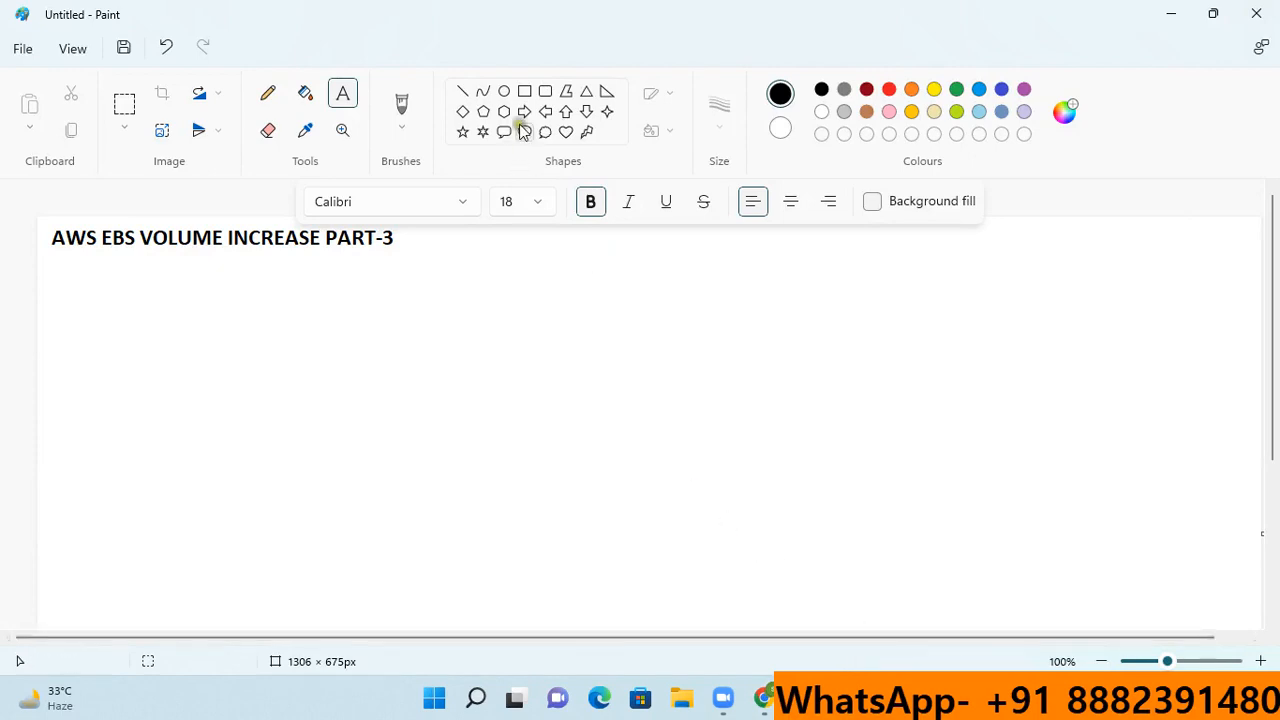
# - Draw a red rectangle framing the title AWS EBS VOLUME INCREASE PART-3
pyautogui.click(525, 92)
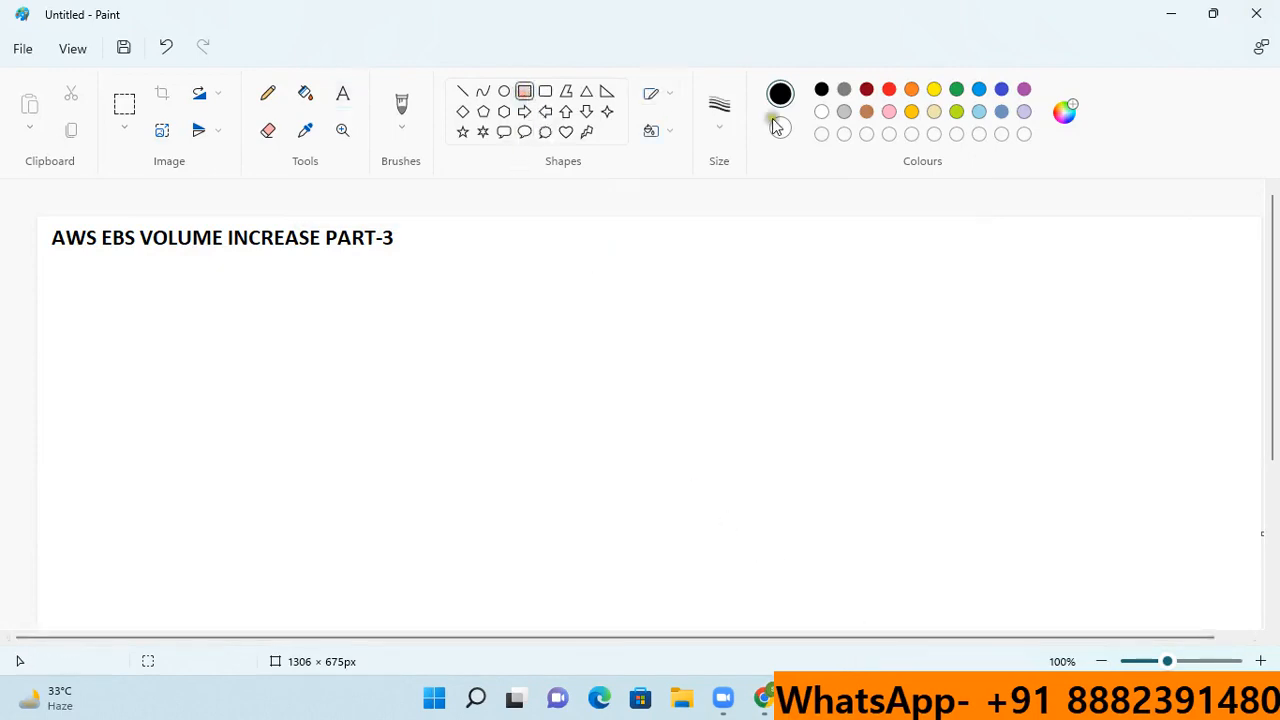
pyautogui.click(890, 90)
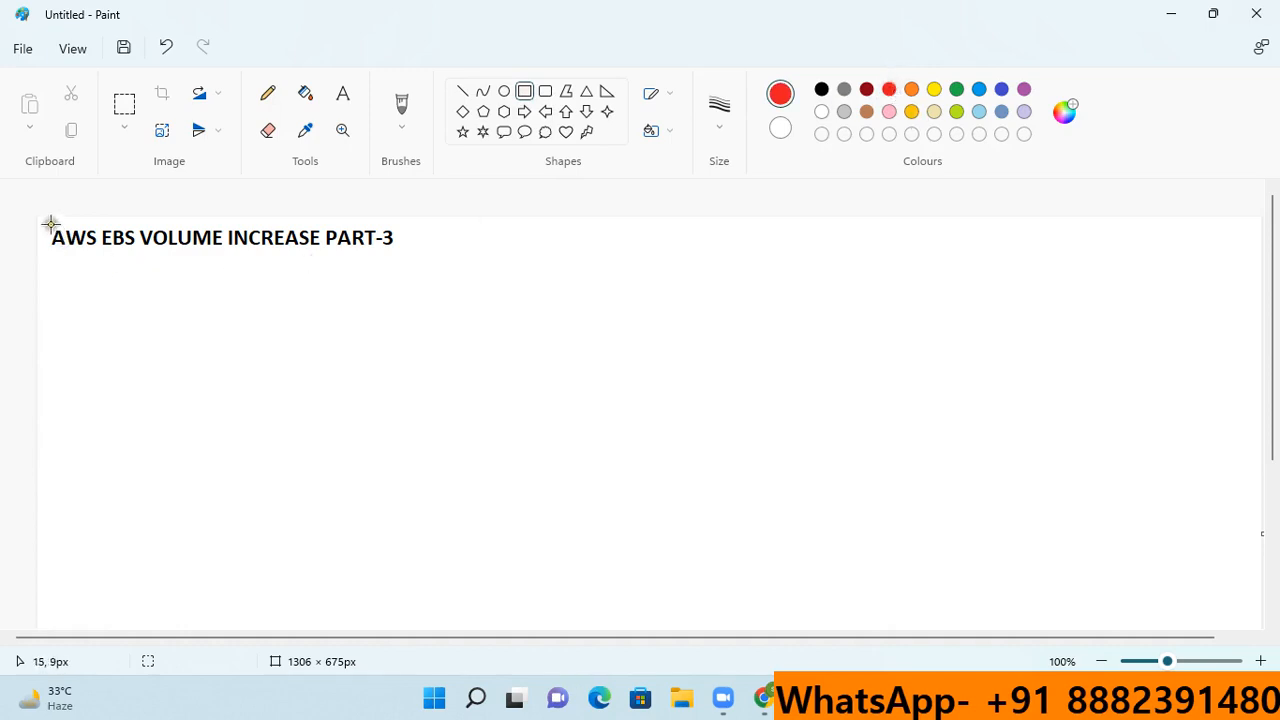
pyautogui.moveTo(44, 219); pyautogui.dragTo(401, 251)
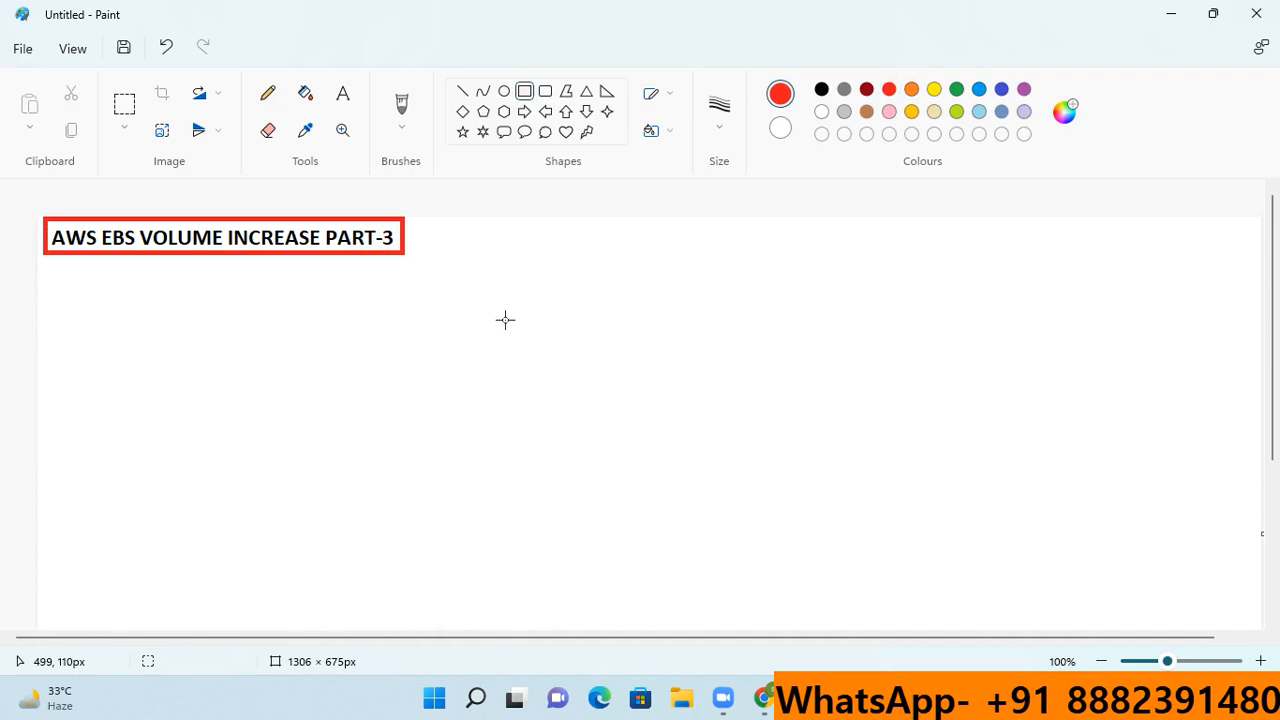
# - Draw a green rounded rectangle about 191 × 266 px below the title, near the left edge of the canvas
pyautogui.click(956, 90)
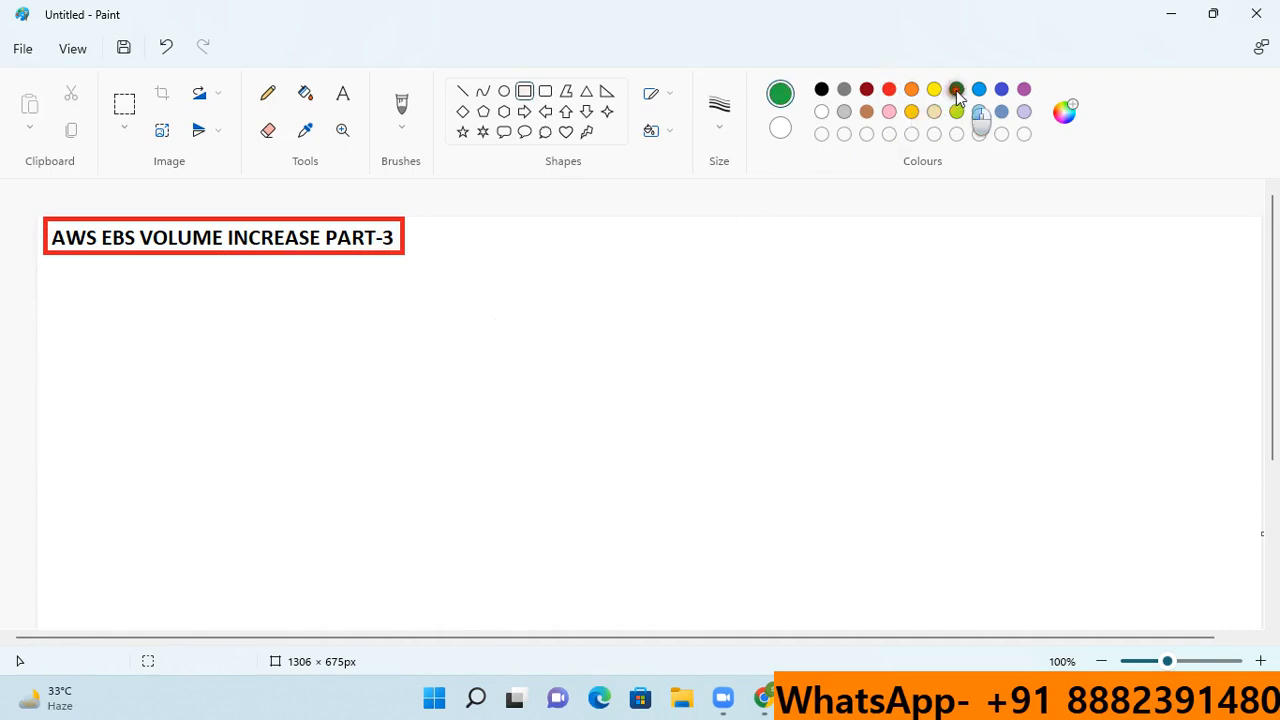
pyautogui.click(545, 91)
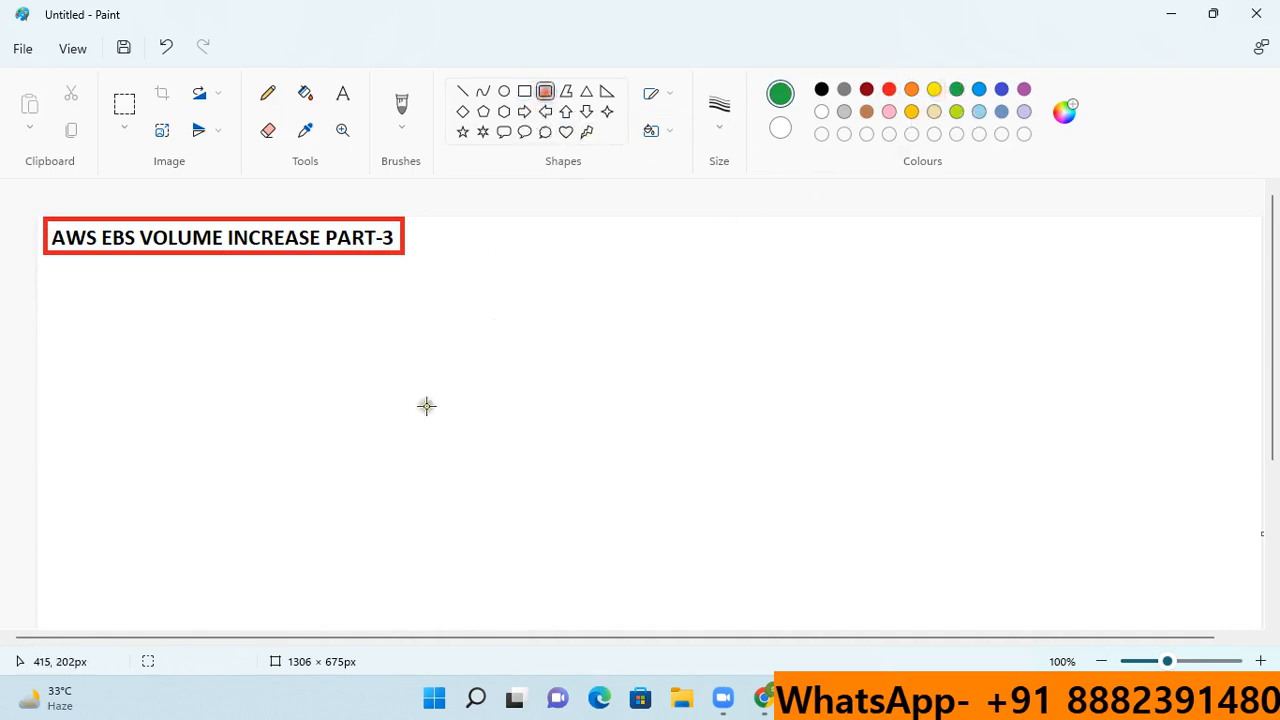
pyautogui.moveTo(78, 323); pyautogui.dragTo(257, 570)
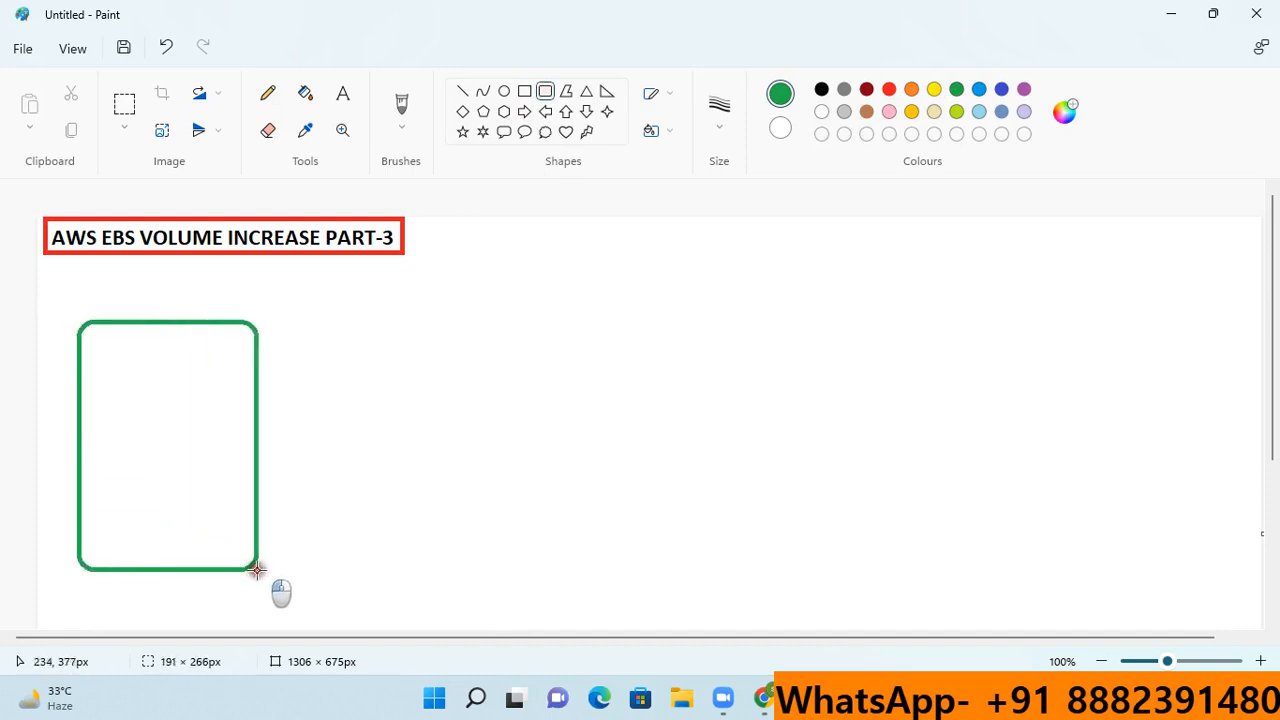
pyautogui.moveTo(223, 531); pyautogui.dragTo(214, 520)
pyautogui.click(372, 531)
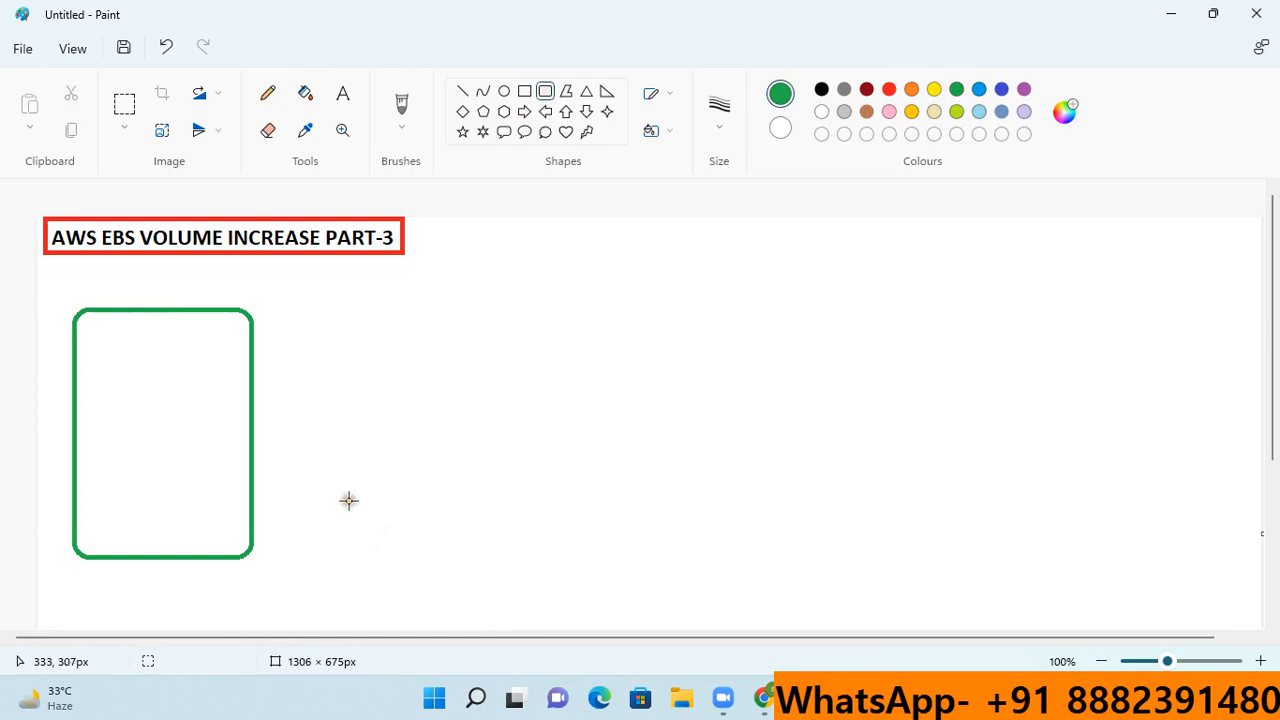
# - Add green text inside the rounded rectangle with the lines machine-1, volume-8gb and us-east-1
pyautogui.click(343, 93)
pyautogui.moveTo(92, 325); pyautogui.dragTo(213, 381)
pyautogui.write('mach')
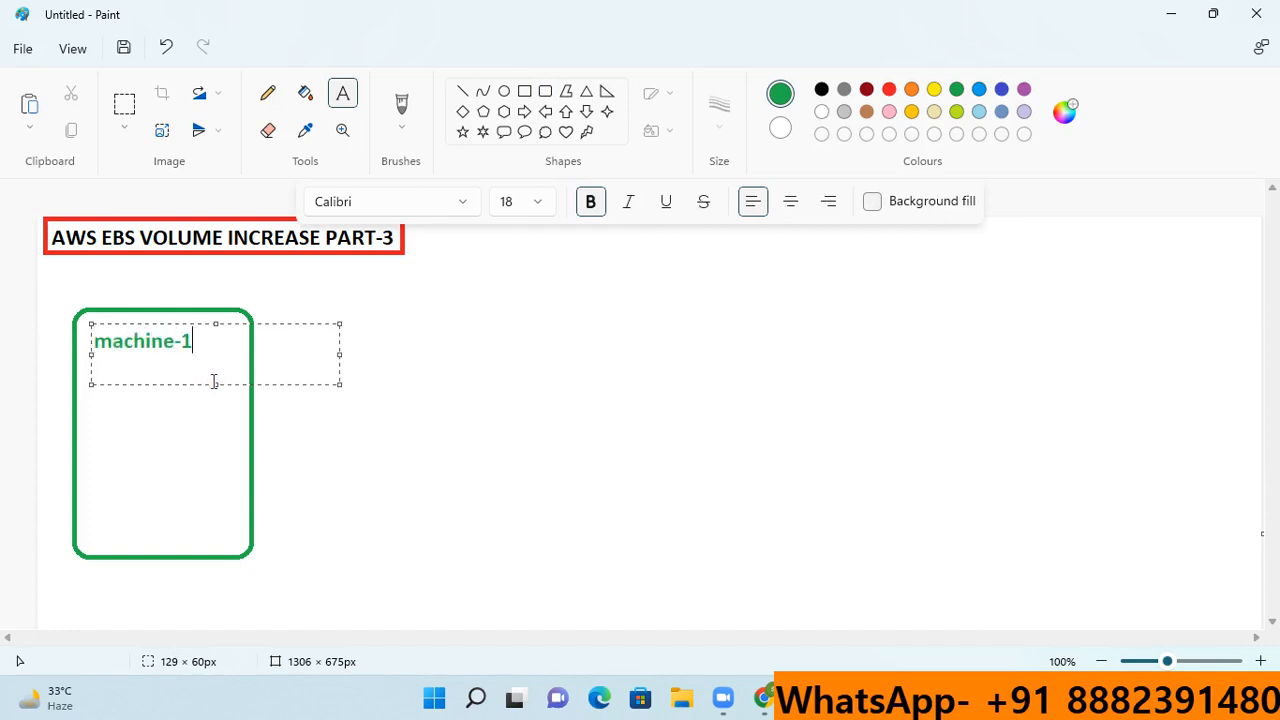
pyautogui.write('ine-1')
pyautogui.press('Return')
pyautogui.write('volum')
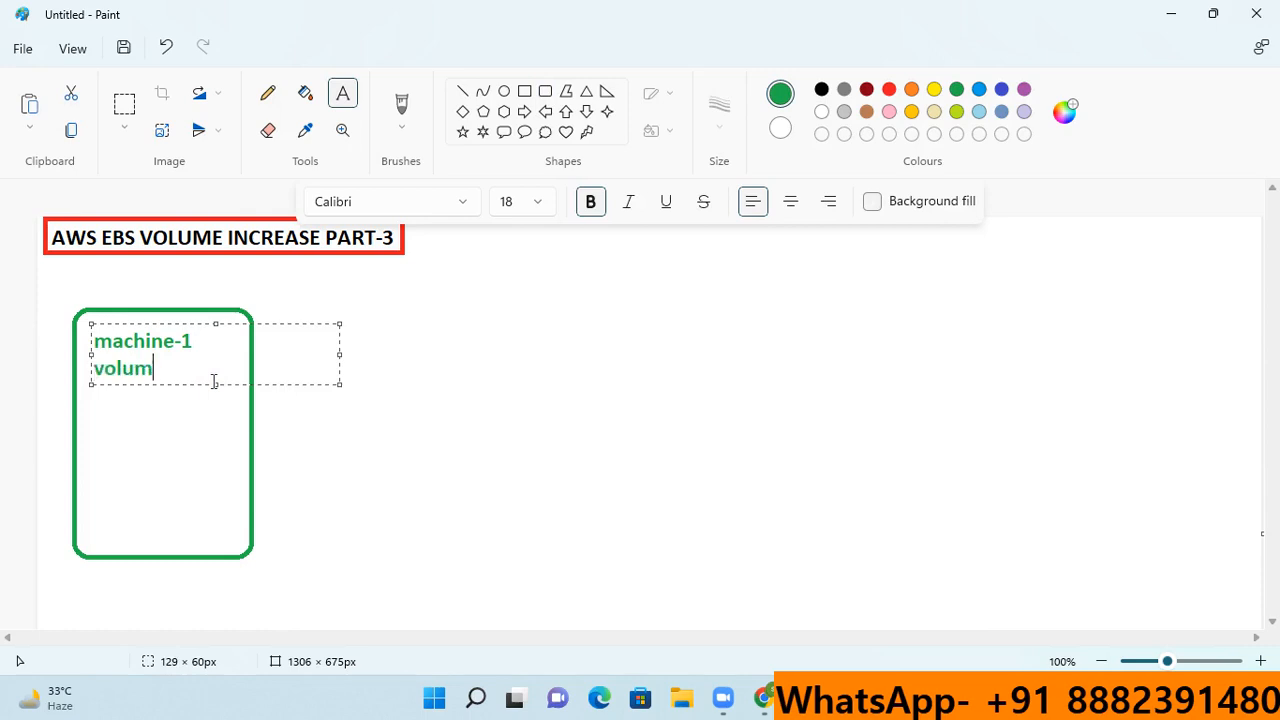
pyautogui.write('e-8')
pyautogui.write('s')
pyautogui.write('-east')
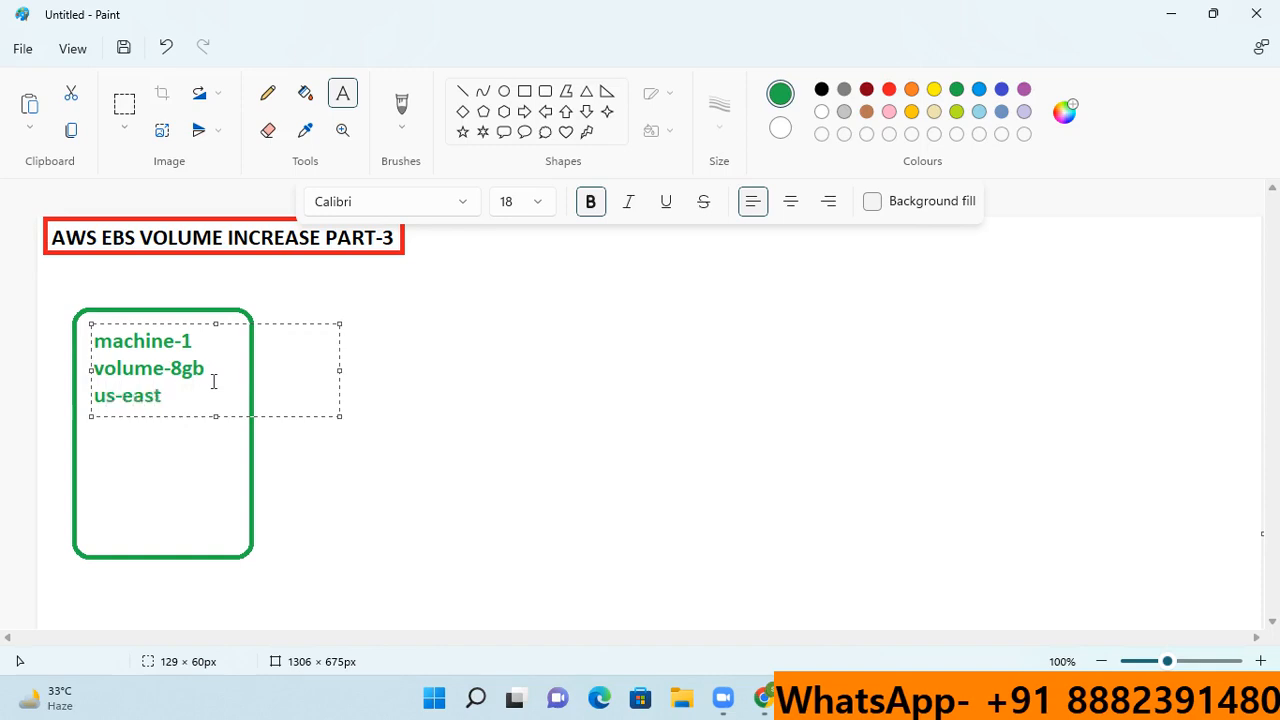
pyautogui.write('-1')
pyautogui.press('Return')
pyautogui.click(454, 434)
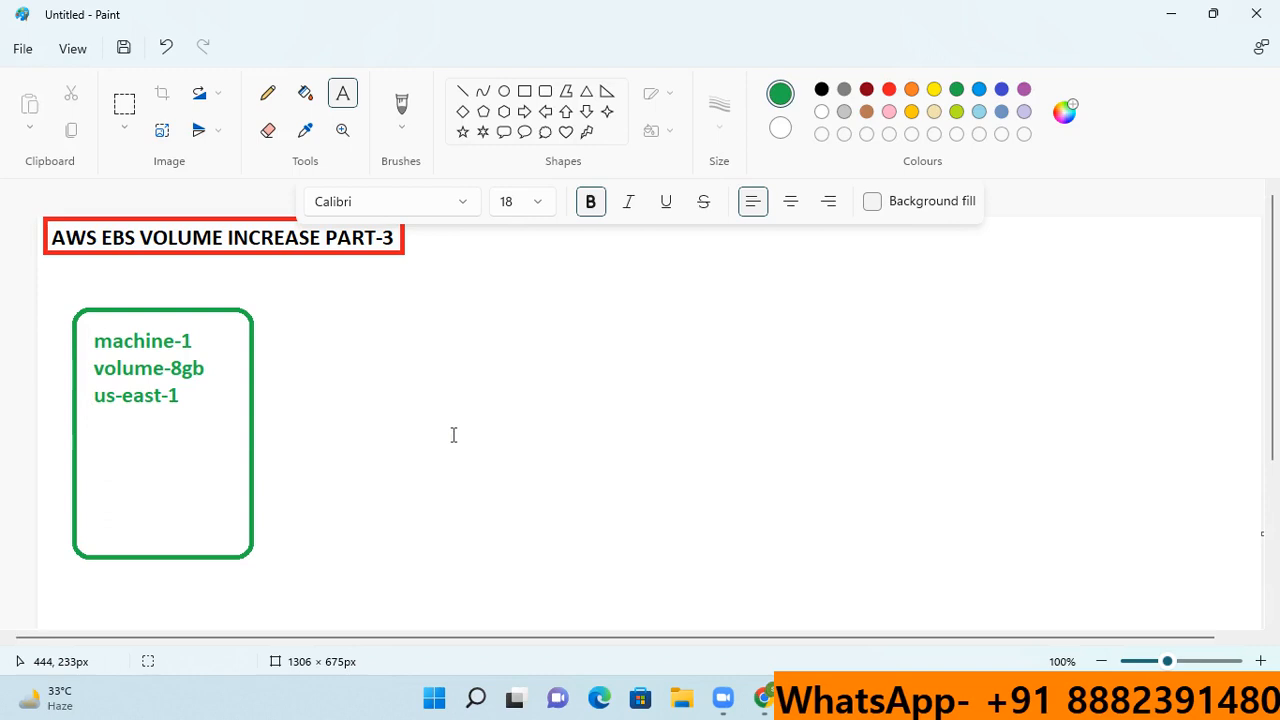
pyautogui.click(362, 324)
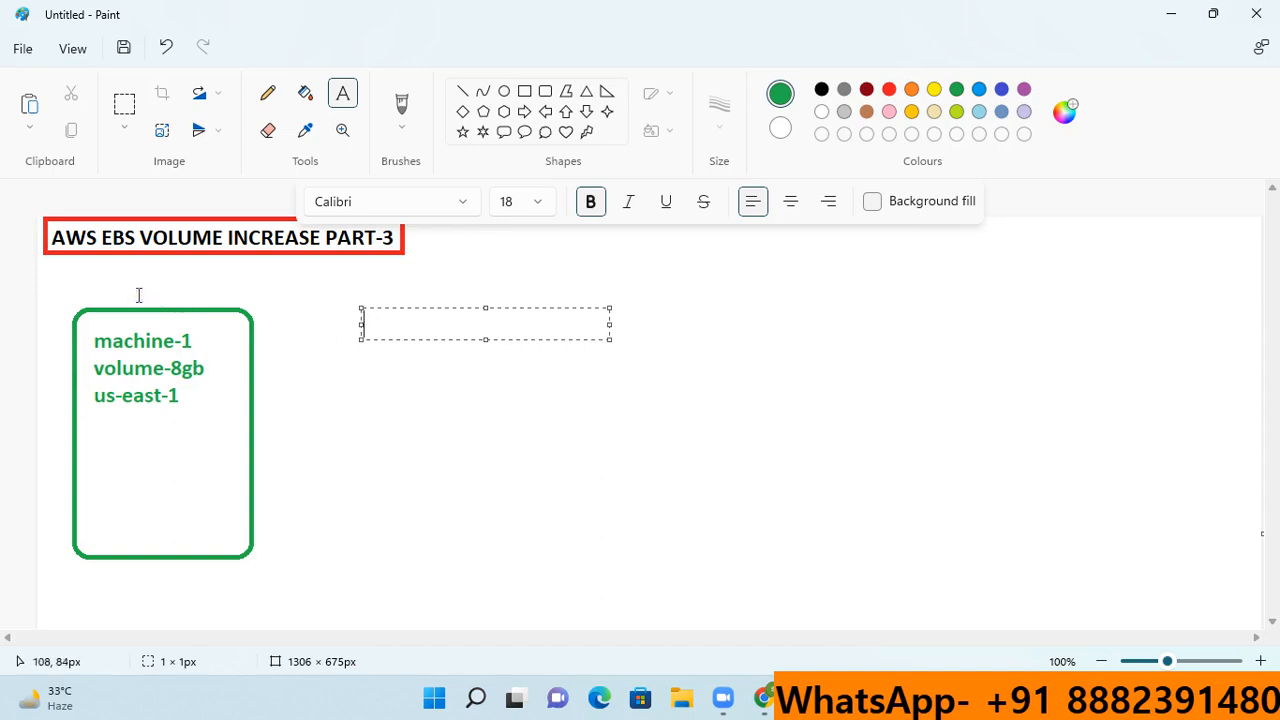
pyautogui.click(186, 463)
pyautogui.click(393, 498)
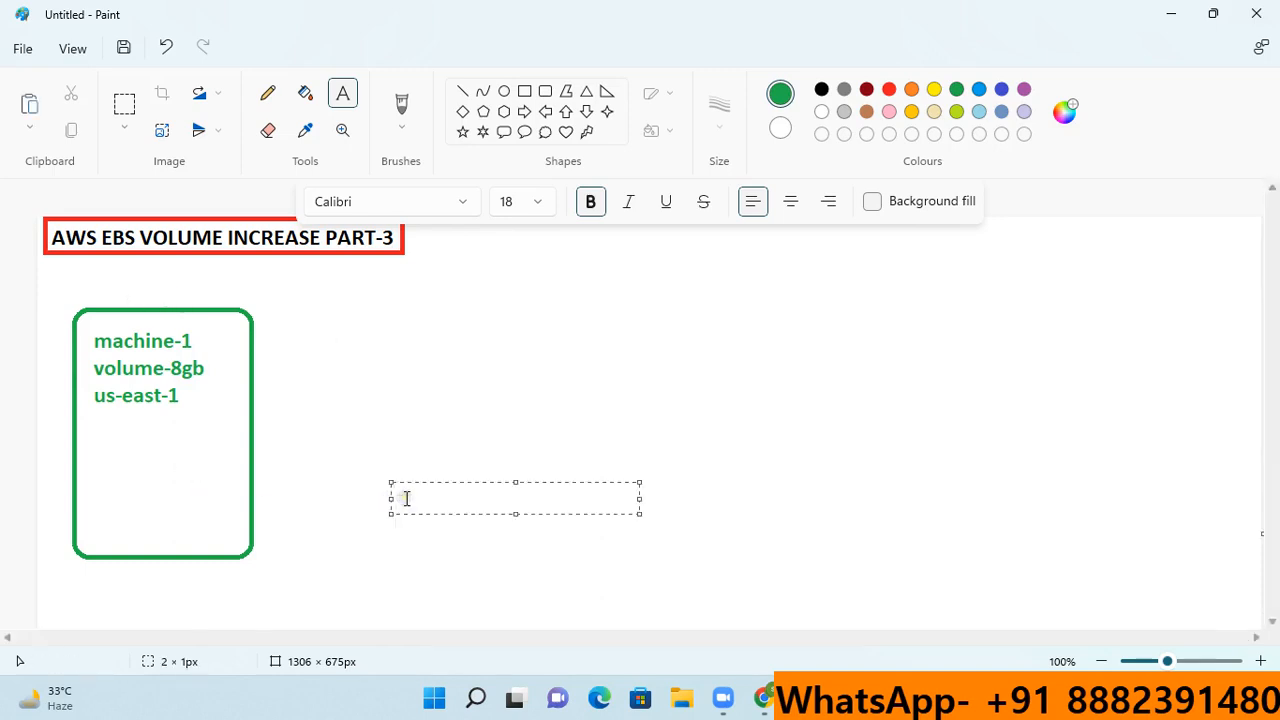
pyautogui.click(348, 458)
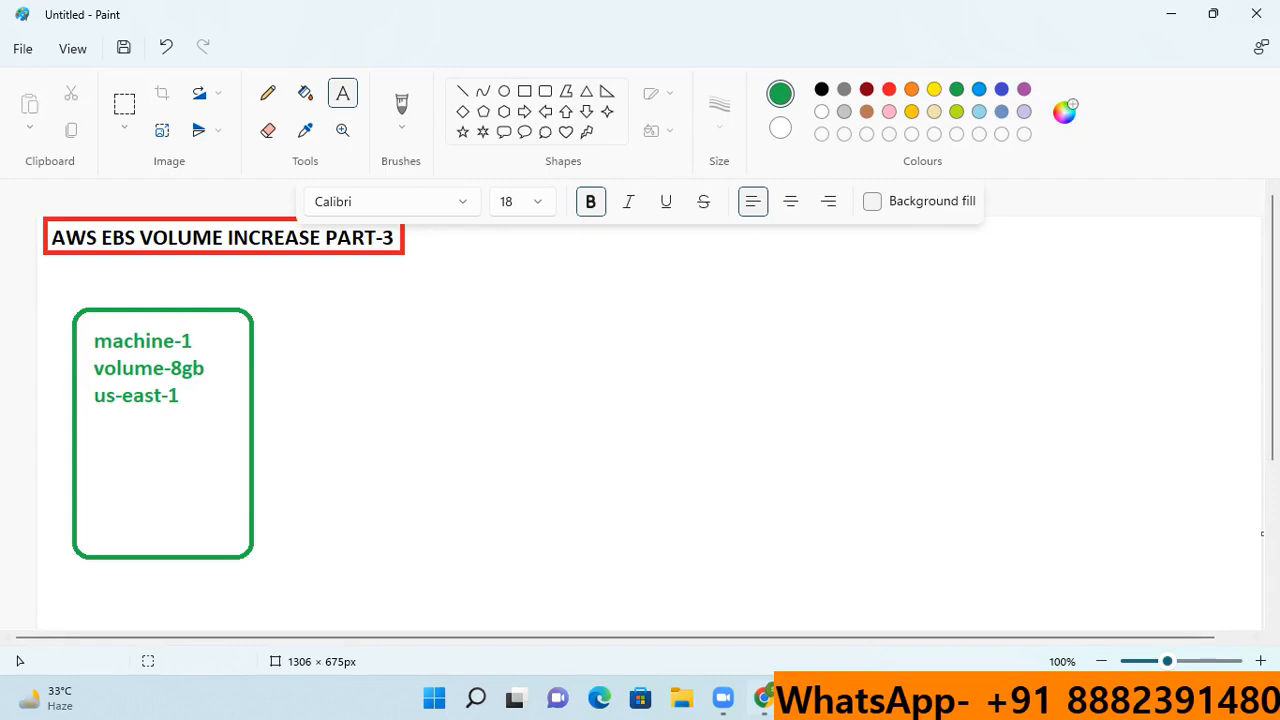
# - Switch to the EC2 console in Chrome and start the launch of a new instance named machine-1
pyautogui.click(765, 698)
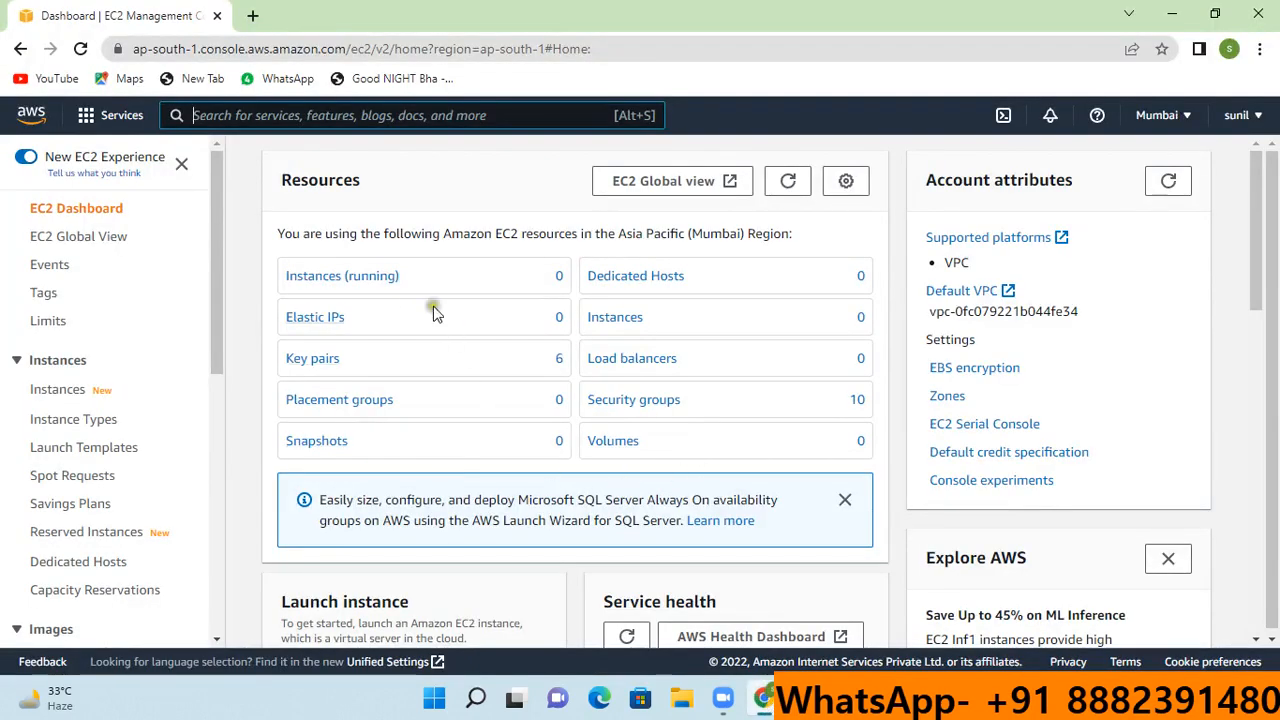
pyautogui.click(369, 278)
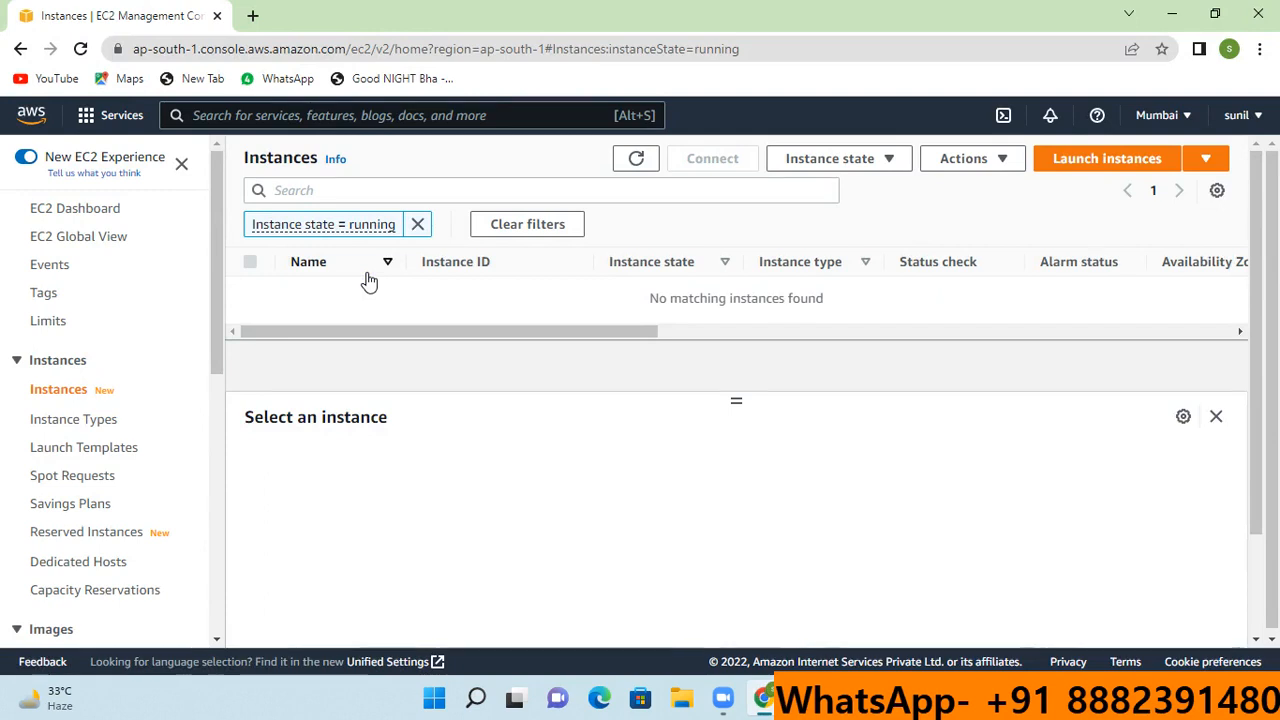
pyautogui.click(1086, 172)
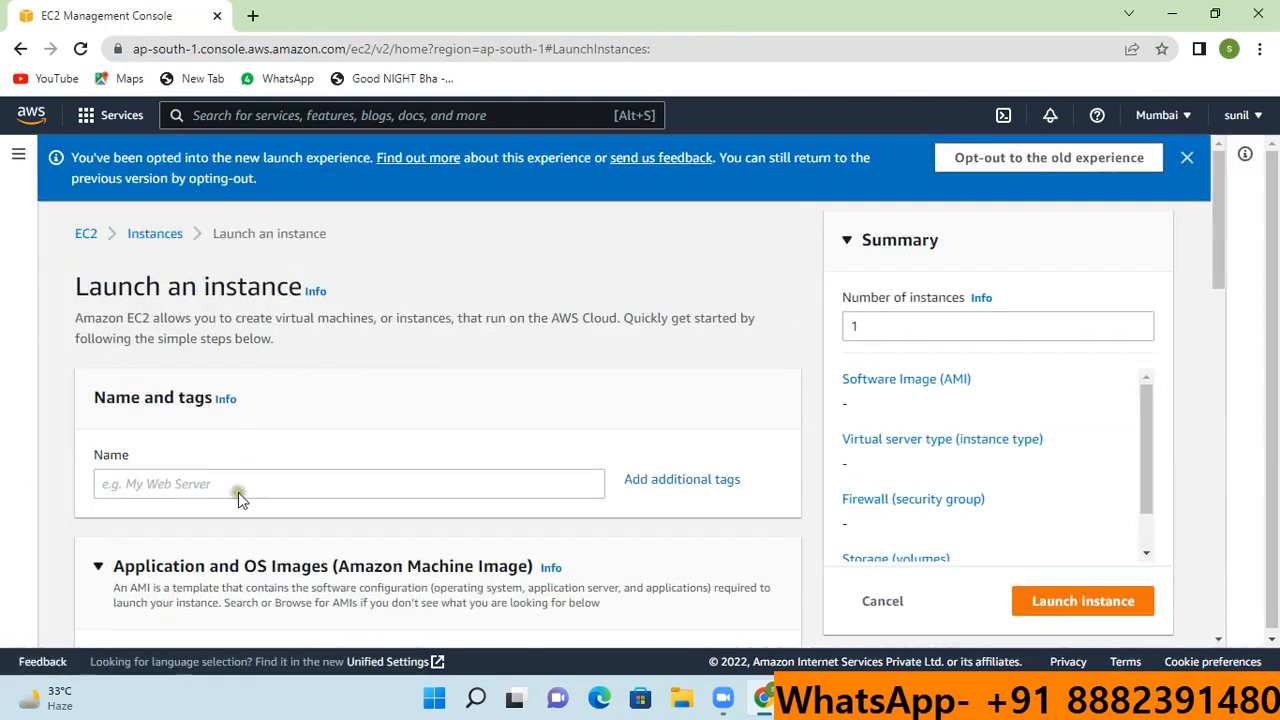
pyautogui.click(238, 490)
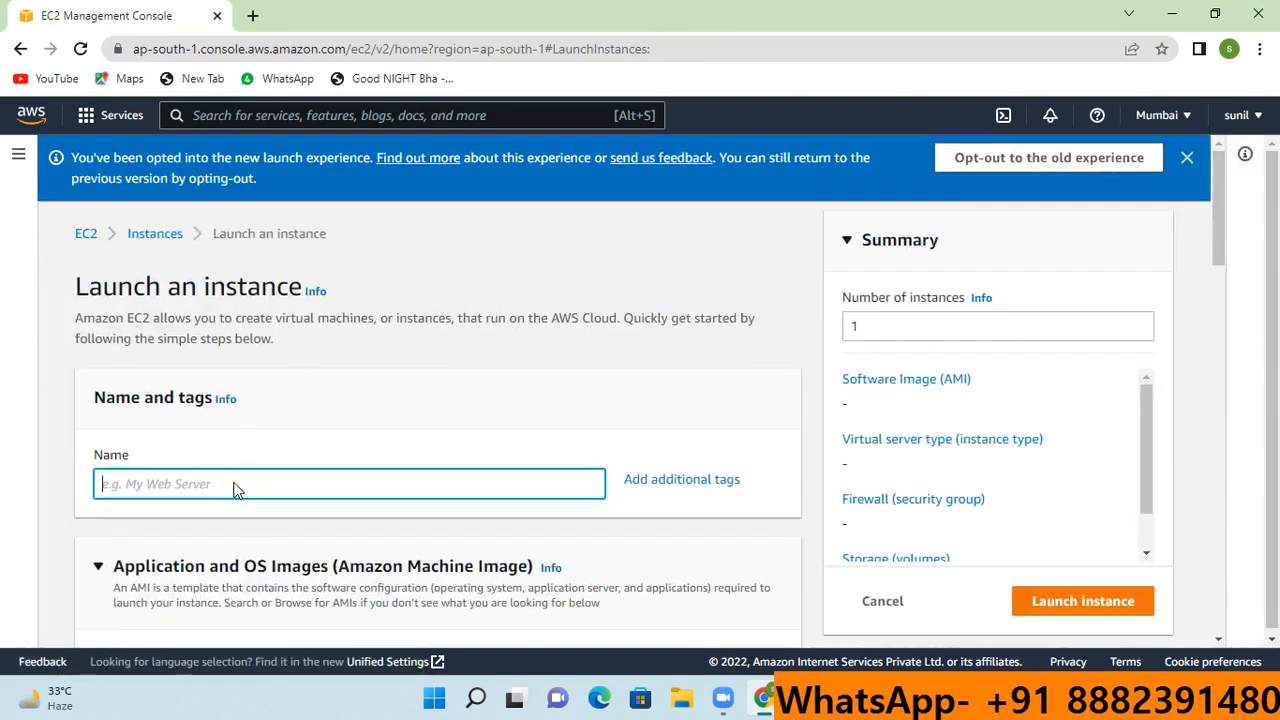
pyautogui.write('machine-1')
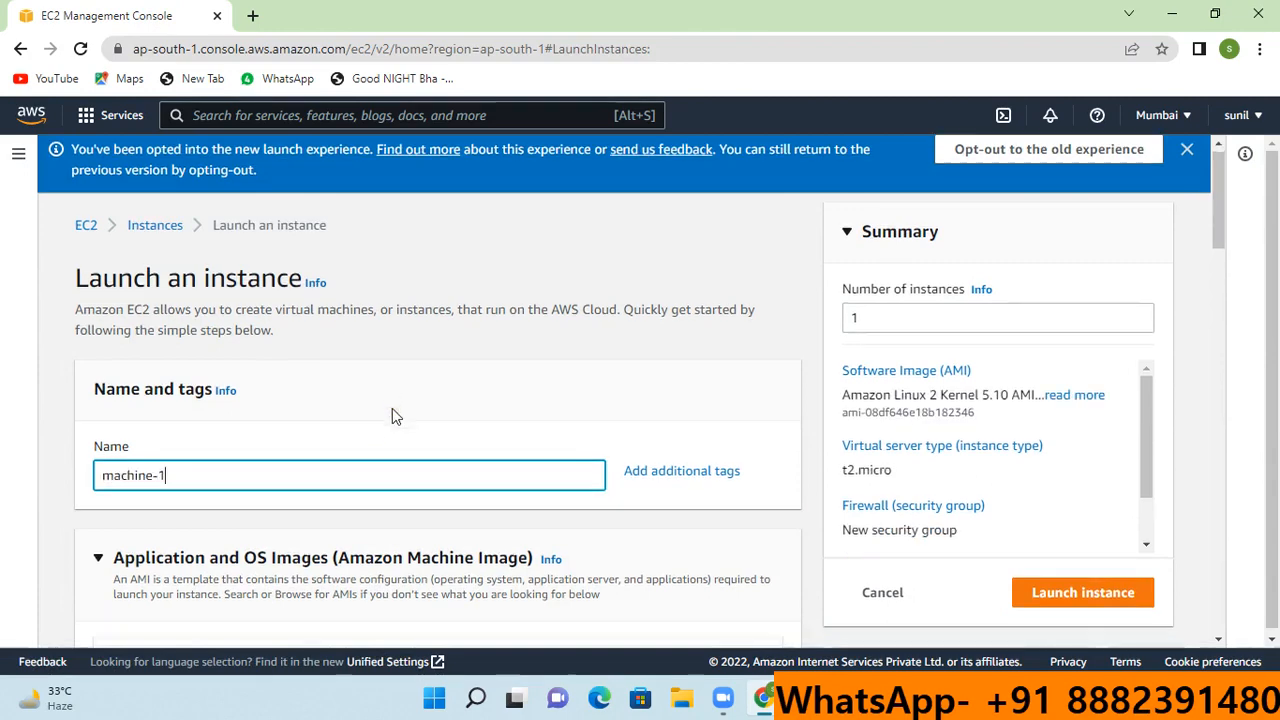
# - Choose Amazon Linux as the operating system image for the instance
pyautogui.scroll(-3, 392, 410)
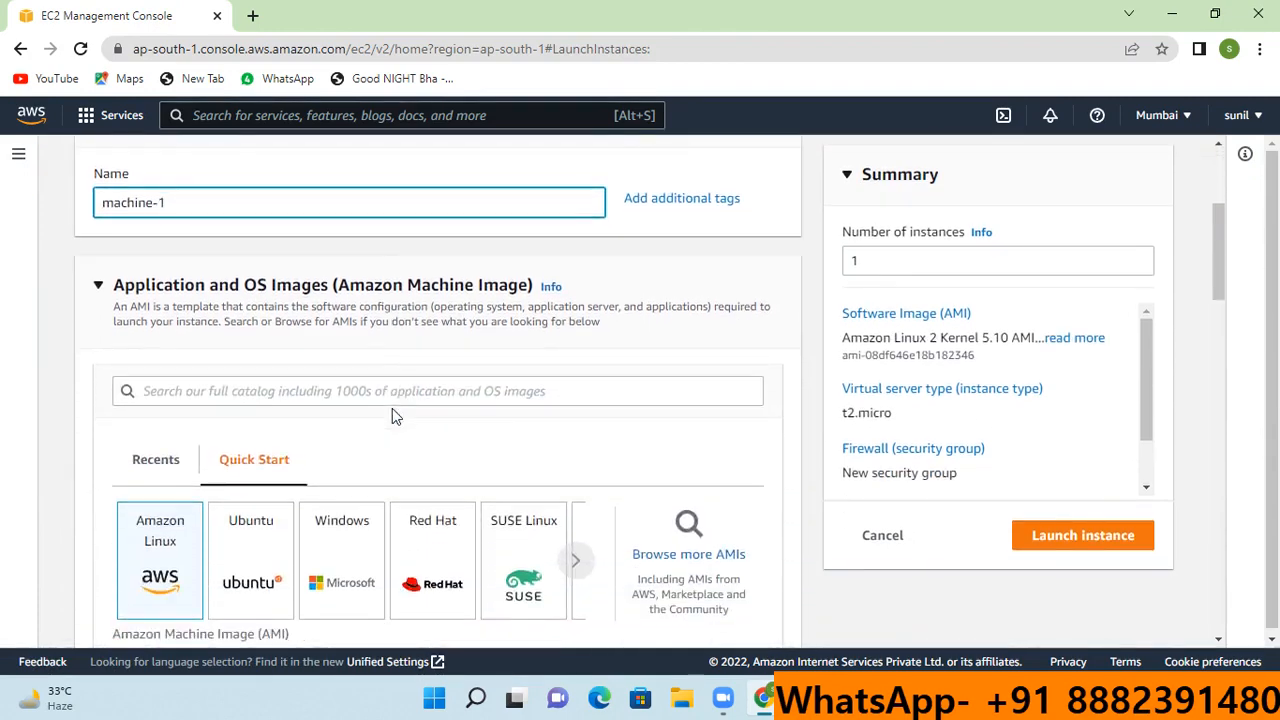
pyautogui.scroll(-1, 337, 373)
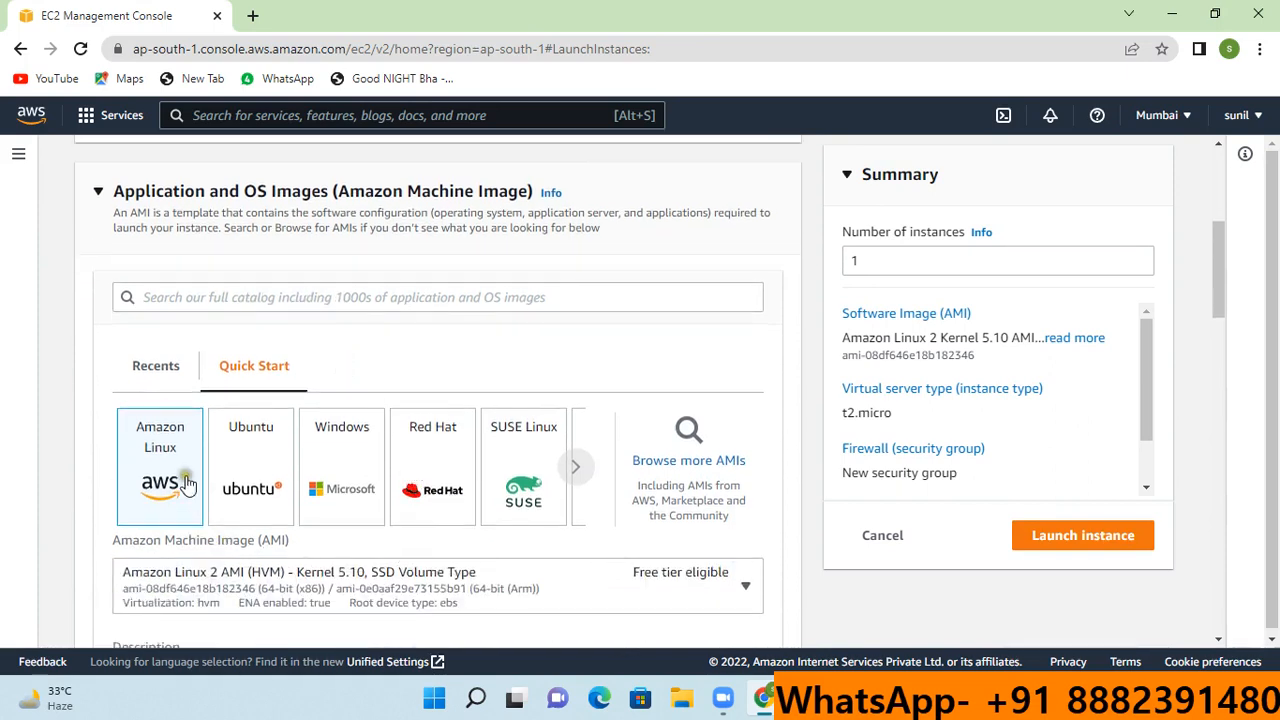
pyautogui.click(164, 469)
pyautogui.scroll(-2, 737, 356)
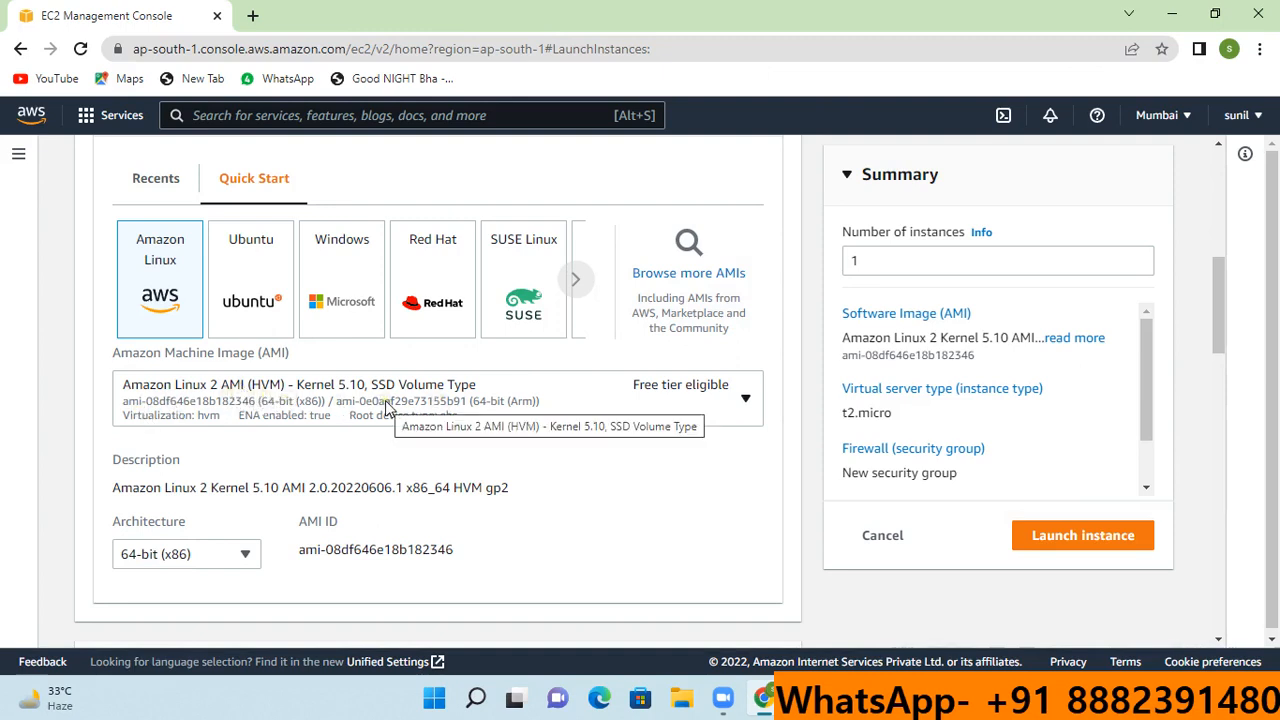
pyautogui.scroll(-1, 535, 417)
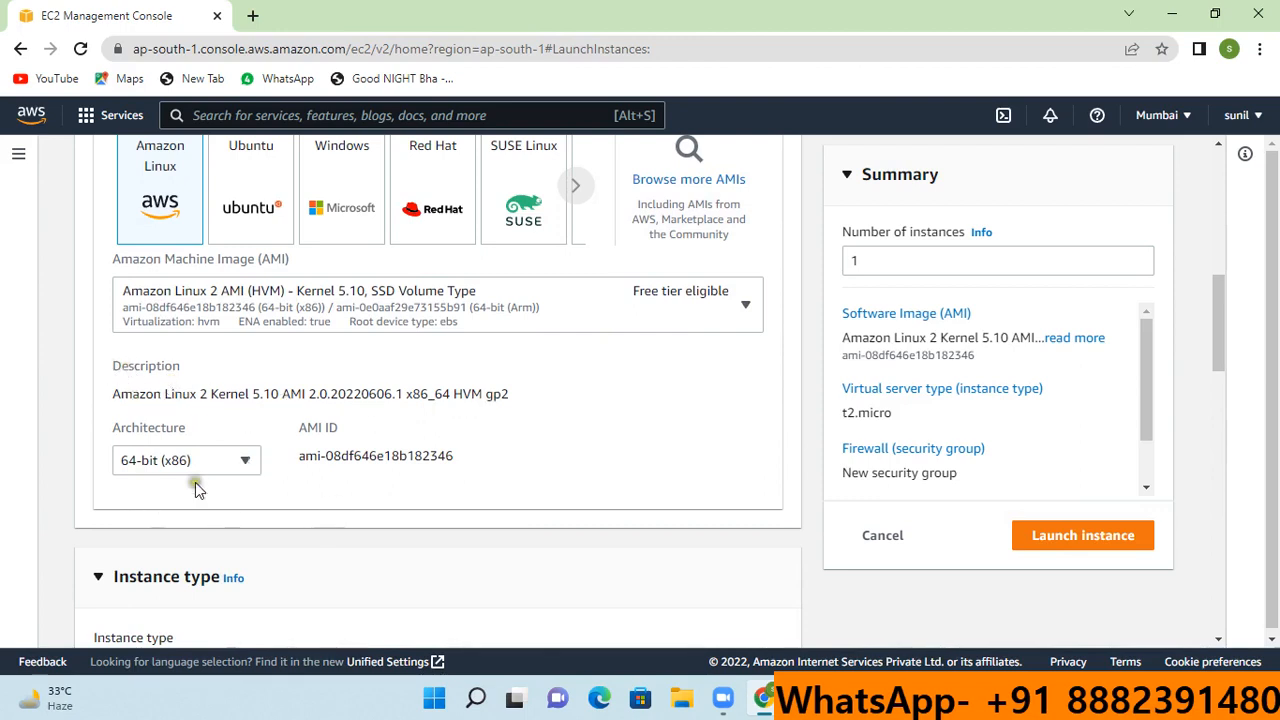
# - Switch the instance type to t2.small and back to t2.micro
pyautogui.scroll(-2, 448, 478)
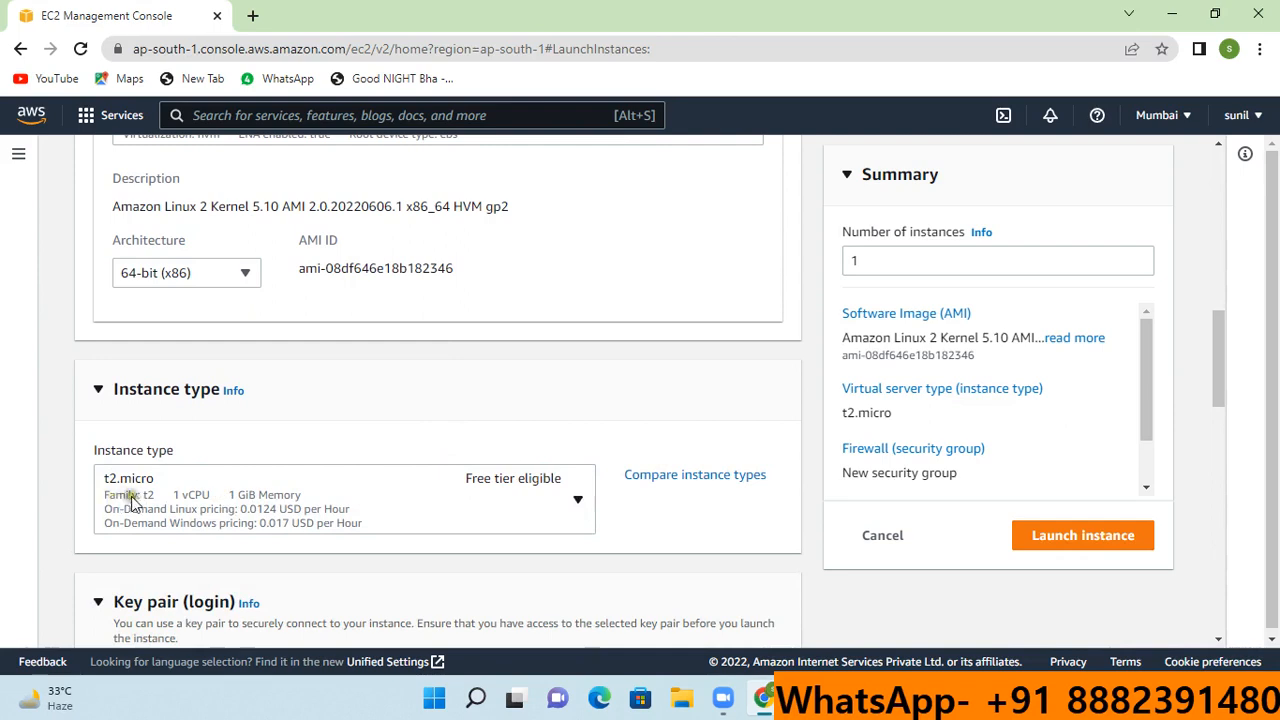
pyautogui.click(150, 487)
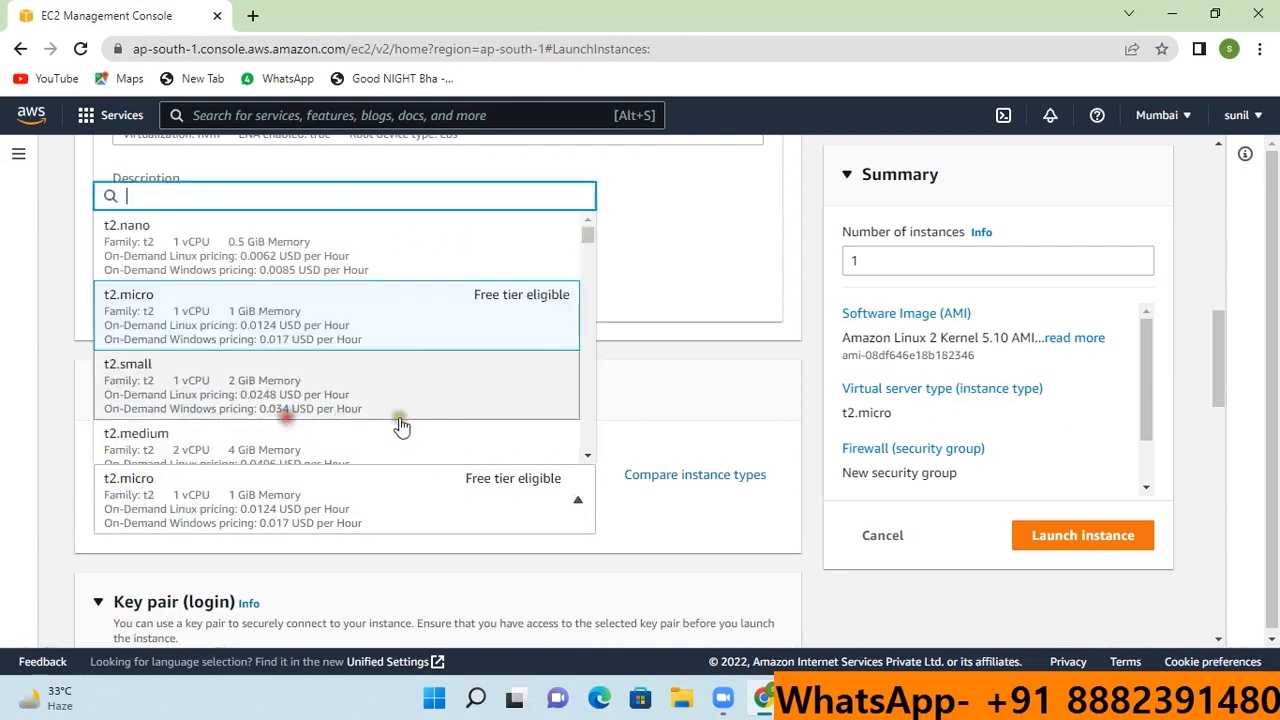
pyautogui.click(448, 424)
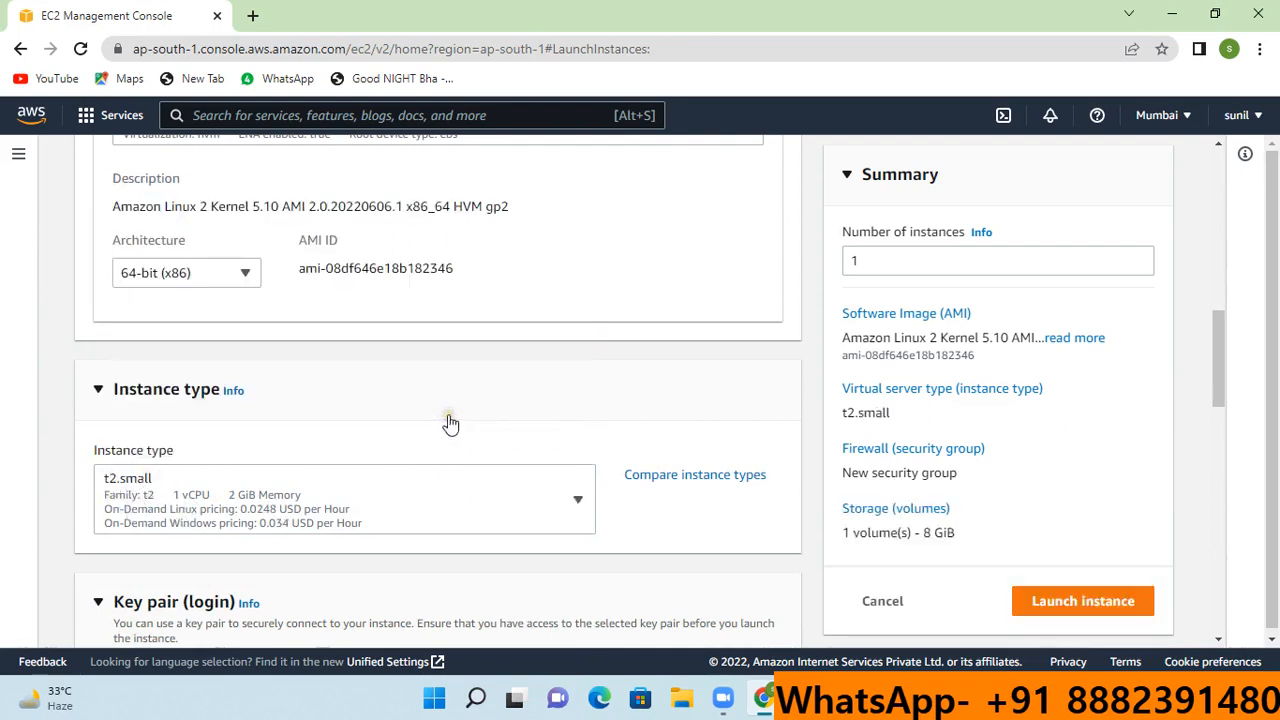
pyautogui.click(516, 505)
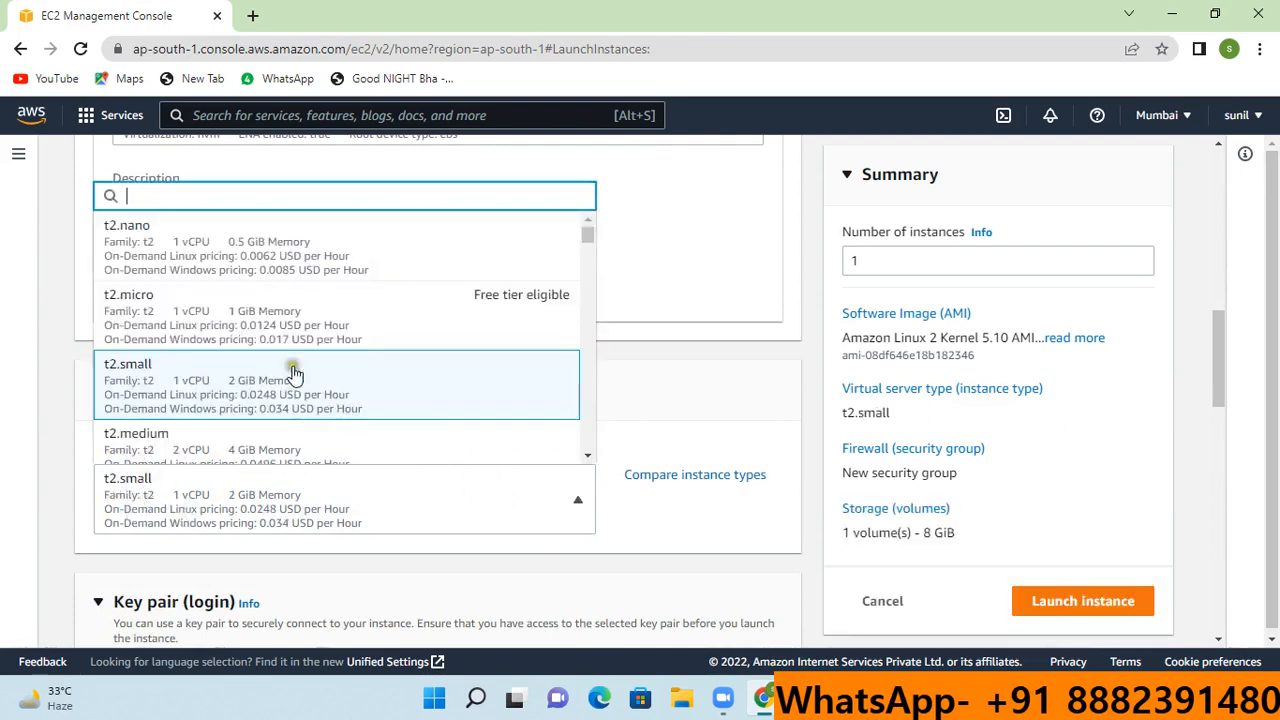
pyautogui.click(215, 320)
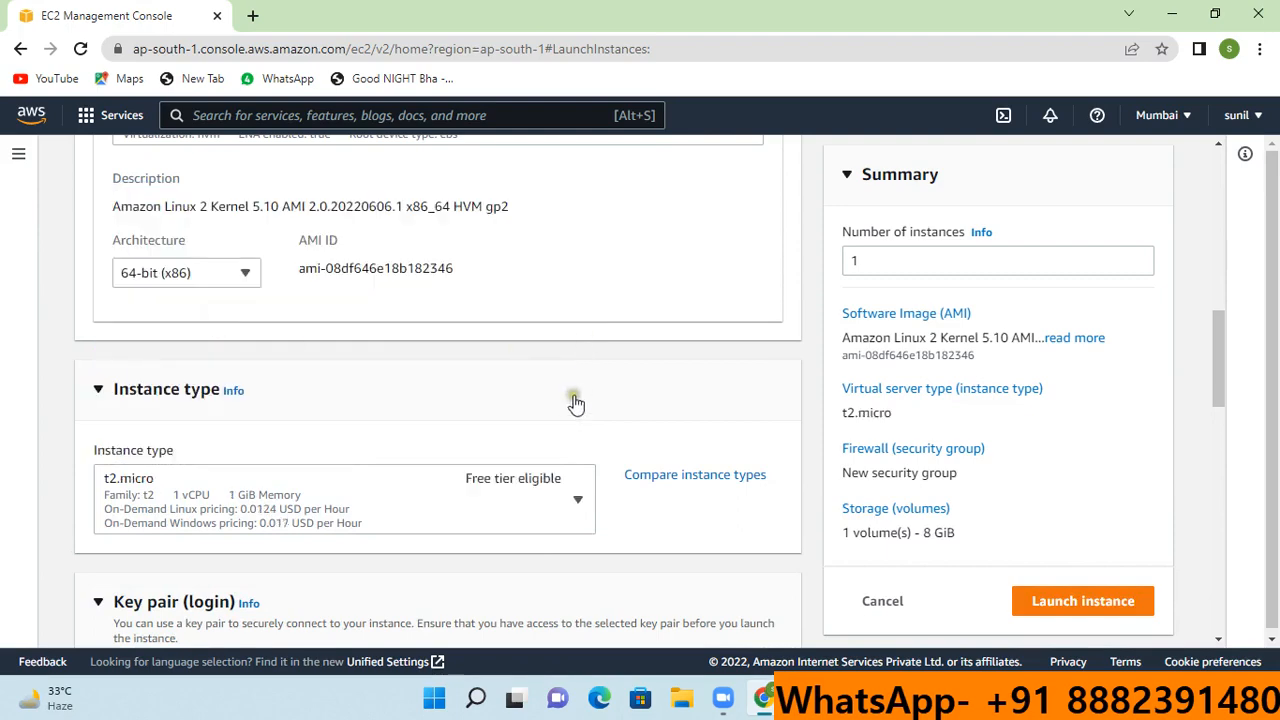
pyautogui.scroll(-2, 585, 400)
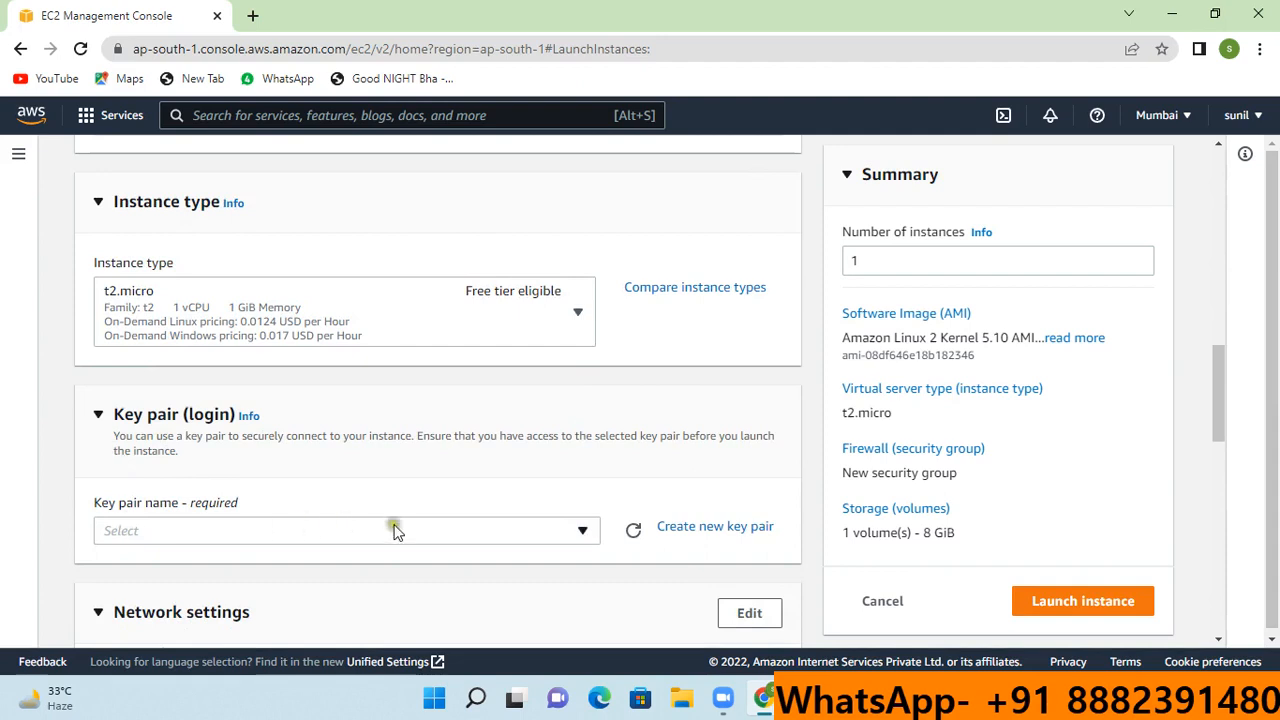
pyautogui.click(581, 531)
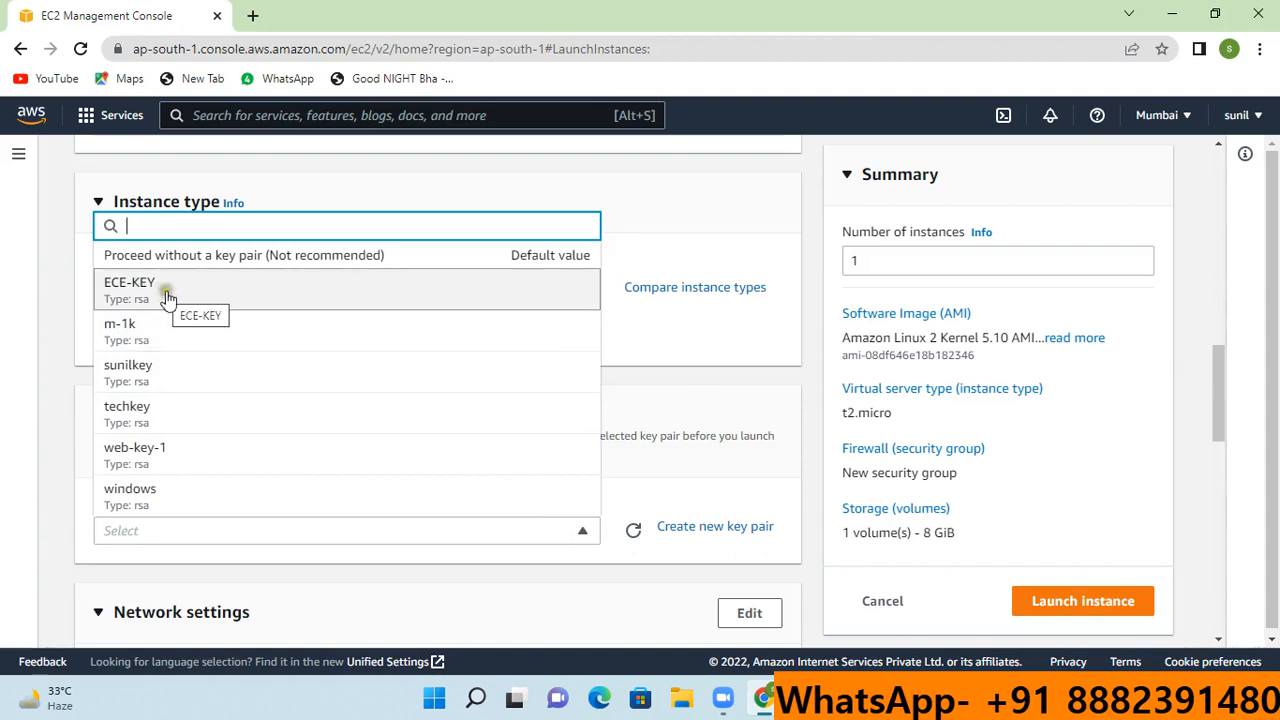
pyautogui.click(722, 400)
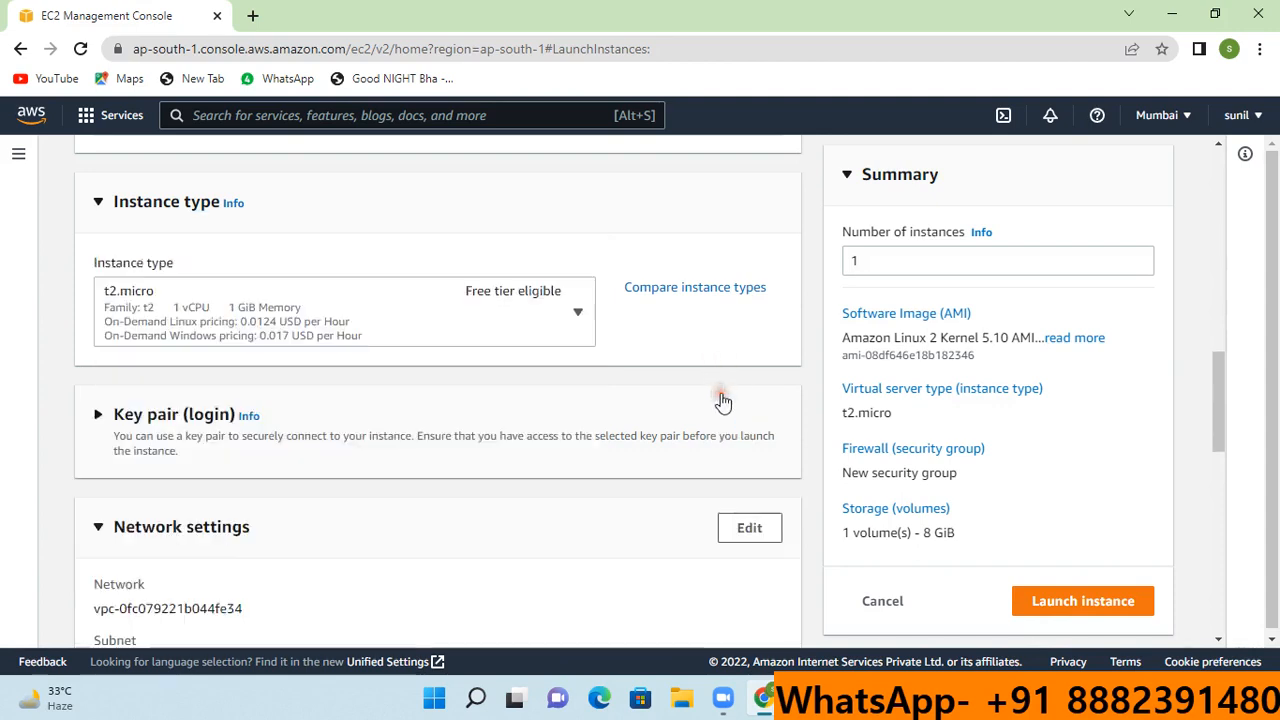
pyautogui.click(689, 452)
# - Create a new RSA key pair named news-1key in .pem format for the instance
pyautogui.click(690, 530)
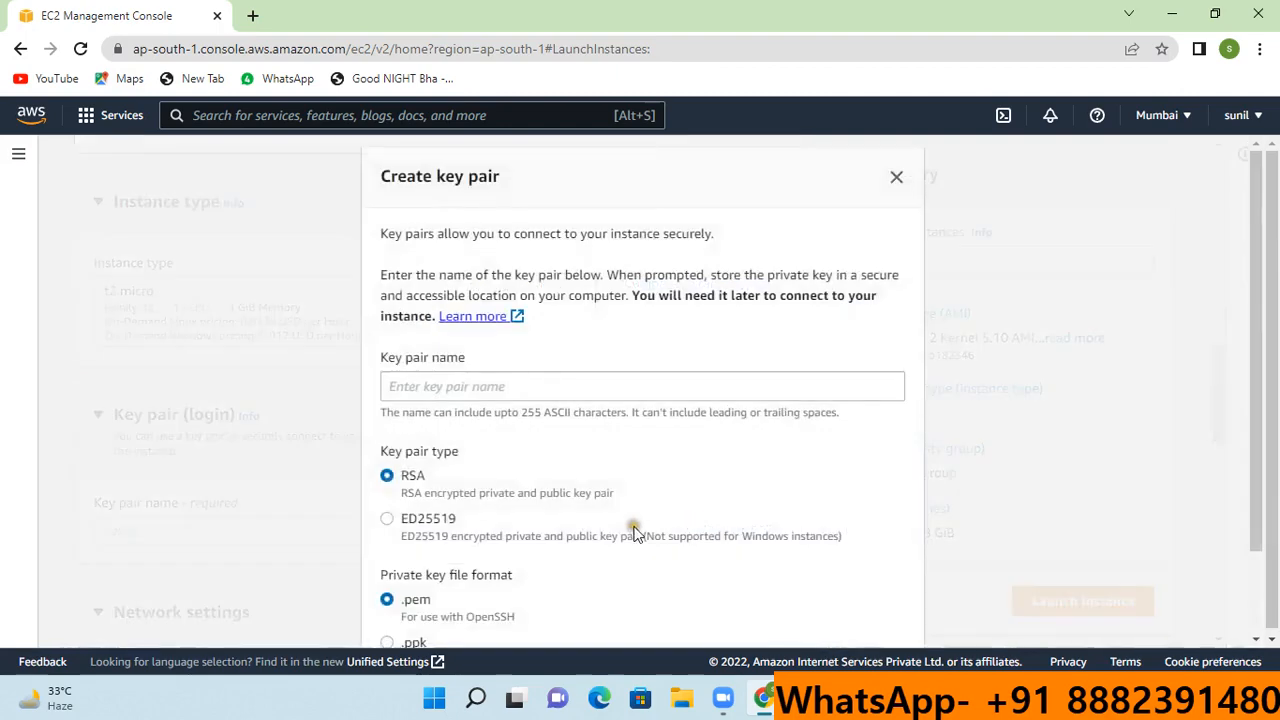
pyautogui.click(450, 390)
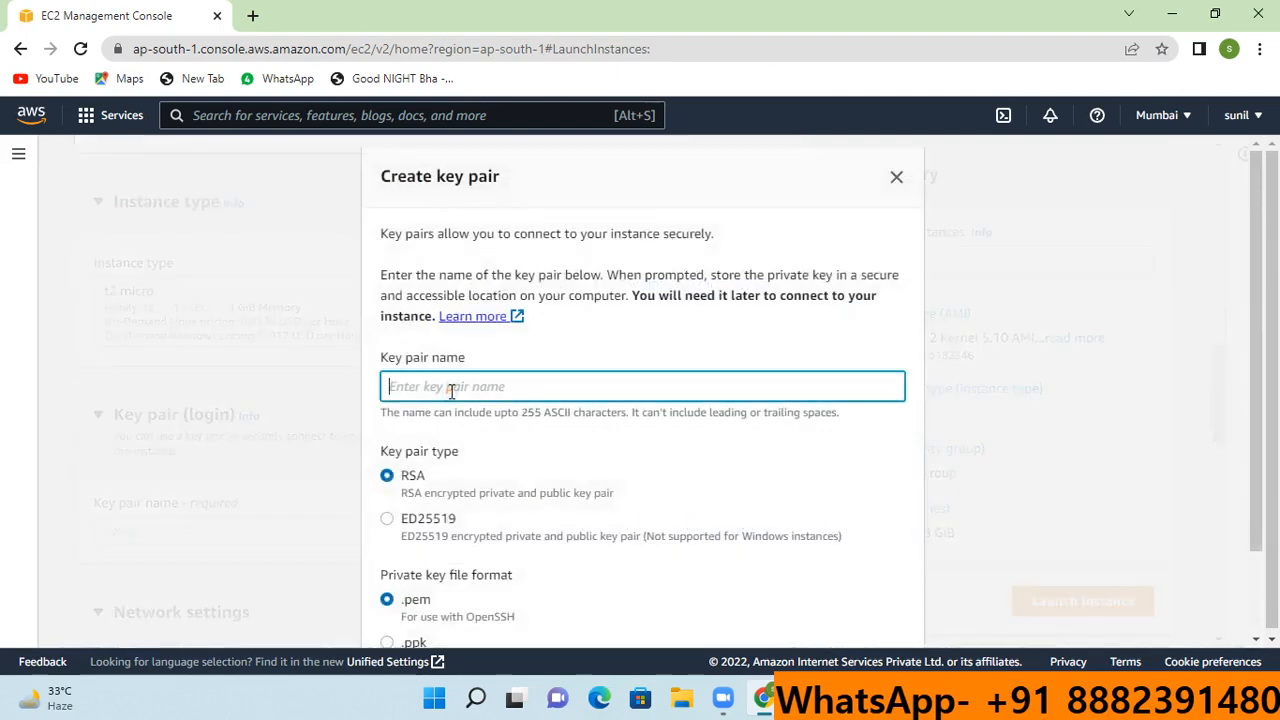
pyautogui.write('news-1key')
pyautogui.scroll(-2, 551, 423)
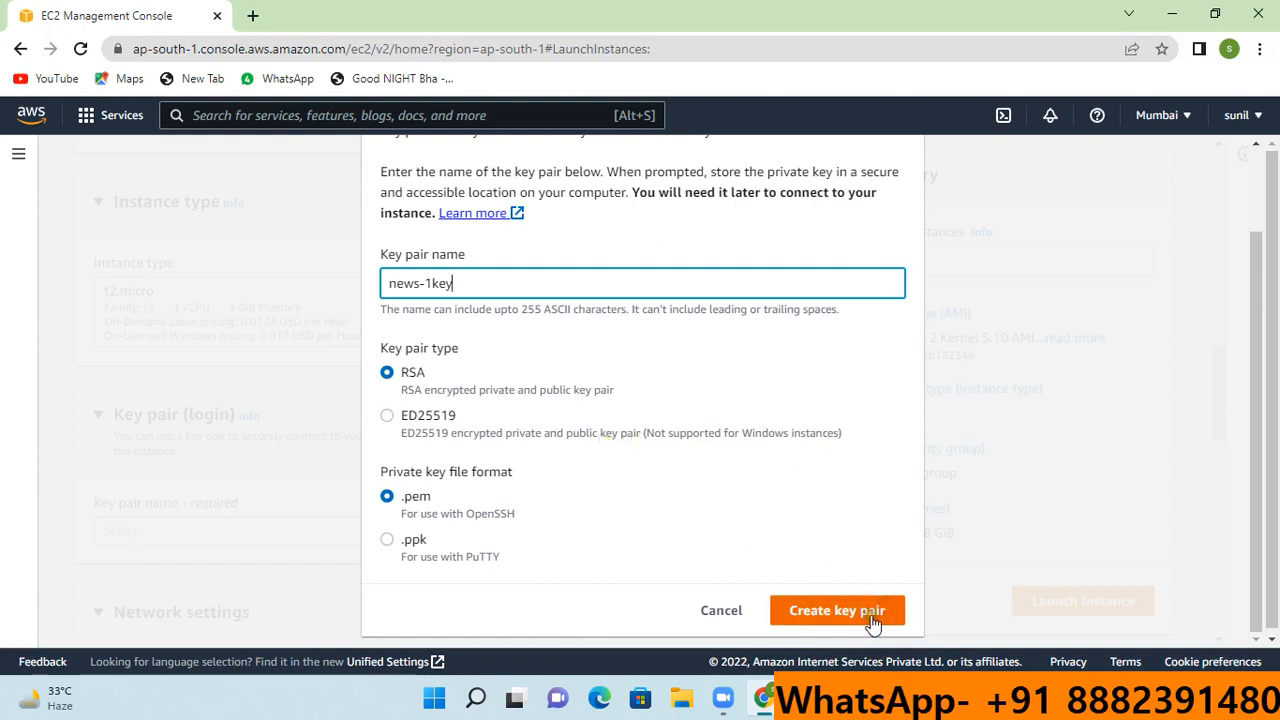
pyautogui.click(836, 614)
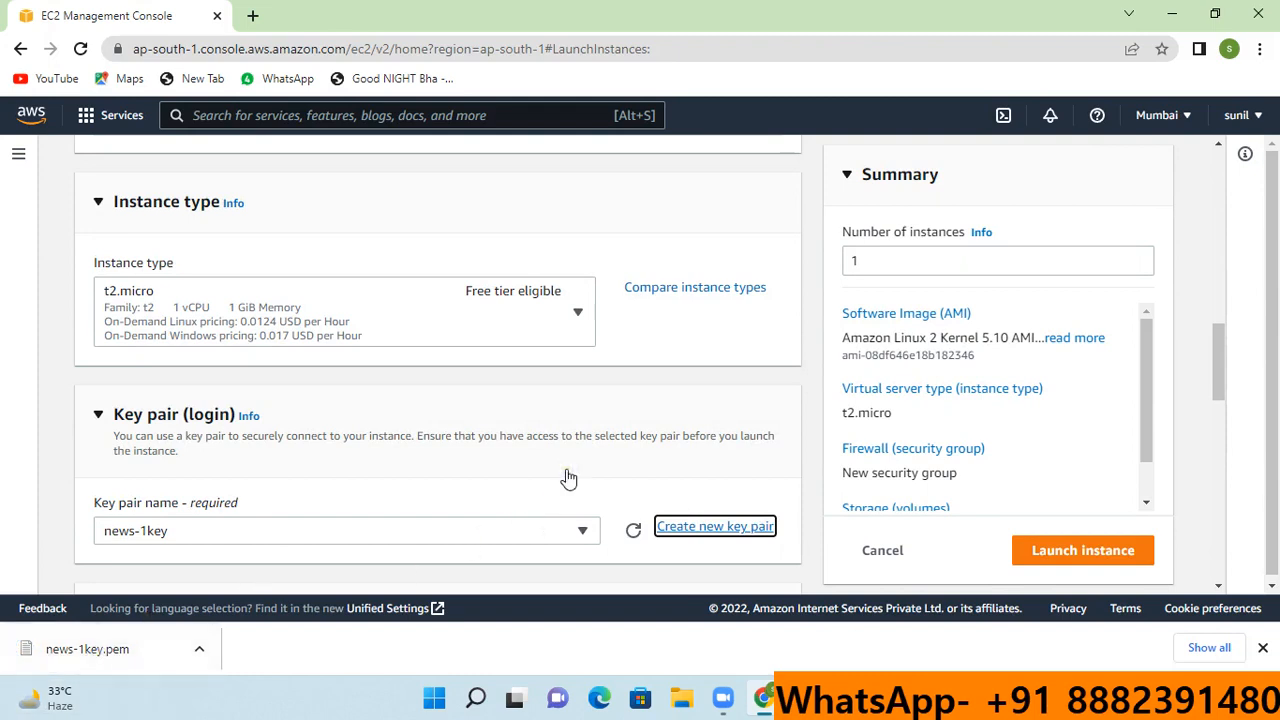
# - Review the new instance's network settings, firewall rules and root volume storage configuration
pyautogui.scroll(-3, 568, 478)
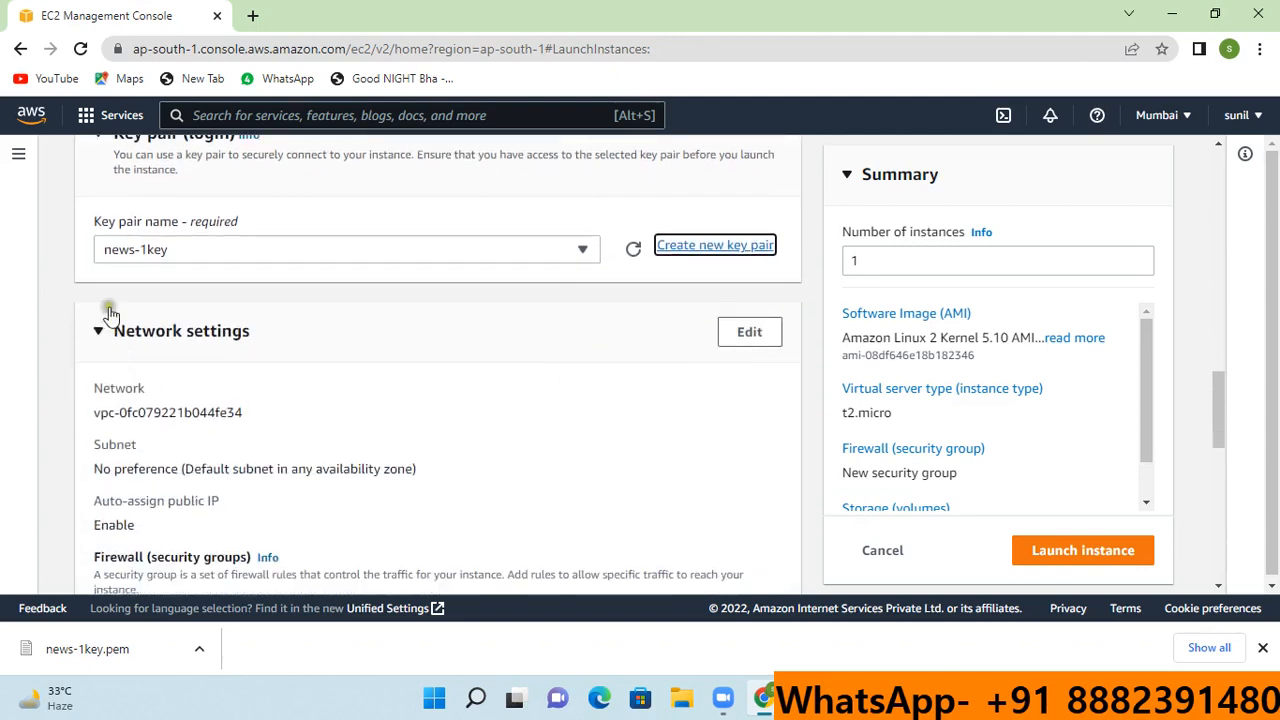
pyautogui.scroll(-1, 318, 405)
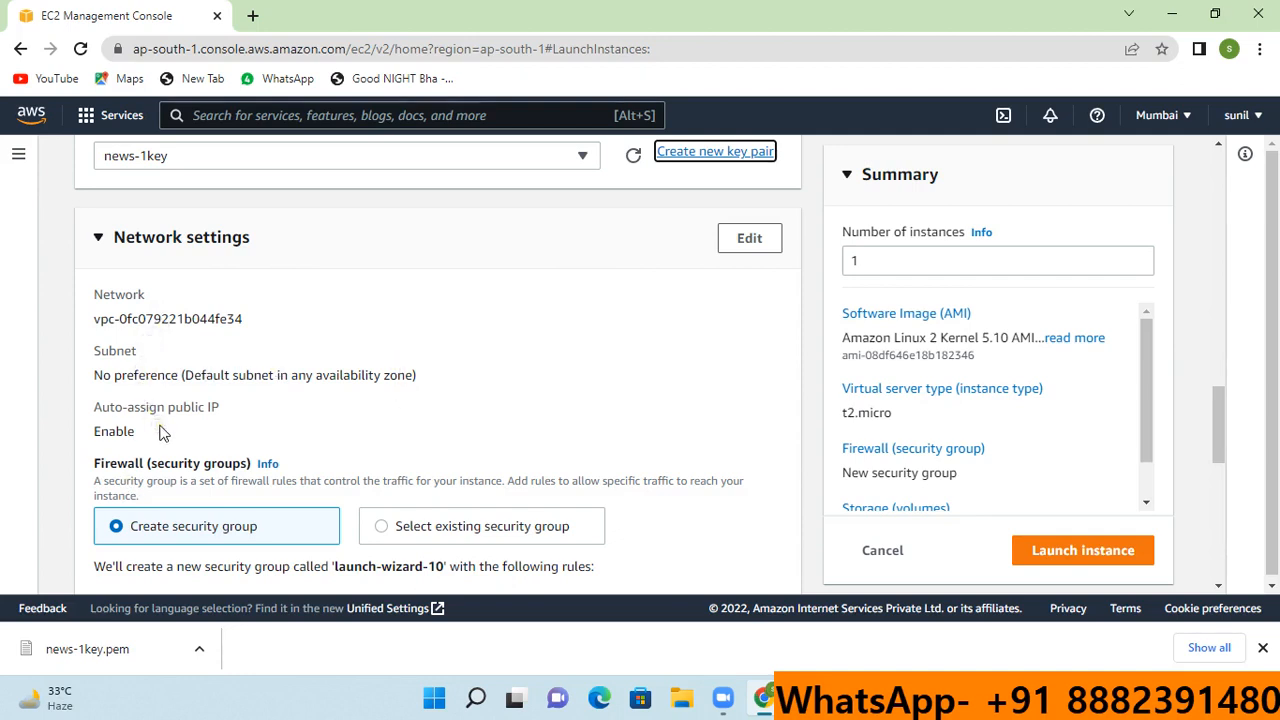
pyautogui.scroll(-1, 187, 409)
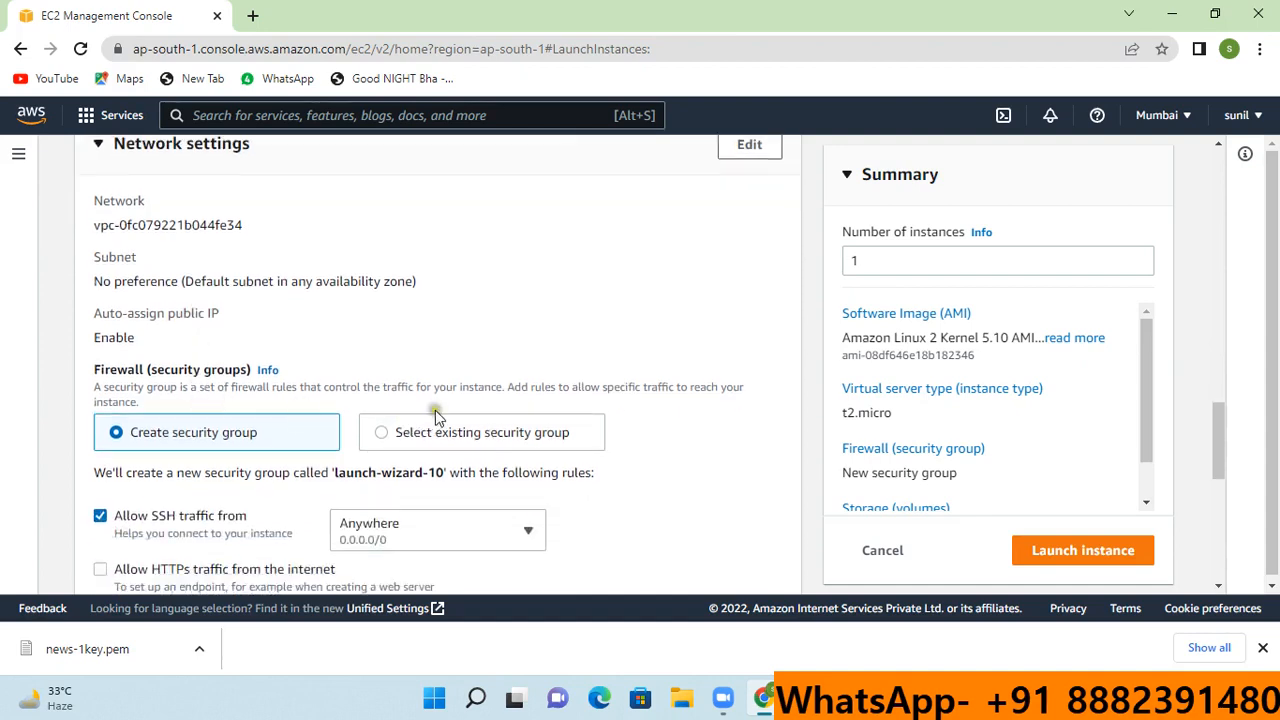
pyautogui.scroll(-4, 436, 412)
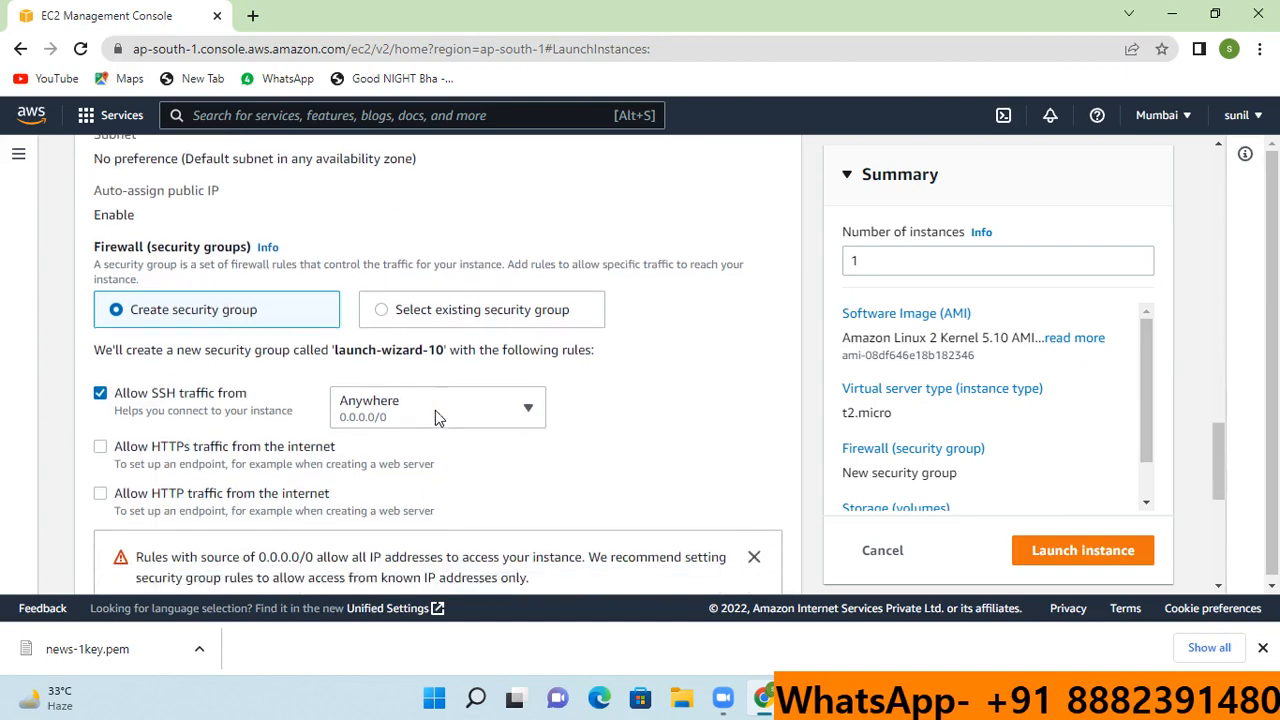
pyautogui.scroll(-2, 435, 418)
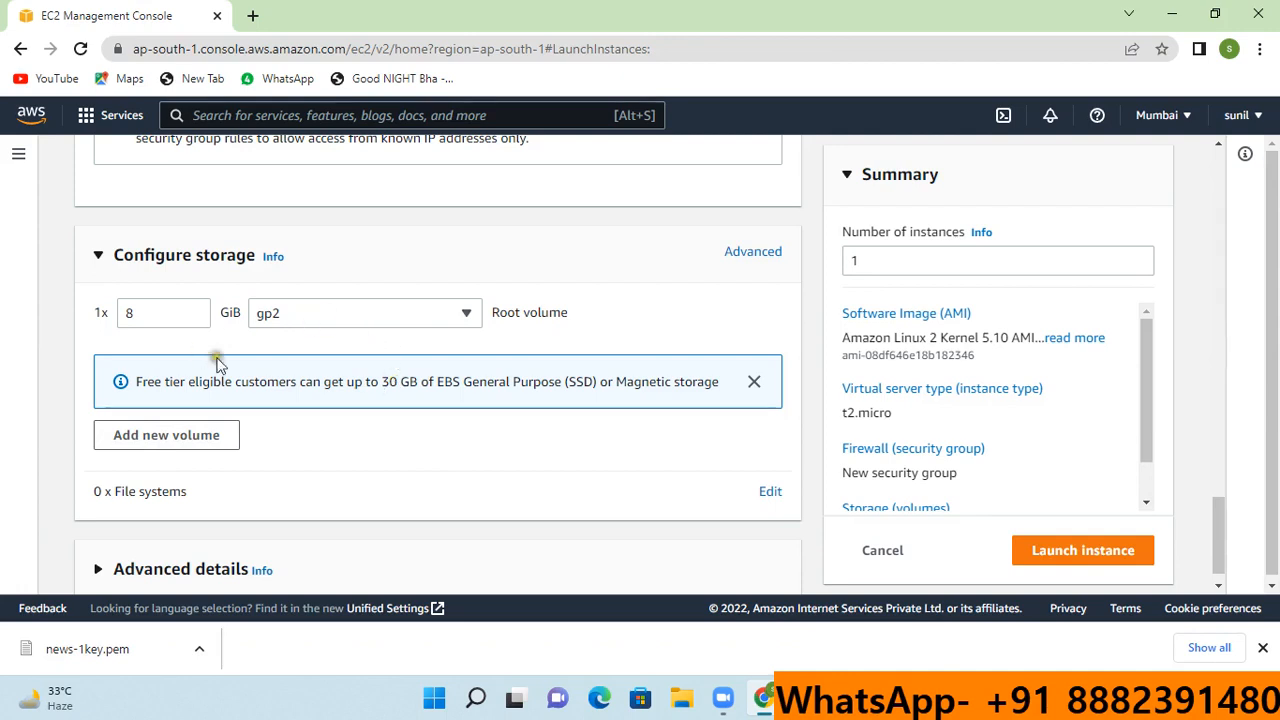
pyautogui.scroll(-1, 568, 463)
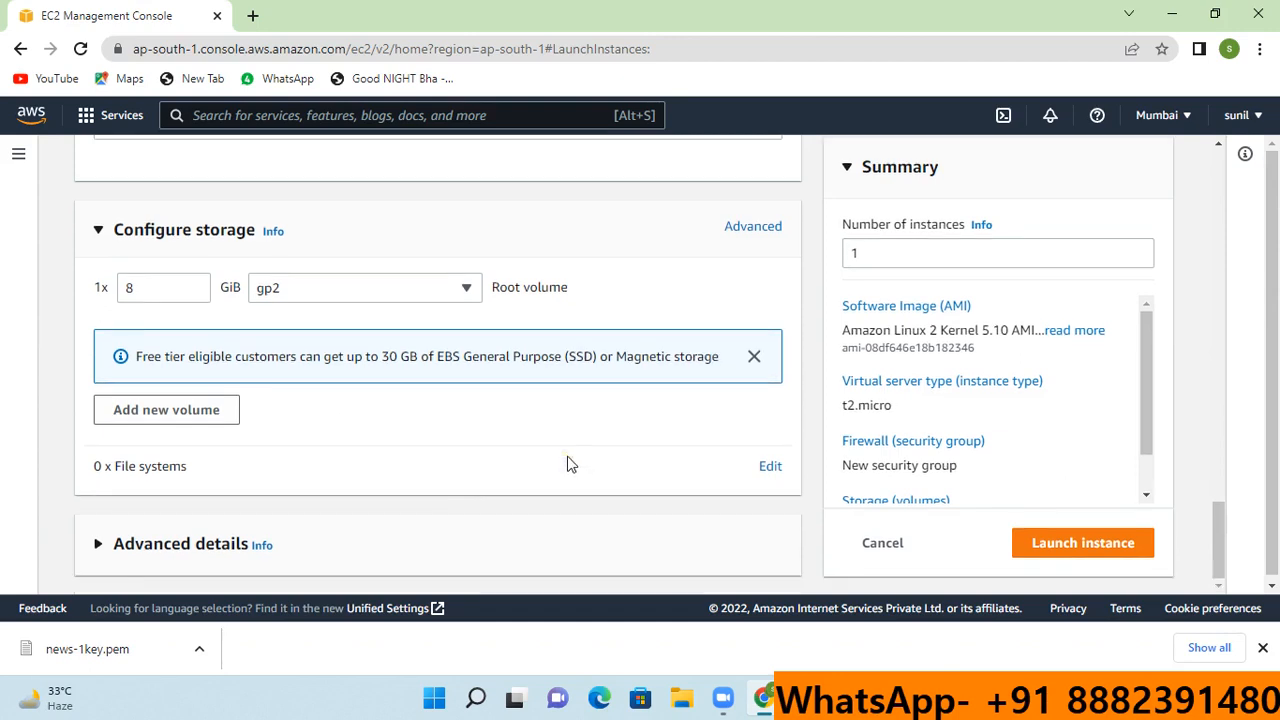
pyautogui.scroll(-1, 568, 463)
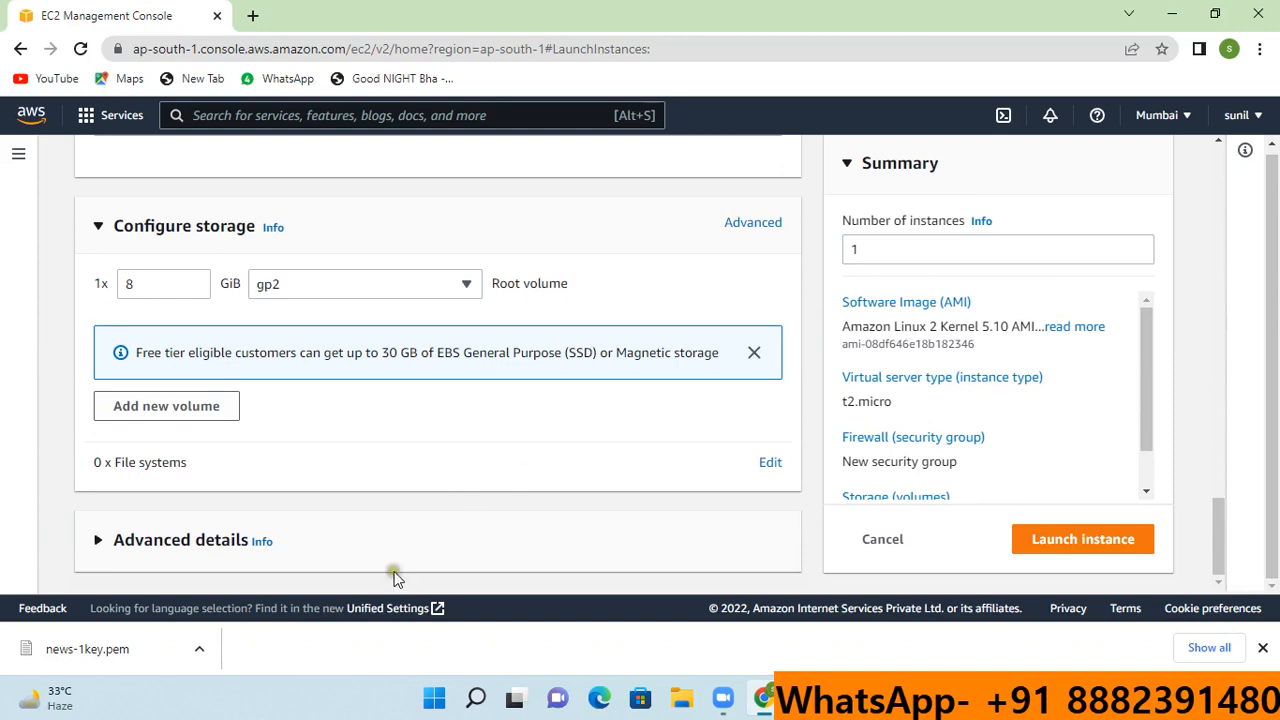
# - Expand the advanced details of the instance and review the options down to the user data field
pyautogui.click(219, 540)
pyautogui.scroll(-2, 415, 488)
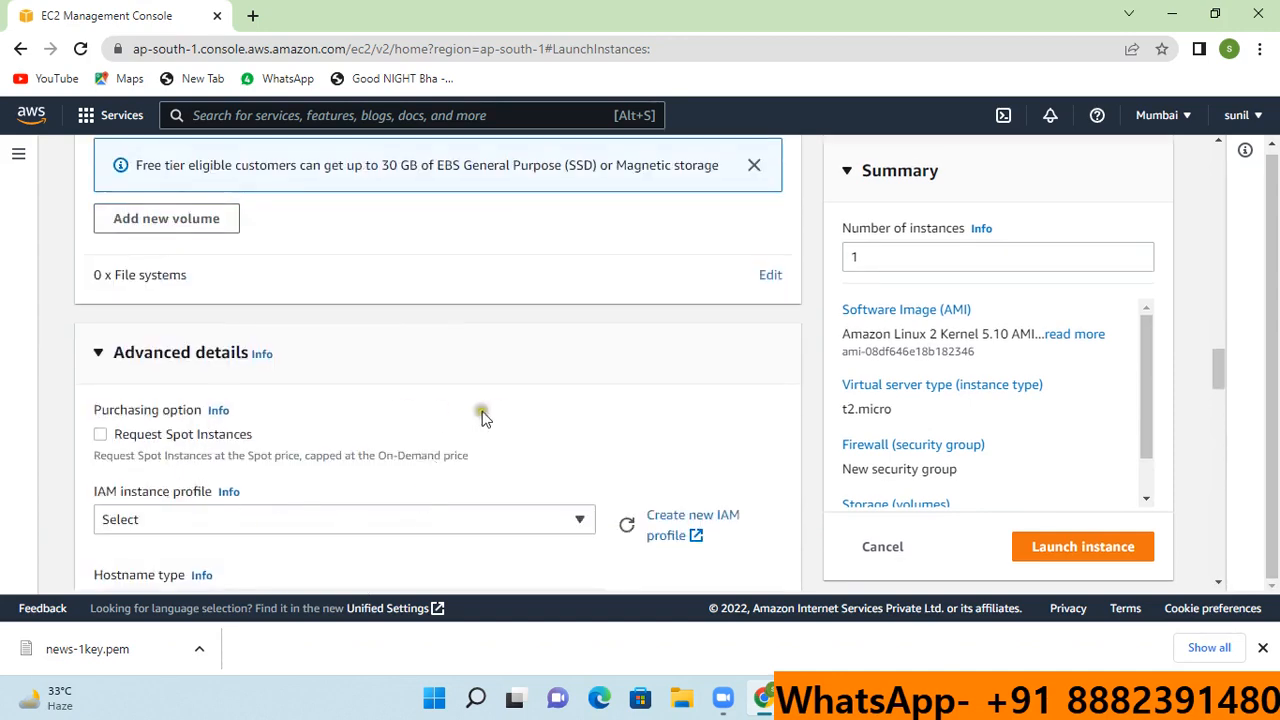
pyautogui.scroll(-1, 502, 414)
pyautogui.scroll(-2, 503, 414)
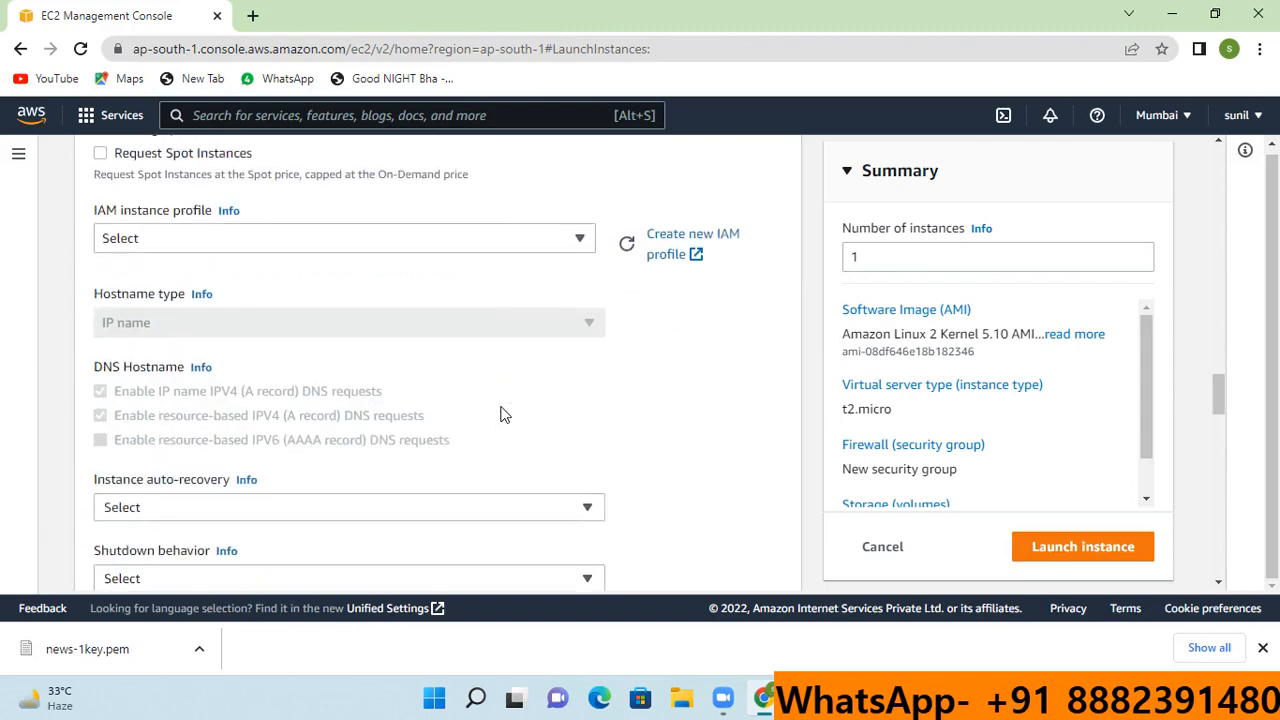
pyautogui.scroll(-9, 503, 414)
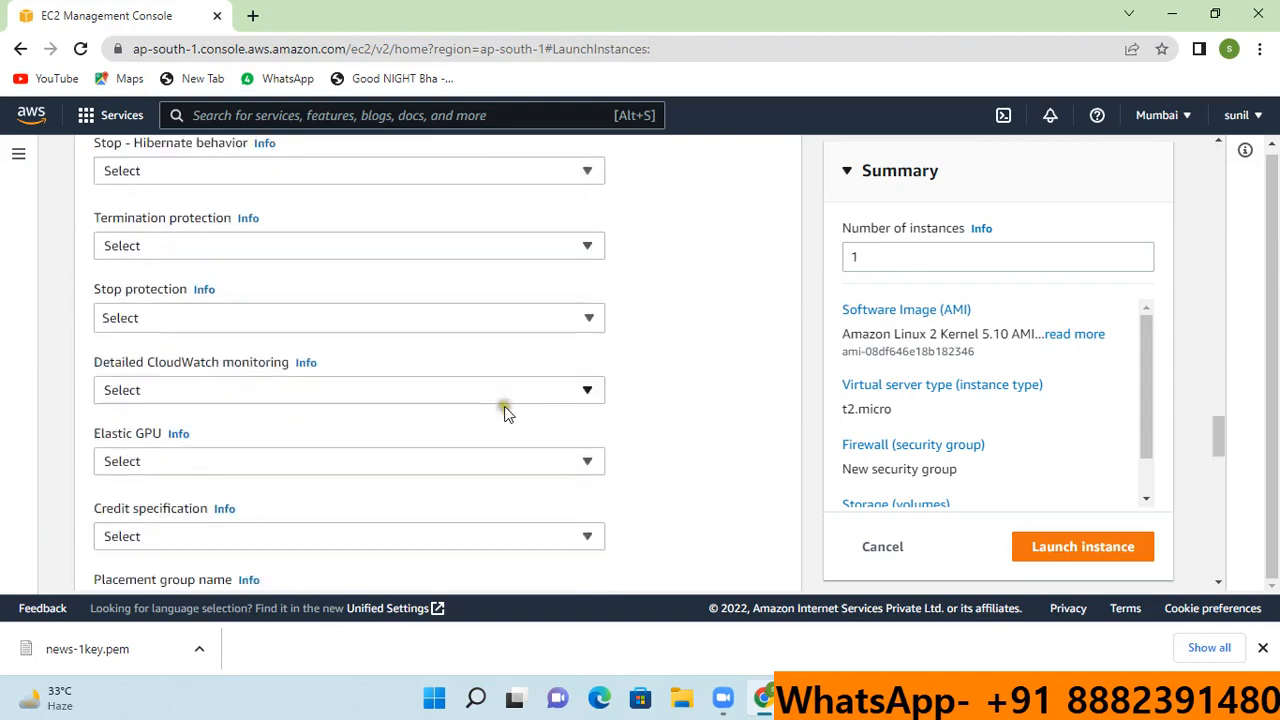
pyautogui.scroll(-4, 509, 409)
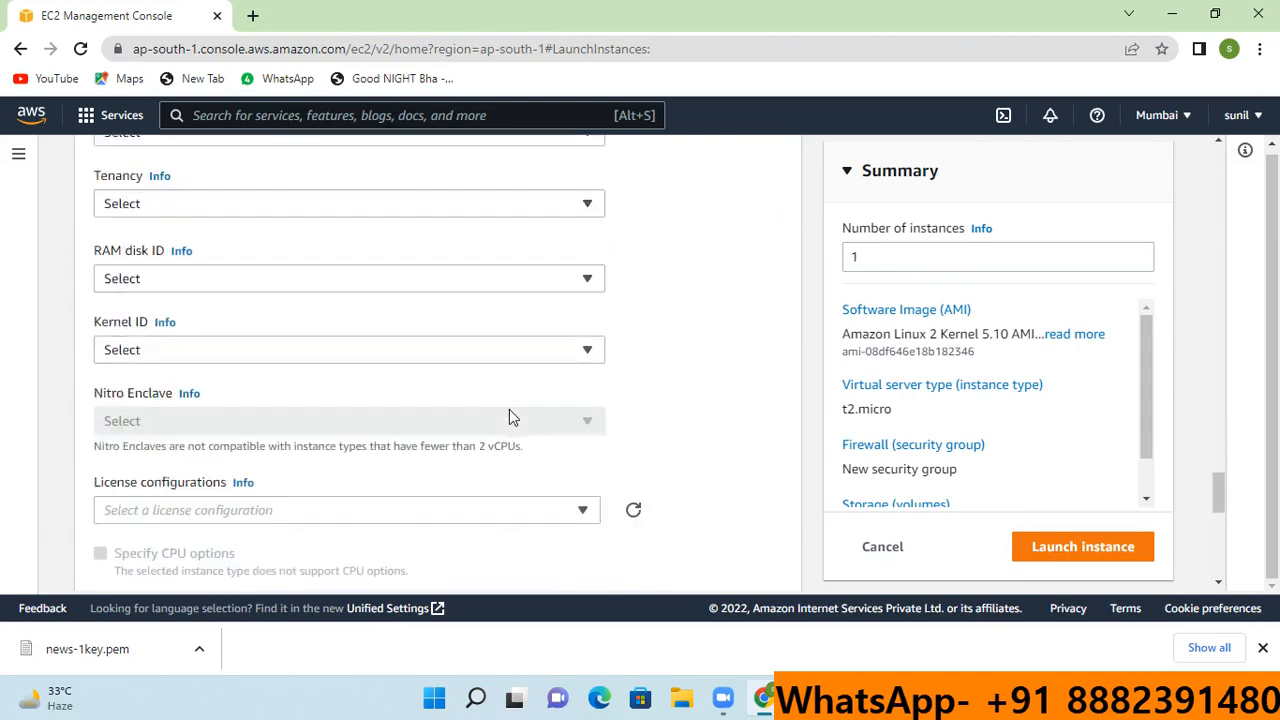
pyautogui.scroll(4, 509, 409)
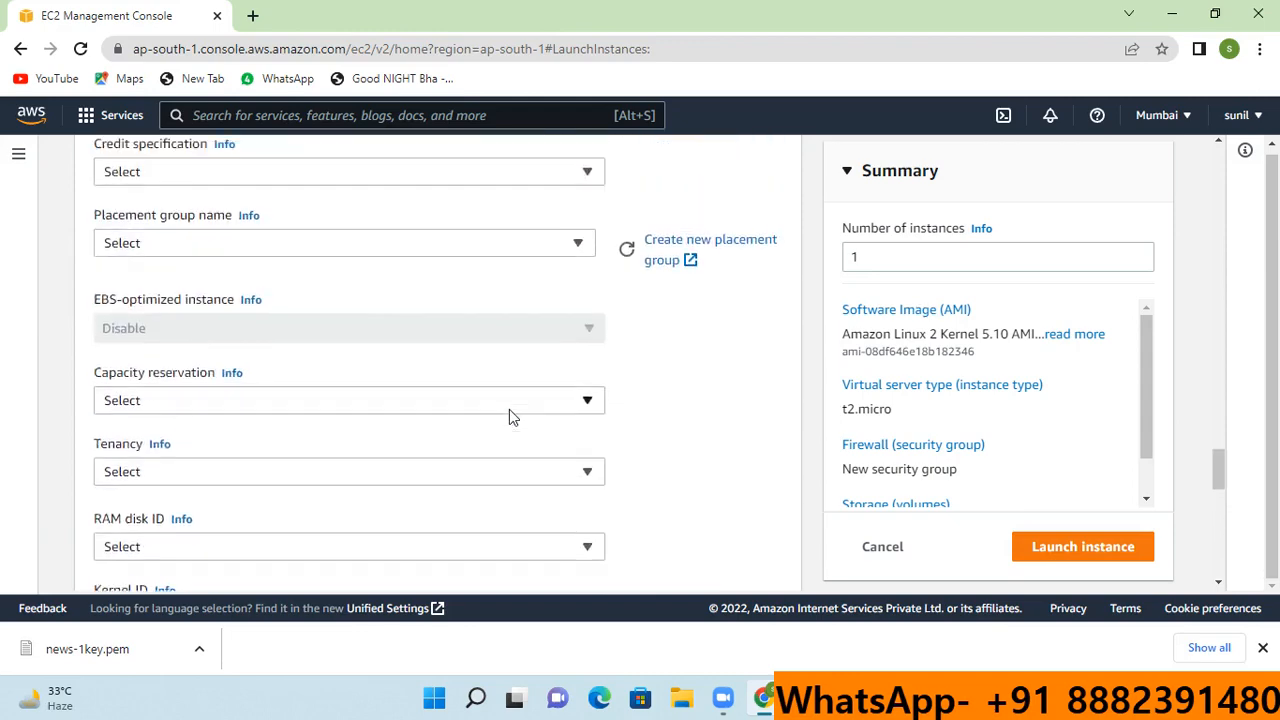
pyautogui.scroll(-7, 306, 331)
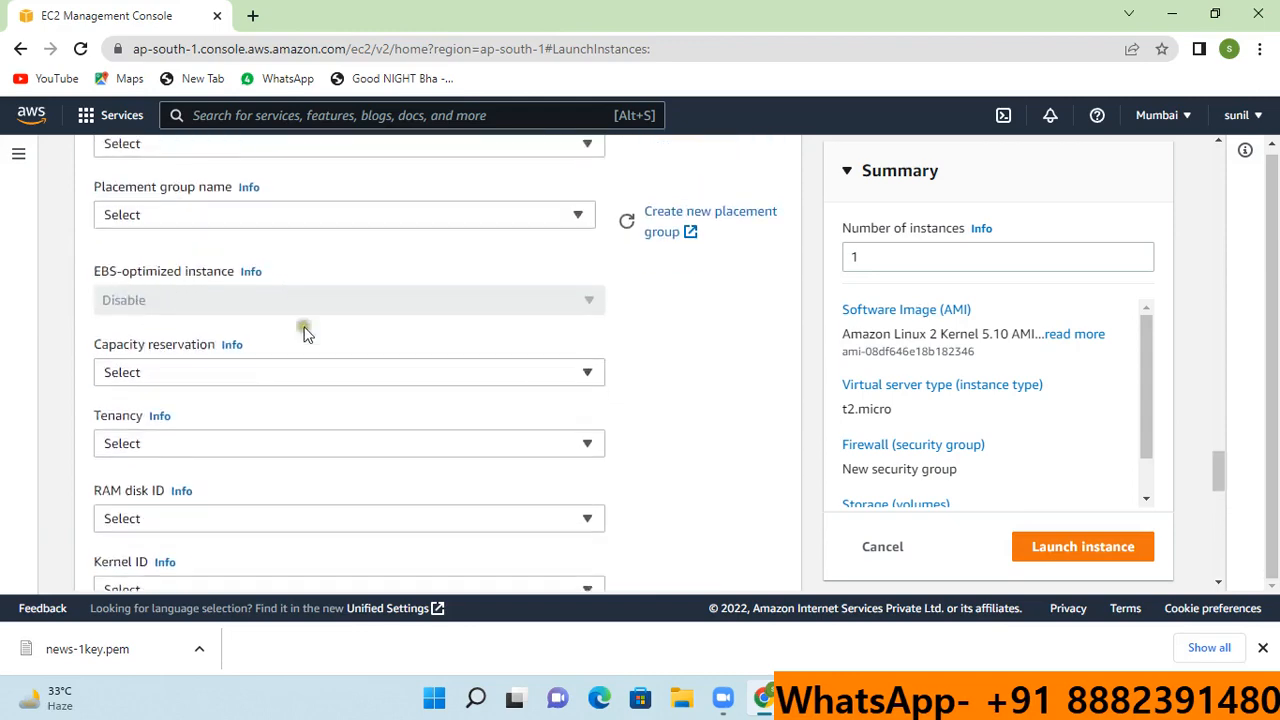
pyautogui.scroll(-1, 307, 335)
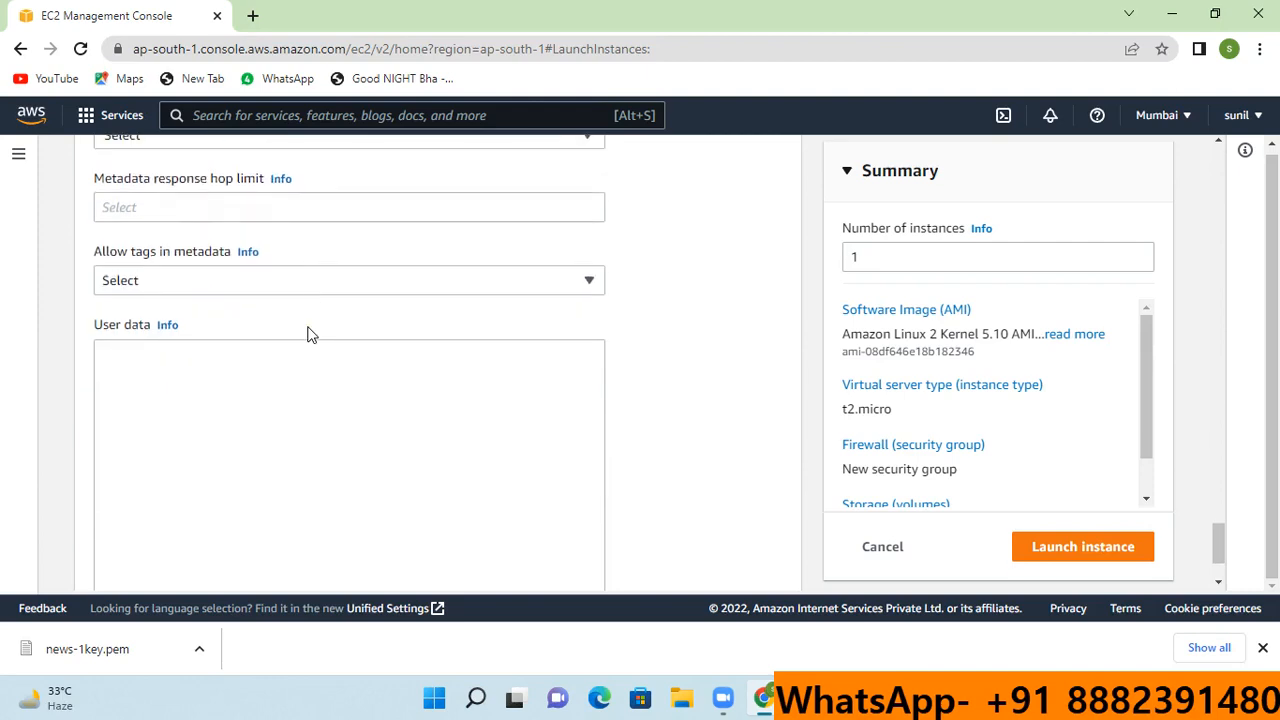
pyautogui.click(174, 376)
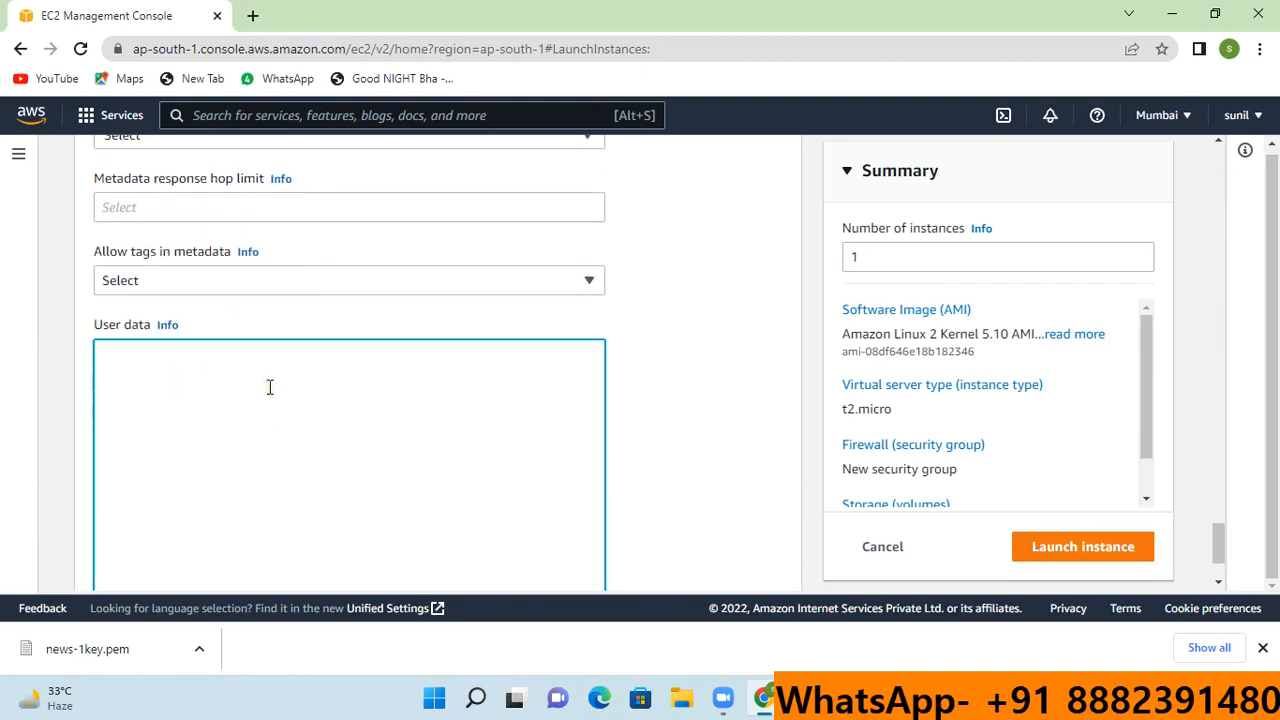
pyautogui.click(674, 440)
pyautogui.scroll(2, 674, 440)
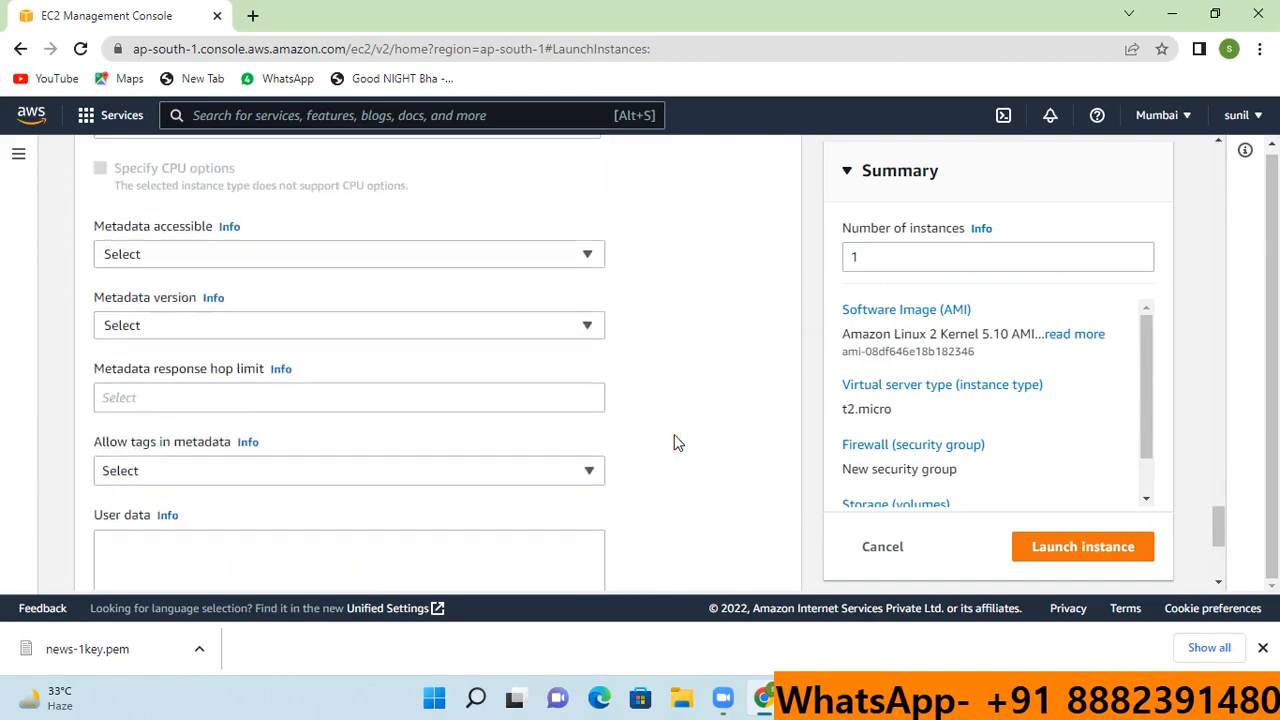
# - Check the instance name and the launch summary down to the storage volumes, and launch the instance
pyautogui.scroll(20, 674, 436)
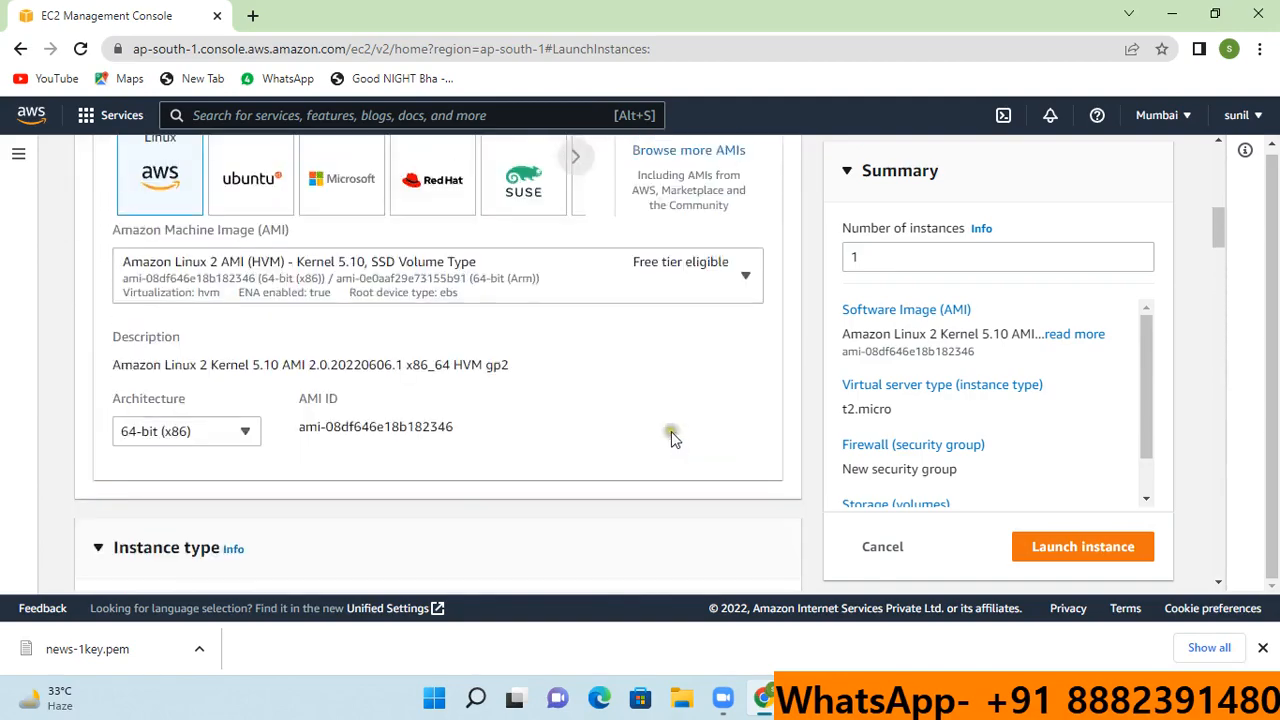
pyautogui.scroll(6, 669, 540)
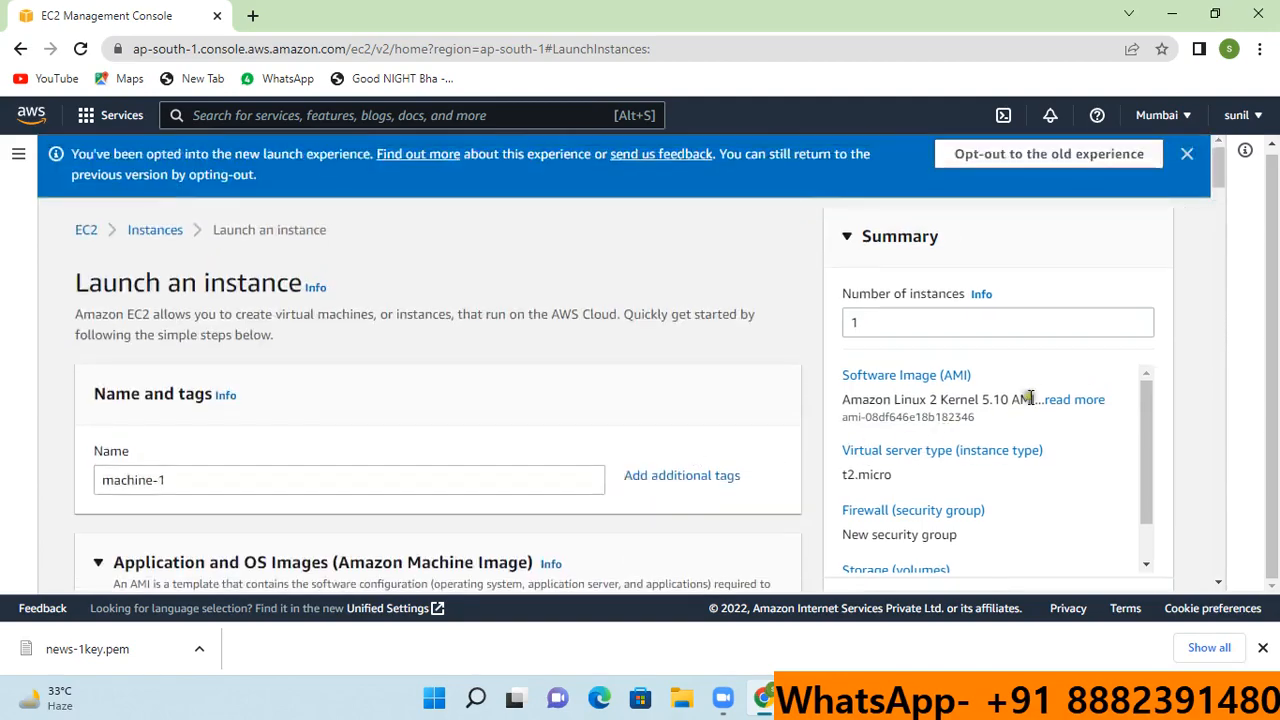
pyautogui.scroll(-4, 1030, 398)
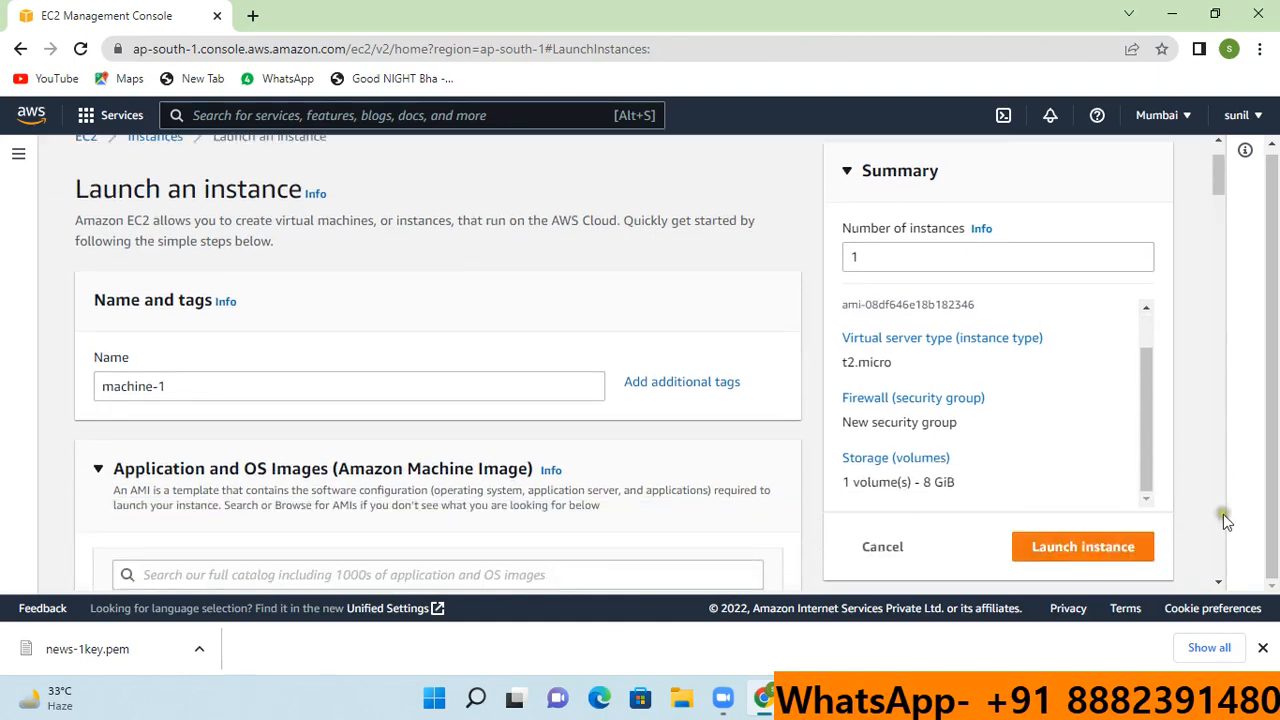
pyautogui.click(1085, 553)
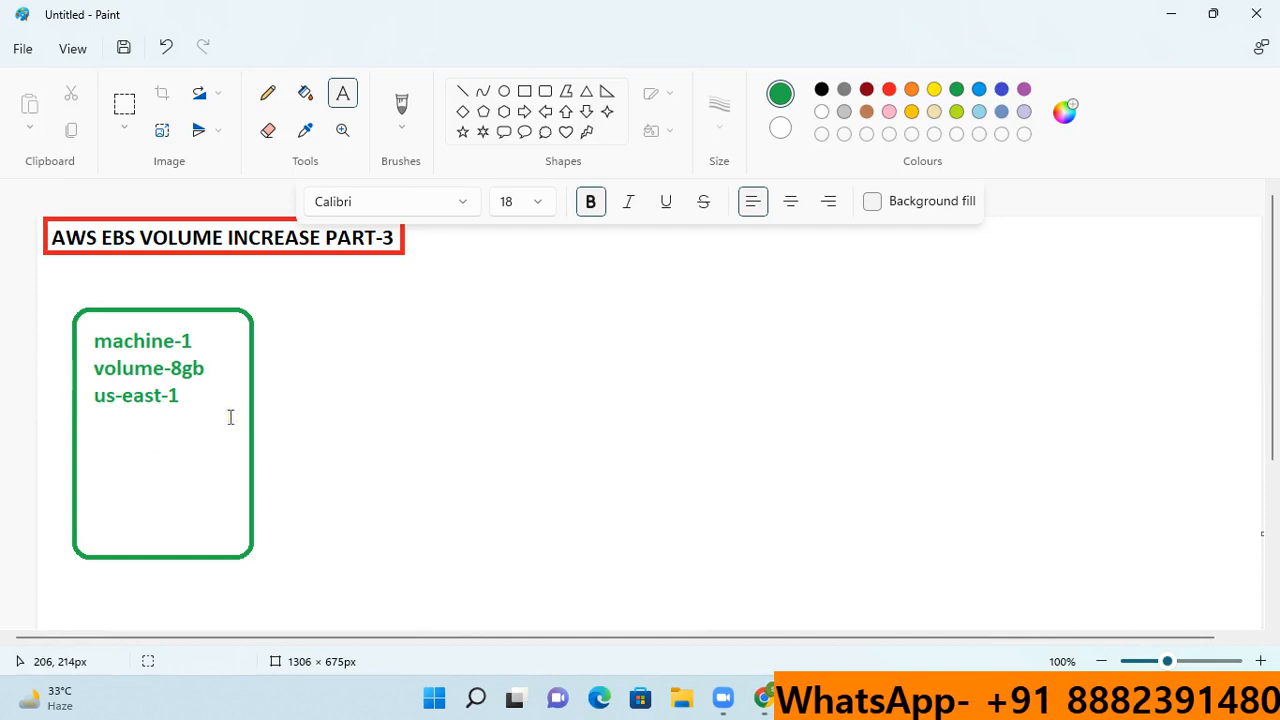
# - Switch back to the EC2 console in Chrome, open the list of all instances and refresh it
pyautogui.click(762, 697)
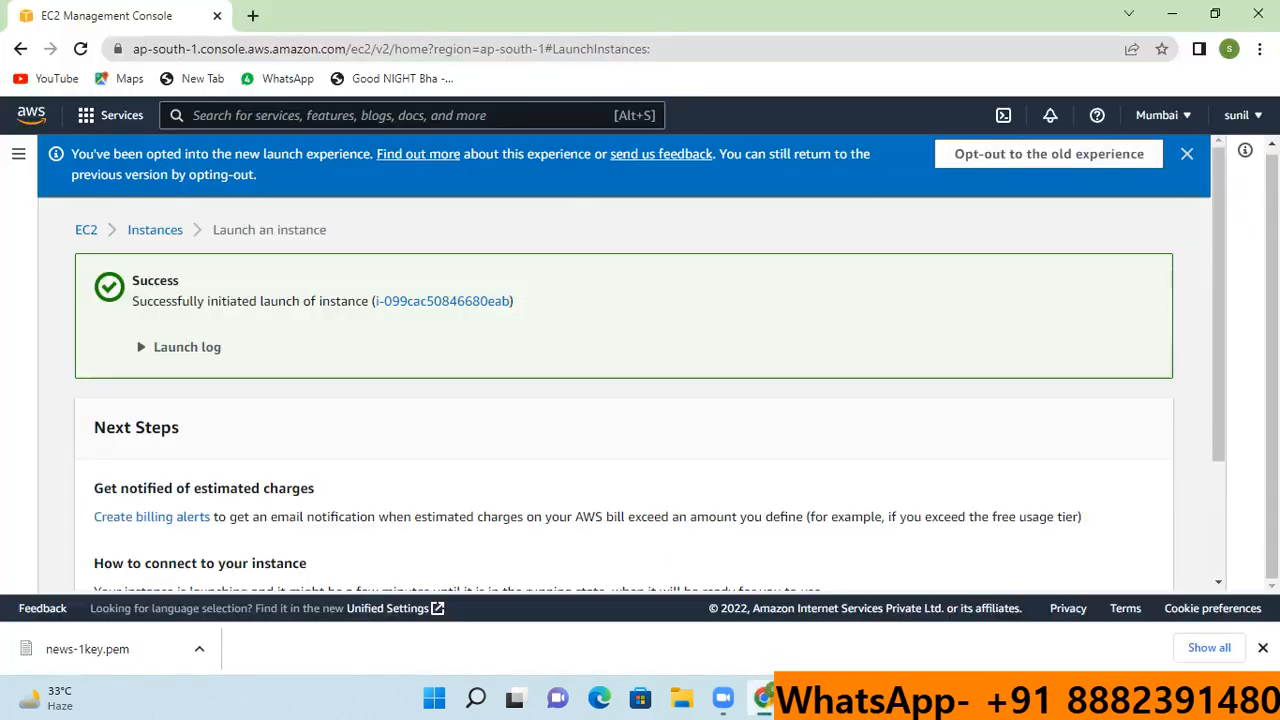
pyautogui.scroll(-2, 560, 480)
pyautogui.click(1096, 576)
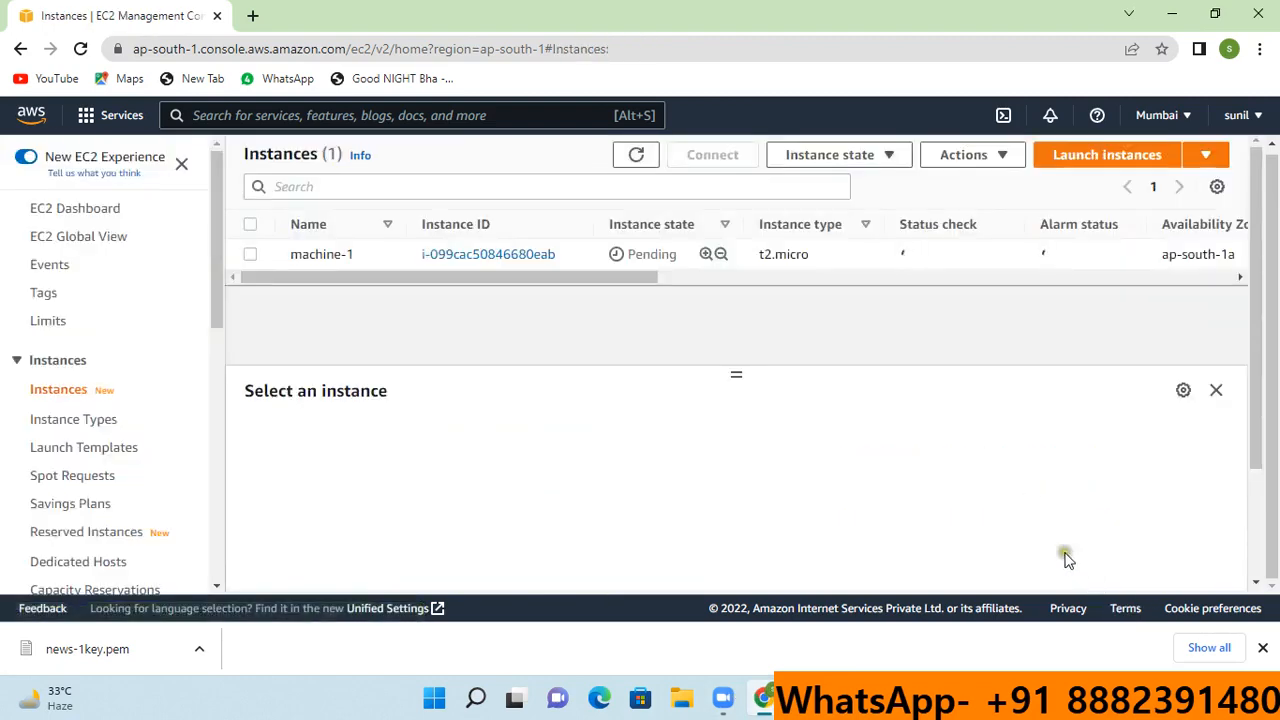
pyautogui.click(632, 166)
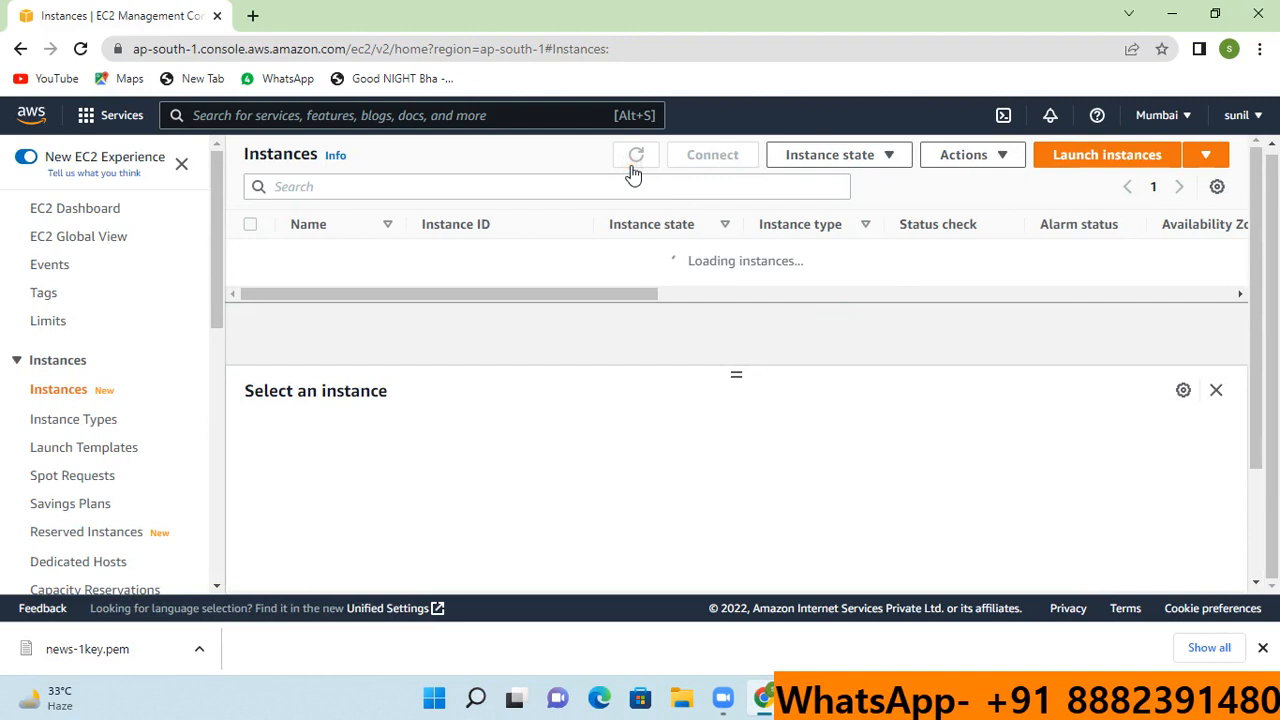
pyautogui.click(632, 166)
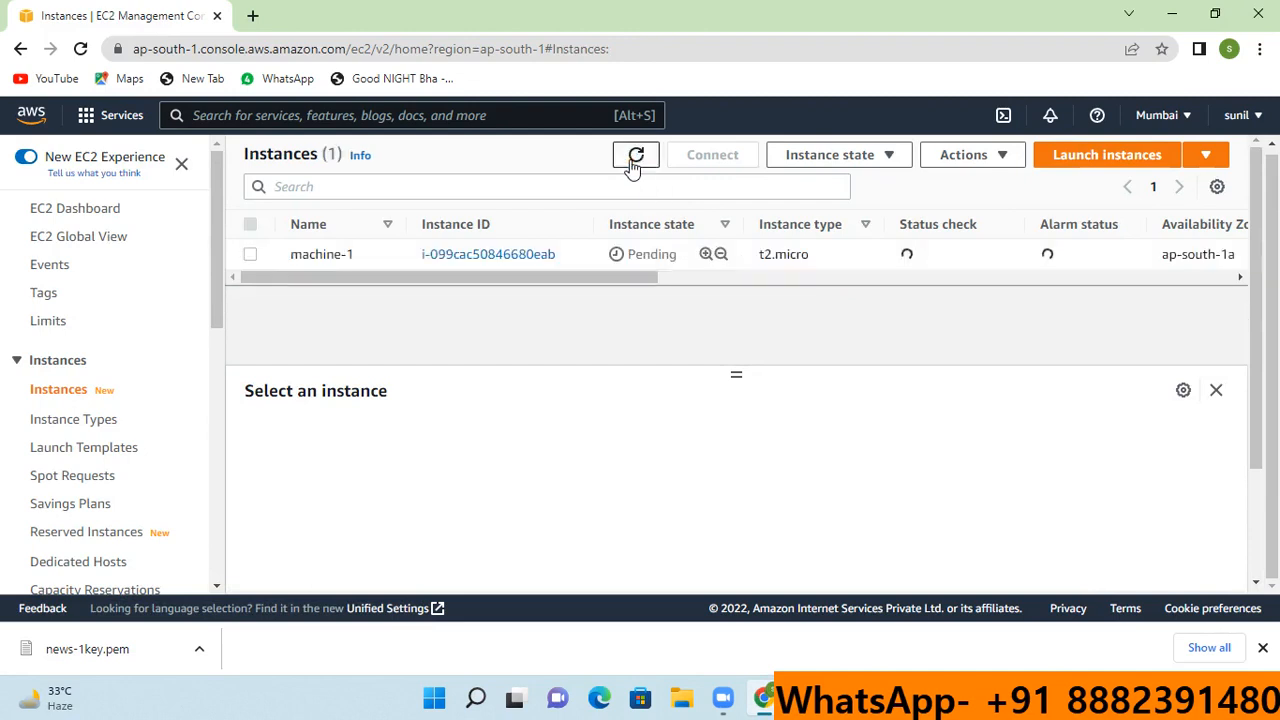
# - Copy machine-1's availability zone and add it in Paint as black text "ap-south-1a" below us-east-1 in the green box
pyautogui.moveTo(600, 279); pyautogui.dragTo(760, 278)
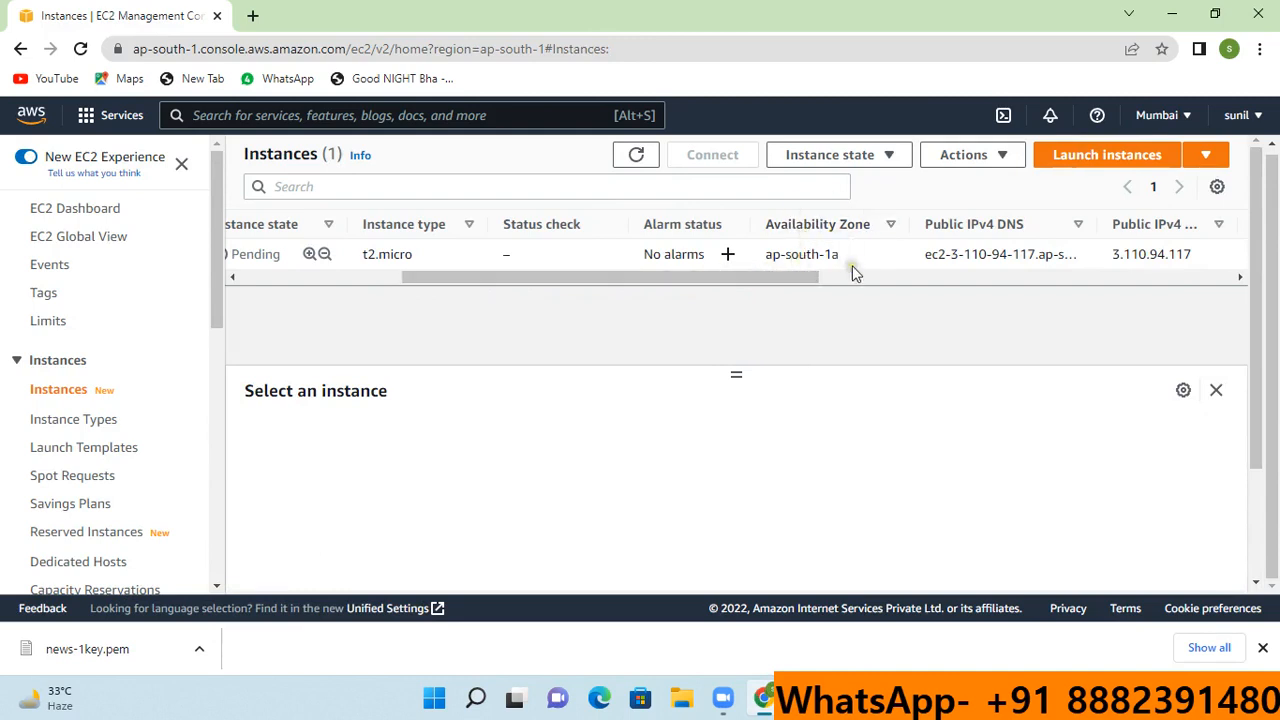
pyautogui.moveTo(852, 260); pyautogui.dragTo(760, 260)
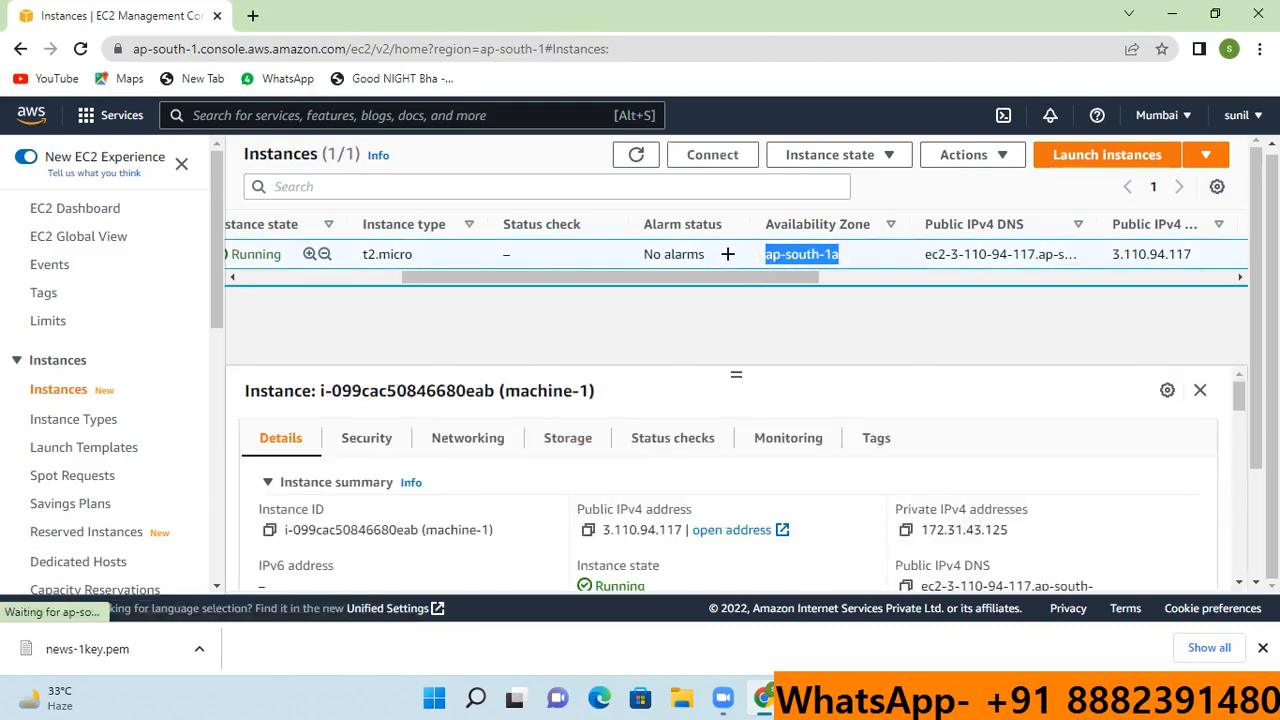
pyautogui.click(806, 698)
pyautogui.moveTo(92, 418)
pyautogui.mouseDown()
pyautogui.moveTo(234, 454)
pyautogui.moveTo(140, 449)
pyautogui.moveTo(92, 430)
pyautogui.mouseUp()
pyautogui.write('ap-south-1a')
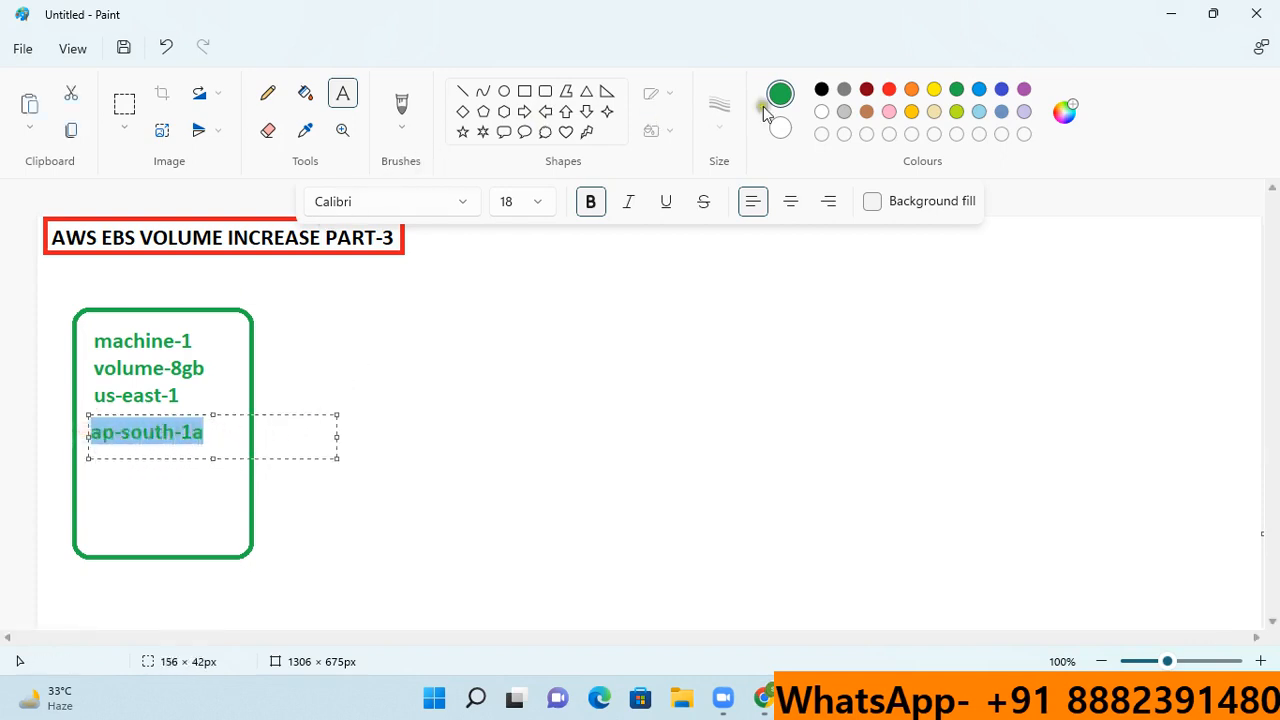
pyautogui.click(821, 89)
pyautogui.click(588, 306)
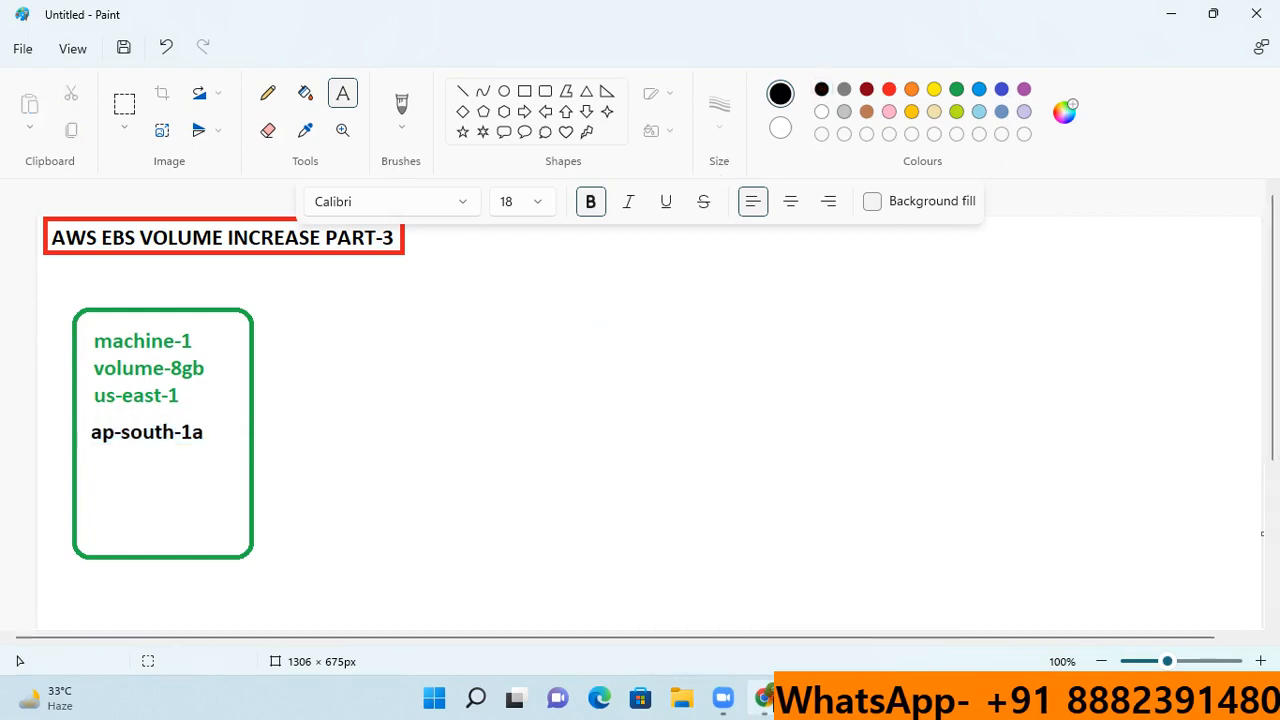
# - Return to the EC2 console in Chrome, open the connection options for machine-1 and copy its public IP address
pyautogui.click(758, 700)
pyautogui.moveTo(591, 280); pyautogui.dragTo(333, 282)
pyautogui.click(413, 313)
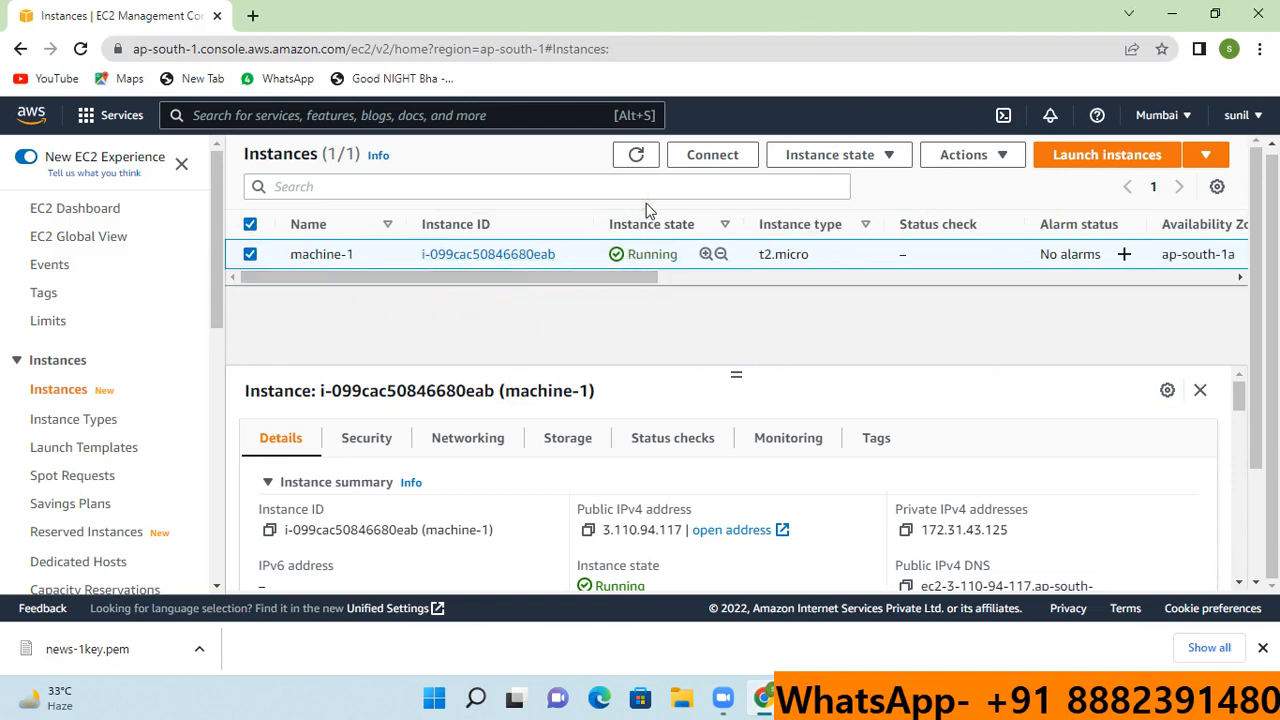
pyautogui.click(714, 160)
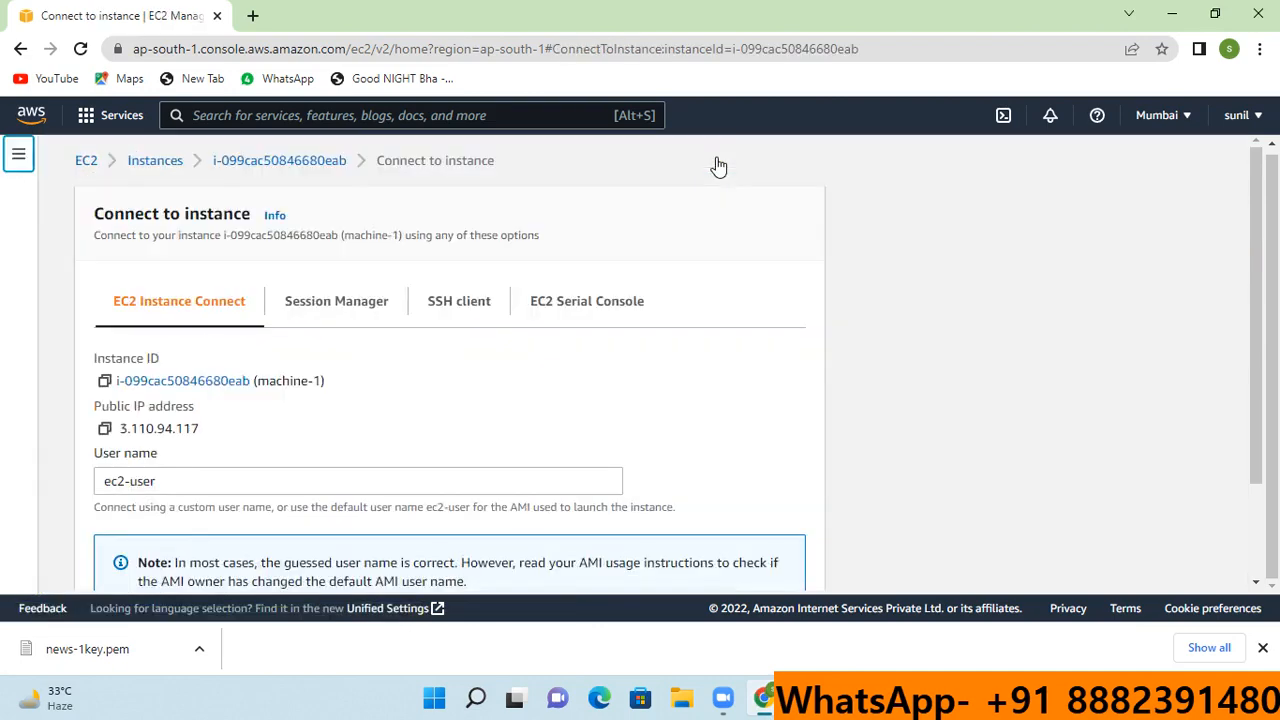
pyautogui.scroll(-1, 491, 404)
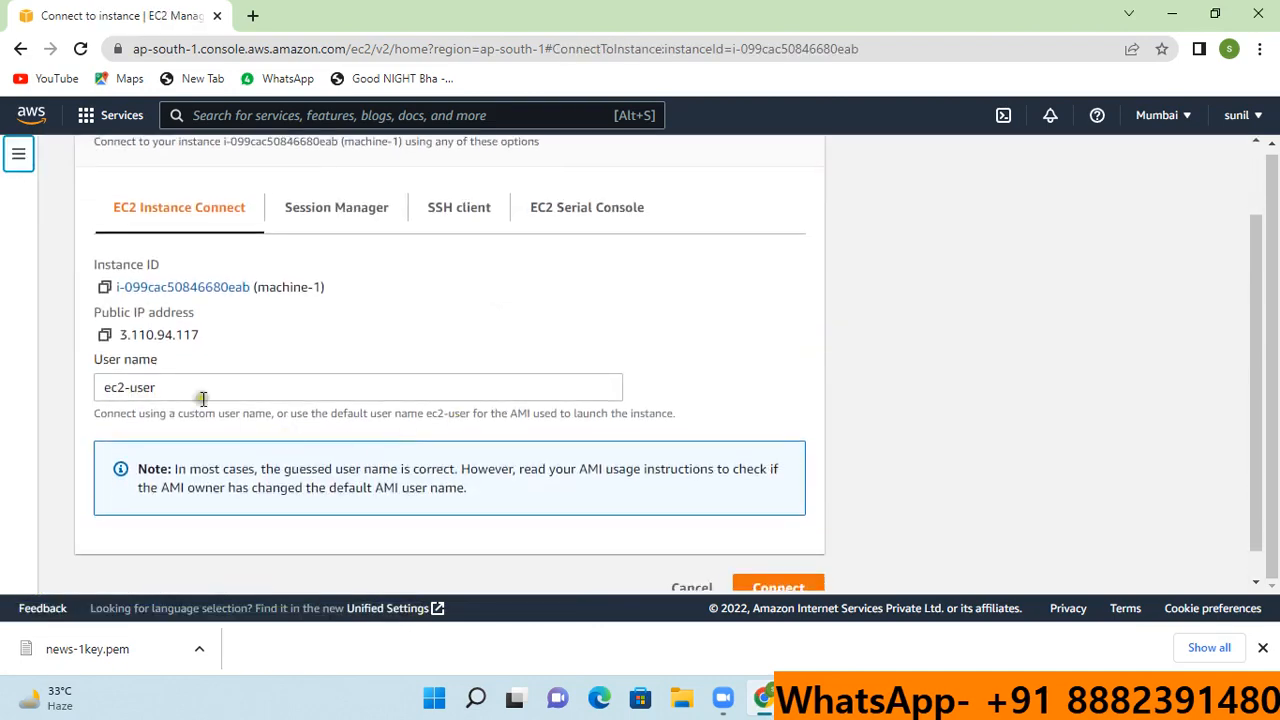
pyautogui.click(105, 337)
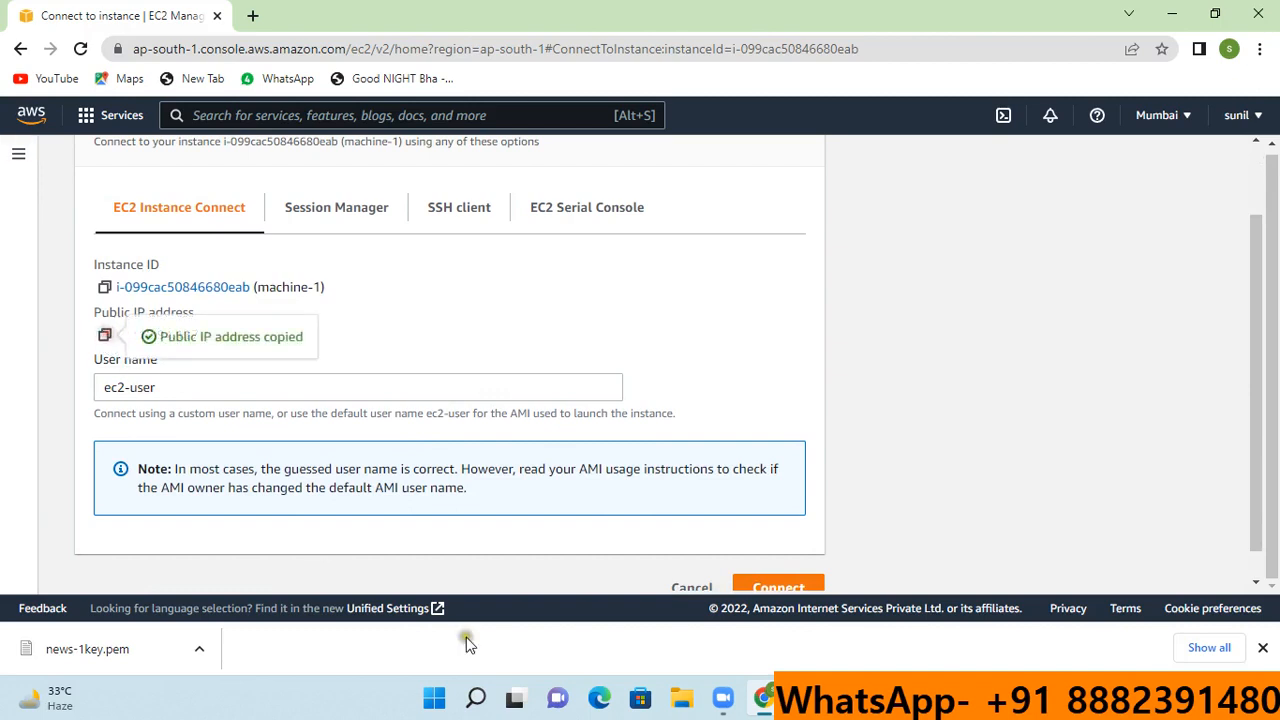
# - Open a Command Prompt window and change to the Downloads folder
pyautogui.click(476, 698)
pyautogui.write('cmd')
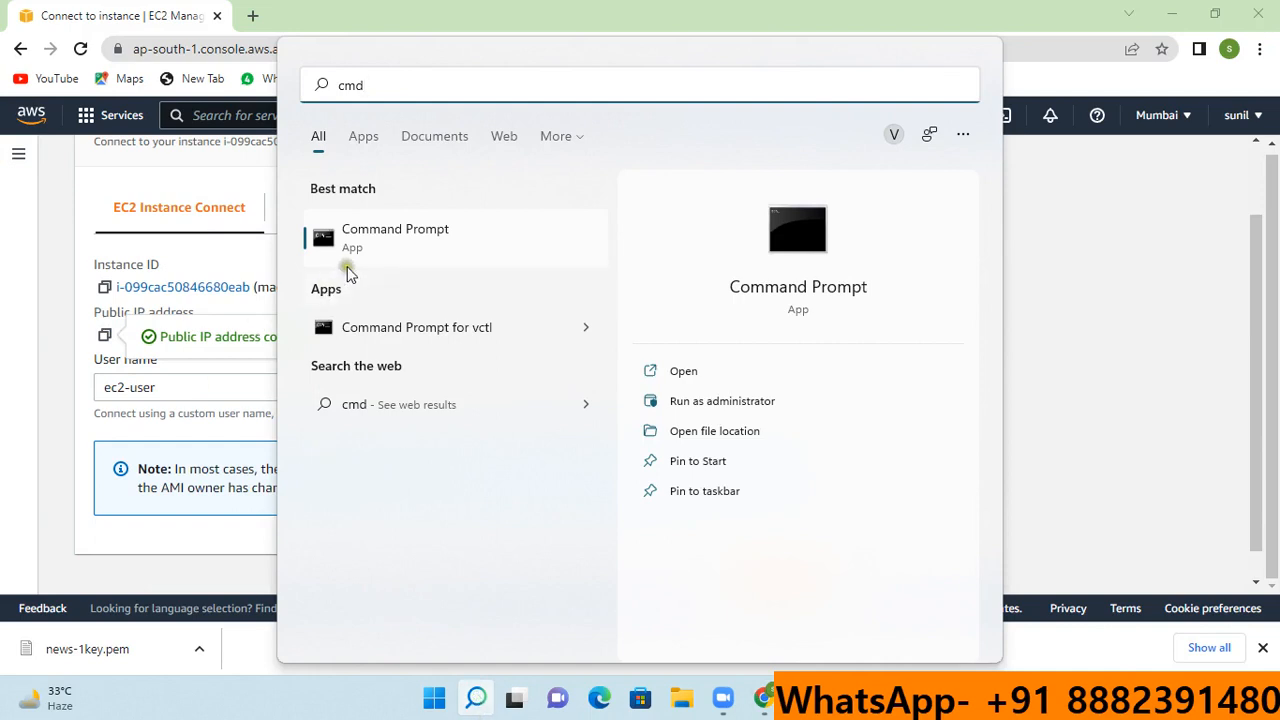
pyautogui.click(392, 241)
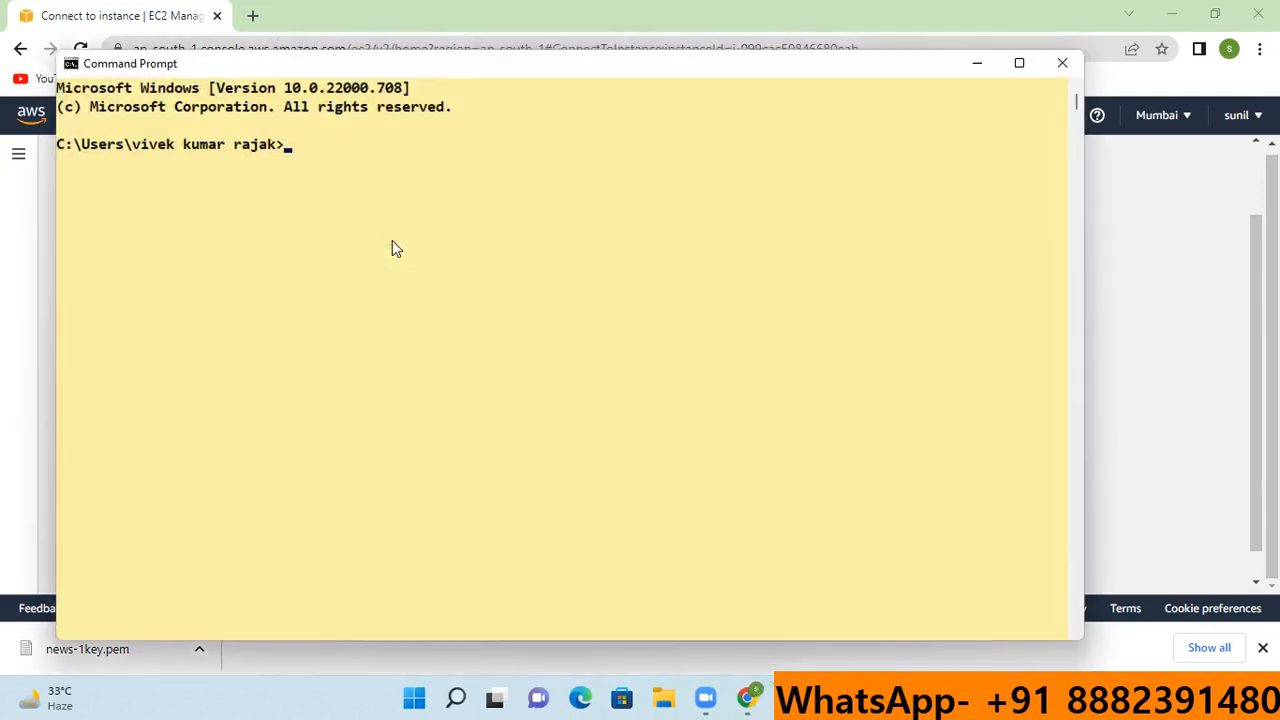
pyautogui.write('cd')
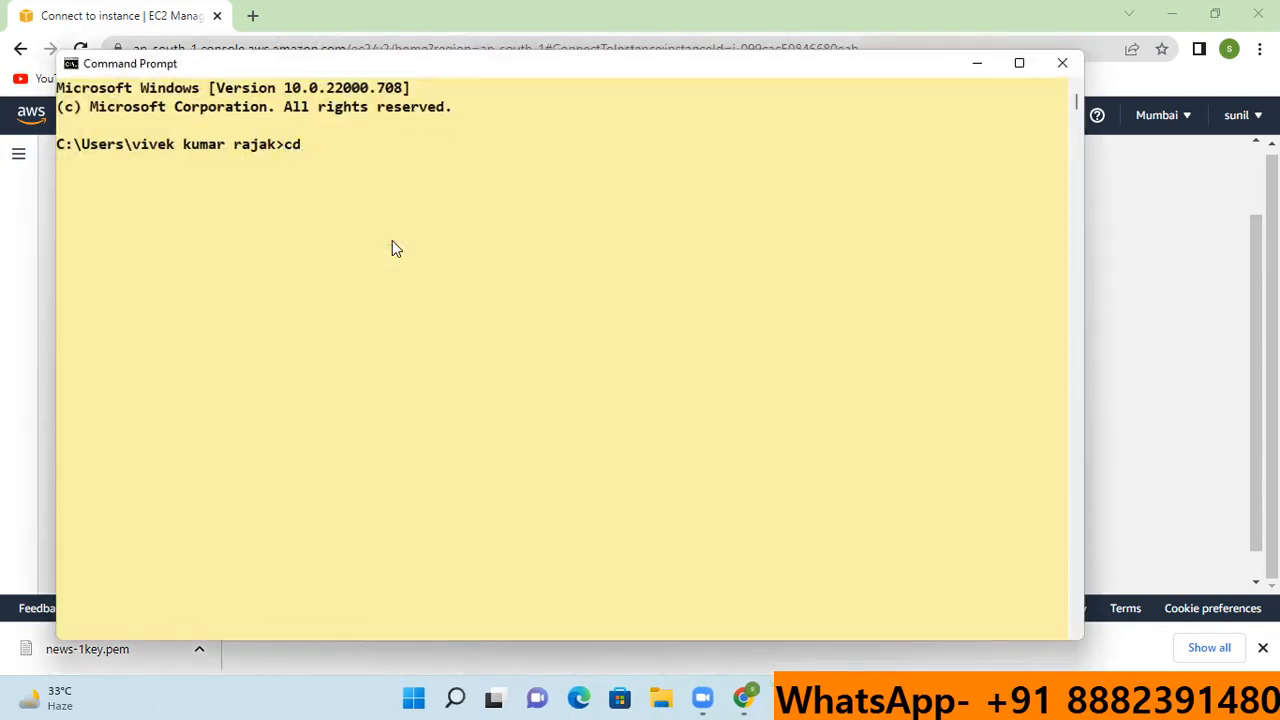
pyautogui.write(' Downloads')
pyautogui.press('Return')
# - Connect to machine-1 over SSH as ec2-user at the copied public IP with the key file news-1key.pem, accepting the host's authenticity
pyautogui.write('s>s')
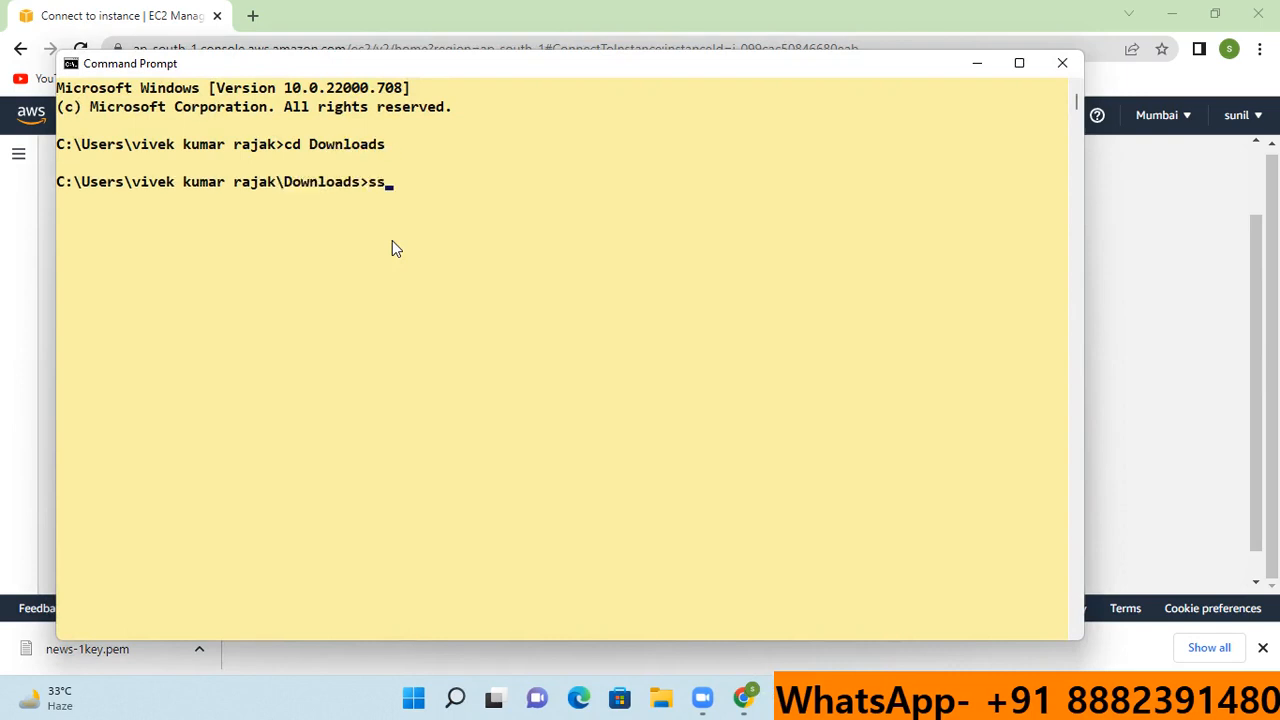
pyautogui.write('s')
pyautogui.press('BackSpace')
pyautogui.write('h ec2-user@')
pyautogui.hotkey('ctrl', 'v')
pyautogui.write('-i')
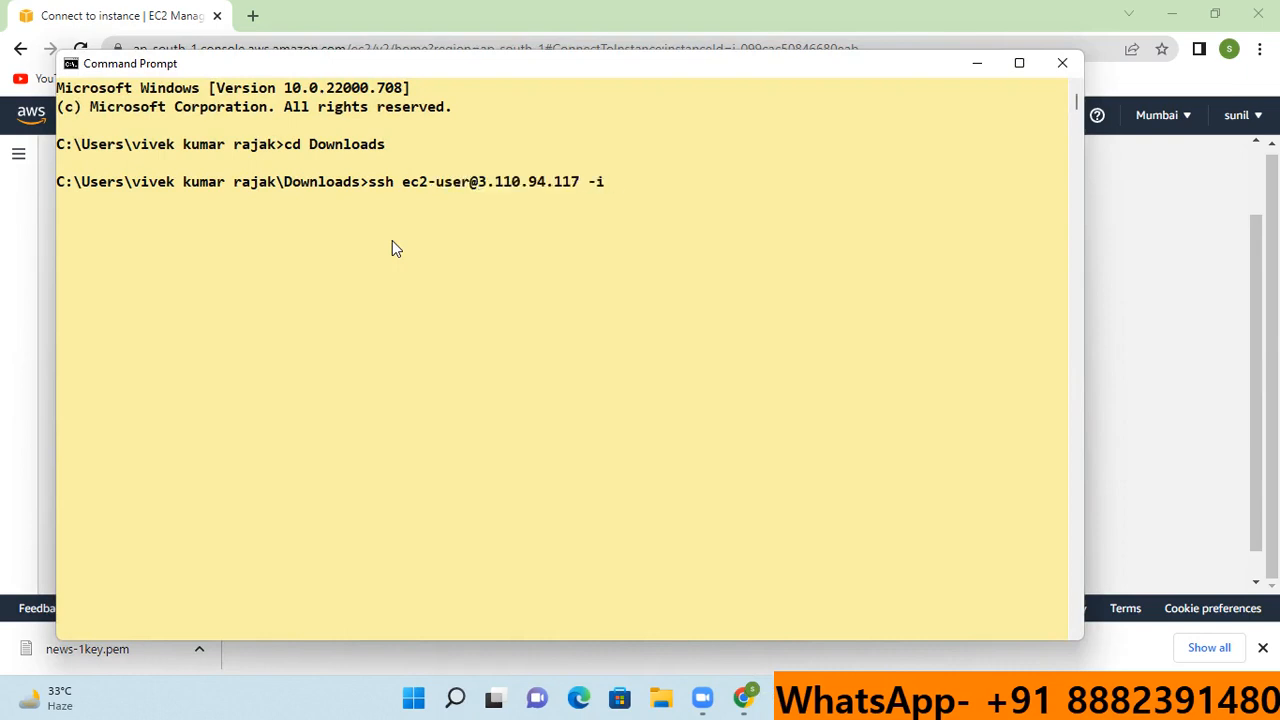
pyautogui.write(' ne')
pyautogui.press('Tab')
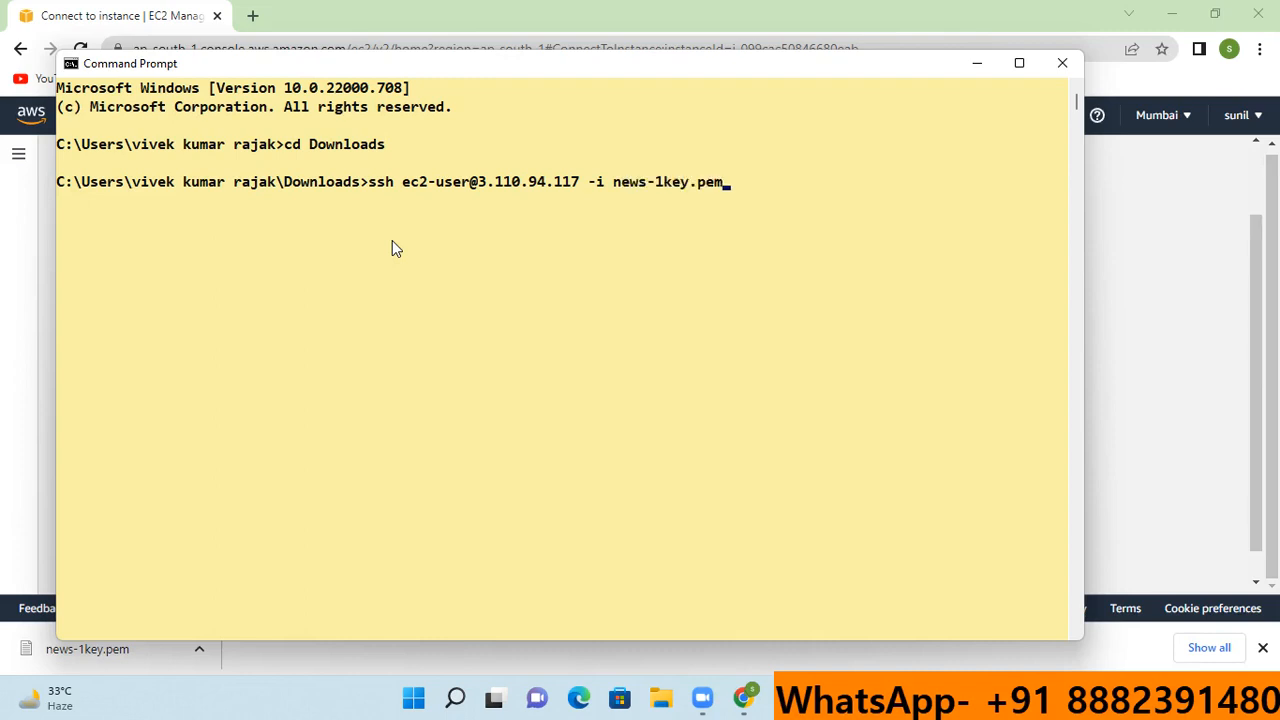
pyautogui.press('Return')
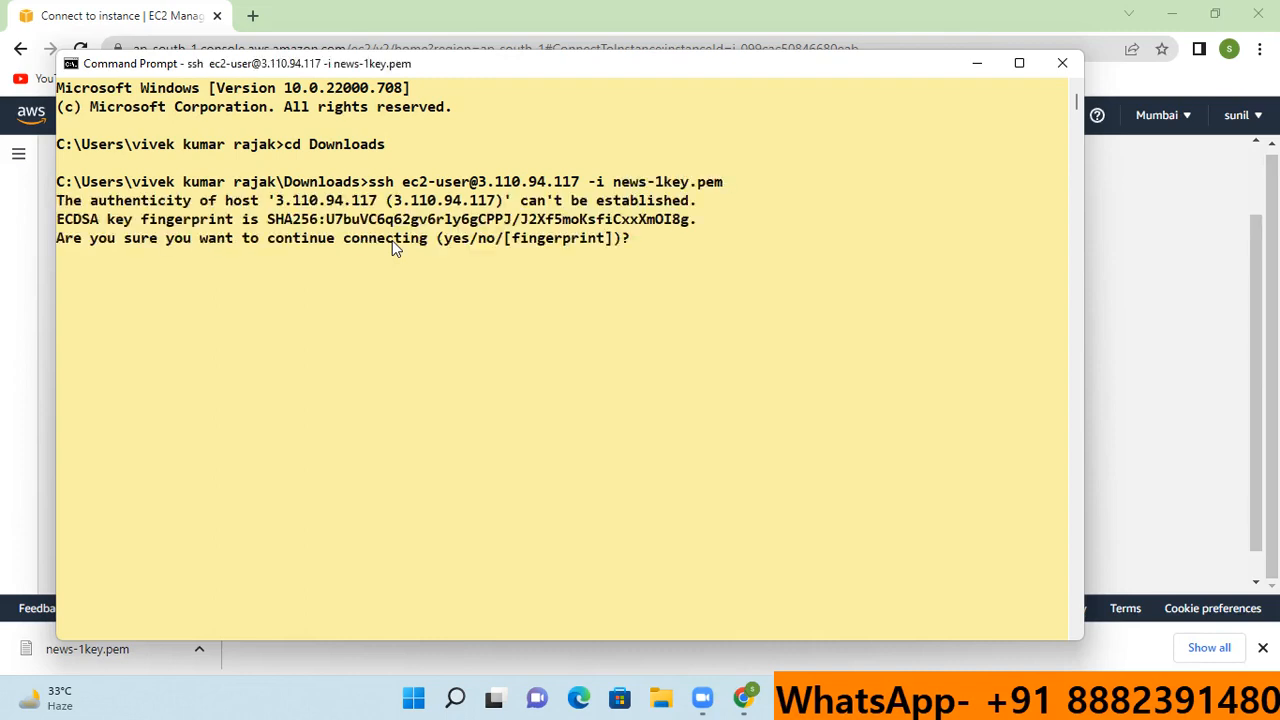
pyautogui.write('yes')
pyautogui.press('Return')
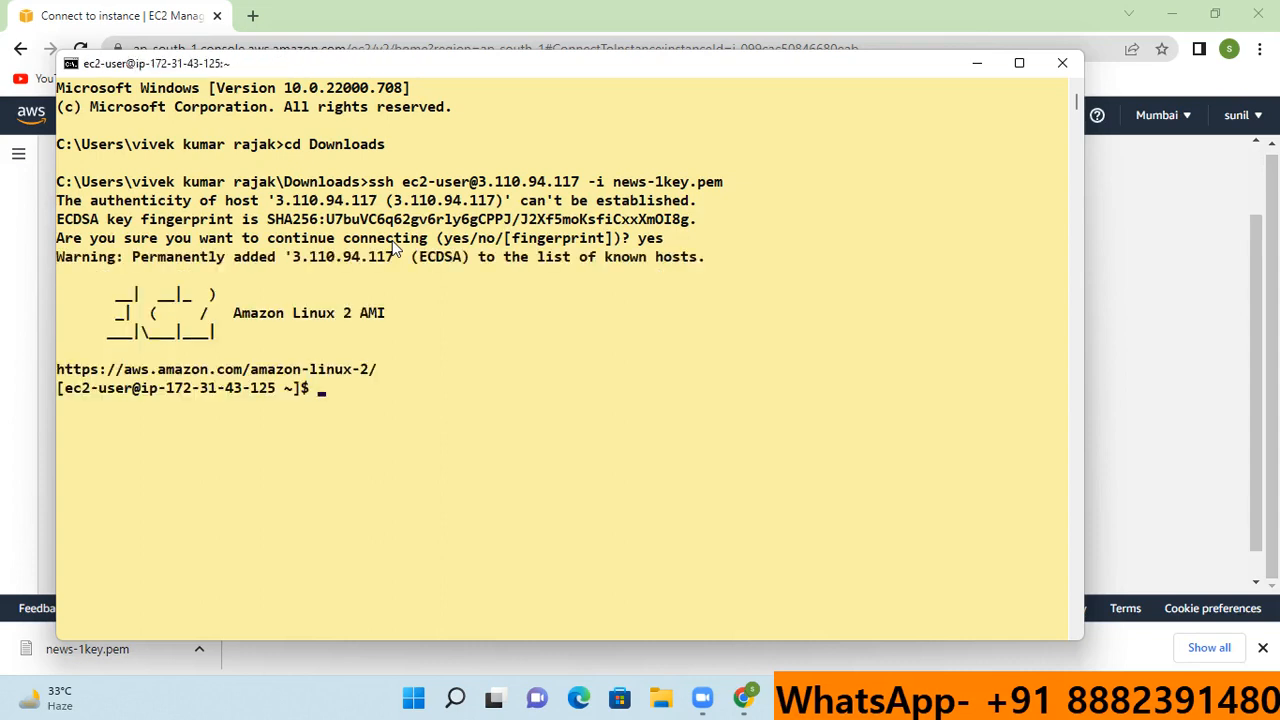
# - Switch to the root user with sudo su and change to root's home directory
pyautogui.write('sudo su')
pyautogui.press('Return')
pyautogui.press('Return')
pyautogui.press('Return')
pyautogui.write('cd')
pyautogui.press('Return')
pyautogui.write("'")
pyautogui.press('Return')
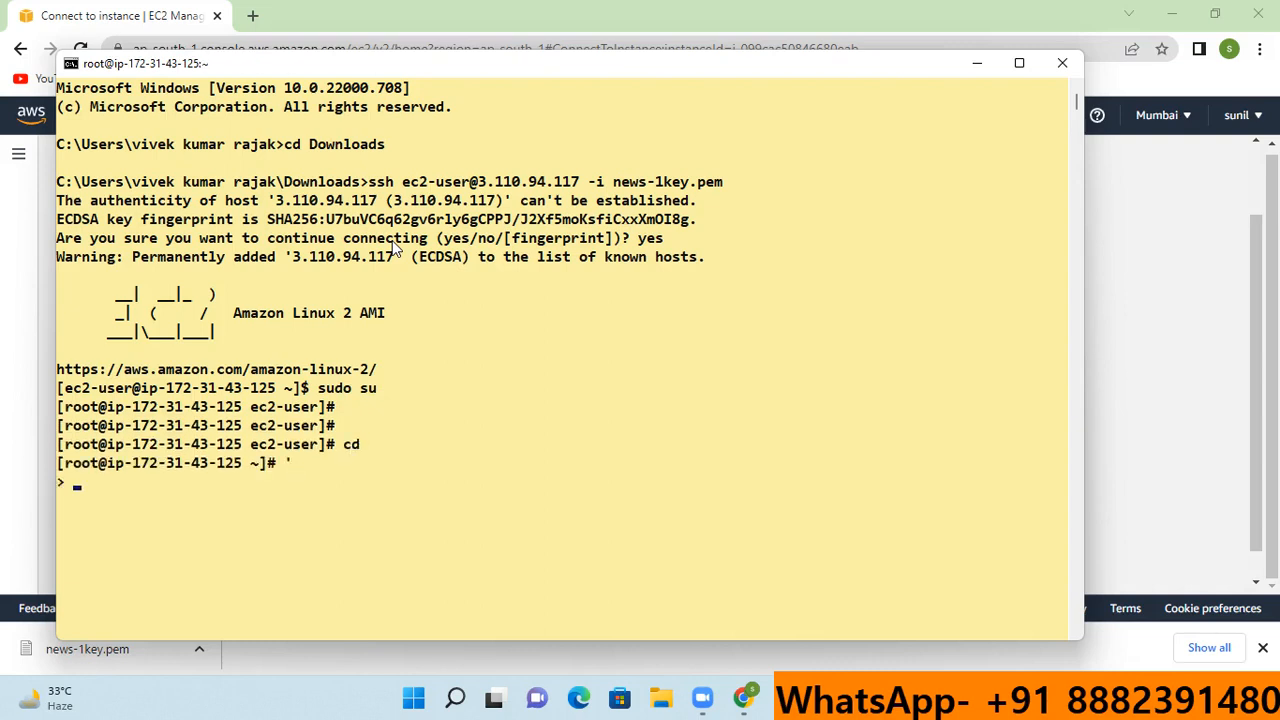
pyautogui.press('Return')
pyautogui.press('Return')
pyautogui.write('cl')
pyautogui.hotkey('ctrl', 'c')
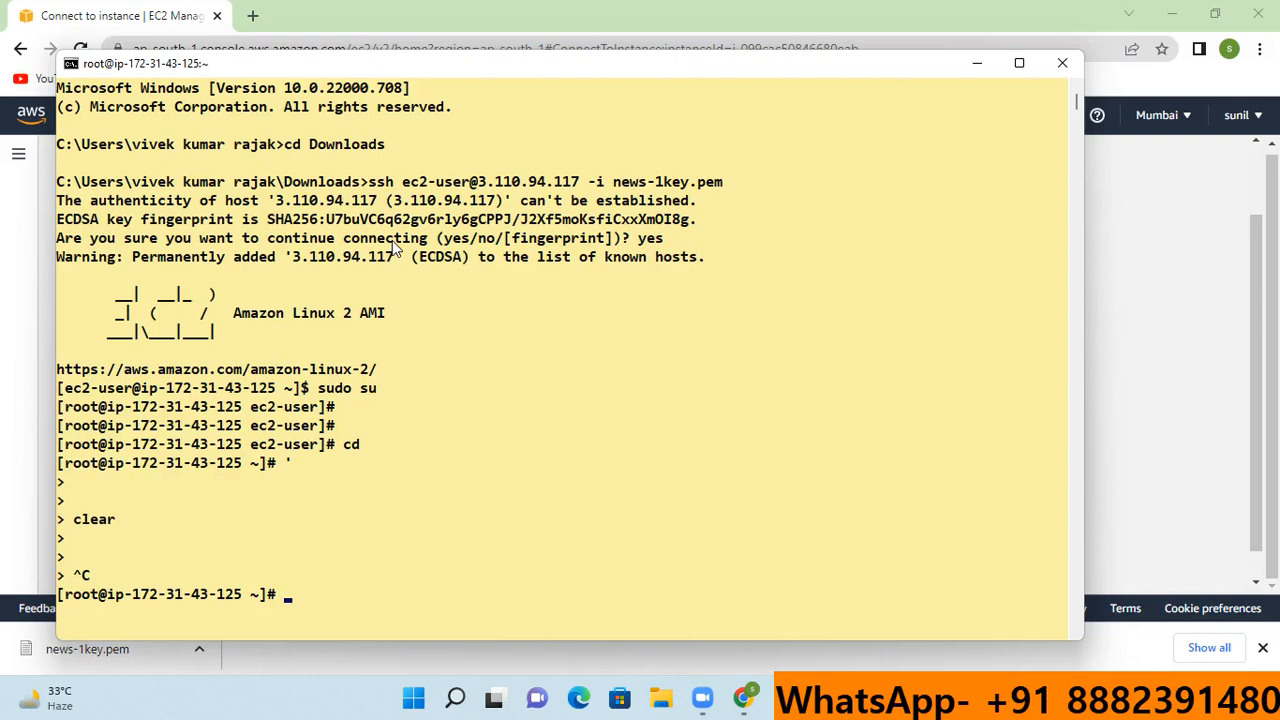
# - Clear the terminal and list the instance's block devices with lsblk to check the disk size
pyautogui.press('Return')
pyautogui.press('Return')
pyautogui.write('clear')
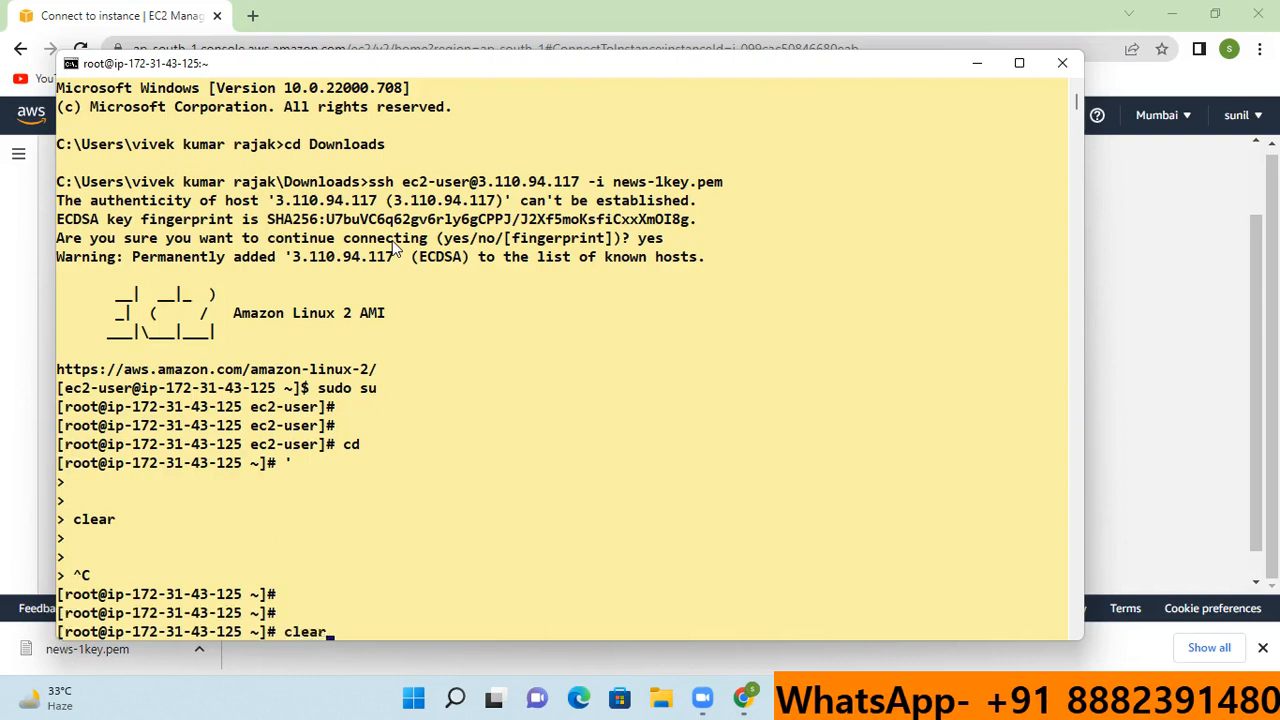
pyautogui.press('Return')
pyautogui.press('Return')
pyautogui.press('Return')
pyautogui.press('Return')
pyautogui.press('Return')
pyautogui.press('Return')
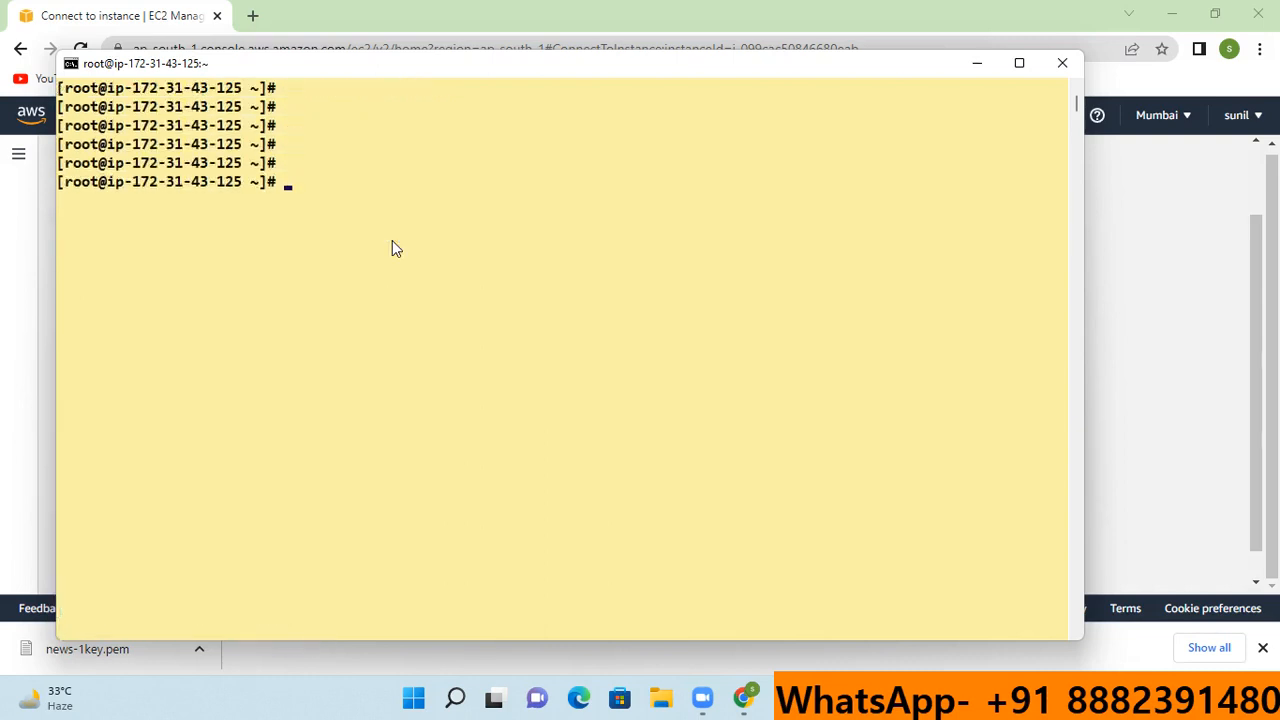
pyautogui.press('Return')
pyautogui.press('Return')
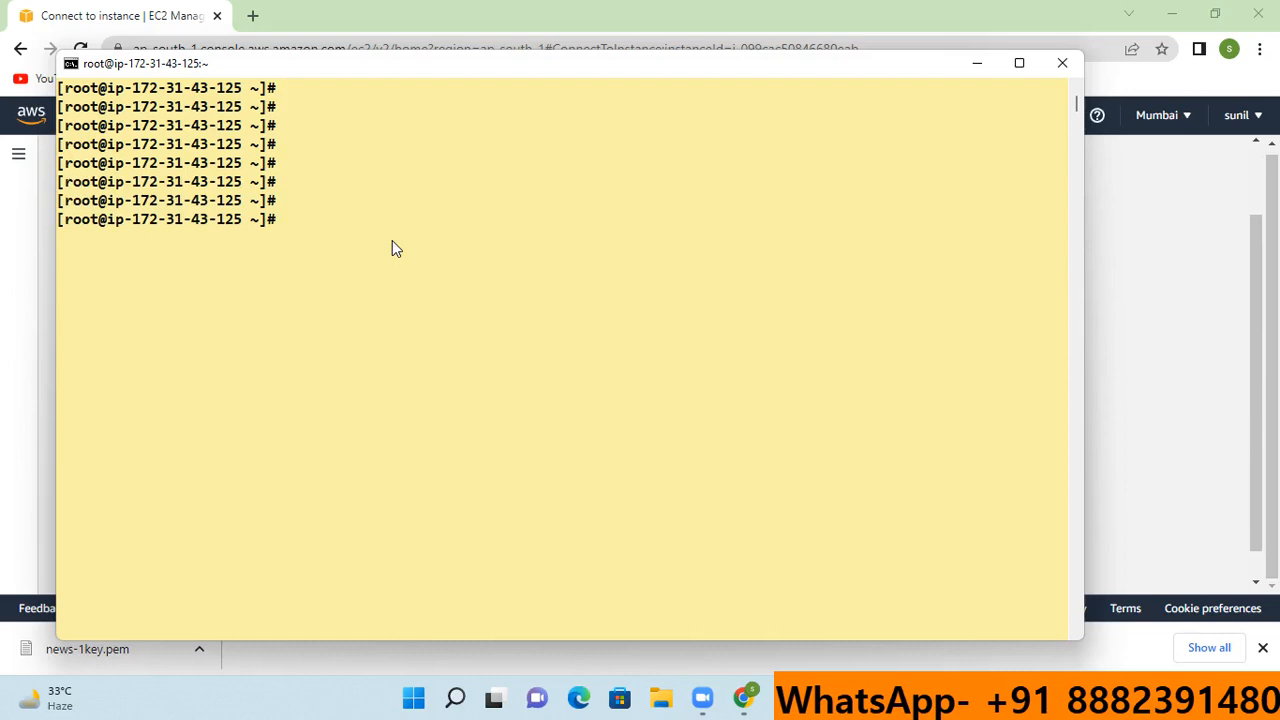
pyautogui.write('lsblk')
pyautogui.press('Return')
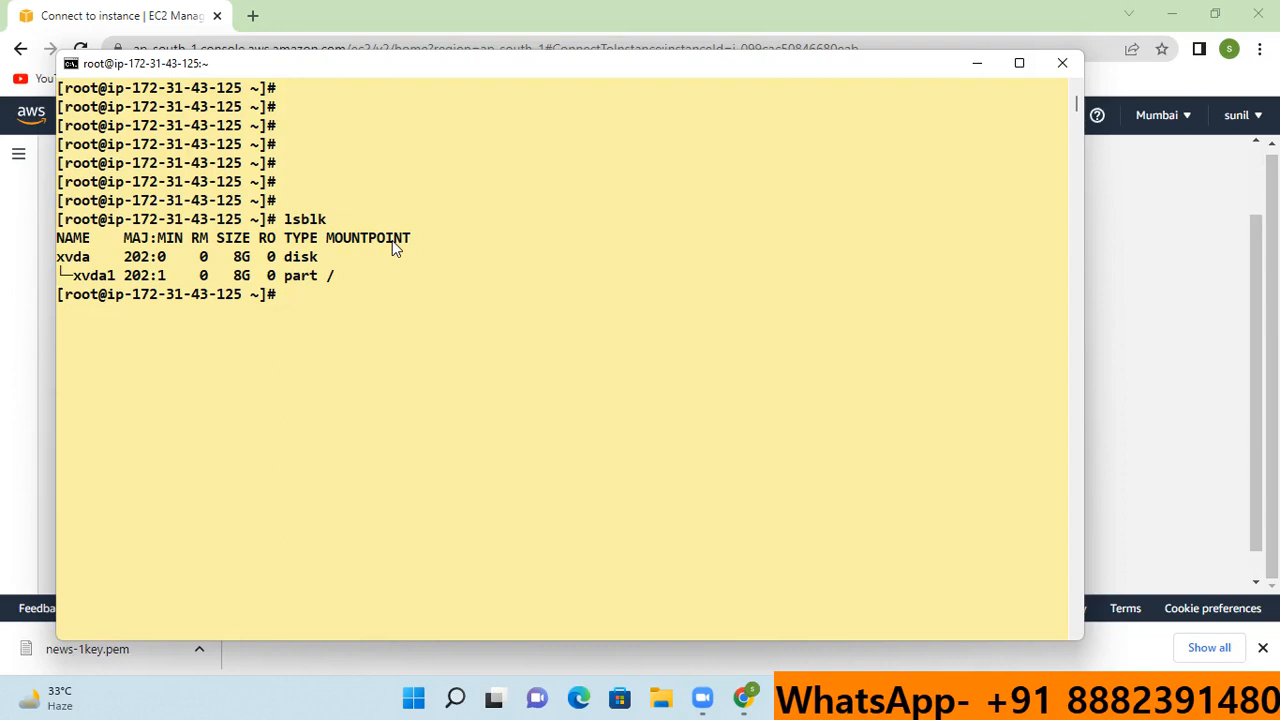
# - Get back to the Paint drawing and draw a tall red rectangle to the right of the green machine-1 box
pyautogui.click(975, 65)
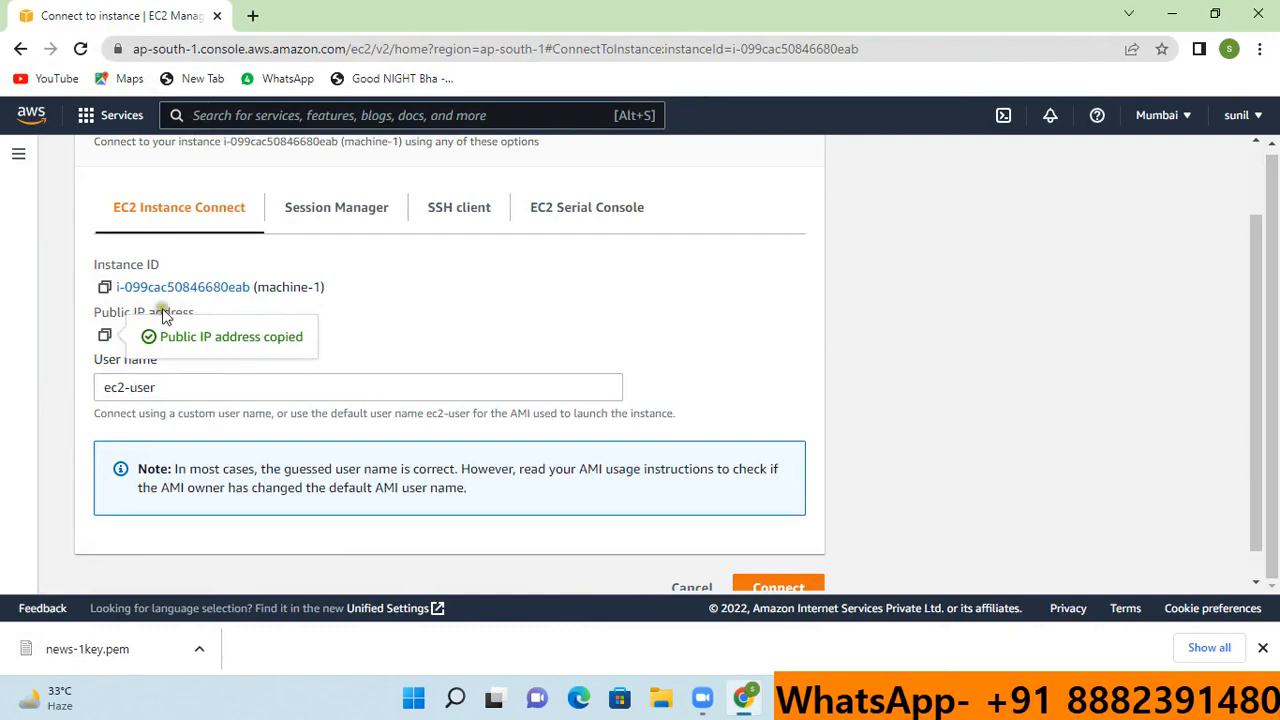
pyautogui.scroll(3, 429, 366)
pyautogui.click(1172, 14)
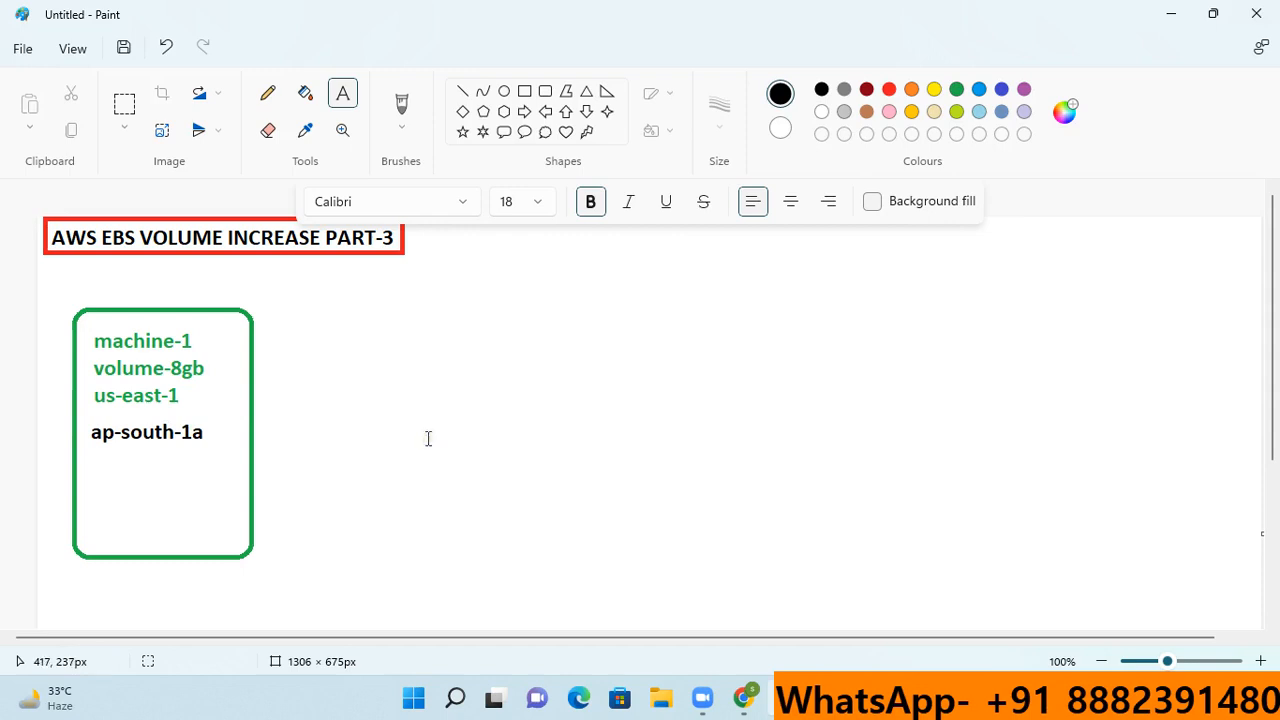
pyautogui.click(524, 91)
pyautogui.click(889, 89)
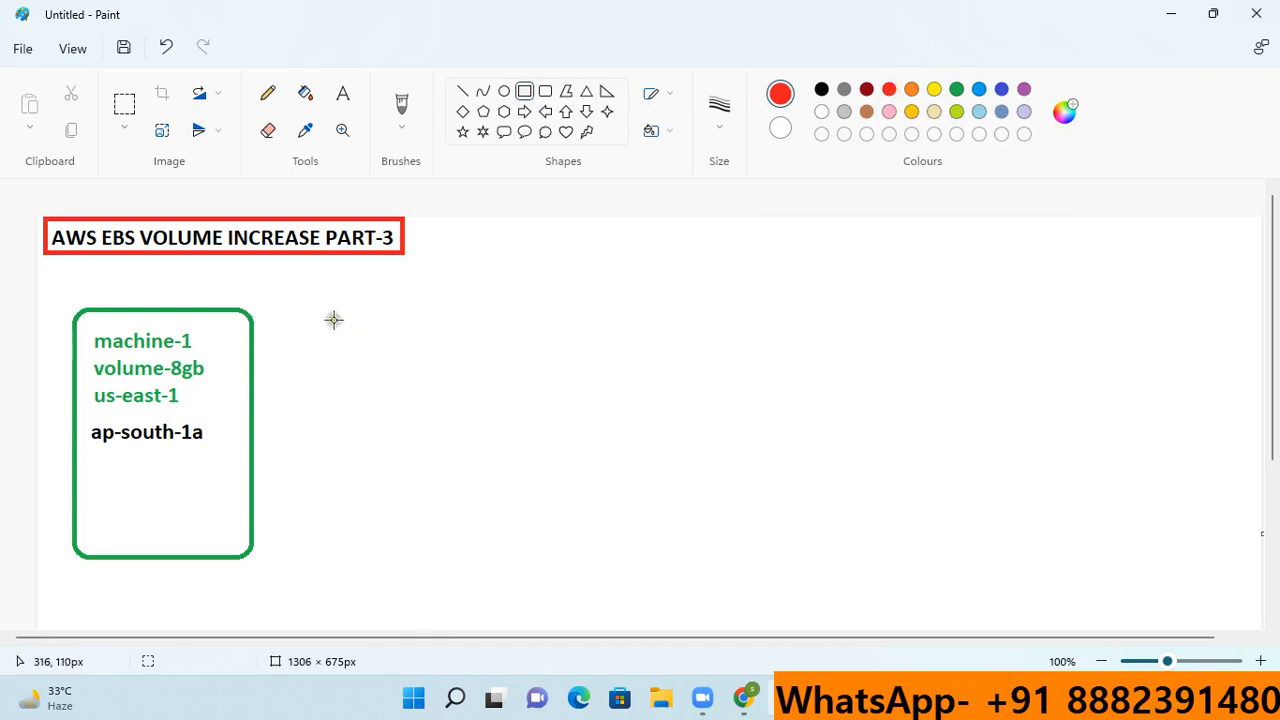
pyautogui.moveTo(316, 309); pyautogui.dragTo(474, 549)
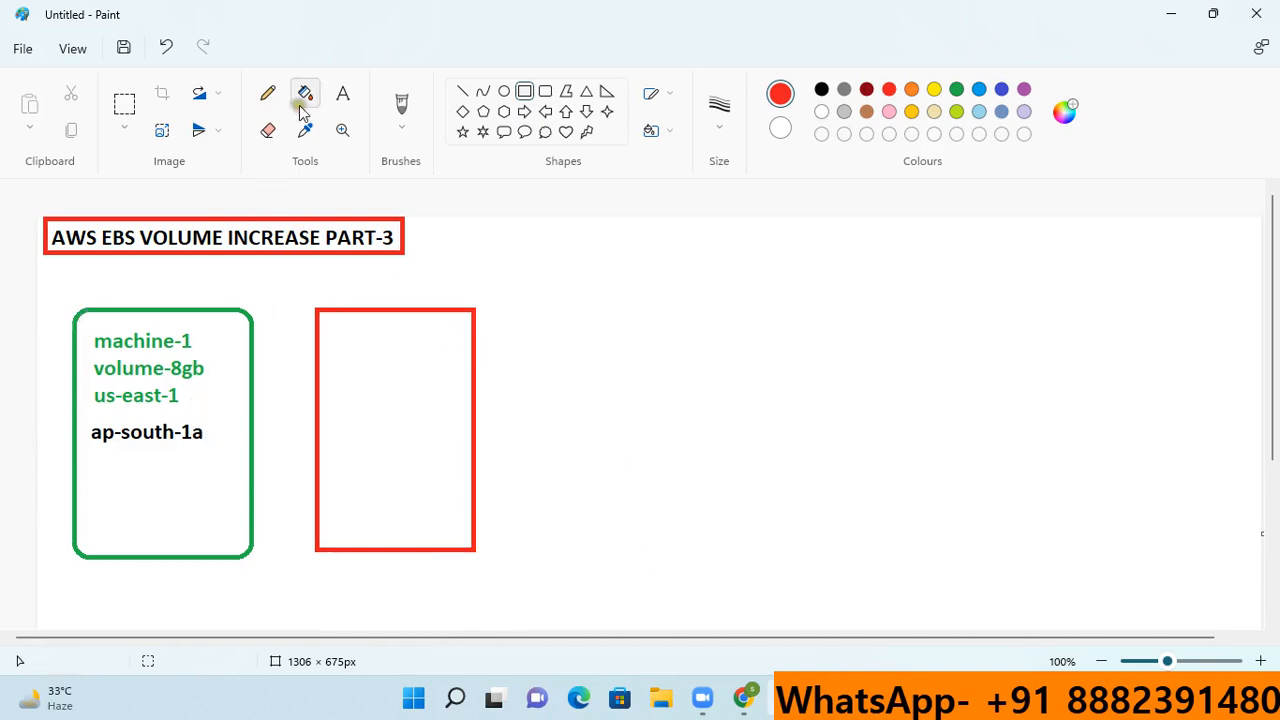
# - Add the red text "ap -south -1a" near the top inside the red rectangle
pyautogui.click(342, 95)
pyautogui.moveTo(332, 332); pyautogui.dragTo(453, 483)
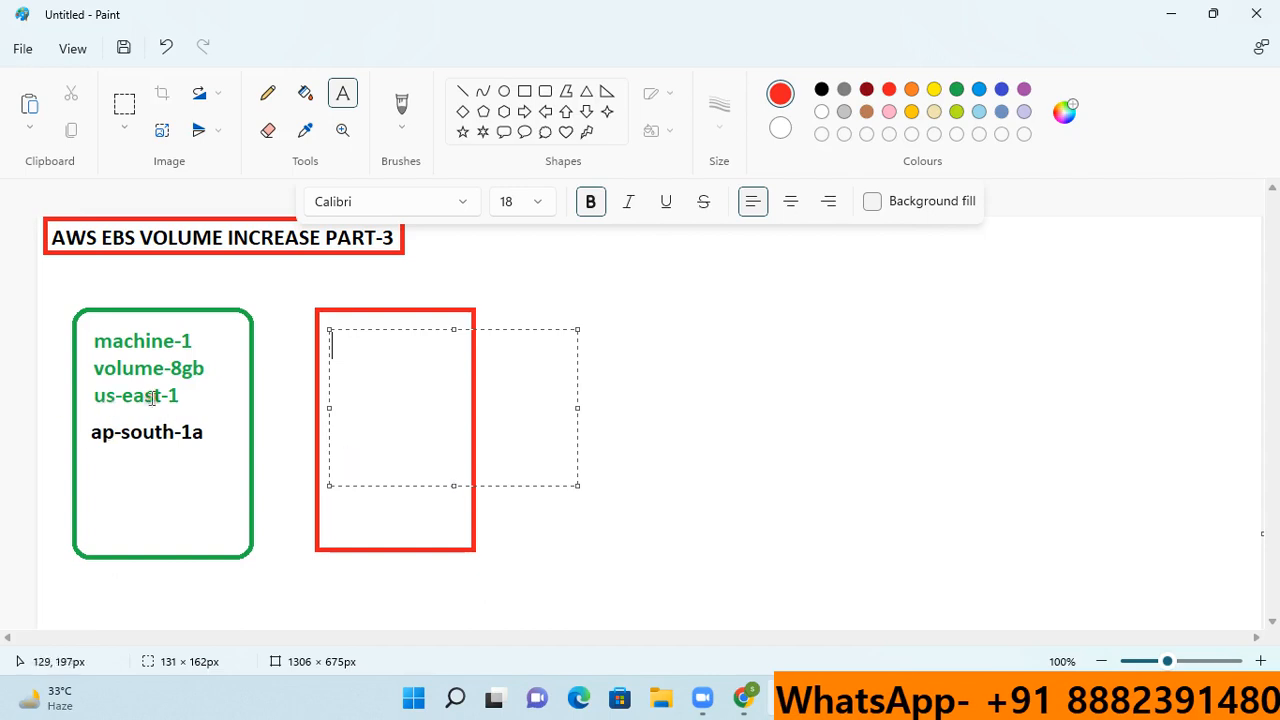
pyautogui.write('ap')
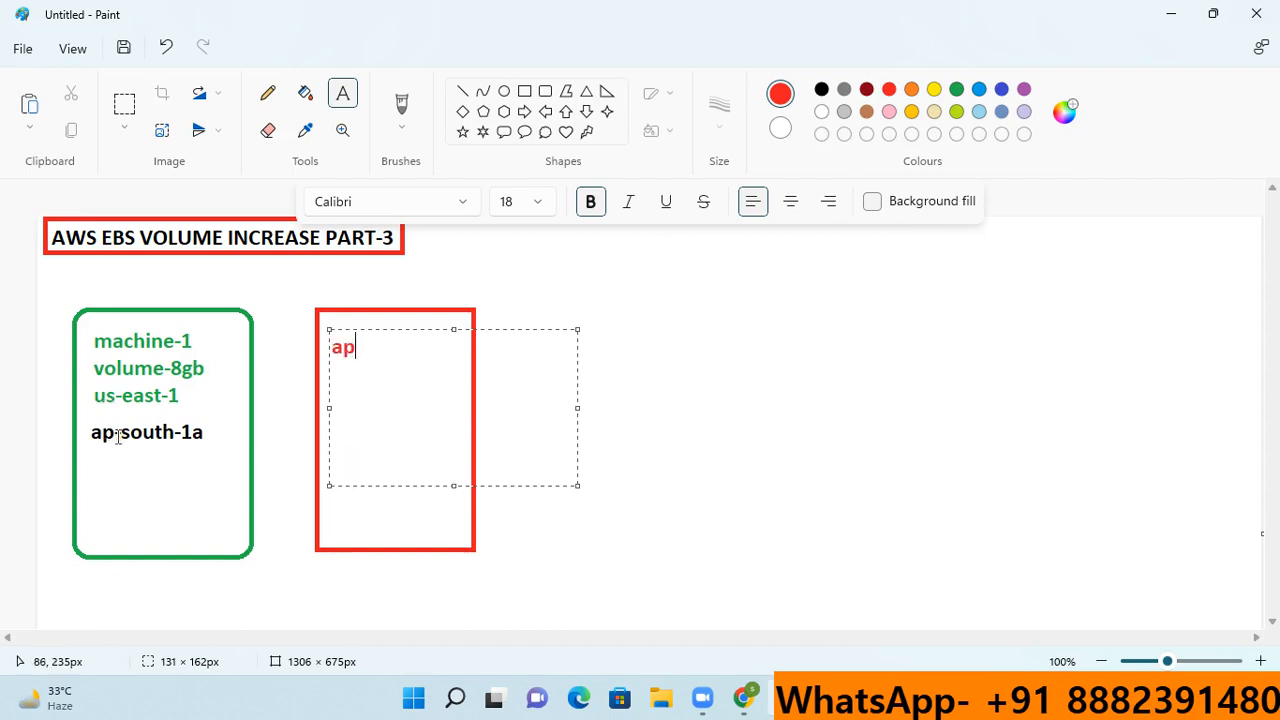
pyautogui.write(' -siuth')
pyautogui.press('BackSpace')
pyautogui.press('BackSpace')
pyautogui.press('BackSpace')
pyautogui.press('BackSpace')
pyautogui.press('BackSpace')
pyautogui.write('sout')
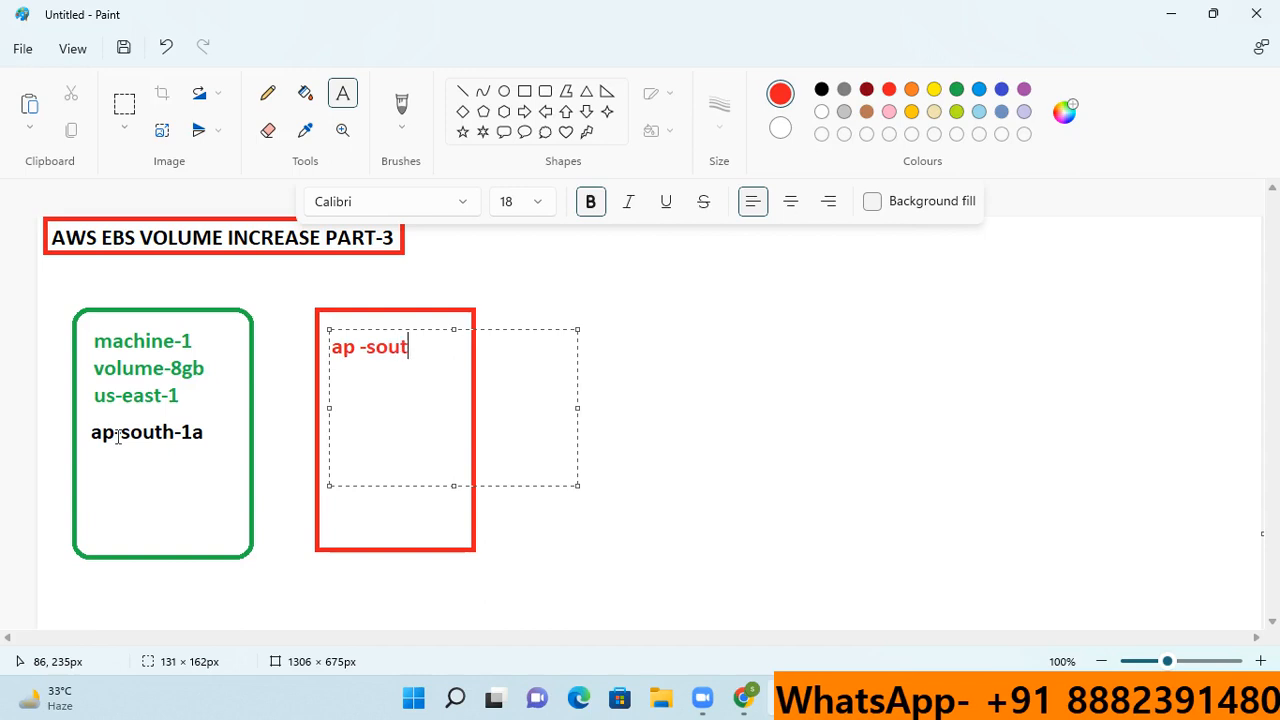
pyautogui.write('h -1a')
pyautogui.press('Return')
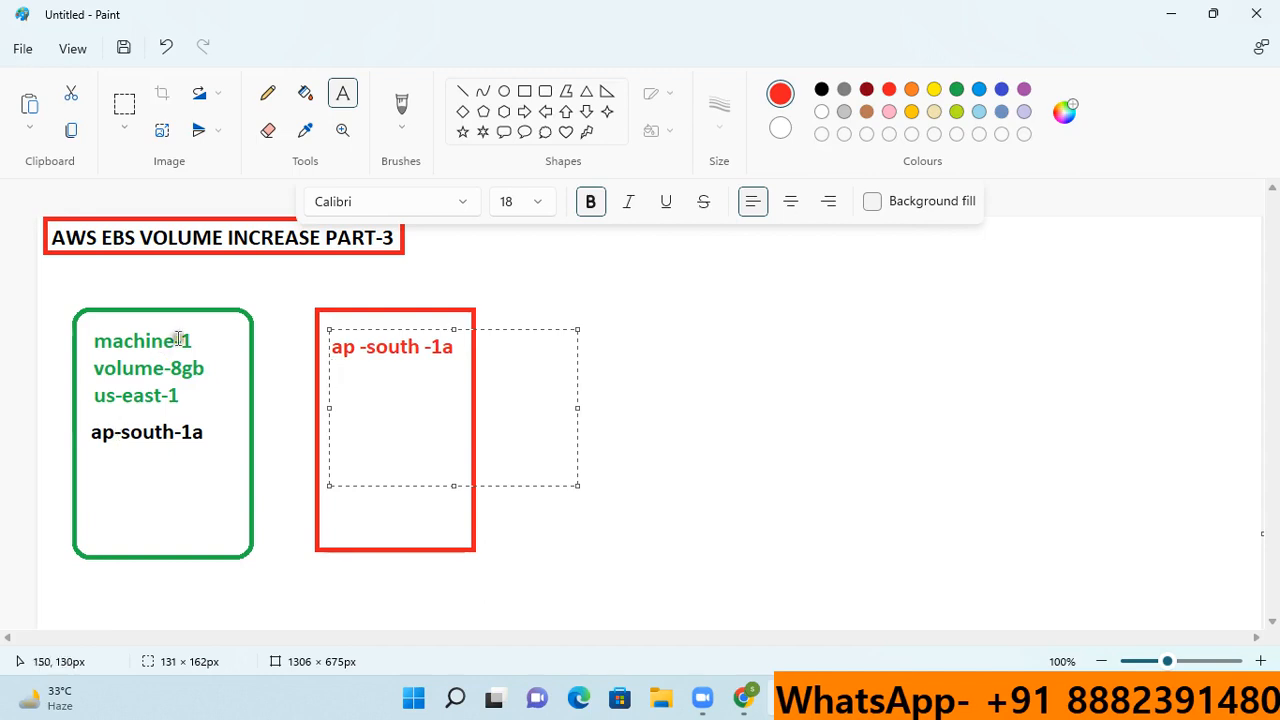
pyautogui.click(522, 283)
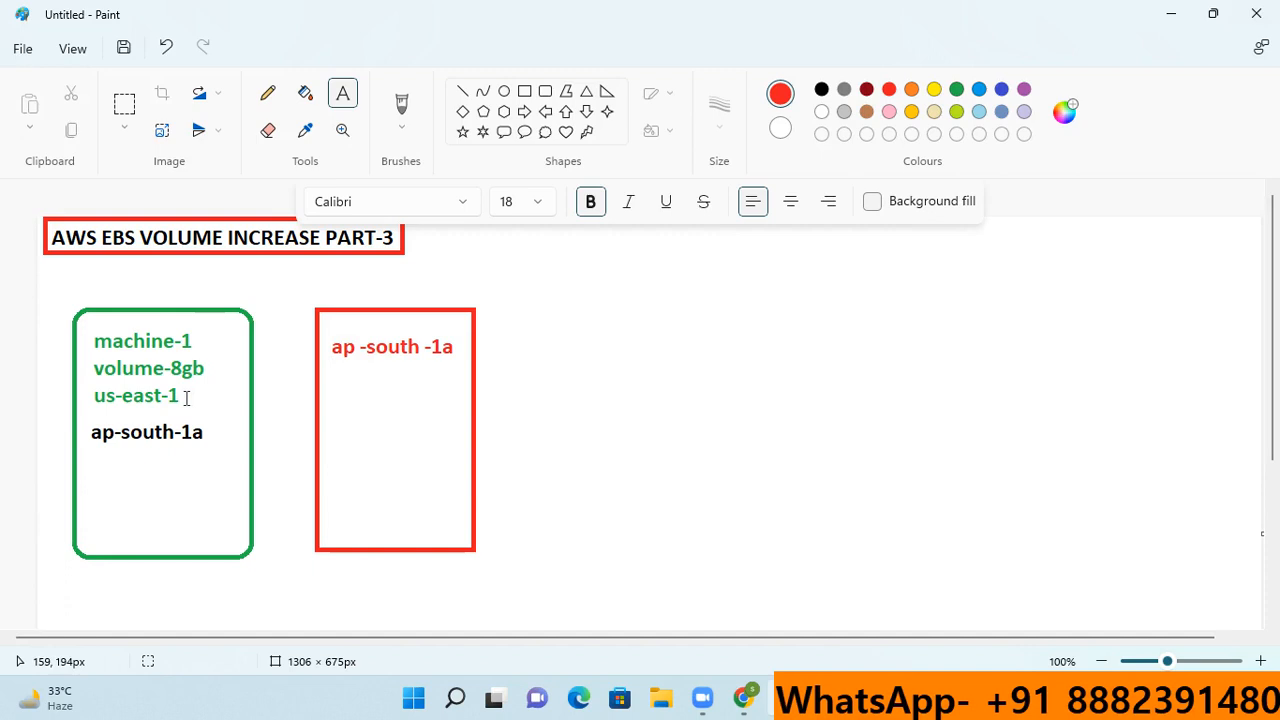
# - Label the red rectangle with the red text "volume" just below it
pyautogui.moveTo(328, 558); pyautogui.dragTo(577, 592)
pyautogui.write('volume')
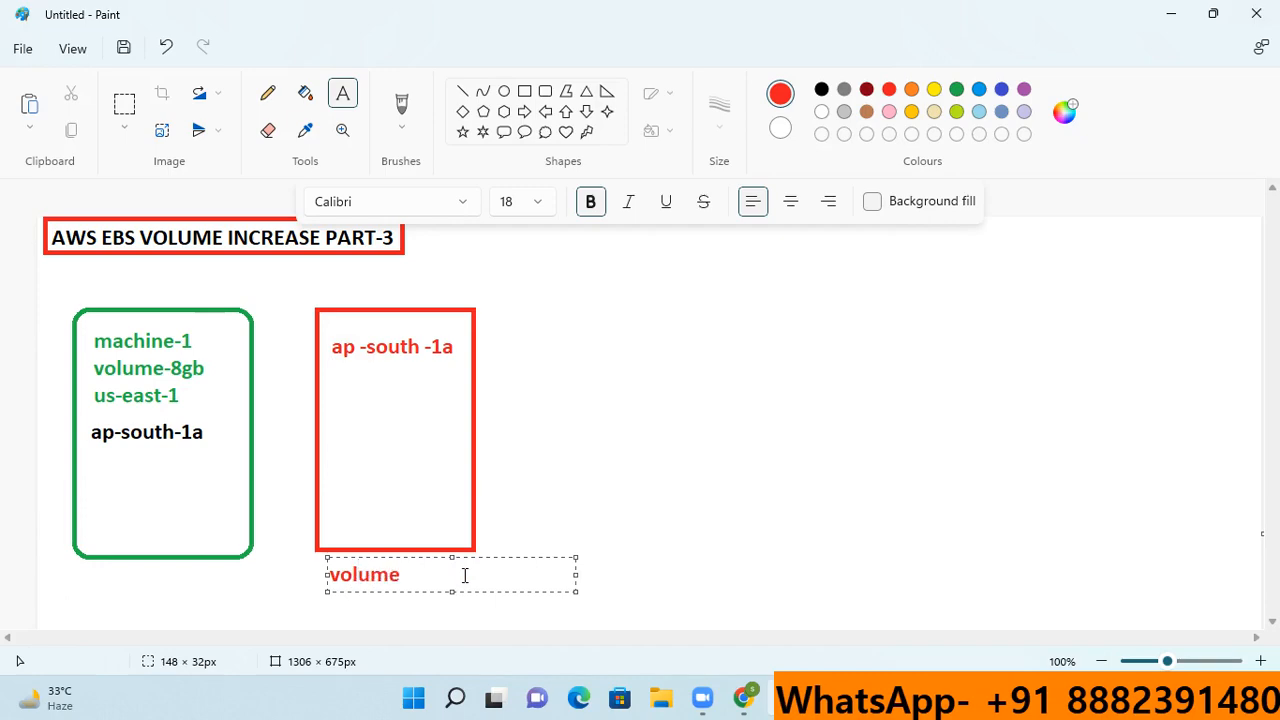
pyautogui.click(680, 457)
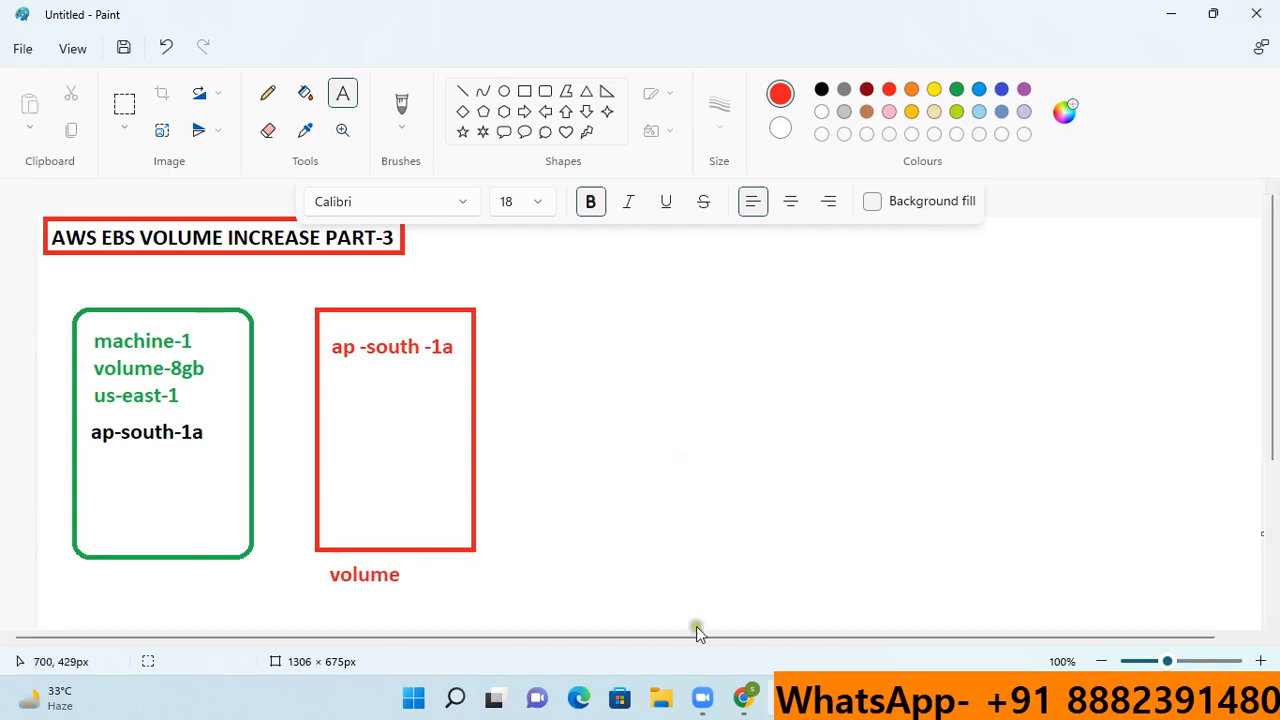
# - Switch back to the EC2 console in Chrome and open the Elastic Block Store volumes list to check the existing volume's columns
pyautogui.click(747, 699)
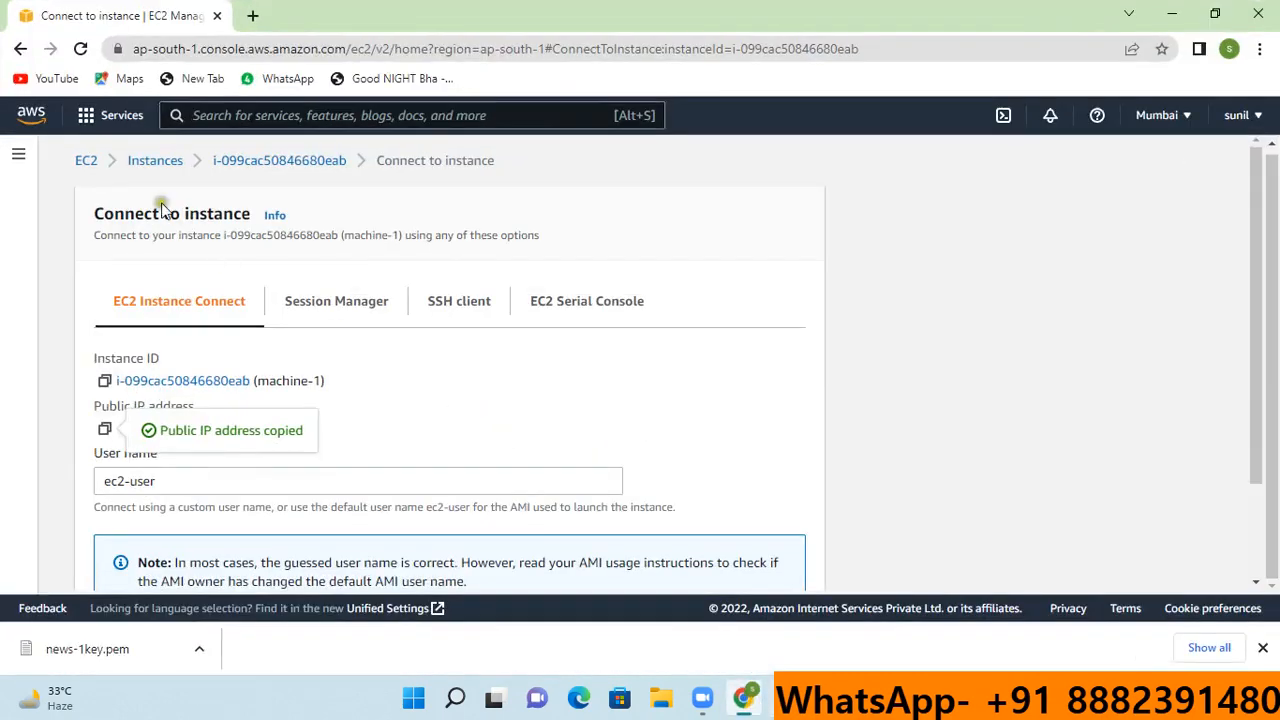
pyautogui.click(86, 161)
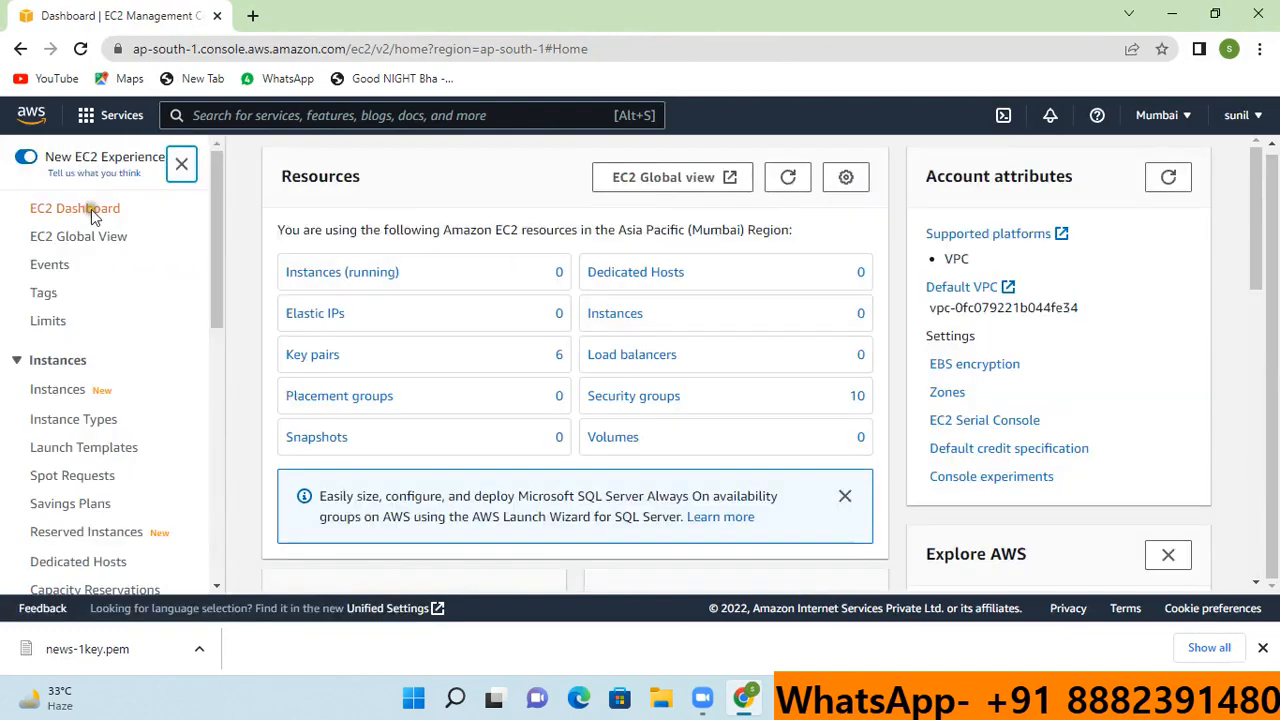
pyautogui.scroll(-1, 203, 298)
pyautogui.moveTo(203, 293); pyautogui.dragTo(186, 403)
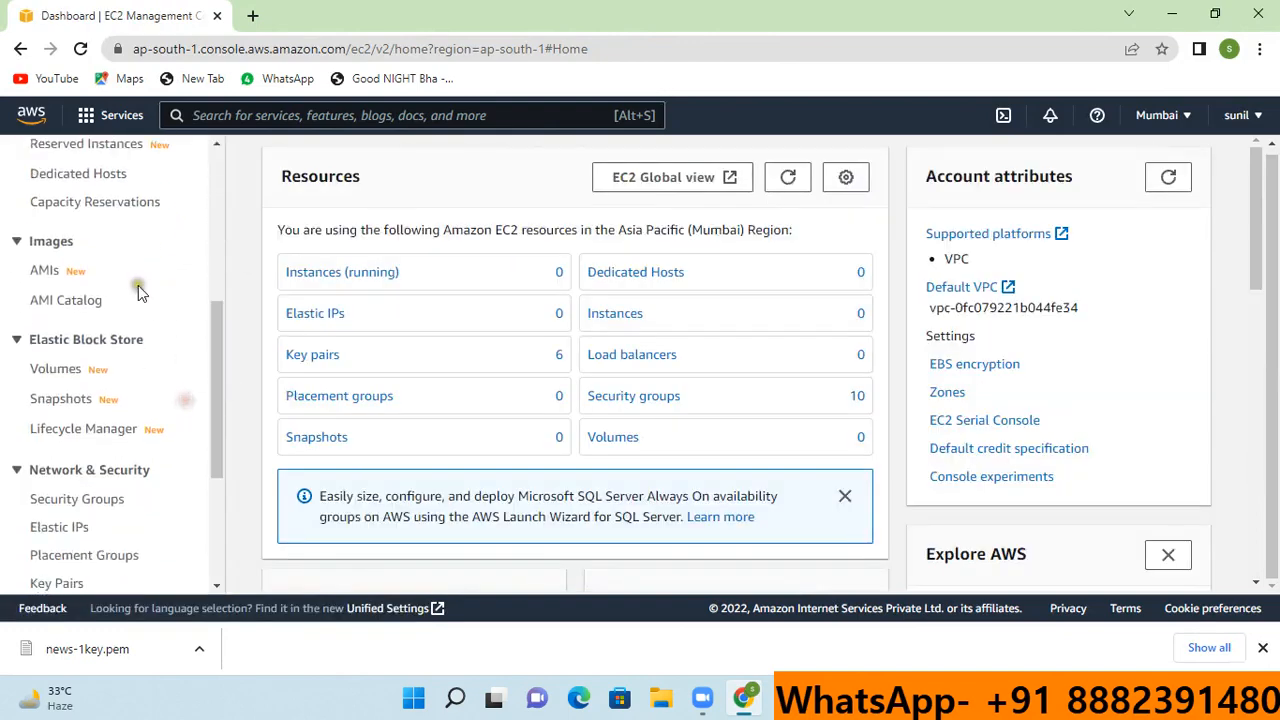
pyautogui.click(63, 375)
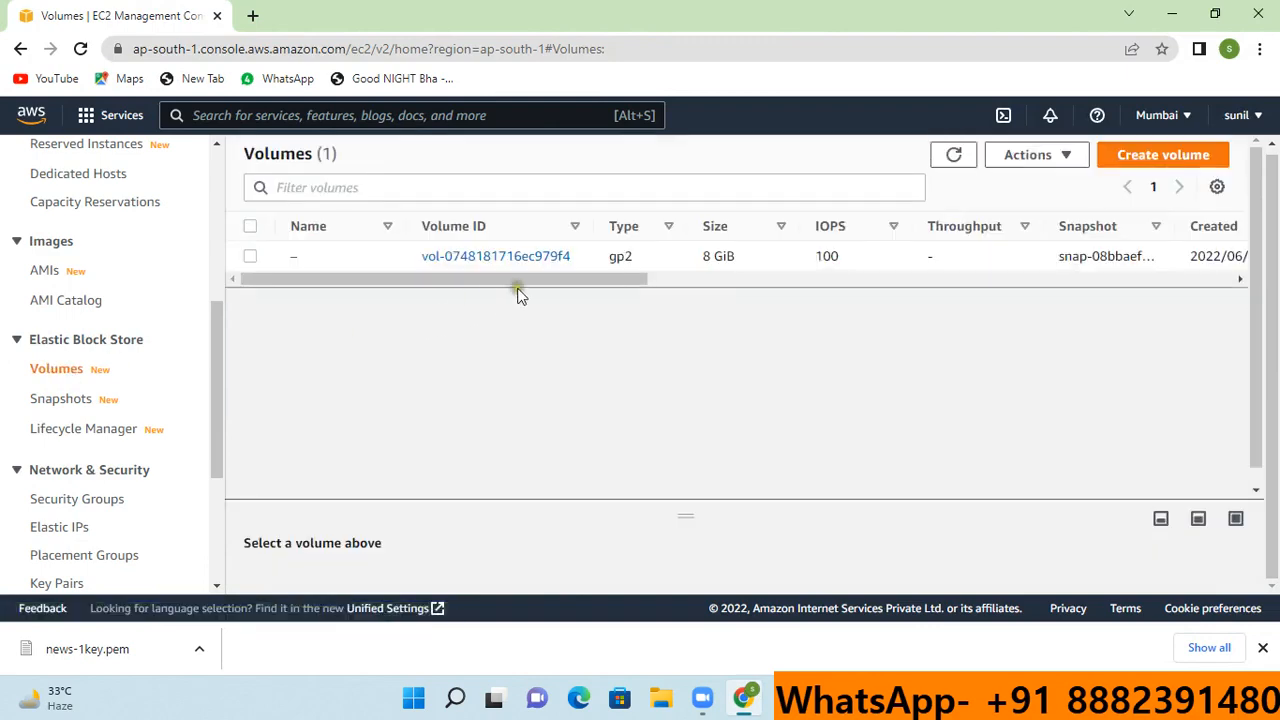
pyautogui.moveTo(519, 280); pyautogui.dragTo(451, 286)
pyautogui.moveTo(584, 280); pyautogui.dragTo(390, 300)
# - Start creating a new volume and review the available volume types, keeping General Purpose SSD (gp2)
pyautogui.click(1134, 163)
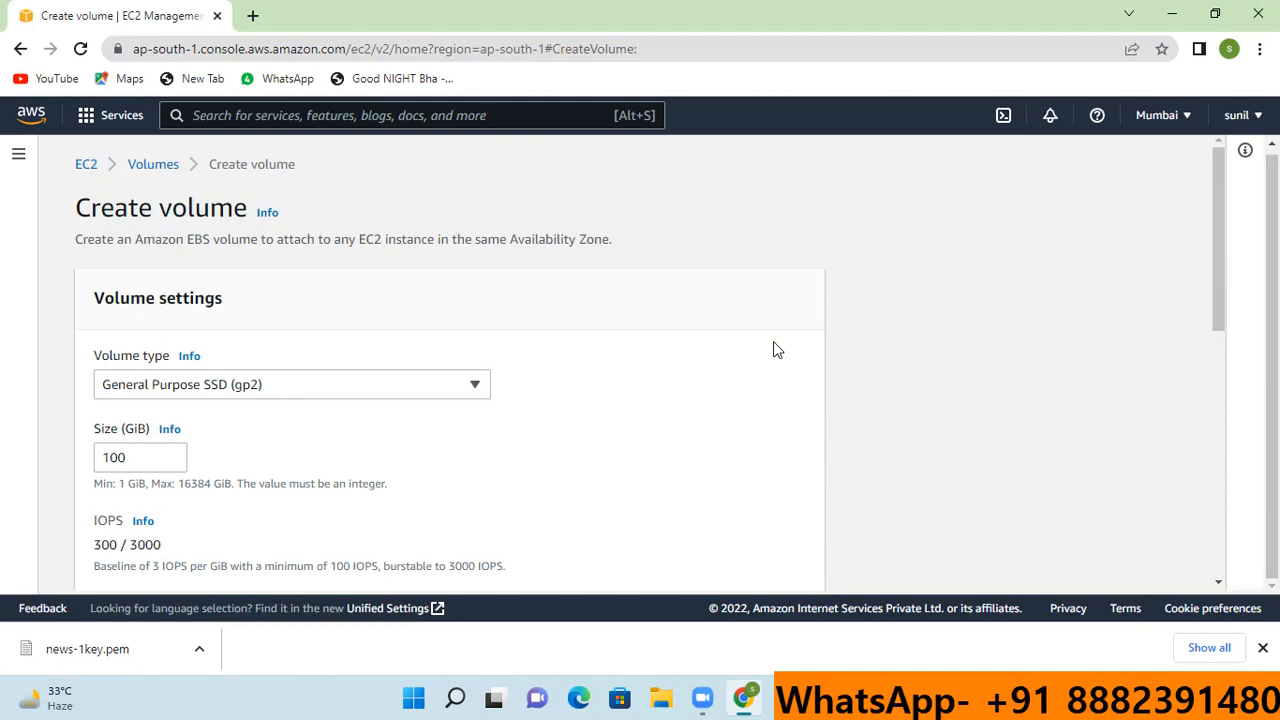
pyautogui.click(362, 391)
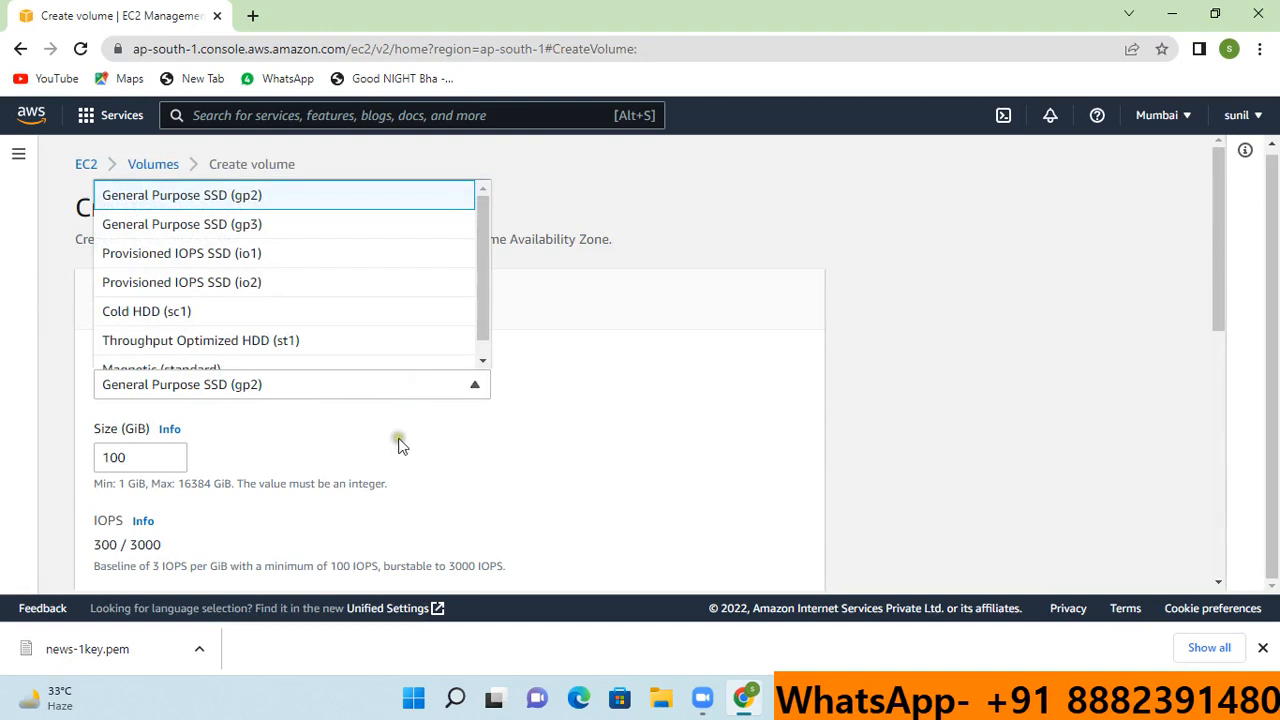
pyautogui.click(615, 468)
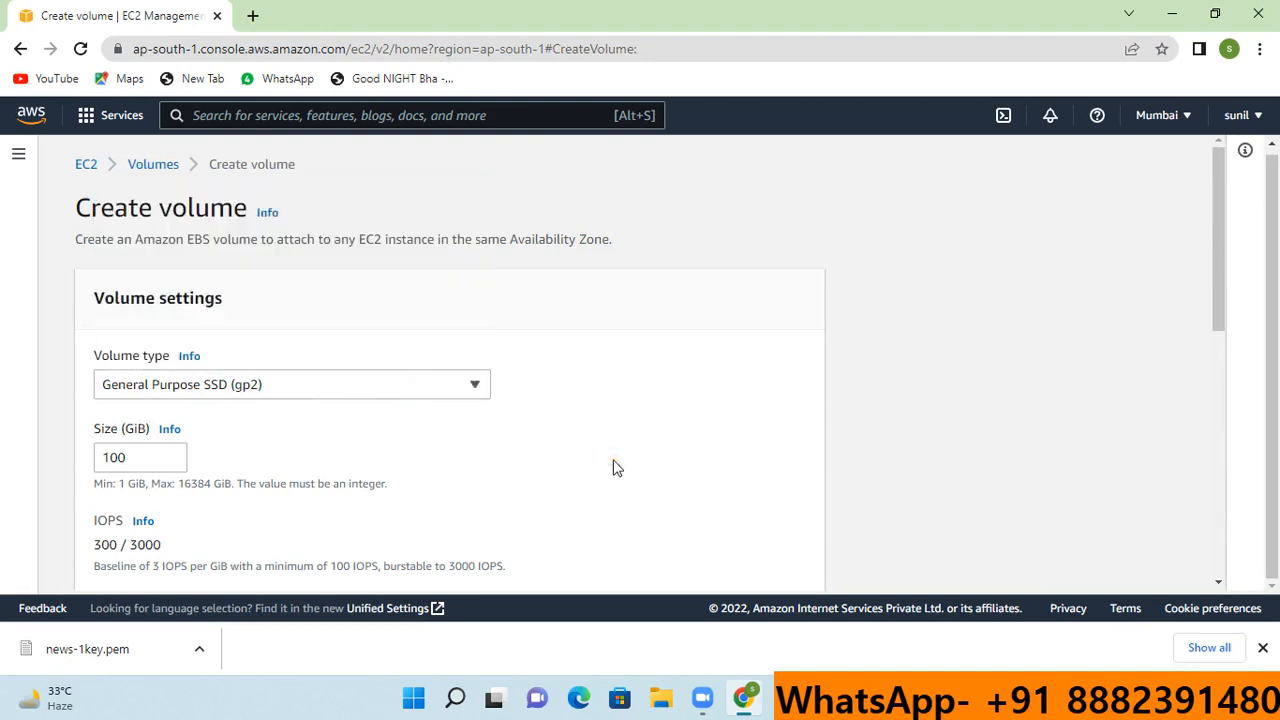
# - Set the new volume's size to 25 GiB
pyautogui.scroll(-1, 614, 455)
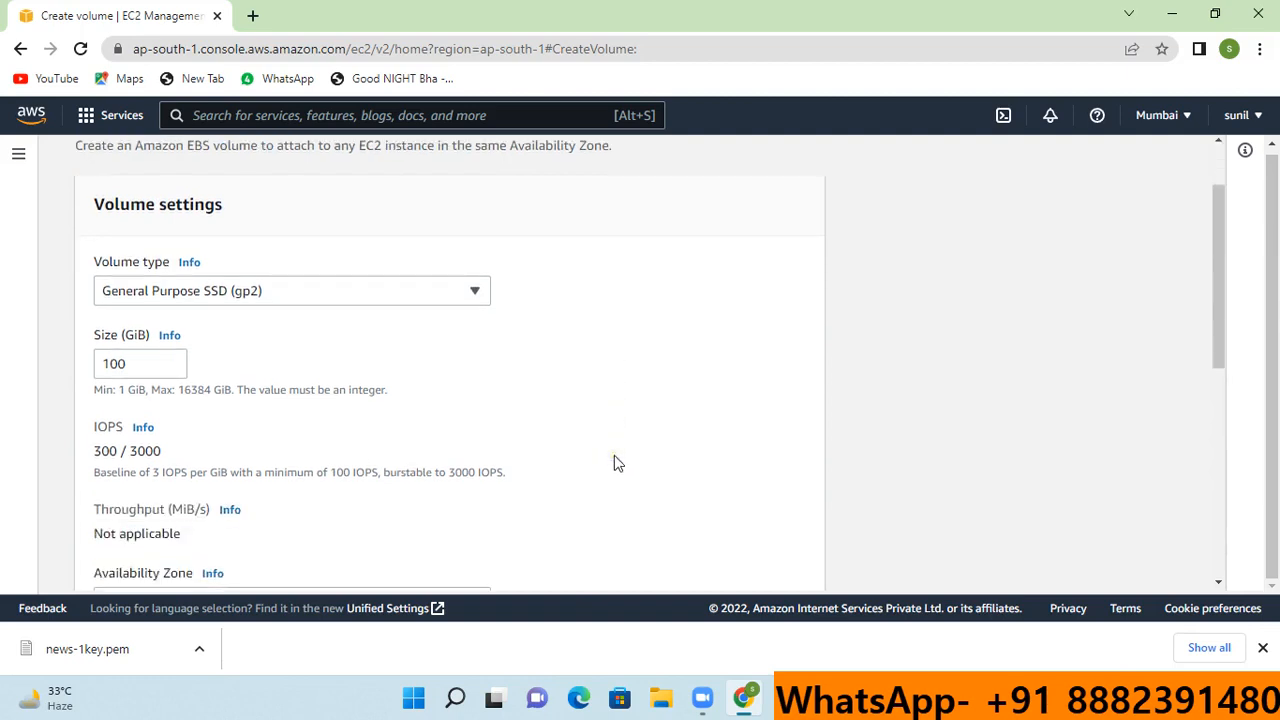
pyautogui.click(128, 364)
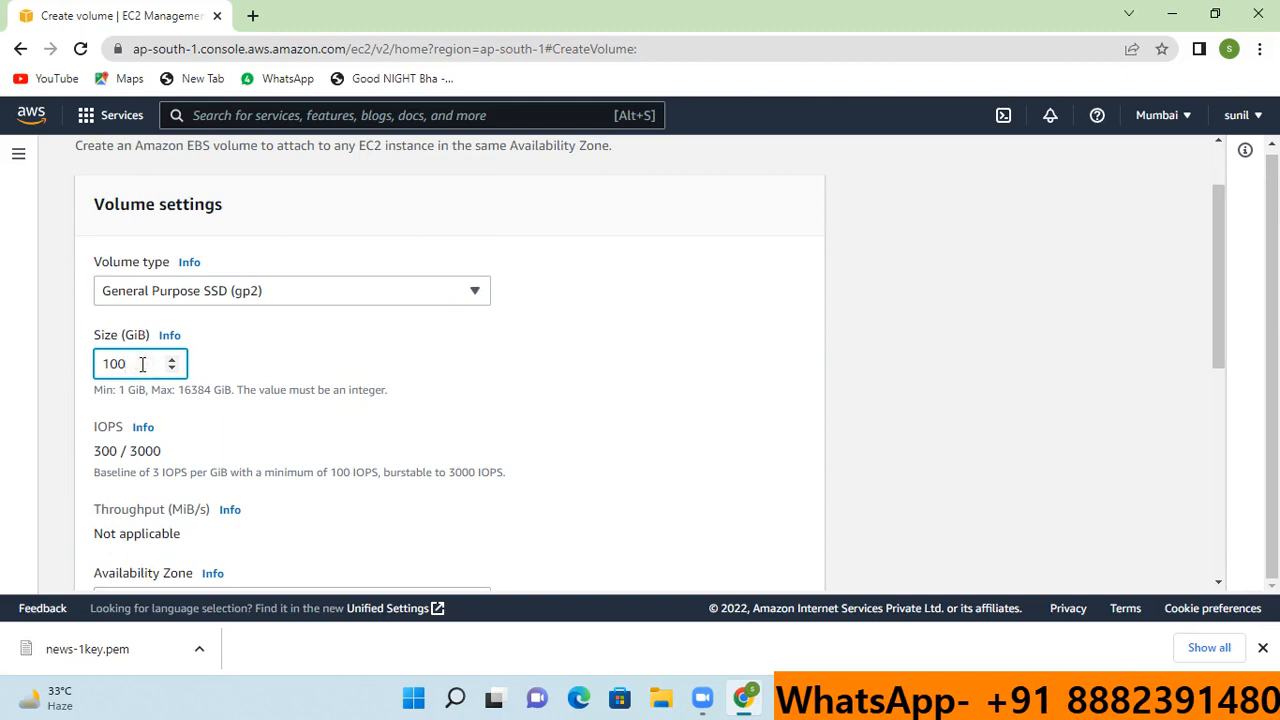
pyautogui.press('BackSpace')
pyautogui.write('0')
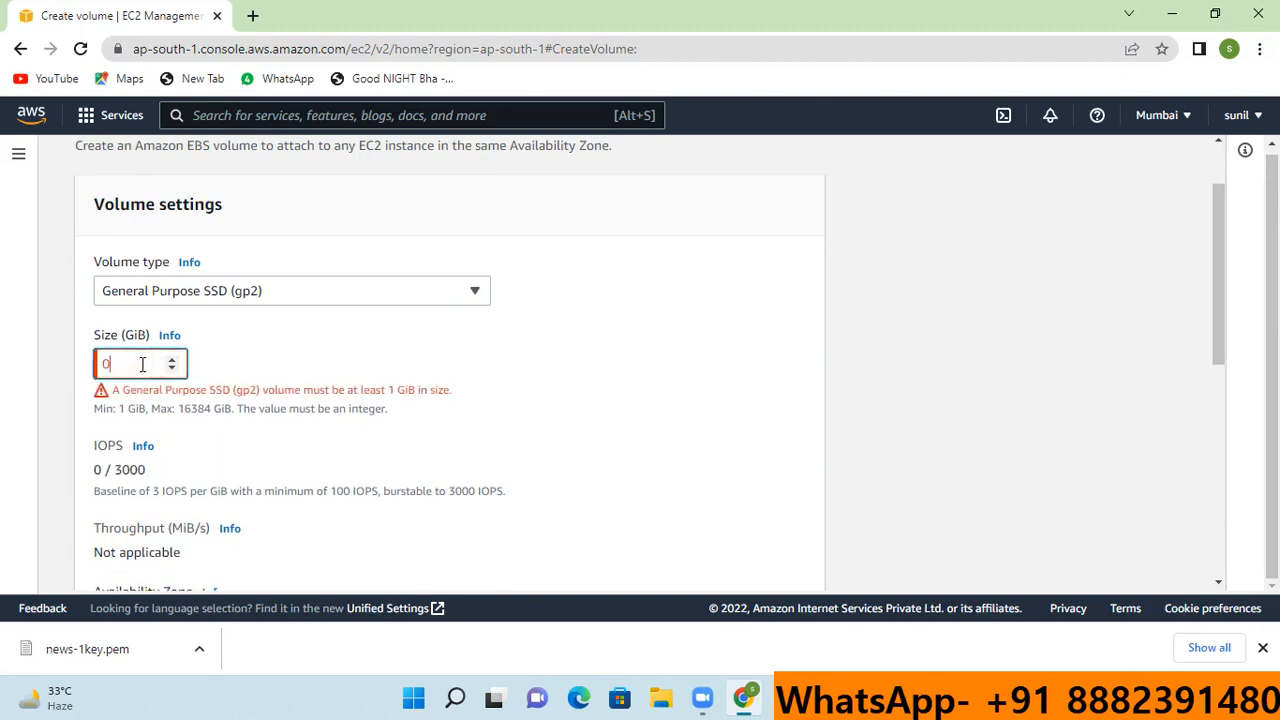
pyautogui.press('BackSpace')
pyautogui.write('25')
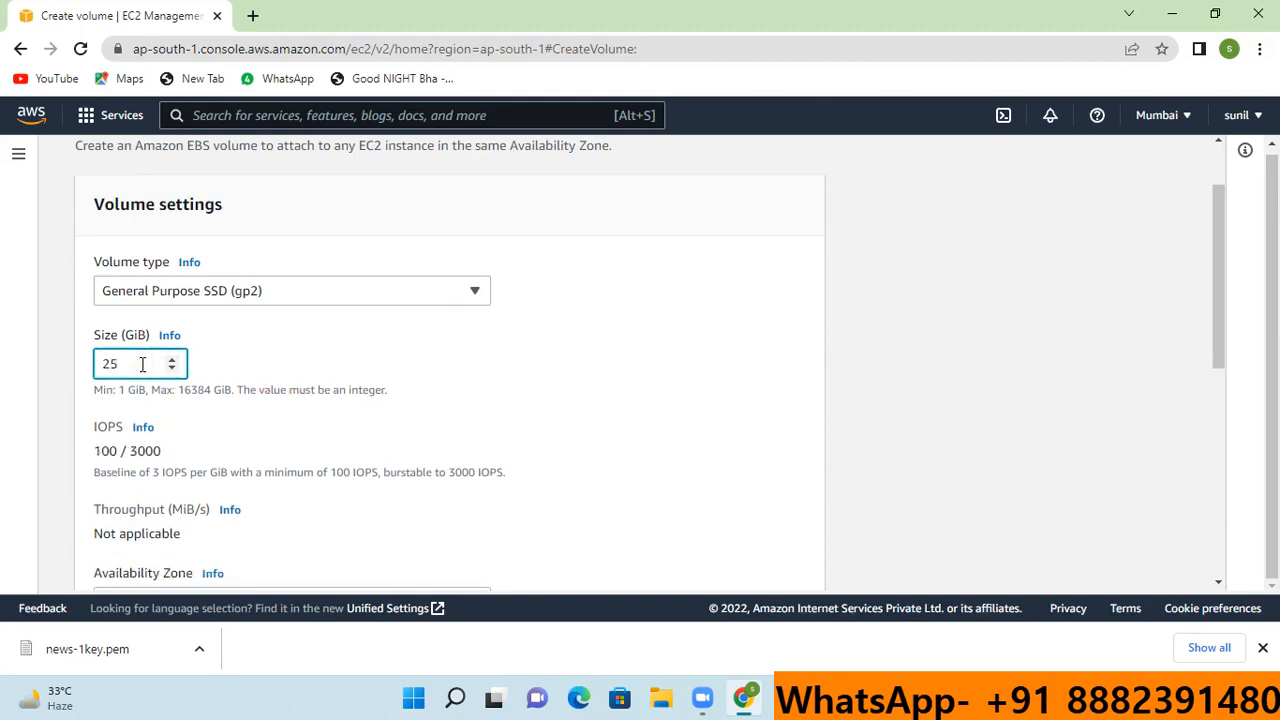
pyautogui.click(570, 398)
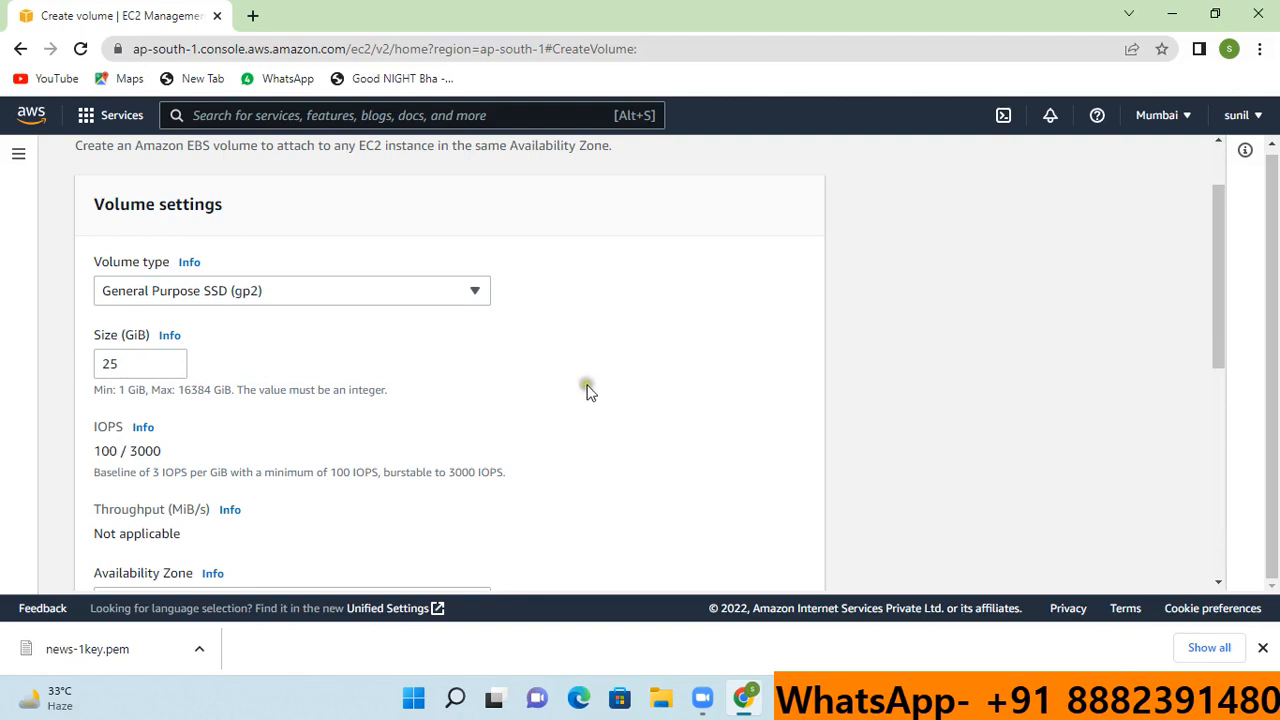
# - Check the new volume's Availability Zone setting, keeping ap-south-1a
pyautogui.scroll(-1, 588, 390)
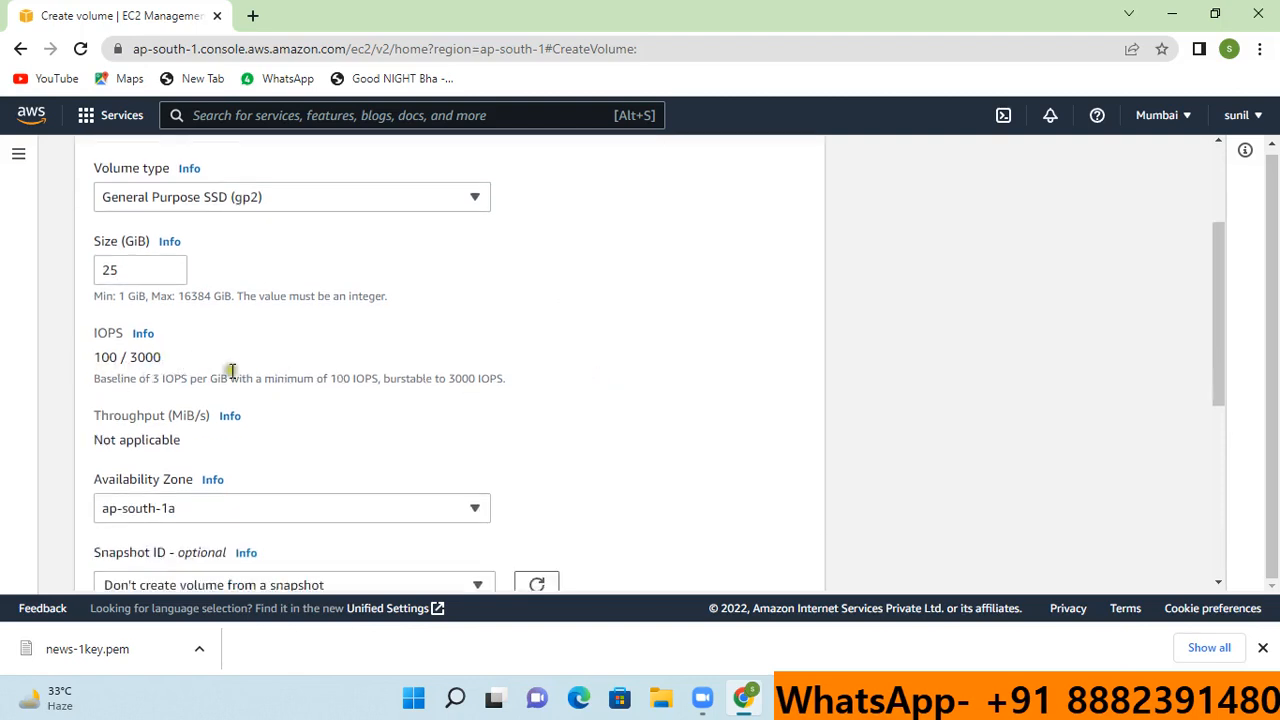
pyautogui.click(566, 346)
pyautogui.scroll(-1, 566, 348)
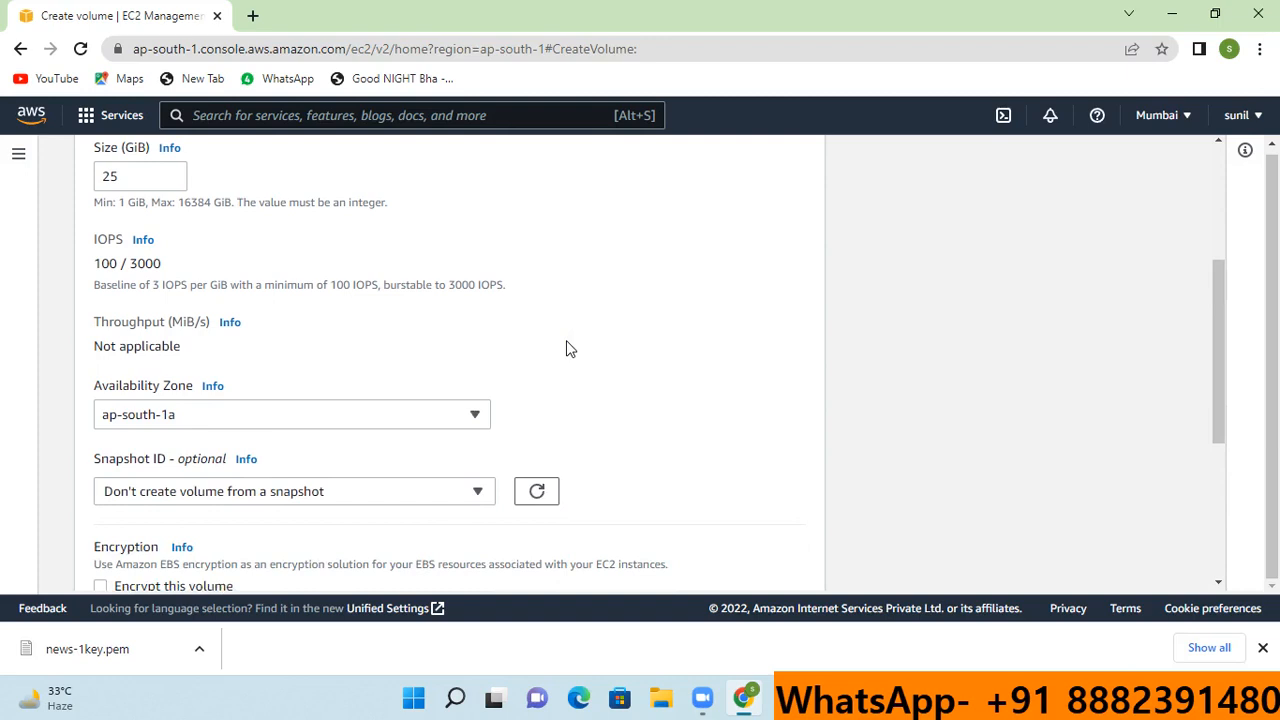
pyautogui.click(434, 418)
pyautogui.click(434, 418)
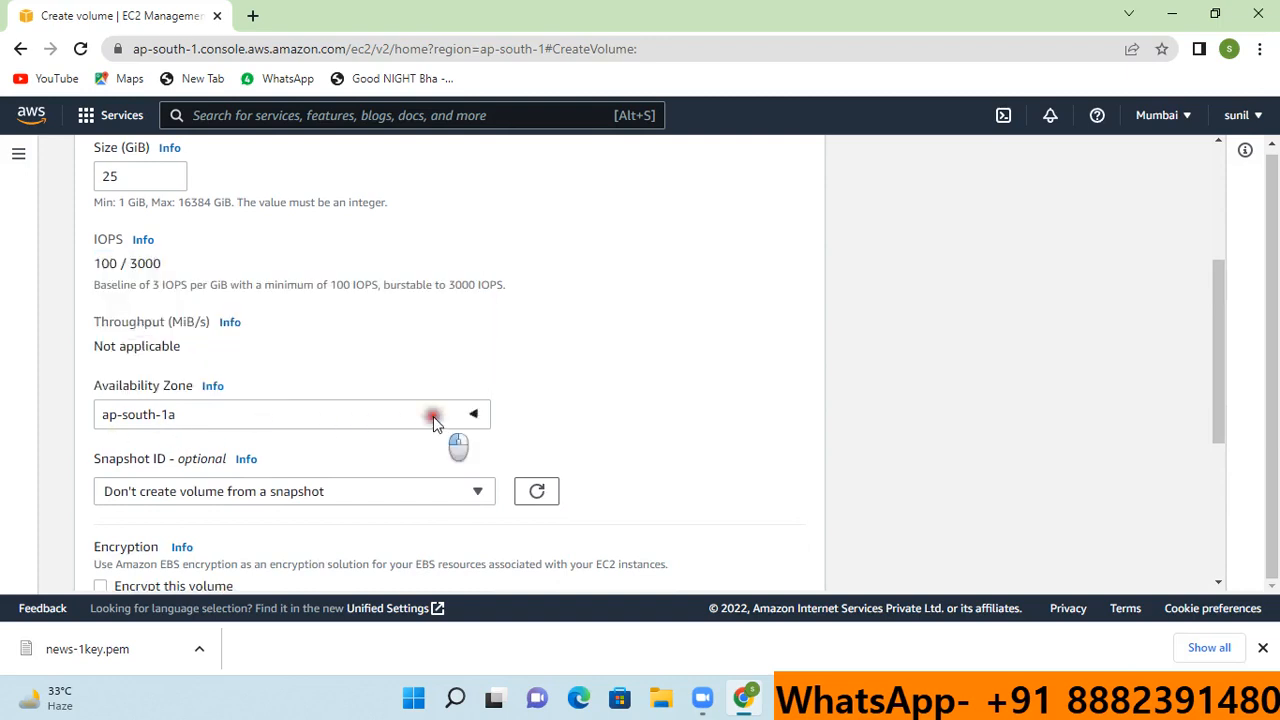
pyautogui.click(662, 402)
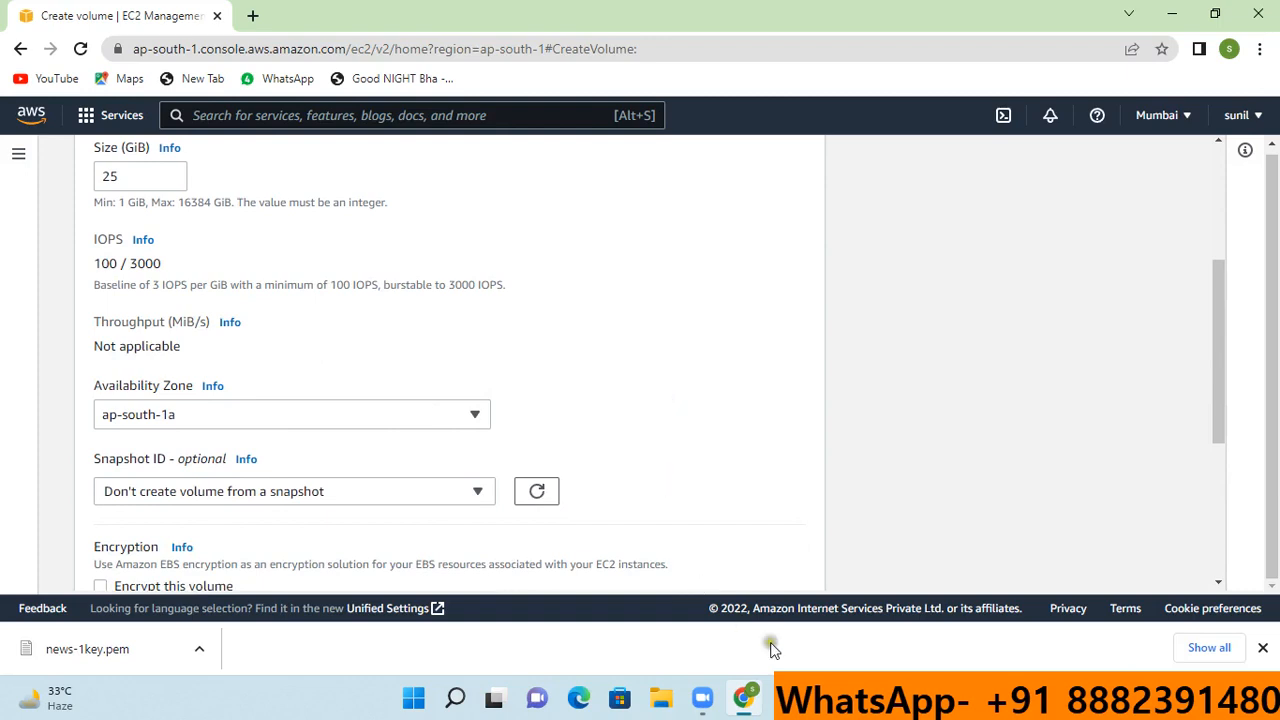
pyautogui.click(772, 700)
# - Review the snapshot and encryption settings without changing them, and add a blank tag to the new volume
pyautogui.scroll(-1, 313, 421)
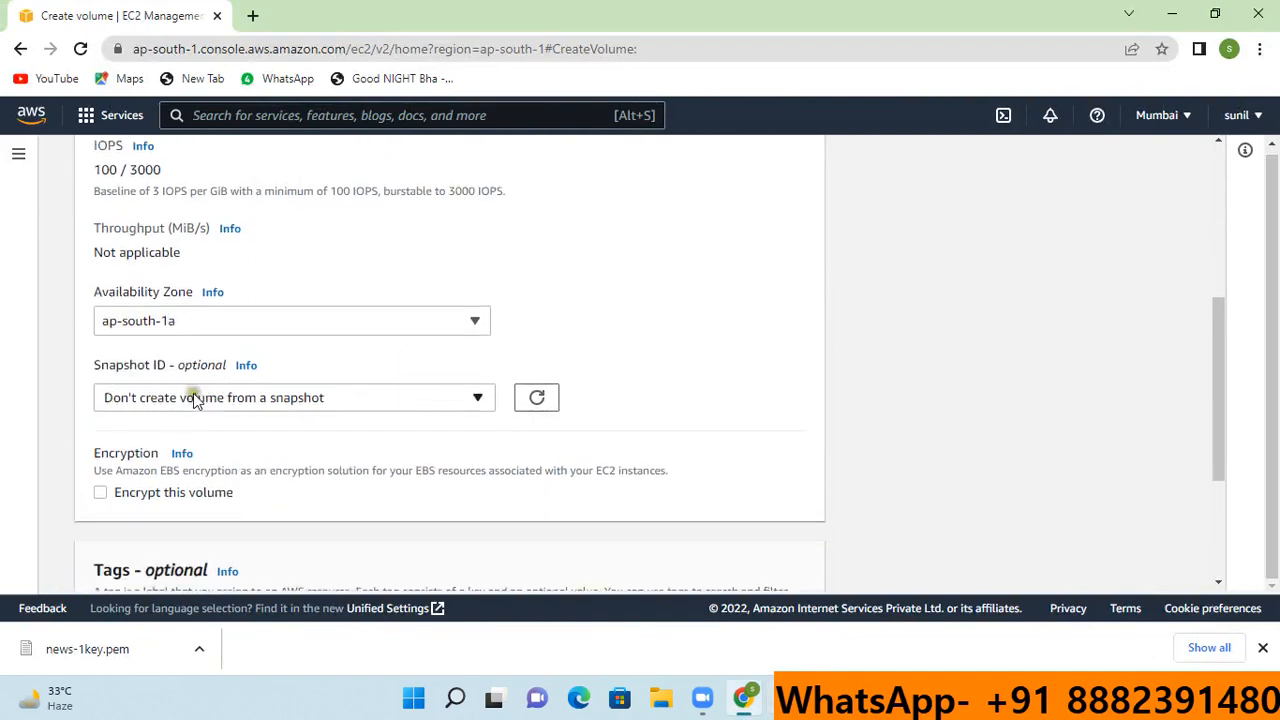
pyautogui.scroll(-2, 403, 380)
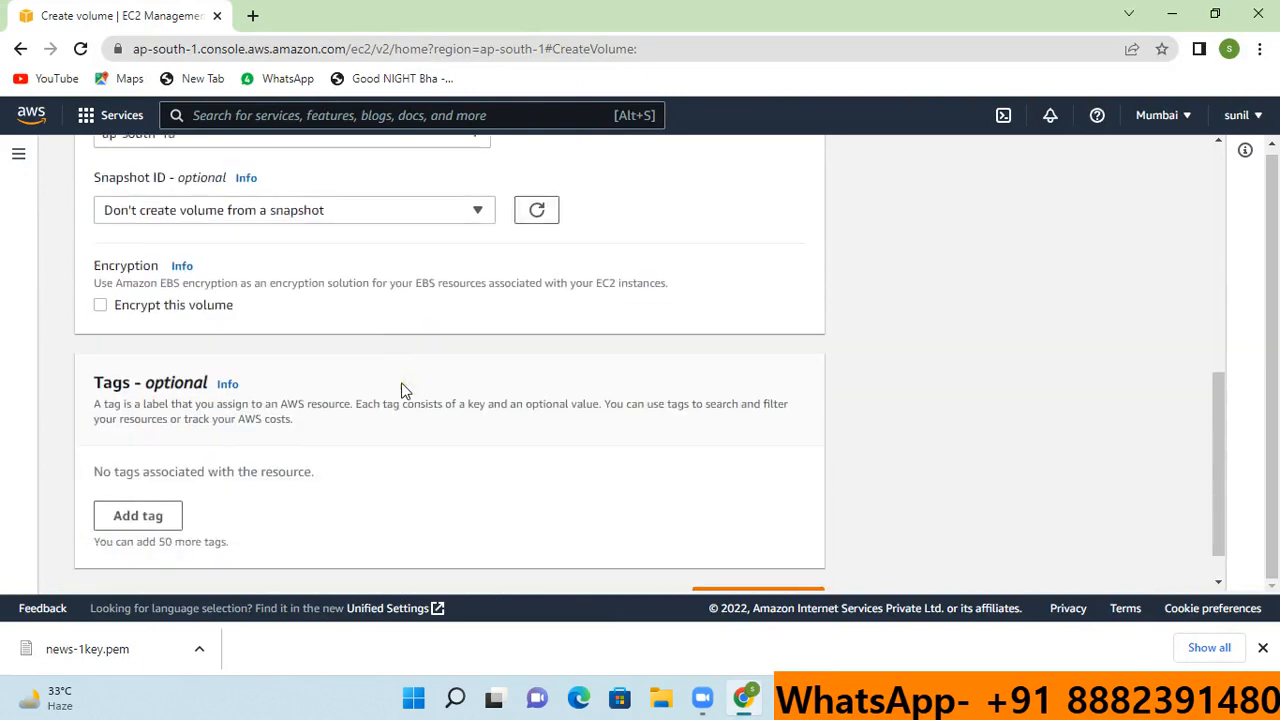
pyautogui.scroll(-1, 403, 390)
pyautogui.scroll(6, 403, 390)
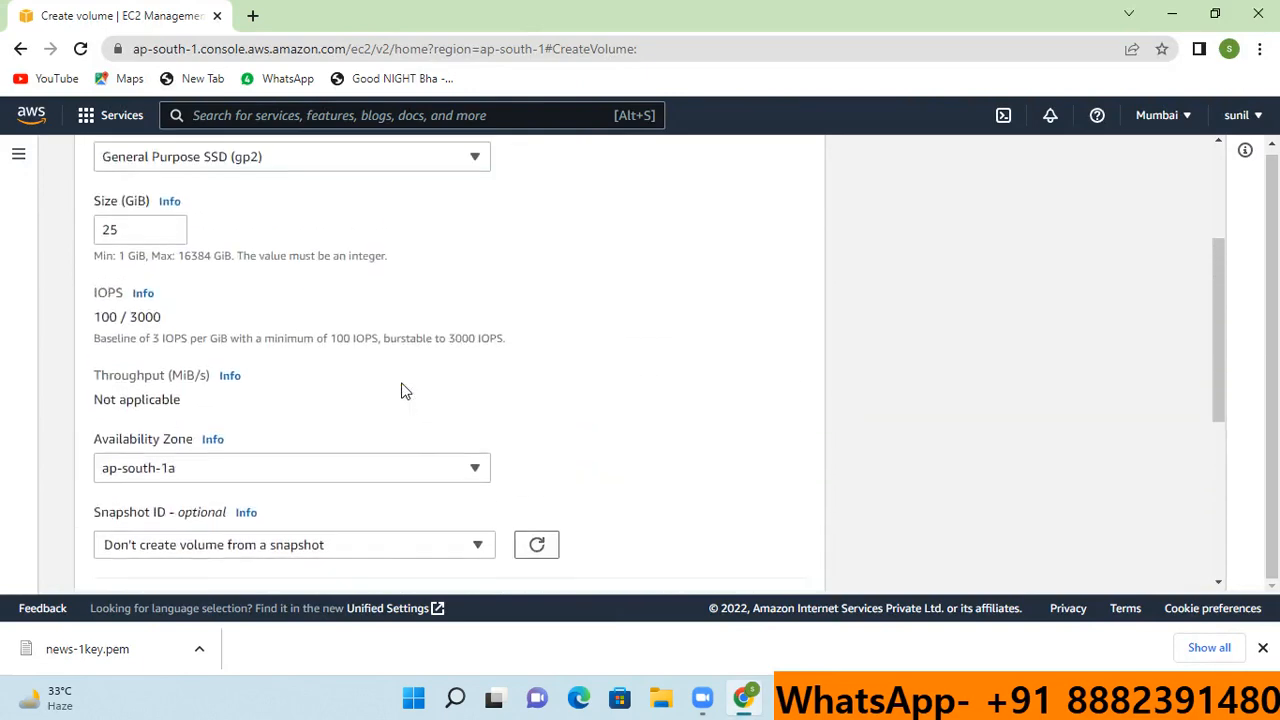
pyautogui.scroll(-6, 403, 390)
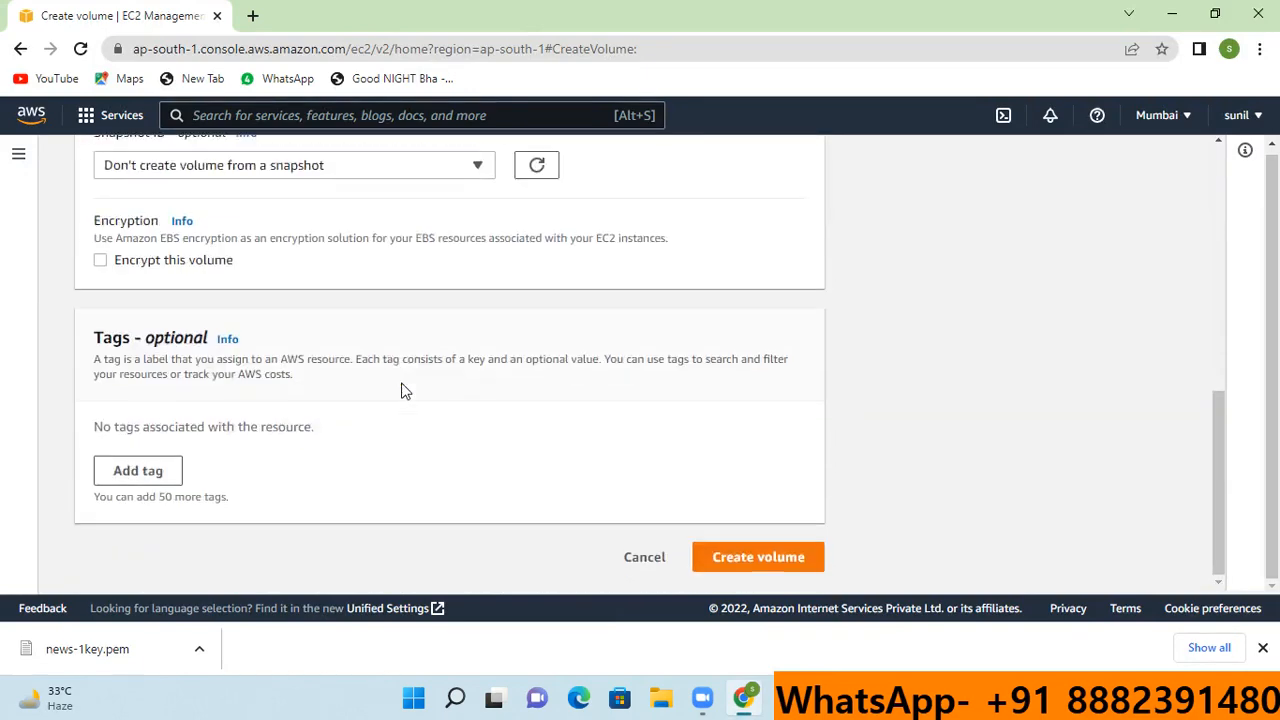
pyautogui.click(175, 480)
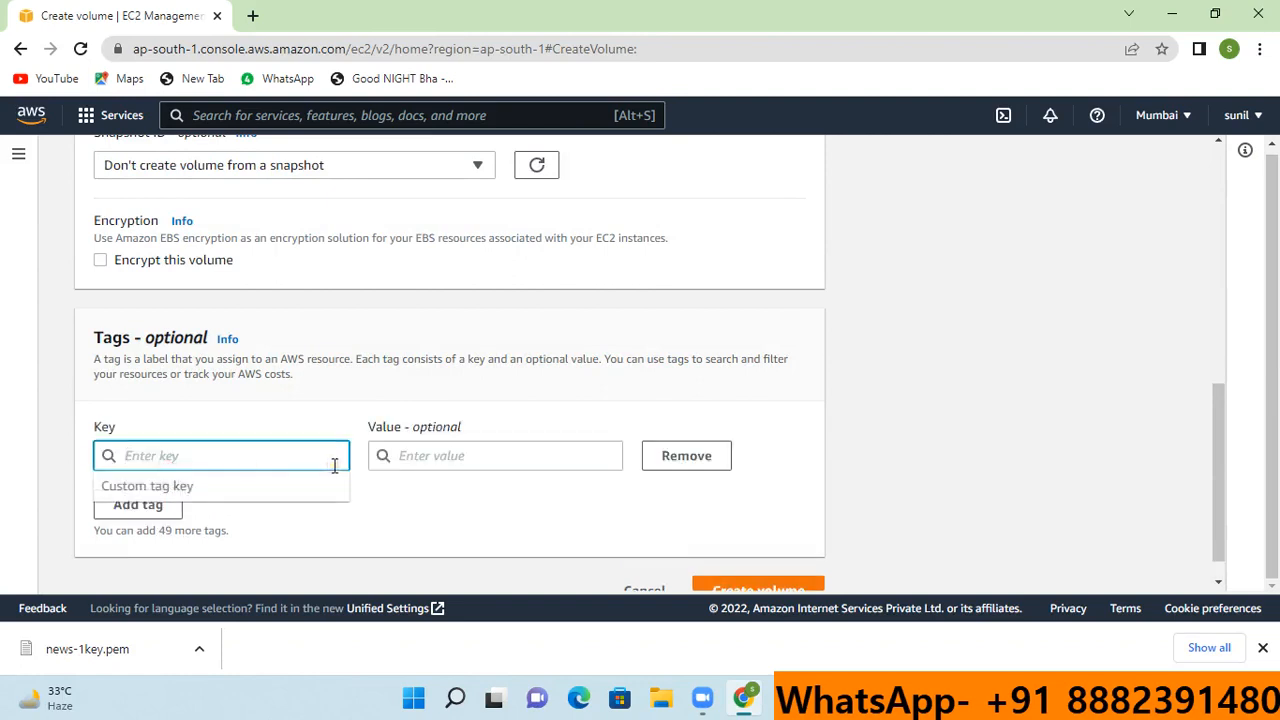
pyautogui.write('volume-1')
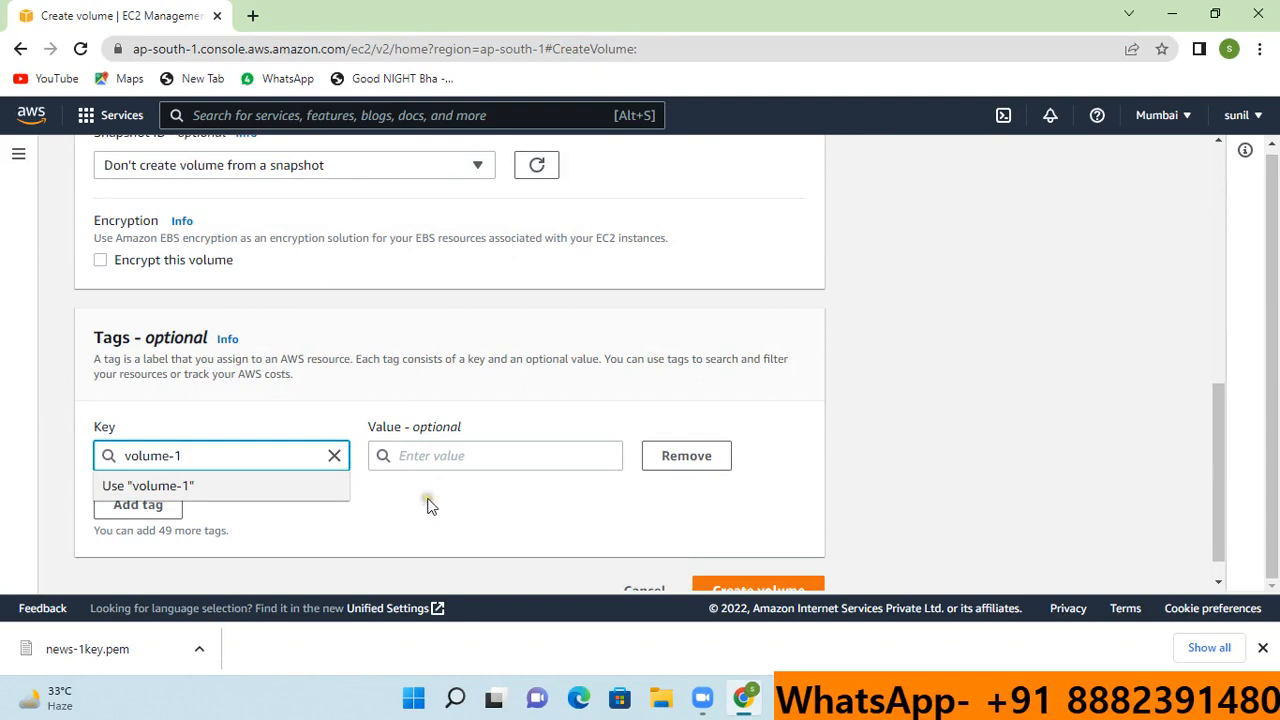
pyautogui.press('BackSpace')
pyautogui.press('BackSpace')
pyautogui.press('BackSpace')
pyautogui.press('BackSpace')
pyautogui.press('BackSpace')
pyautogui.press('BackSpace')
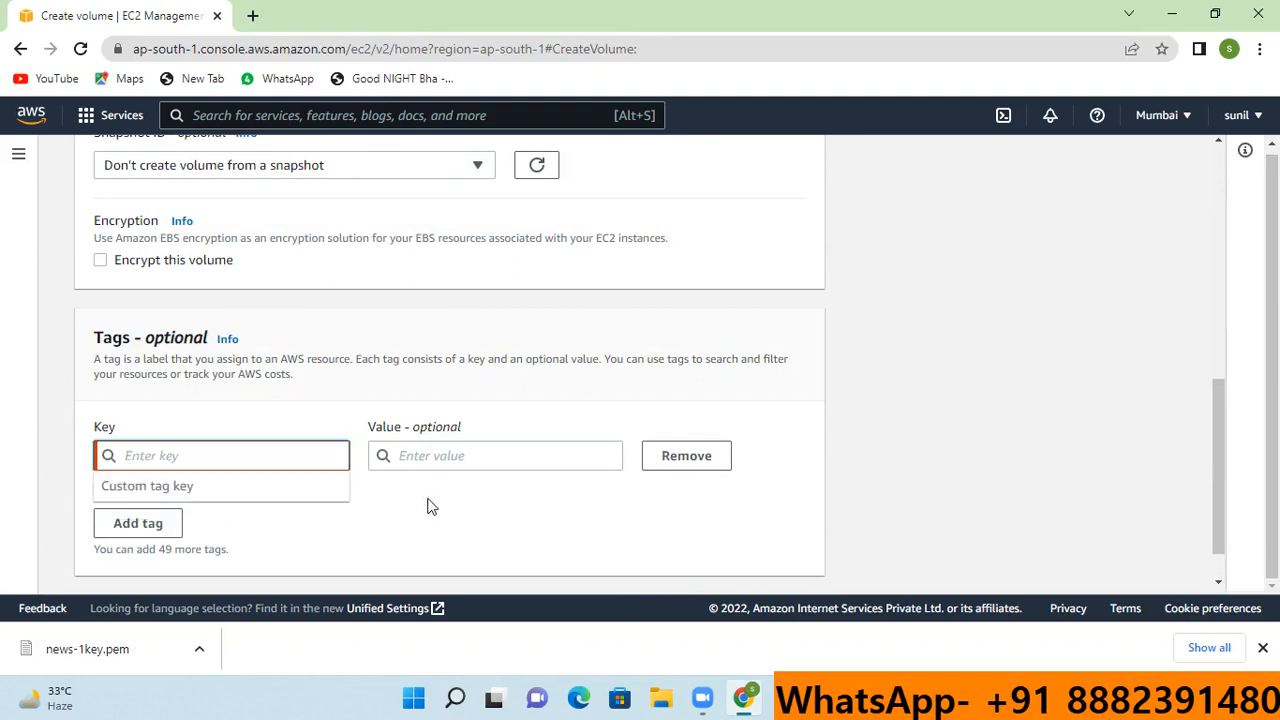
# - Tag the volume with key Name and value volume-1, and create the volume
pyautogui.write('na')
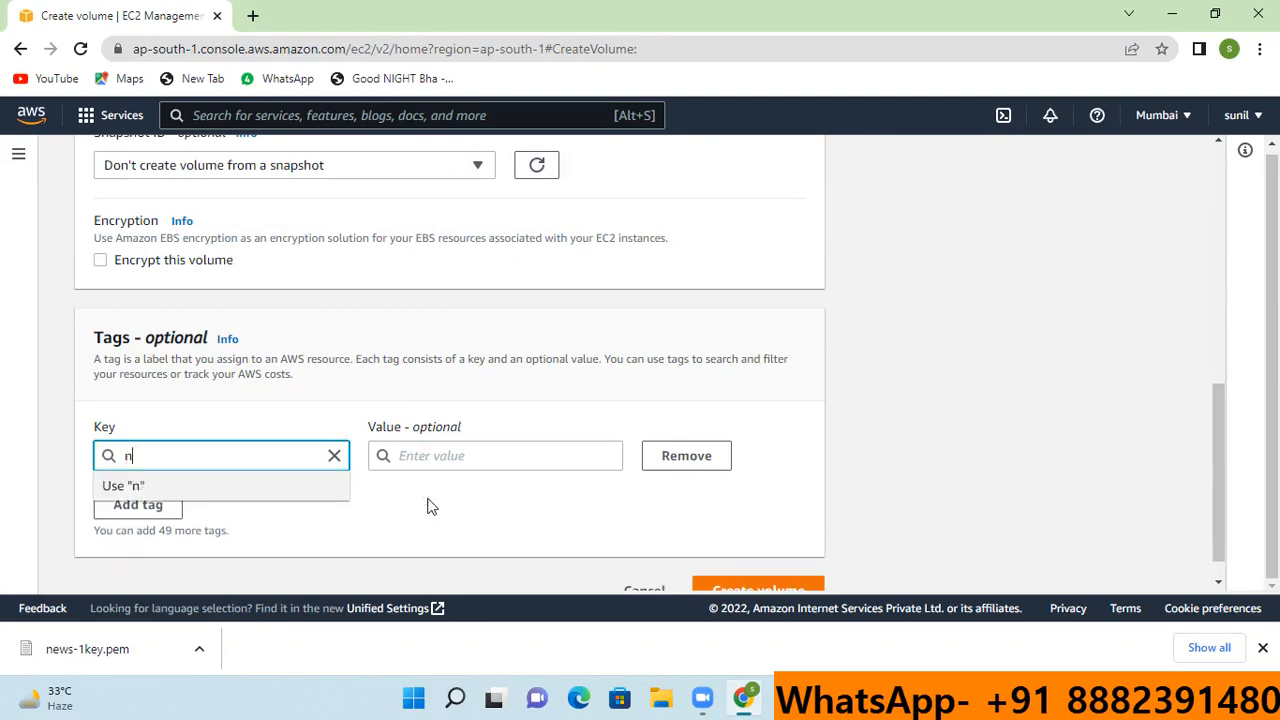
pyautogui.press('BackSpace')
pyautogui.write('Name')
pyautogui.click(452, 456)
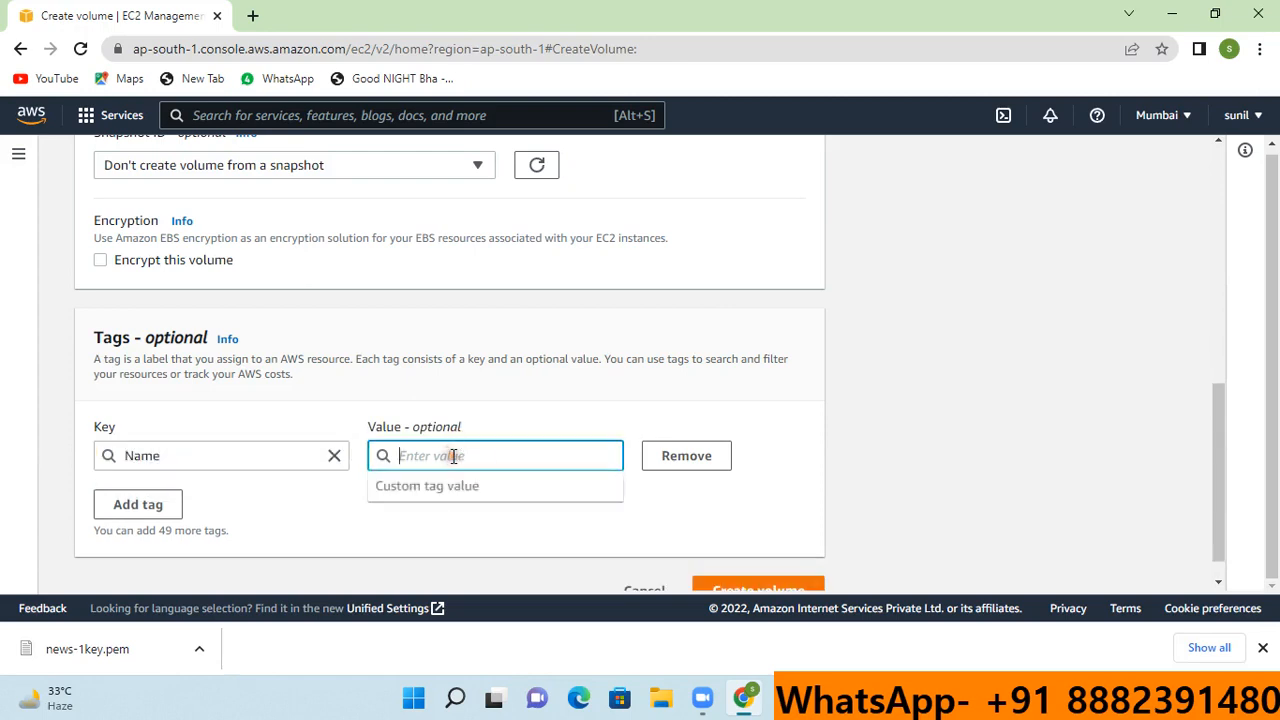
pyautogui.write('volume-1')
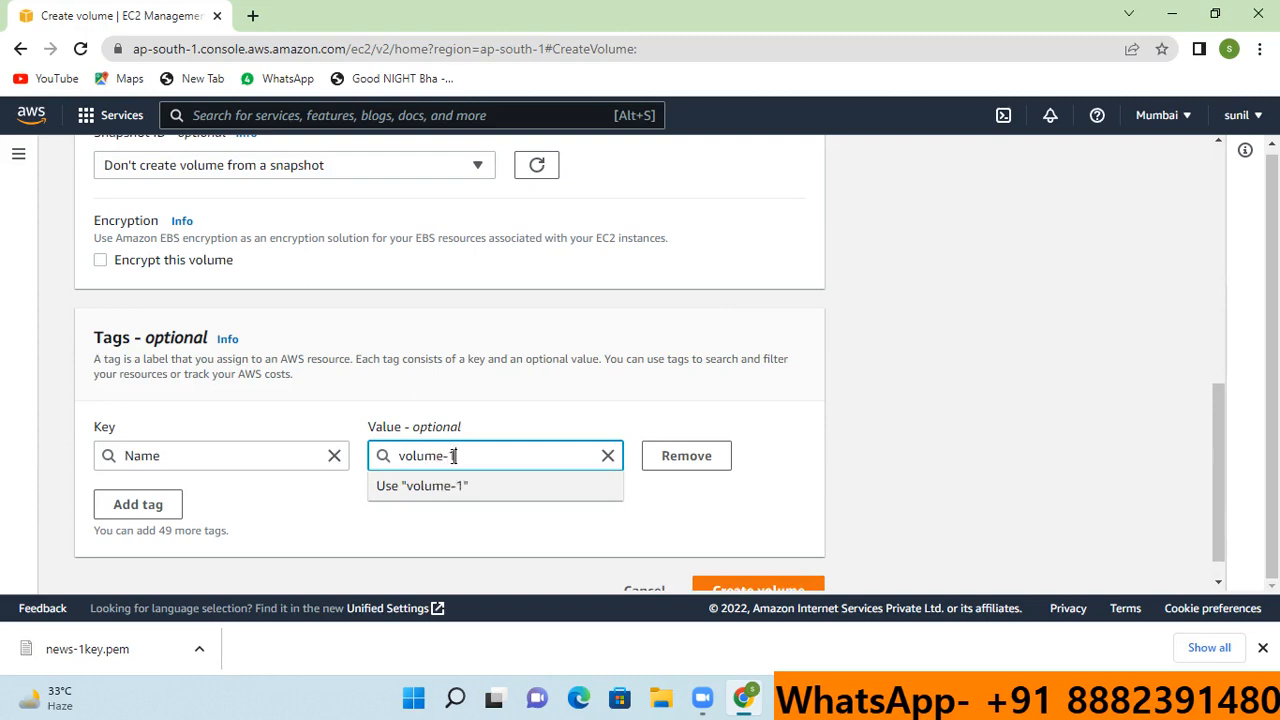
pyautogui.click(640, 400)
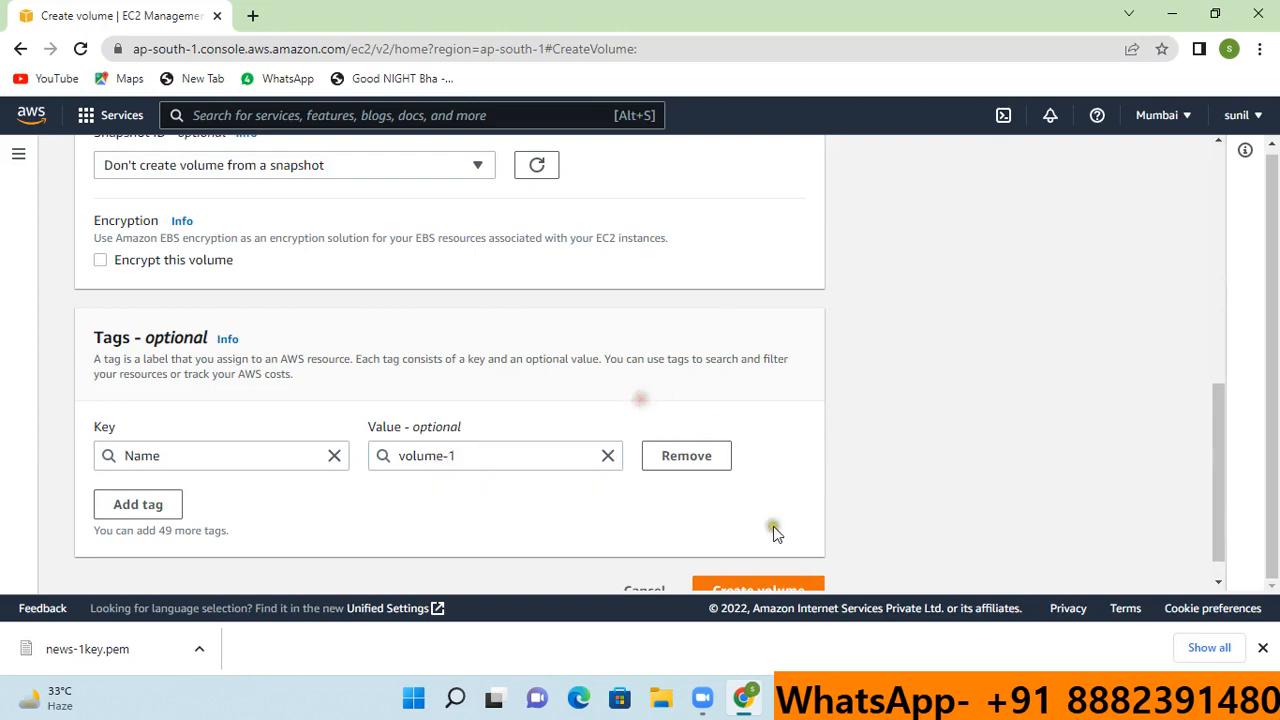
pyautogui.scroll(-1, 800, 530)
pyautogui.click(766, 559)
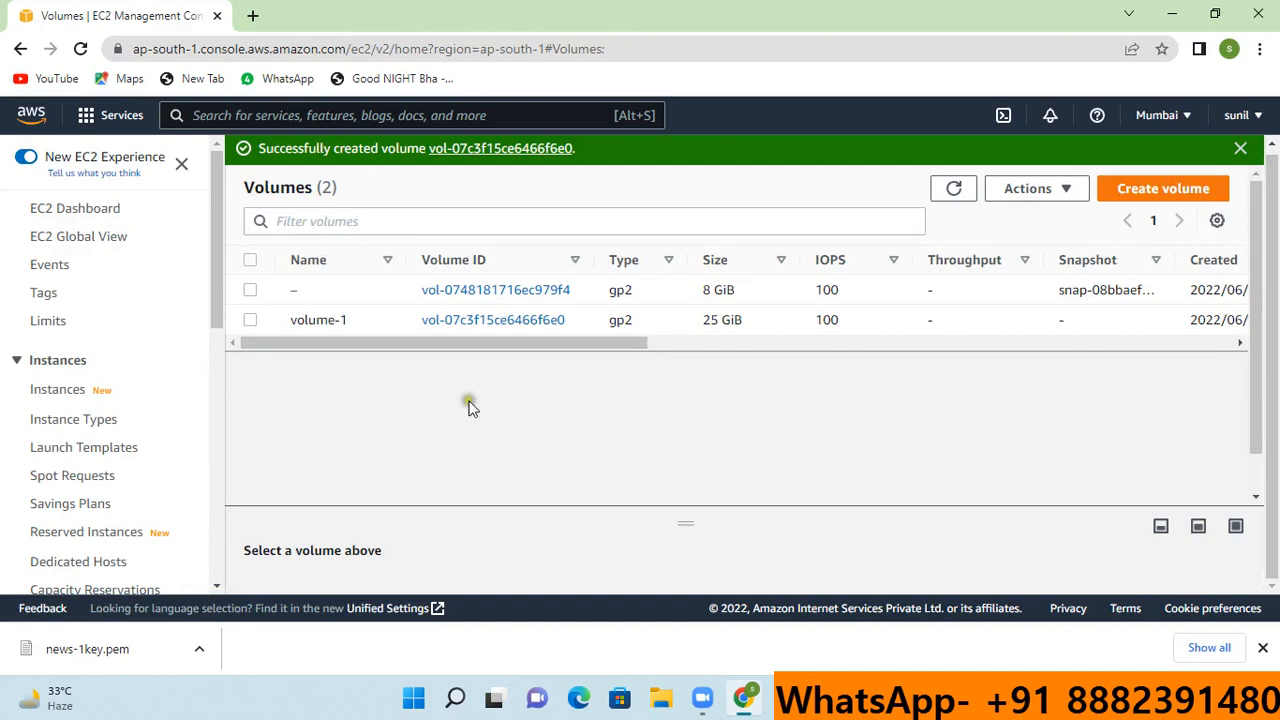
# - Refresh the volumes list and select volume-1 while checking its volume state and attached instances
pyautogui.click(955, 190)
pyautogui.click(955, 190)
pyautogui.click(955, 190)
pyautogui.moveTo(535, 344); pyautogui.dragTo(896, 358)
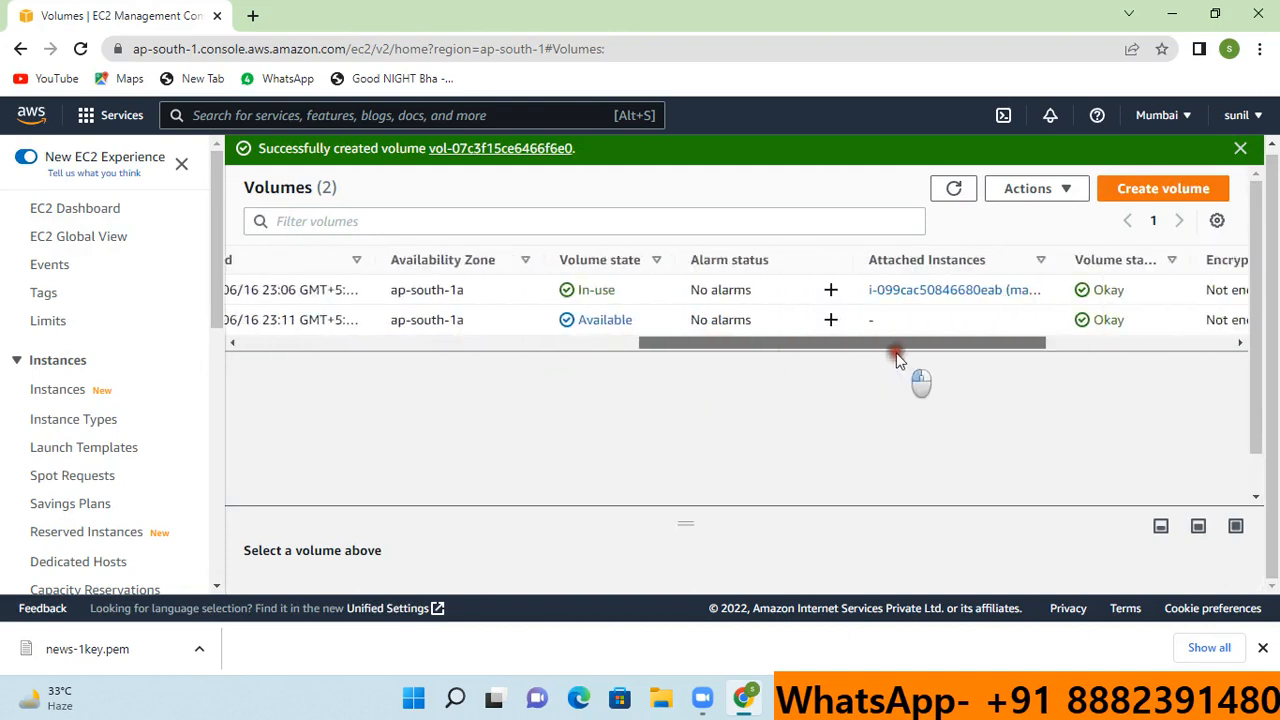
pyautogui.moveTo(698, 336); pyautogui.dragTo(576, 315)
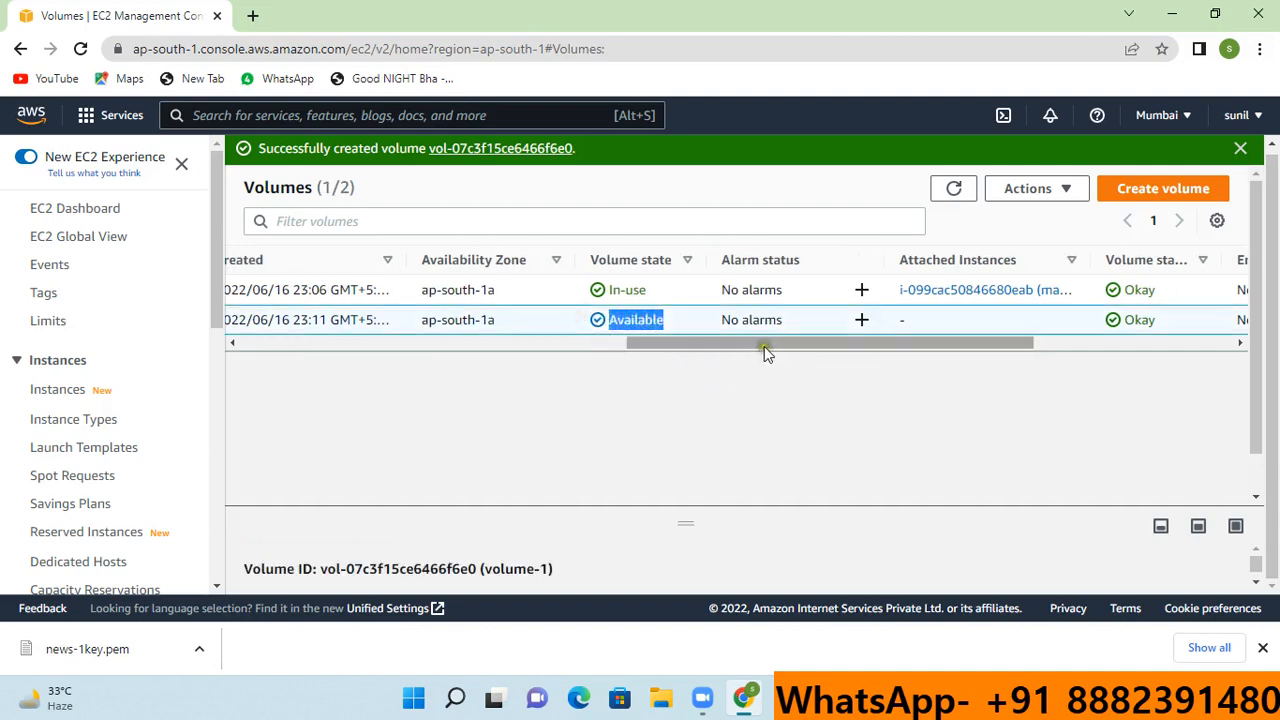
pyautogui.moveTo(764, 346); pyautogui.dragTo(343, 349)
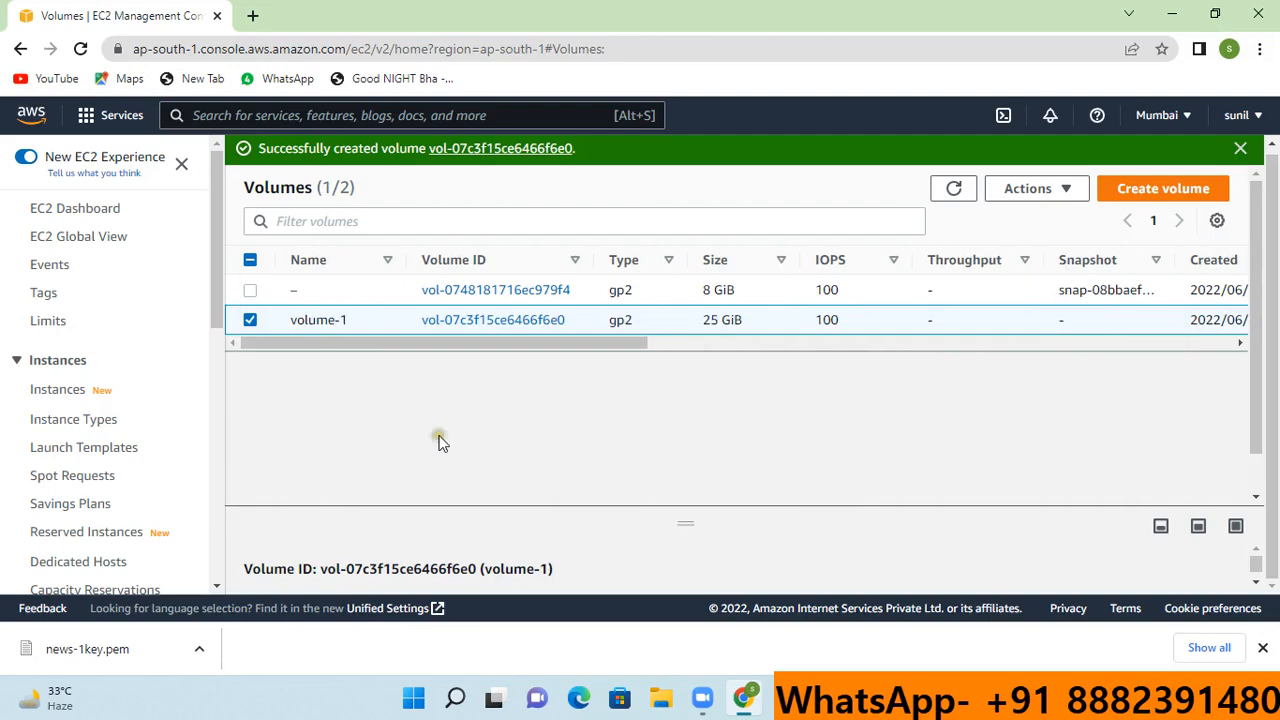
# - Switch to the terminal session and run lsblk to check which disks the instance sees
pyautogui.click(423, 443)
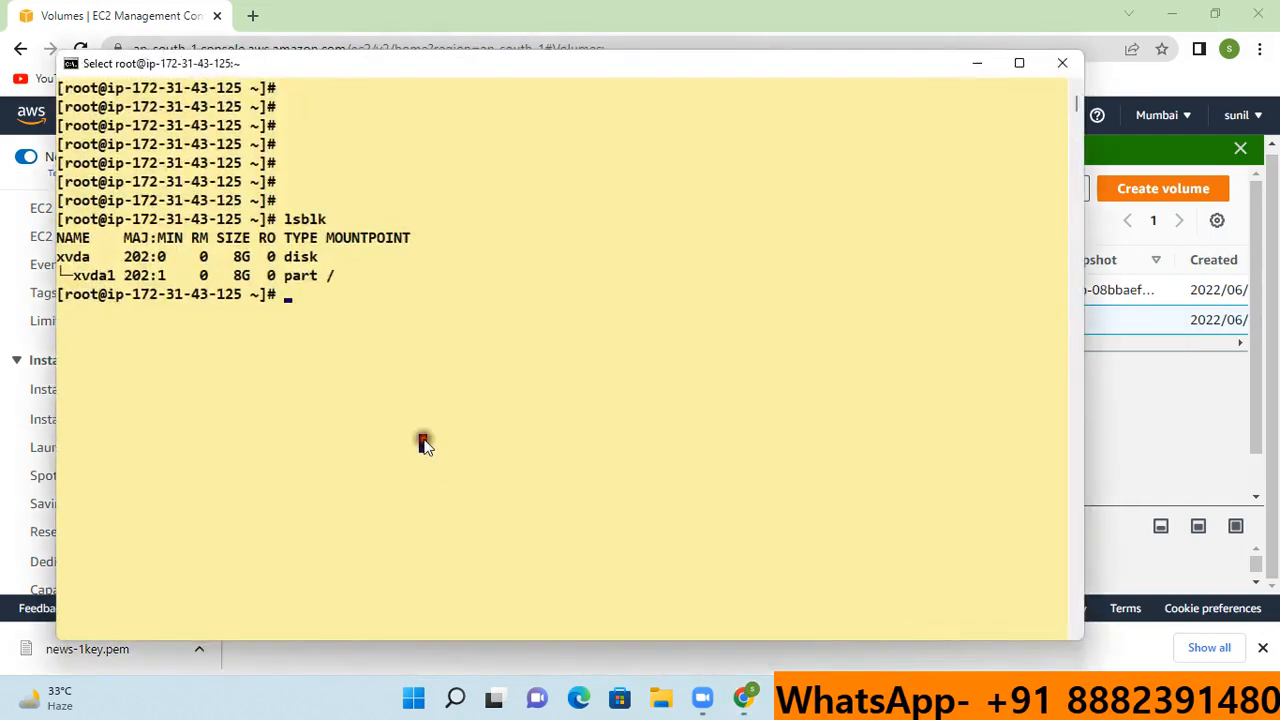
pyautogui.write('lsblk')
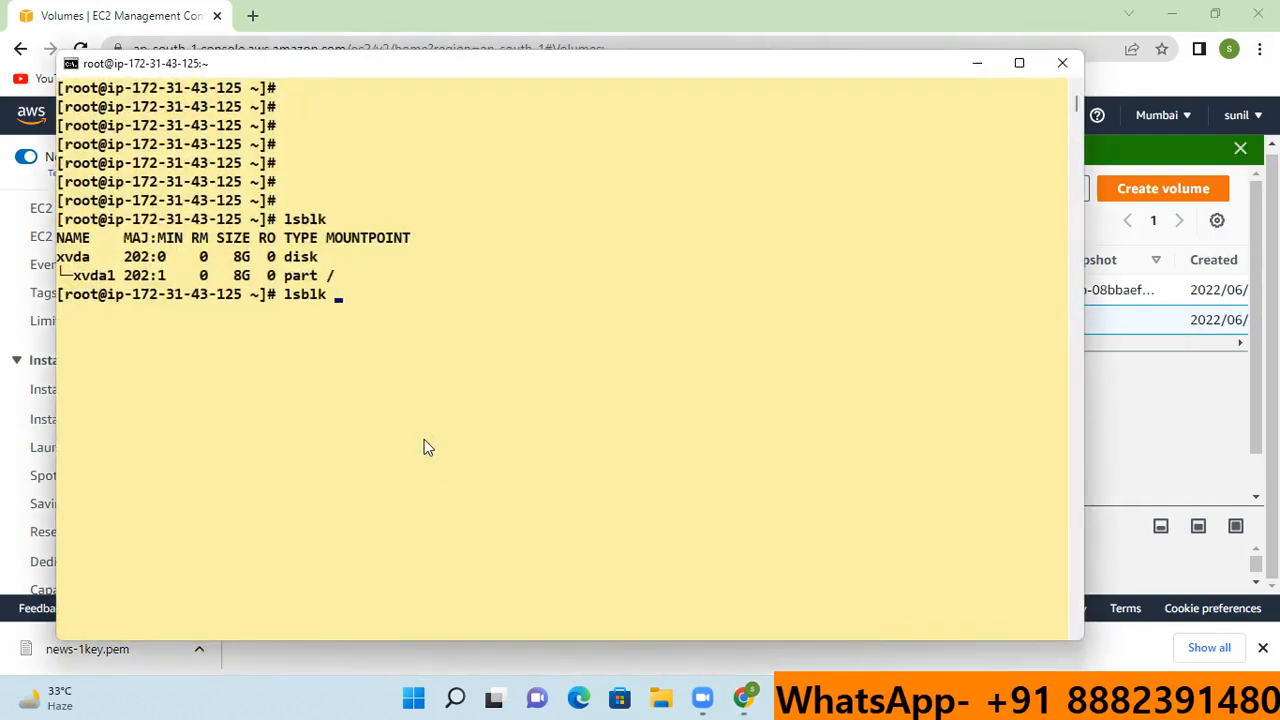
pyautogui.press('Return')
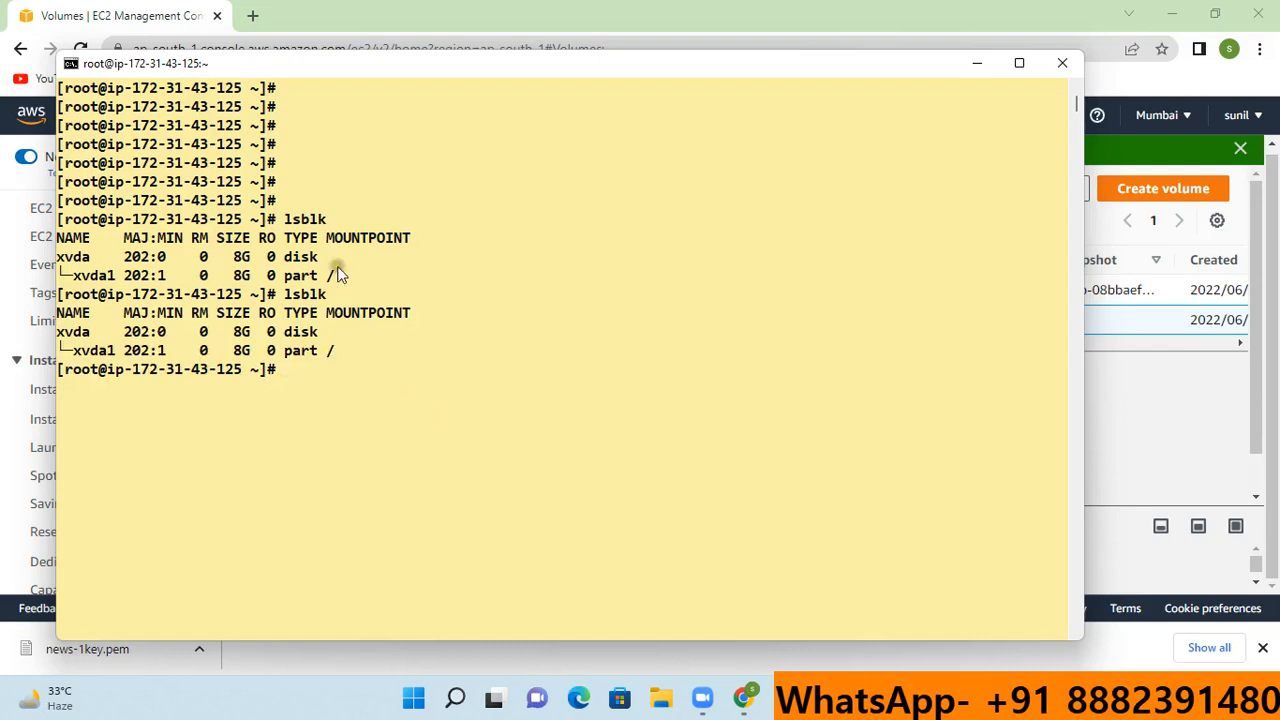
pyautogui.moveTo(331, 219); pyautogui.dragTo(287, 218)
pyautogui.click(421, 420)
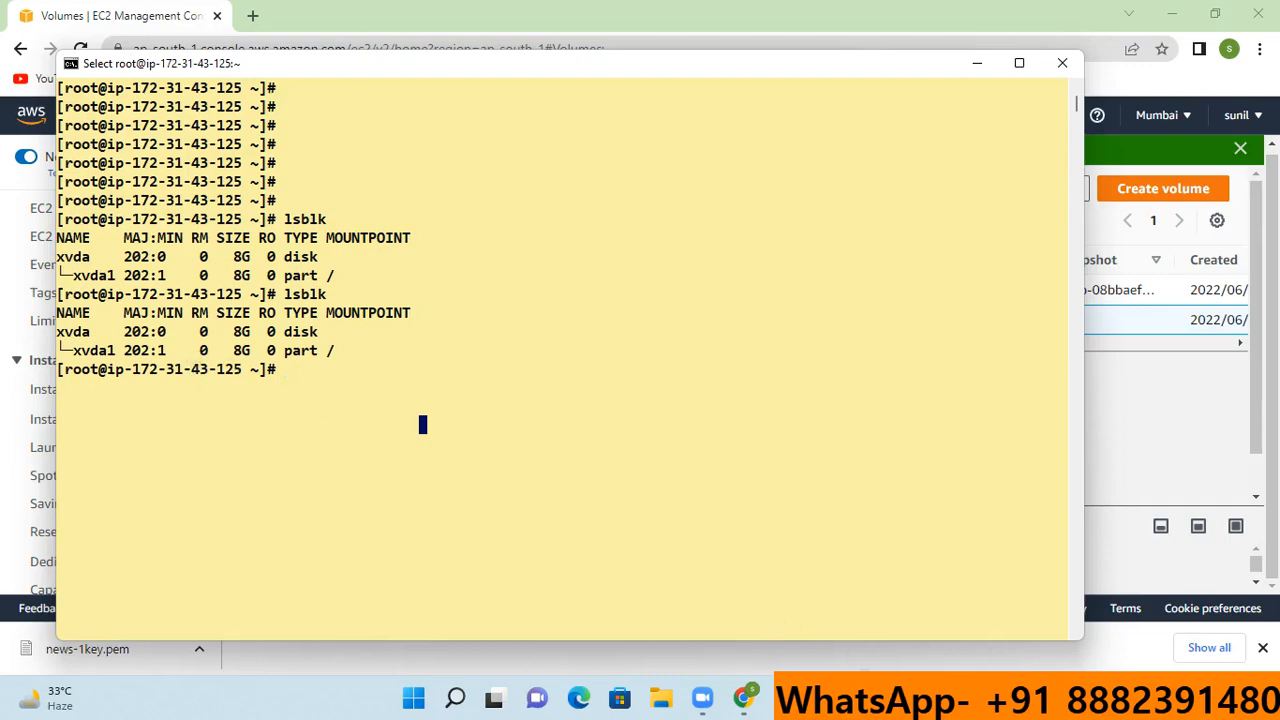
# - Switch back to the EC2 console in Chrome and attach volume-1 to the running instance machine-1 with device name /dev/sdf
pyautogui.click(987, 64)
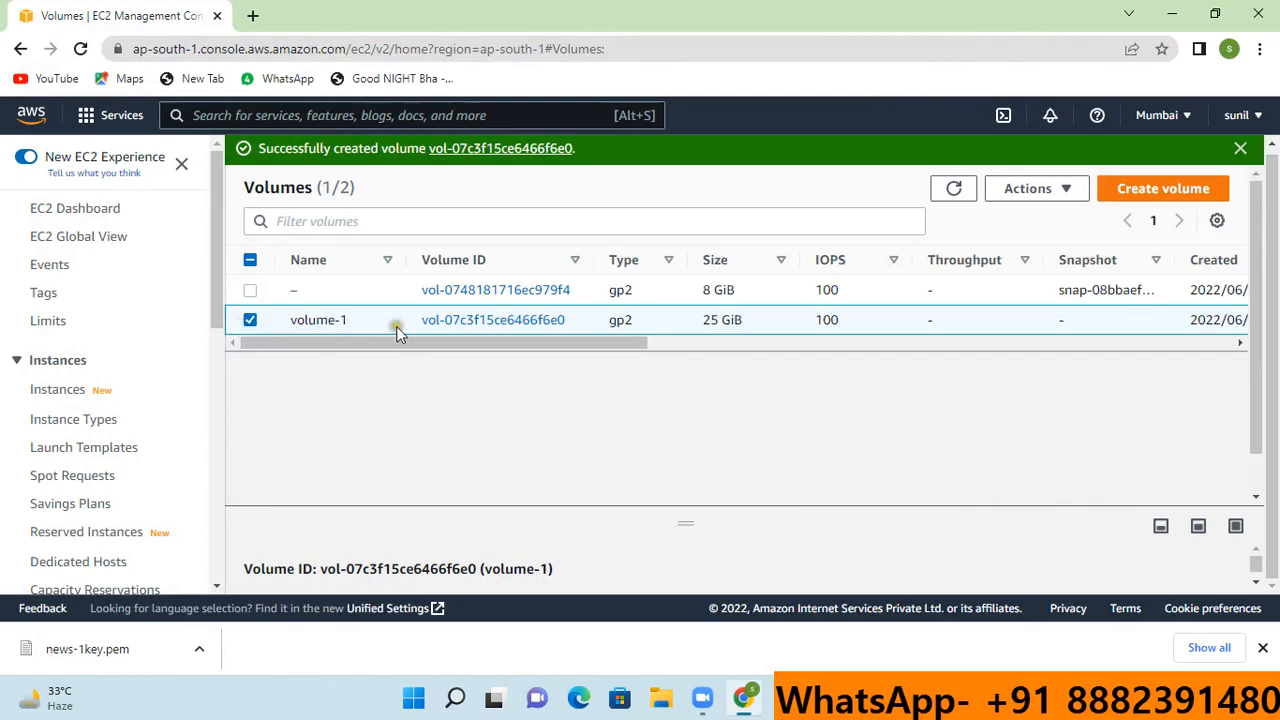
pyautogui.moveTo(448, 342); pyautogui.dragTo(404, 345)
pyautogui.click(1068, 196)
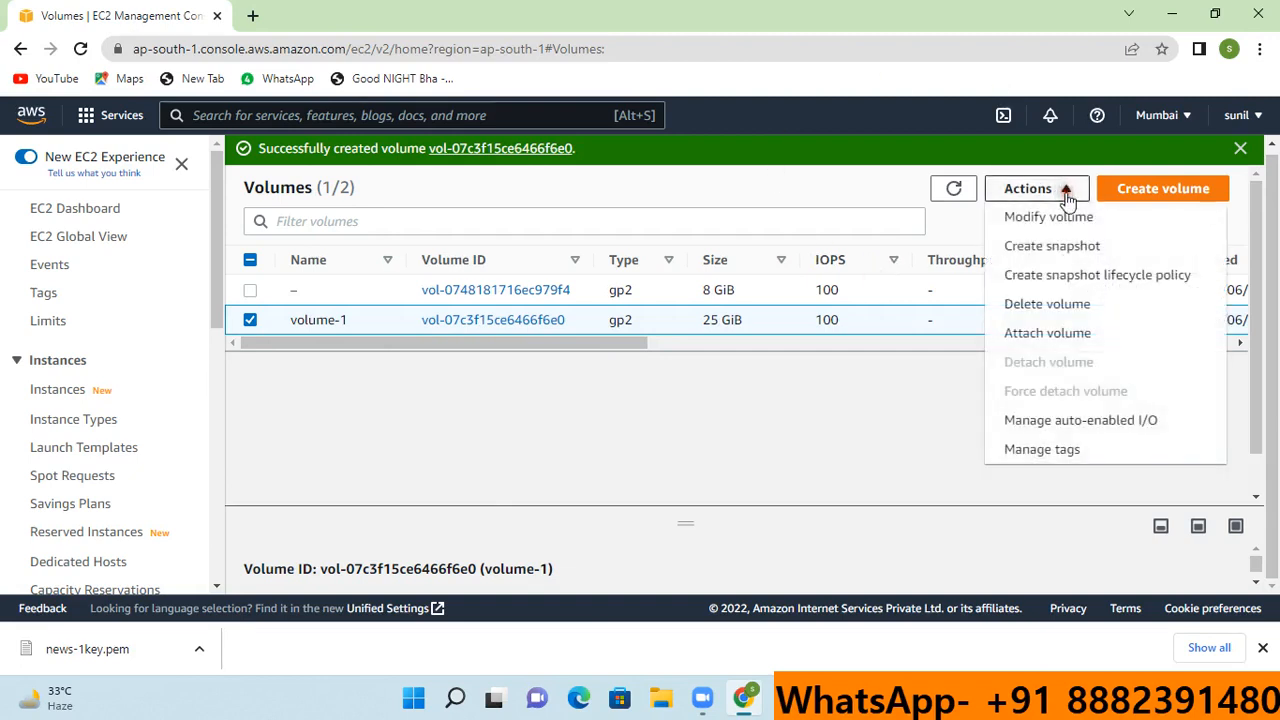
pyautogui.click(1059, 337)
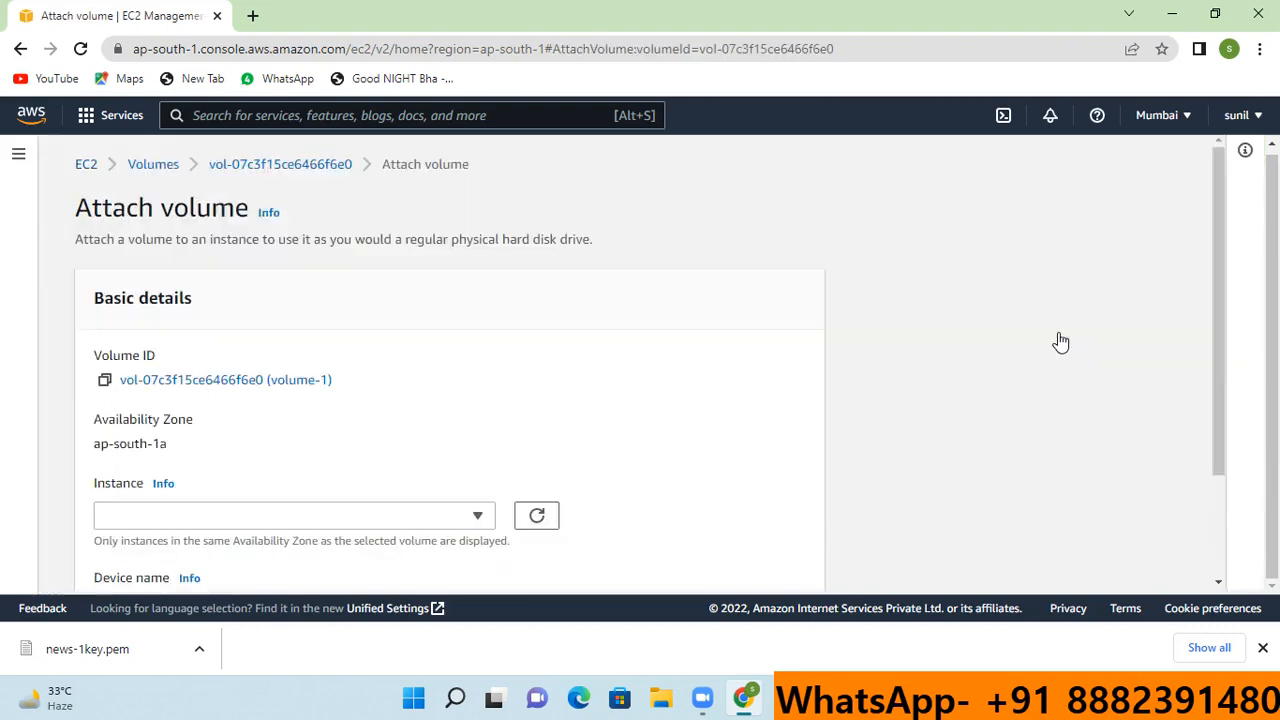
pyautogui.scroll(-1, 624, 378)
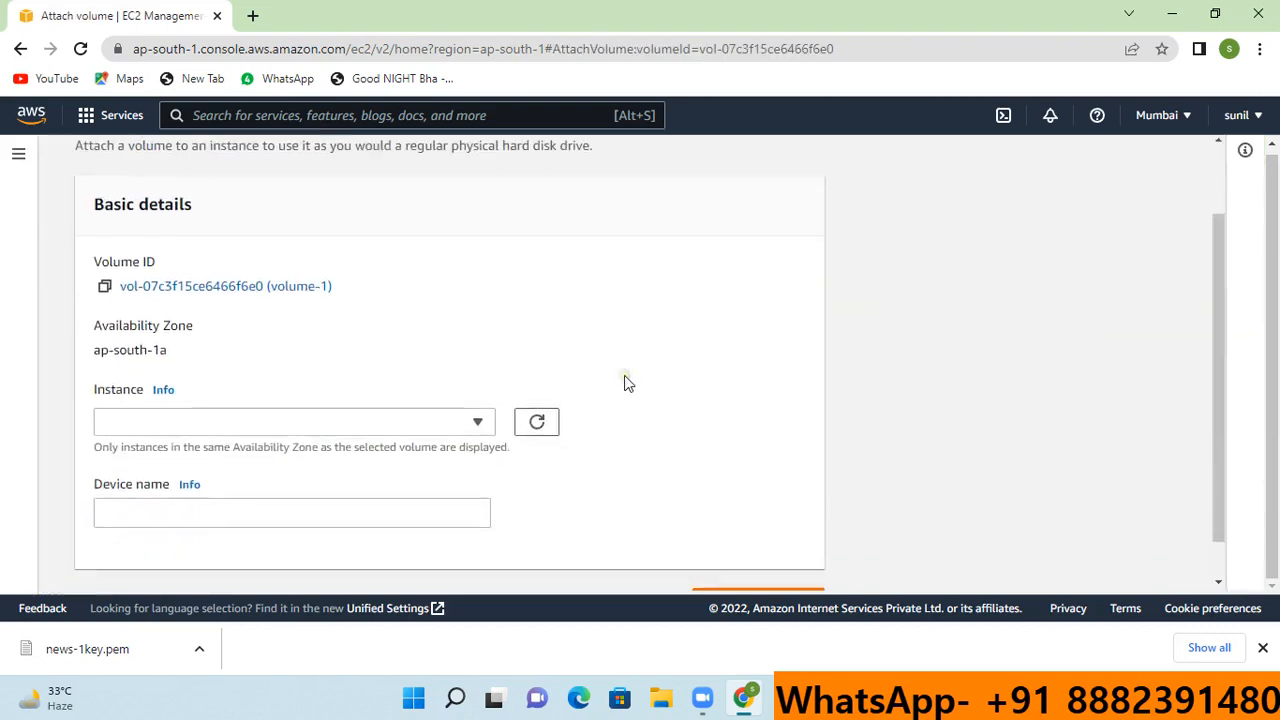
pyautogui.click(474, 421)
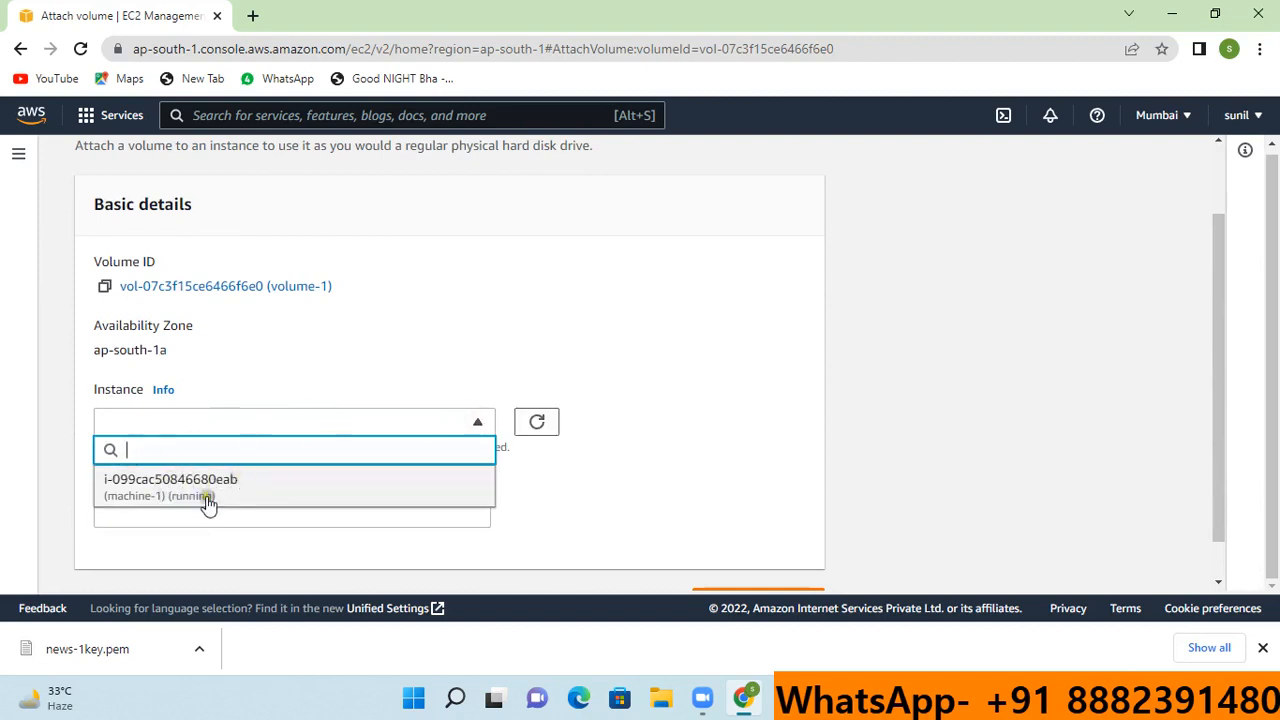
pyautogui.click(205, 497)
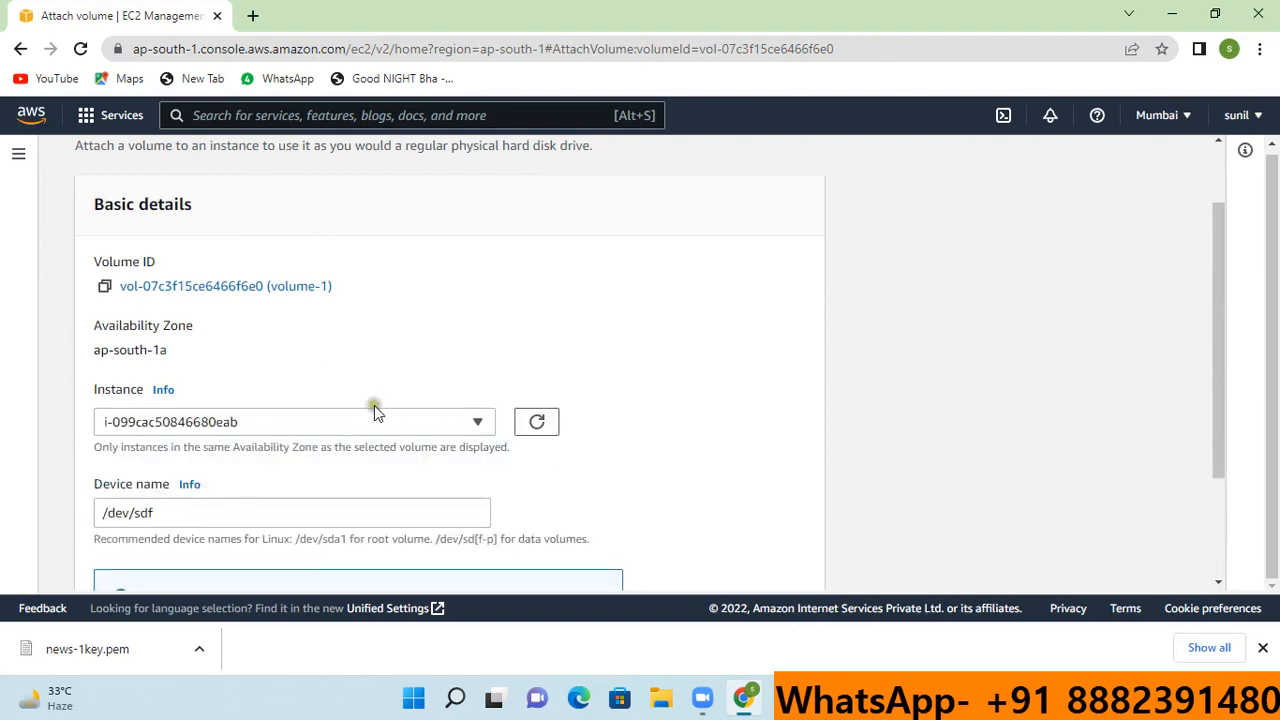
pyautogui.scroll(-2, 379, 396)
pyautogui.click(750, 568)
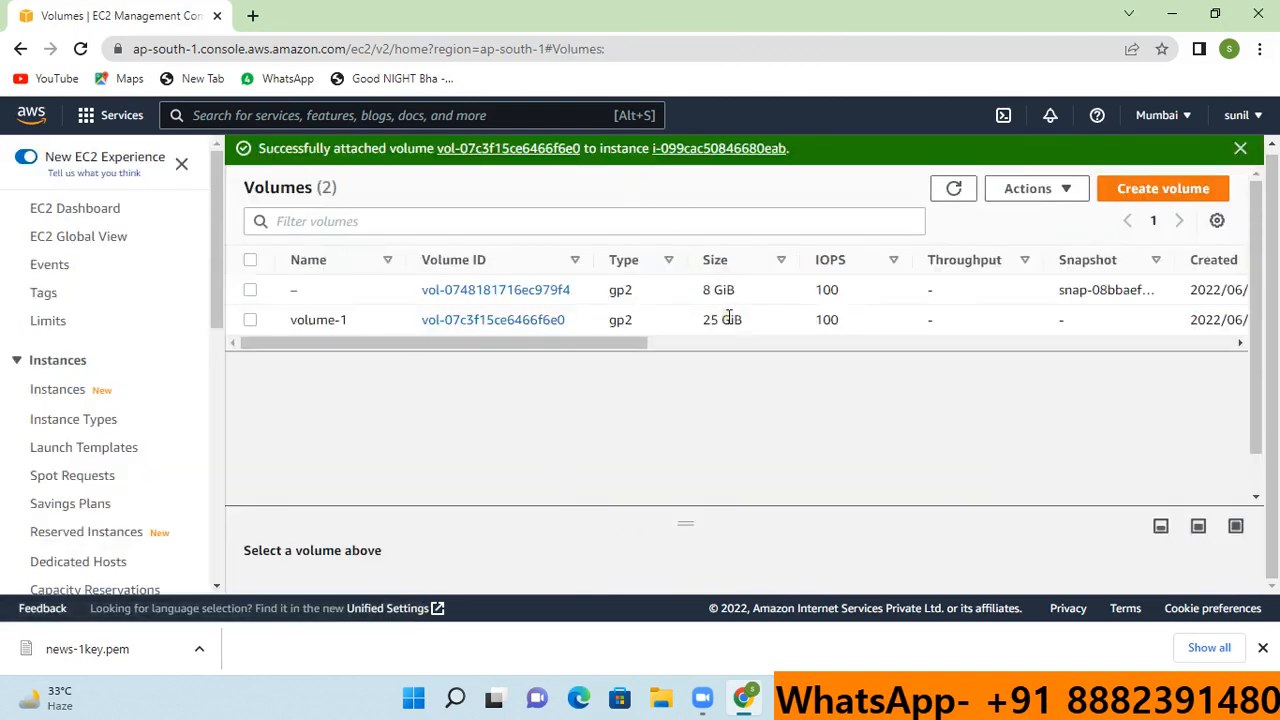
# - Switch to the terminal session, run lsblk and check the xvdf disk entry
pyautogui.click(786, 698)
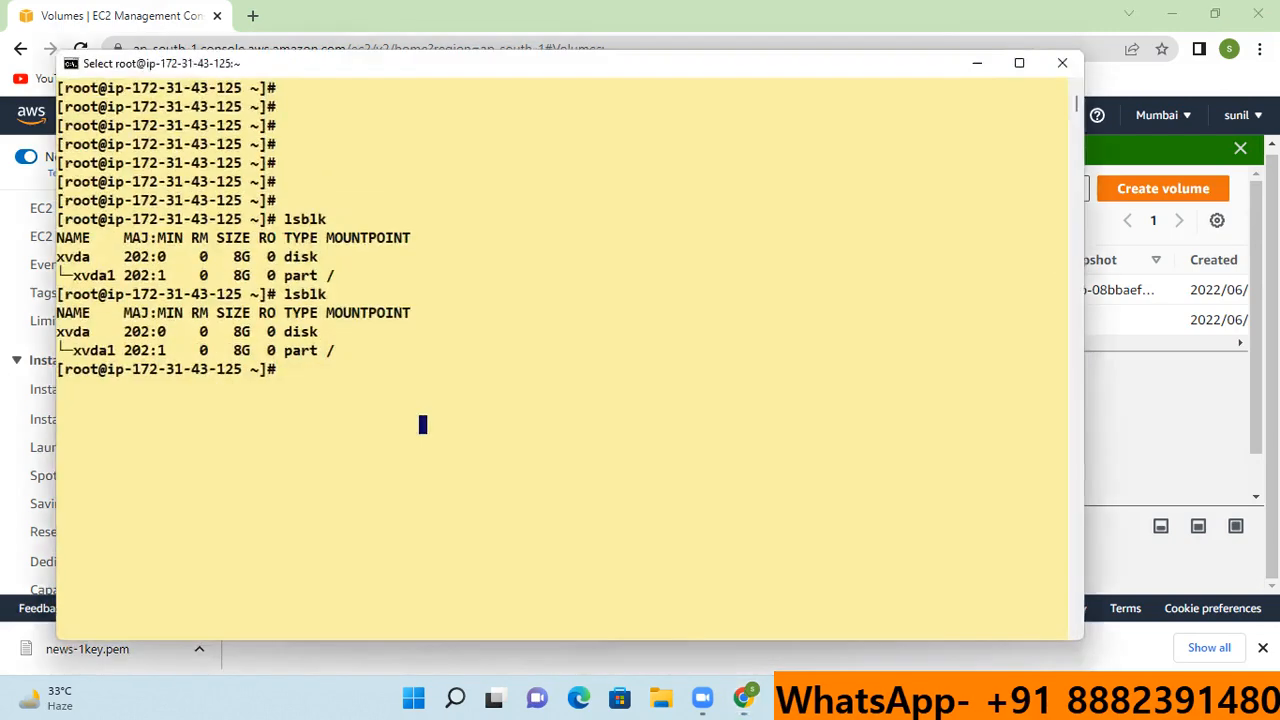
pyautogui.write('l')
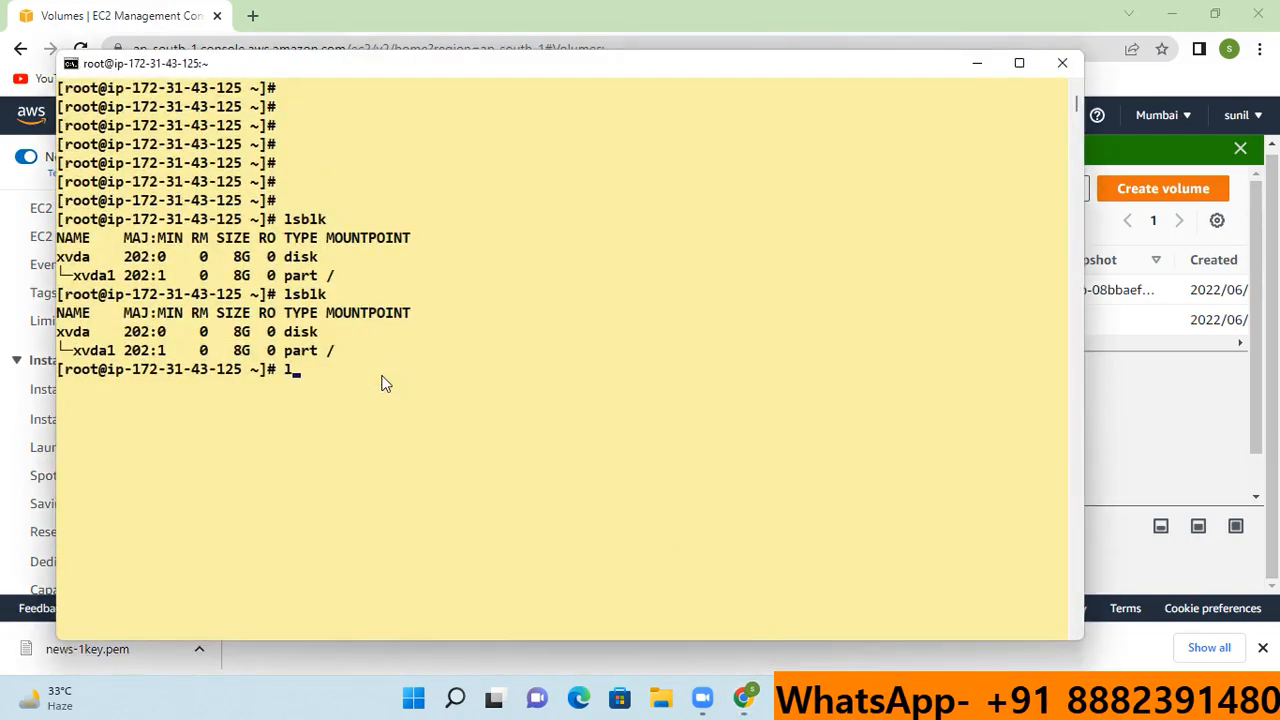
pyautogui.write('sblk')
pyautogui.press('Return')
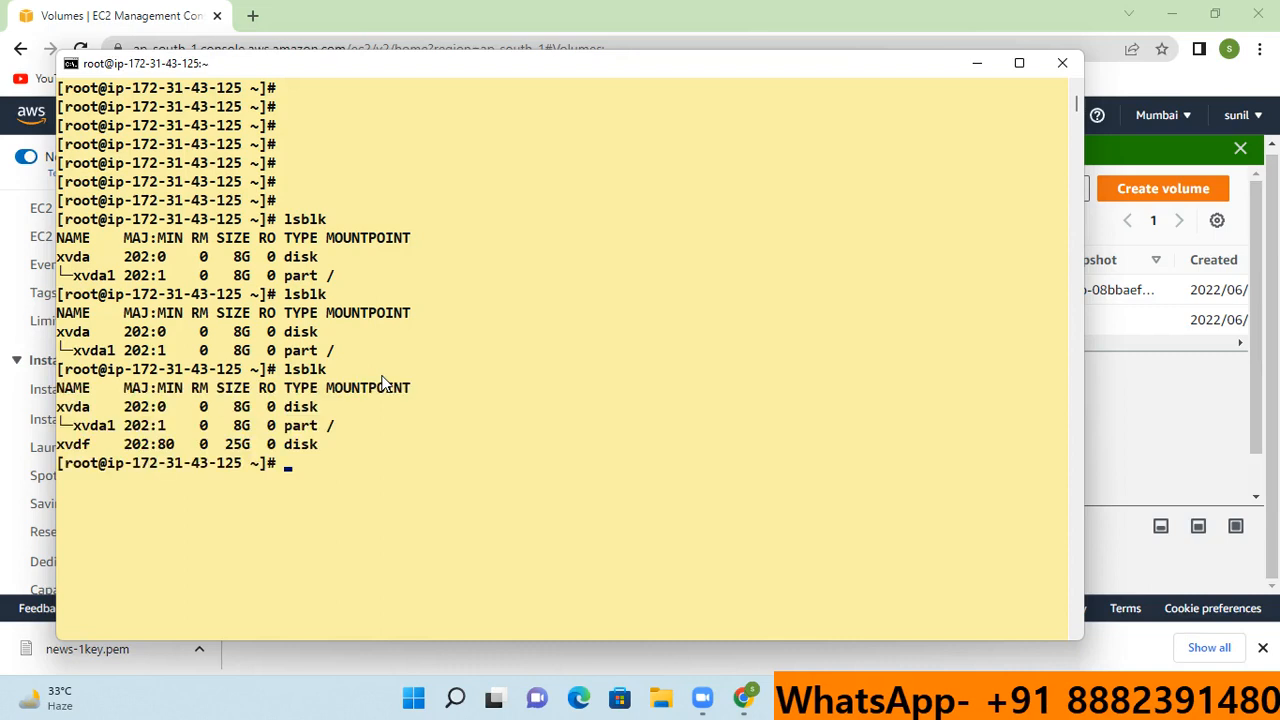
pyautogui.click(555, 404)
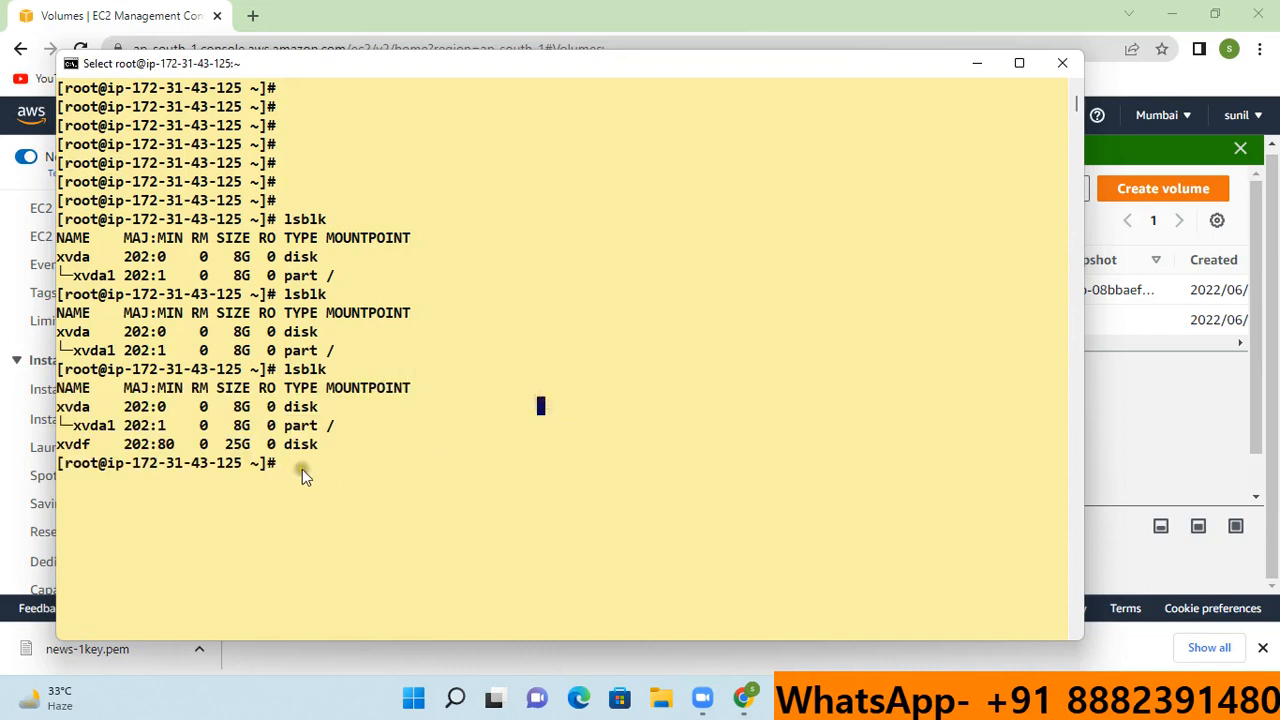
pyautogui.moveTo(324, 447); pyautogui.dragTo(74, 471)
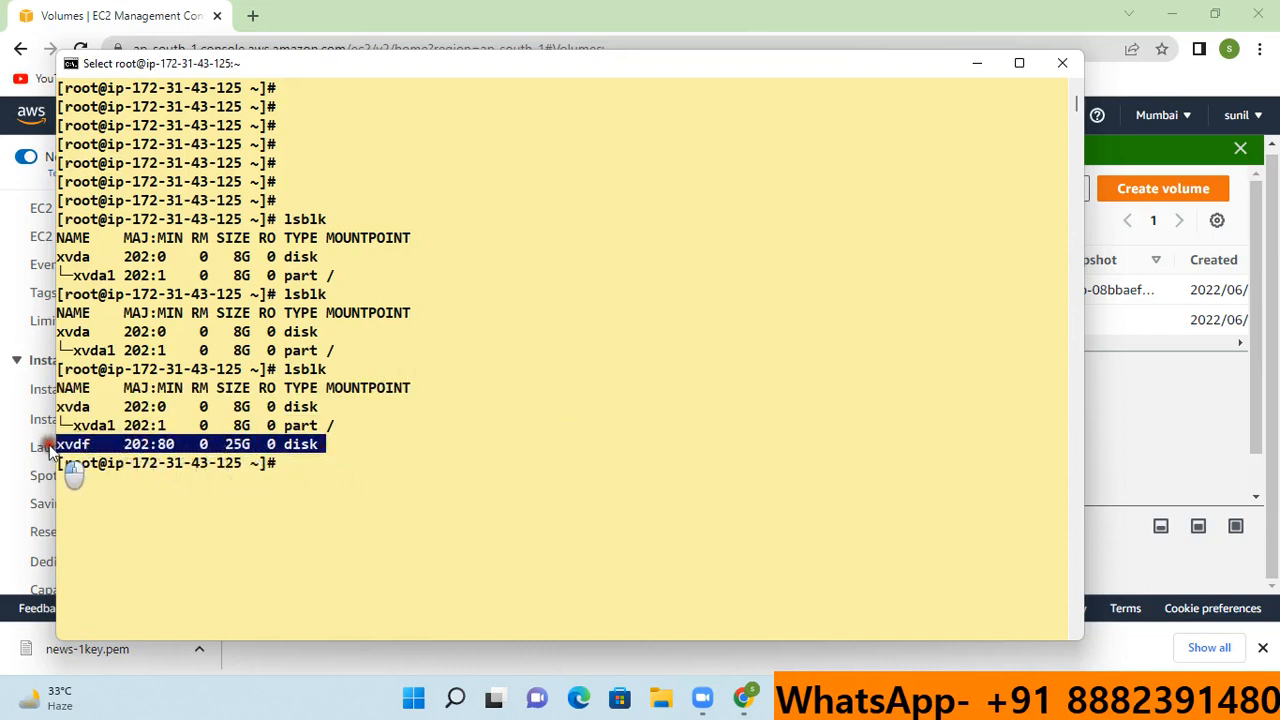
pyautogui.click(297, 520)
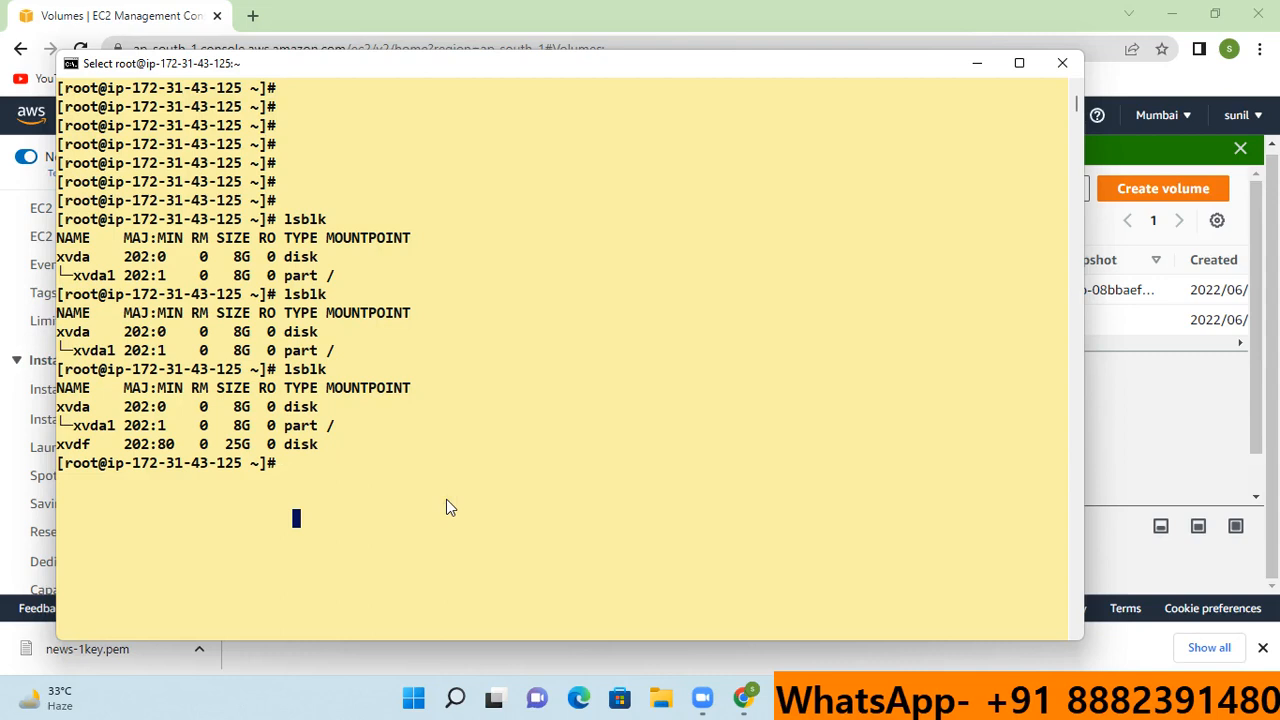
# - Format the attached disk /dev/xvdf with an ext4 file system using mkfs.ext4
pyautogui.write('mkfd')
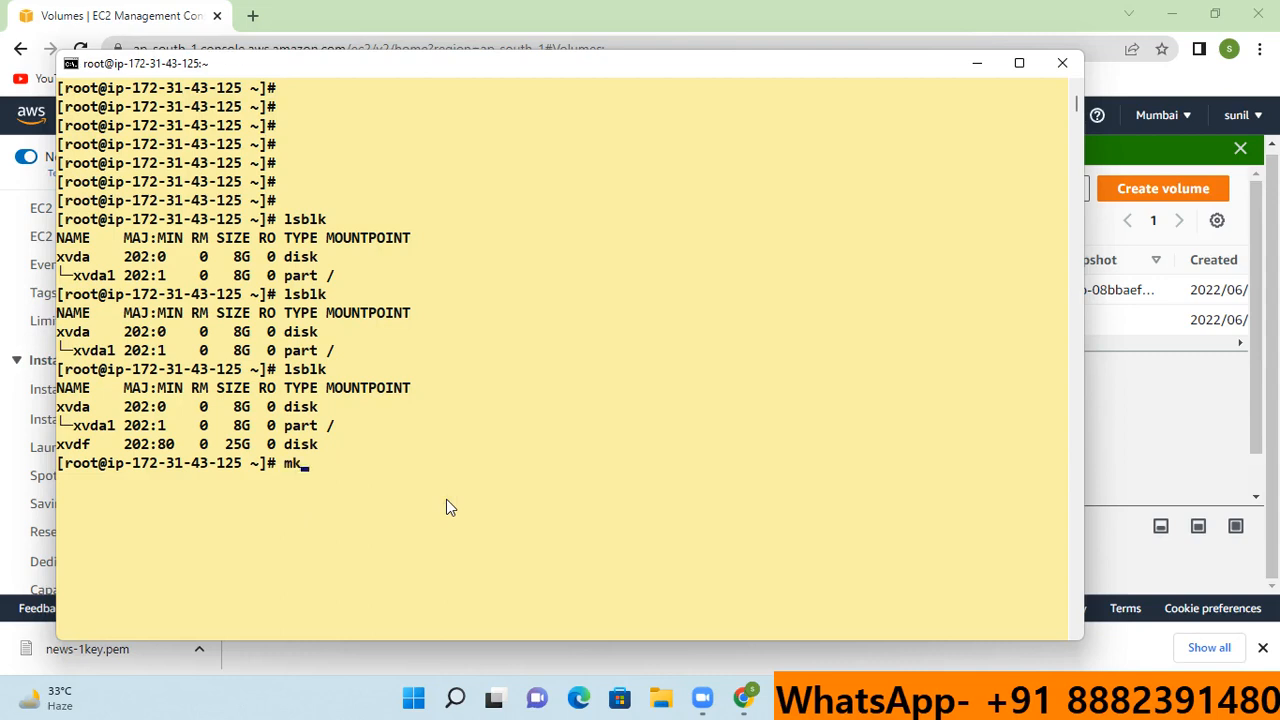
pyautogui.press('BackSpace')
pyautogui.press('BackSpace')
pyautogui.write('kfs.ext4 /dev')
pyautogui.moveTo(268, 444); pyautogui.dragTo(62, 449)
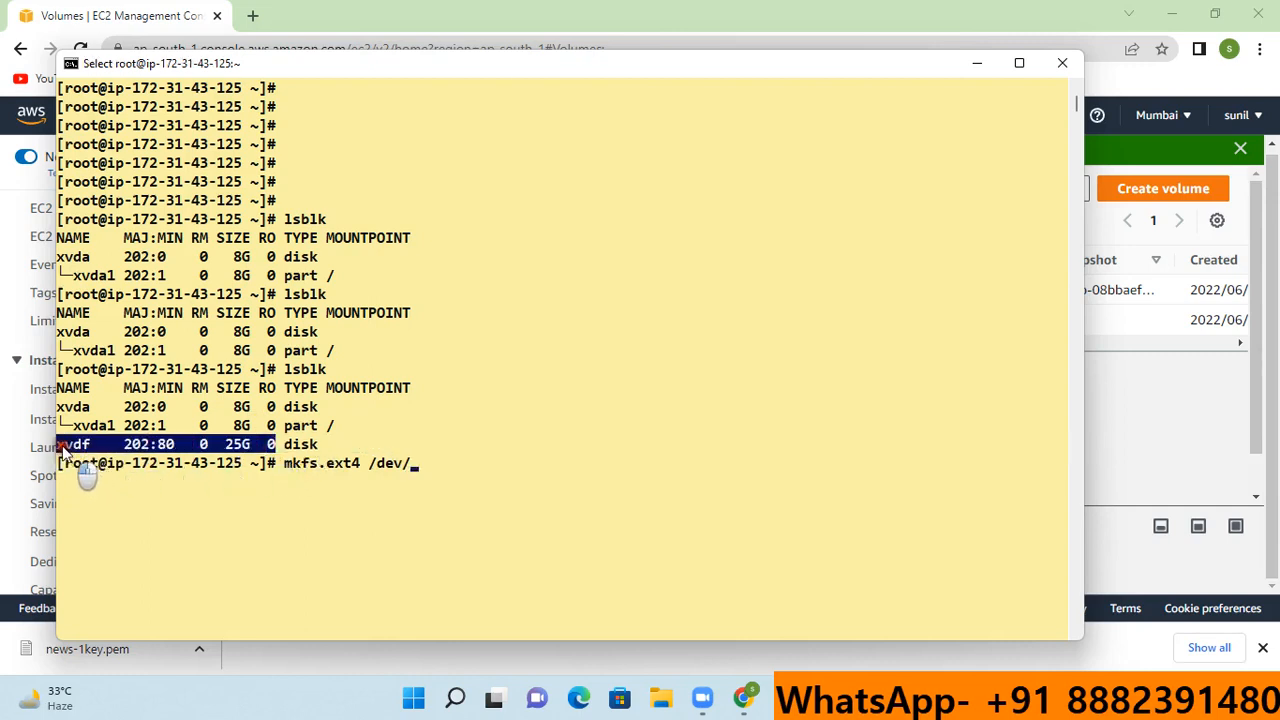
pyautogui.click(322, 518)
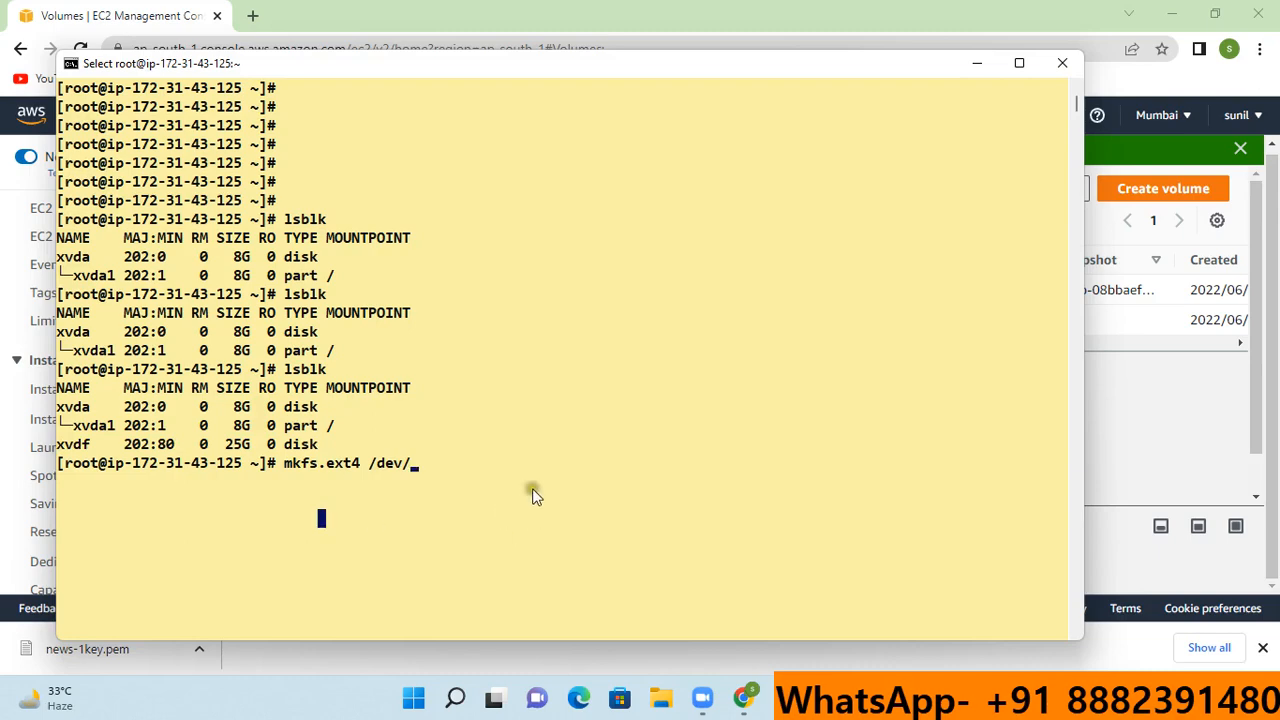
pyautogui.write('xvdf')
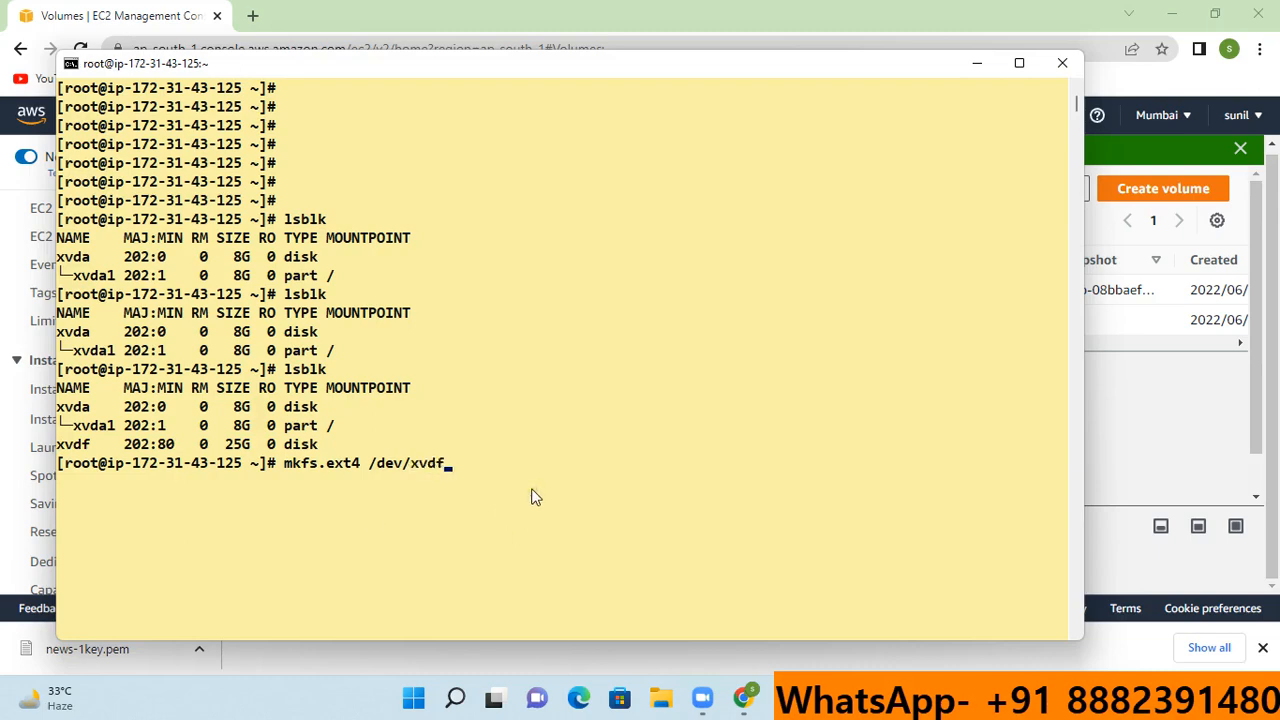
pyautogui.press('Return')
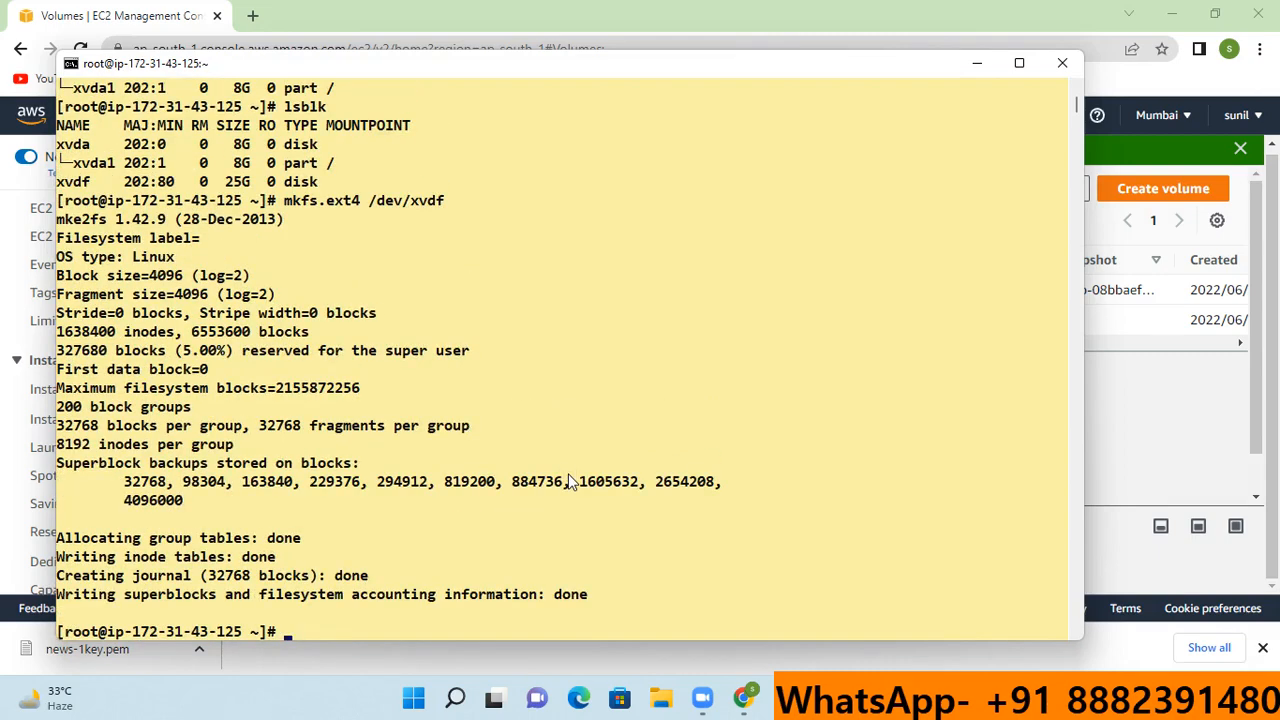
# - Run blkid and check the UUID and file system type of /dev/xvdf
pyautogui.write('blkid')
pyautogui.press('Return')
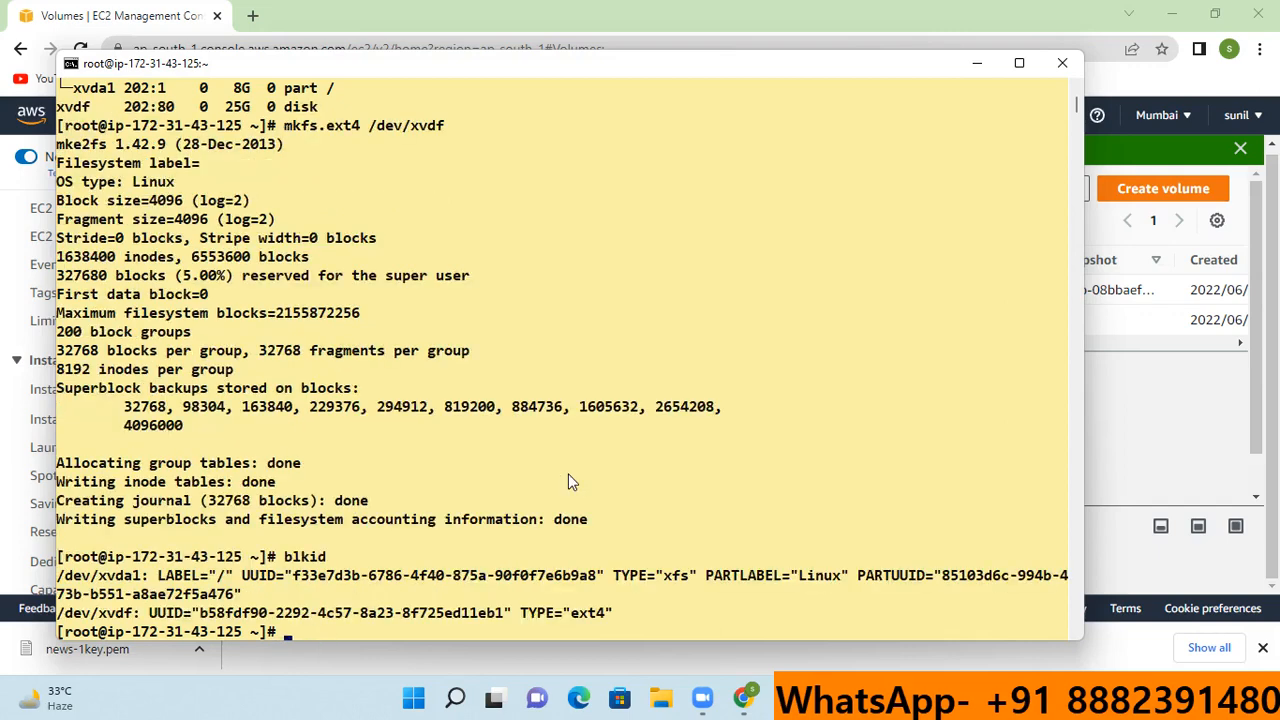
pyautogui.scroll(-1, 568, 482)
pyautogui.moveTo(638, 554); pyautogui.dragTo(62, 552)
pyautogui.click(365, 500)
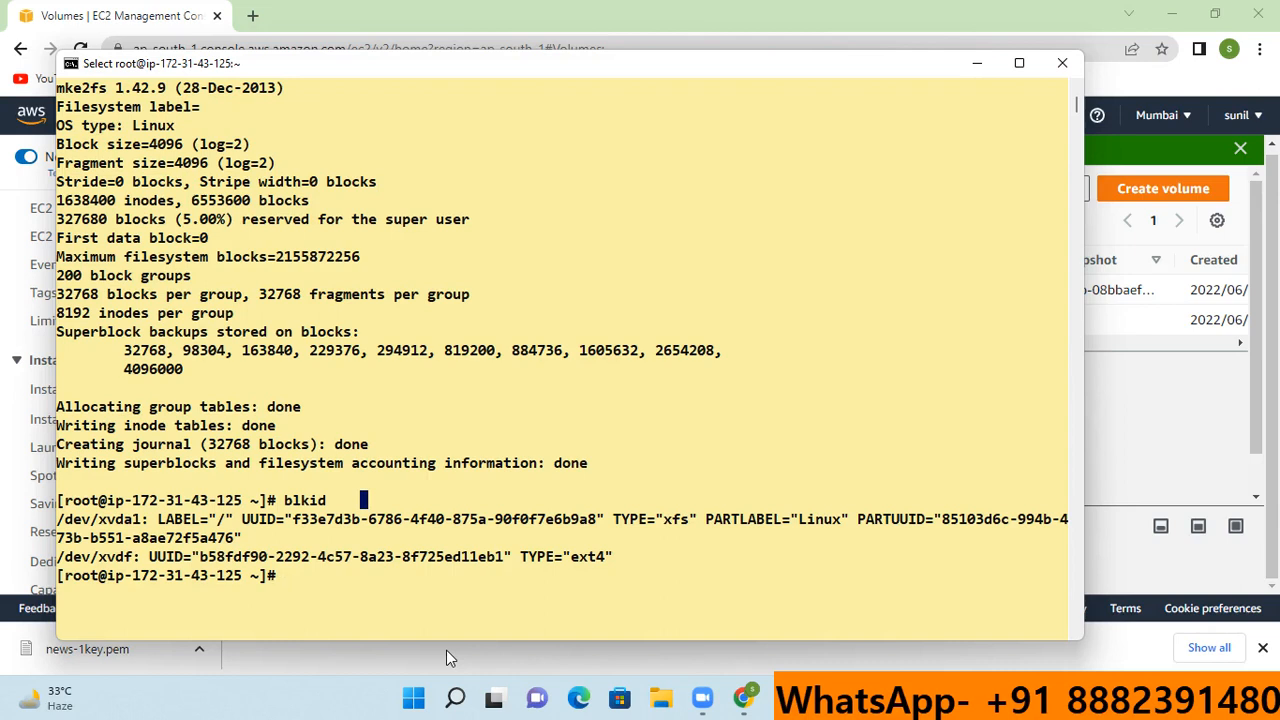
# - Create the directory /tata and mount /dev/xvdf on it
pyautogui.write('m')
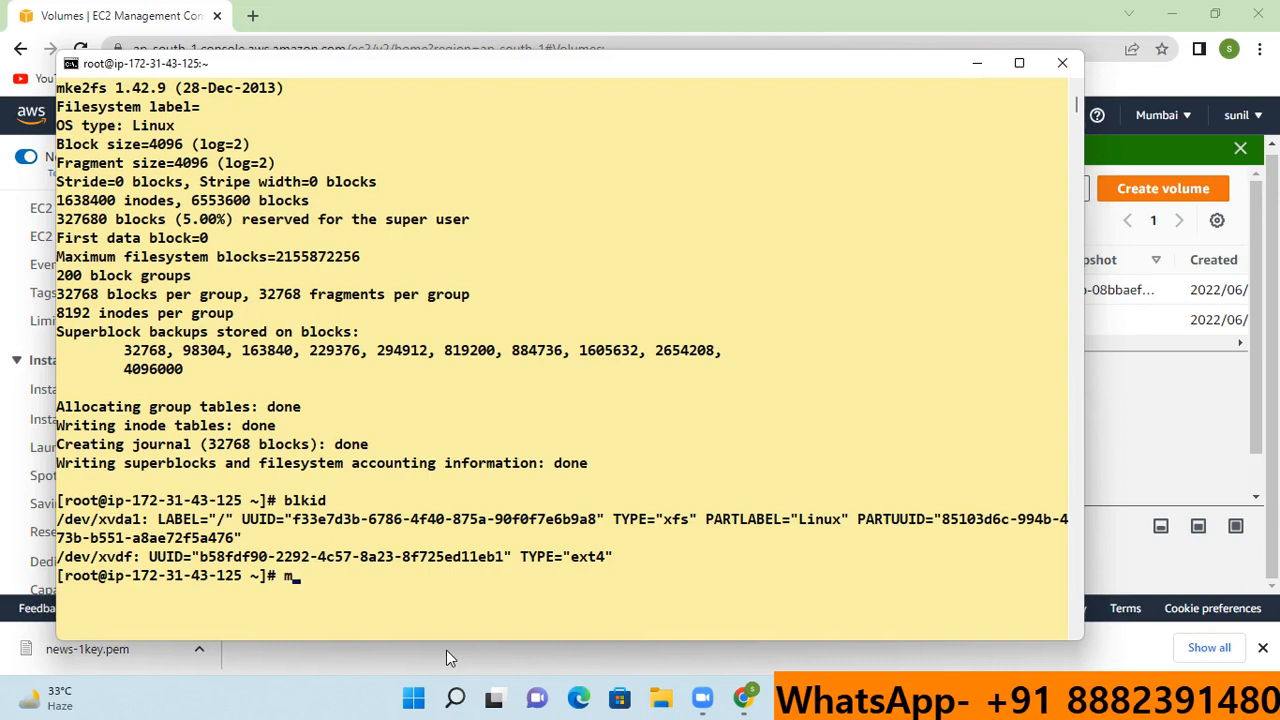
pyautogui.write('kdir /tata')
pyautogui.press('Return')
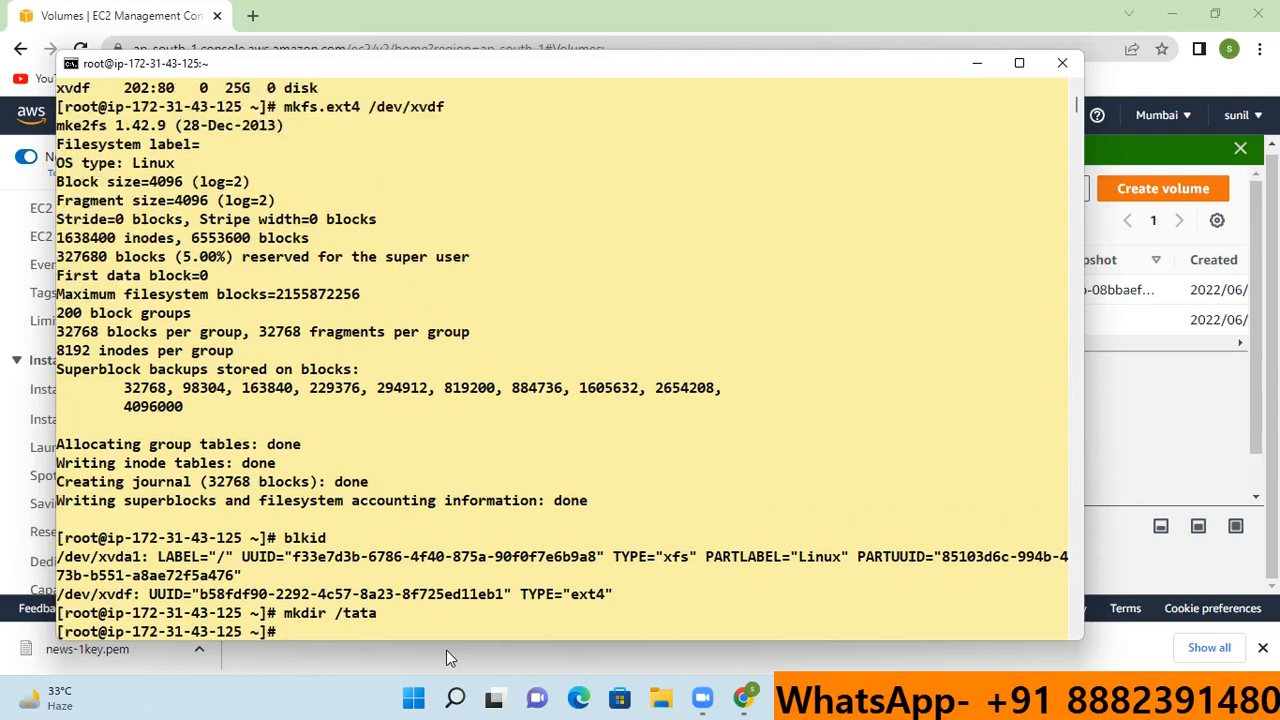
pyautogui.write('mount /dev/xv')
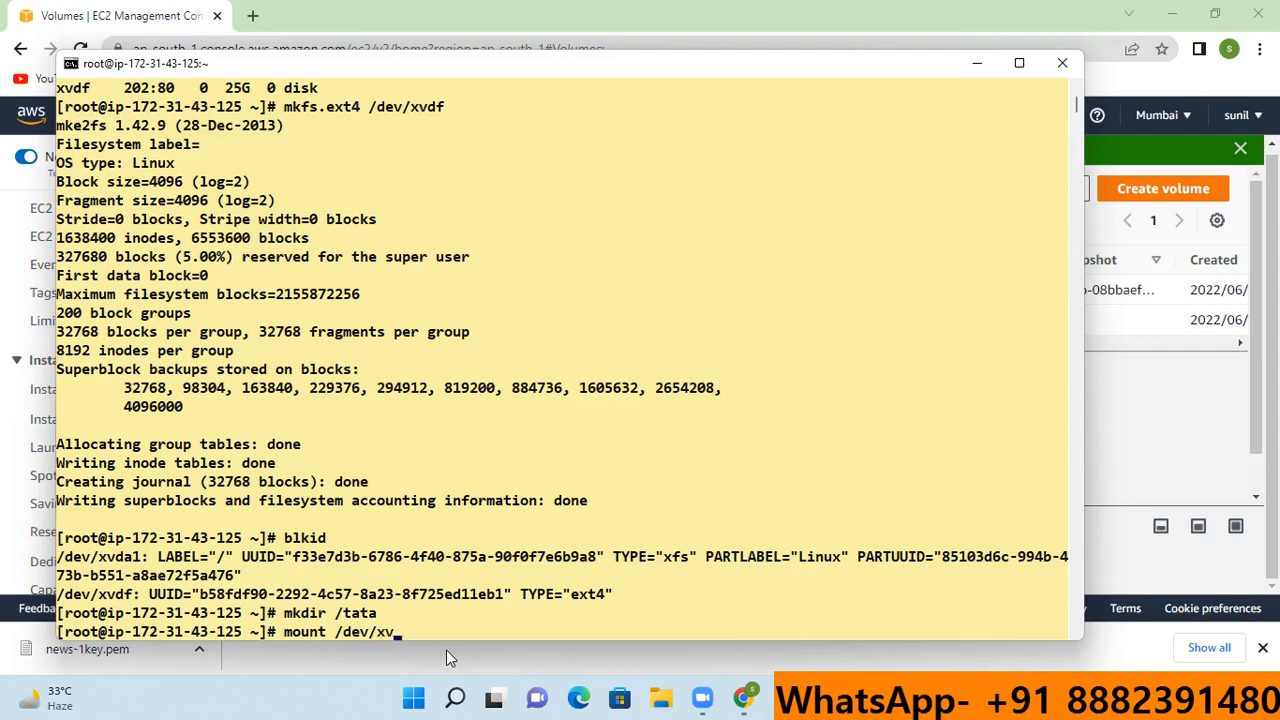
pyautogui.write('df /tata/')
pyautogui.press('Return')
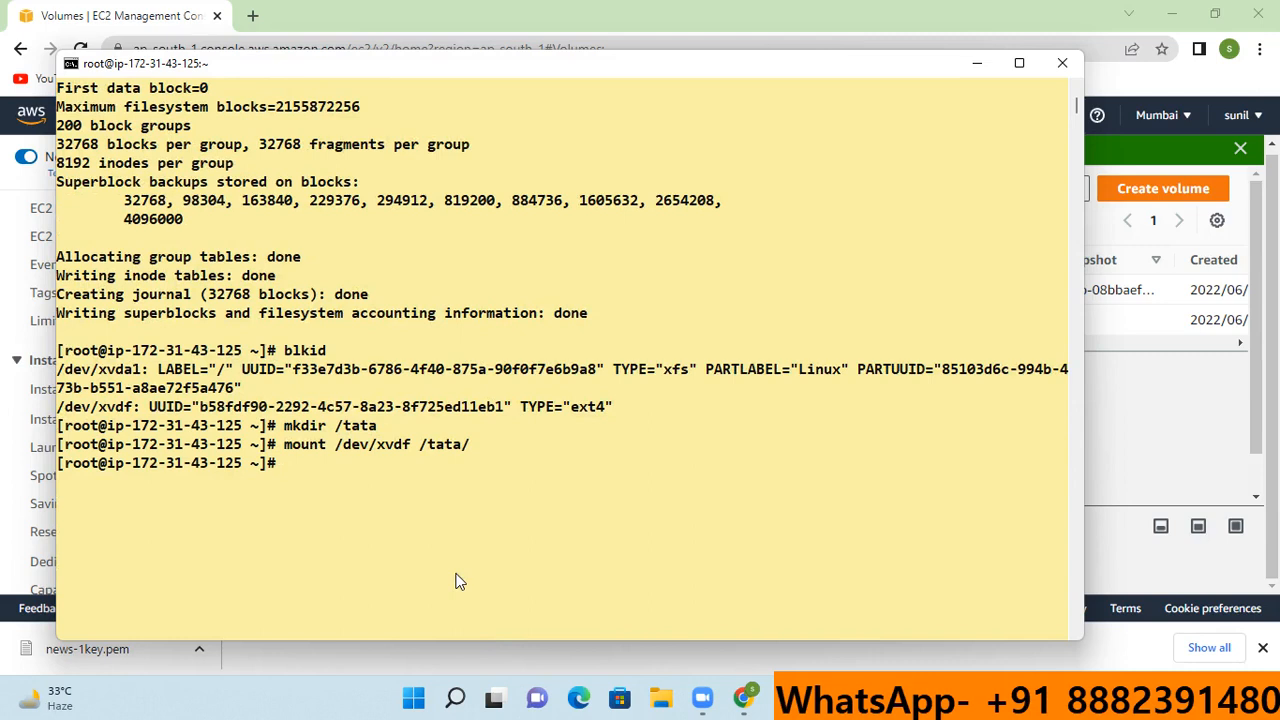
# - Run df -h and examine the /dev/xvdf line mounted on /tata
pyautogui.write('df -h')
pyautogui.press('Return')
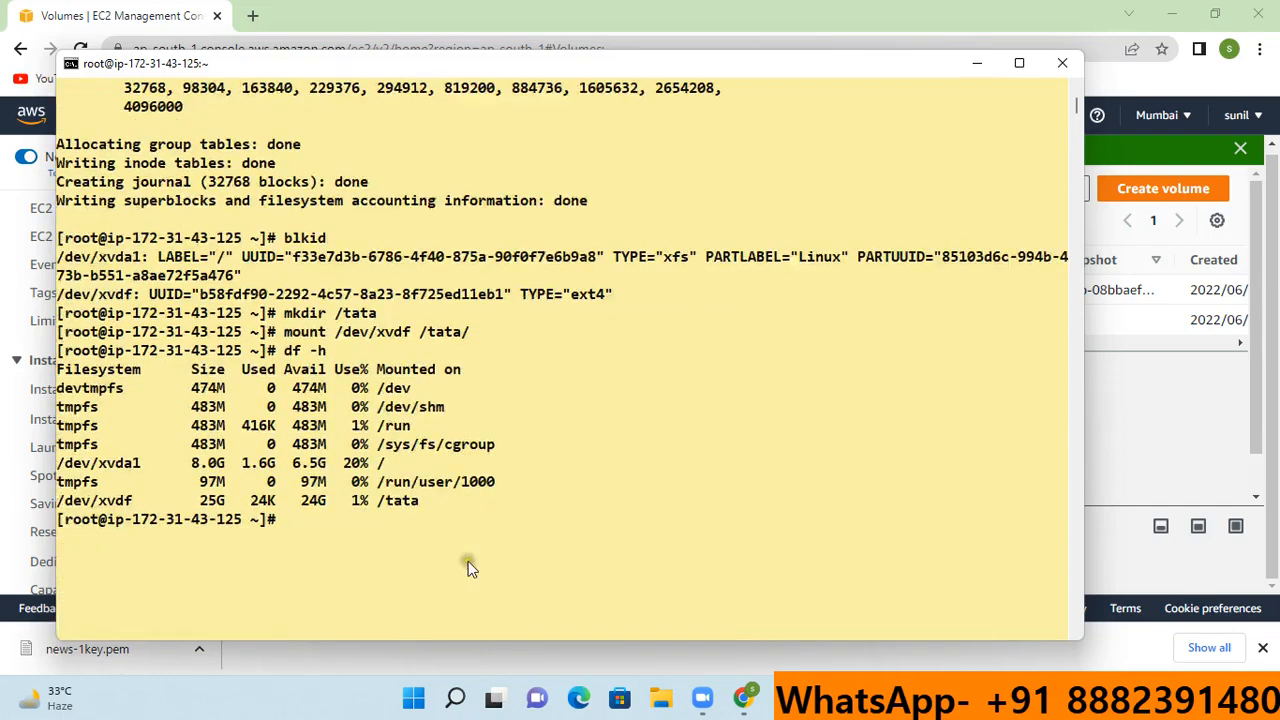
pyautogui.moveTo(435, 512); pyautogui.dragTo(45, 510)
pyautogui.click(337, 572)
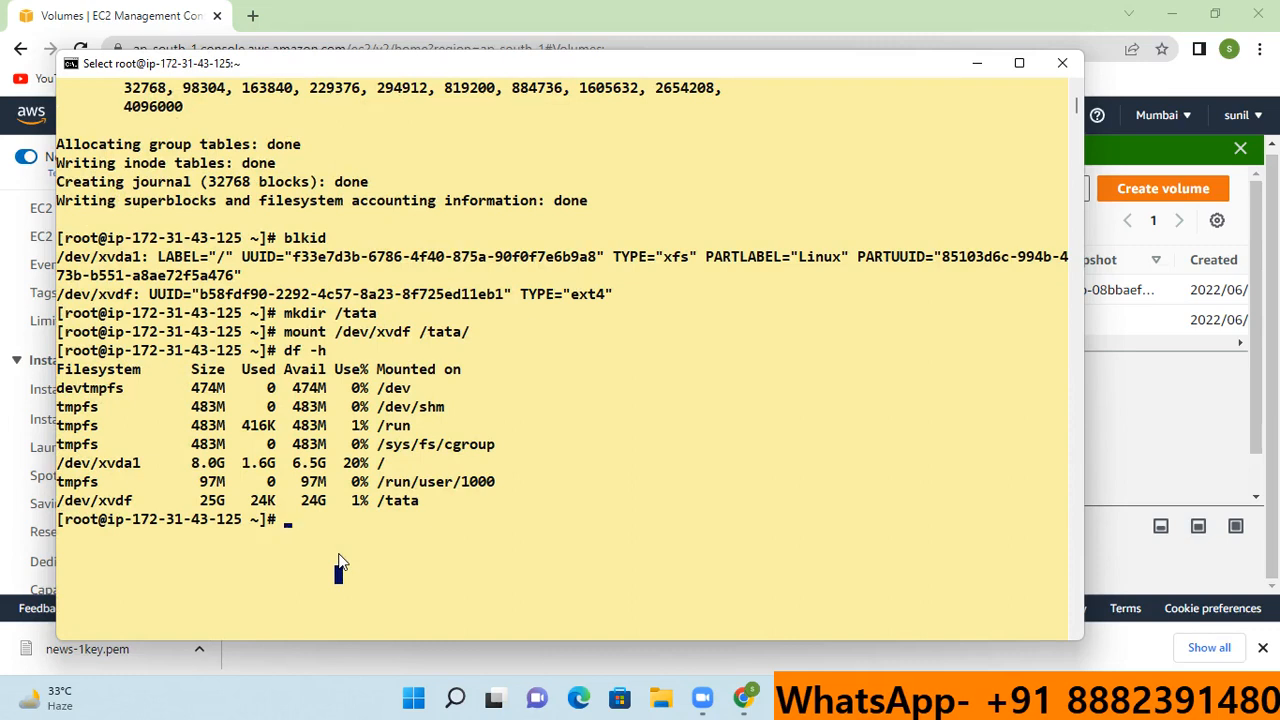
# - Open /etc/fstab in vim and start a new line below the existing UUID entry in insert mode
pyautogui.write('vi')
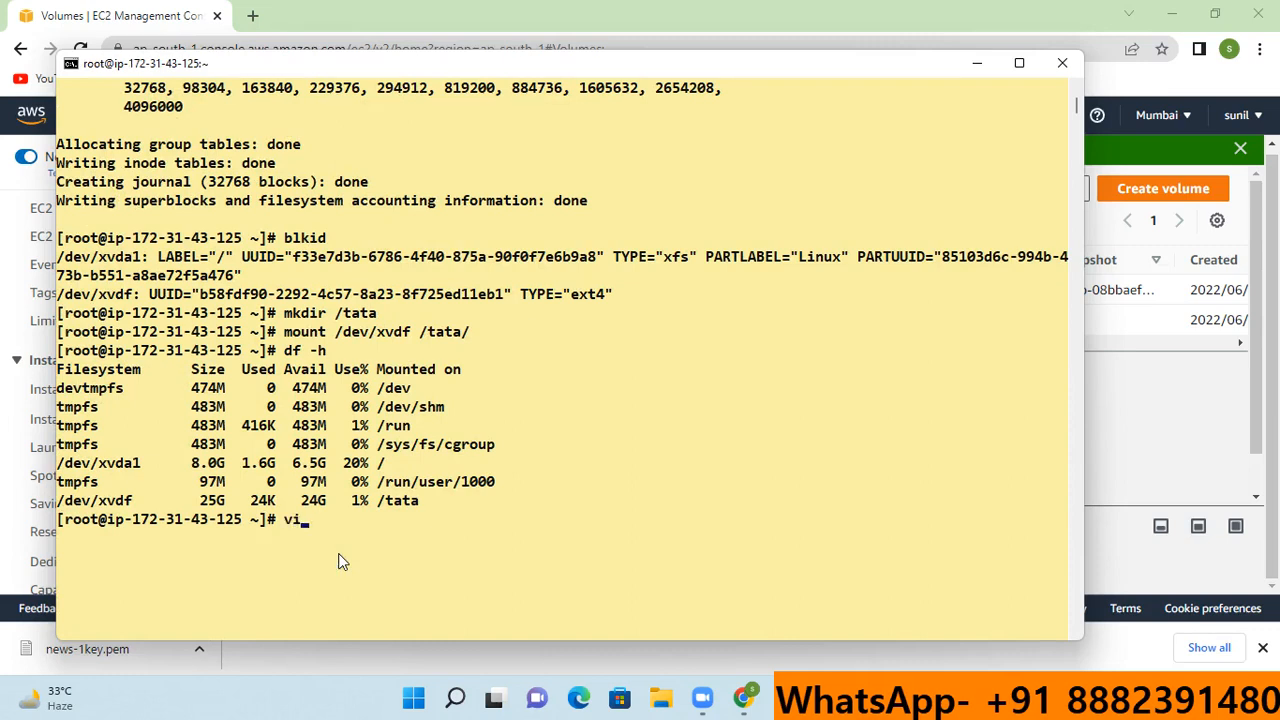
pyautogui.write('m /etc/fstab')
pyautogui.press('Return')
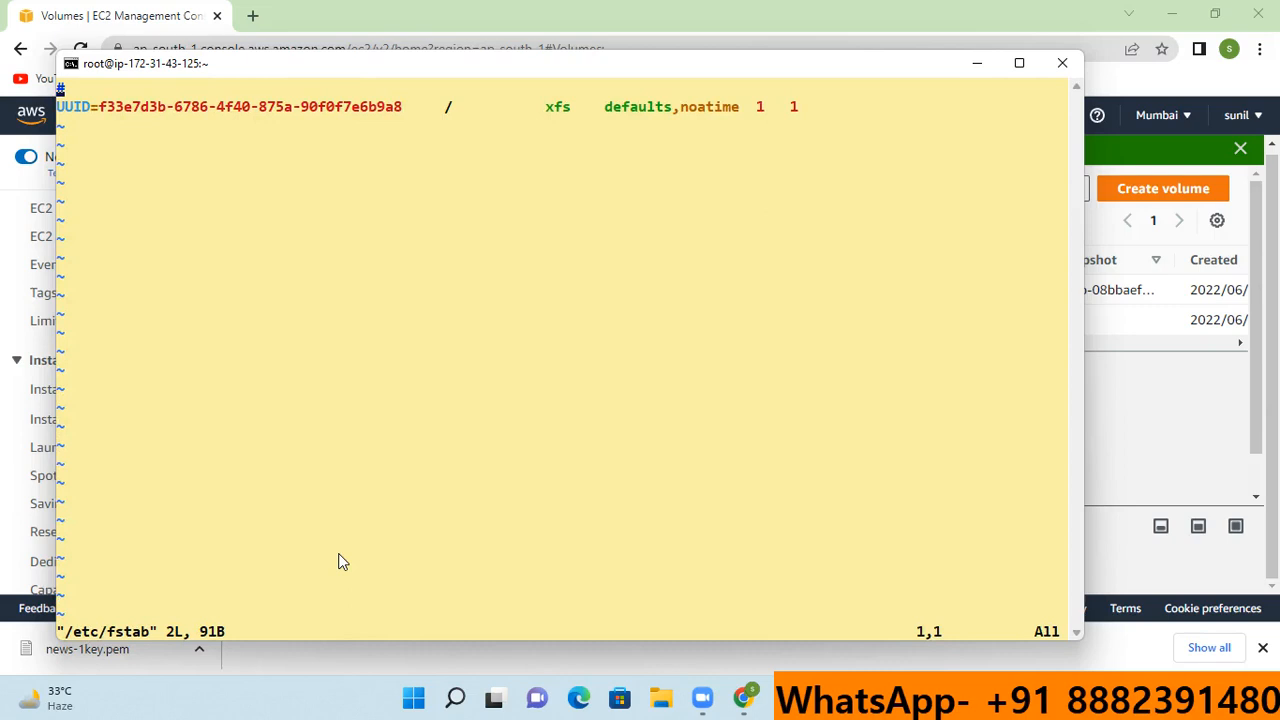
pyautogui.press('i')
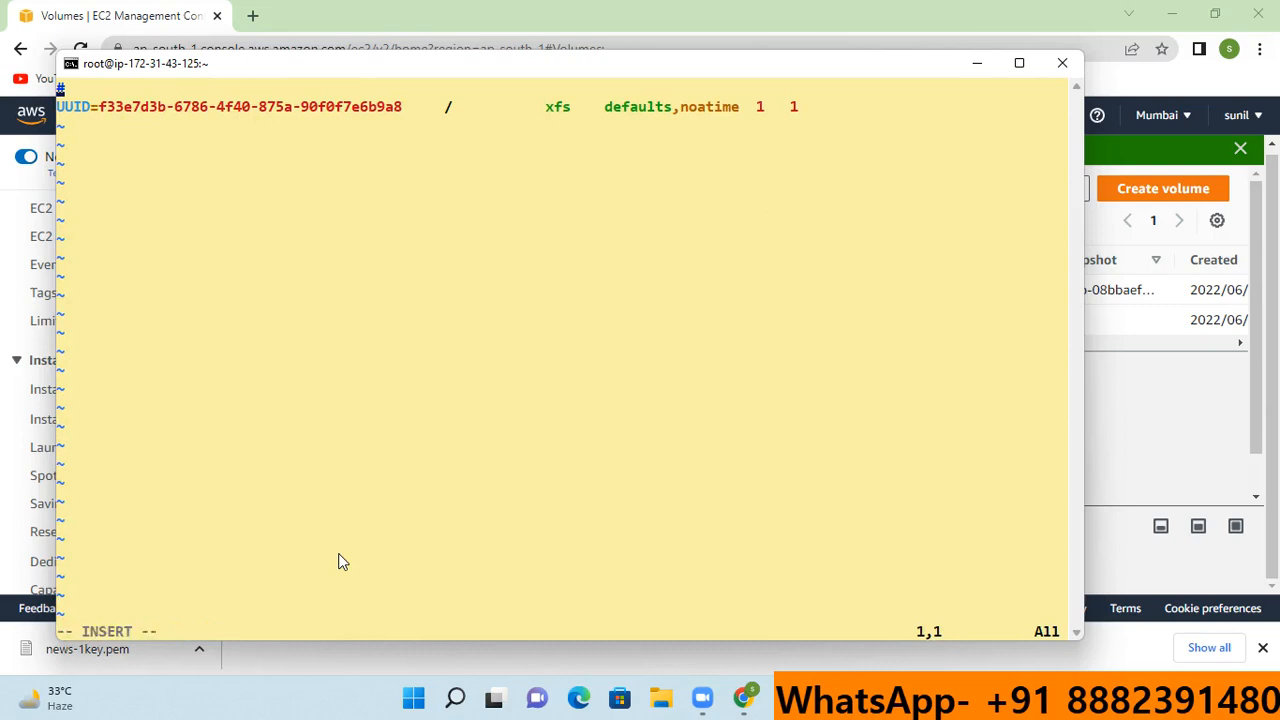
pyautogui.click(346, 194)
pyautogui.press('Down')
pyautogui.press('Right')
pyautogui.press('Right')
pyautogui.press('Right')
pyautogui.press('Right')
pyautogui.press('Right')
pyautogui.press('Right')
pyautogui.press('Right')
pyautogui.press('Right')
pyautogui.press('Right')
pyautogui.press('Right')
pyautogui.press('Right')
pyautogui.press('Right')
pyautogui.press('Right')
pyautogui.press('Right')
pyautogui.press('Right')
pyautogui.press('Right')
pyautogui.press('Right')
pyautogui.press('Right')
pyautogui.press('Right')
pyautogui.press('Right')
pyautogui.press('Right')
pyautogui.press('Right')
pyautogui.press('Right')
pyautogui.press('Right')
pyautogui.press('Right')
pyautogui.press('Right')
pyautogui.press('Right')
pyautogui.press('Right')
pyautogui.press('Right')
pyautogui.press('Right')
pyautogui.press('Right')
pyautogui.press('Right')
pyautogui.press('Right')
pyautogui.press('Right')
pyautogui.press('Right')
pyautogui.press('Right')
pyautogui.press('Right')
pyautogui.press('Right')
pyautogui.press('Right')
pyautogui.press('Right')
pyautogui.press('Return')
# - Add the fstab entry "/dev/xvdf /tata xfs defaults 0 0", then save the file and quit vim
pyautogui.write('/dev/')
pyautogui.write('xvdf ')
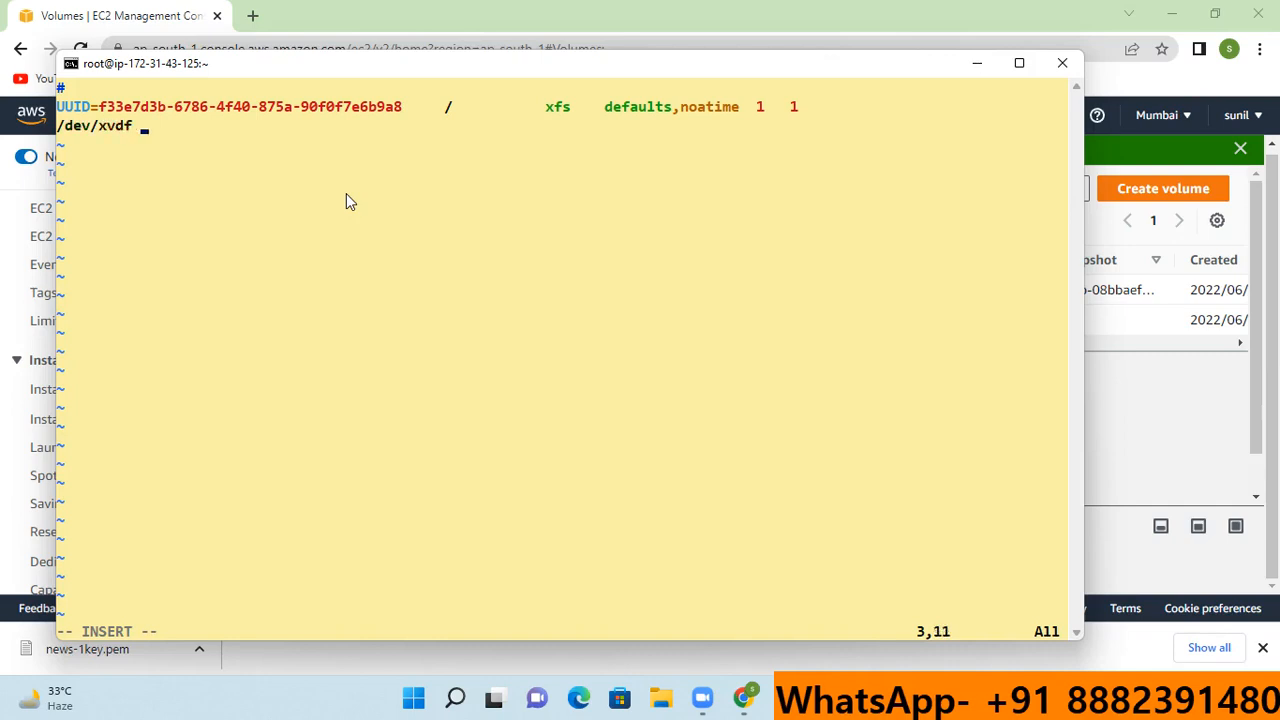
pyautogui.write(' /tata   xfs   default')
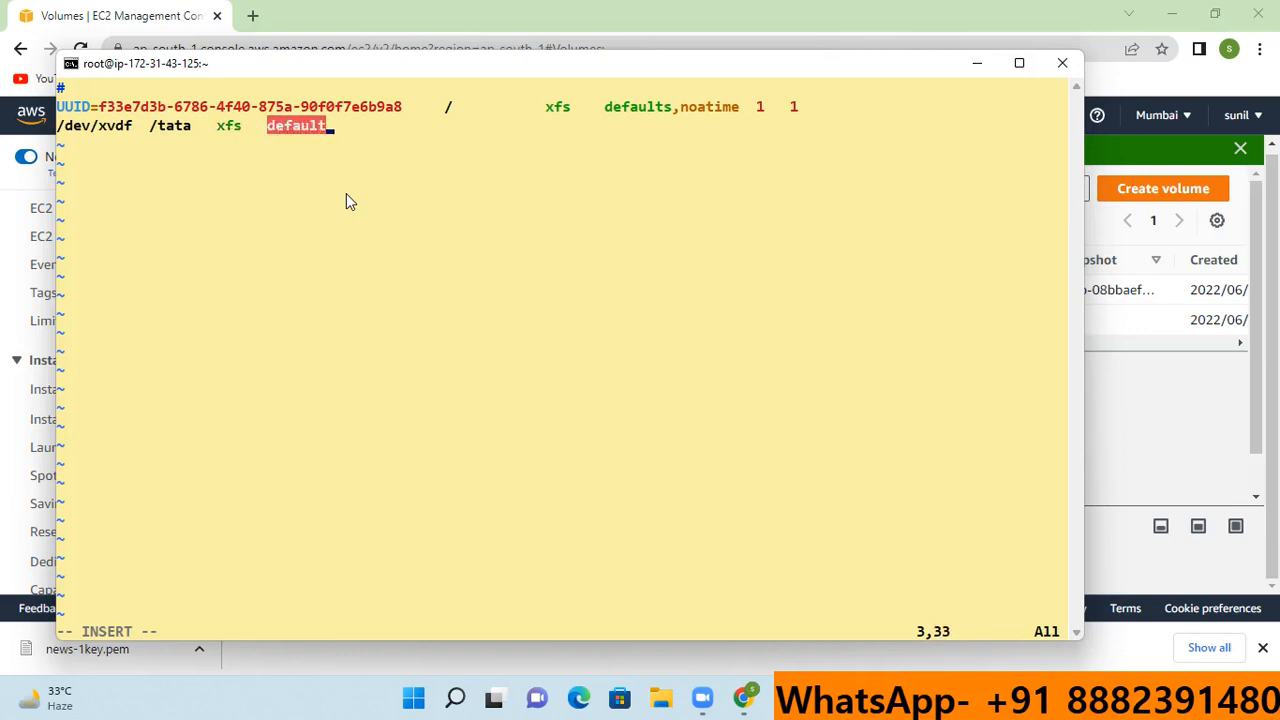
pyautogui.write('s  0  0')
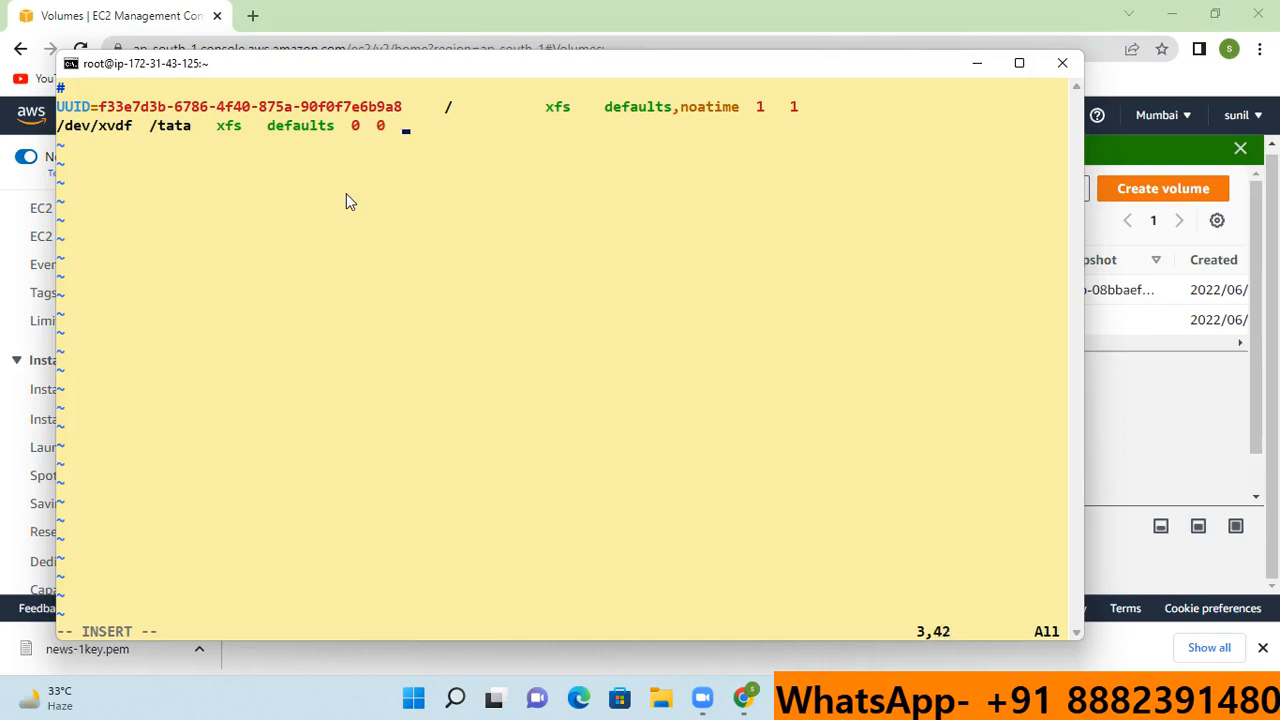
pyautogui.press('Escape')
pyautogui.write(':')
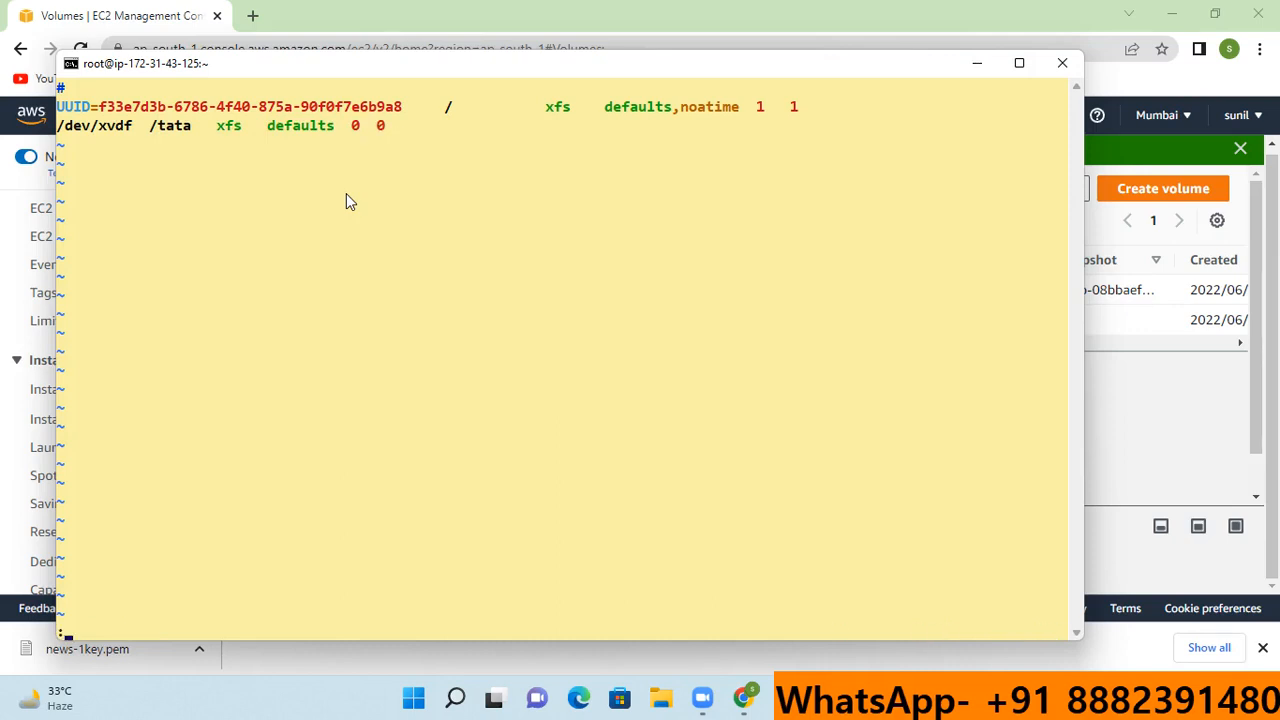
pyautogui.write('wq!')
pyautogui.press('Return')
pyautogui.press('Return')
pyautogui.press('Return')
pyautogui.press('Return')
pyautogui.press('Return')
pyautogui.press('Return')
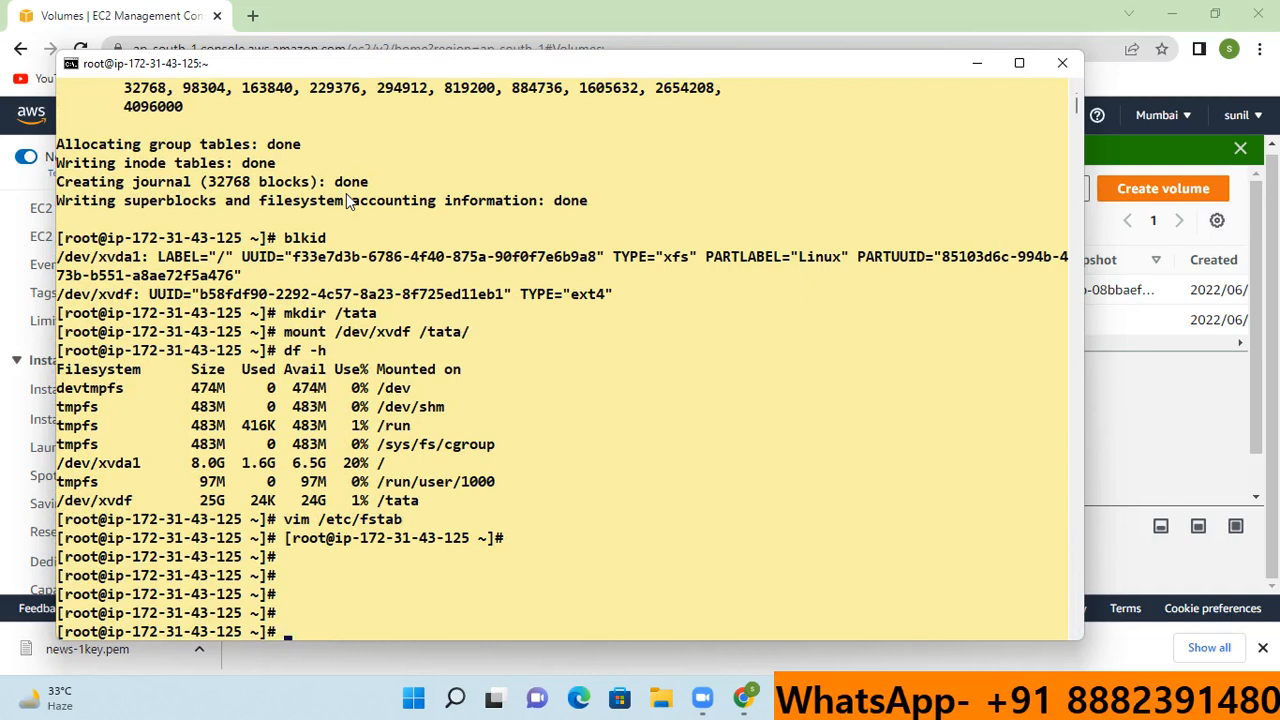
# - Mount all fstab entries with mount -a and check the mounted file systems with df -h
pyautogui.write('mount -a')
pyautogui.press('Return')
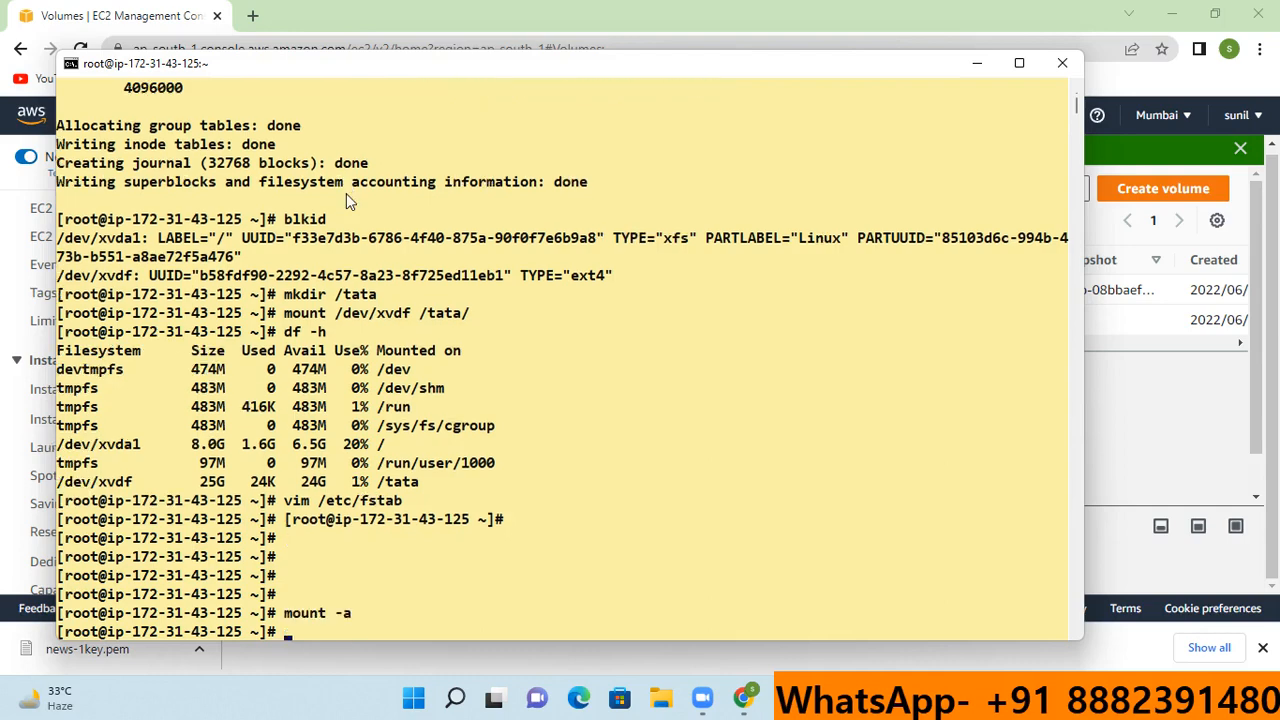
pyautogui.write('df -h')
pyautogui.press('Return')
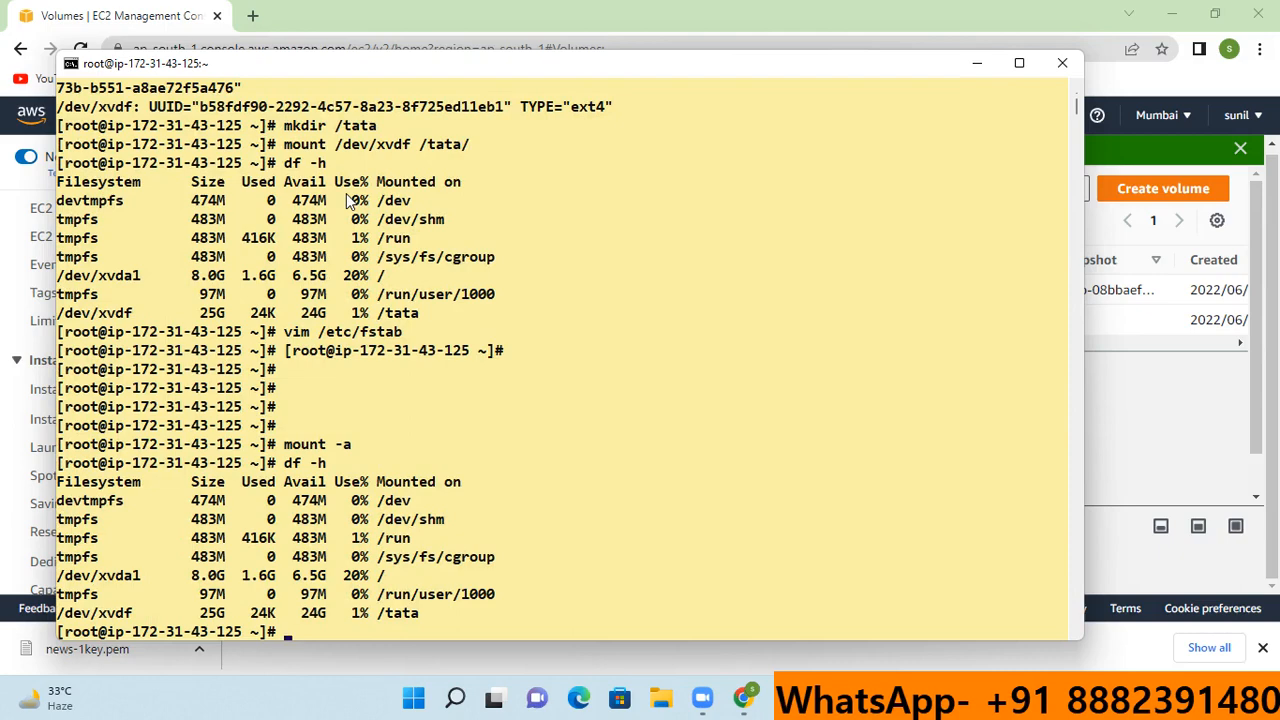
# - Change into /tata, create text files numbered {1..30} with touch, and list the directory's contents
pyautogui.write('cd /tata/')
pyautogui.press('Return')
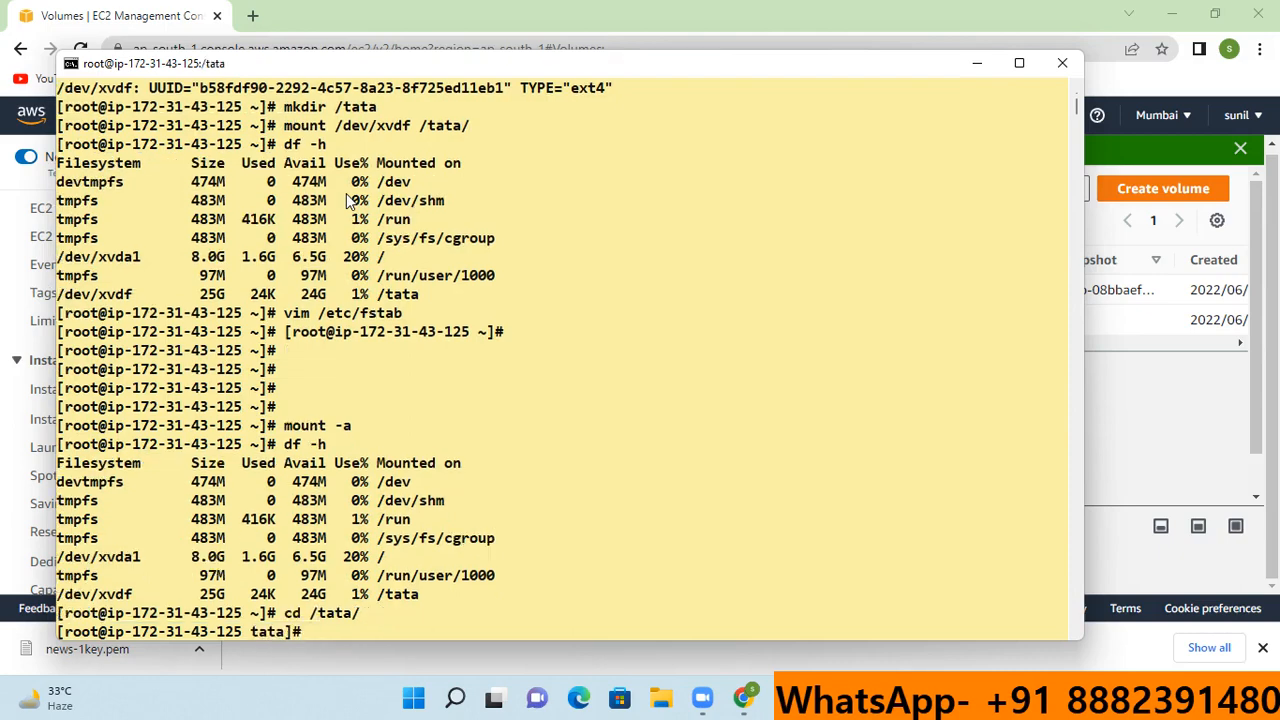
pyautogui.write('touch sunil.txt')
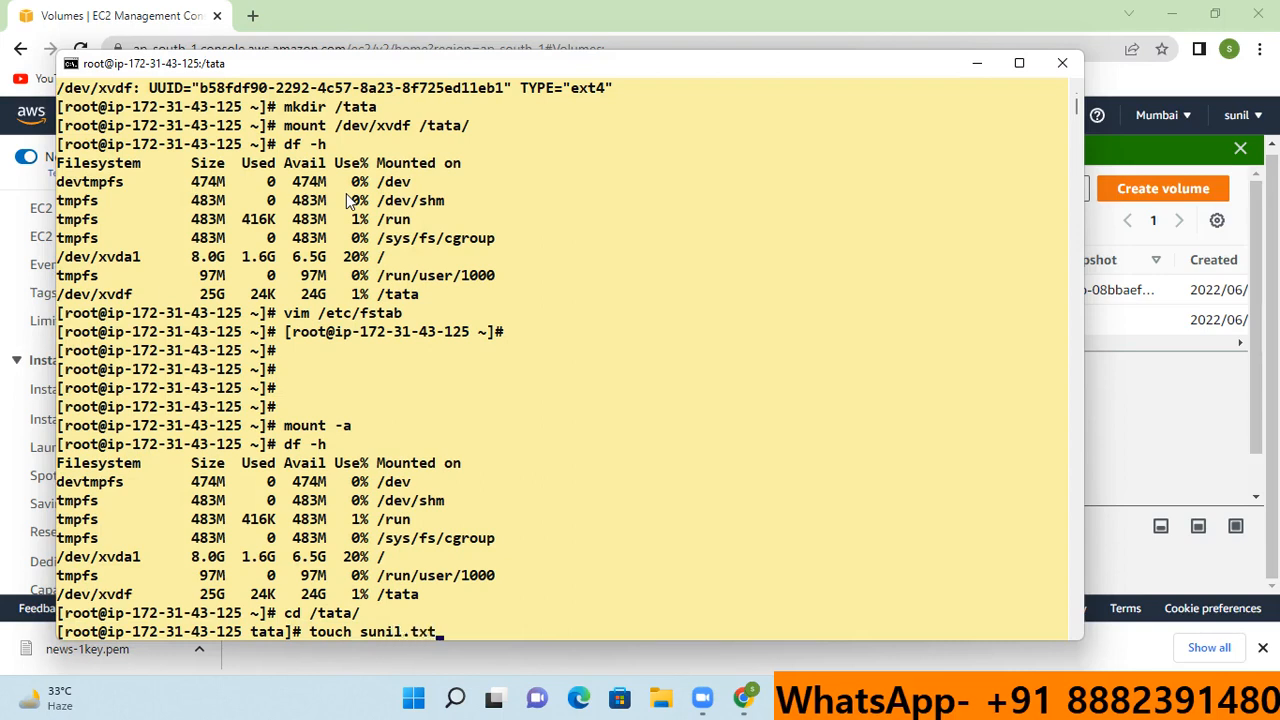
pyautogui.write('{1..30}')
pyautogui.press('Return')
pyautogui.write('ls')
pyautogui.press('Return')
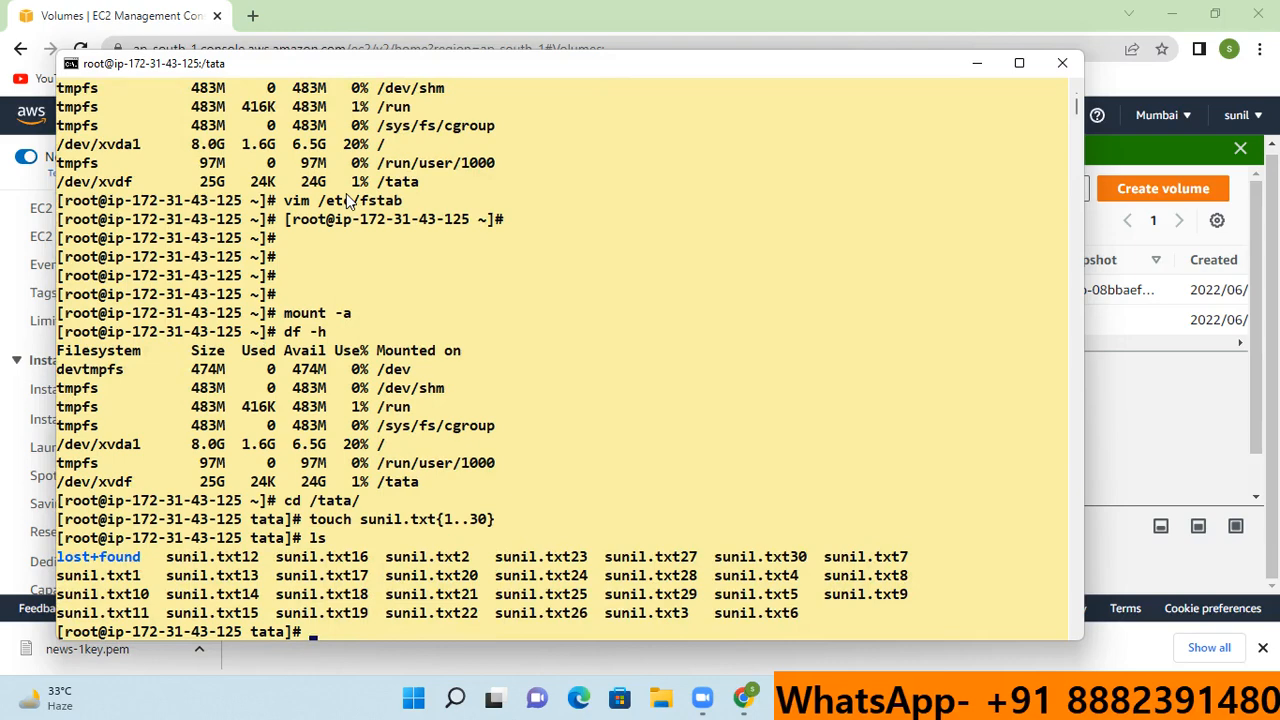
# - Switch to the Paint diagram and draw an orange rectangle about 133 × 252 px beside the red volume box
pyautogui.click(977, 64)
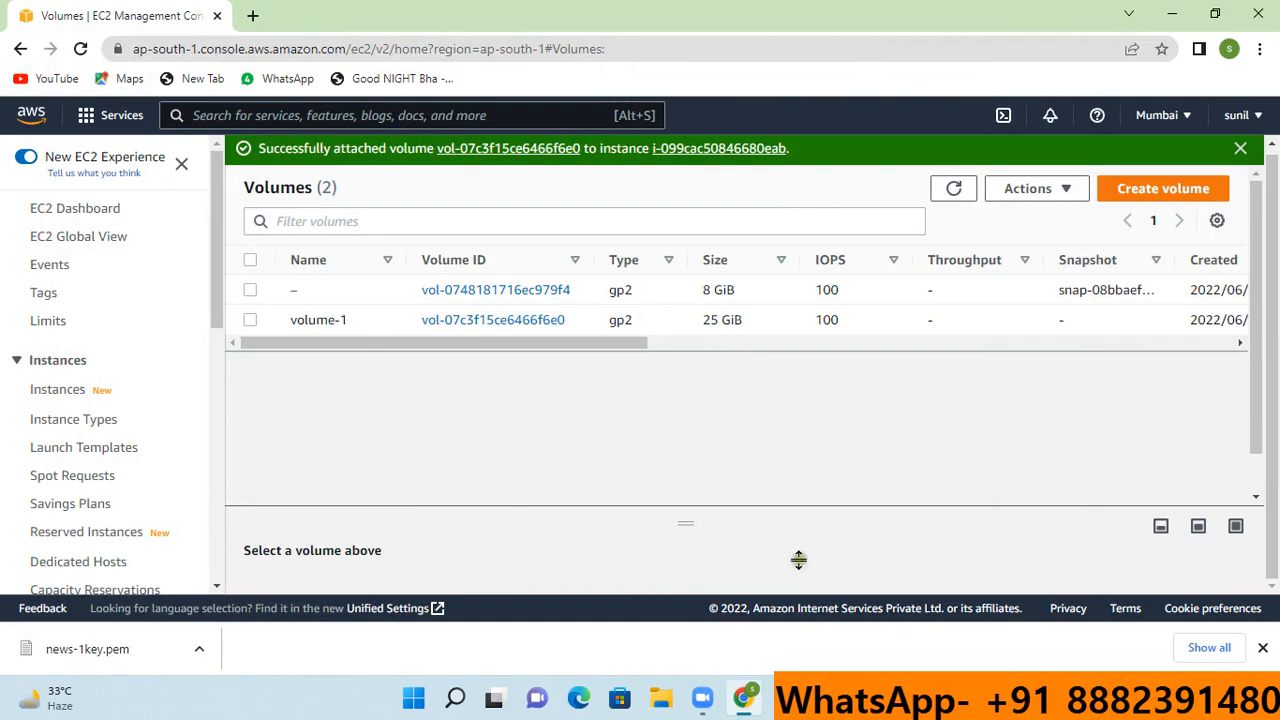
pyautogui.click(785, 699)
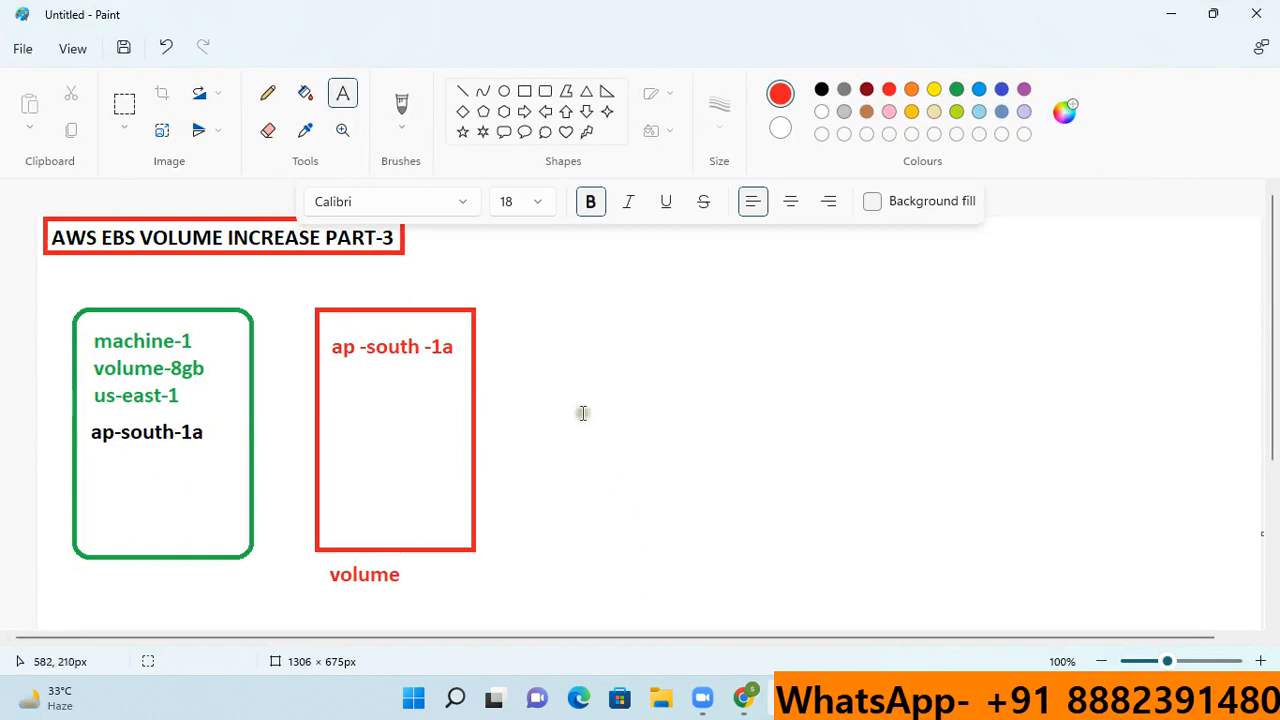
pyautogui.click(524, 91)
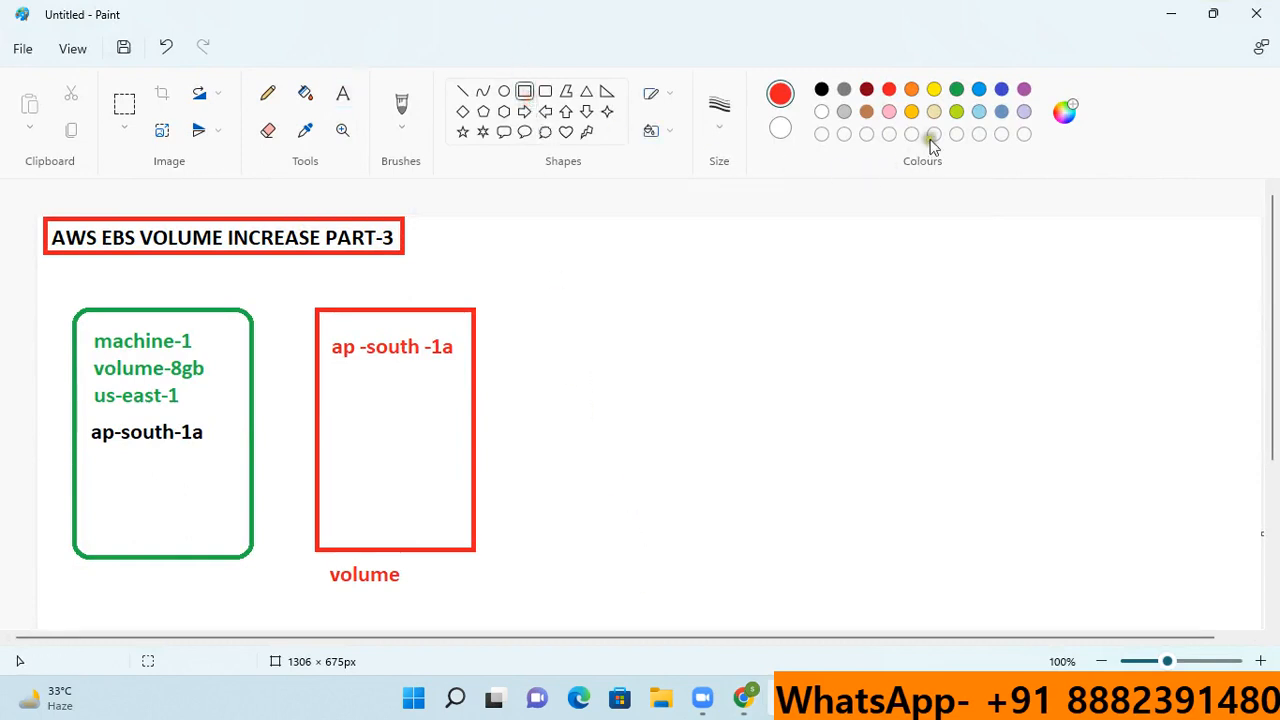
pyautogui.click(956, 89)
pyautogui.moveTo(521, 310); pyautogui.dragTo(648, 546)
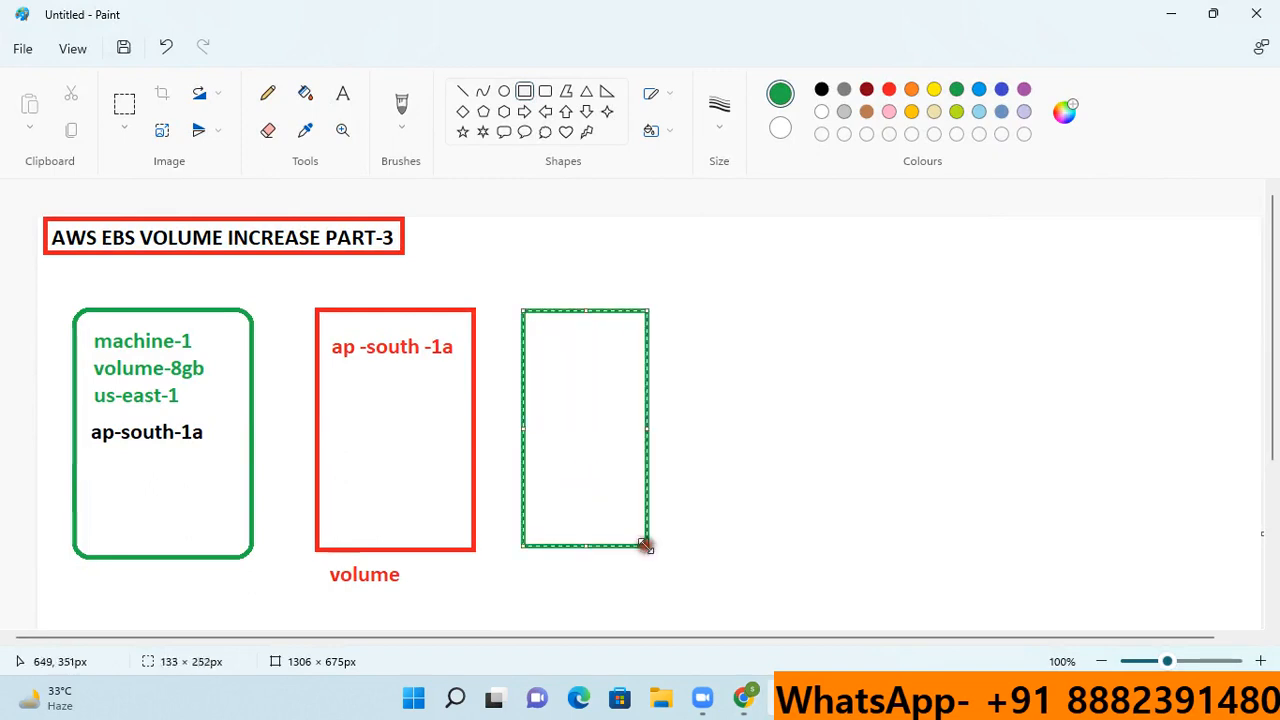
pyautogui.click(914, 91)
pyautogui.click(878, 432)
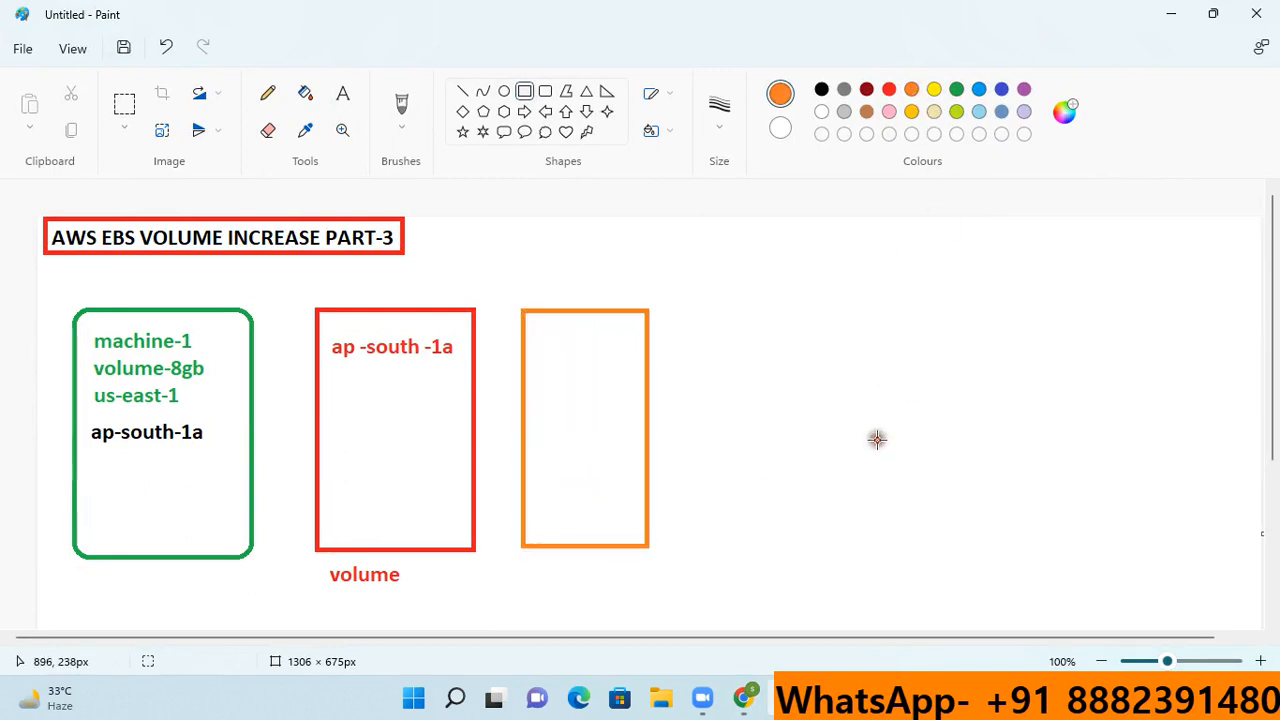
# - Add the orange text "30Gb" inside the red volume box, below "ap -south -1a"
pyautogui.click(343, 93)
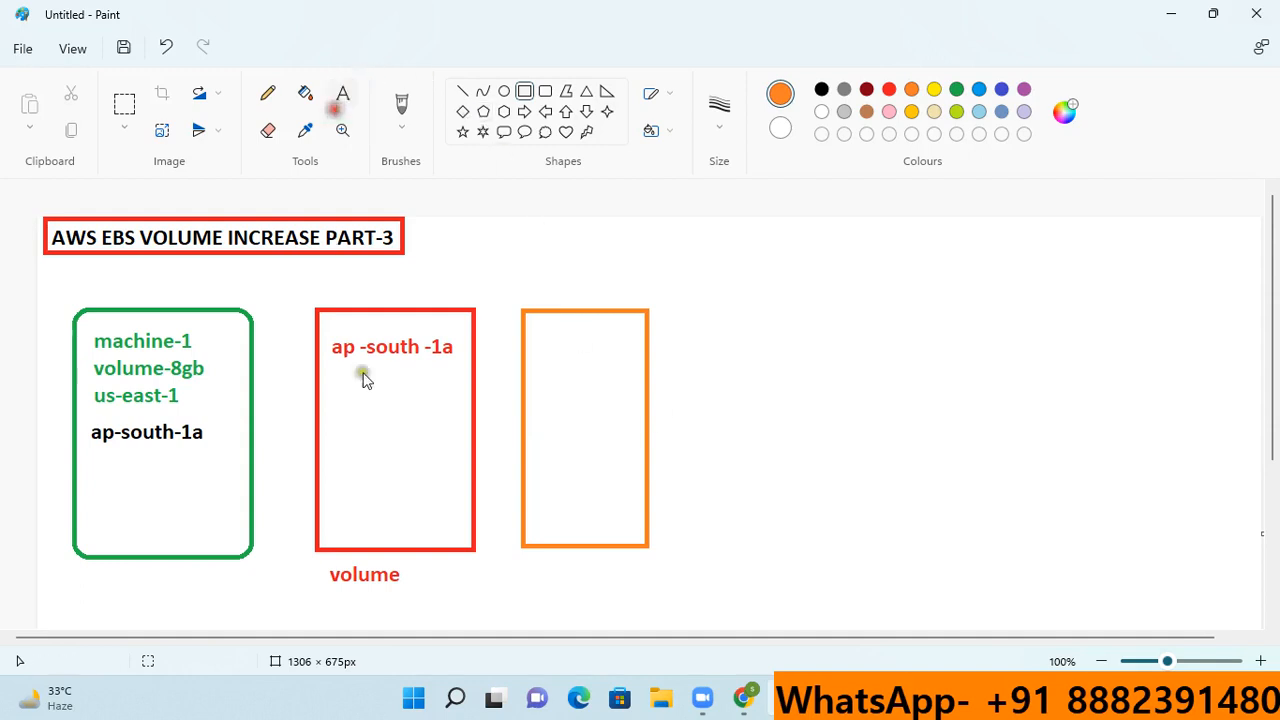
pyautogui.moveTo(337, 392); pyautogui.dragTo(434, 423)
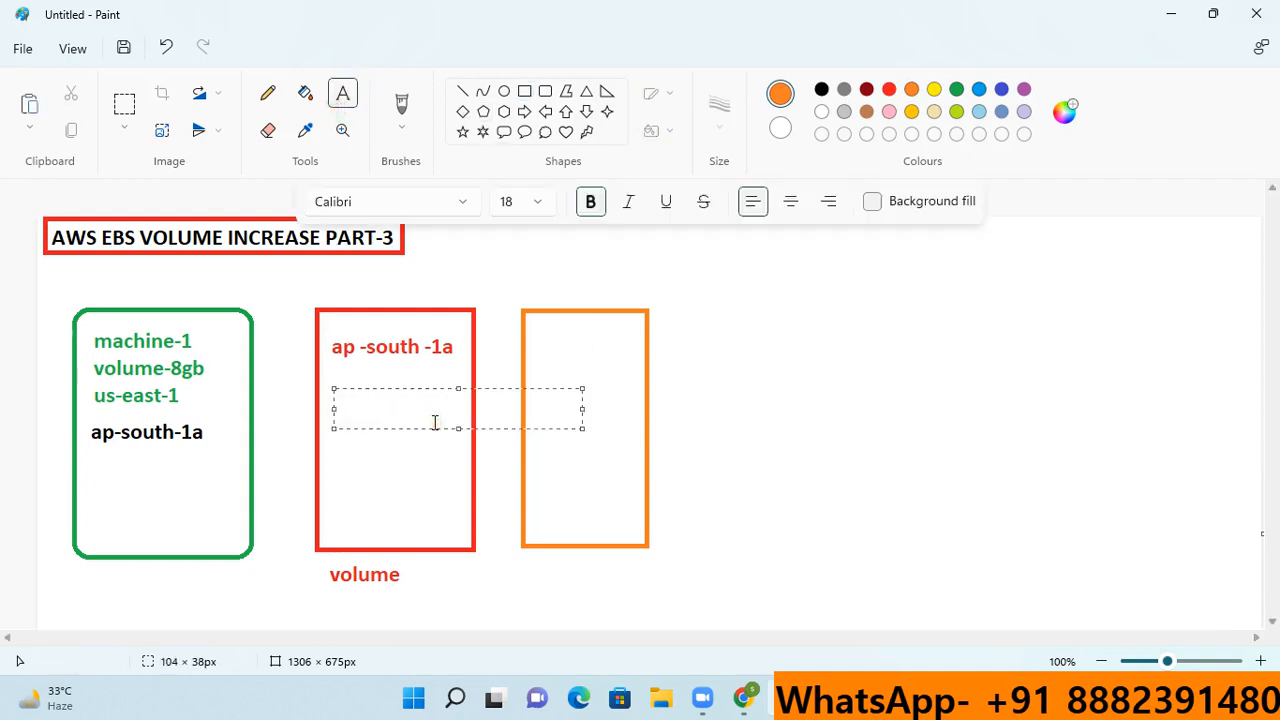
pyautogui.write('30Gb')
pyautogui.click(550, 372)
# - Label the orange rectangle with the text "increase" and, two lines below it, "35"
pyautogui.click(532, 328)
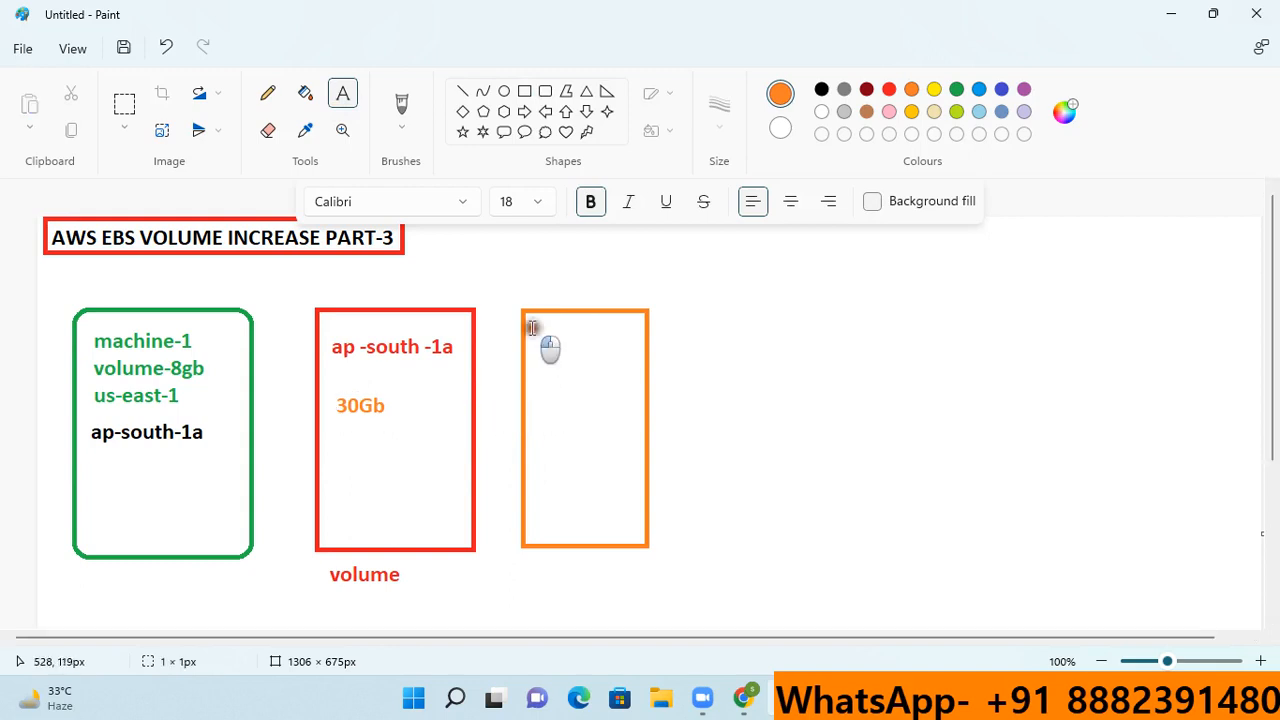
pyautogui.moveTo(532, 328); pyautogui.dragTo(642, 364)
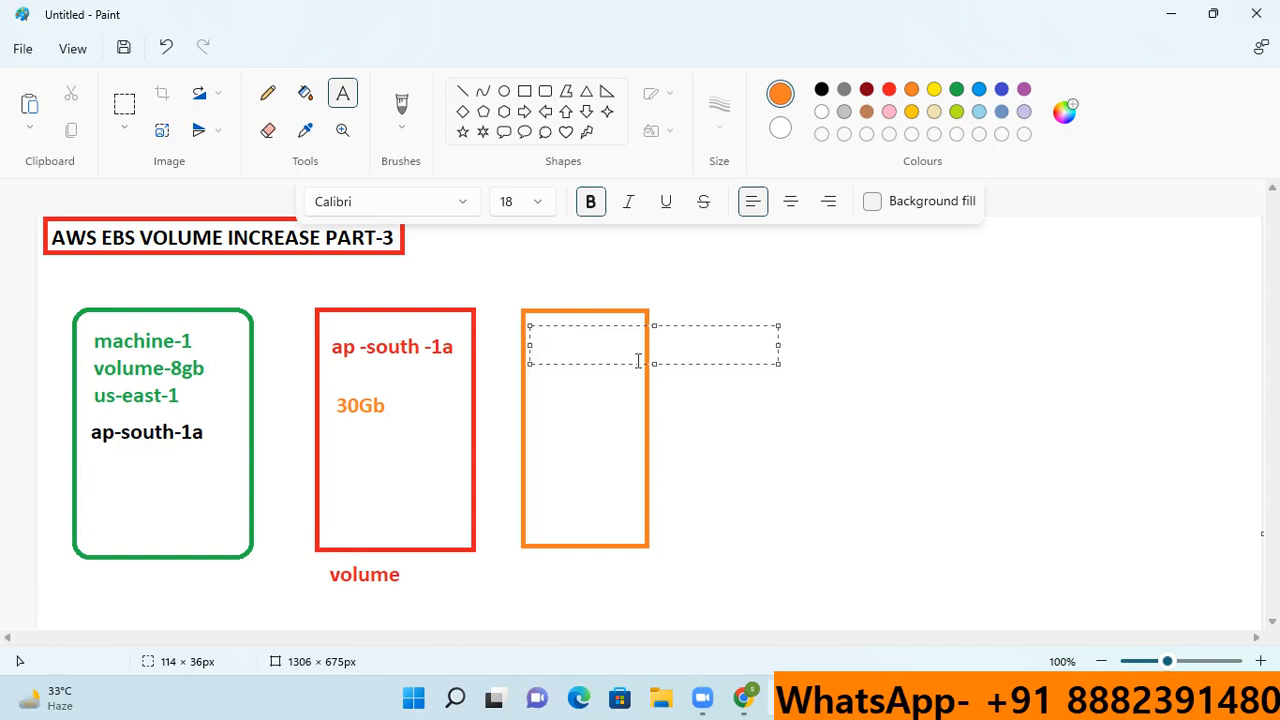
pyautogui.write('increase')
pyautogui.press('Return')
pyautogui.press('Return')
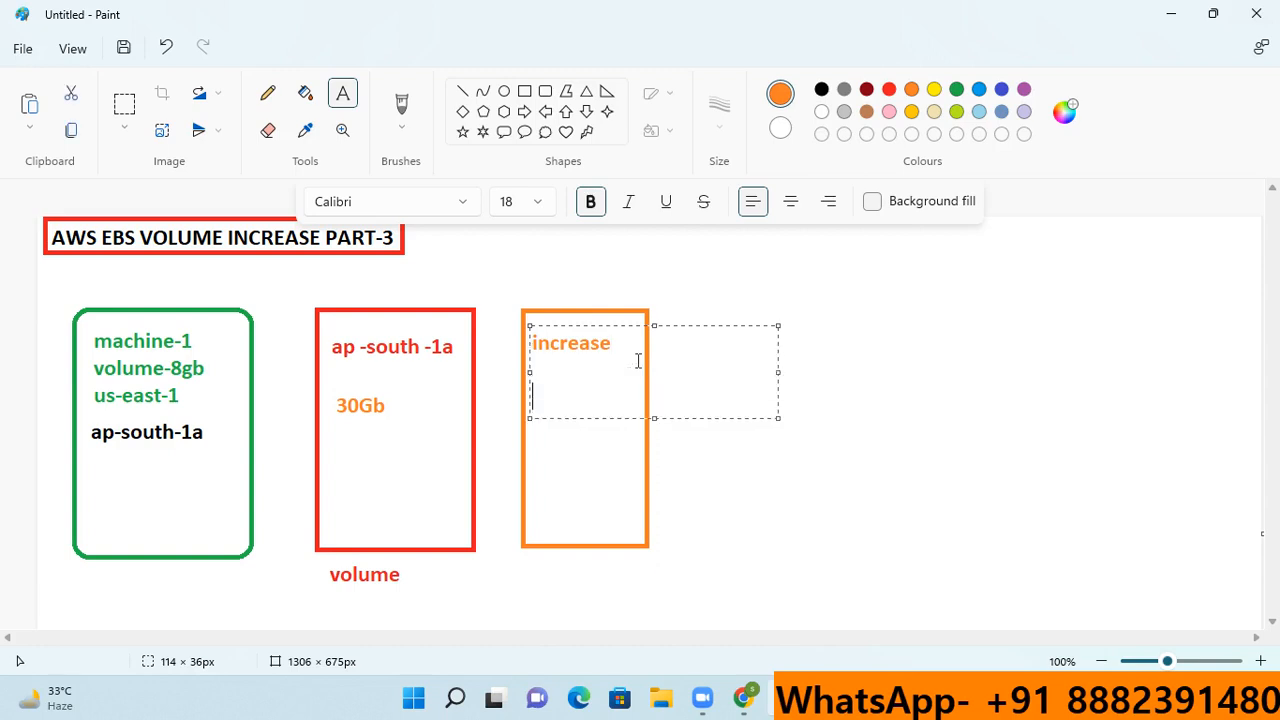
pyautogui.write('35')
pyautogui.click(814, 508)
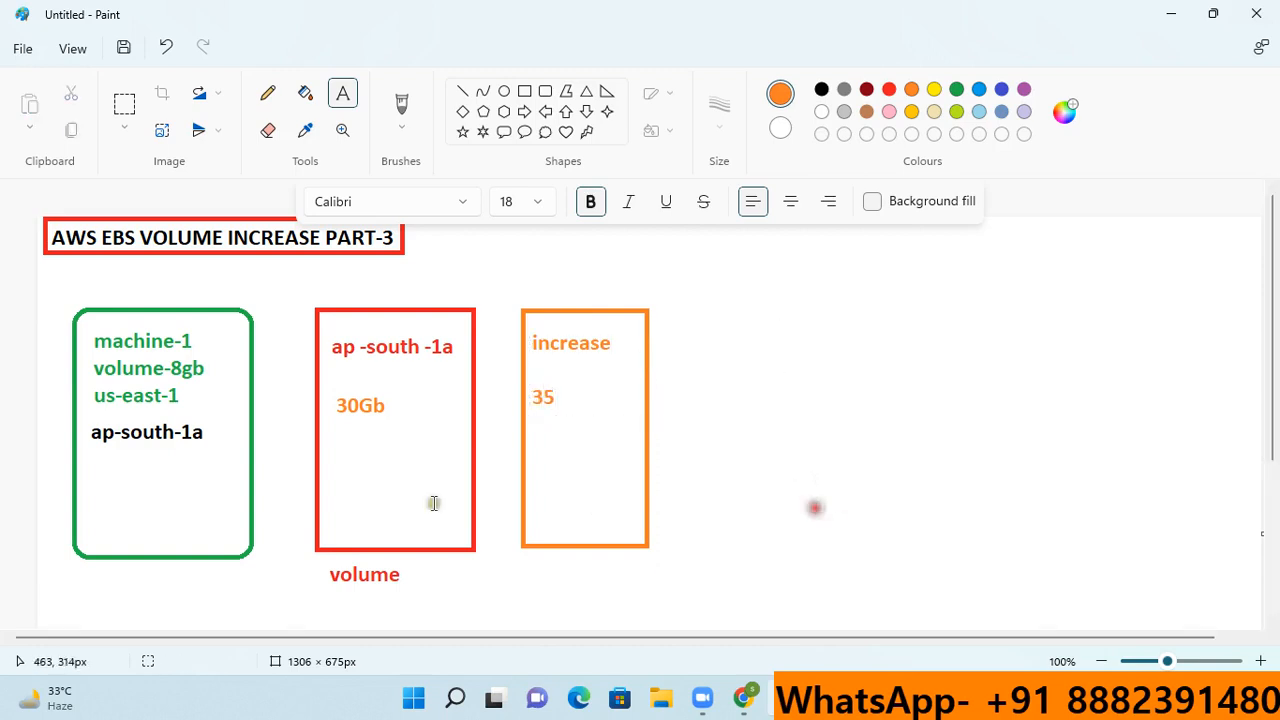
# - Add the orange text "25gb" below "30Gb" in the red volume box
pyautogui.click(346, 436)
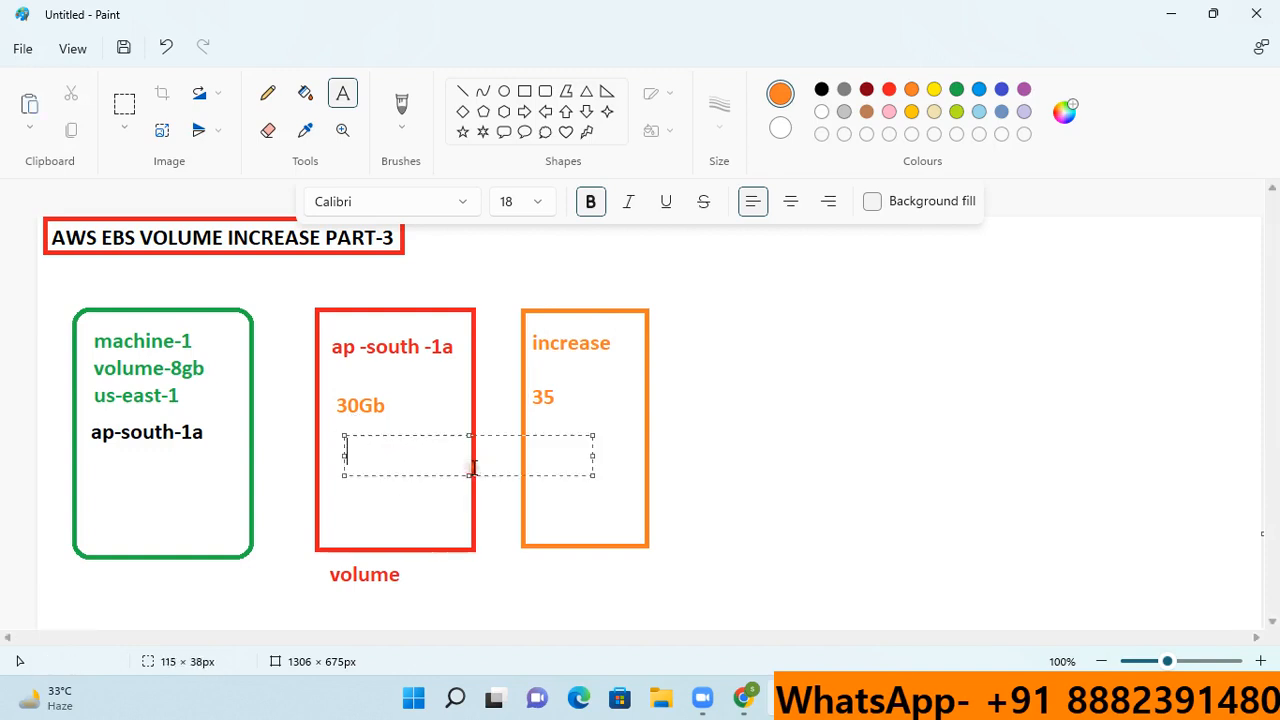
pyautogui.write('25gb')
pyautogui.click(678, 492)
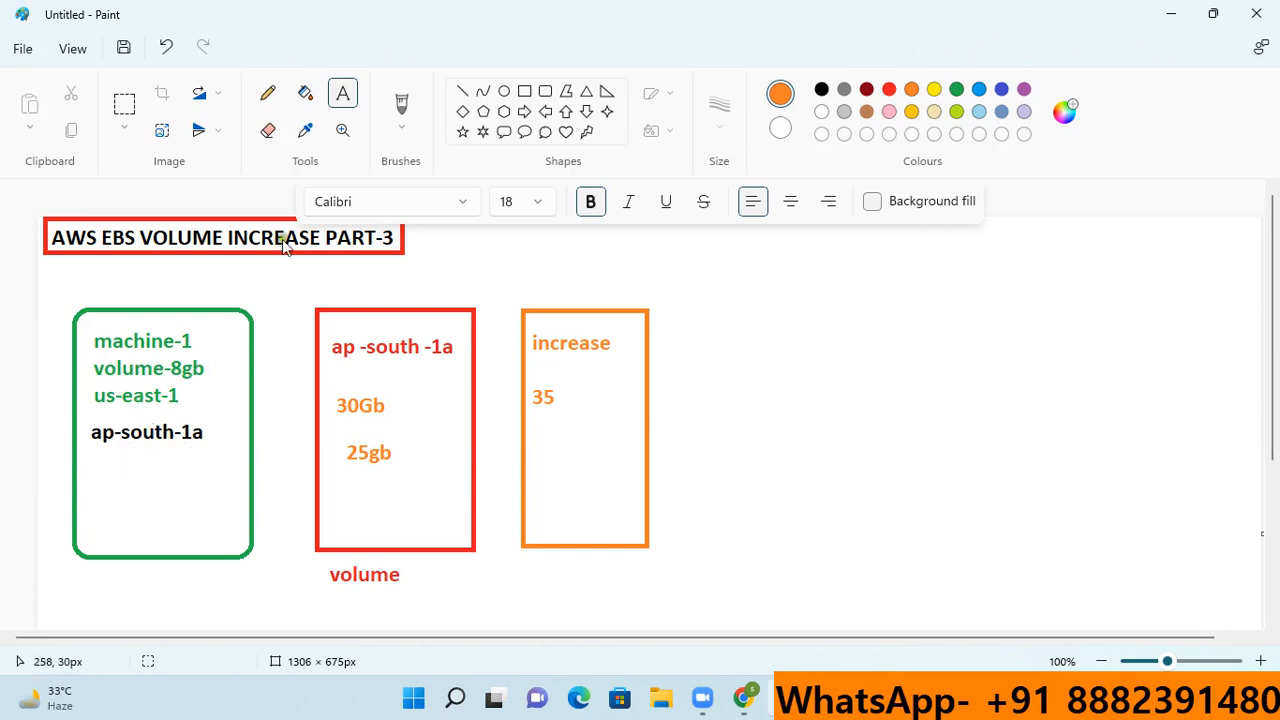
# - Draw a curved orange pencil arrow from the red volume box over to the green machine-1 box
pyautogui.click(267, 93)
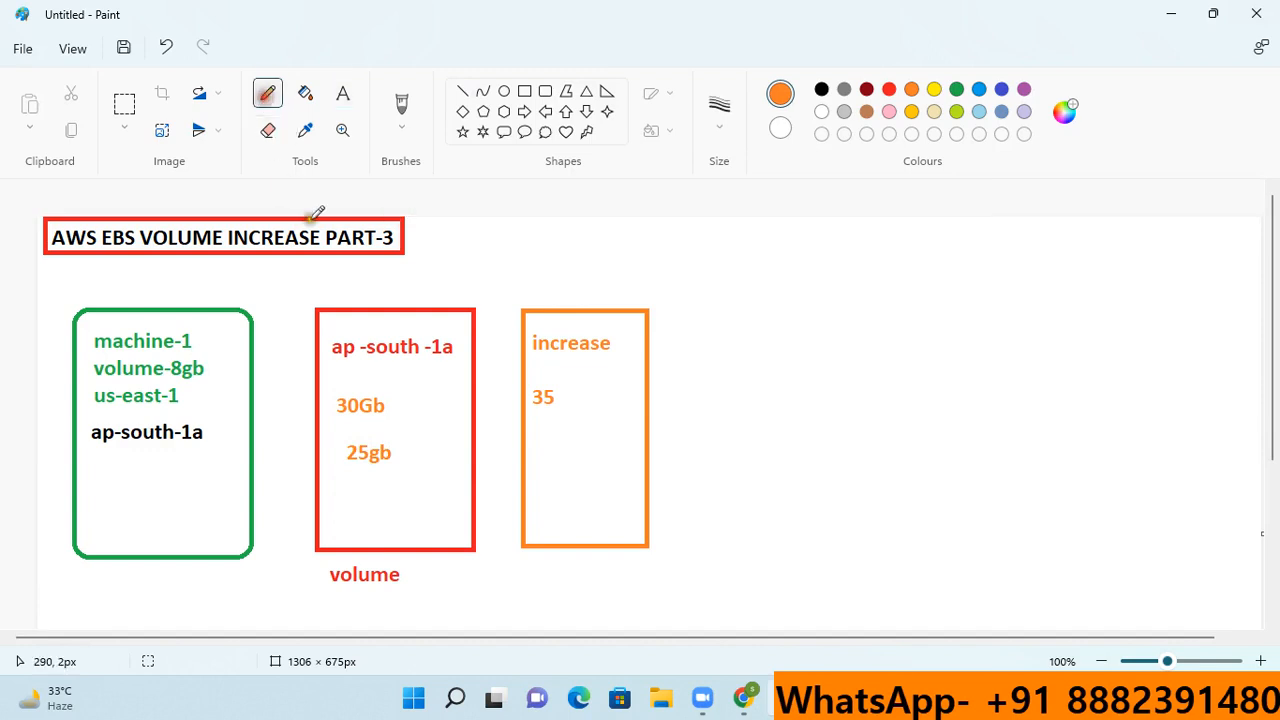
pyautogui.click(316, 312)
pyautogui.moveTo(316, 310)
pyautogui.mouseDown()
pyautogui.moveTo(303, 282)
pyautogui.moveTo(255, 276)
pyautogui.moveTo(198, 309)
pyautogui.moveTo(213, 298)
pyautogui.mouseUp()
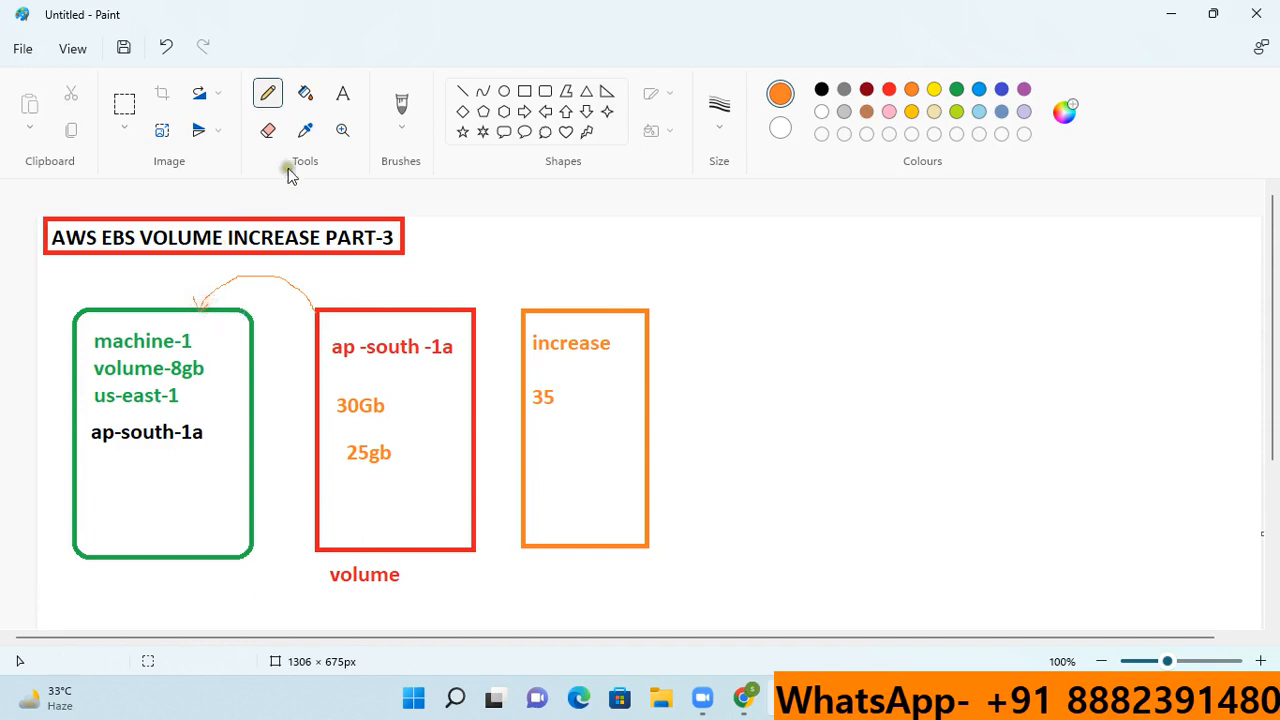
# - Add the text "tata" below "25gb" and draw a curved pencil arrow from the orange box to the red volume box
pyautogui.click(342, 93)
pyautogui.moveTo(345, 464); pyautogui.dragTo(448, 515)
pyautogui.write('tata')
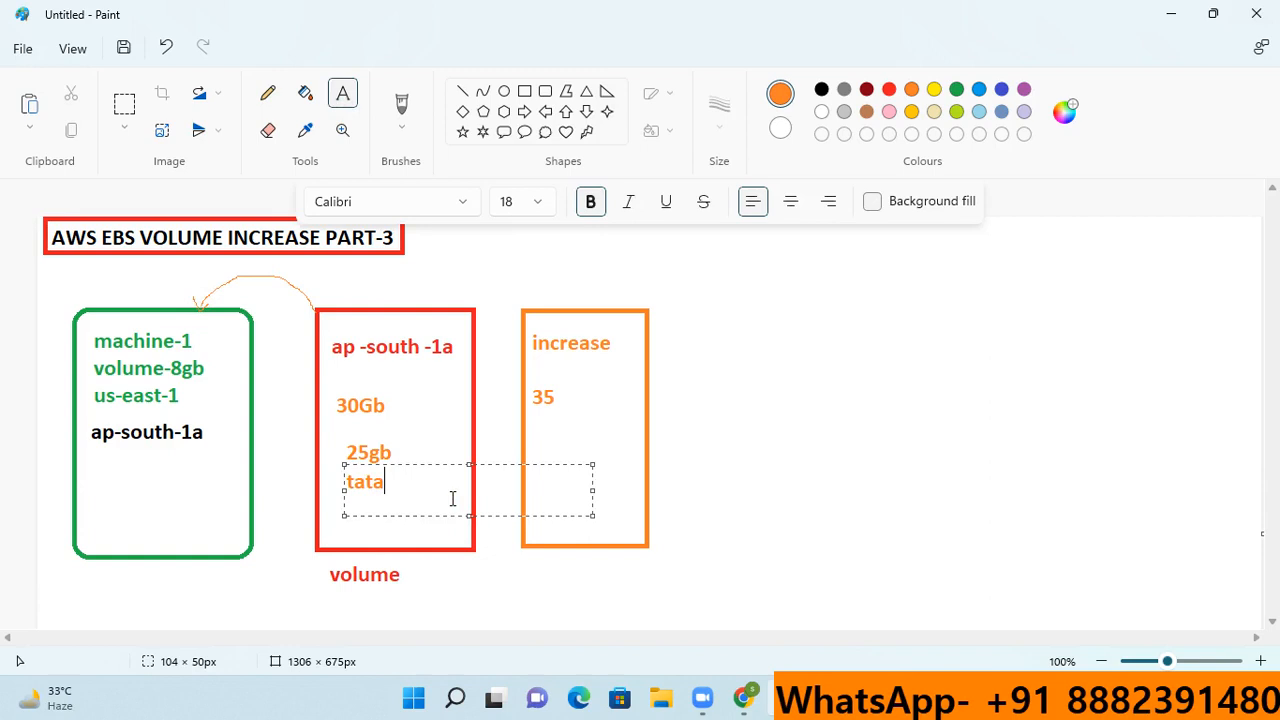
pyautogui.click(807, 507)
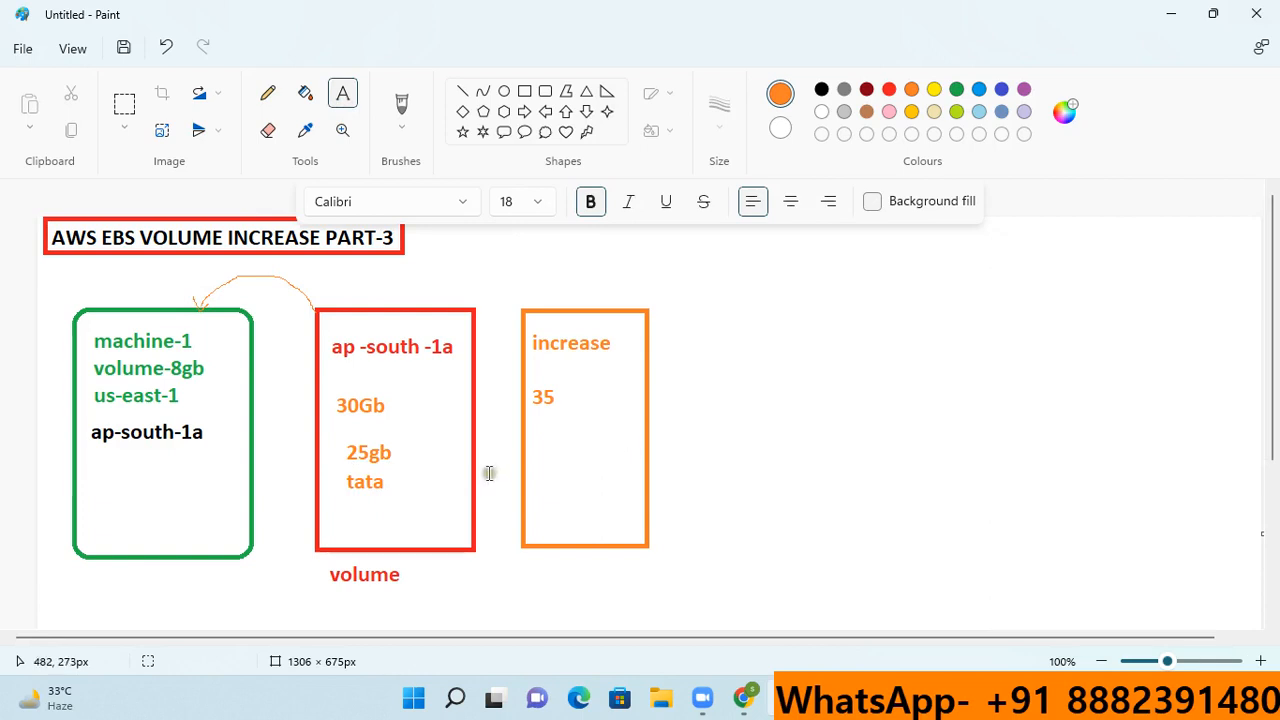
pyautogui.click(268, 95)
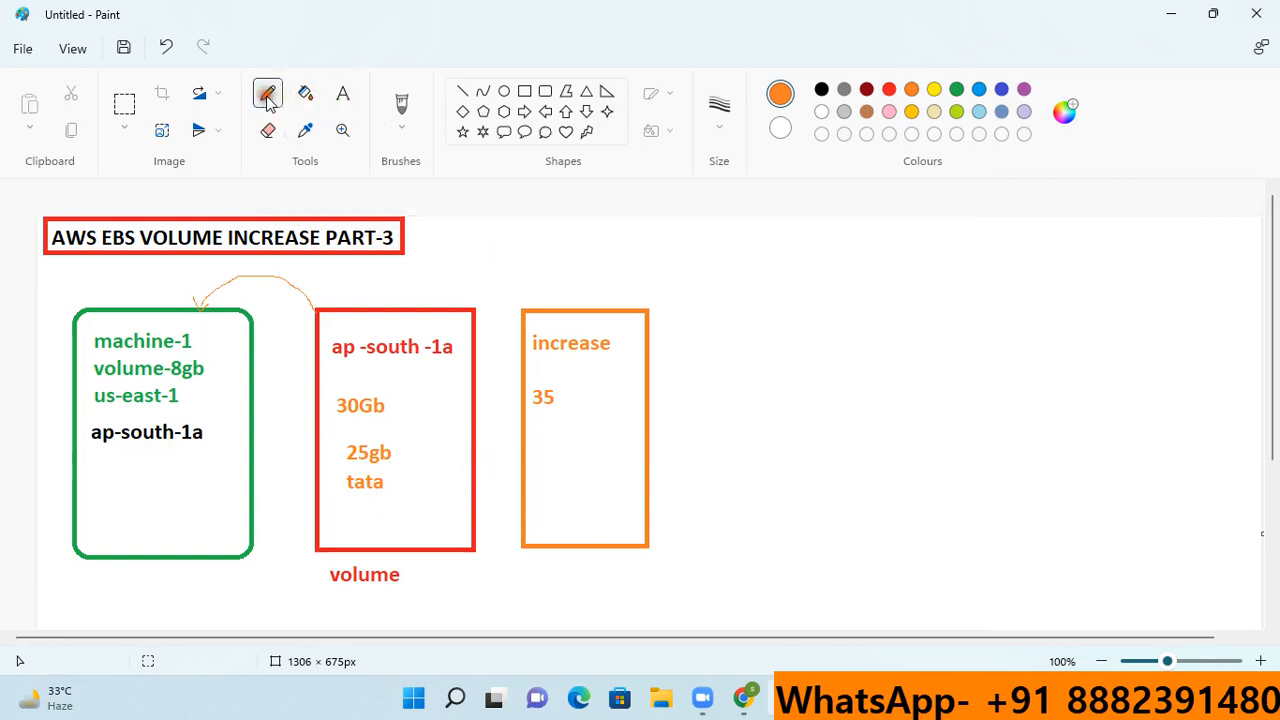
pyautogui.moveTo(543, 305)
pyautogui.mouseDown()
pyautogui.moveTo(520, 270)
pyautogui.moveTo(488, 259)
pyautogui.moveTo(421, 304)
pyautogui.moveTo(438, 304)
pyautogui.mouseUp()
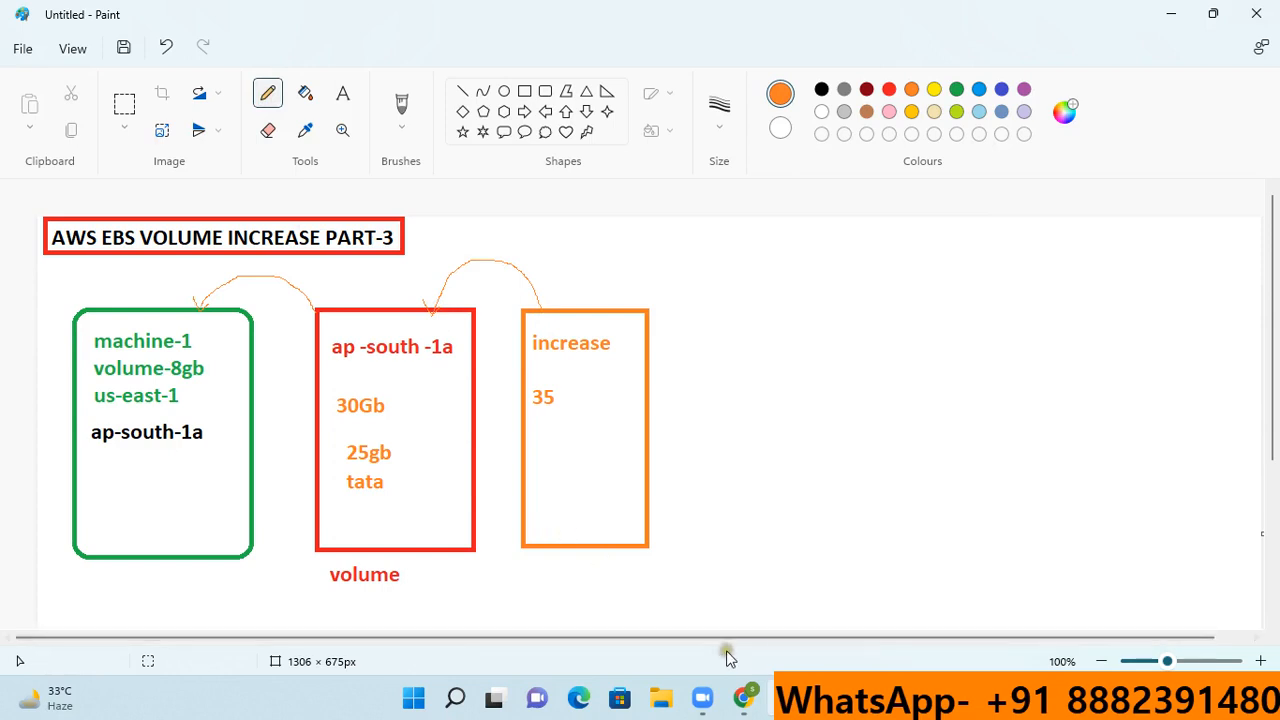
# - Switch to the AWS console in Chrome, select volume-1 in the volumes list, and open it for modification
pyautogui.click(744, 692)
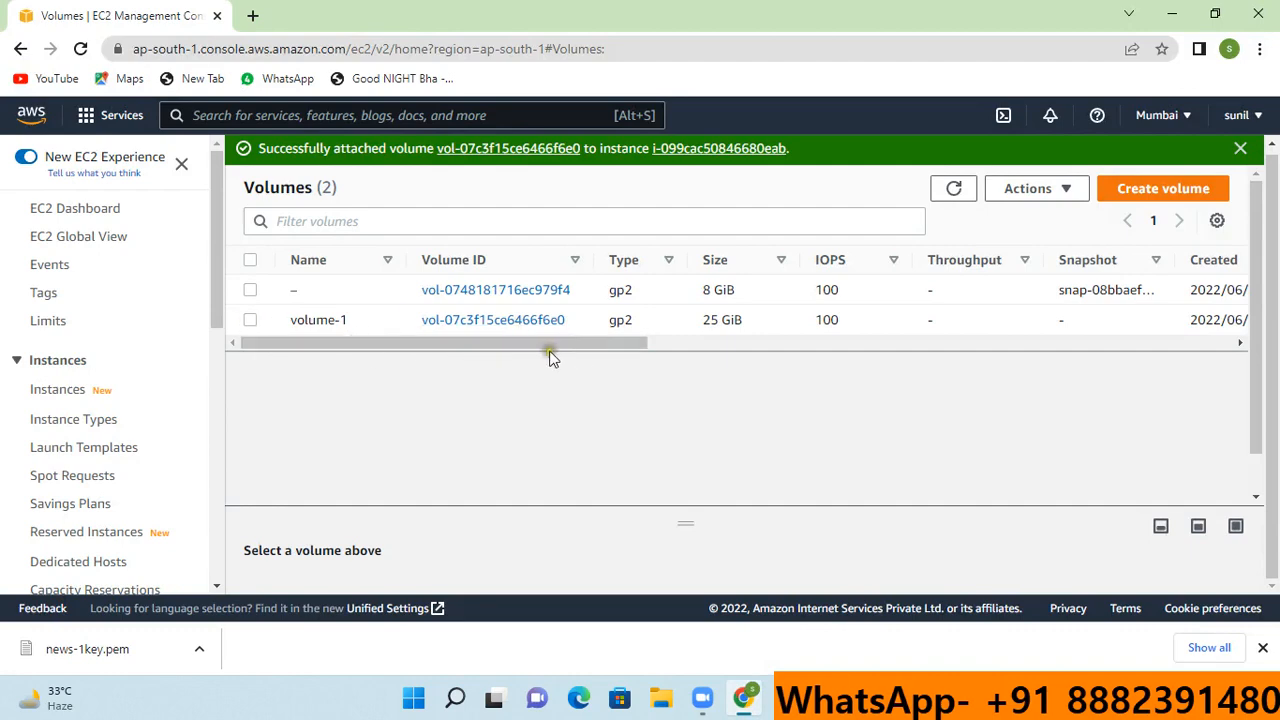
pyautogui.moveTo(551, 345); pyautogui.dragTo(429, 406)
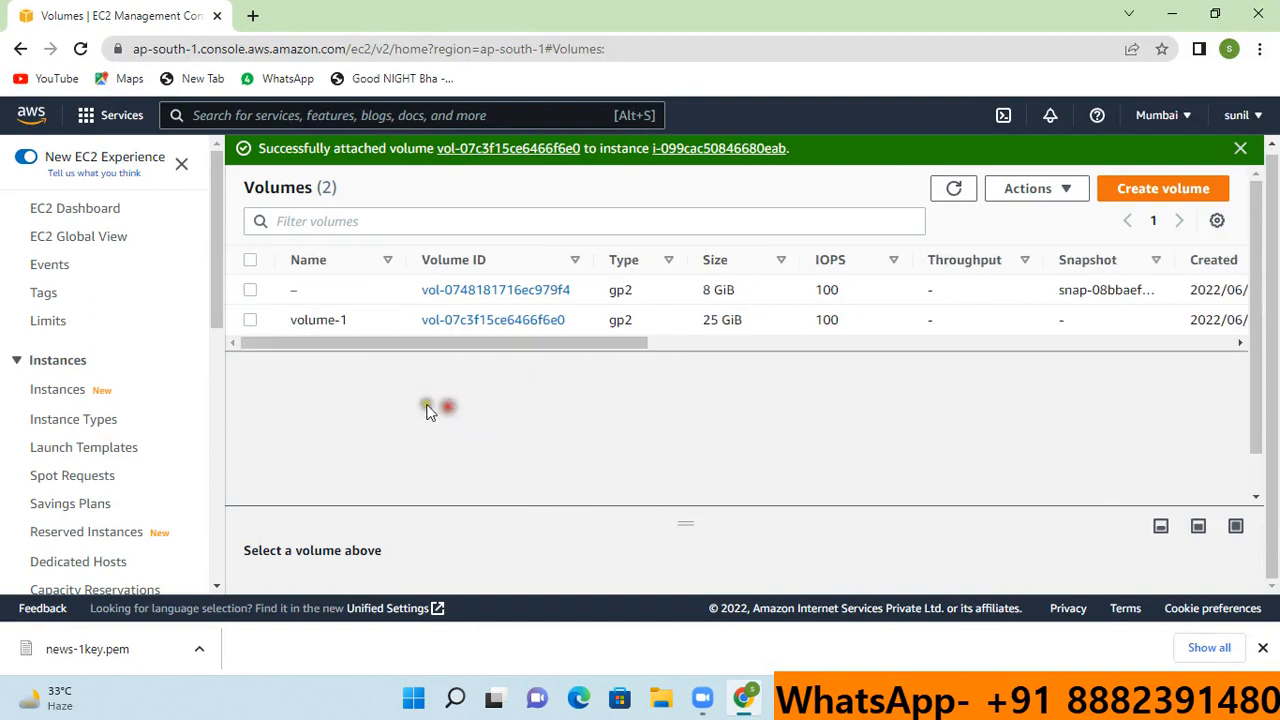
pyautogui.click(250, 320)
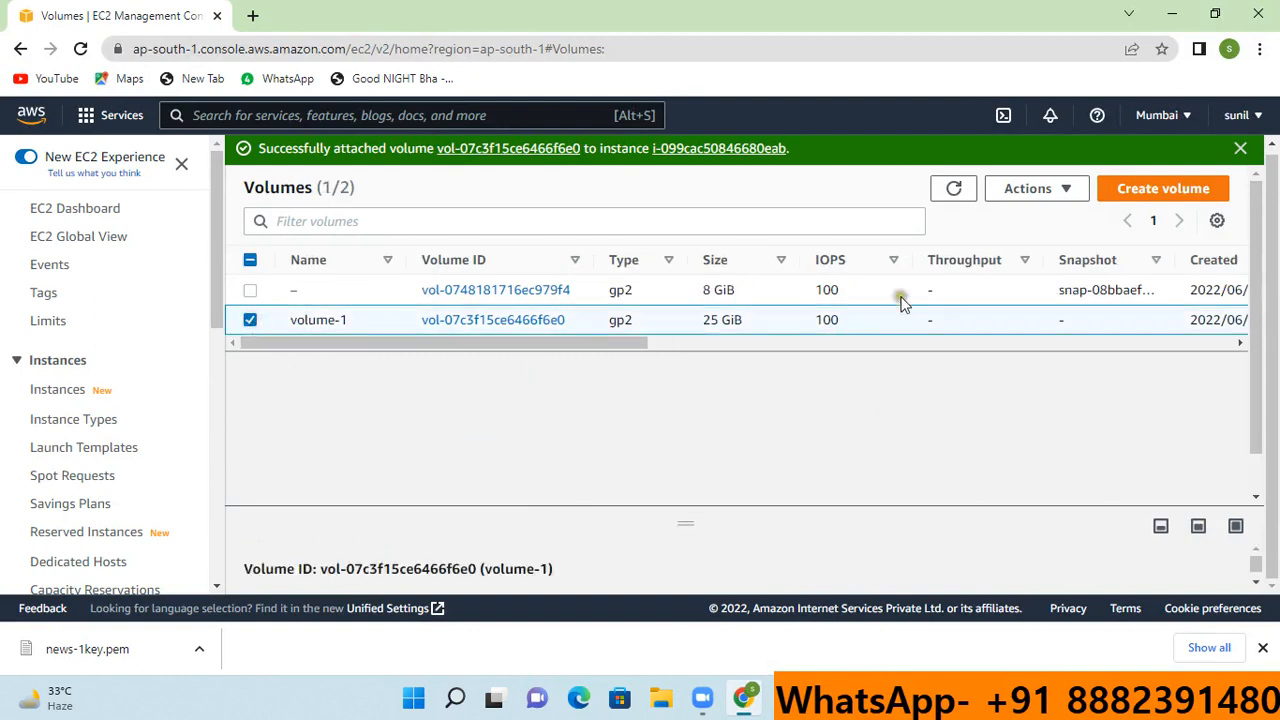
pyautogui.click(1044, 205)
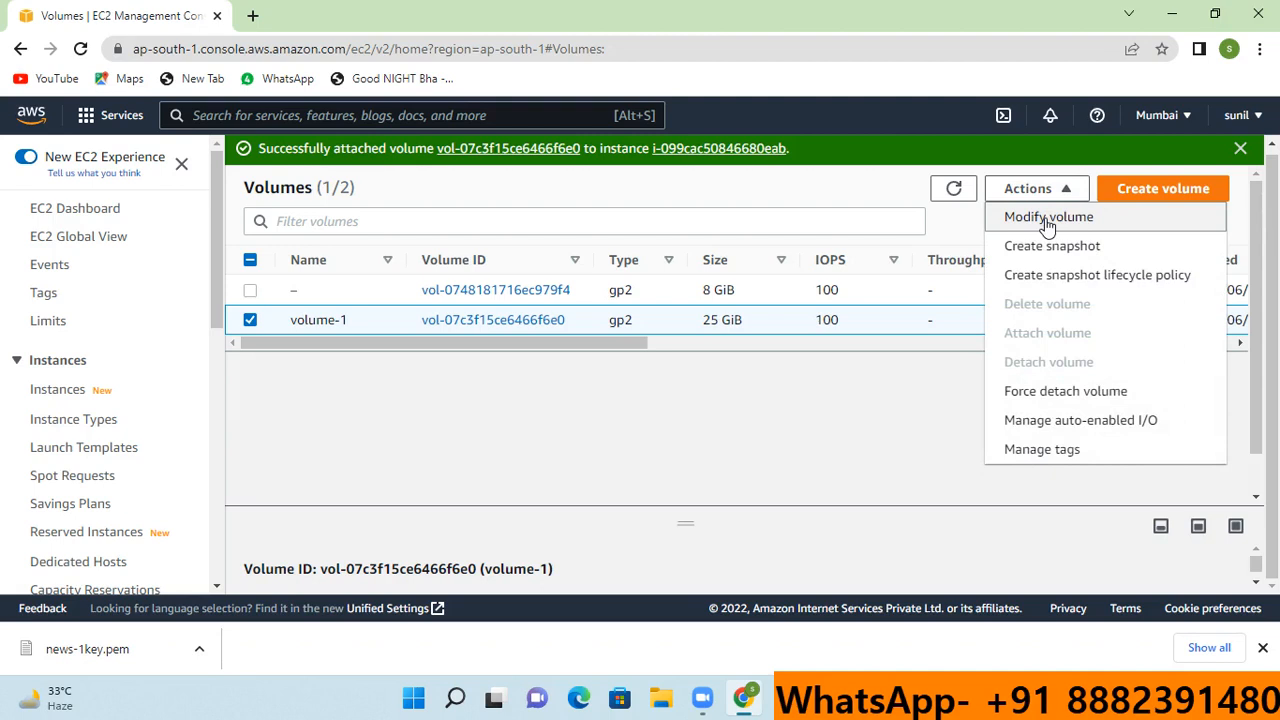
pyautogui.click(796, 470)
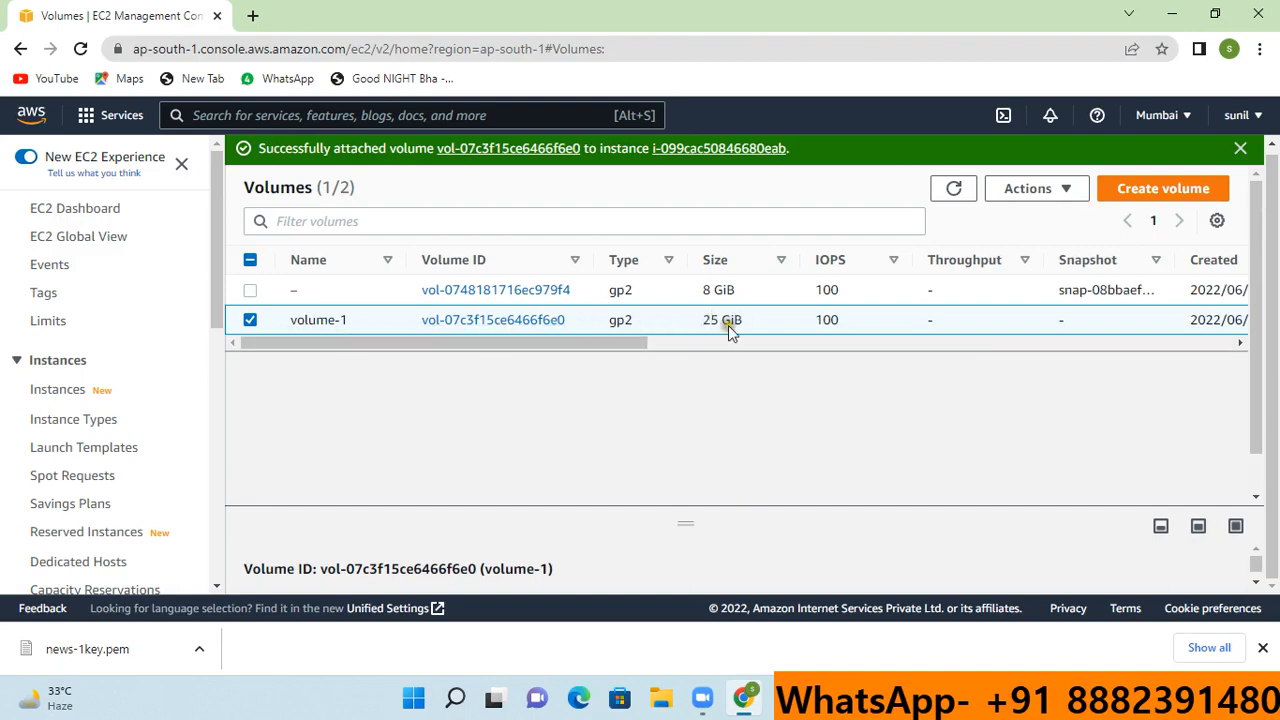
pyautogui.moveTo(632, 343); pyautogui.dragTo(474, 351)
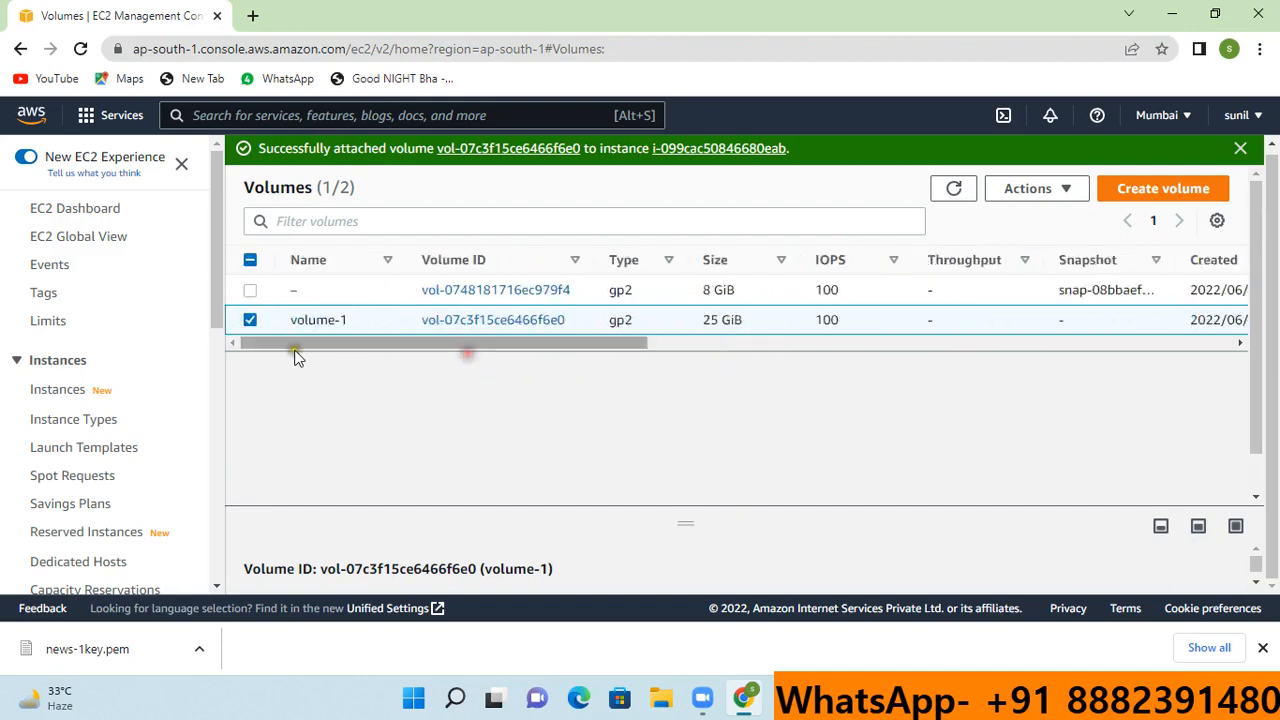
pyautogui.click(1063, 189)
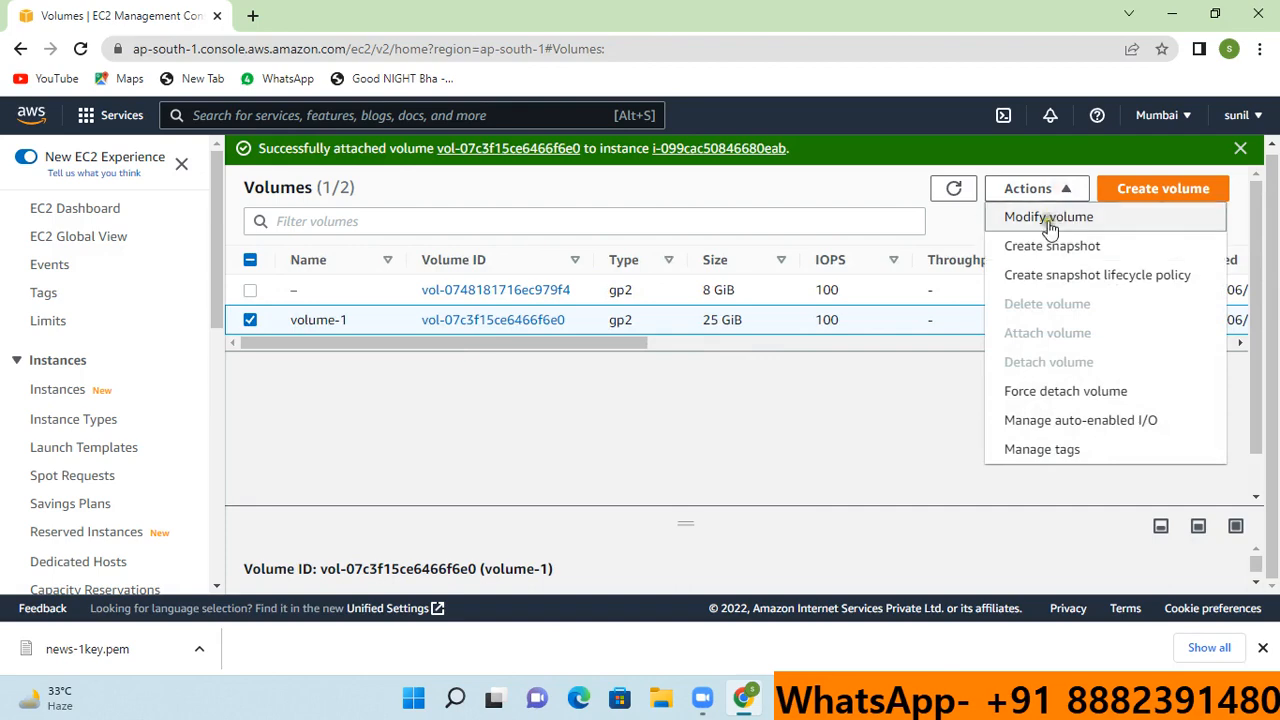
pyautogui.click(1050, 226)
# - Set volume-1's size to 35 GiB and submit the volume modification
pyautogui.scroll(-2, 363, 517)
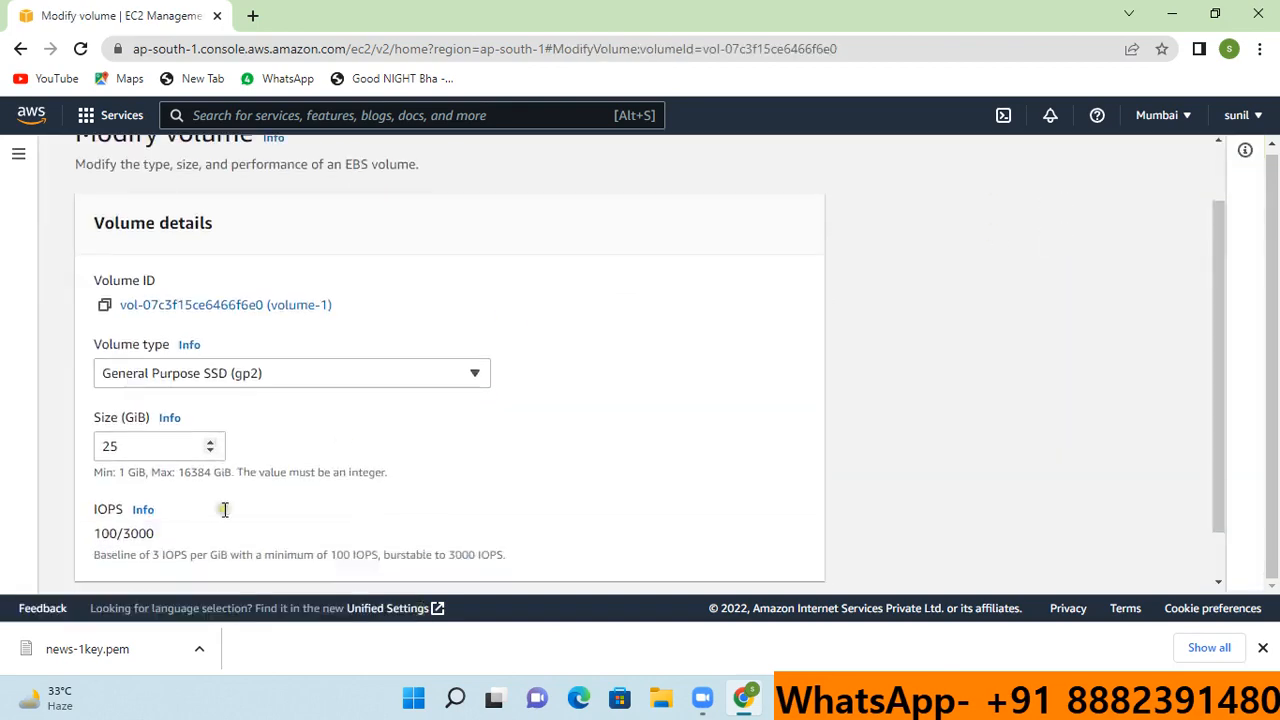
pyautogui.click(142, 428)
pyautogui.press('BackSpace')
pyautogui.press('BackSpace')
pyautogui.write('0')
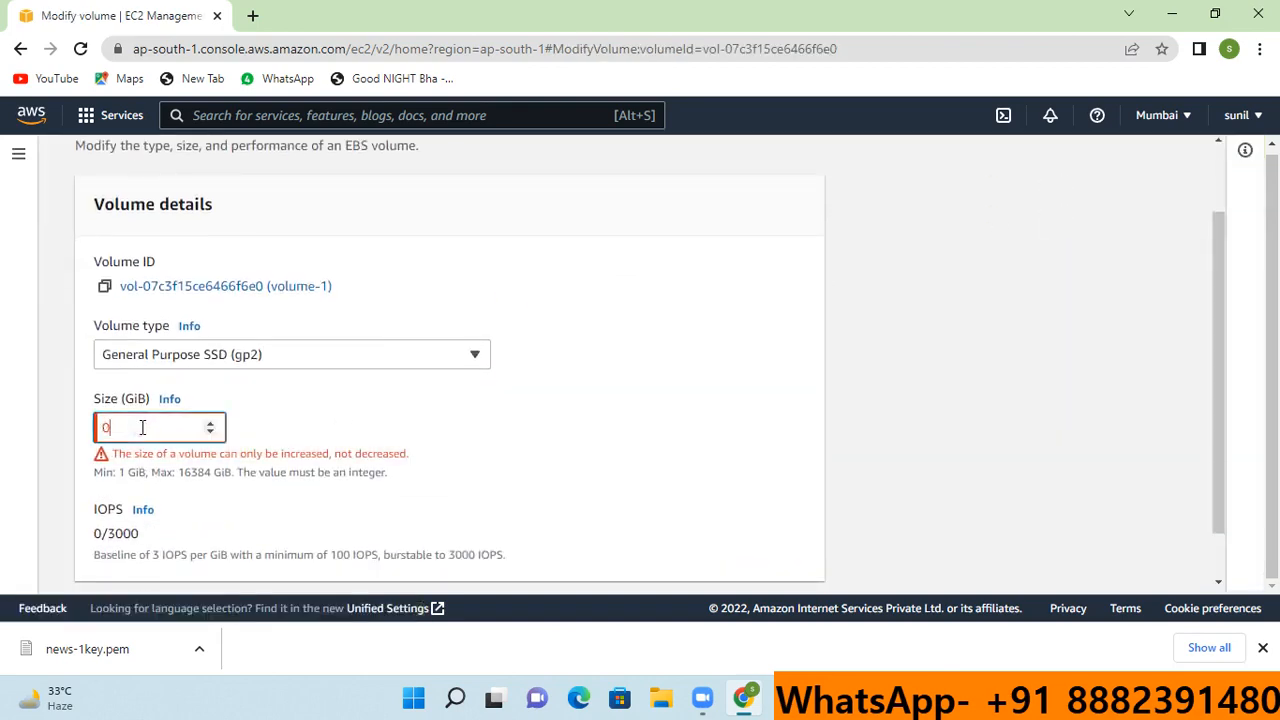
pyautogui.press('BackSpace')
pyautogui.write('35')
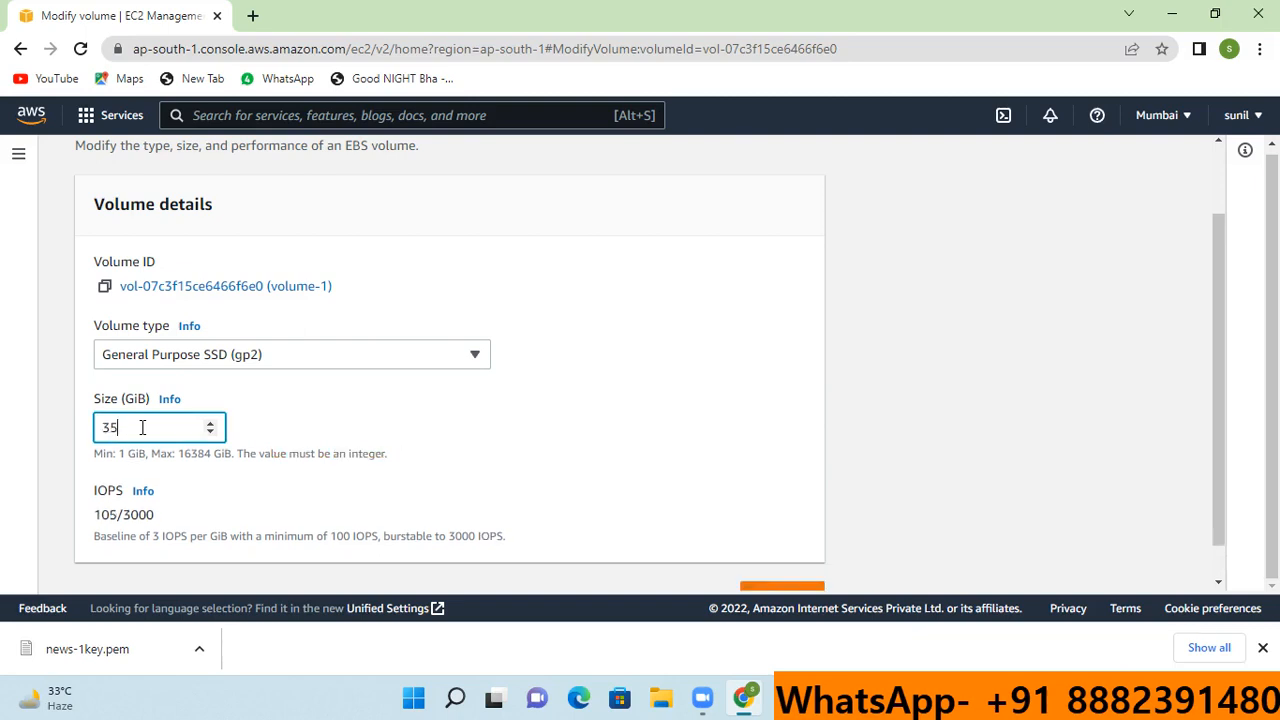
pyautogui.click(616, 479)
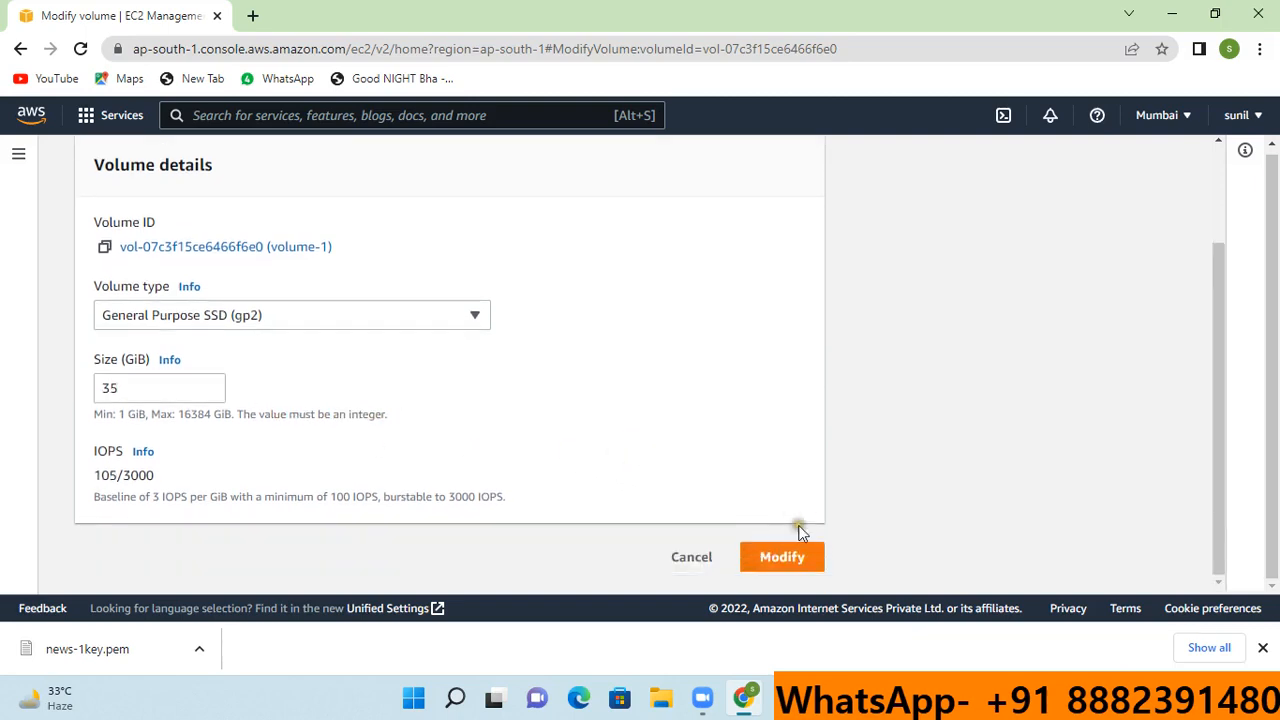
pyautogui.click(790, 558)
pyautogui.click(848, 530)
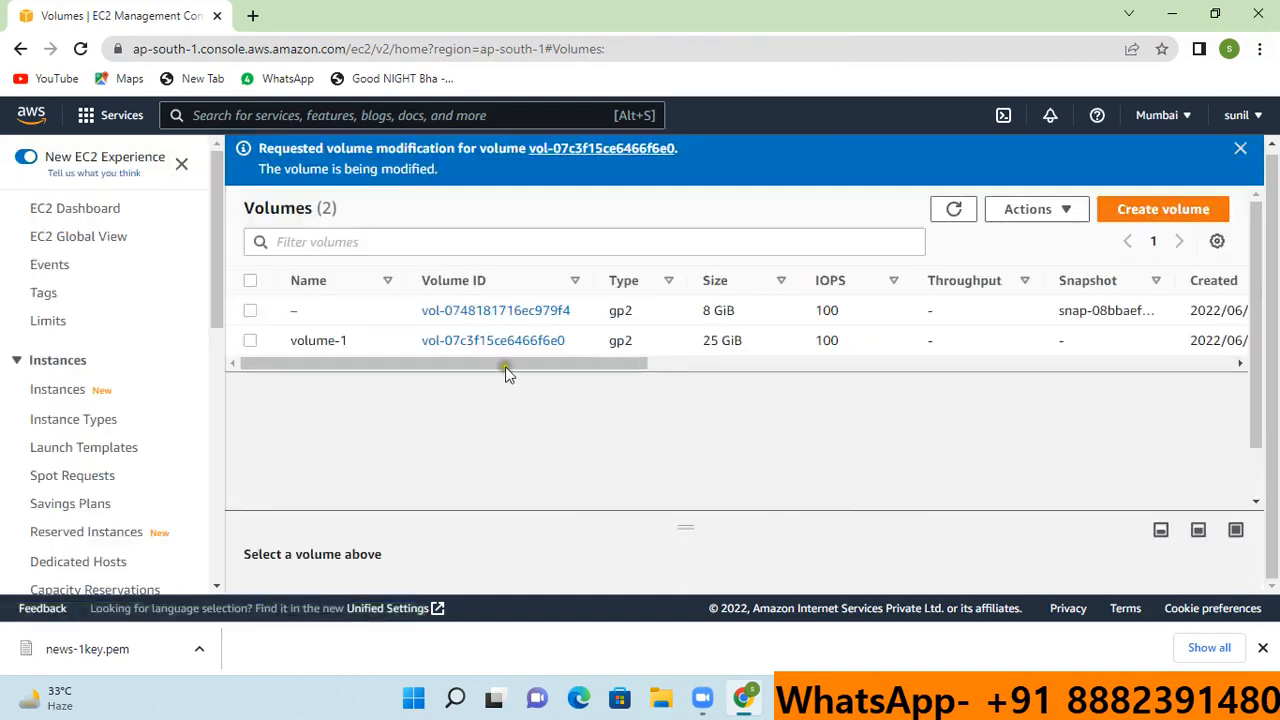
# - Refresh the volumes list to check volume-1's size, and return to the Paint diagram
pyautogui.click(964, 208)
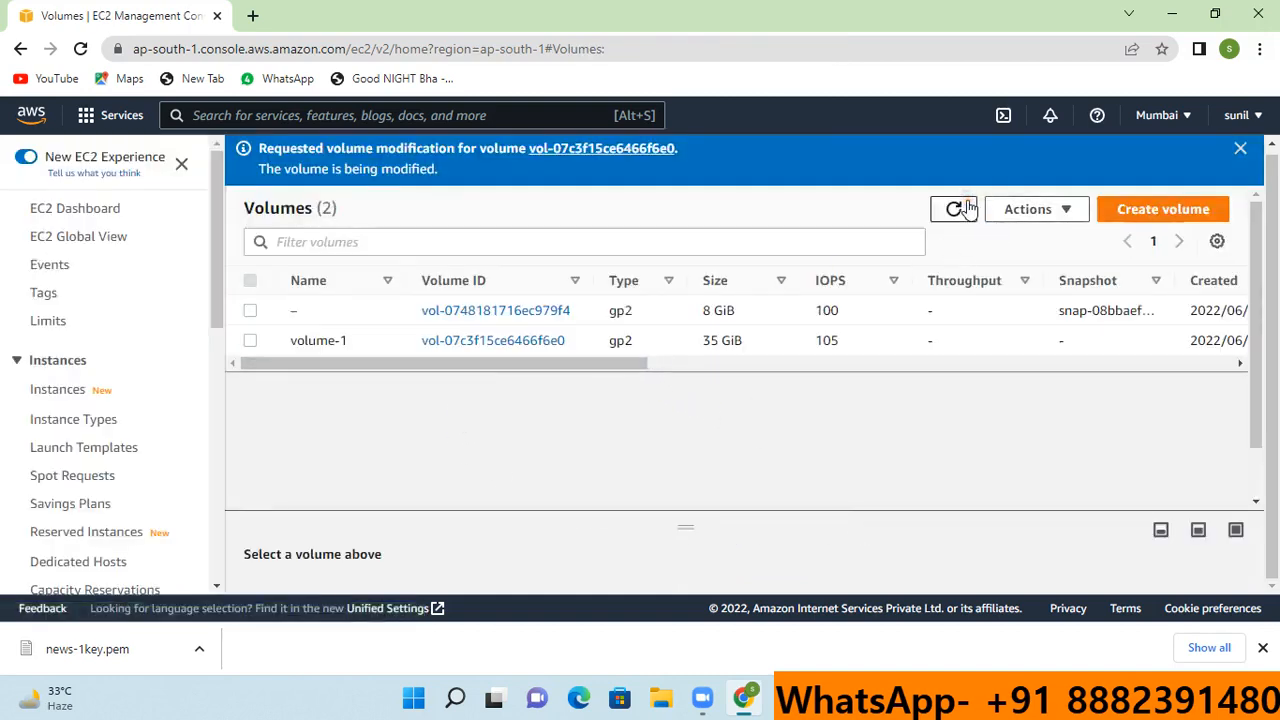
pyautogui.moveTo(778, 343); pyautogui.dragTo(702, 345)
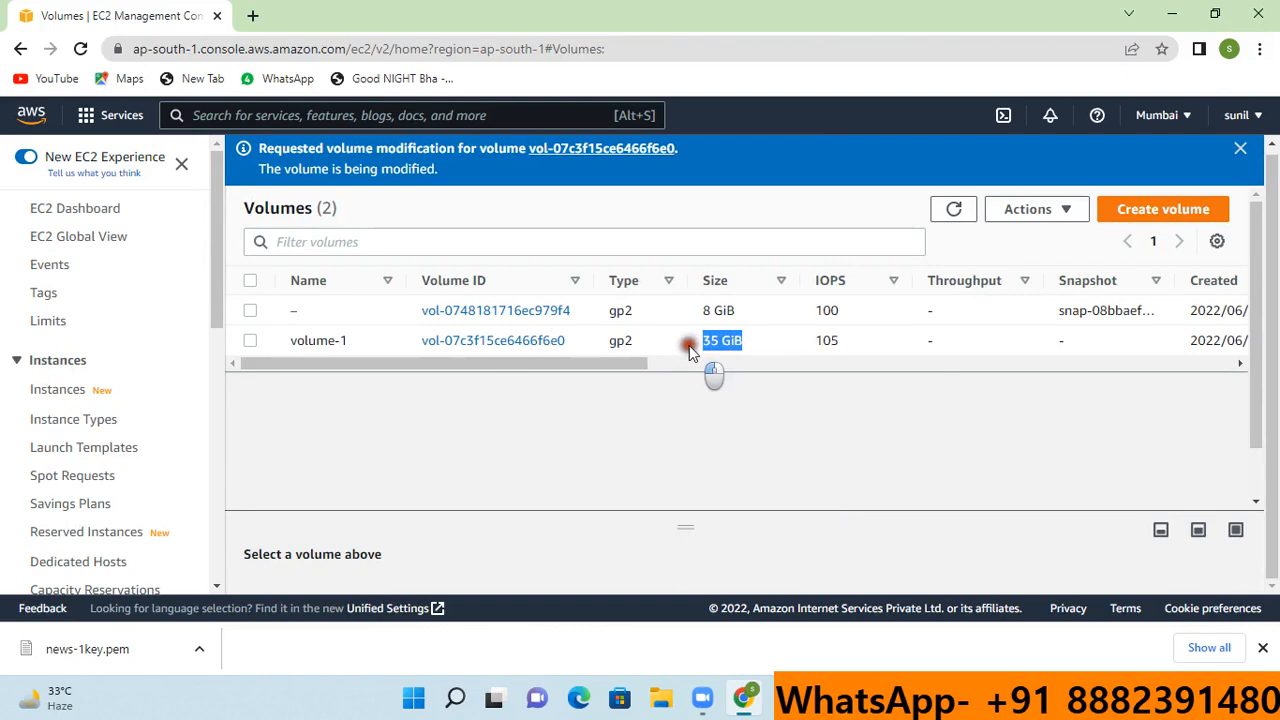
pyautogui.click(688, 353)
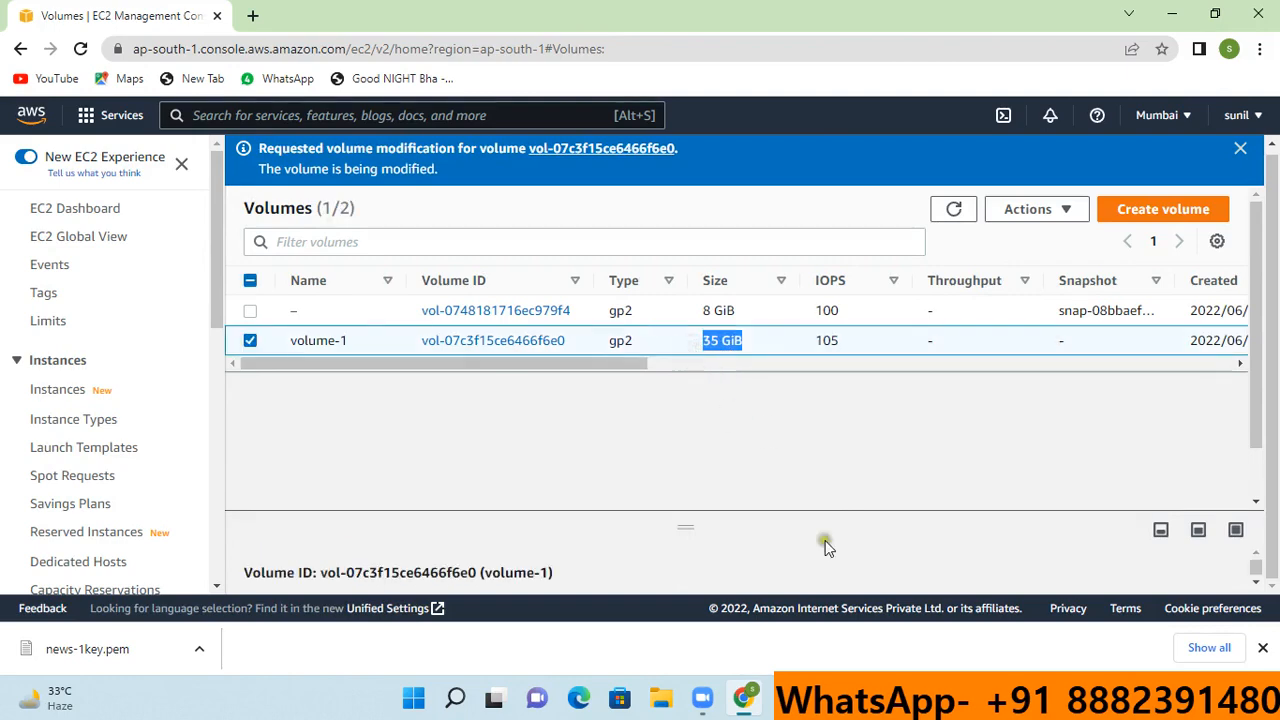
pyautogui.click(785, 698)
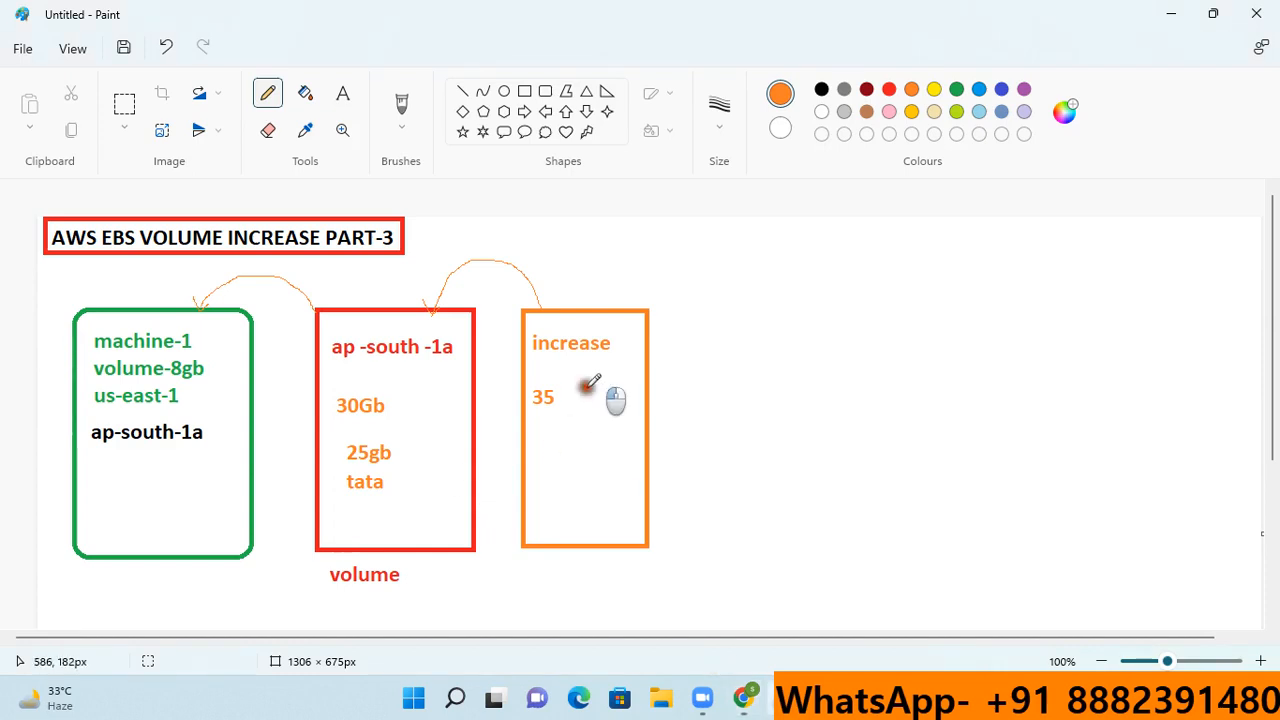
# - Circle the "35" in the orange box with the pencil, and switch to the SSH terminal and clear its screen
pyautogui.moveTo(585, 388)
pyautogui.mouseDown()
pyautogui.moveTo(549, 372)
pyautogui.moveTo(529, 414)
pyautogui.moveTo(584, 406)
pyautogui.moveTo(578, 384)
pyautogui.mouseUp()
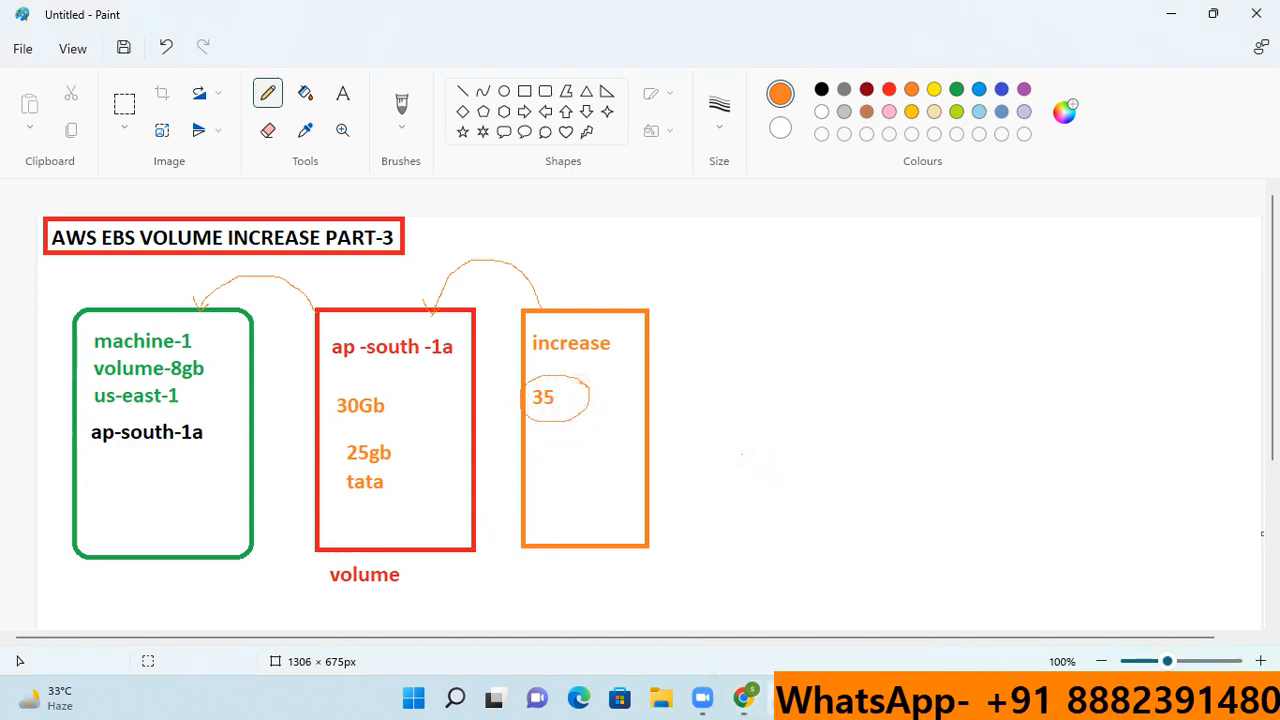
pyautogui.click(826, 698)
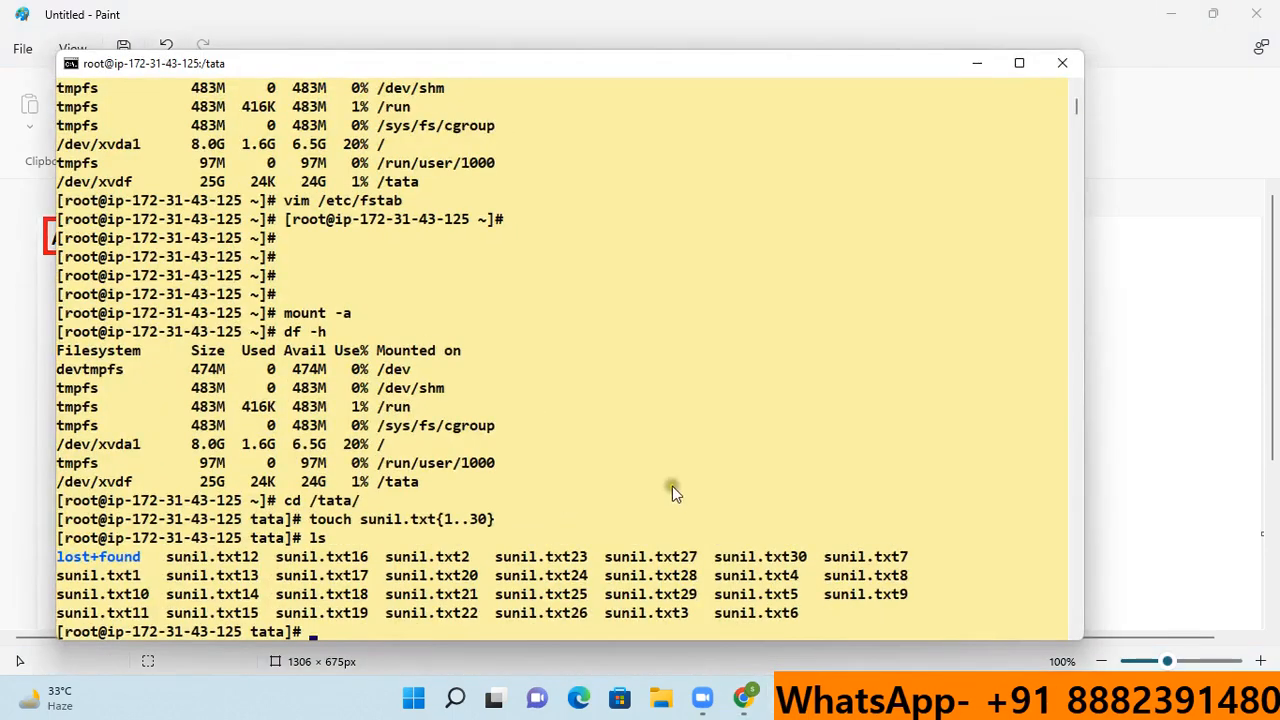
pyautogui.scroll(-2, 675, 487)
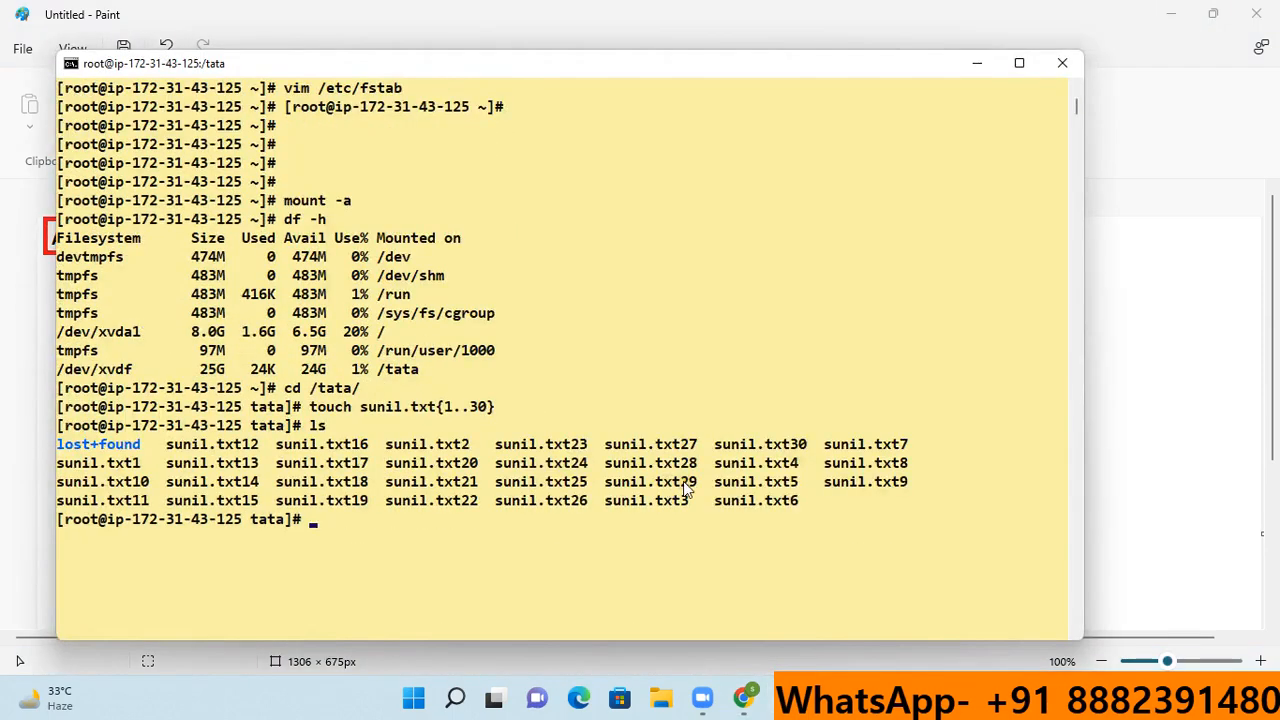
pyautogui.hotkey('ctrl', 'l')
pyautogui.press('Return')
pyautogui.press('Return')
pyautogui.press('Return')
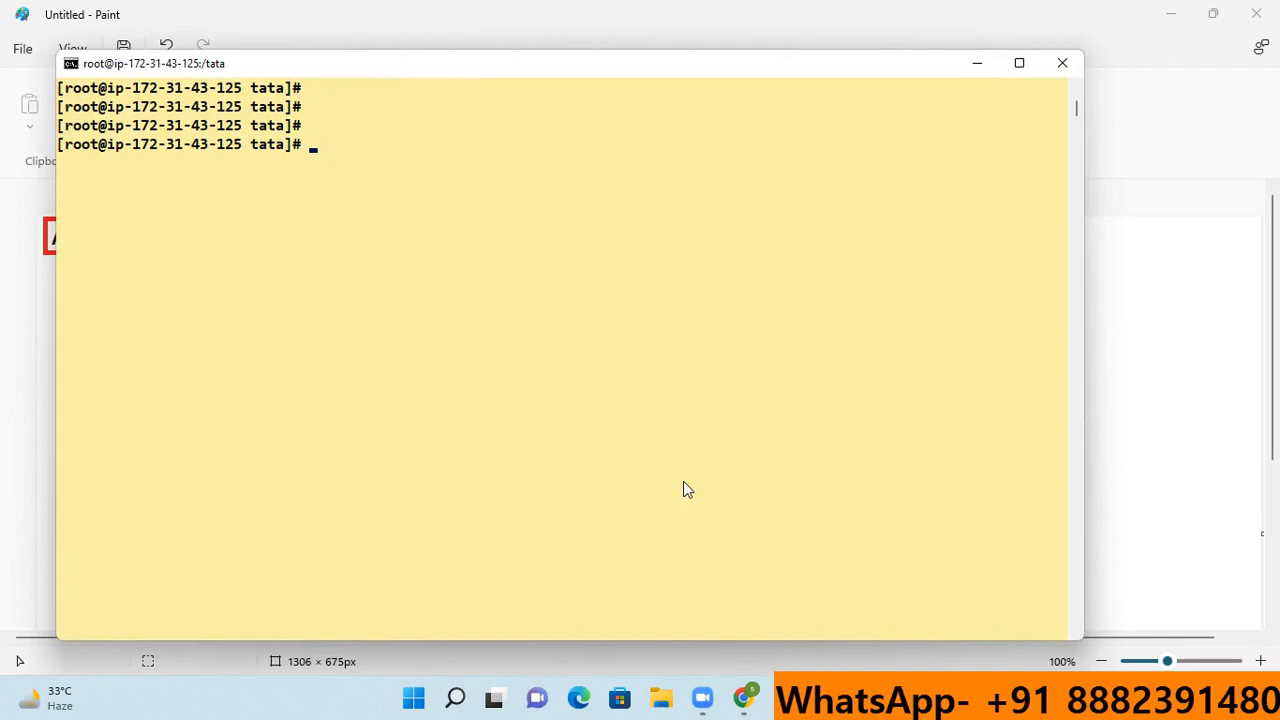
# - List the block devices with lsblk and the filesystem sizes with df -h, and examine the /tata entry
pyautogui.write('lsblk')
pyautogui.press('Return')
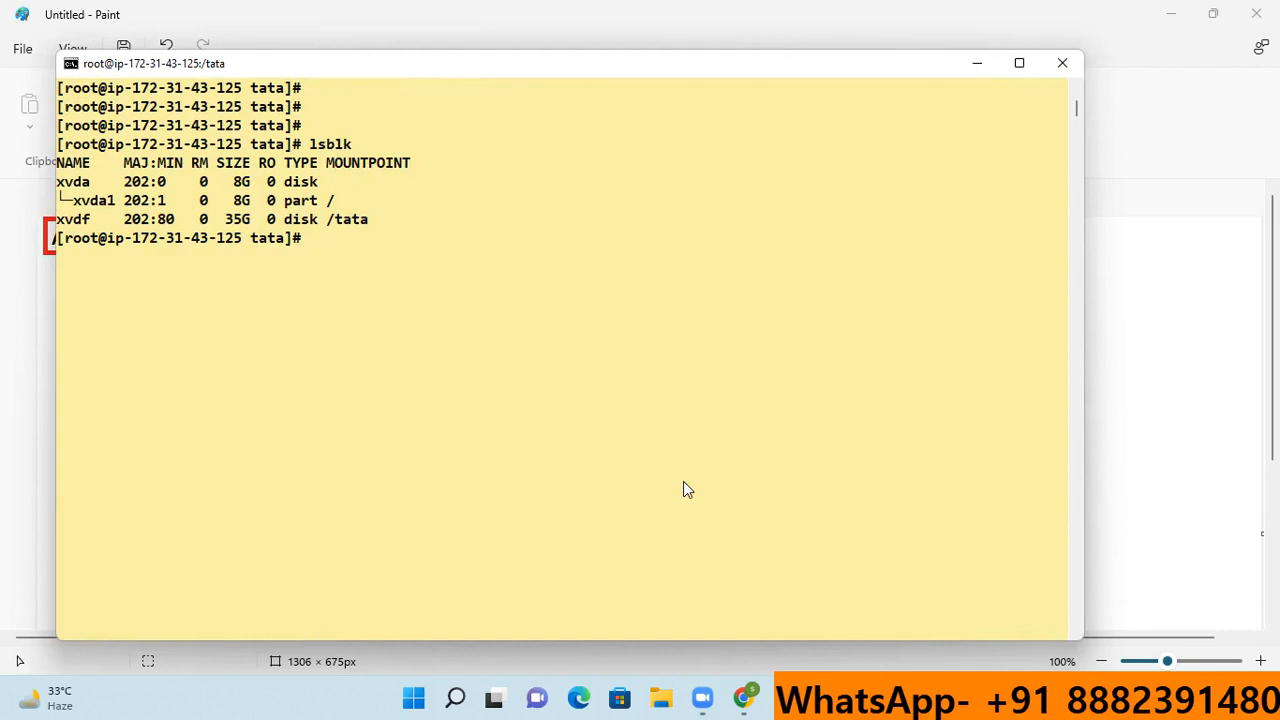
pyautogui.write('df -h')
pyautogui.press('Return')
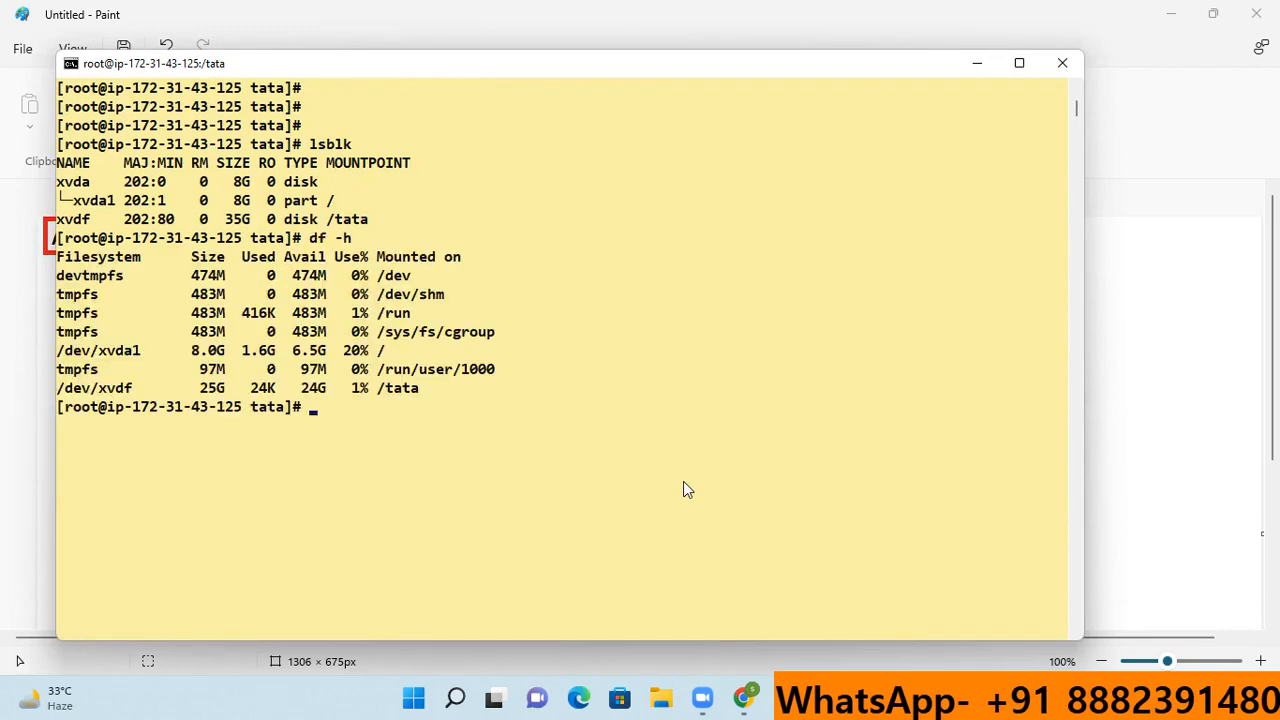
pyautogui.moveTo(427, 390); pyautogui.dragTo(58, 400)
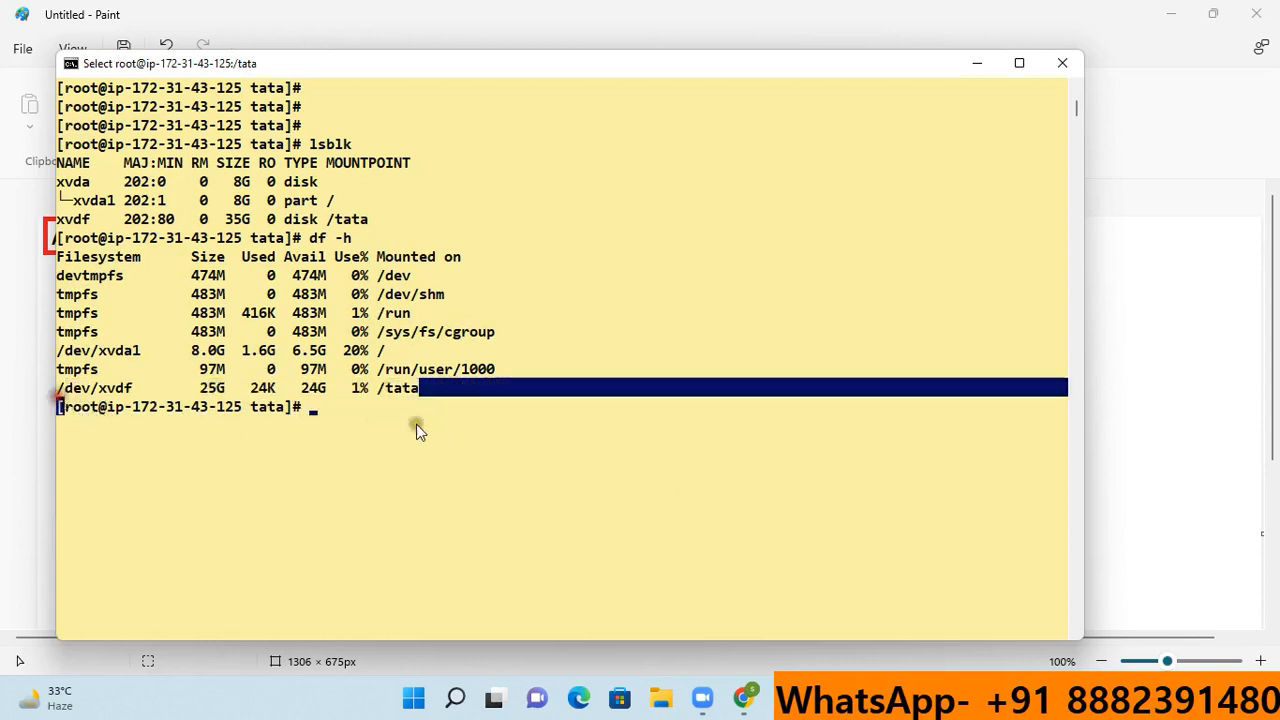
pyautogui.click(416, 424)
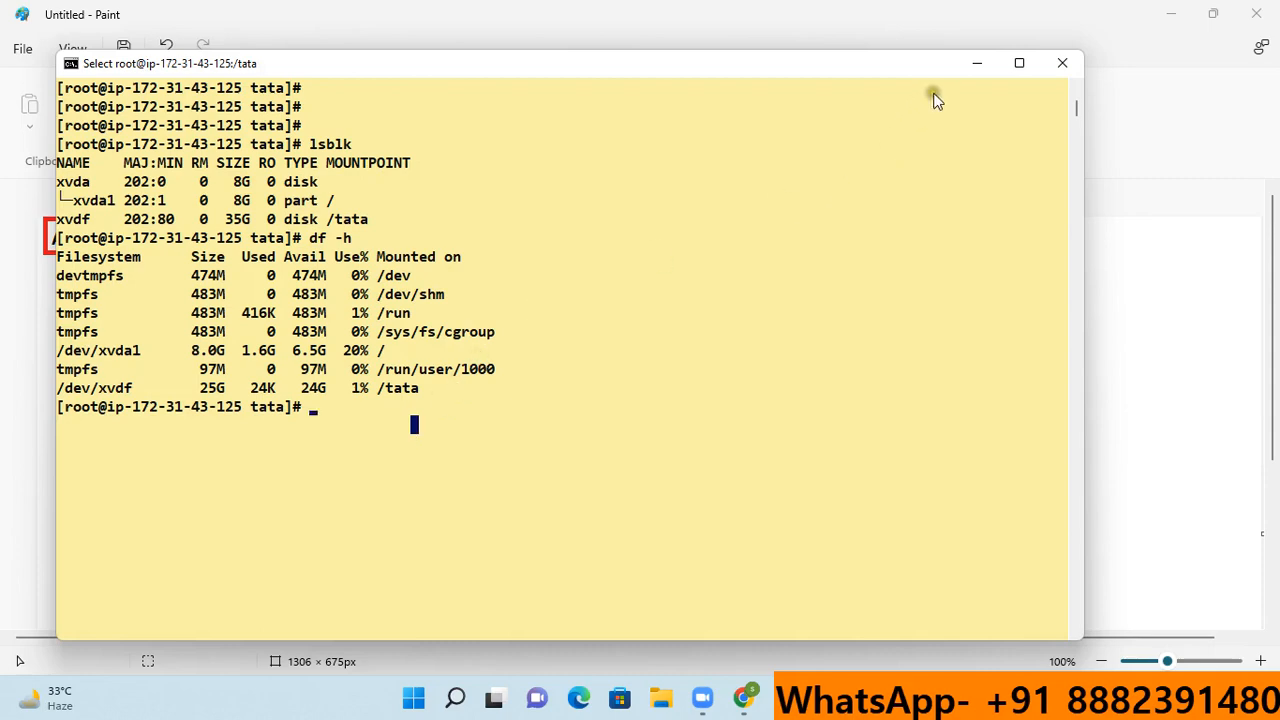
# - Return to the Paint diagram and add the text "resize2fs /dev/xvdf" below the orange box
pyautogui.click(977, 67)
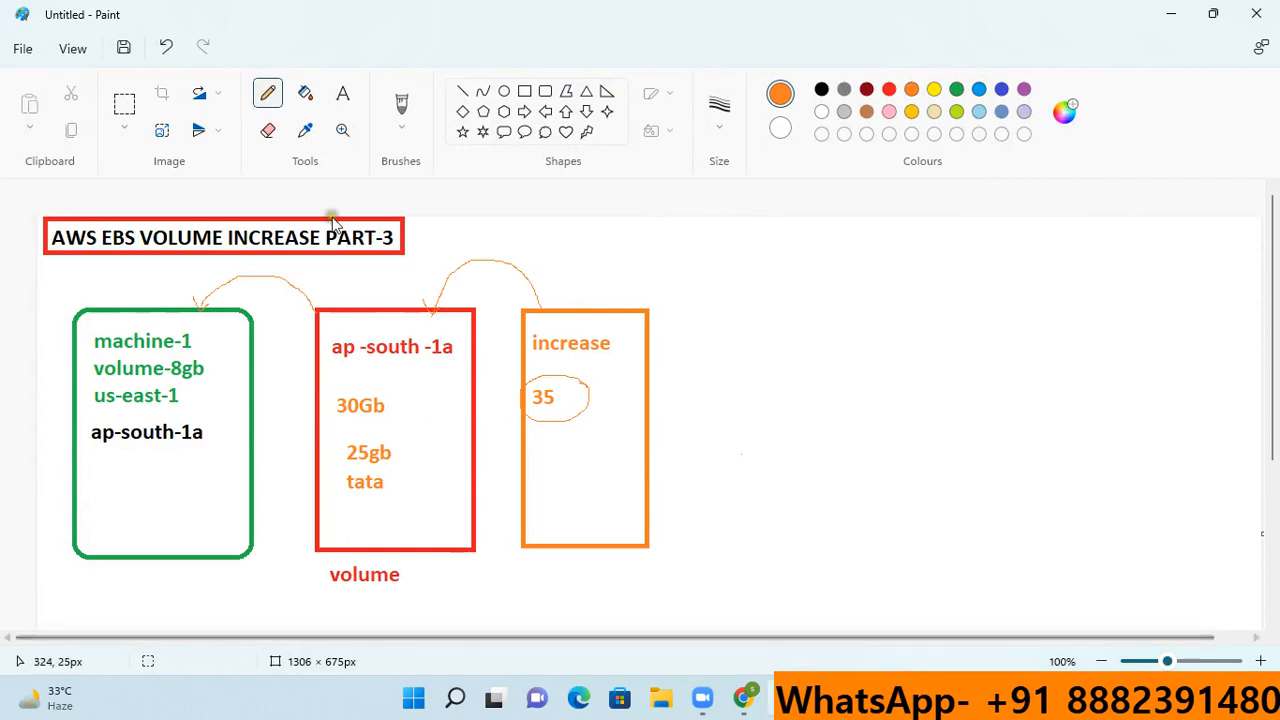
pyautogui.click(342, 92)
pyautogui.moveTo(522, 548); pyautogui.dragTo(678, 594)
pyautogui.write('r')
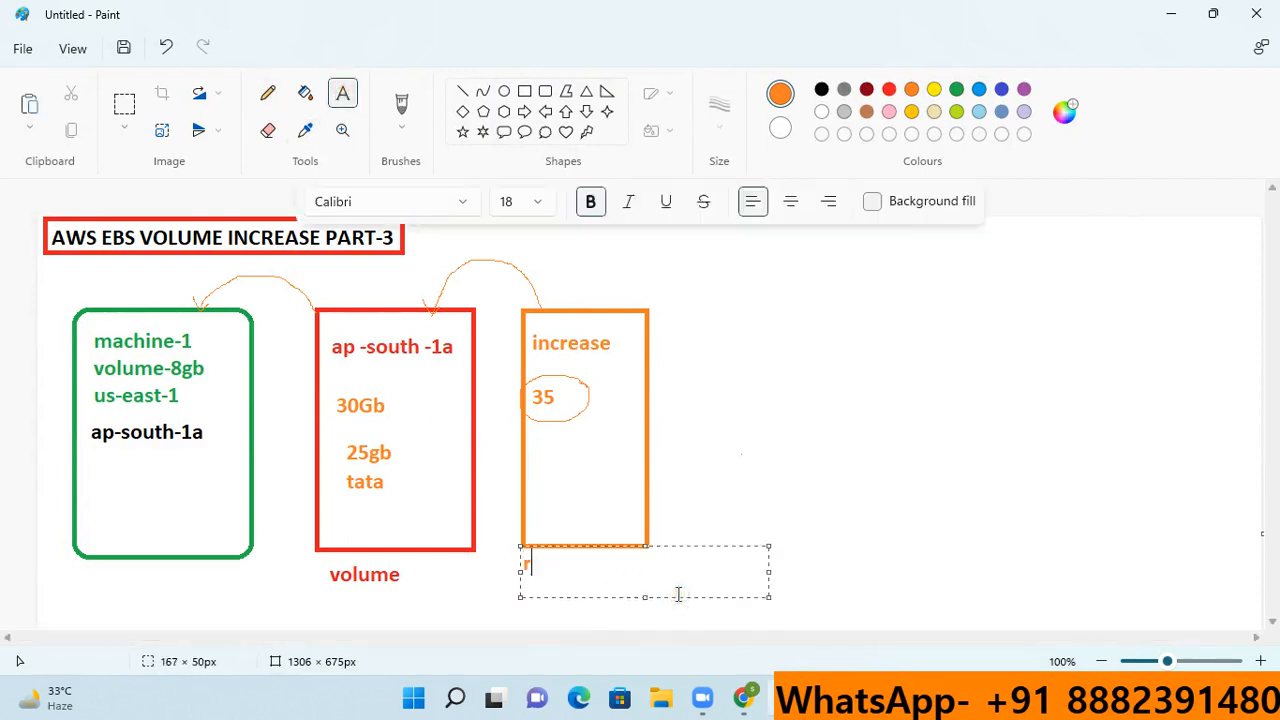
pyautogui.write('esize2fs /dev')
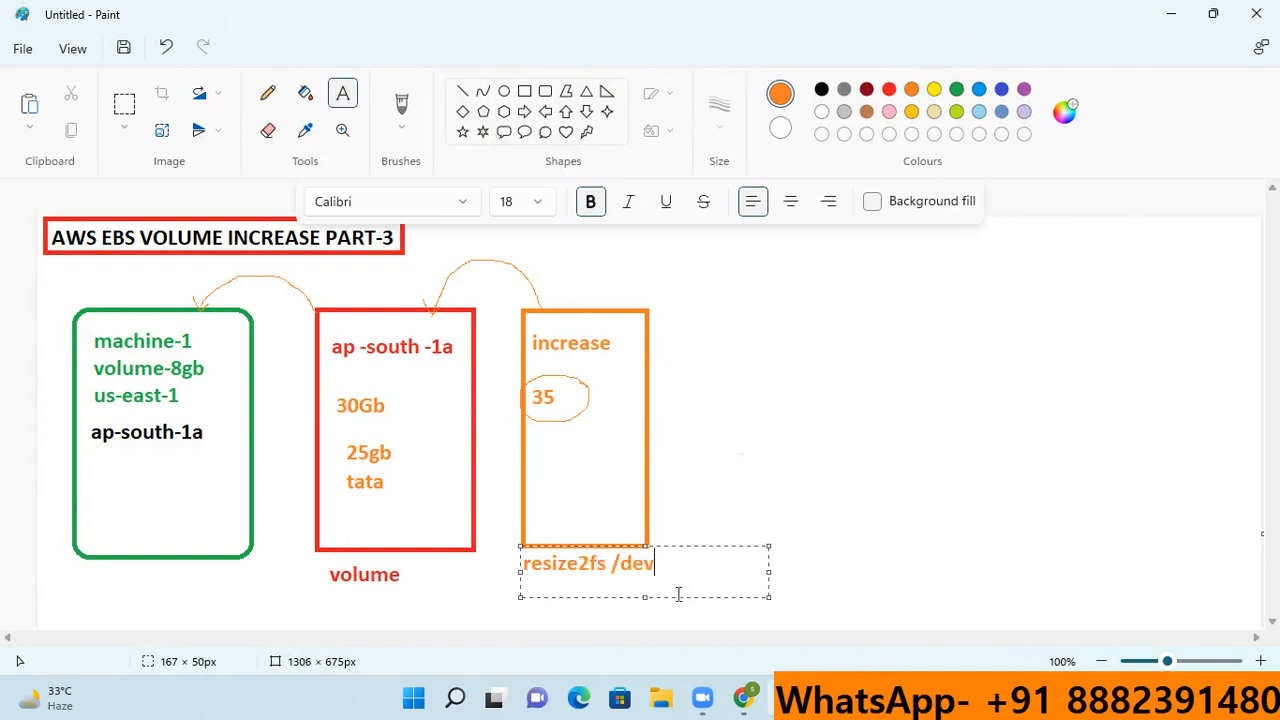
pyautogui.write('/xvdf')
pyautogui.click(756, 496)
# - Switch to the terminal and grow the filesystem with resize2fs /dev/xvdf
pyautogui.click(785, 698)
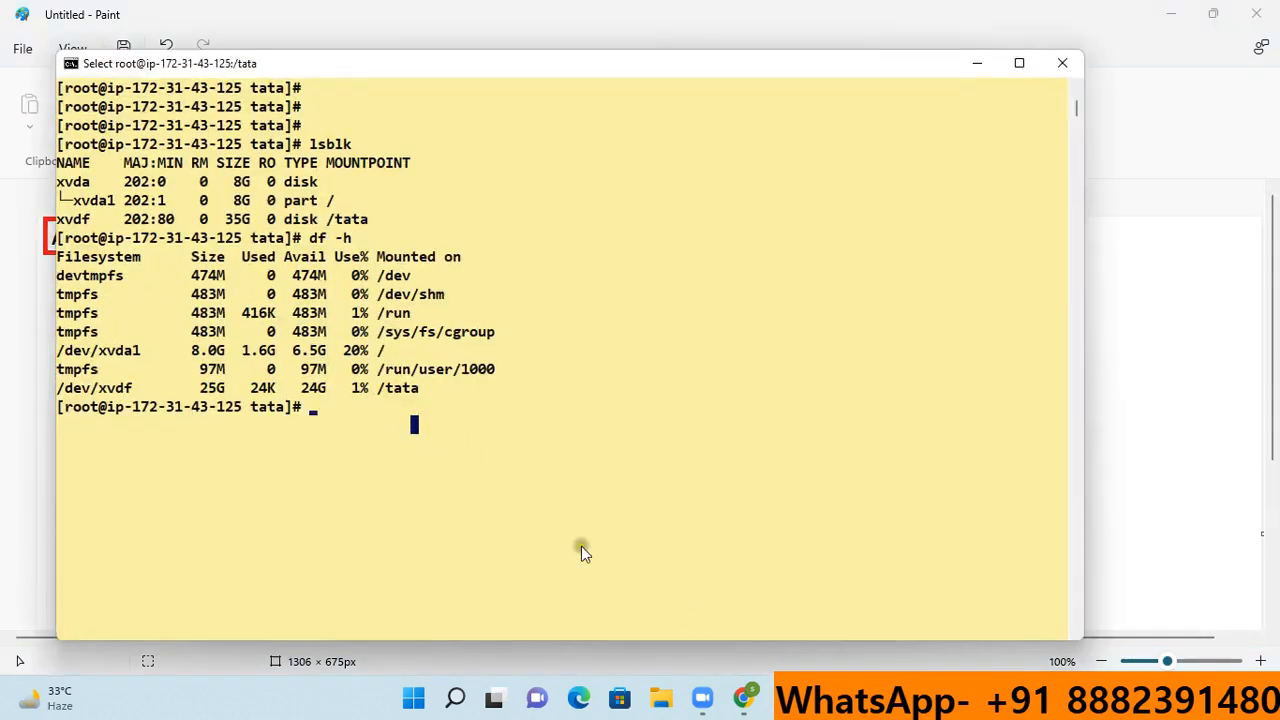
pyautogui.write('res')
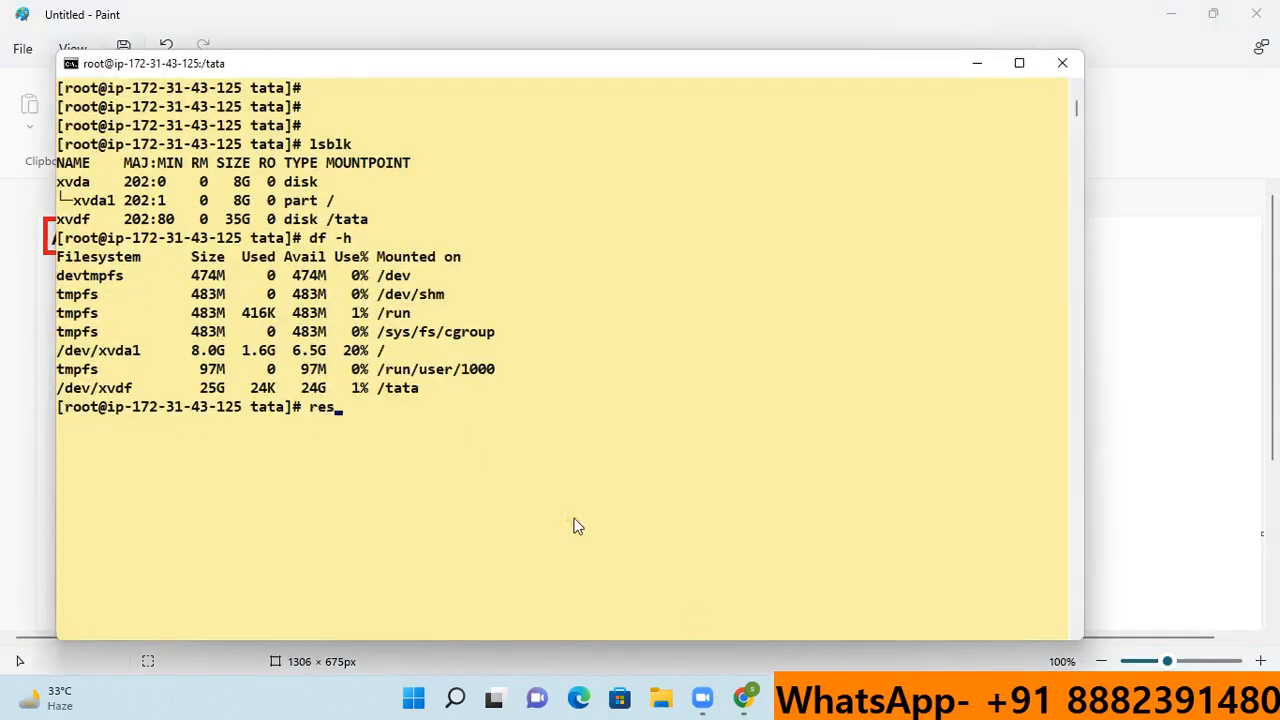
pyautogui.write('ize2fs /dev/xv')
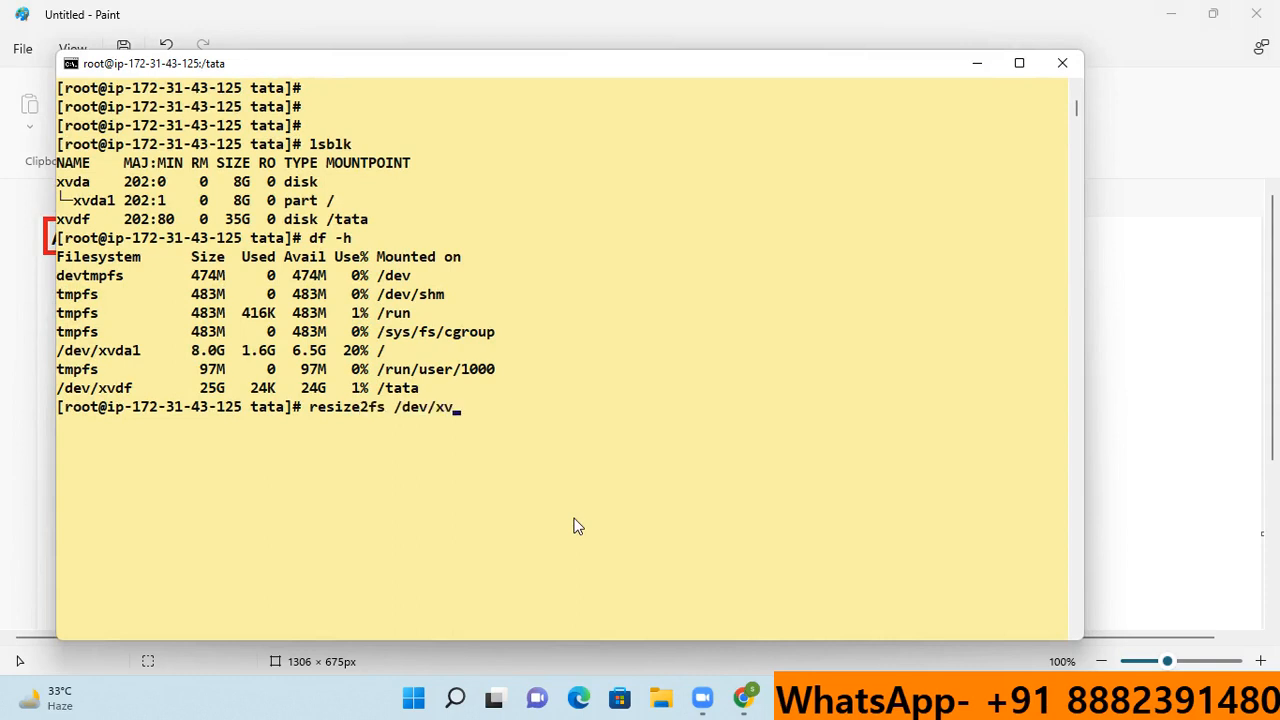
pyautogui.write('df')
pyautogui.press('Return')
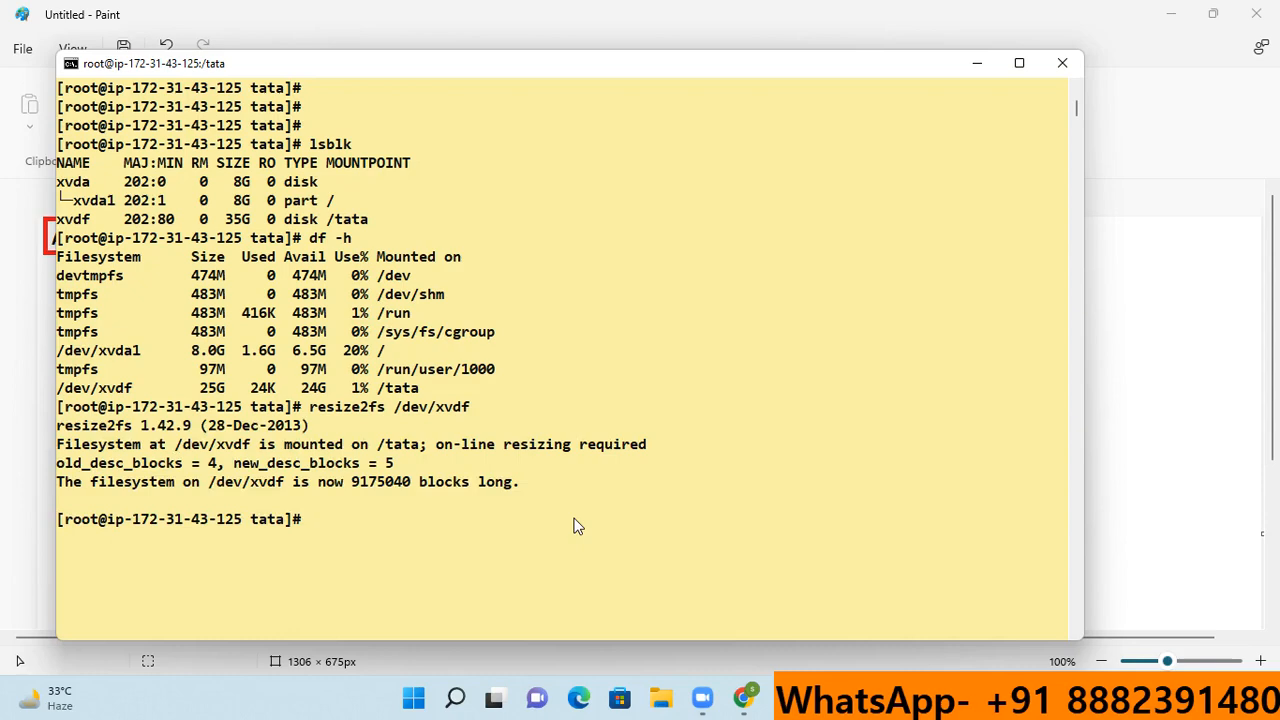
# - Run df -h again and compare the size of /dev/xvdf before and after the resize
pyautogui.write('df -h')
pyautogui.press('Return')
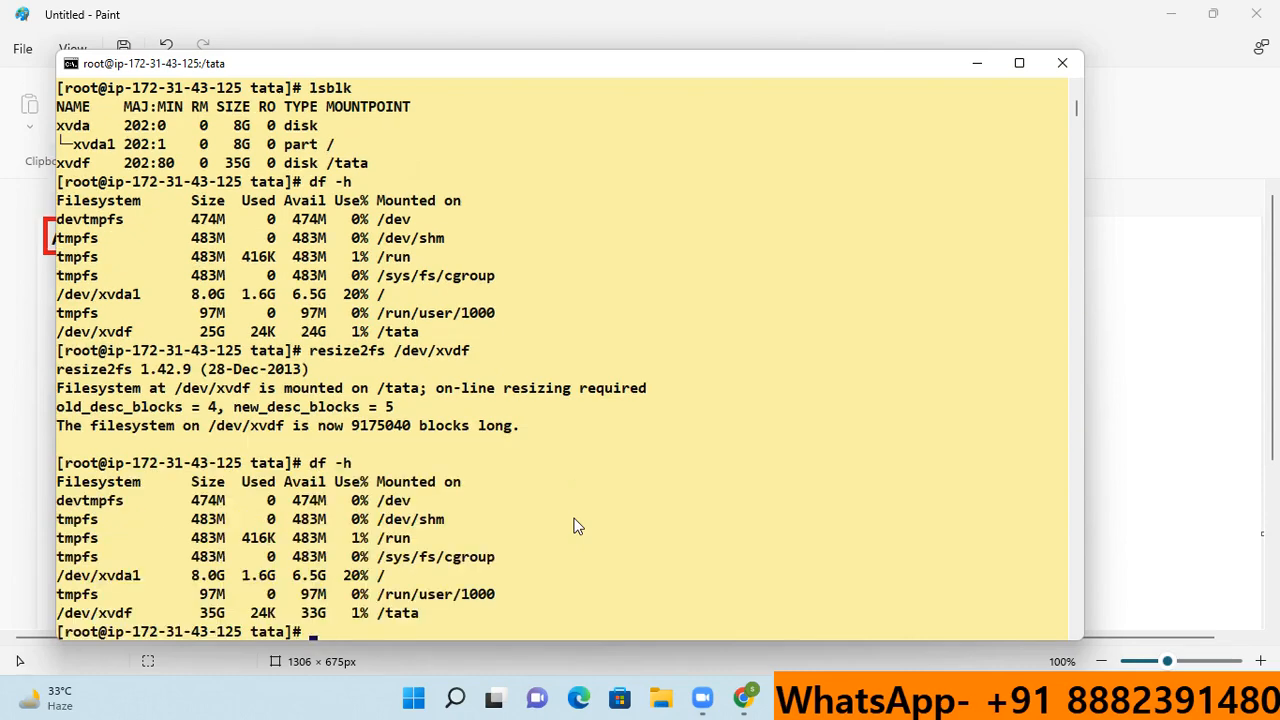
pyautogui.scroll(-3, 580, 510)
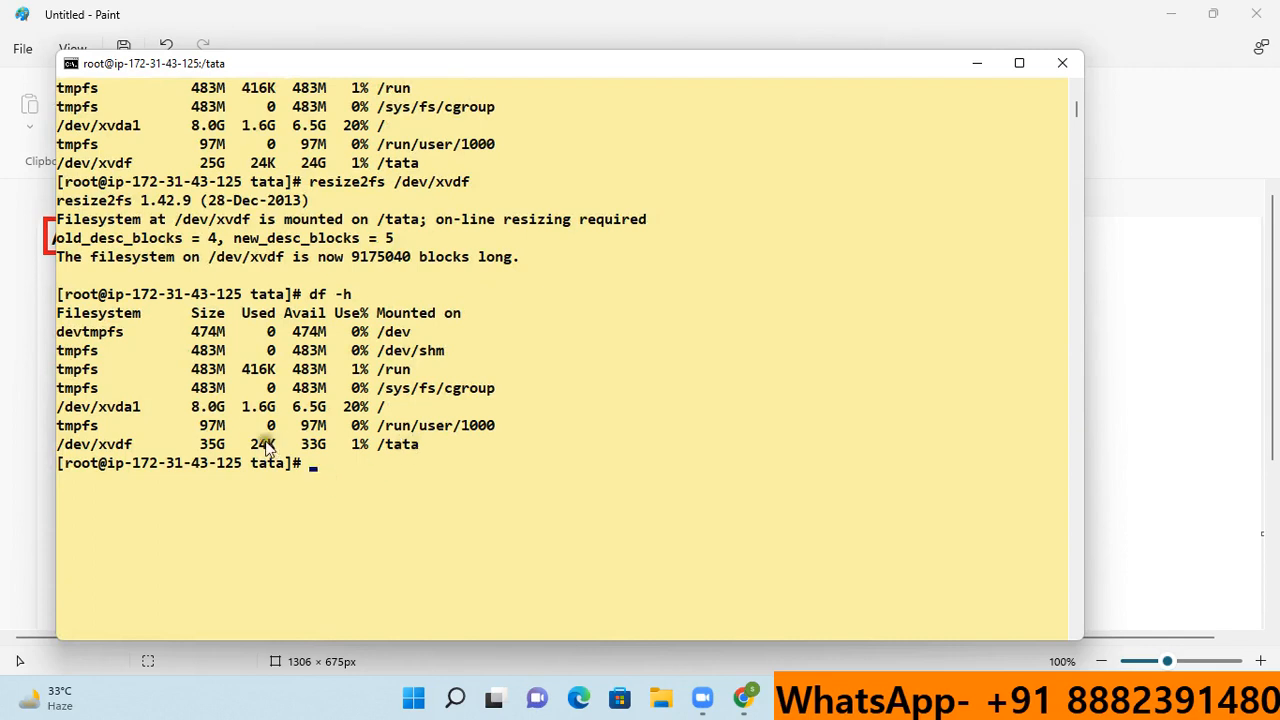
pyautogui.moveTo(240, 444); pyautogui.dragTo(122, 444)
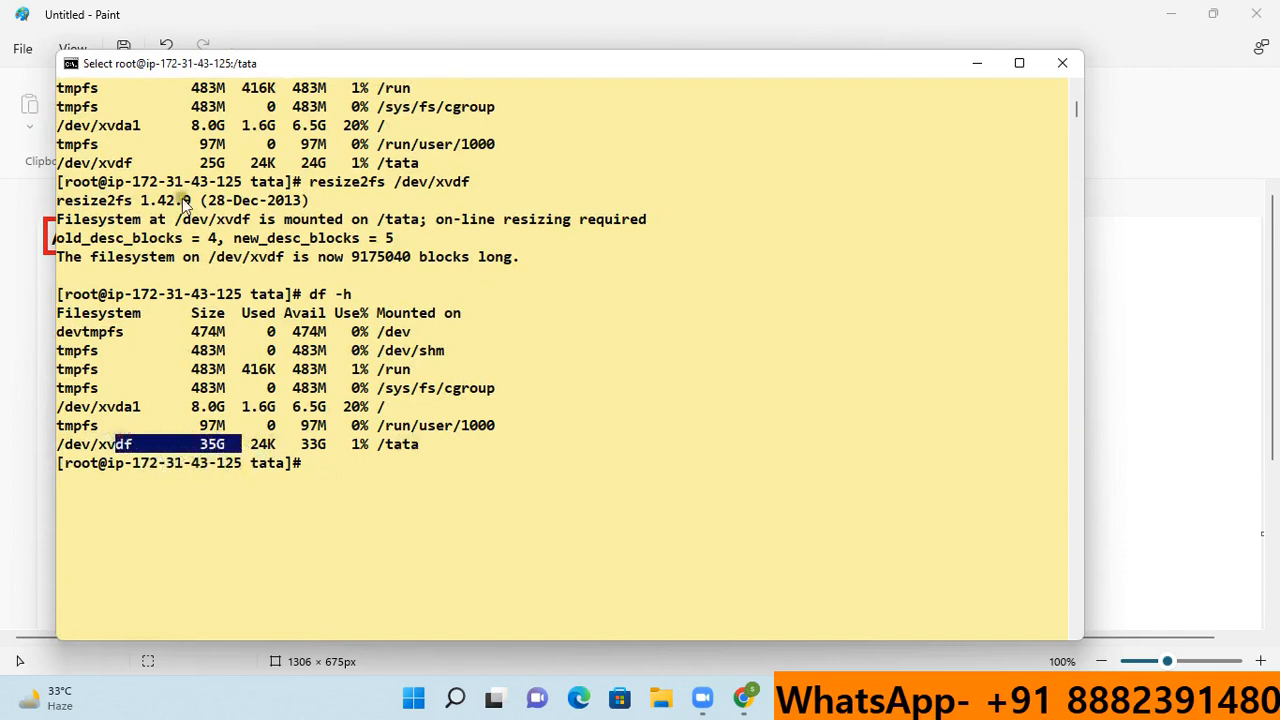
pyautogui.moveTo(240, 163); pyautogui.dragTo(58, 166)
pyautogui.click(416, 238)
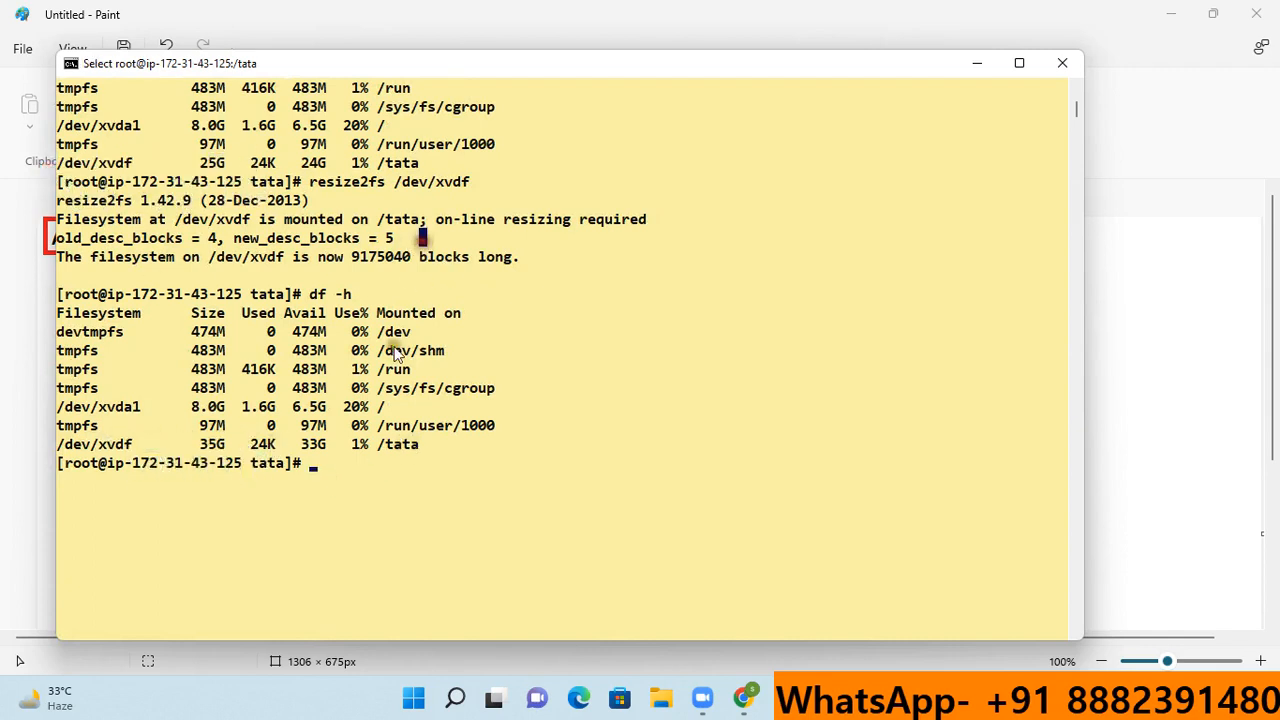
# - List the files in the /tata directory with ls to check them after the resize
pyautogui.write('ls')
pyautogui.press('Return')
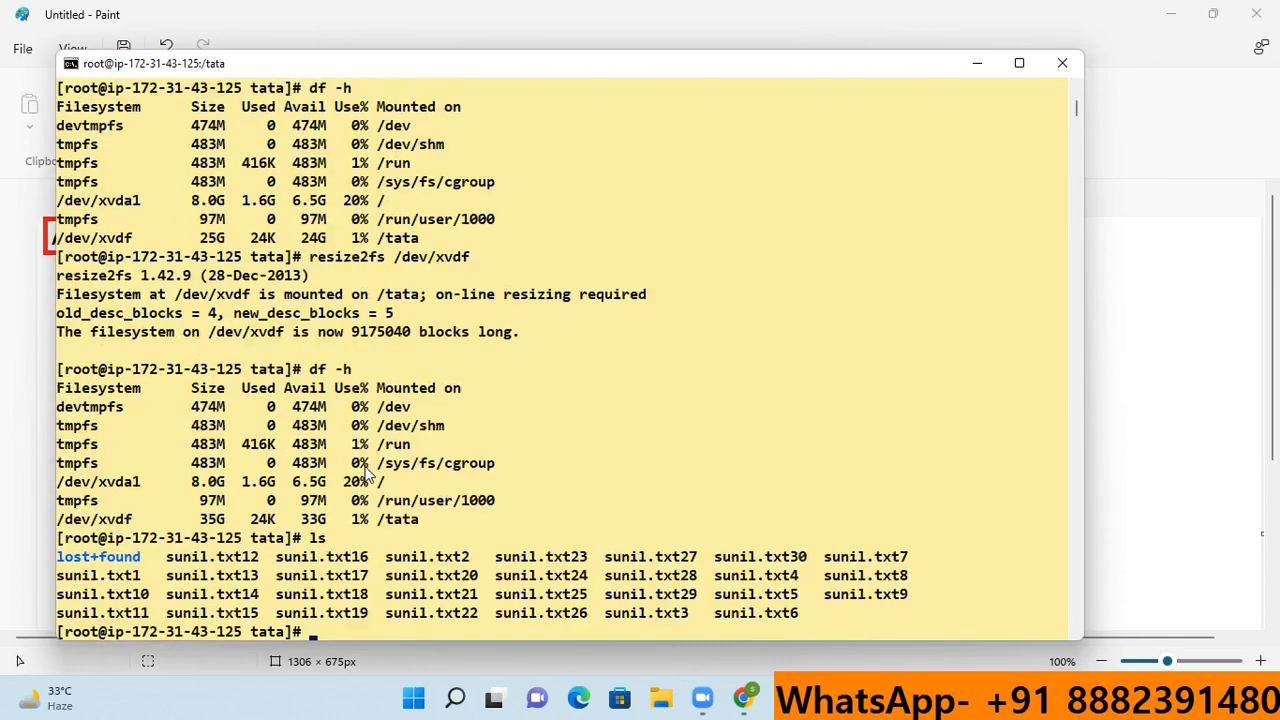
pyautogui.scroll(-2, 365, 475)
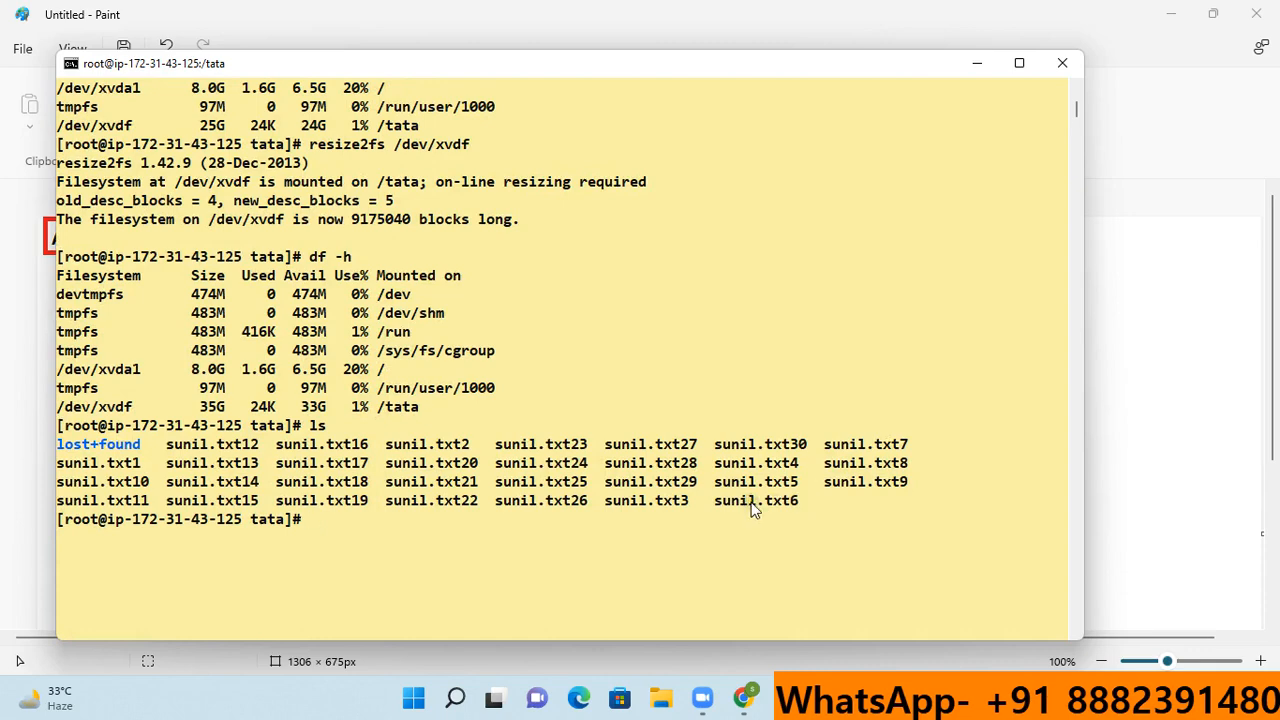
# - Return to the Paint diagram and draw a black rectangle about 135 × 250 px beside the orange box
pyautogui.click(977, 63)
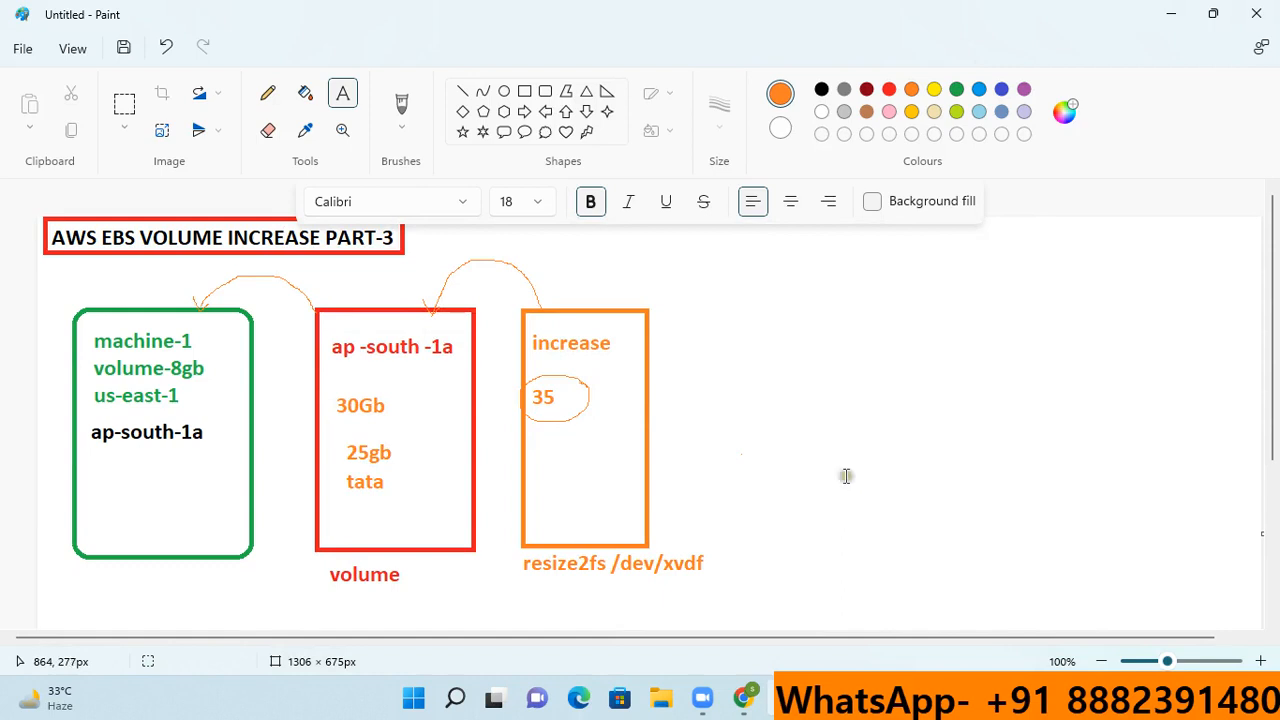
pyautogui.click(821, 89)
pyautogui.click(524, 91)
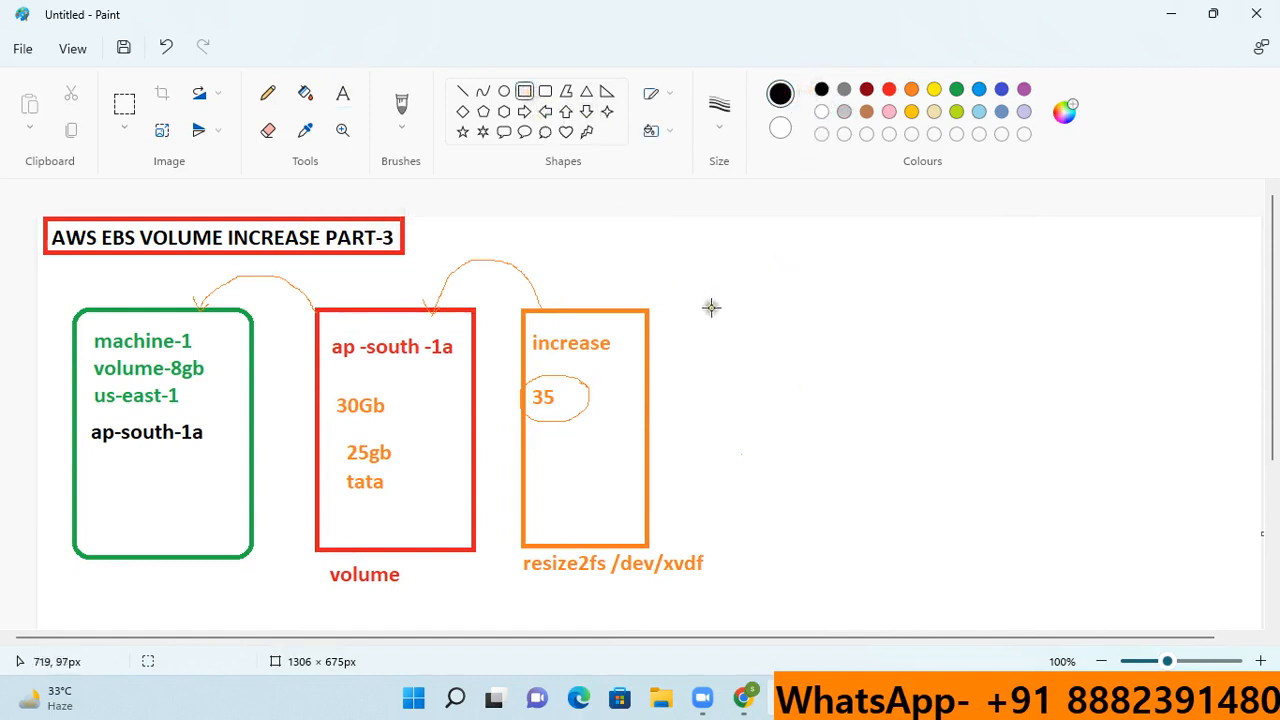
pyautogui.moveTo(707, 307); pyautogui.dragTo(835, 541)
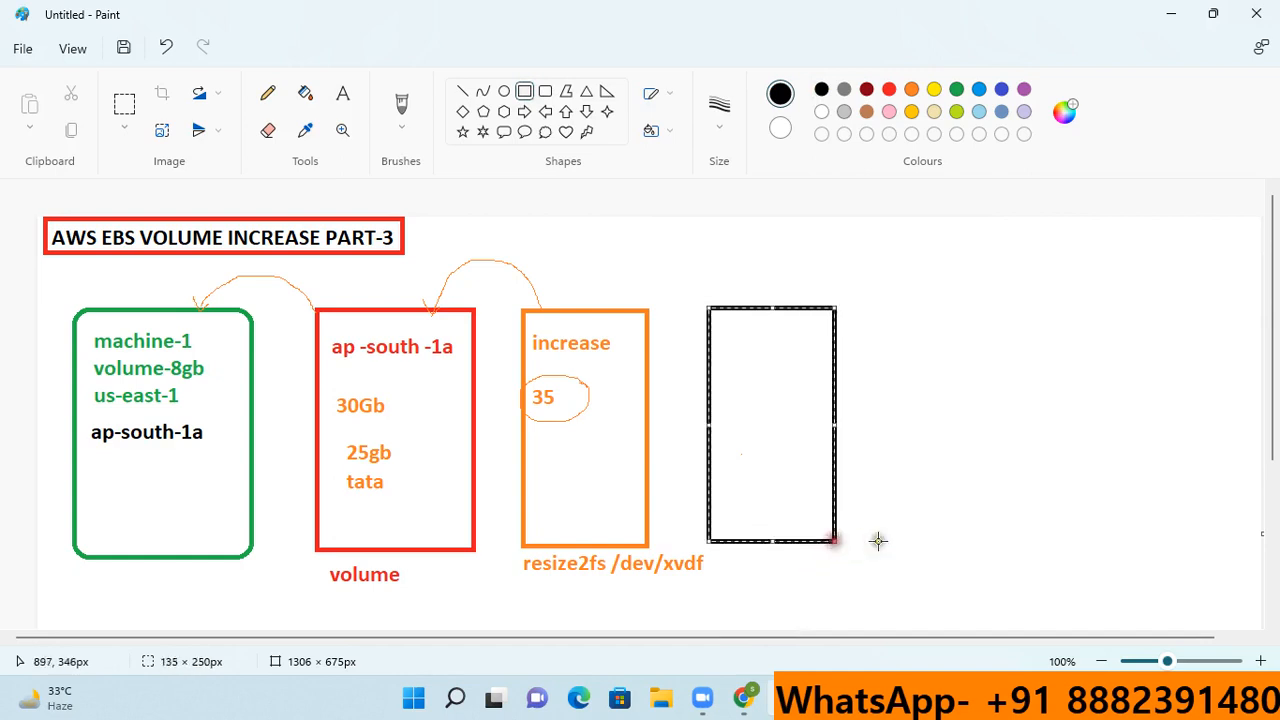
pyautogui.click(945, 548)
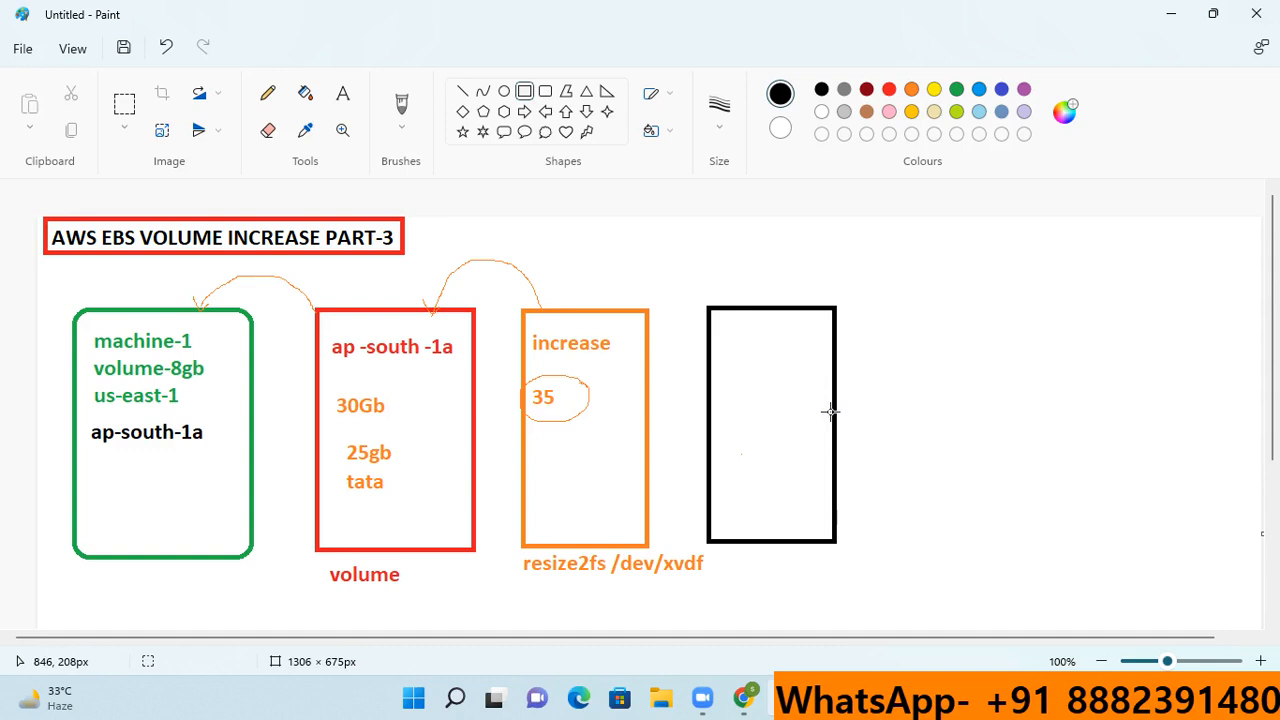
# - Add black text inside the black rectangle reading "region", "us-south-1a" and, after a blank line, "machine-2"
pyautogui.click(342, 93)
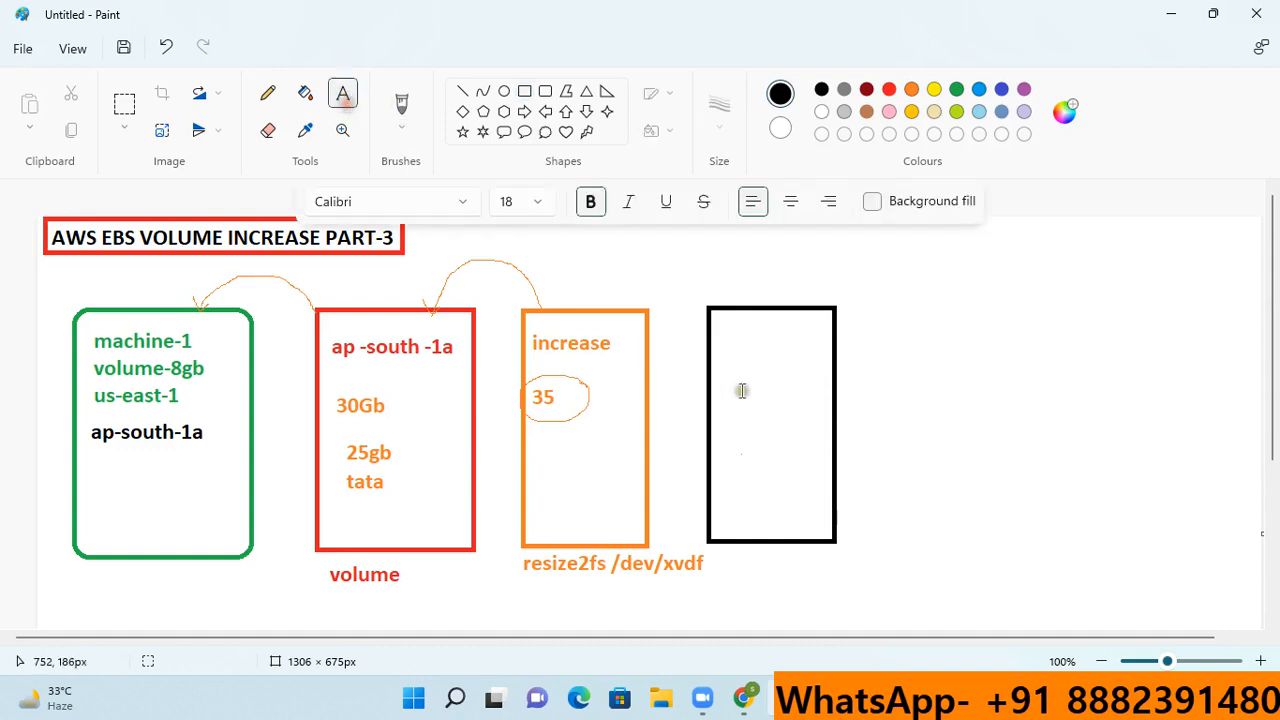
pyautogui.moveTo(716, 322); pyautogui.dragTo(811, 403)
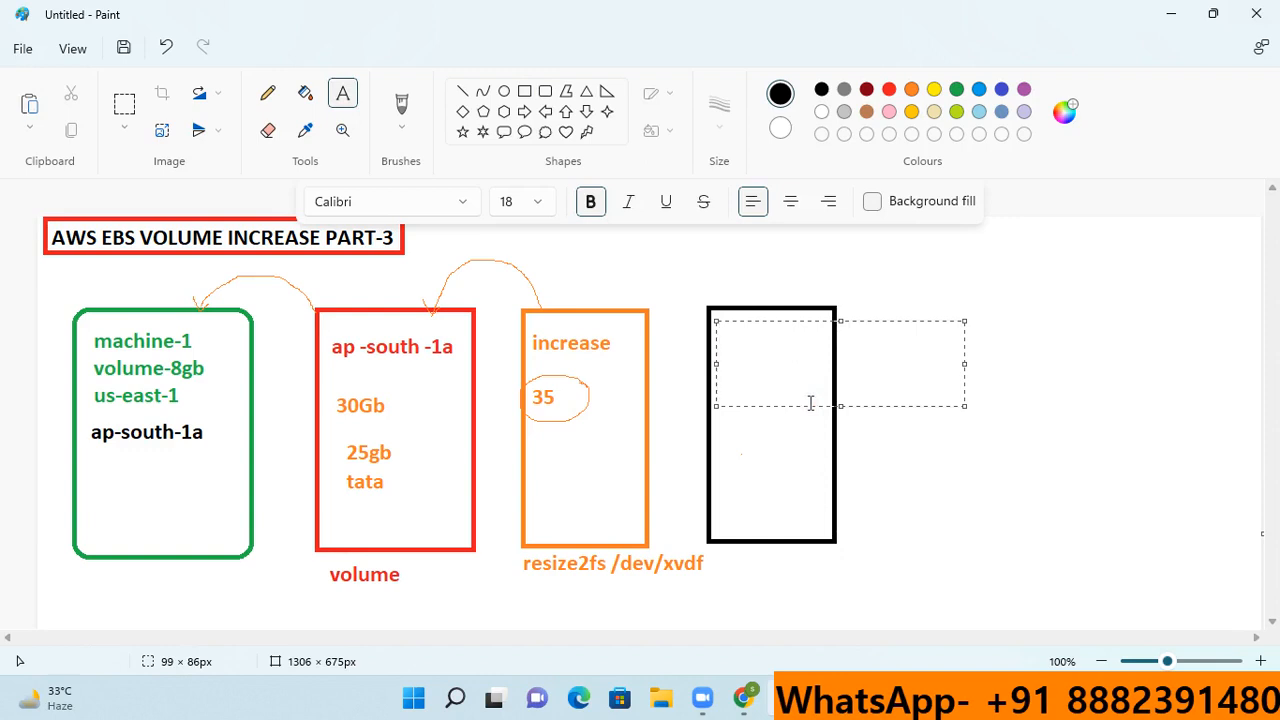
pyautogui.write('region')
pyautogui.press('Return')
pyautogui.write('us')
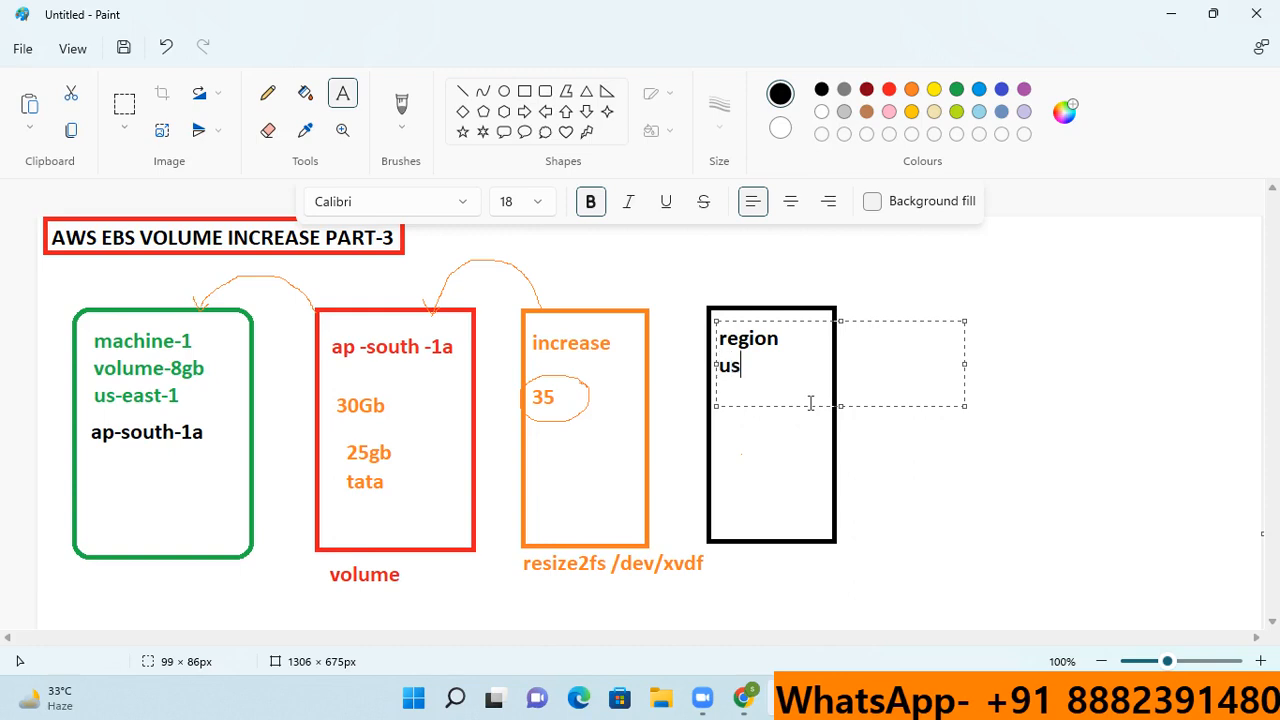
pyautogui.write('-east')
pyautogui.press('BackSpace')
pyautogui.press('BackSpace')
pyautogui.press('BackSpace')
pyautogui.press('BackSpace')
pyautogui.press('BackSpace')
pyautogui.press('BackSpace')
pyautogui.press('BackSpace')
pyautogui.write('us-south-1a')
pyautogui.press('Return')
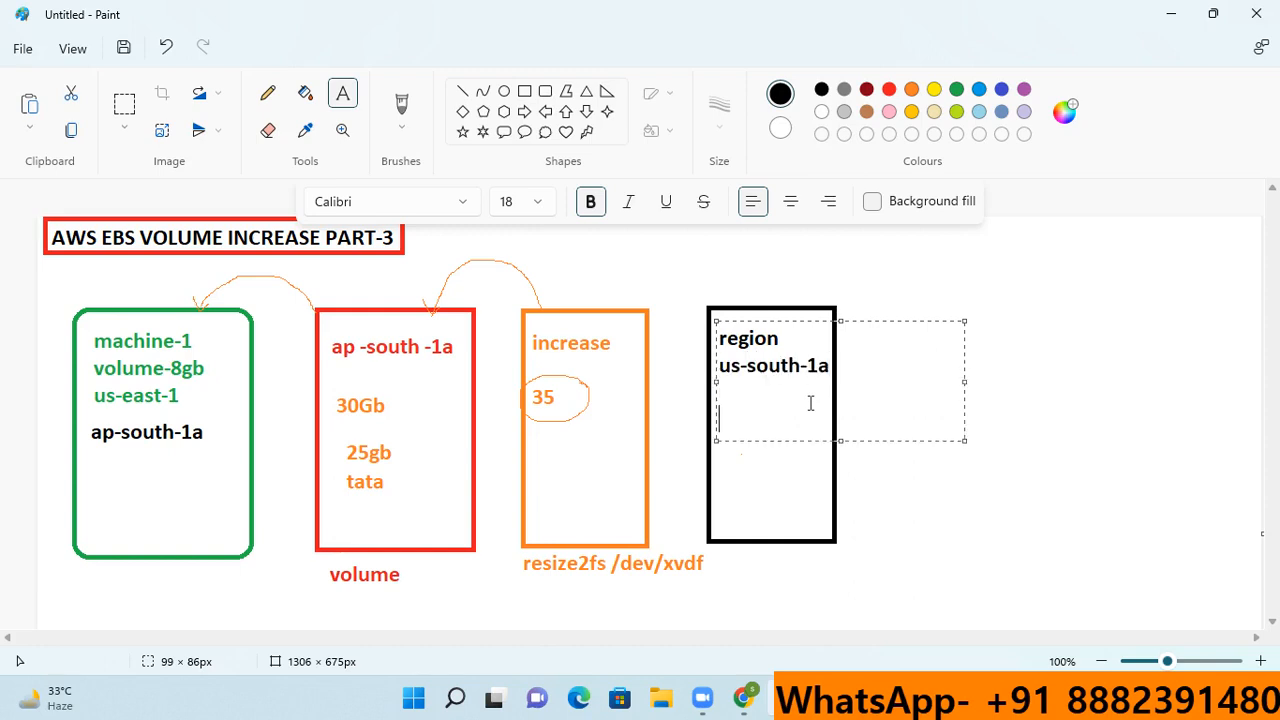
pyautogui.write('machine-2')
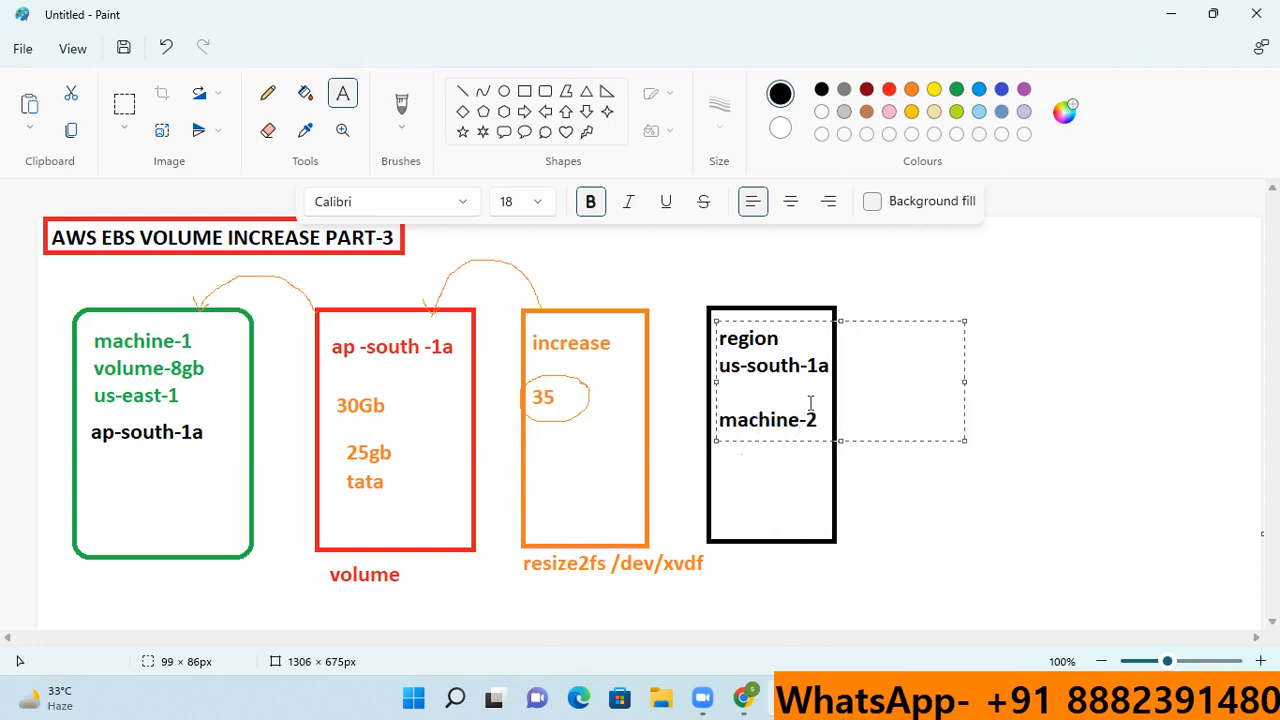
pyautogui.click(945, 516)
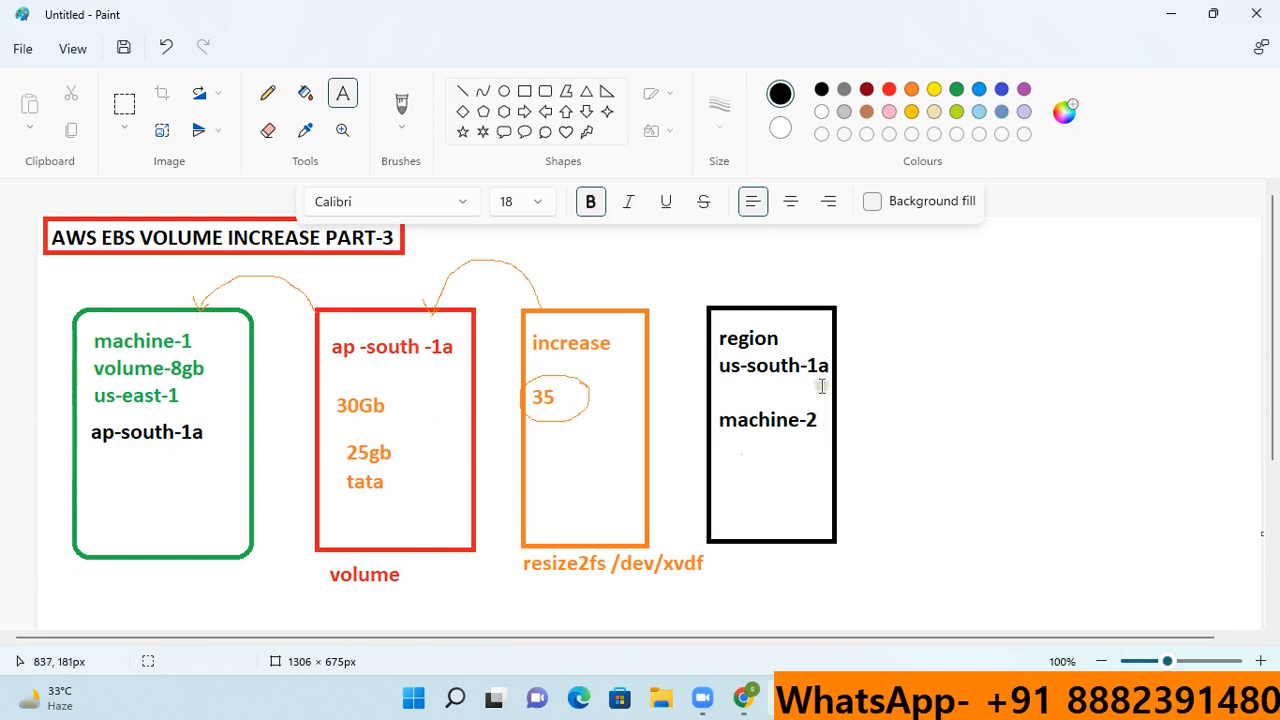
# - Mark the region text in the green machine-1 box with a black pencil stroke
pyautogui.click(267, 93)
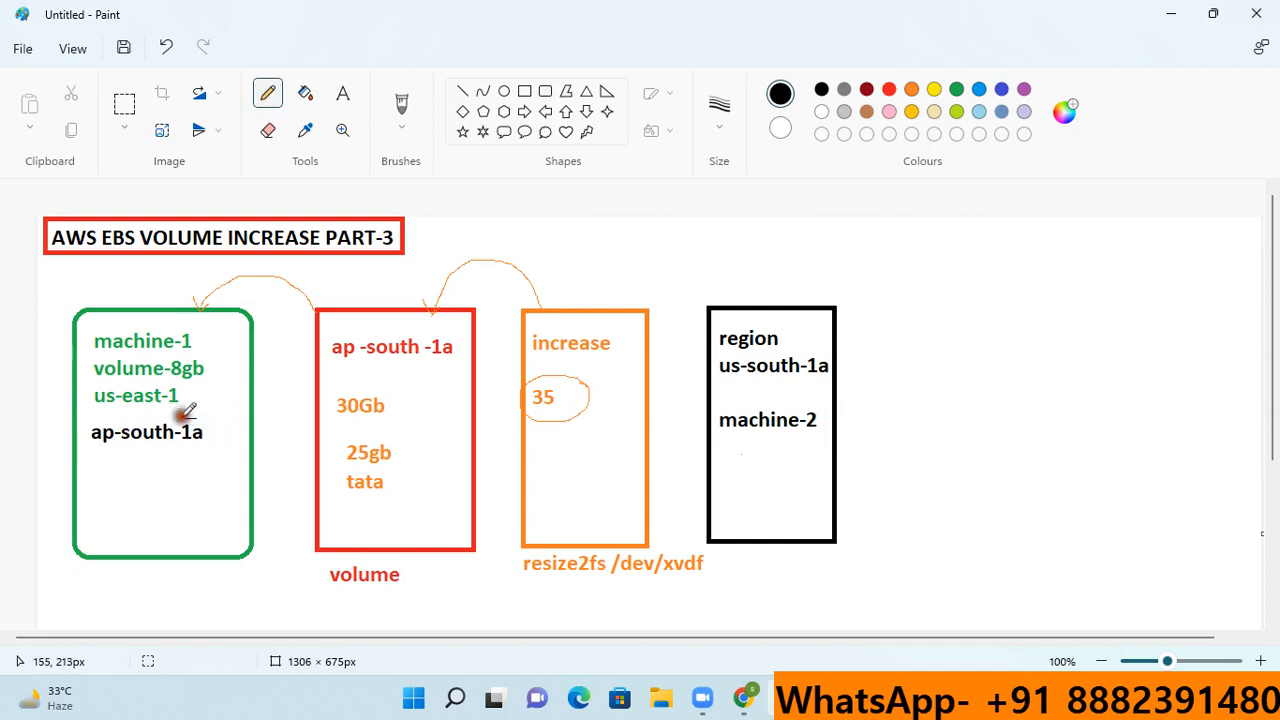
pyautogui.moveTo(183, 414)
pyautogui.mouseDown()
pyautogui.moveTo(171, 400)
pyautogui.moveTo(120, 404)
pyautogui.moveTo(178, 397)
pyautogui.mouseUp()
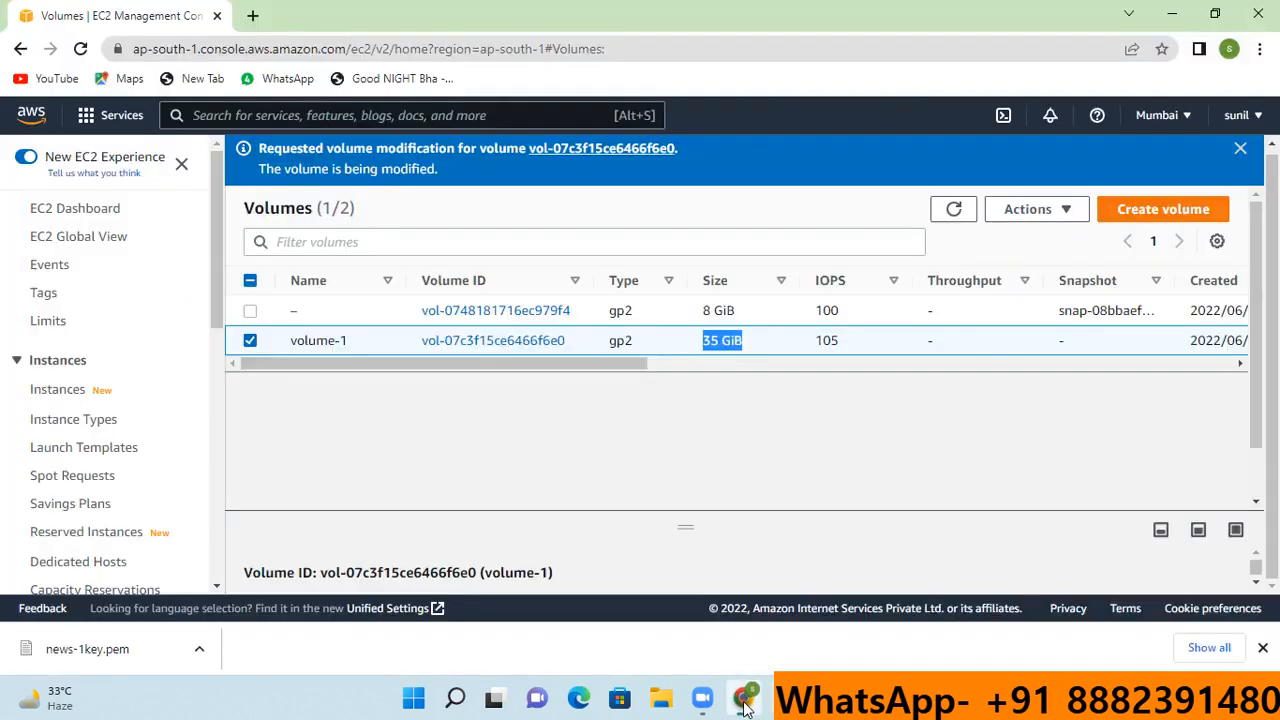
# - Switch to the AWS console in Chrome, show the EC2 instances list, and open the form for launching a new instance
pyautogui.click(743, 697)
pyautogui.click(54, 393)
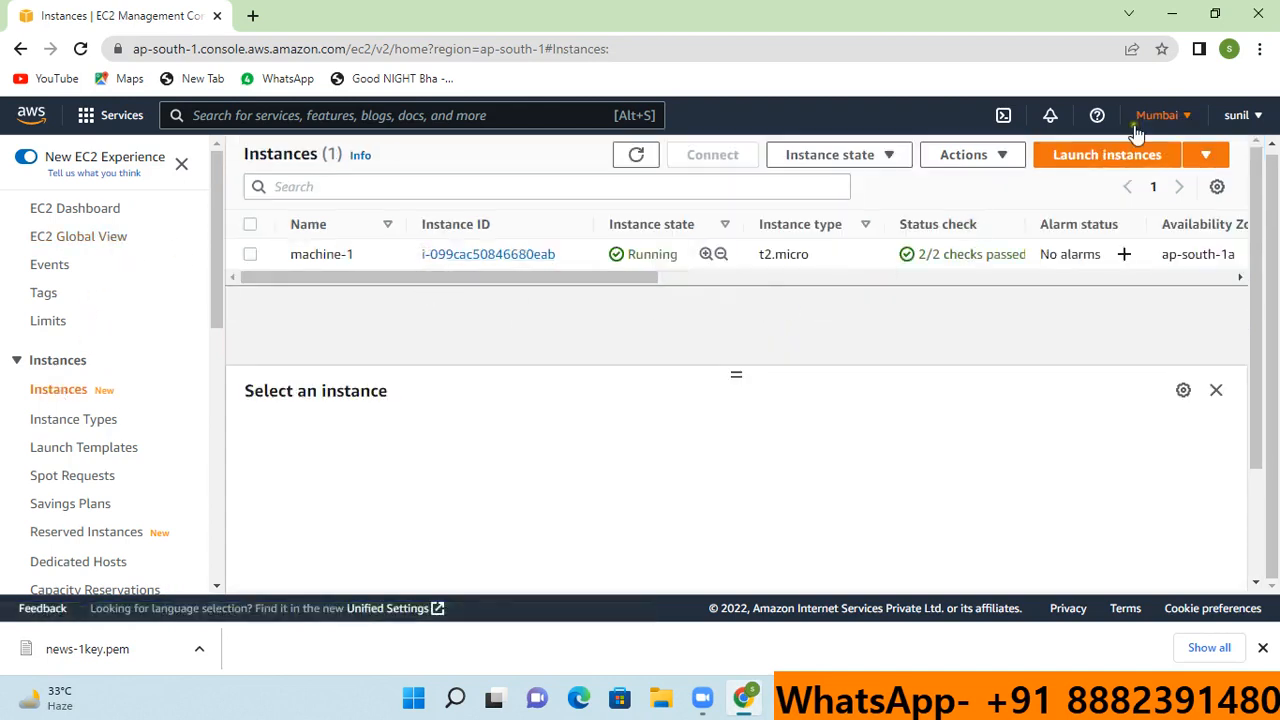
pyautogui.click(1100, 162)
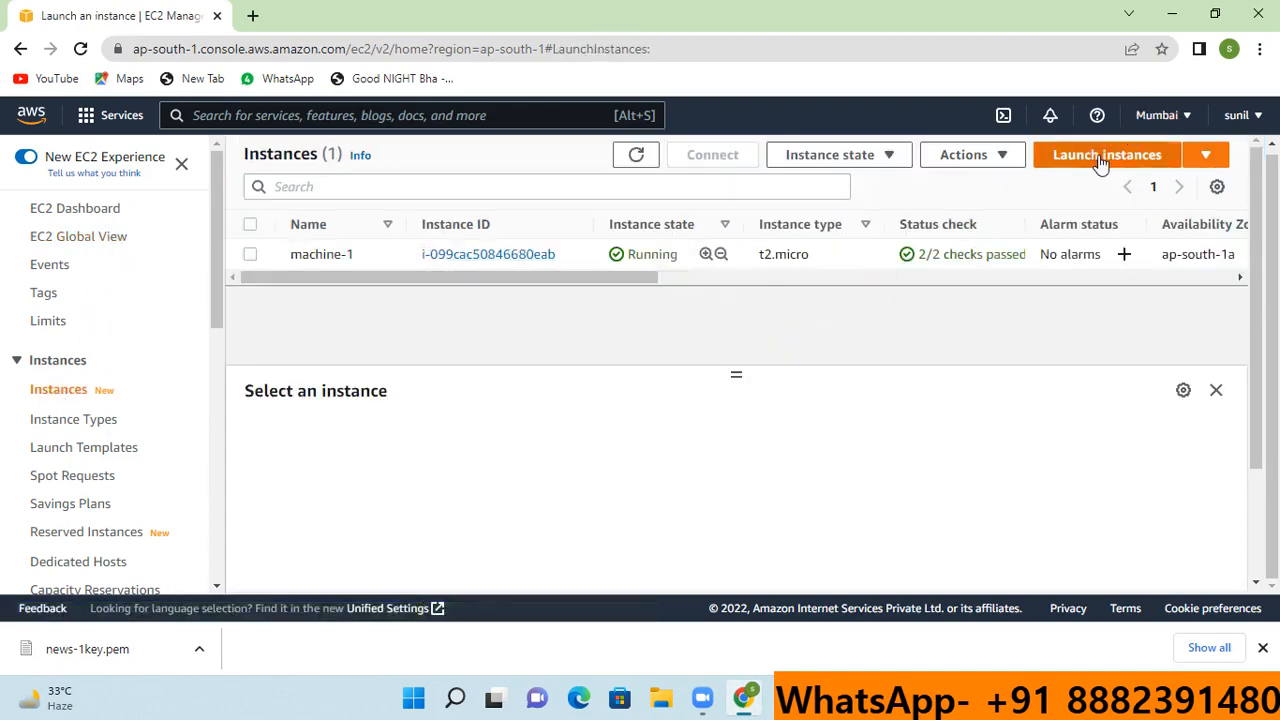
pyautogui.scroll(-2, 296, 446)
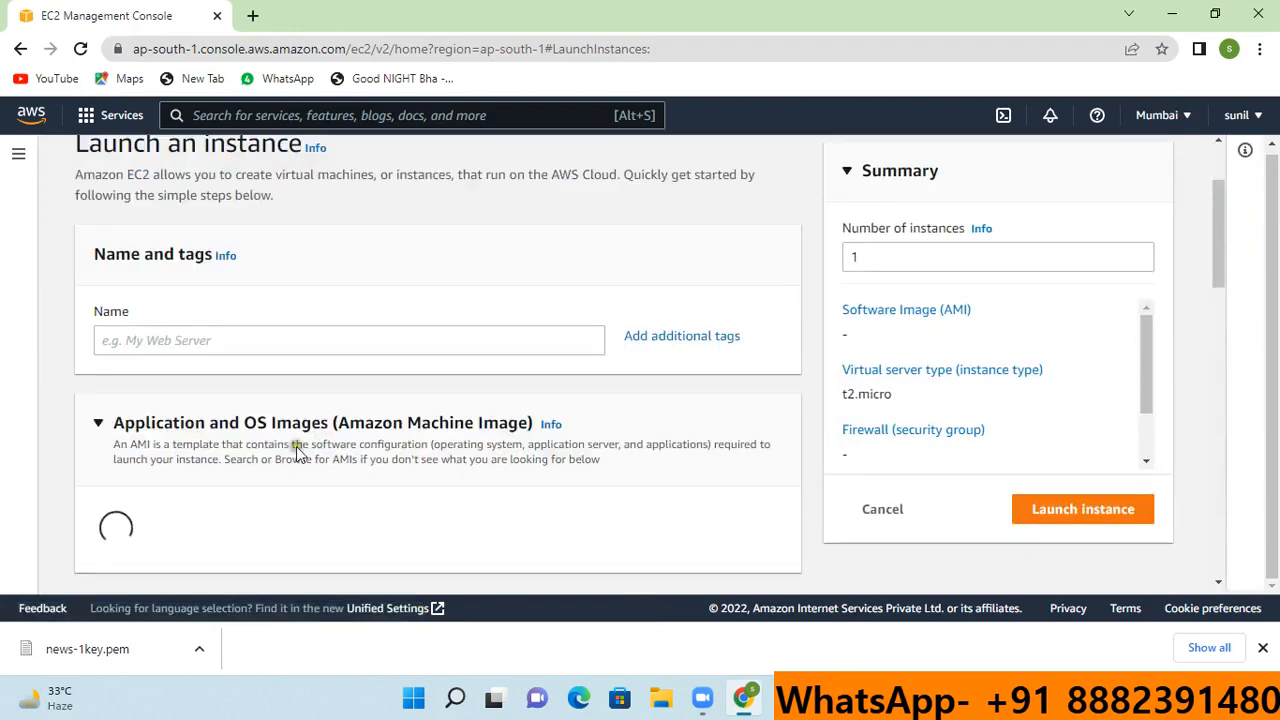
# - Name the new EC2 instance machine-2
pyautogui.click(217, 338)
pyautogui.scroll(-1, 221, 337)
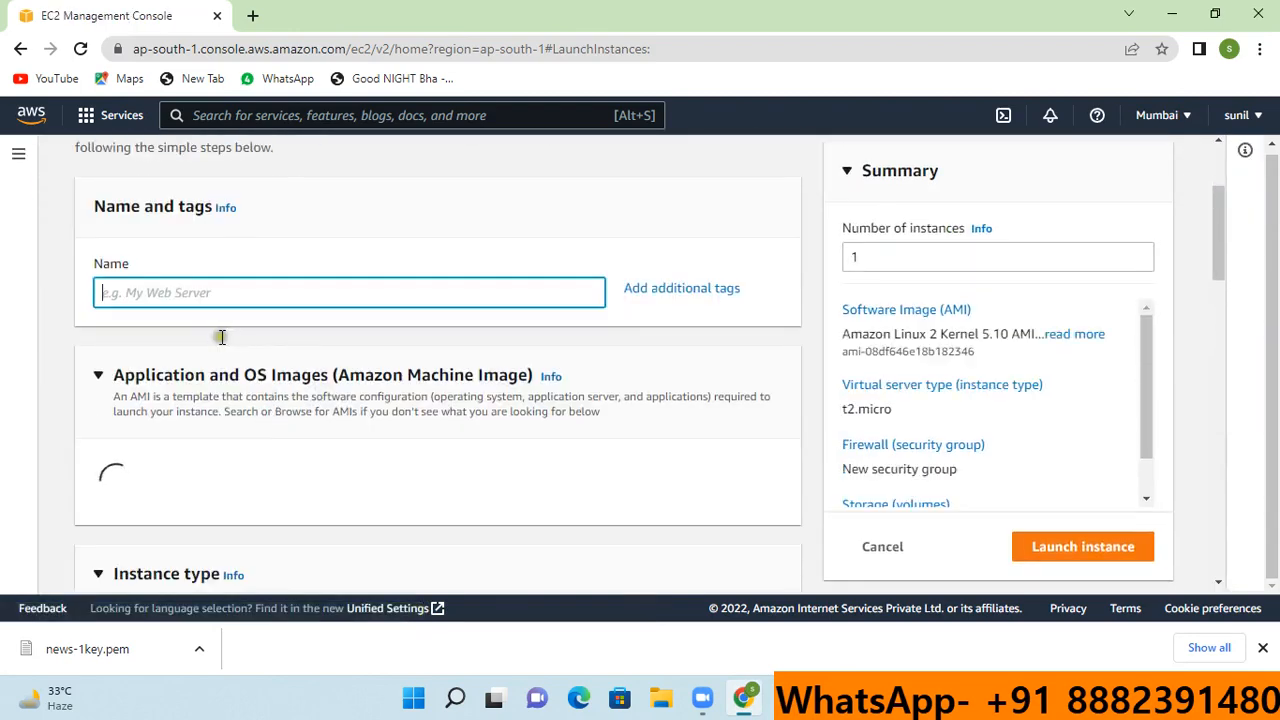
pyautogui.write('machine-2')
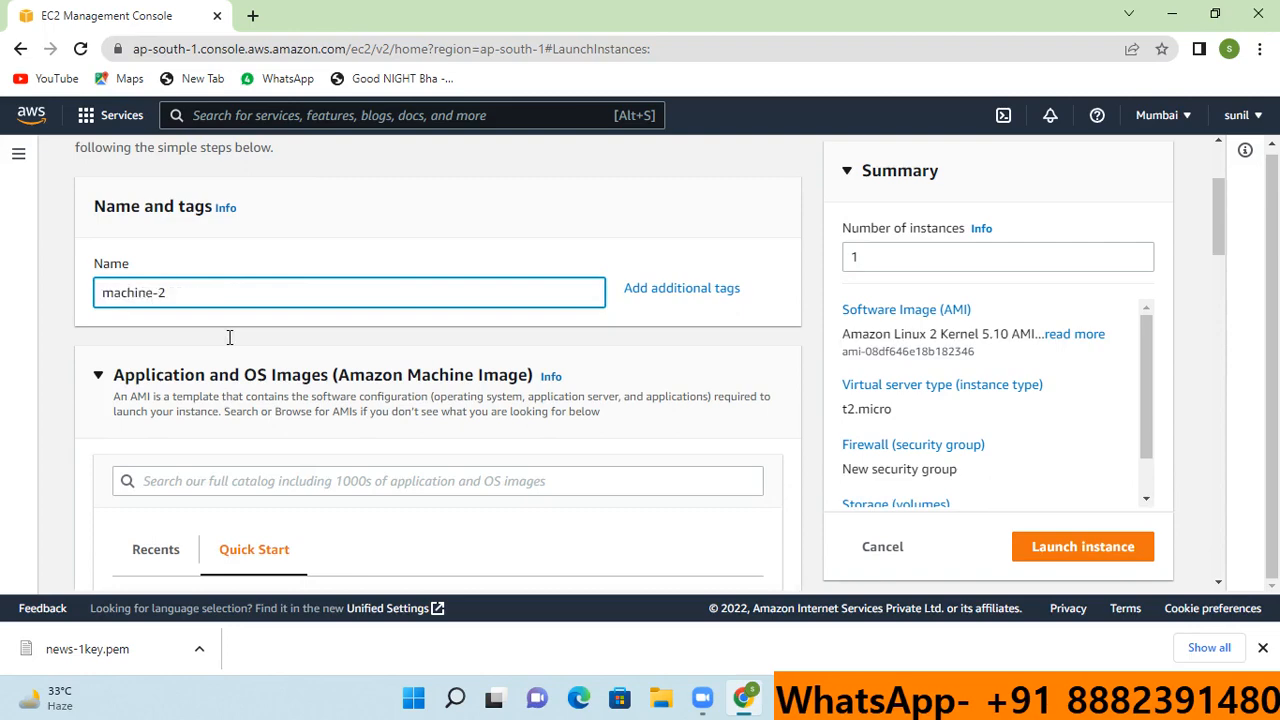
# - Choose the existing news-1key key pair for logging in to the instance, keeping the default Amazon Linux image and instance type
pyautogui.scroll(-3, 455, 372)
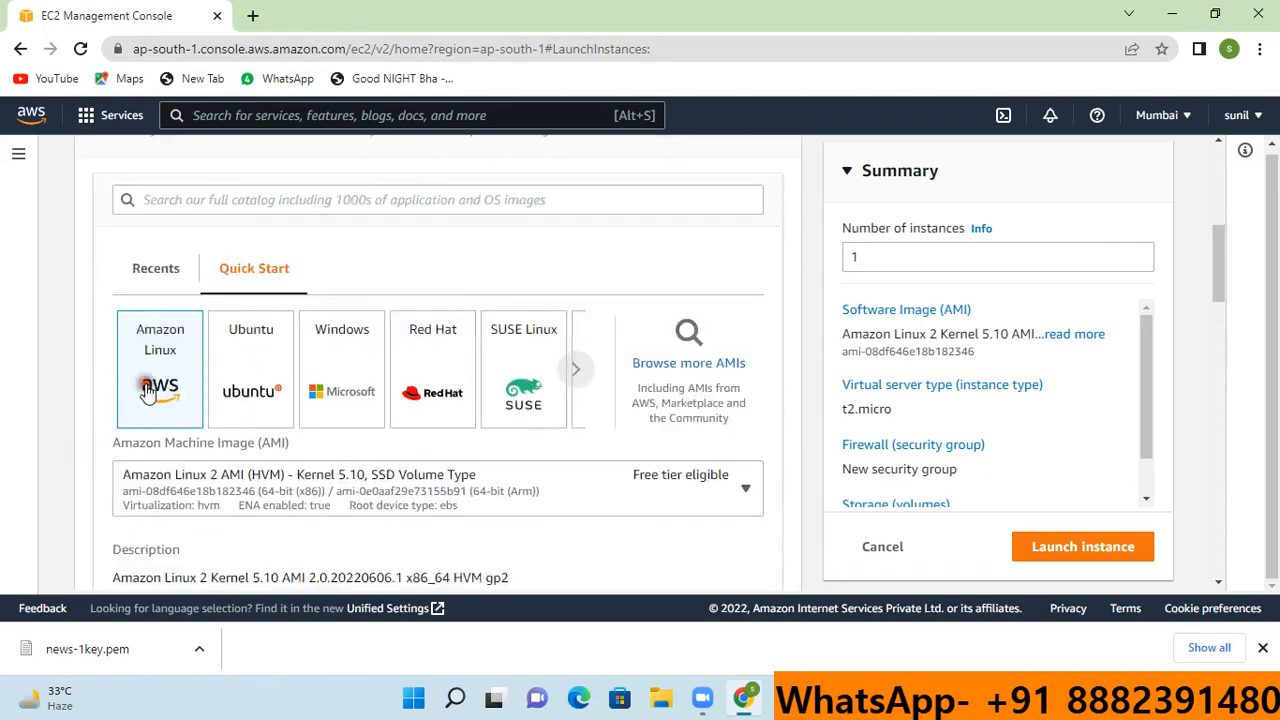
pyautogui.scroll(-5, 510, 391)
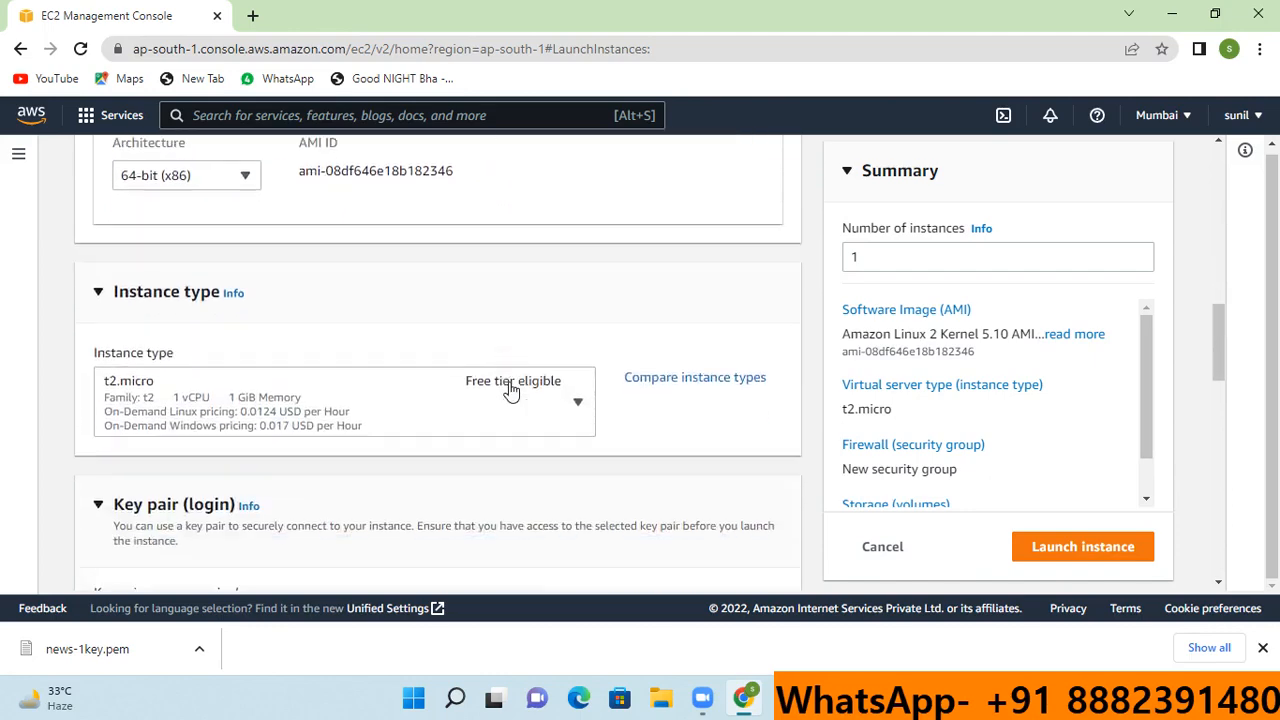
pyautogui.scroll(-3, 510, 391)
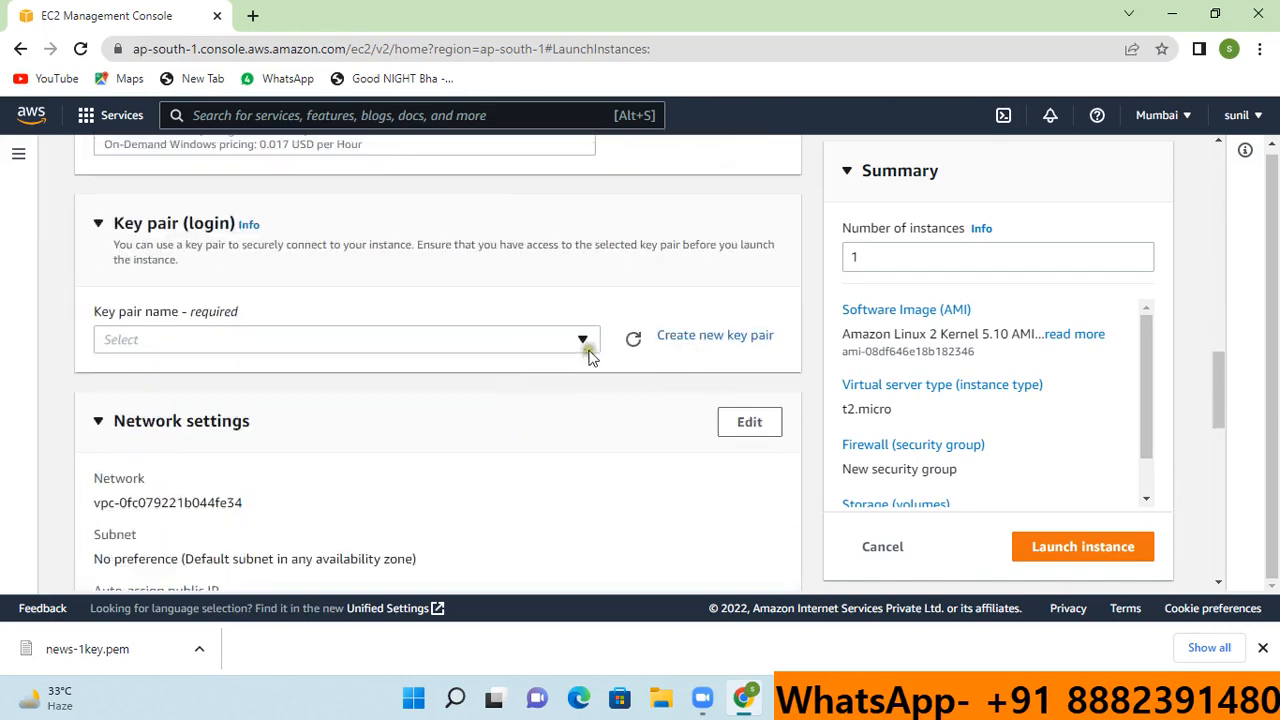
pyautogui.click(589, 354)
pyautogui.scroll(-1, 235, 443)
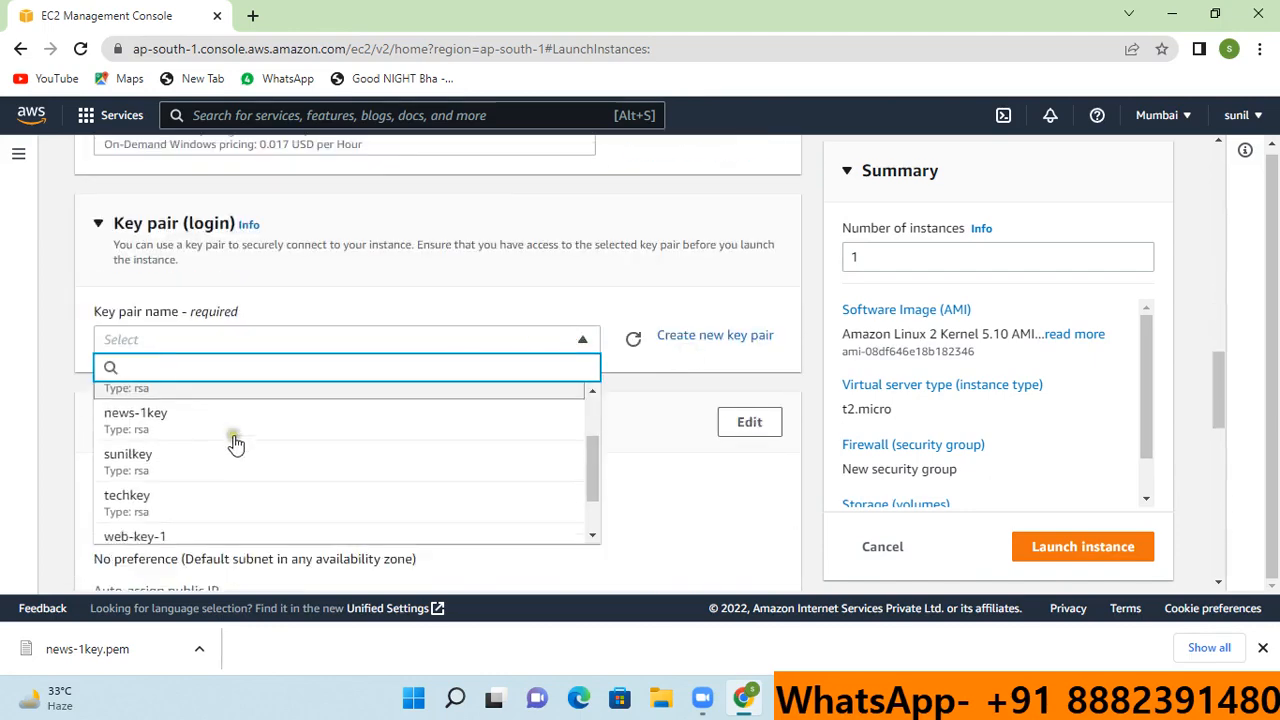
pyautogui.click(155, 420)
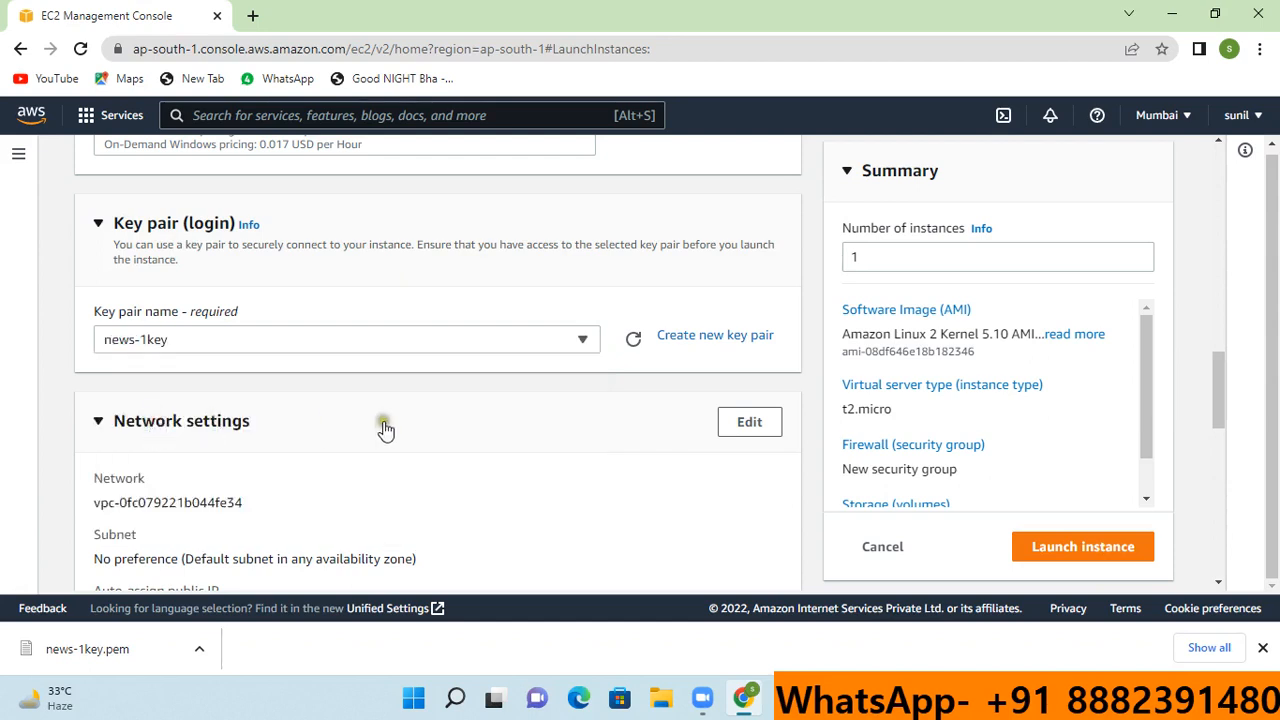
# - Collapse the network settings and examine the storage configuration and the launch summary
pyautogui.click(418, 425)
pyautogui.scroll(-1, 420, 423)
pyautogui.scroll(-2, 426, 389)
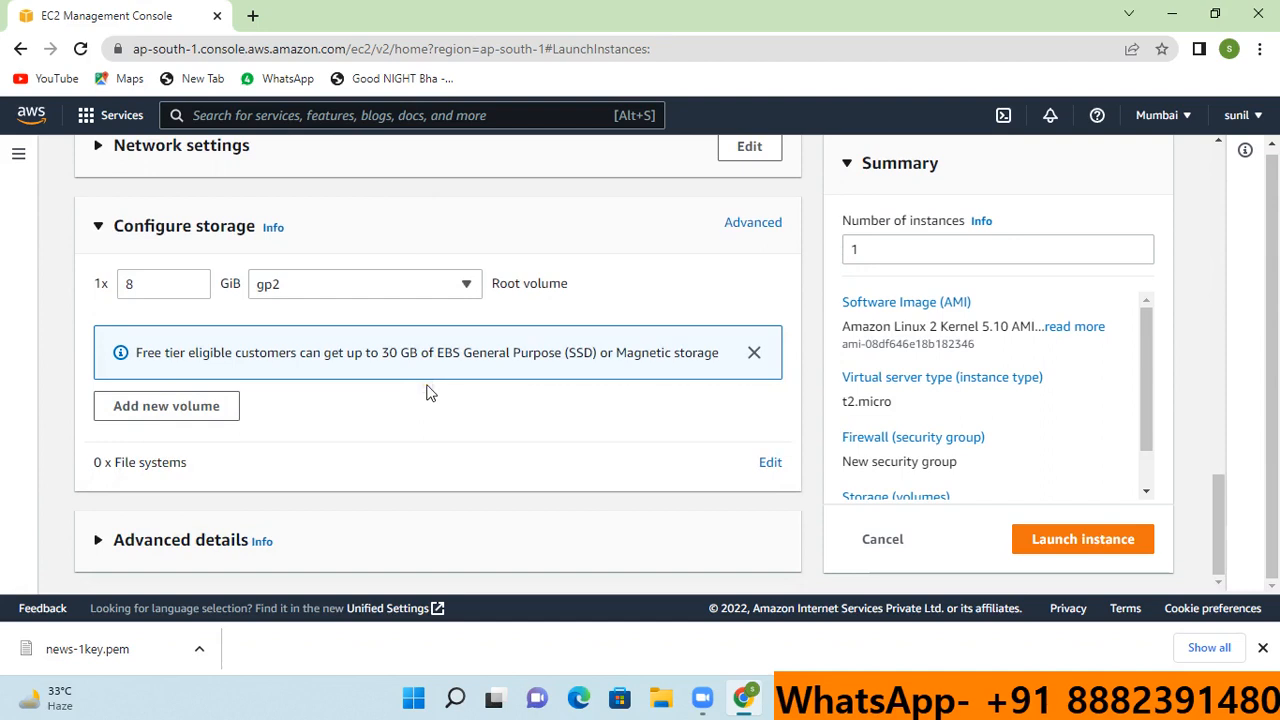
pyautogui.scroll(-1, 984, 414)
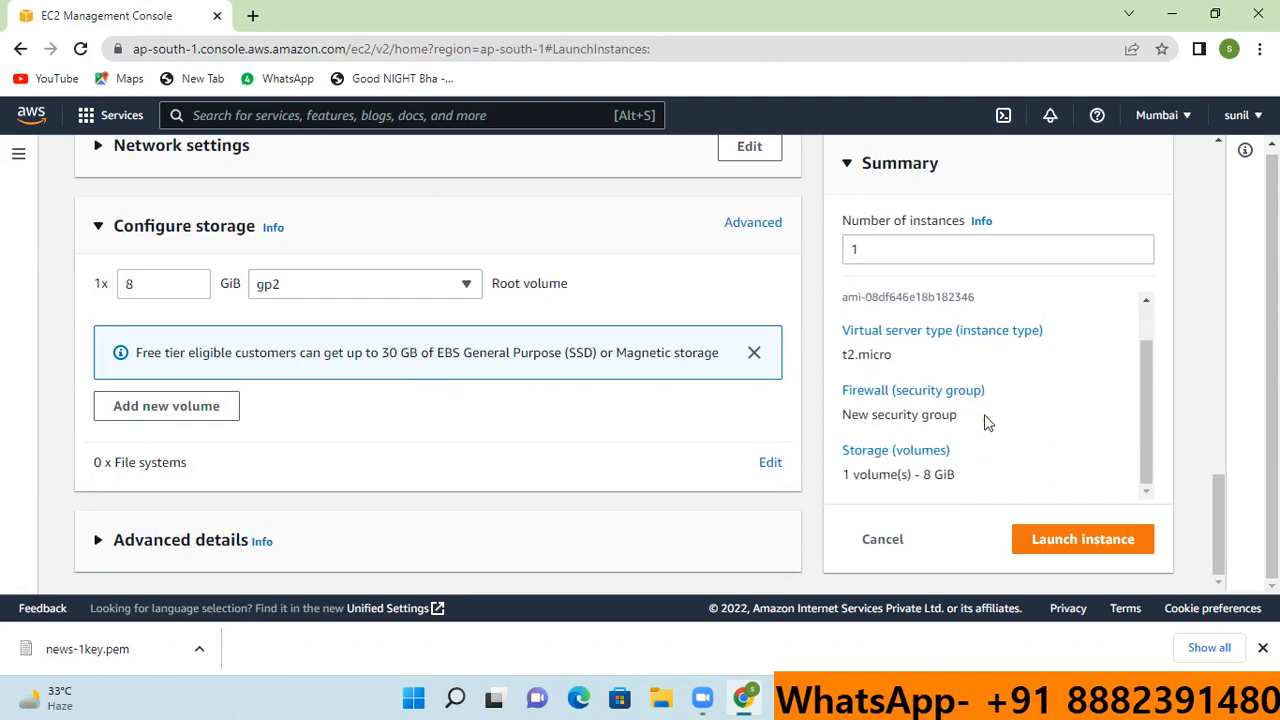
pyautogui.scroll(1, 986, 422)
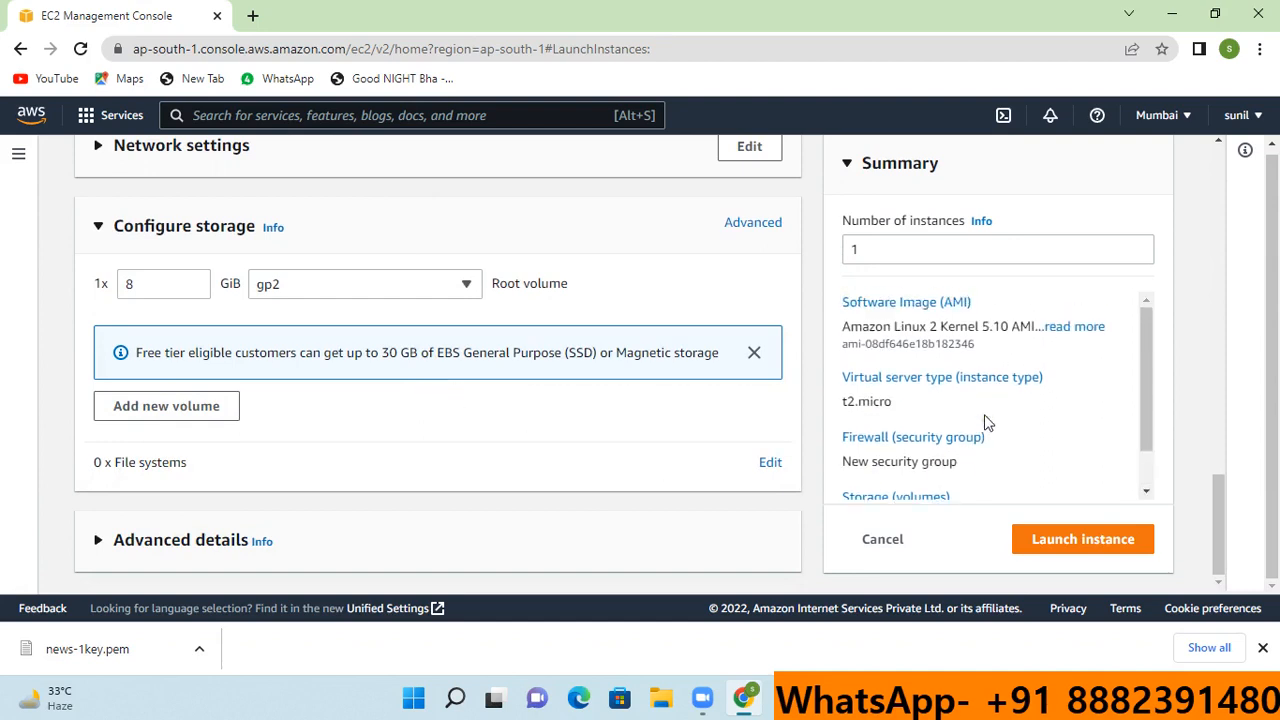
pyautogui.scroll(-1, 986, 422)
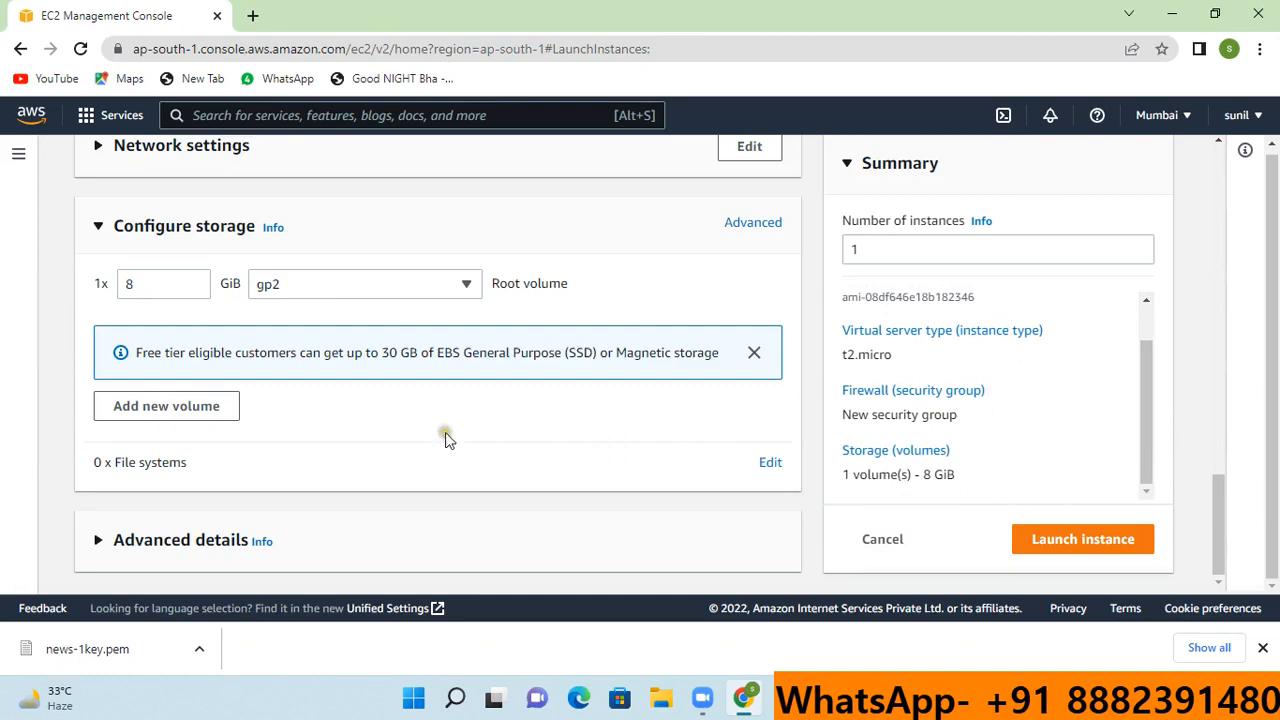
pyautogui.scroll(2, 494, 438)
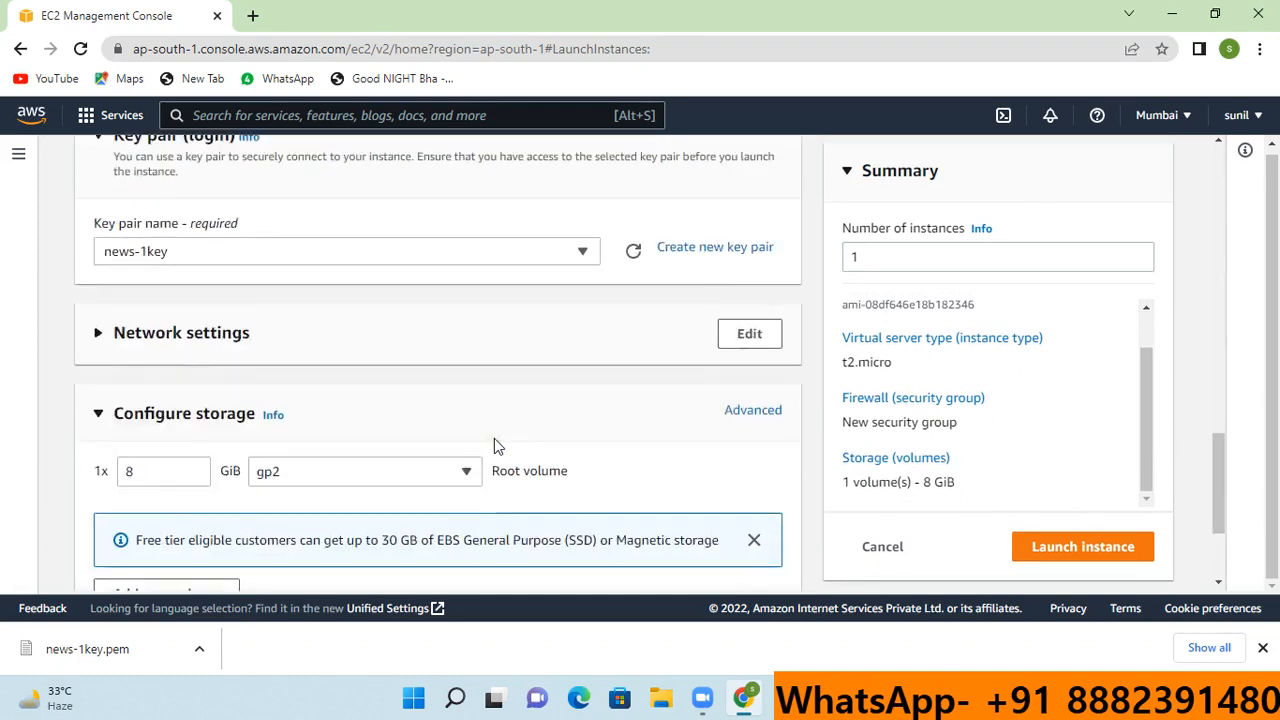
pyautogui.scroll(3, 494, 438)
# - Expand the advanced details and look through the optional instance settings down to the user data
pyautogui.scroll(-5, 494, 438)
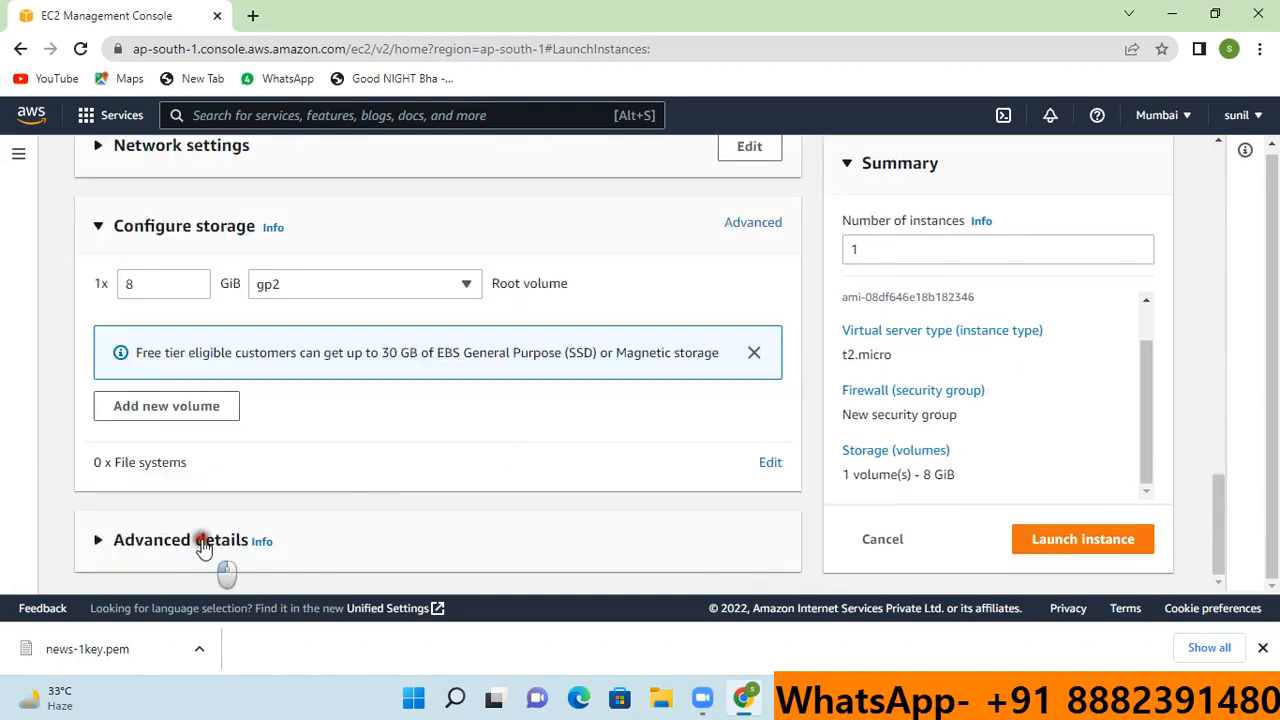
pyautogui.scroll(-5, 494, 464)
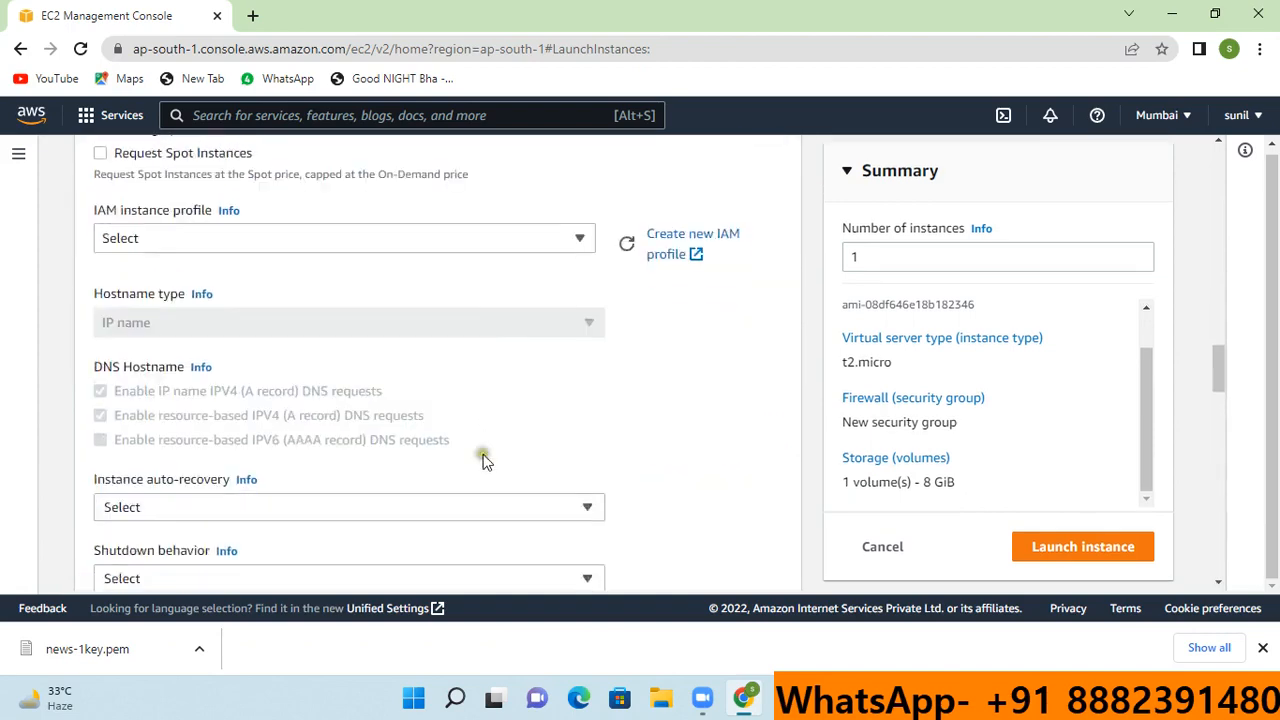
pyautogui.scroll(-5, 484, 460)
pyautogui.scroll(-8, 484, 460)
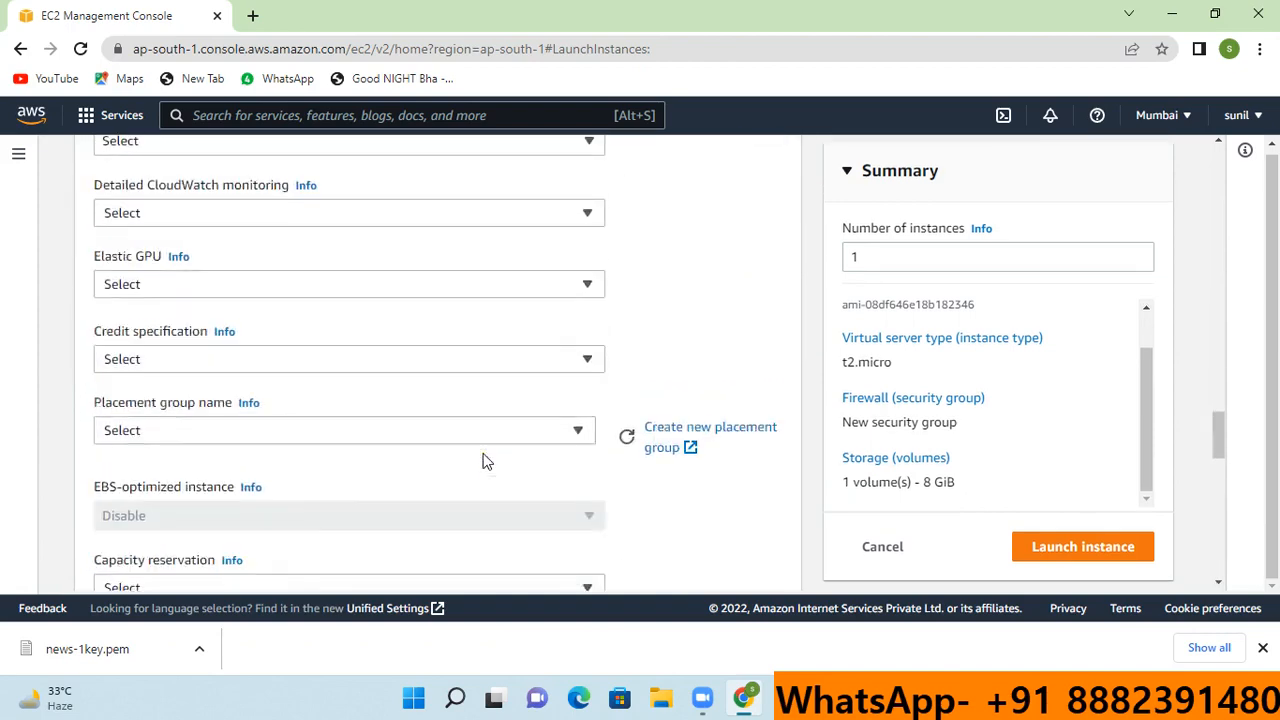
pyautogui.scroll(-5, 484, 460)
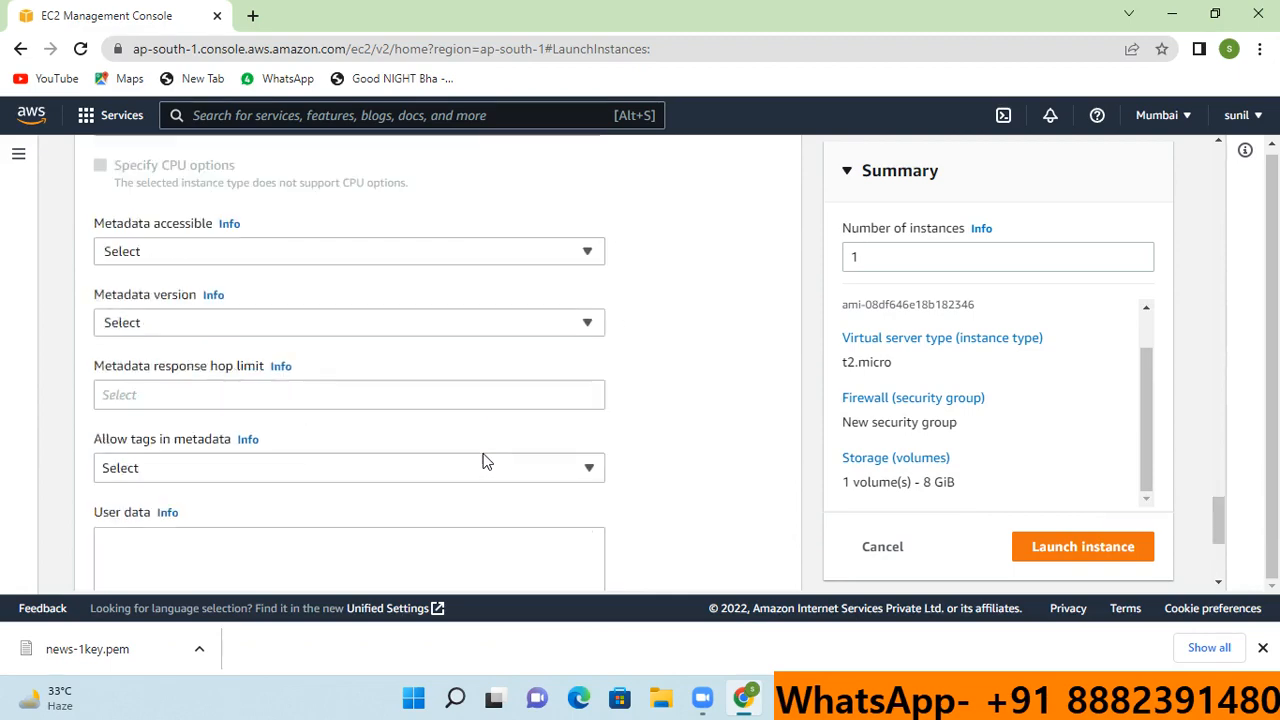
pyautogui.scroll(8, 486, 457)
pyautogui.scroll(10, 486, 457)
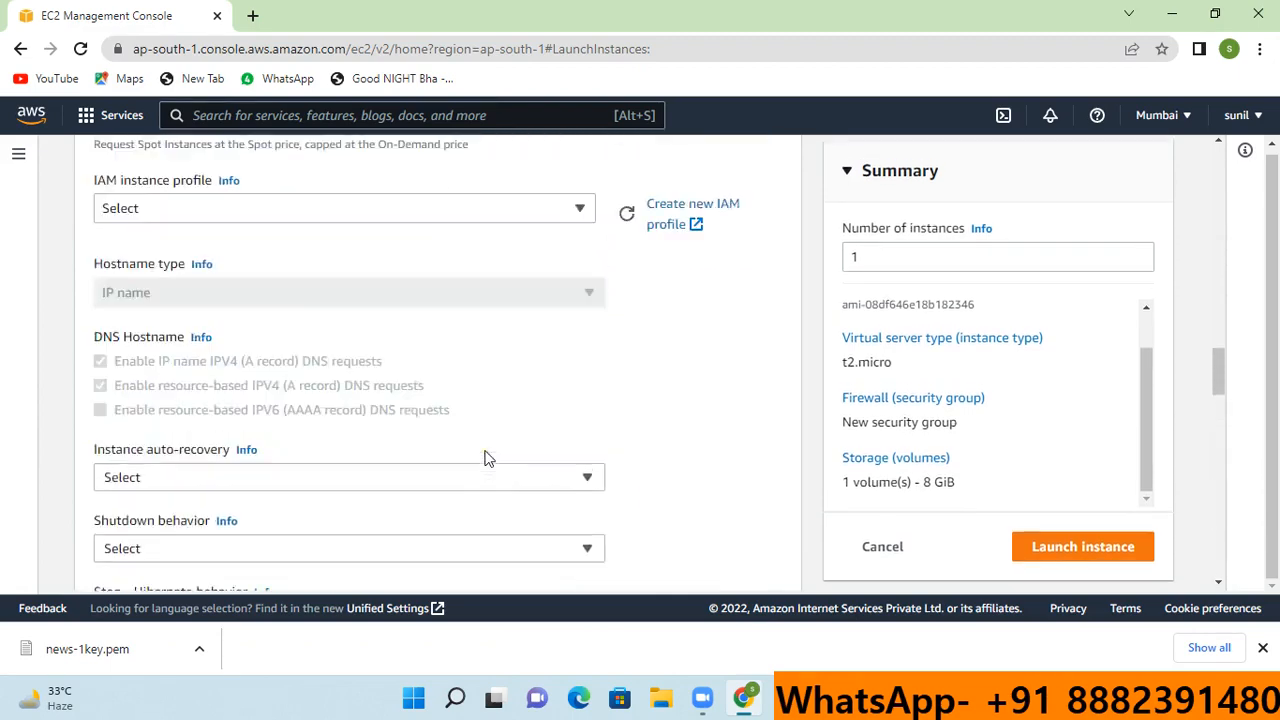
pyautogui.scroll(-3, 492, 458)
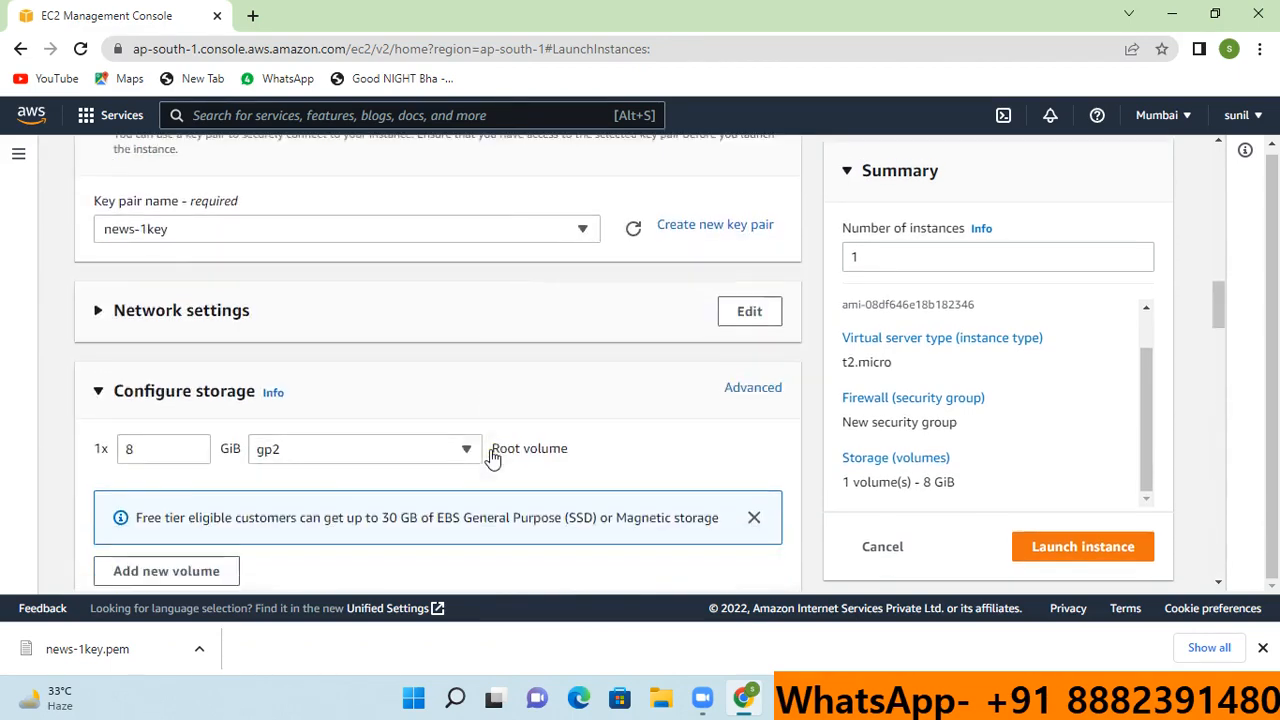
pyautogui.scroll(-2, 492, 458)
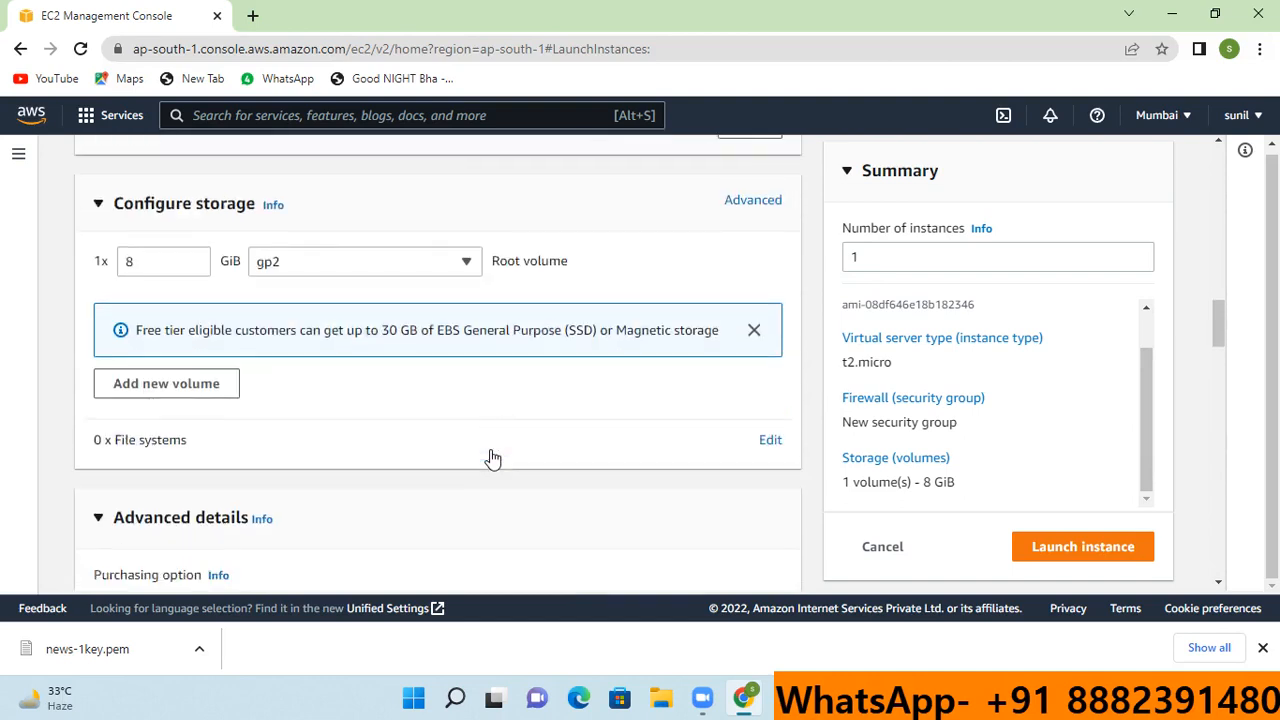
# - Collapse the storage configuration and reopen the network settings to examine the network, subnet and firewall rules
pyautogui.click(203, 208)
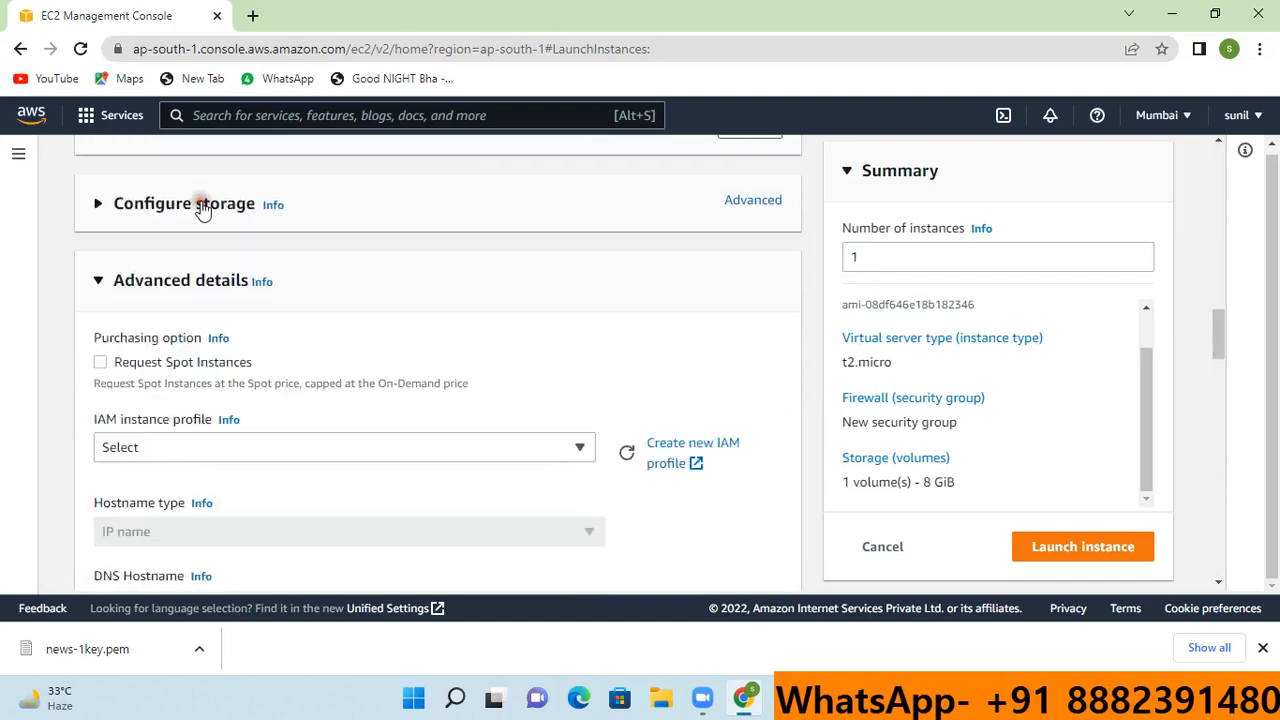
pyautogui.scroll(2, 180, 246)
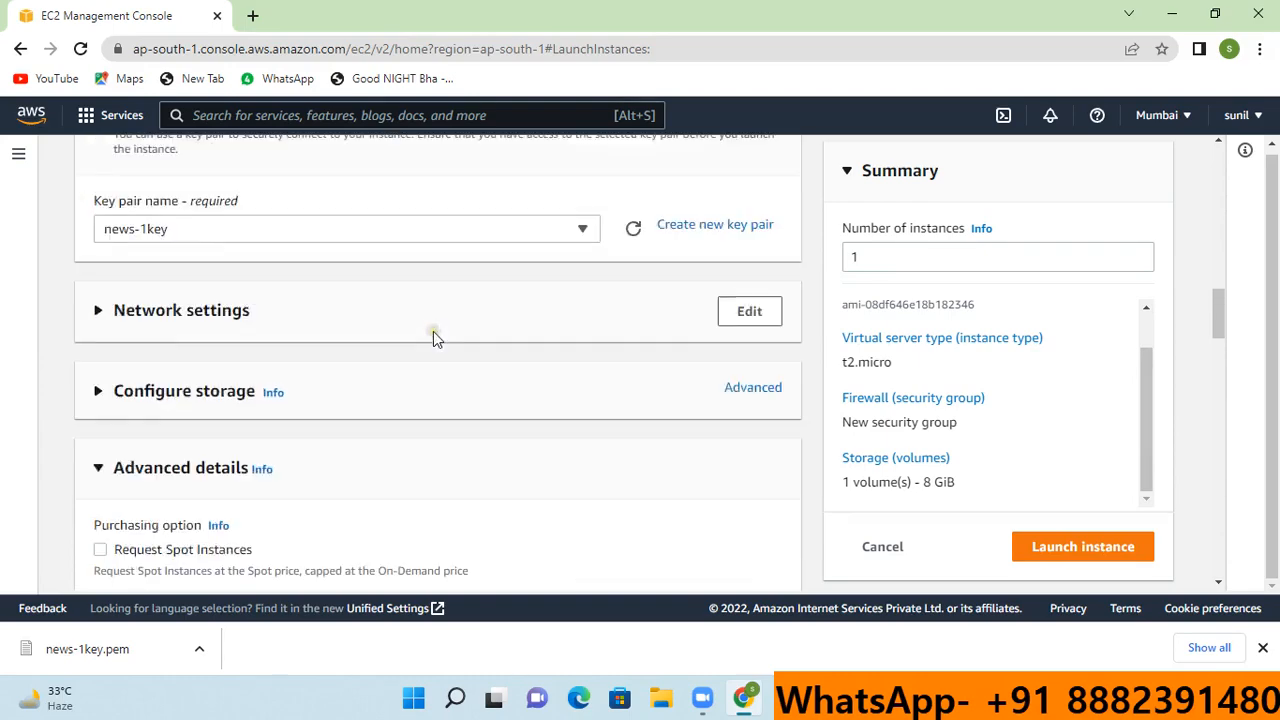
pyautogui.click(238, 311)
pyautogui.scroll(-3, 371, 343)
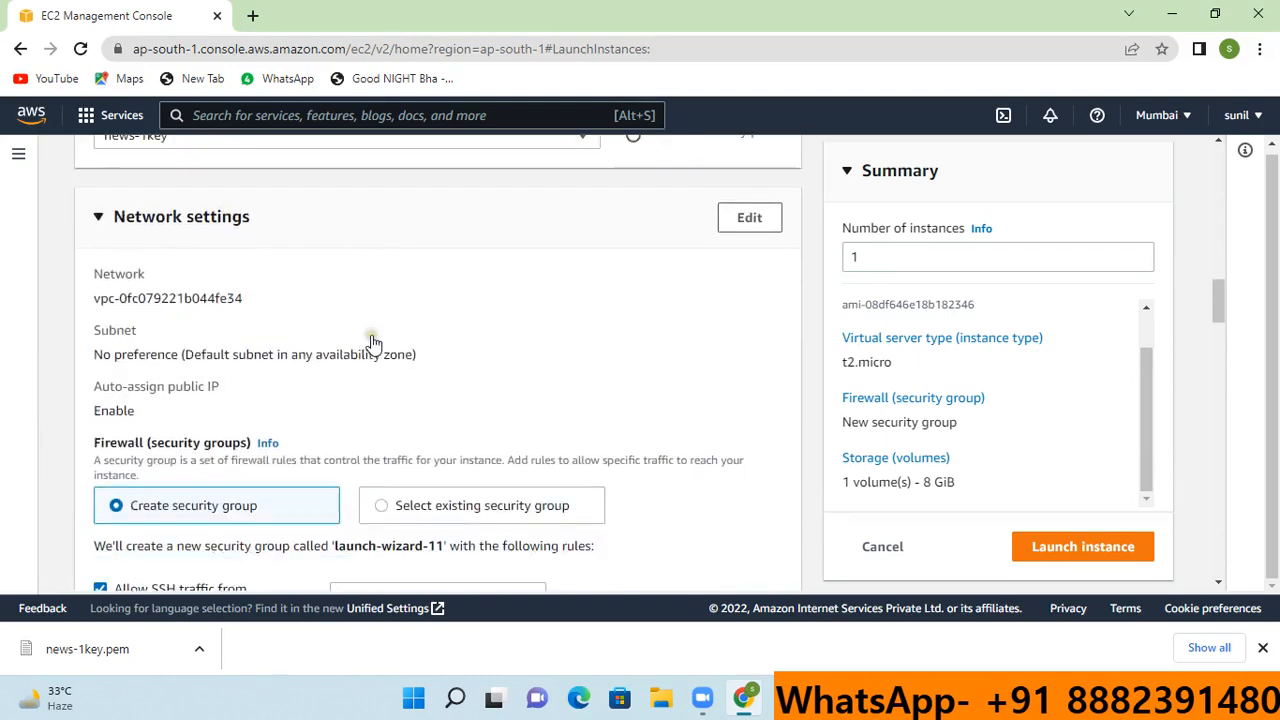
pyautogui.scroll(-1, 502, 311)
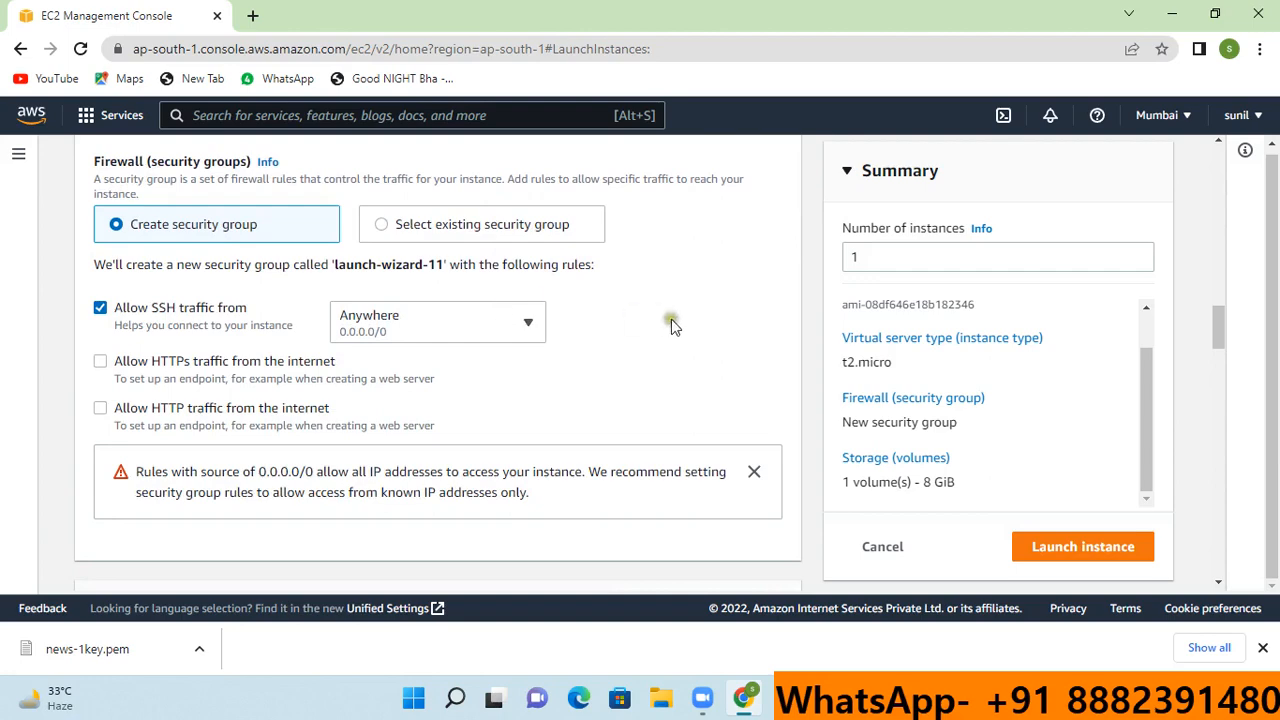
pyautogui.scroll(-3, 685, 327)
pyautogui.scroll(4, 685, 327)
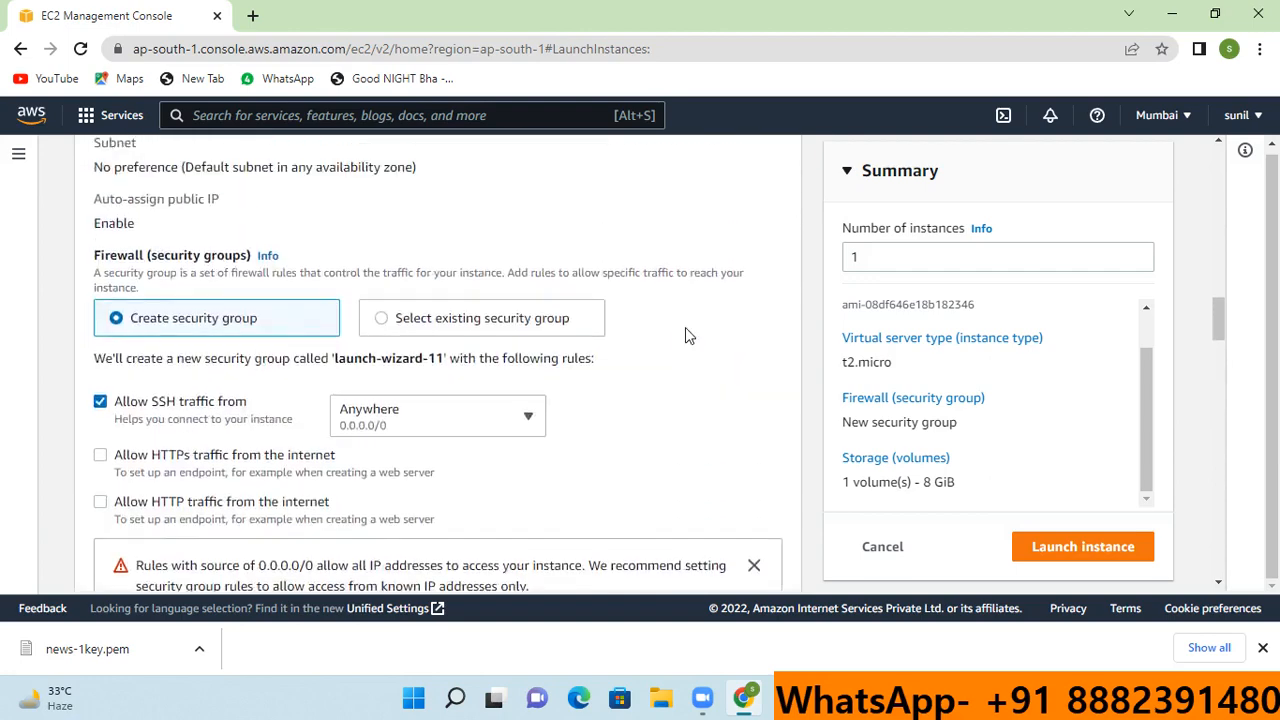
pyautogui.scroll(1, 685, 328)
pyautogui.scroll(2, 685, 328)
pyautogui.scroll(-1, 685, 328)
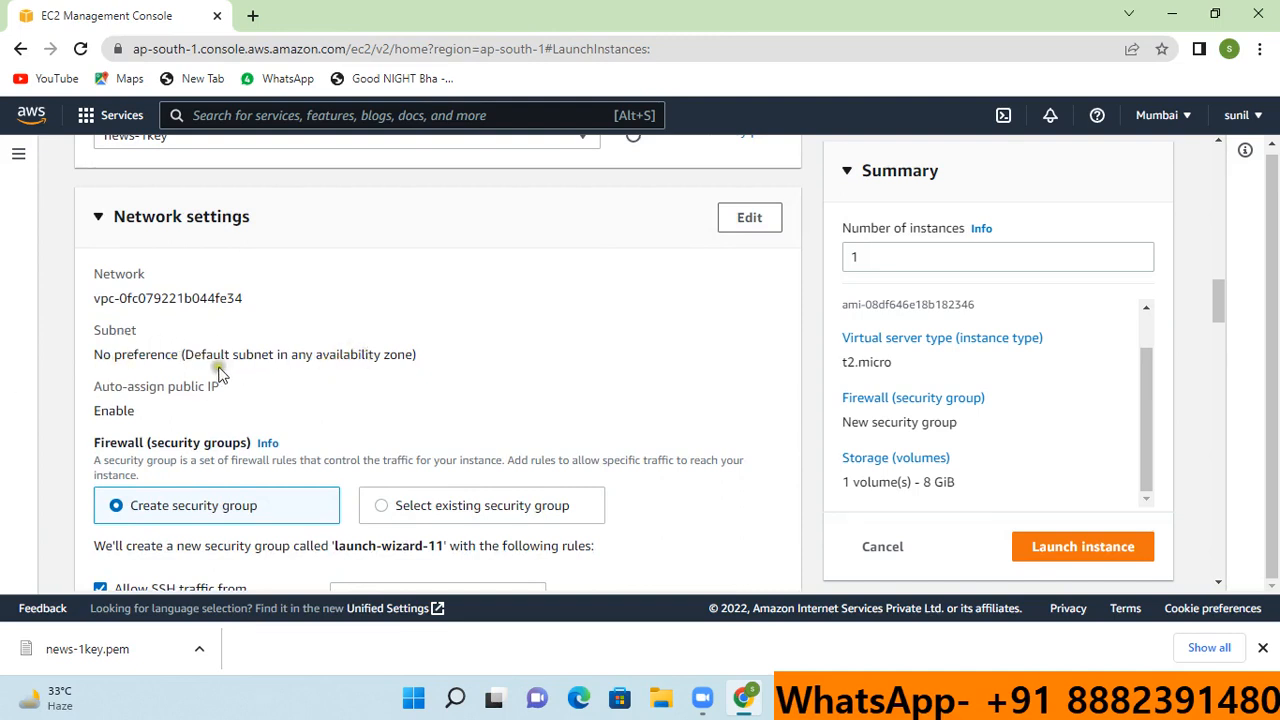
# - Edit the network settings and set the subnet to subnet-01b0a7d25fbae1cb5 in availability zone ap-south-1a
pyautogui.click(748, 222)
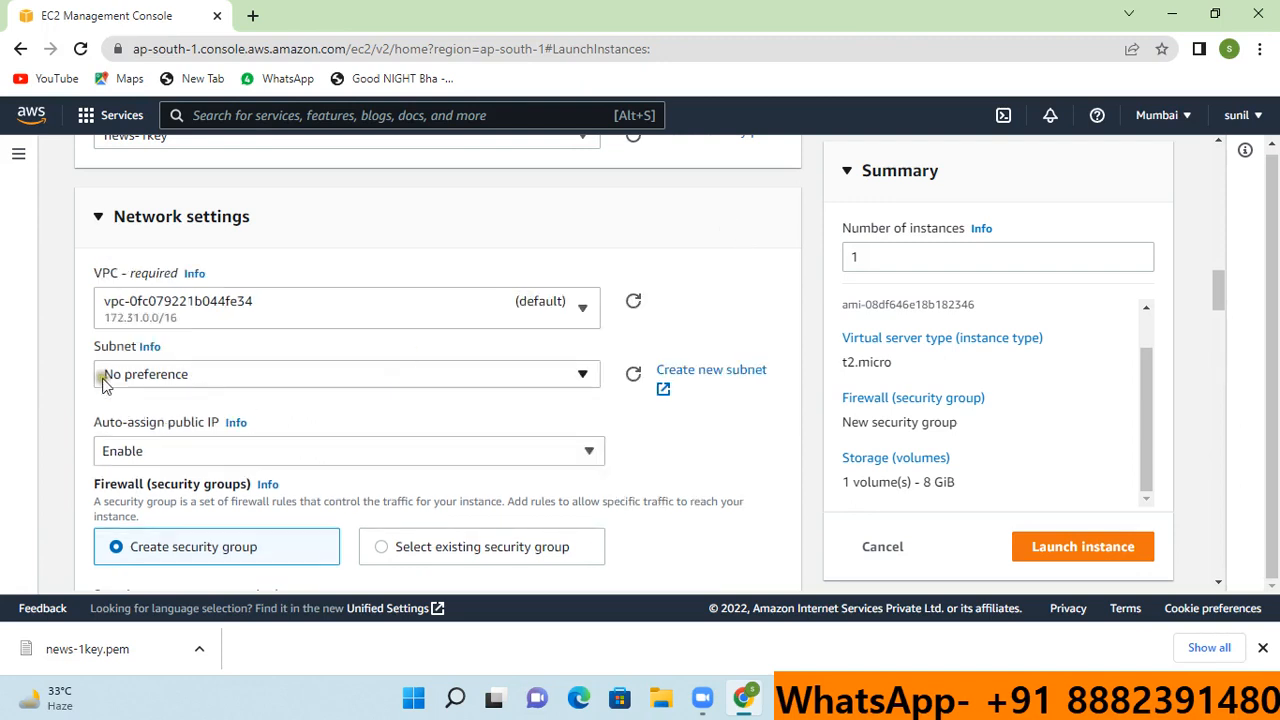
pyautogui.scroll(-1, 363, 366)
pyautogui.scroll(1, 368, 360)
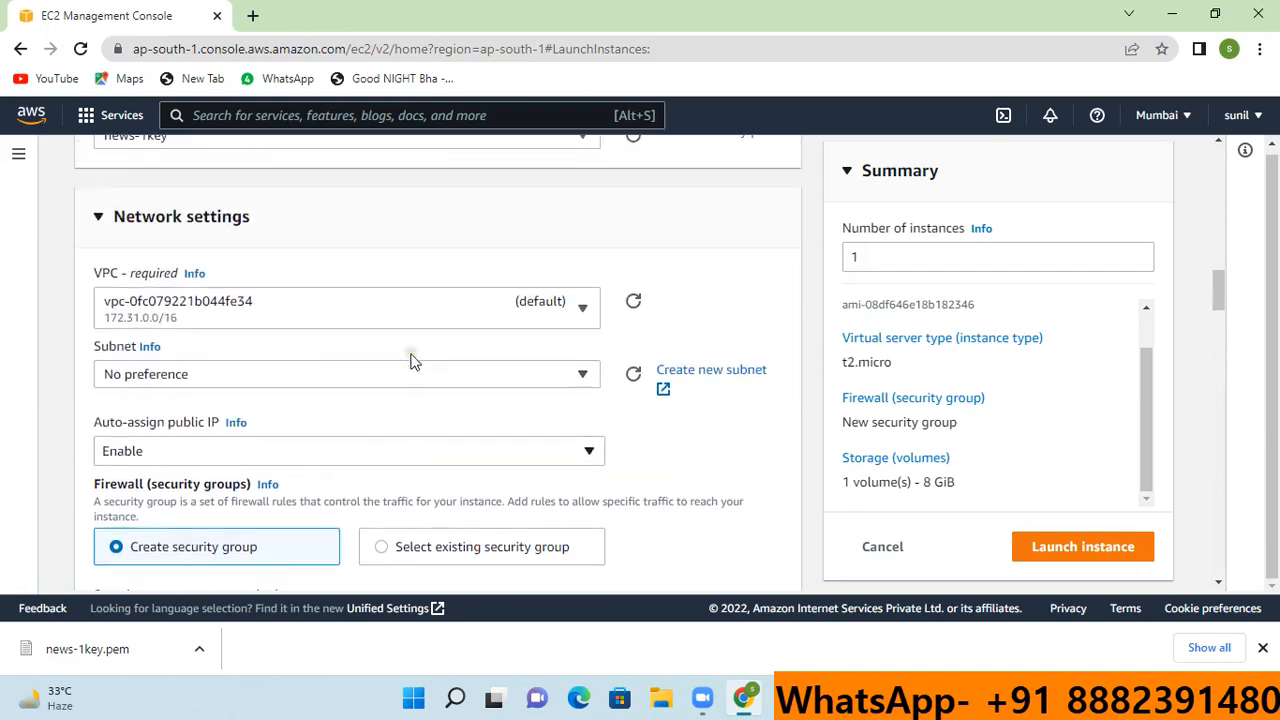
pyautogui.click(567, 378)
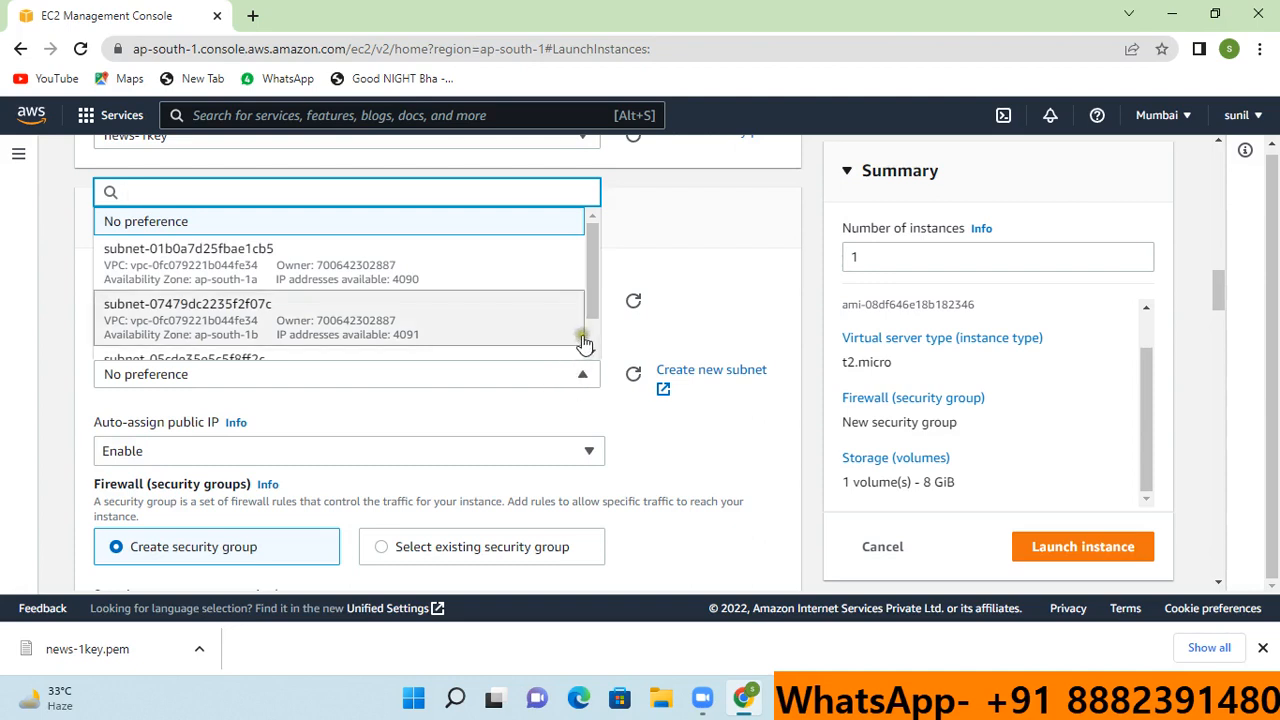
pyautogui.click(243, 270)
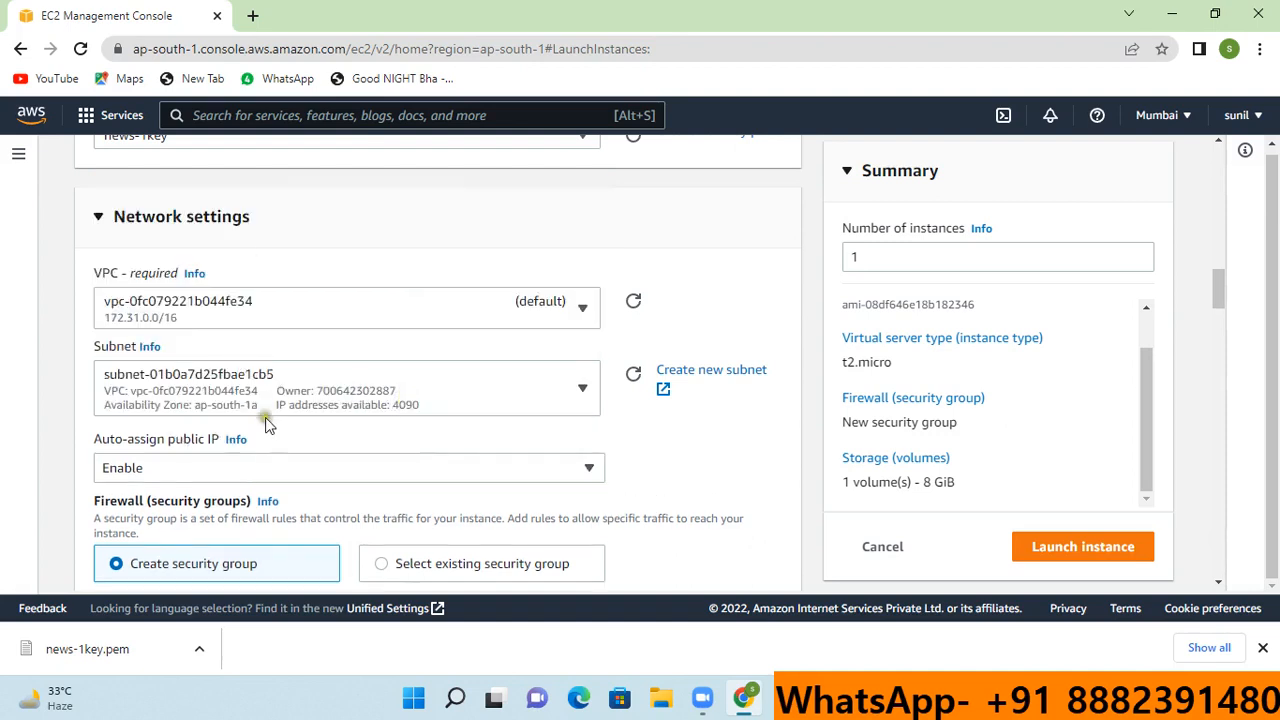
# - Check the new security group's inbound SSH rule and launch the configured instance
pyautogui.scroll(-2, 366, 401)
pyautogui.scroll(-2, 366, 401)
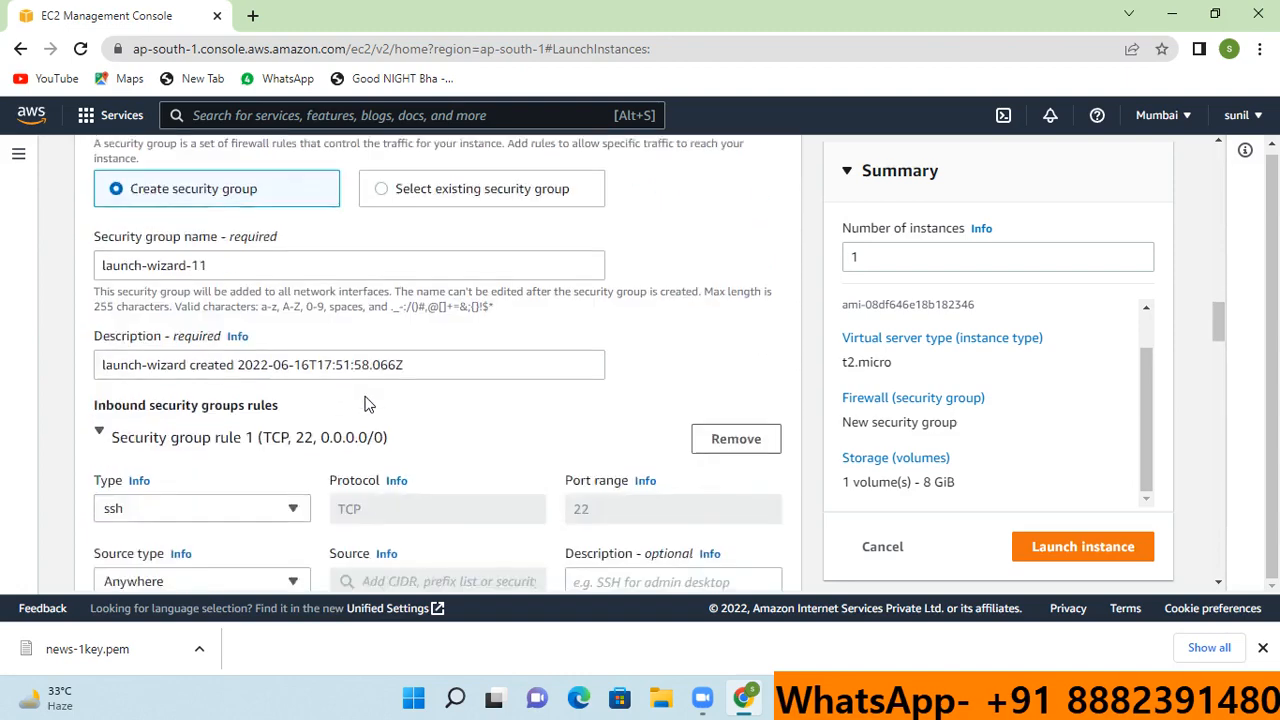
pyautogui.scroll(-3, 536, 390)
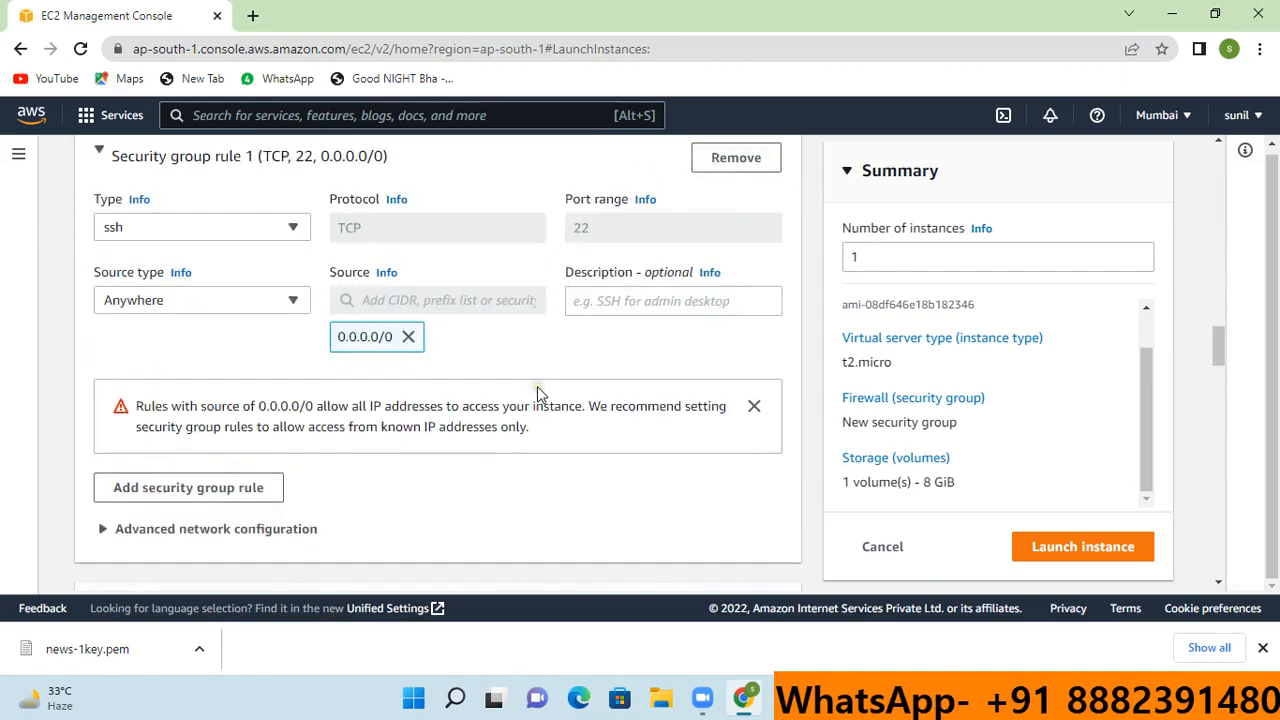
pyautogui.scroll(10, 668, 451)
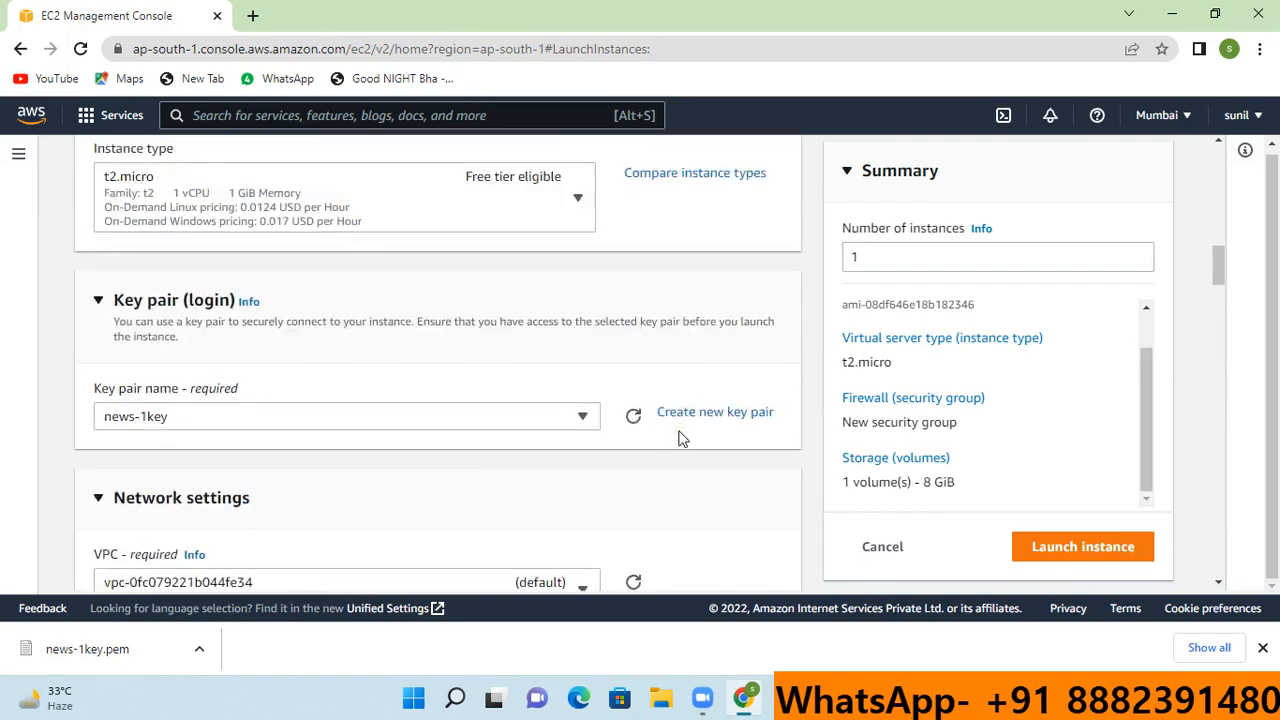
pyautogui.scroll(-9, 680, 438)
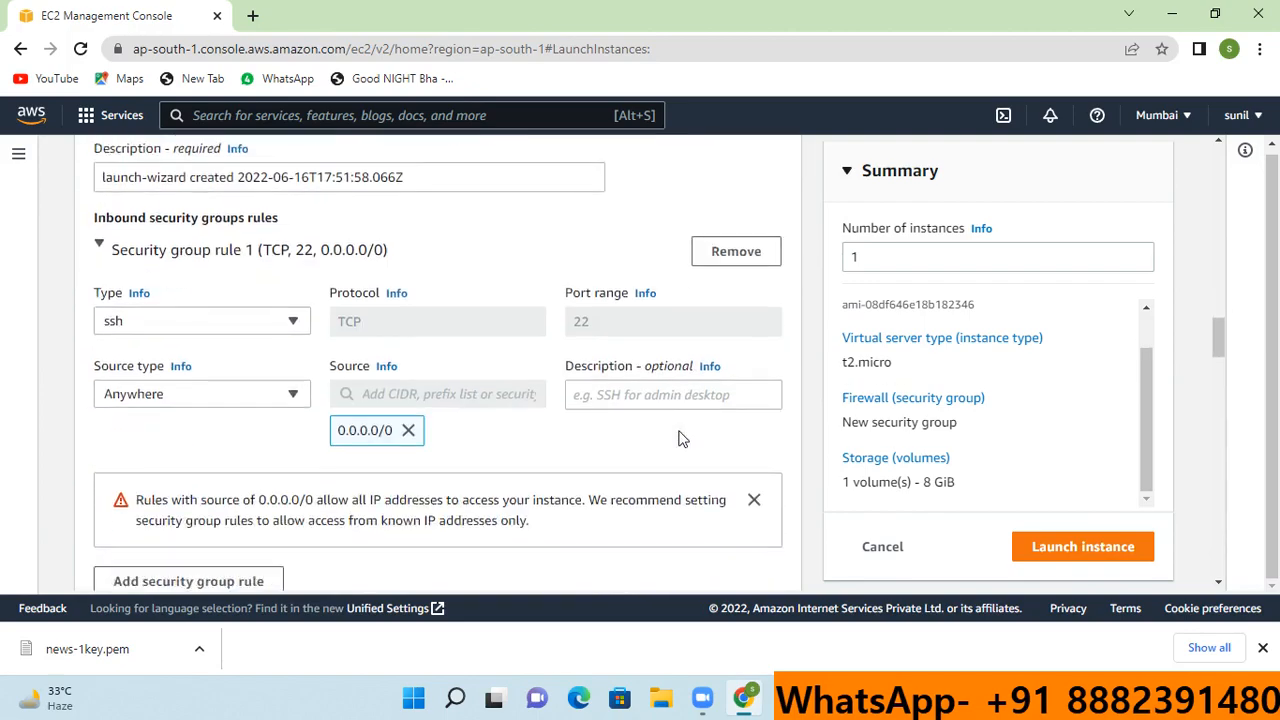
pyautogui.scroll(-7, 680, 438)
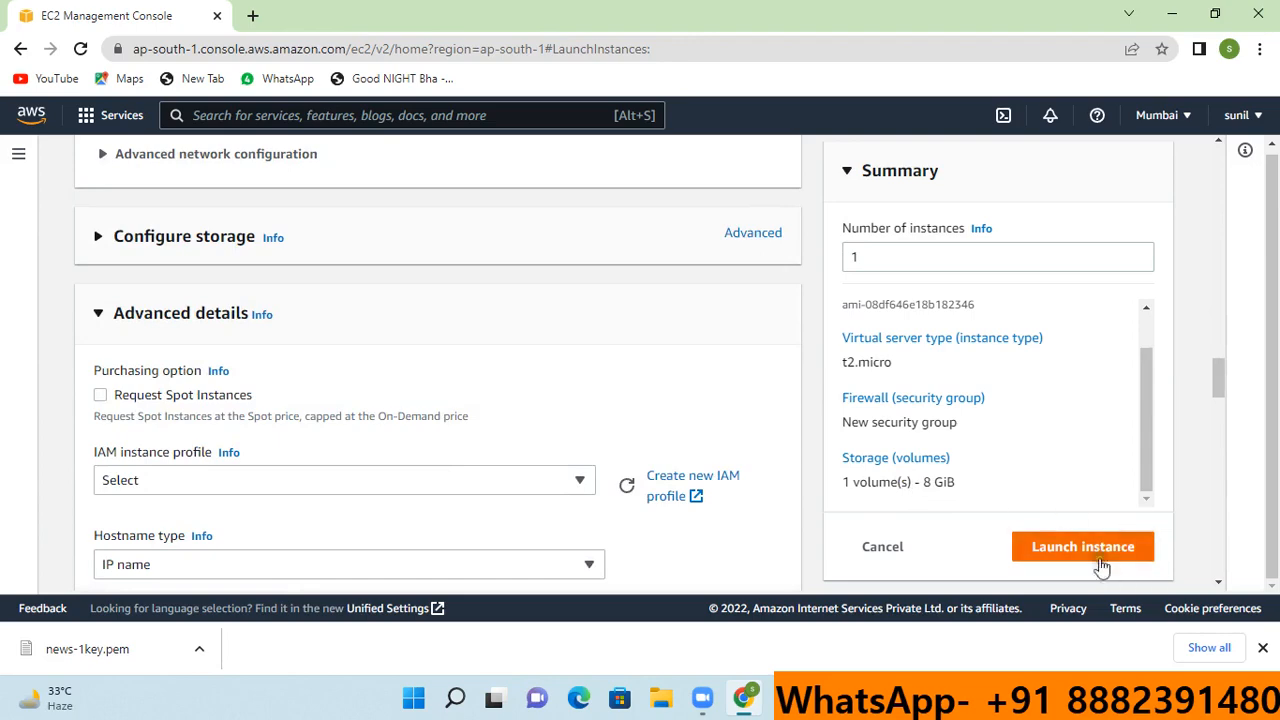
pyautogui.click(1085, 550)
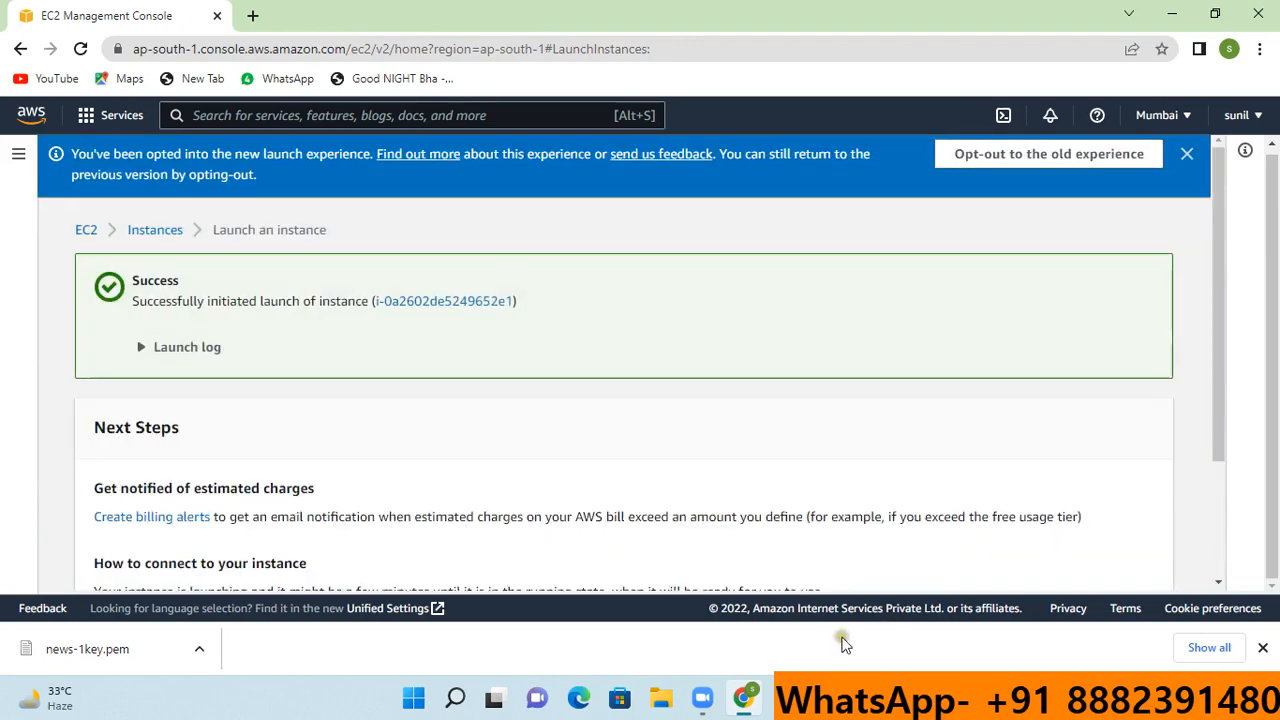
# - Open the list of all EC2 instances and refresh it to check for the newly launched machine-2
pyautogui.scroll(-2, 697, 531)
pyautogui.click(1110, 578)
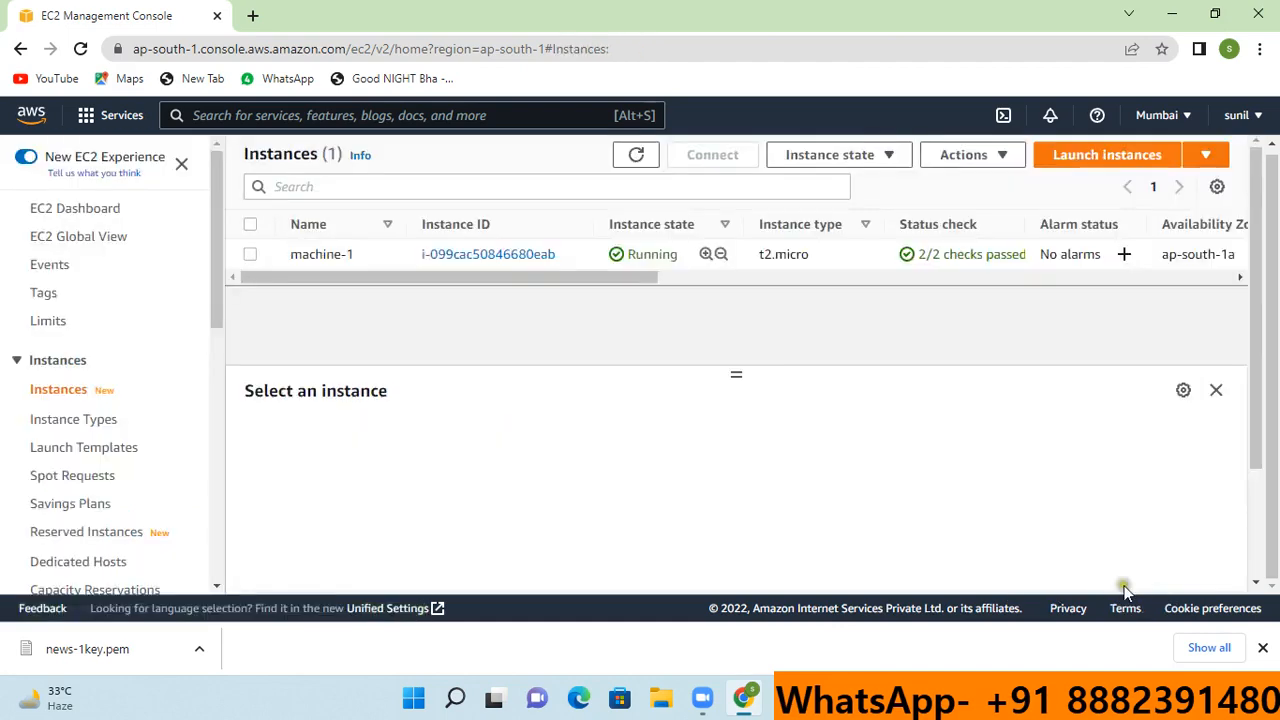
pyautogui.click(636, 157)
pyautogui.click(636, 157)
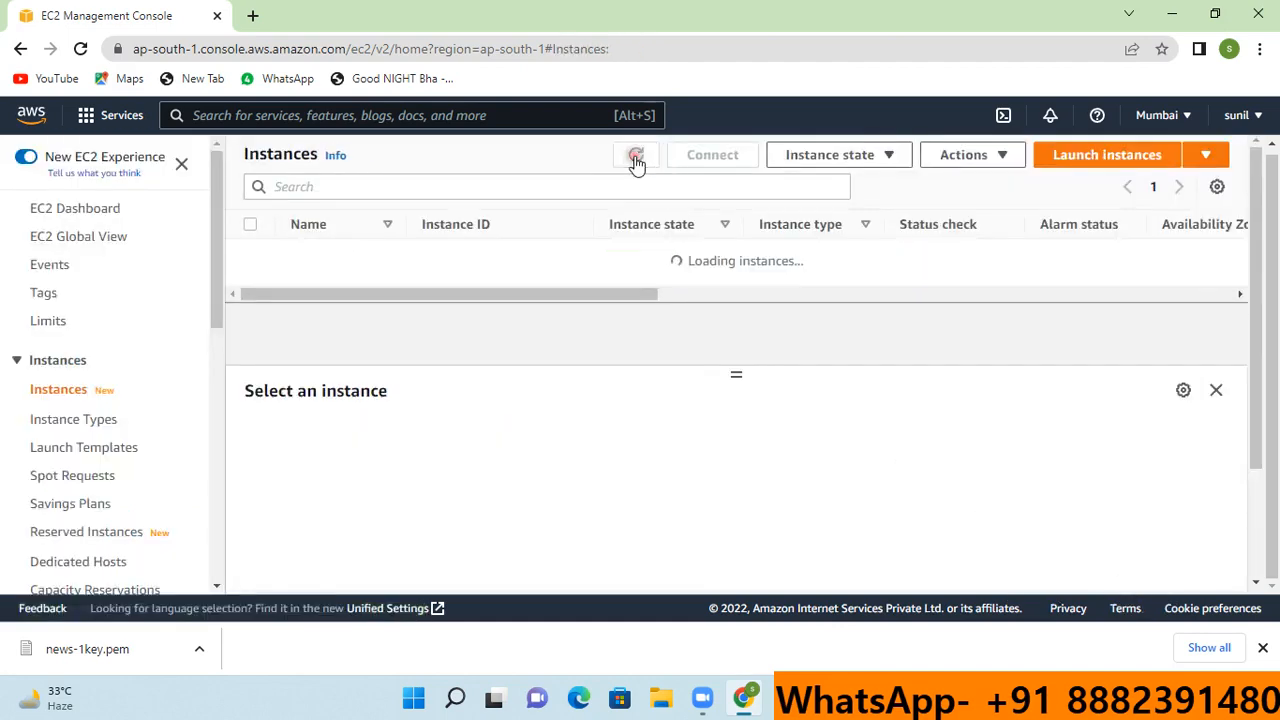
# - Switch to the Paint diagram, write GB beside 35, circle machine-1, draw a cross in its box and a tick below machine-2
pyautogui.click(785, 698)
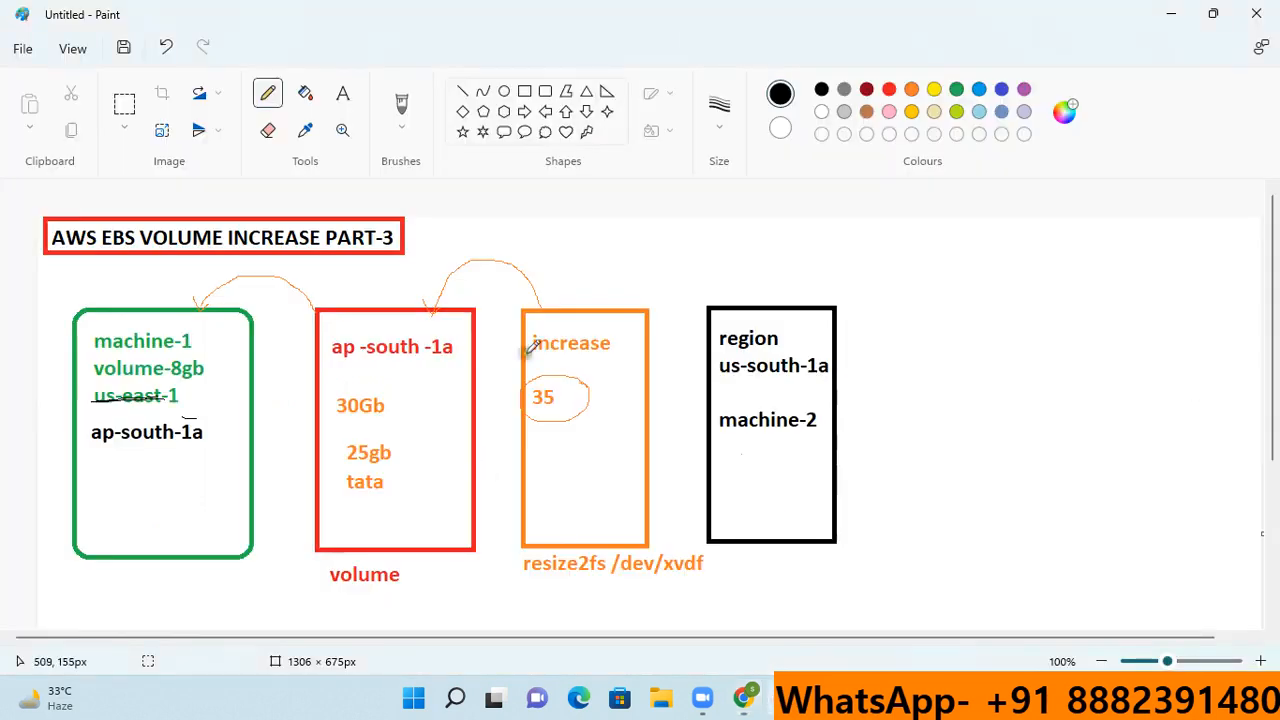
pyautogui.moveTo(571, 391)
pyautogui.mouseDown()
pyautogui.moveTo(600, 401)
pyautogui.moveTo(590, 410)
pyautogui.moveTo(612, 399)
pyautogui.moveTo(592, 405)
pyautogui.mouseUp()
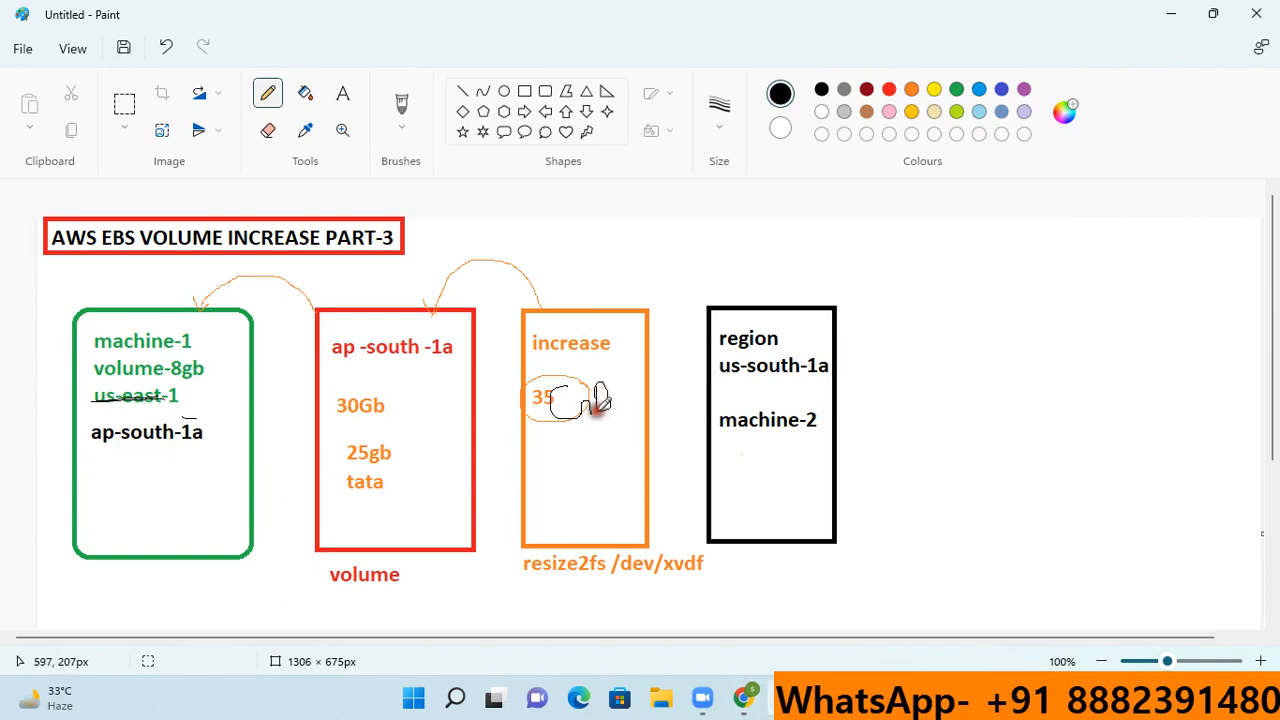
pyautogui.moveTo(160, 322)
pyautogui.mouseDown()
pyautogui.moveTo(92, 324)
pyautogui.moveTo(100, 354)
pyautogui.moveTo(180, 366)
pyautogui.moveTo(230, 332)
pyautogui.moveTo(150, 321)
pyautogui.mouseUp()
pyautogui.moveTo(172, 478)
pyautogui.mouseDown()
pyautogui.moveTo(148, 518)
pyautogui.moveTo(207, 534)
pyautogui.mouseUp()
pyautogui.moveTo(746, 458)
pyautogui.mouseDown()
pyautogui.moveTo(762, 478)
pyautogui.moveTo(795, 443)
pyautogui.mouseUp()
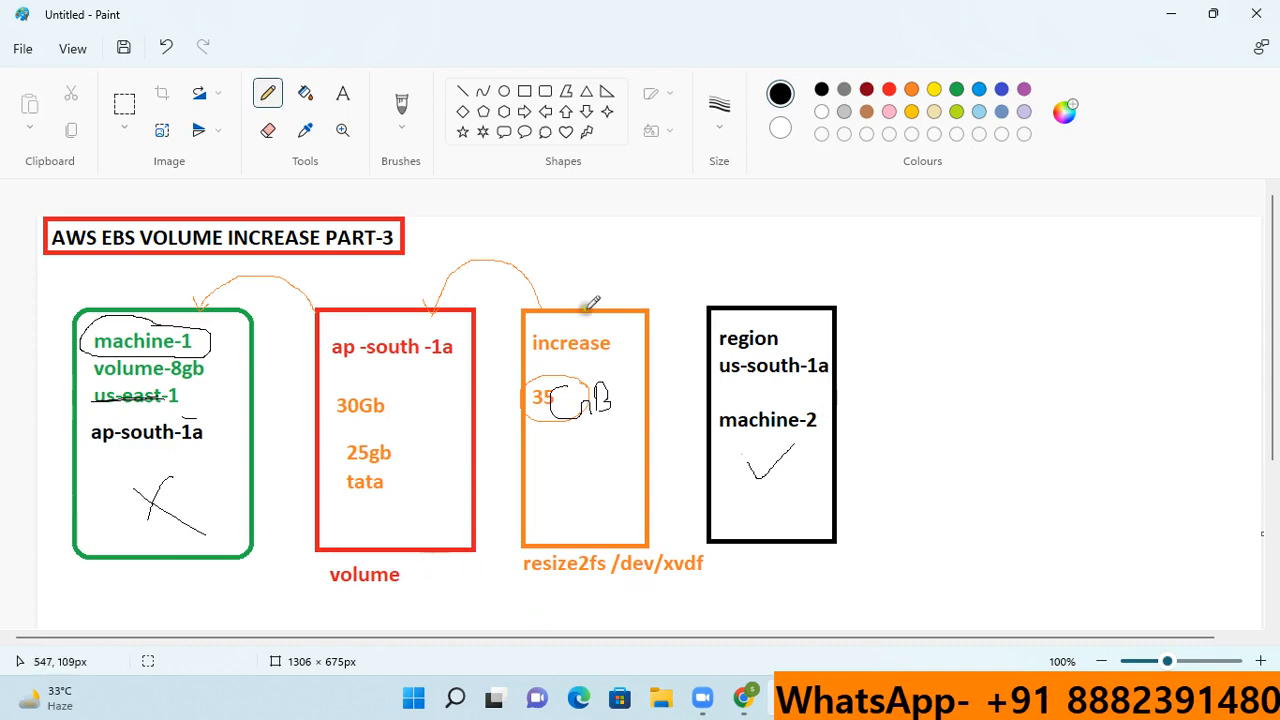
# - Return to the EC2 console in Chrome and connect to machine-2 through EC2 Instance Connect
pyautogui.click(745, 700)
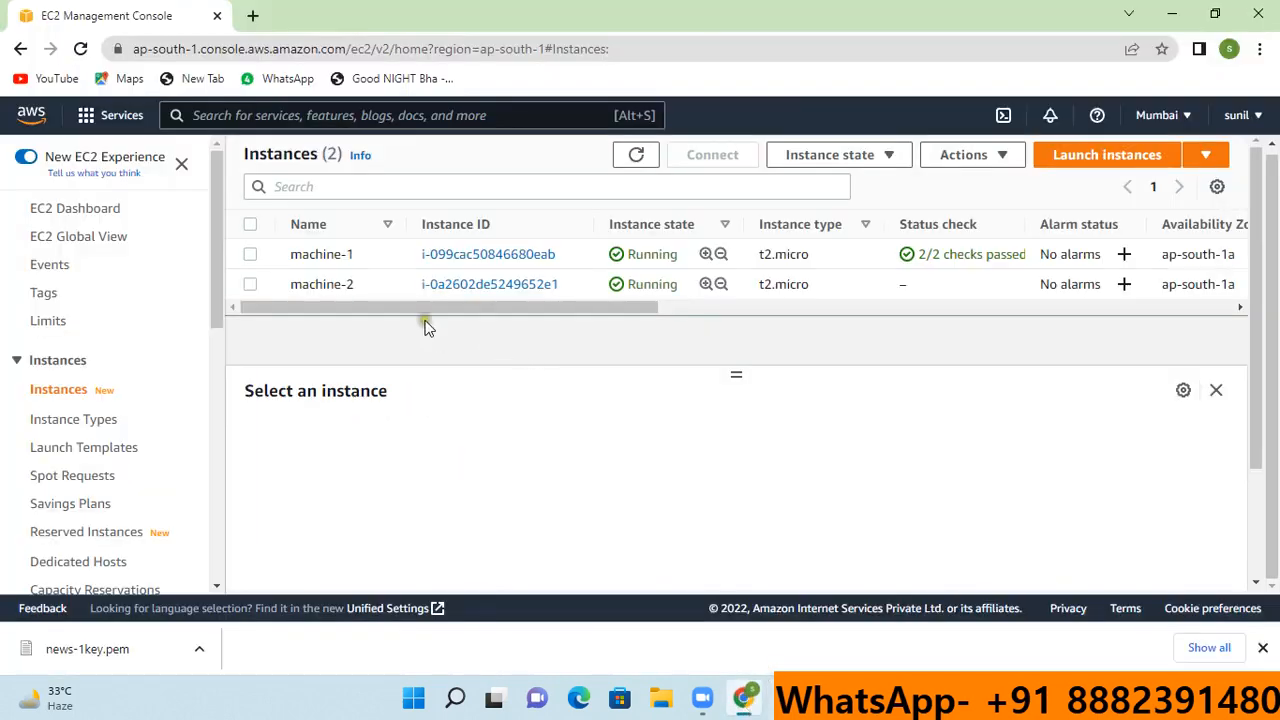
pyautogui.moveTo(428, 309); pyautogui.dragTo(319, 337)
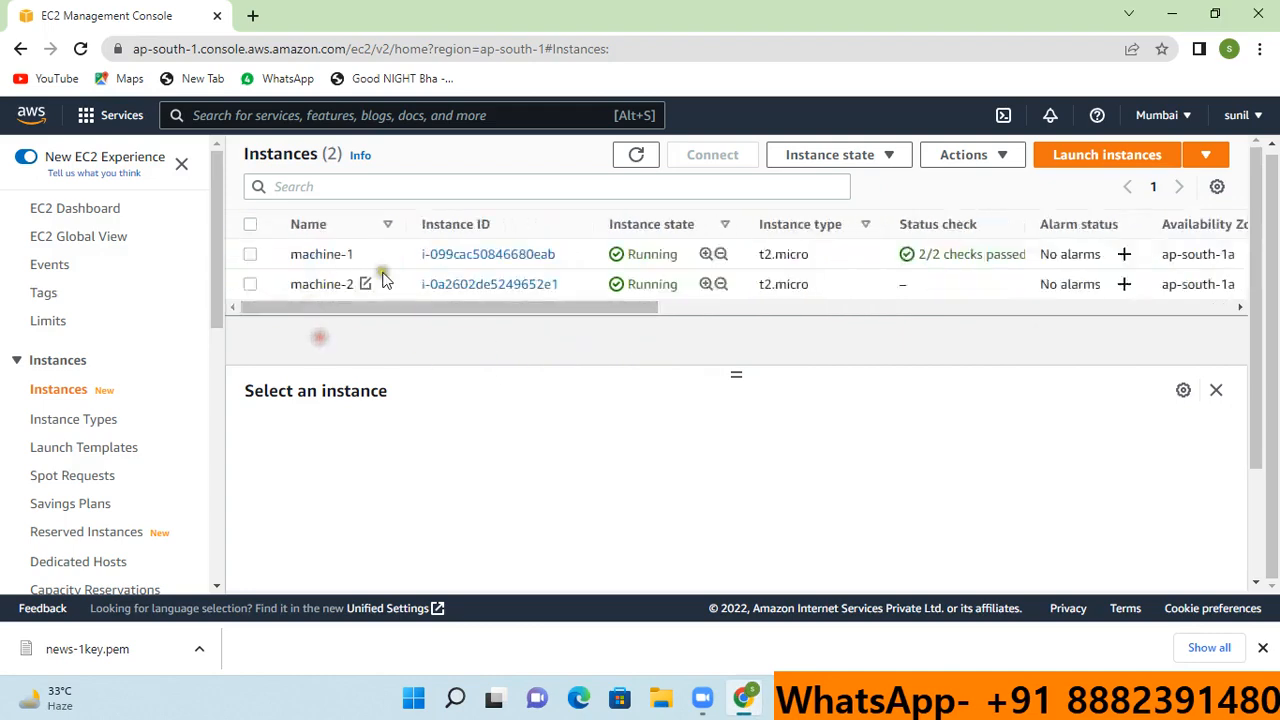
pyautogui.click(250, 286)
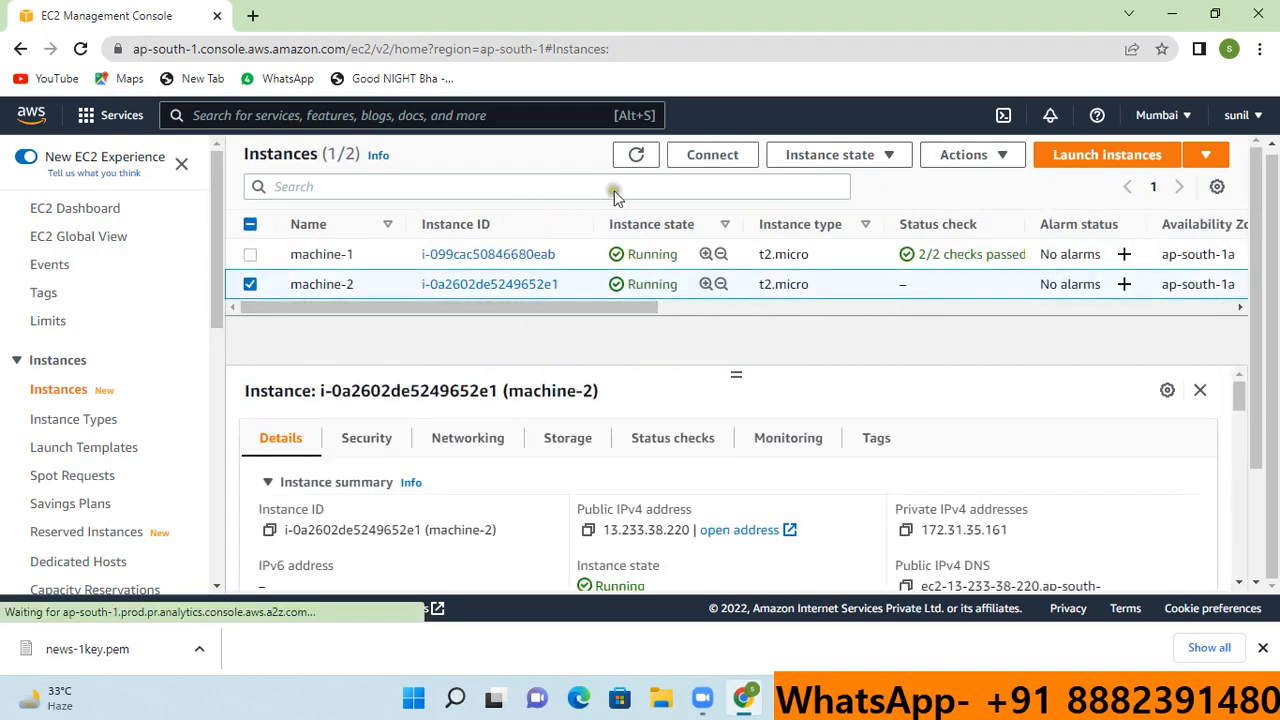
pyautogui.click(714, 158)
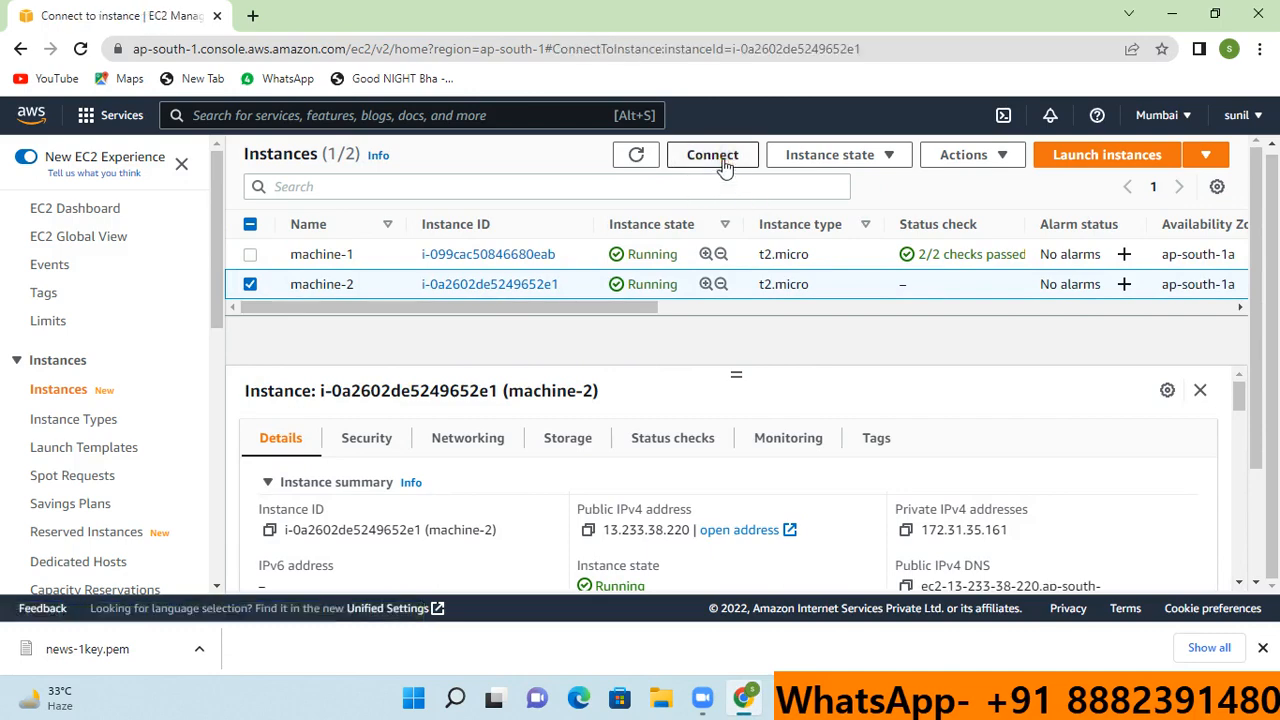
pyautogui.scroll(-3, 614, 380)
pyautogui.click(779, 558)
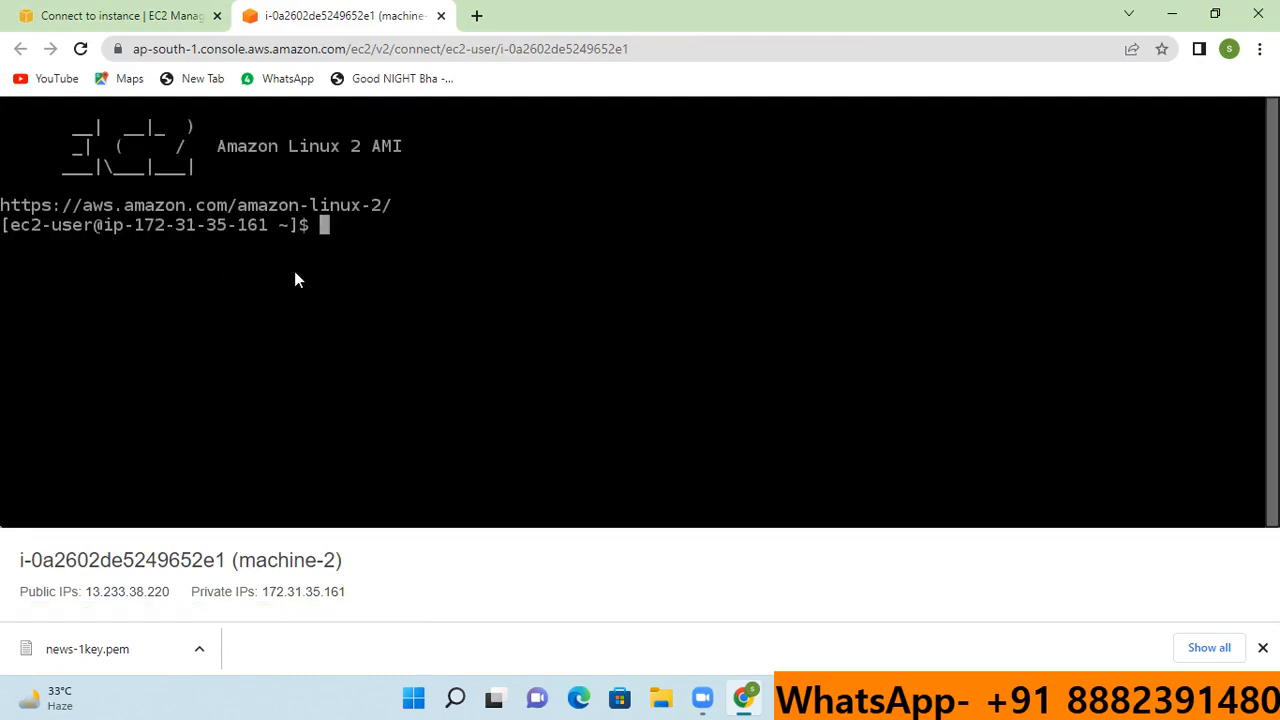
# - Switch to the root user in machine-2's terminal with sudo su -
pyautogui.write('udo su -')
pyautogui.press('Return')
pyautogui.press('Return')
pyautogui.press('Return')
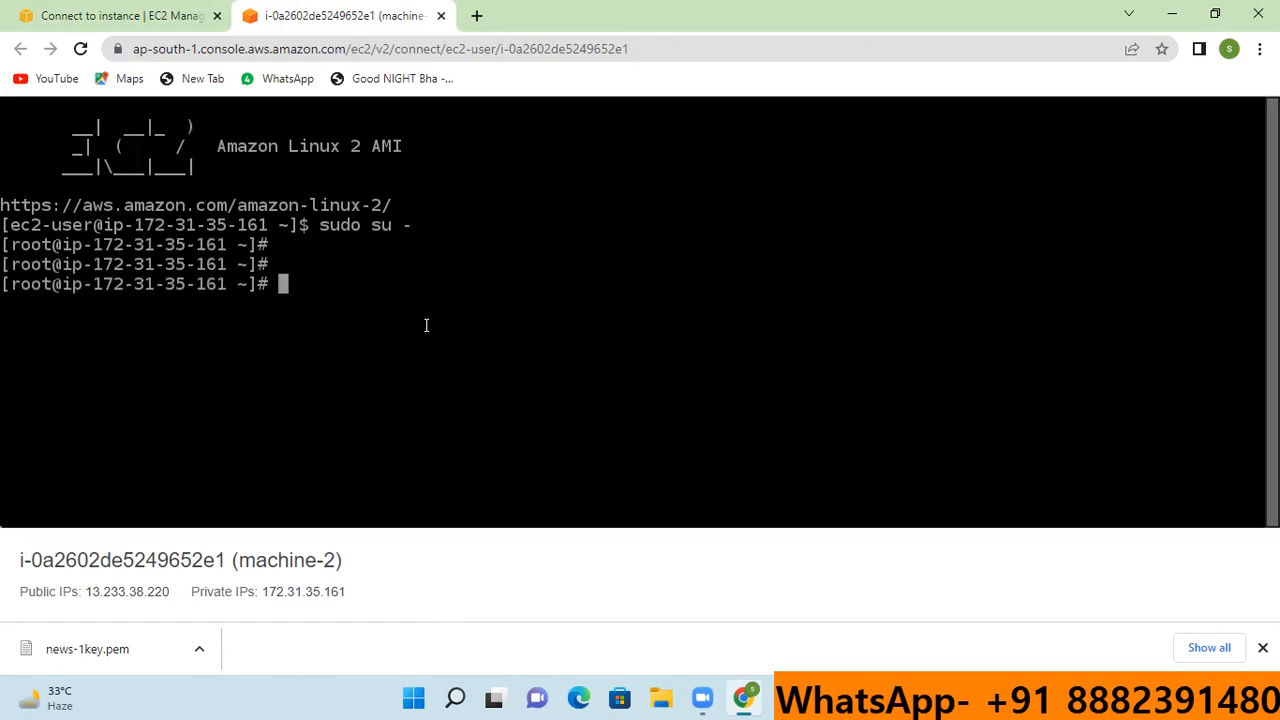
# - Clear machine-2's terminal and list its block devices with lsblk
pyautogui.write('clear')
pyautogui.press('Return')
pyautogui.press('Return')
pyautogui.press('Return')
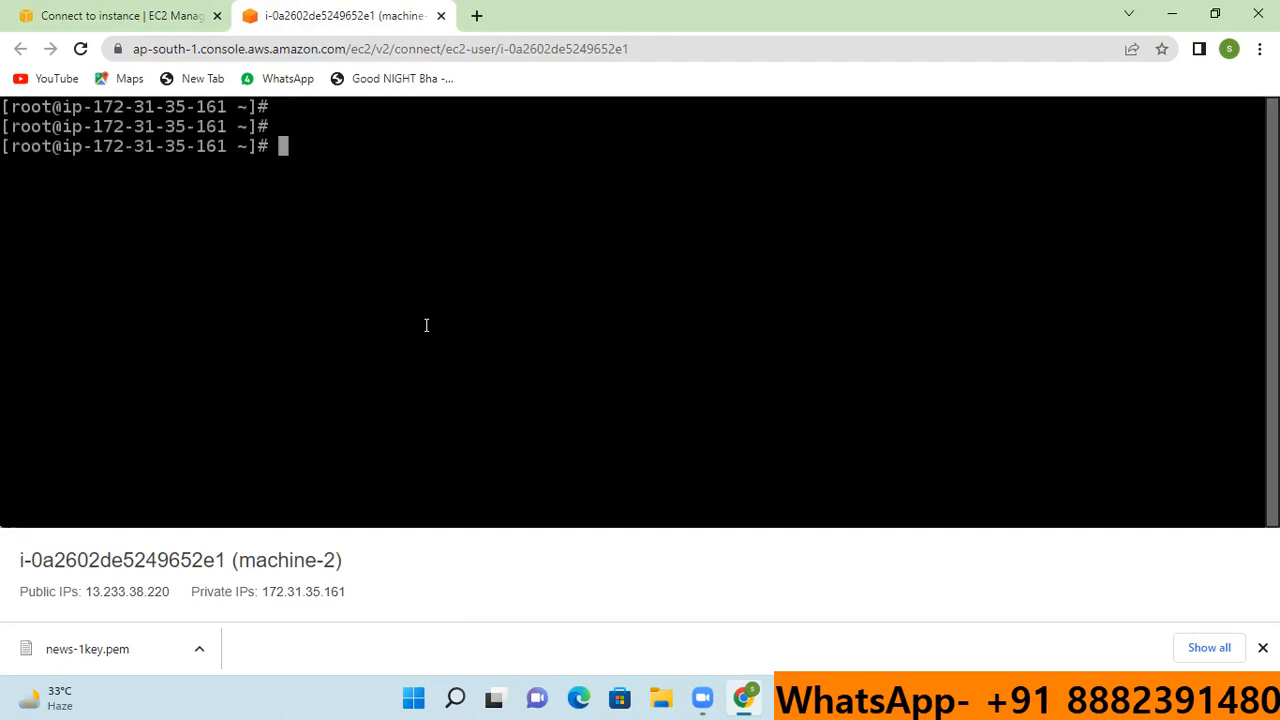
pyautogui.write('lsblk')
pyautogui.press('Return')
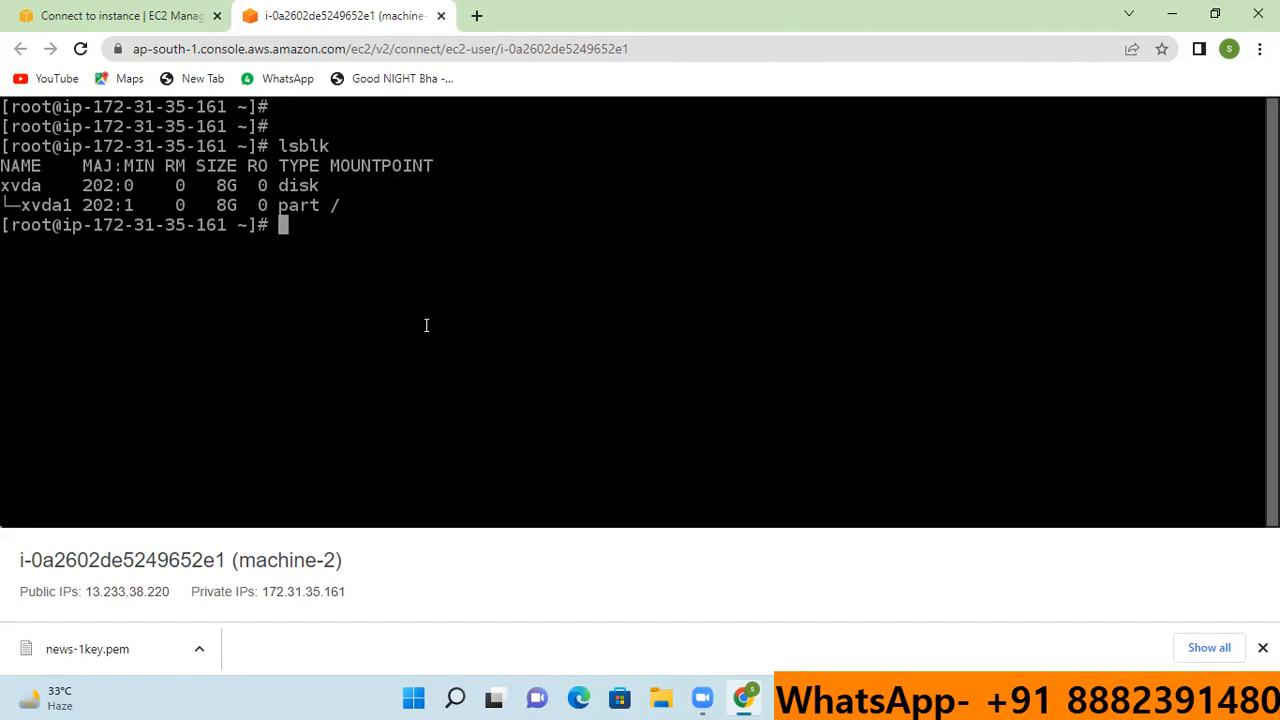
# - Return to the EC2 console, open the Elastic Block Store volumes list and refresh it
pyautogui.click(746, 700)
pyautogui.click(750, 708)
pyautogui.click(750, 708)
pyautogui.click(750, 708)
pyautogui.click(160, 15)
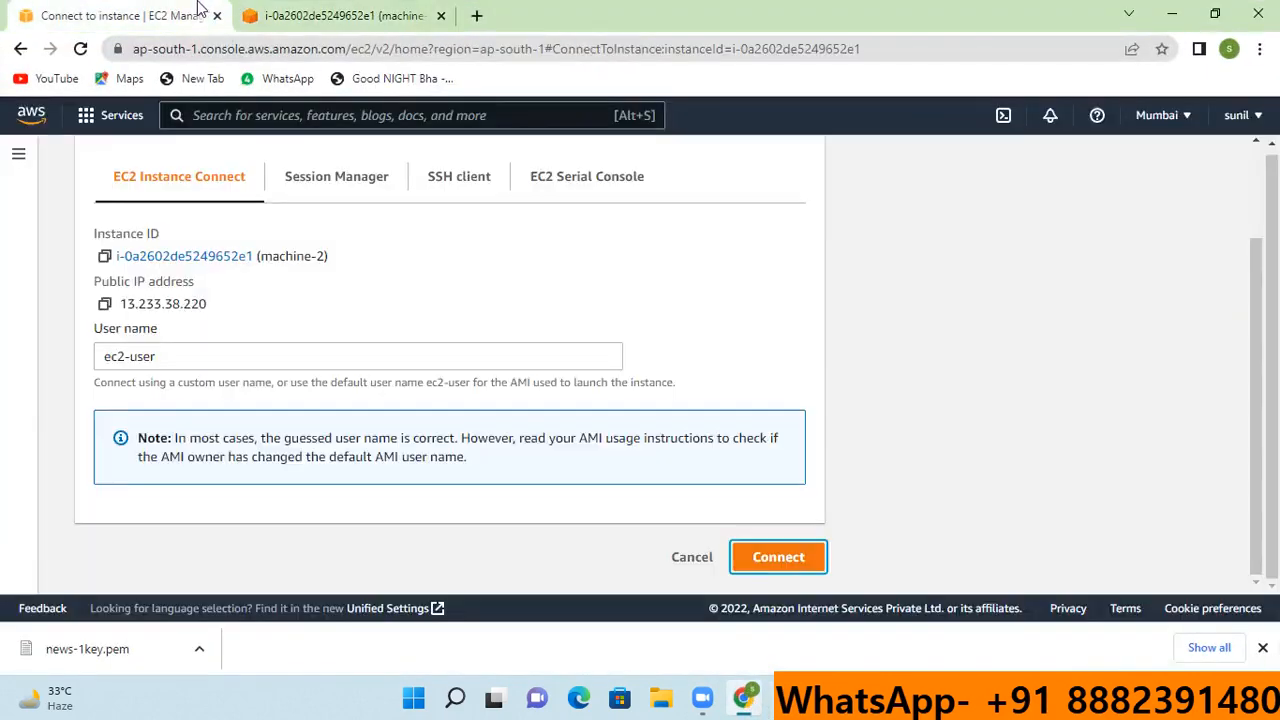
pyautogui.scroll(2, 113, 208)
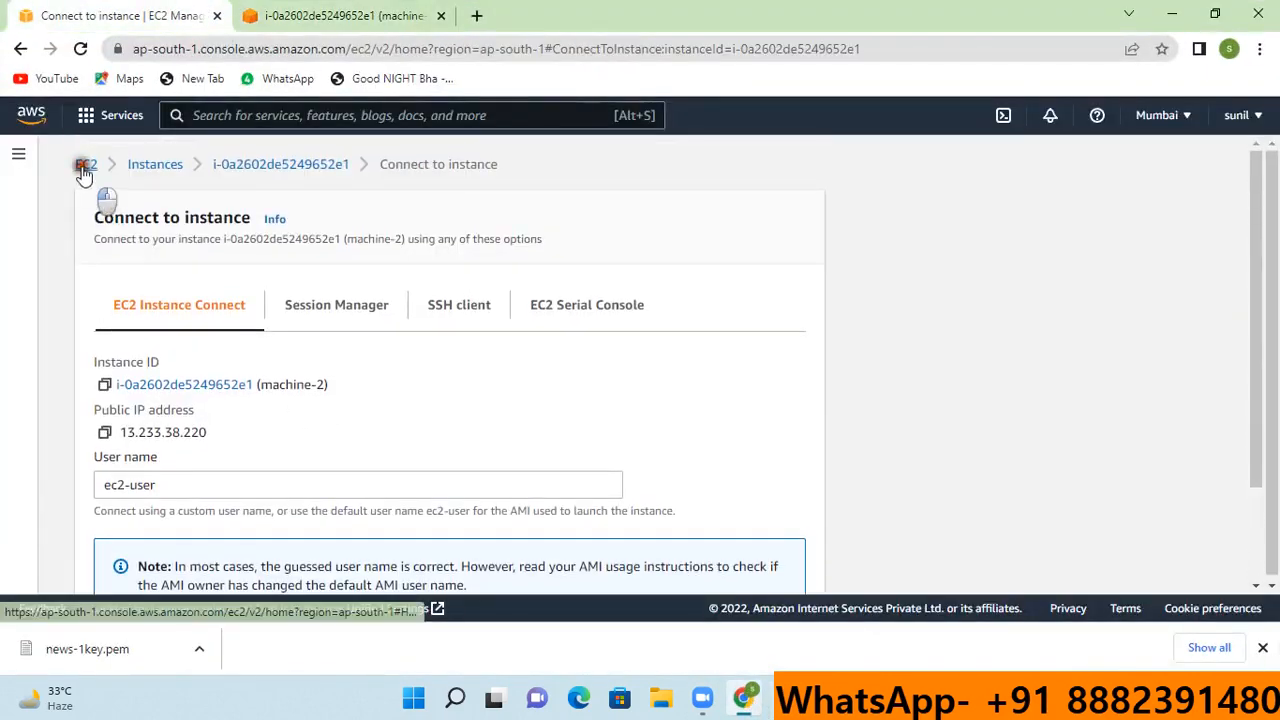
pyautogui.click(84, 165)
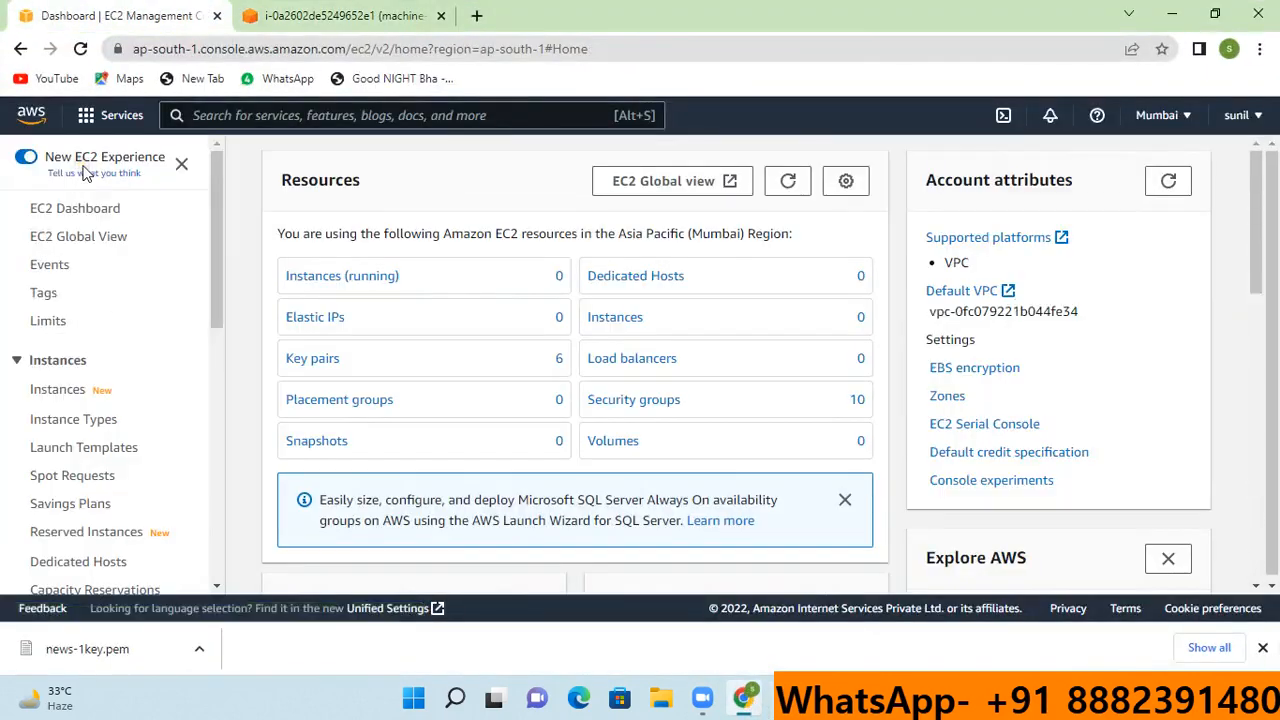
pyautogui.scroll(-3, 150, 390)
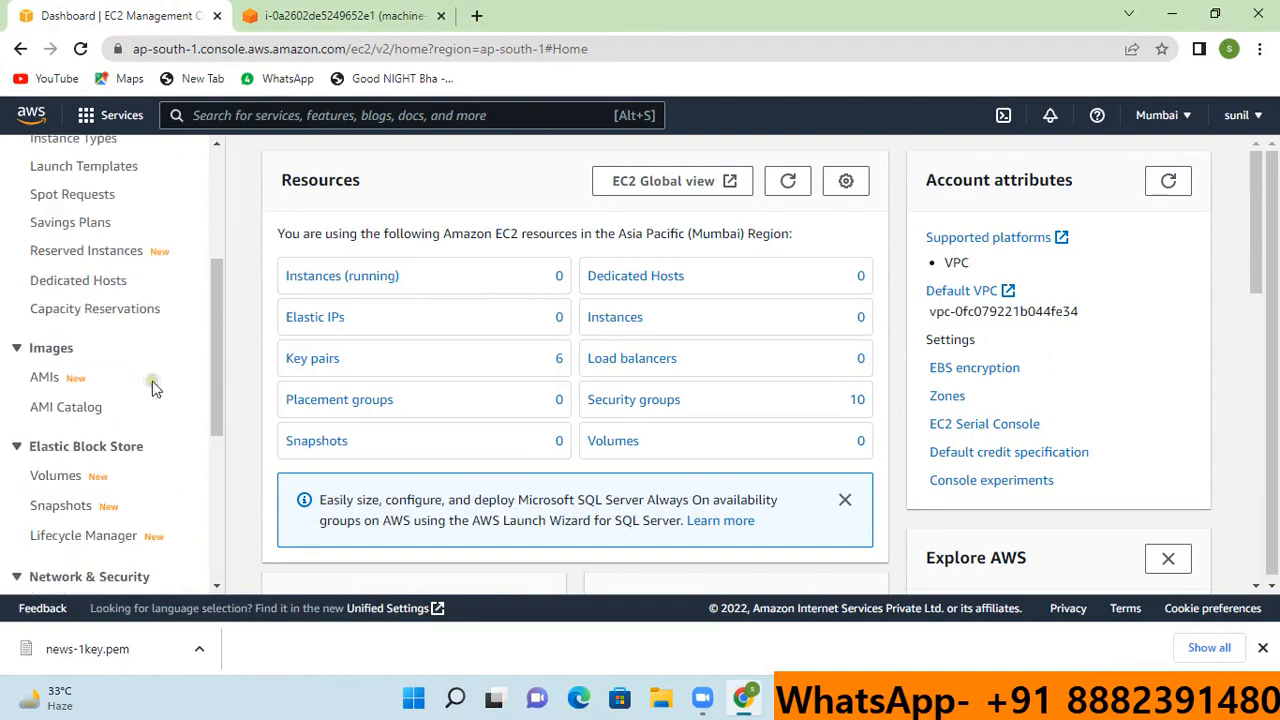
pyautogui.click(66, 478)
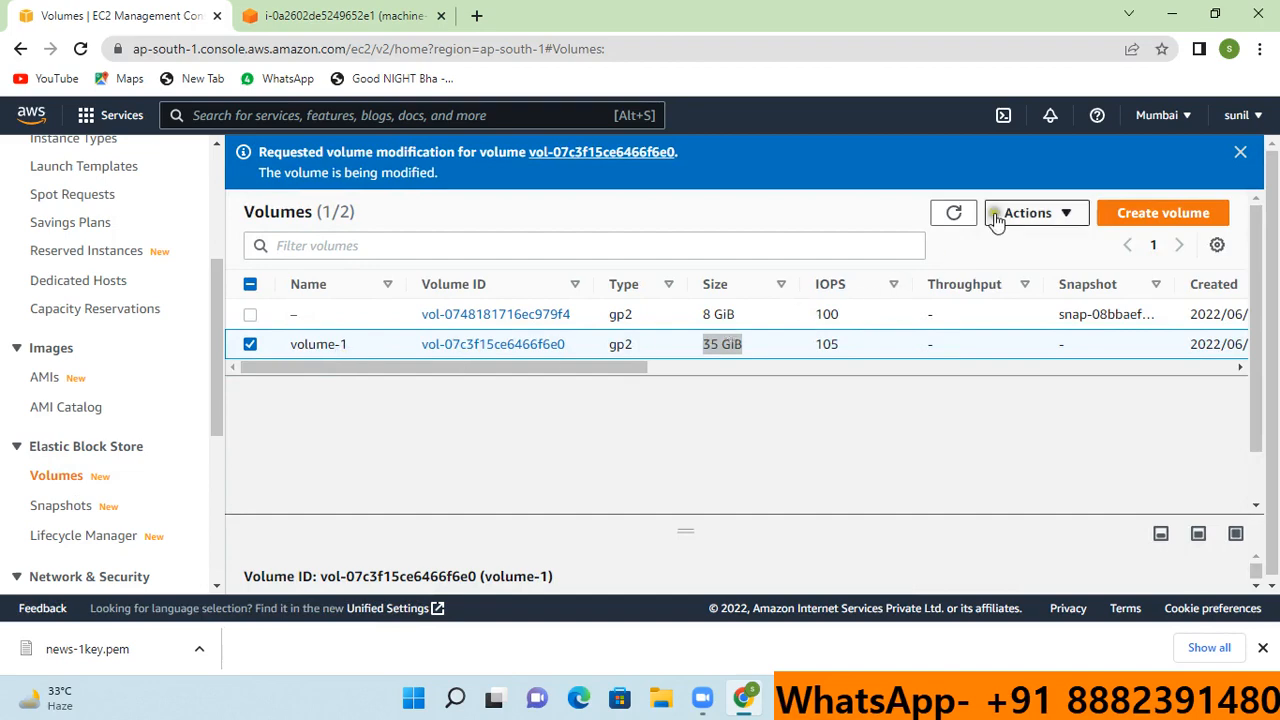
pyautogui.click(955, 213)
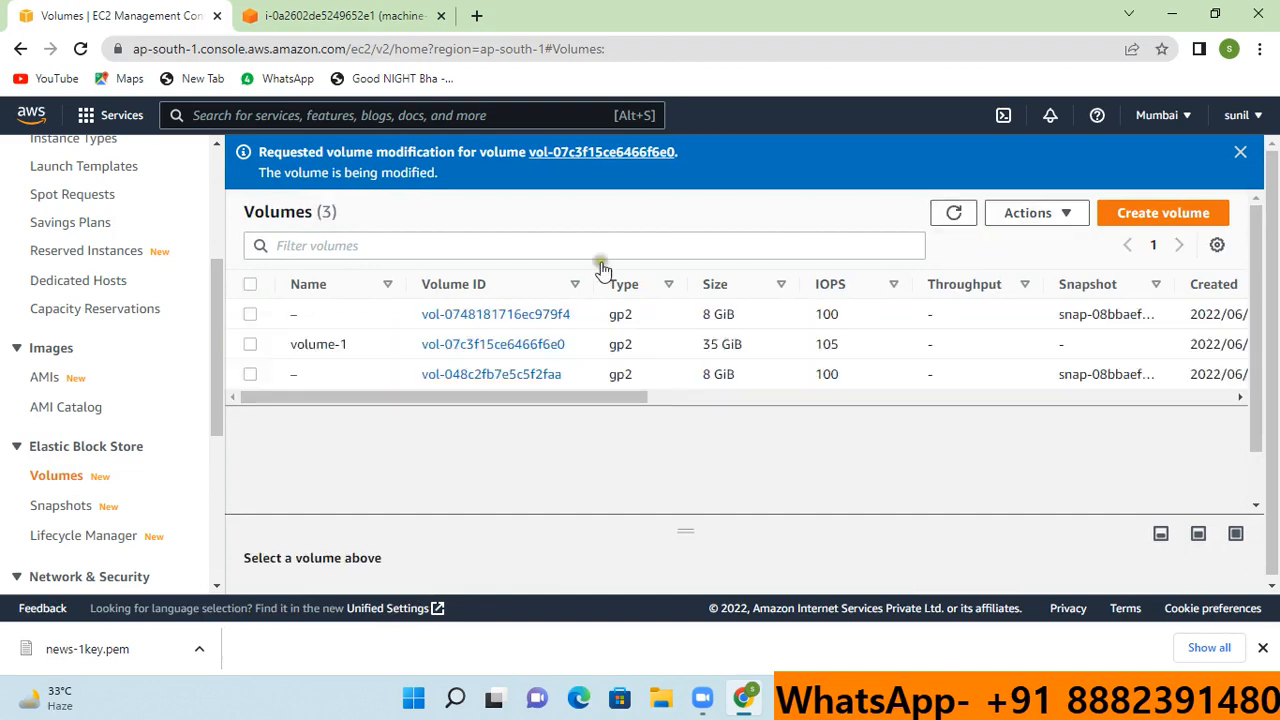
# - Select volume-1 and look over the available volume actions without applying one
pyautogui.click(252, 346)
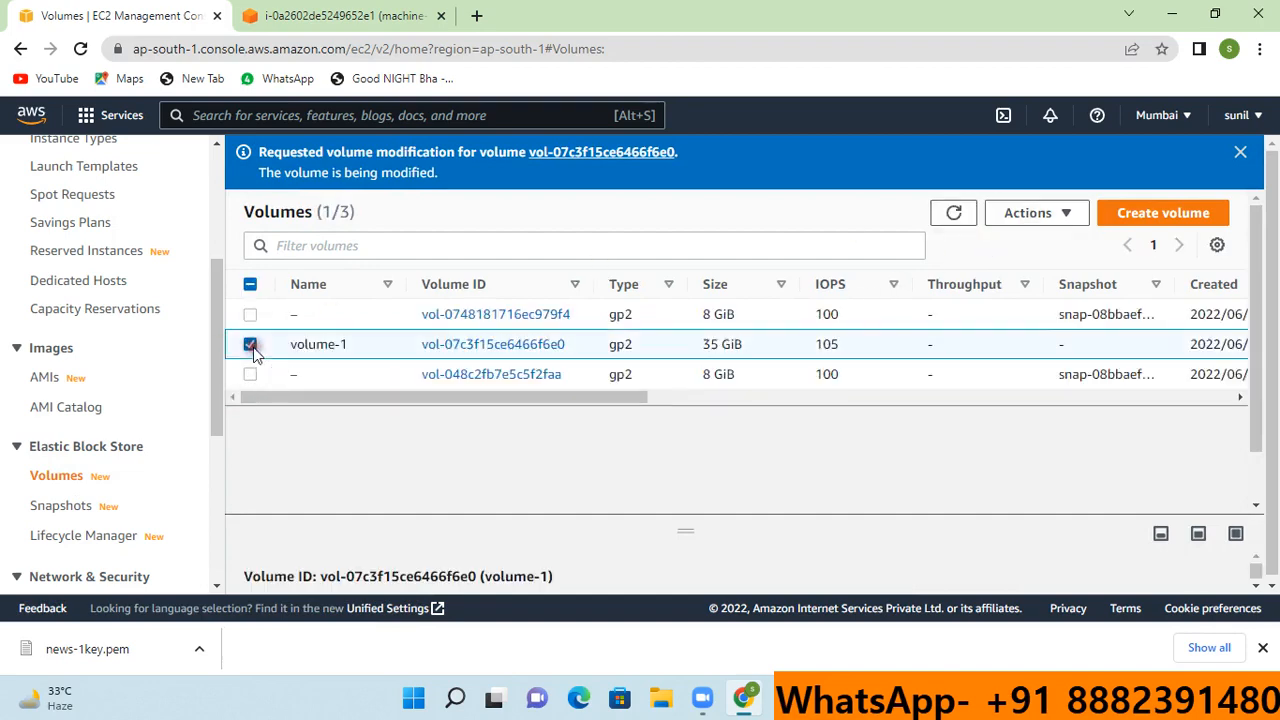
pyautogui.click(1078, 216)
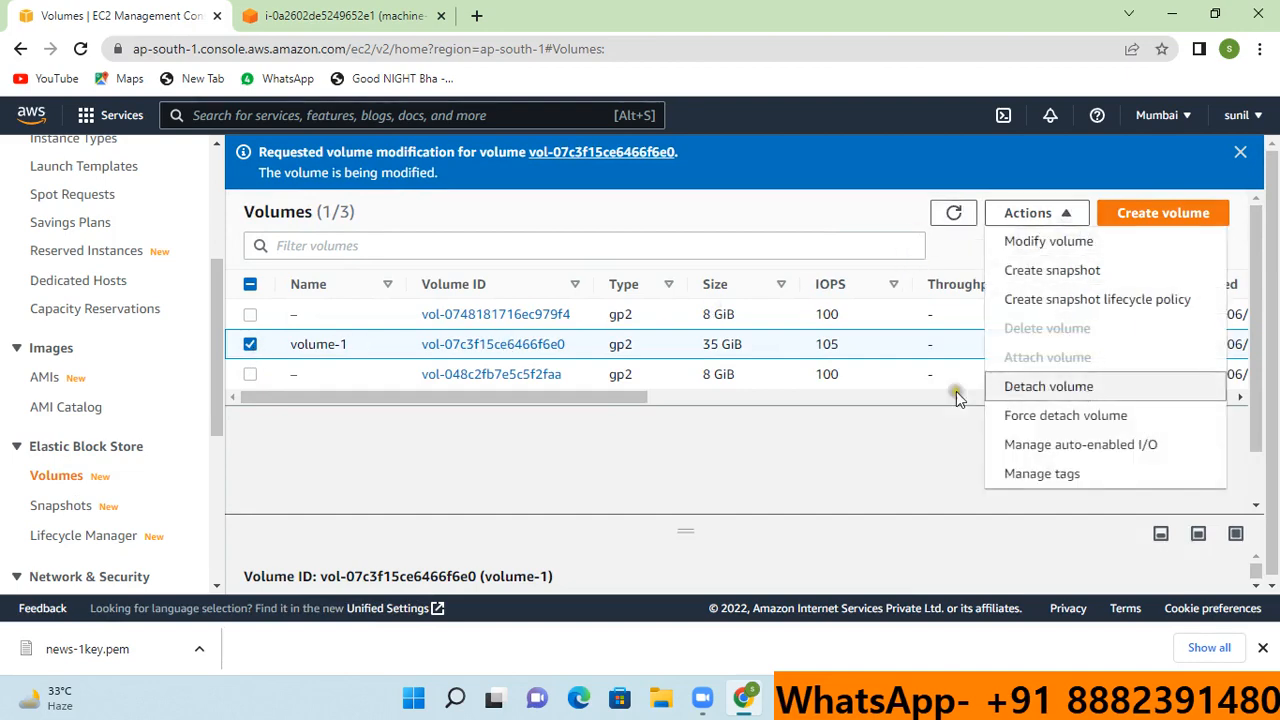
pyautogui.click(848, 452)
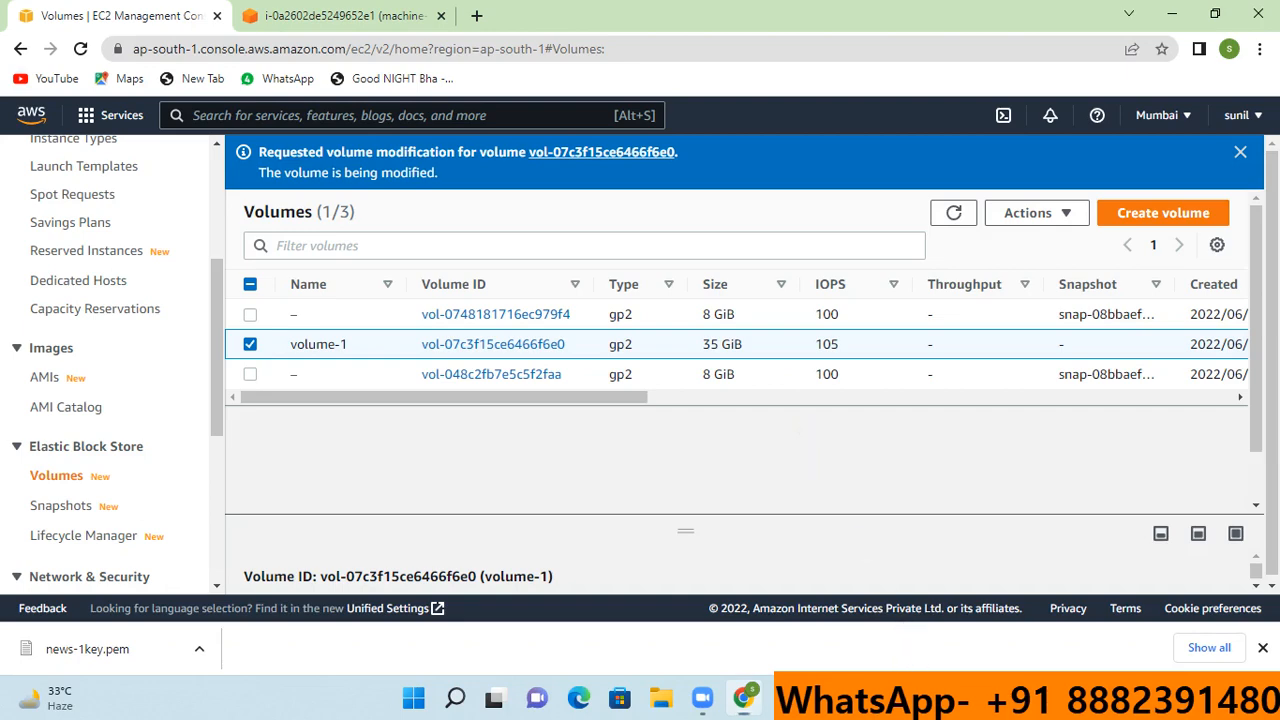
# - Switch to machine-1's root terminal window and leave the tata directory for the home directory with cd
pyautogui.click(785, 698)
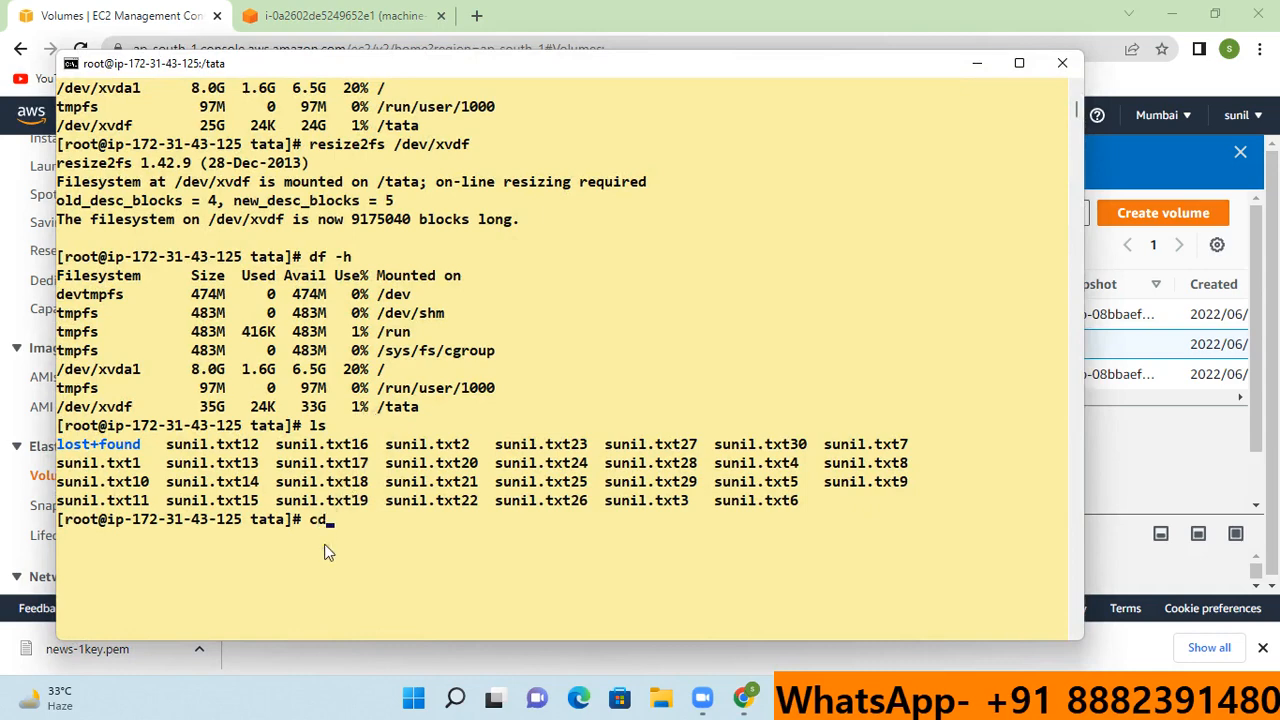
pyautogui.press('Return')
pyautogui.press('Return')
pyautogui.press('Return')
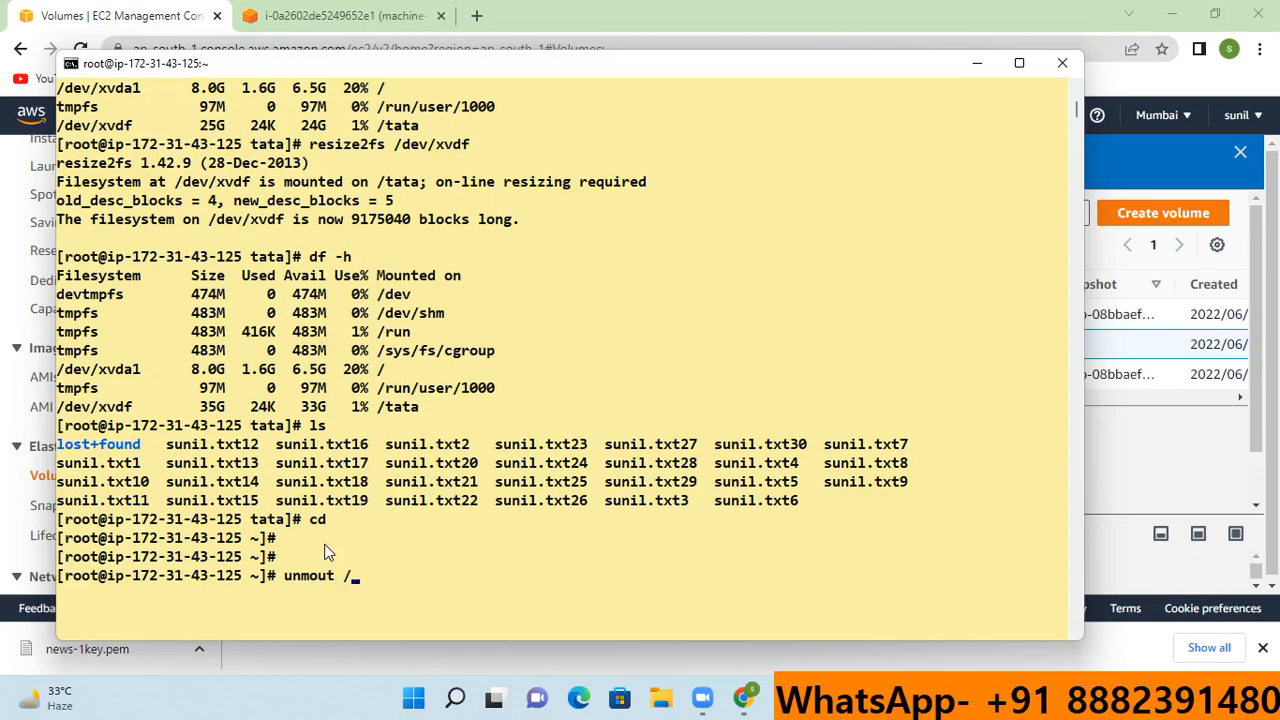
# - Try to unmount /tata with the commands unmout /tata and unmount /tata
pyautogui.press('Return')
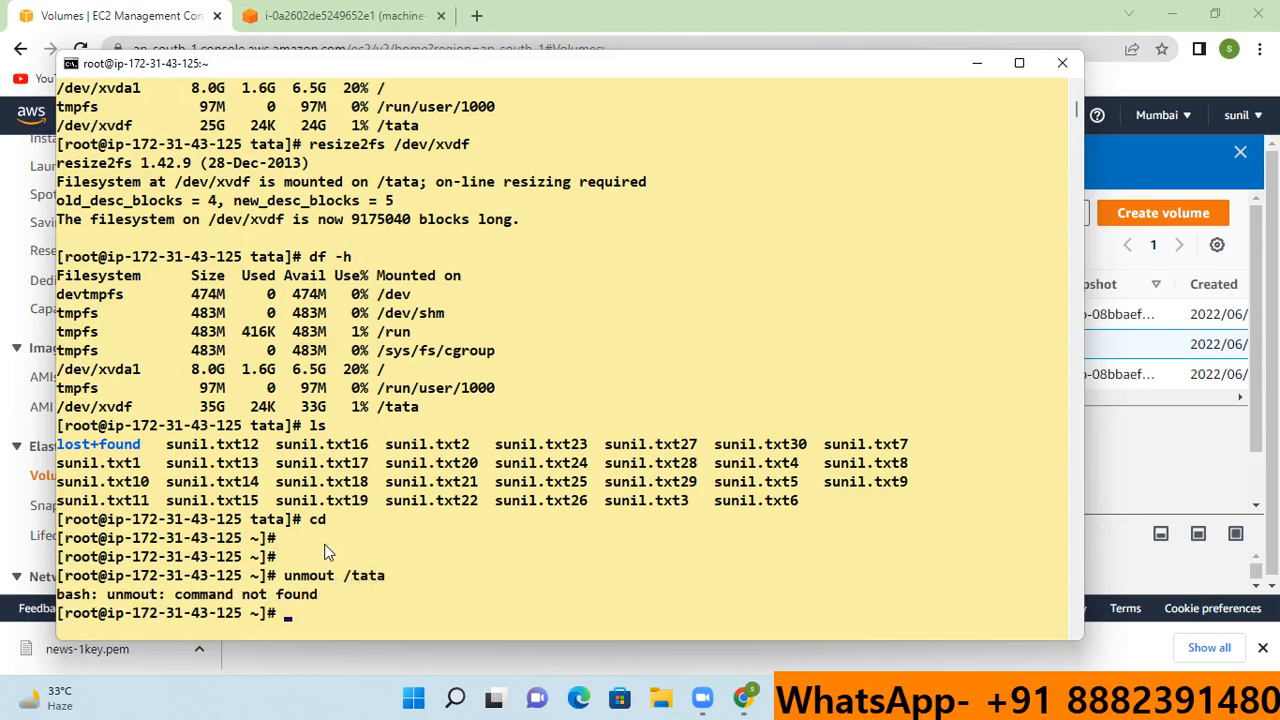
pyautogui.press('Up')
pyautogui.write('n')
pyautogui.press('Return')
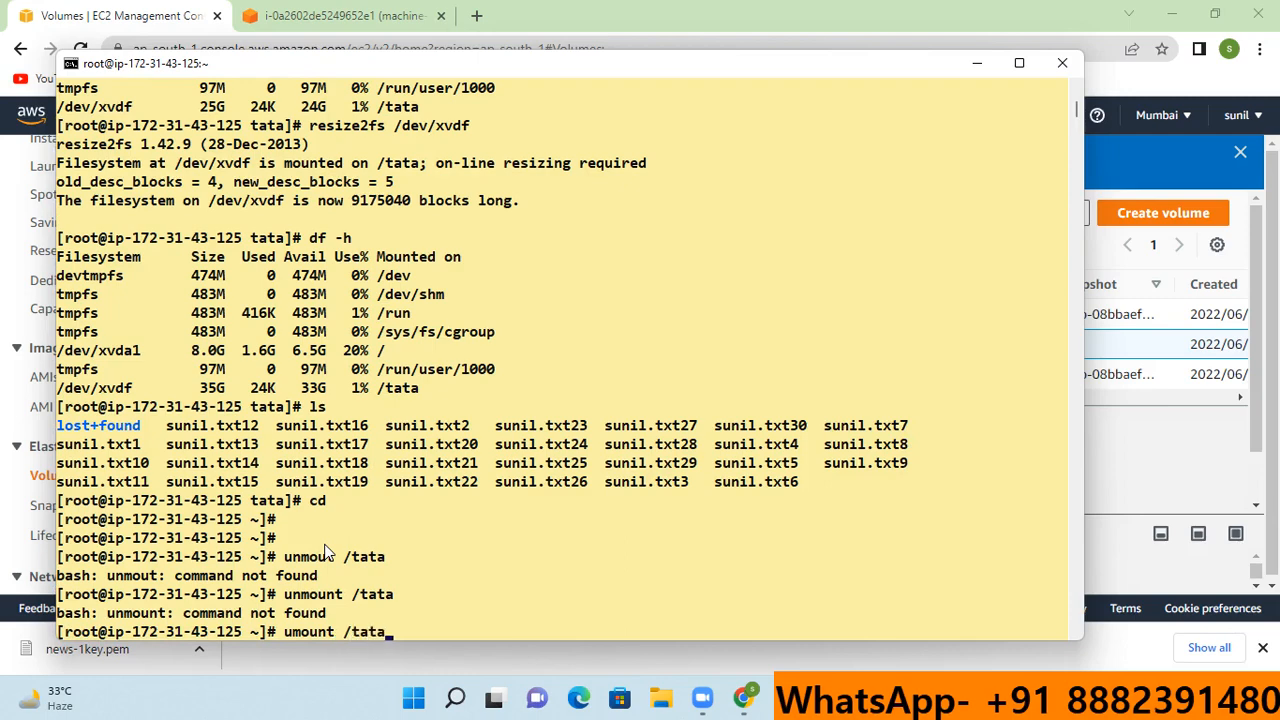
# - Unmount the volume with umount /tata and check the mounted filesystems with df -h
pyautogui.press('Return')
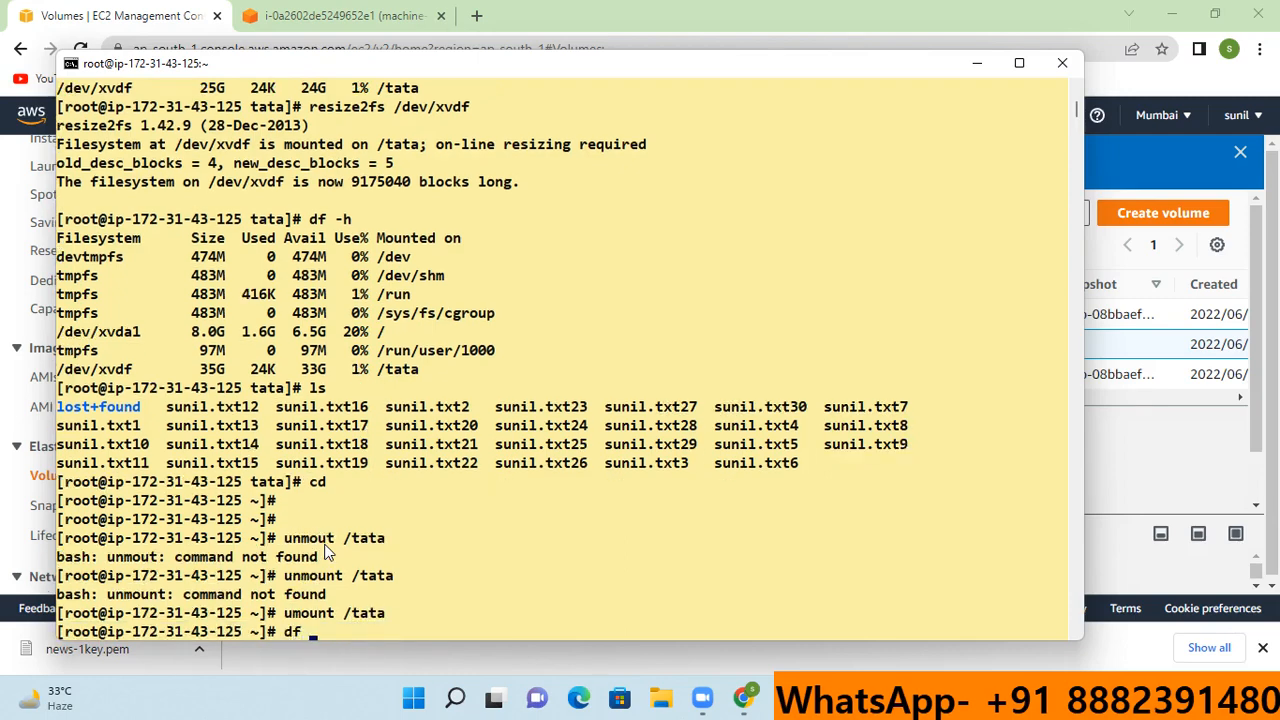
pyautogui.press('Return')
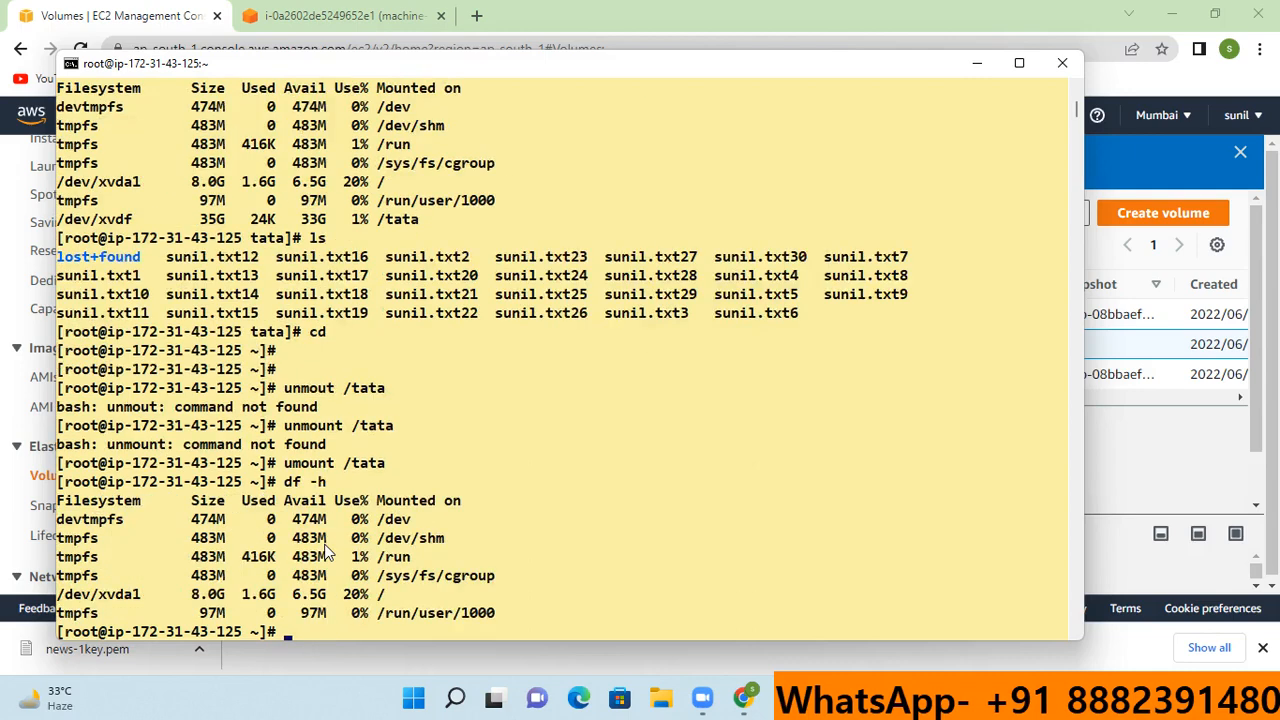
pyautogui.scroll(-2, 330, 550)
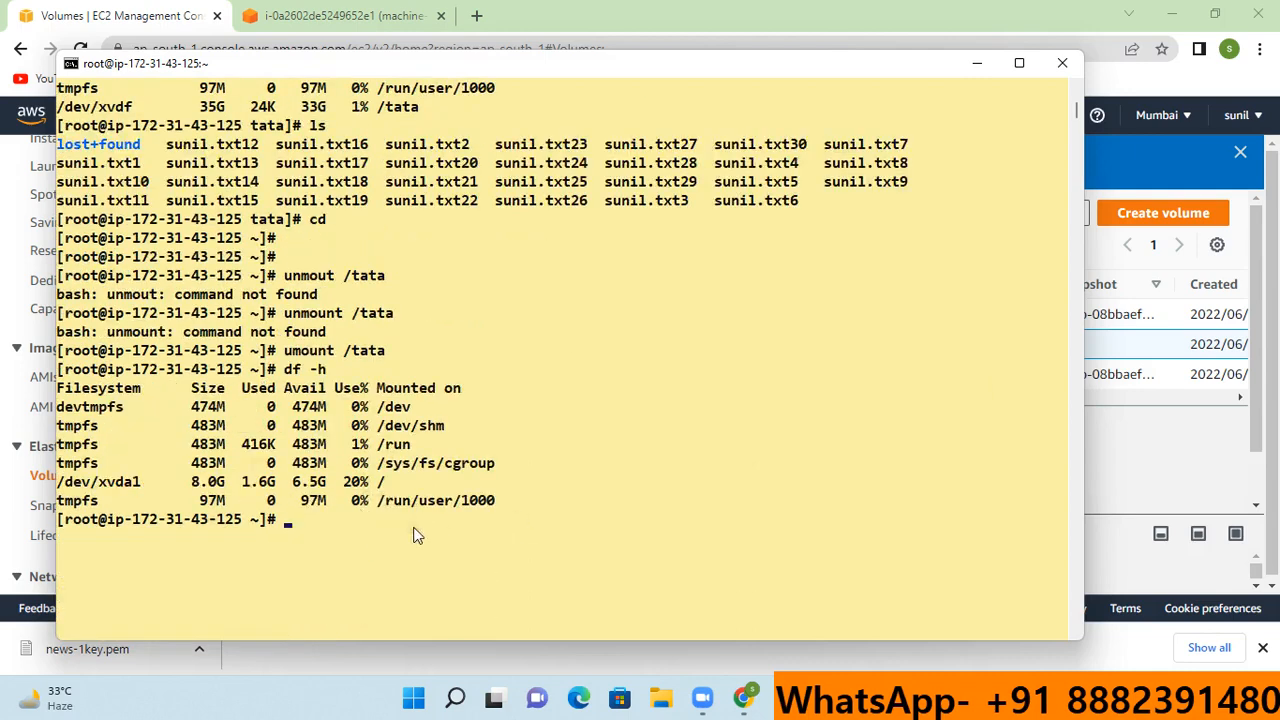
# - Minimize the terminal window and detach volume-1 from machine-1 in the EC2 console, confirming the detachment
pyautogui.click(980, 62)
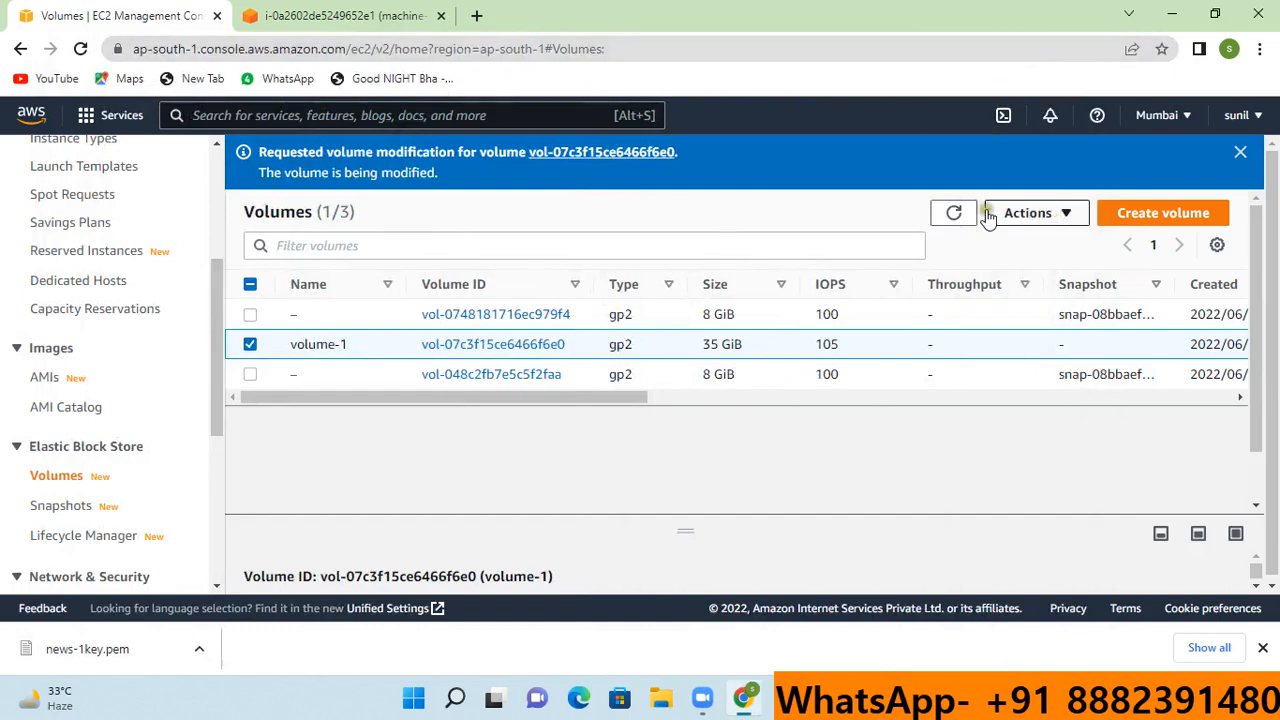
pyautogui.click(1030, 216)
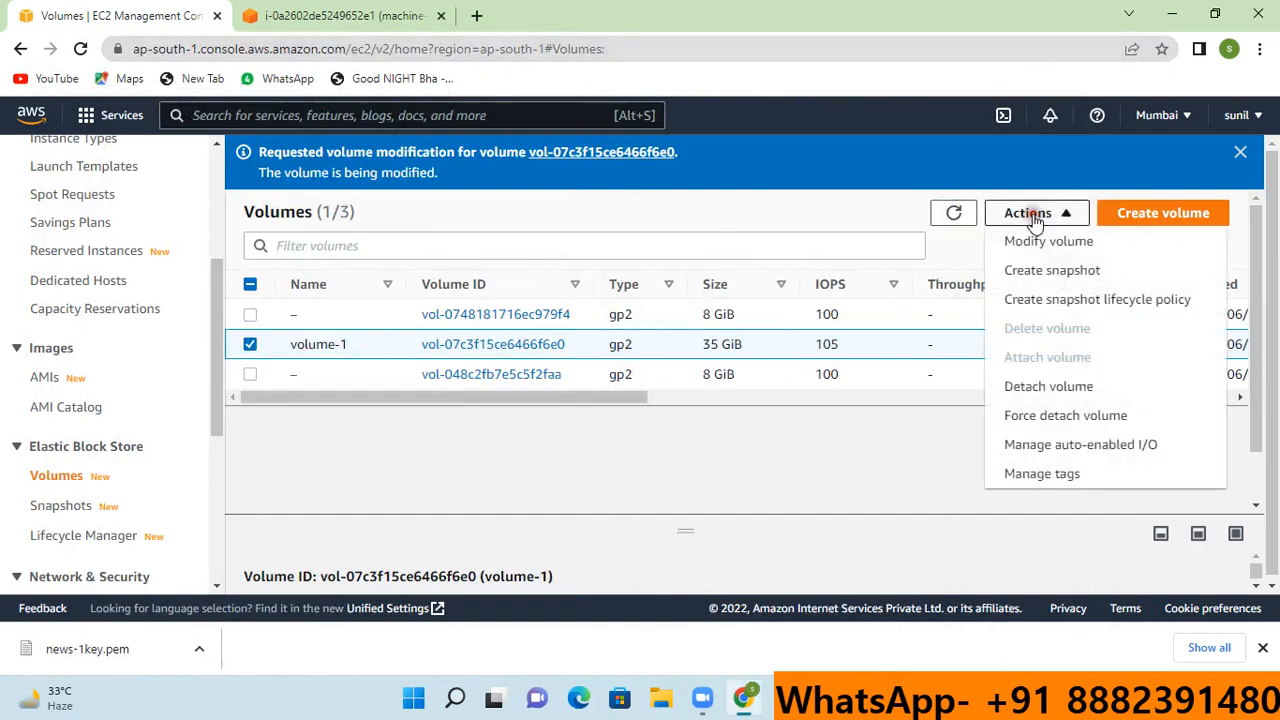
pyautogui.click(1080, 391)
pyautogui.click(988, 457)
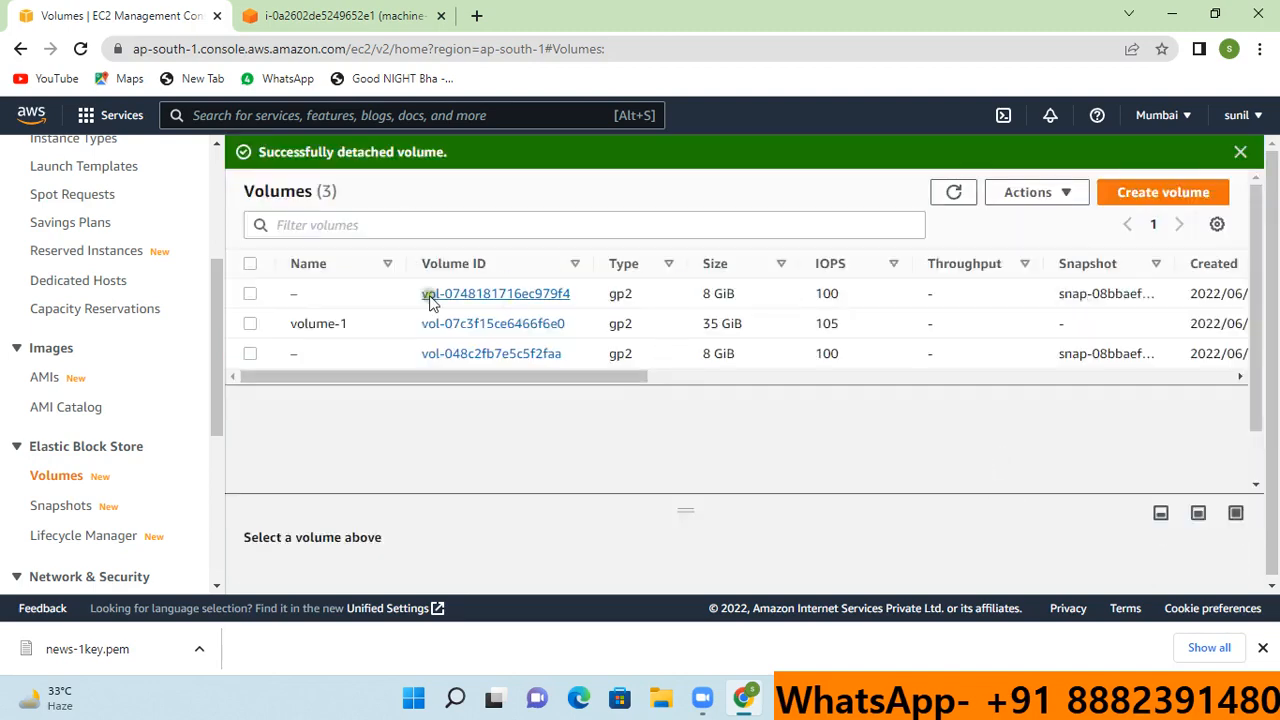
# - Refresh the volumes list and check the volume state of the detached volume-1
pyautogui.click(954, 195)
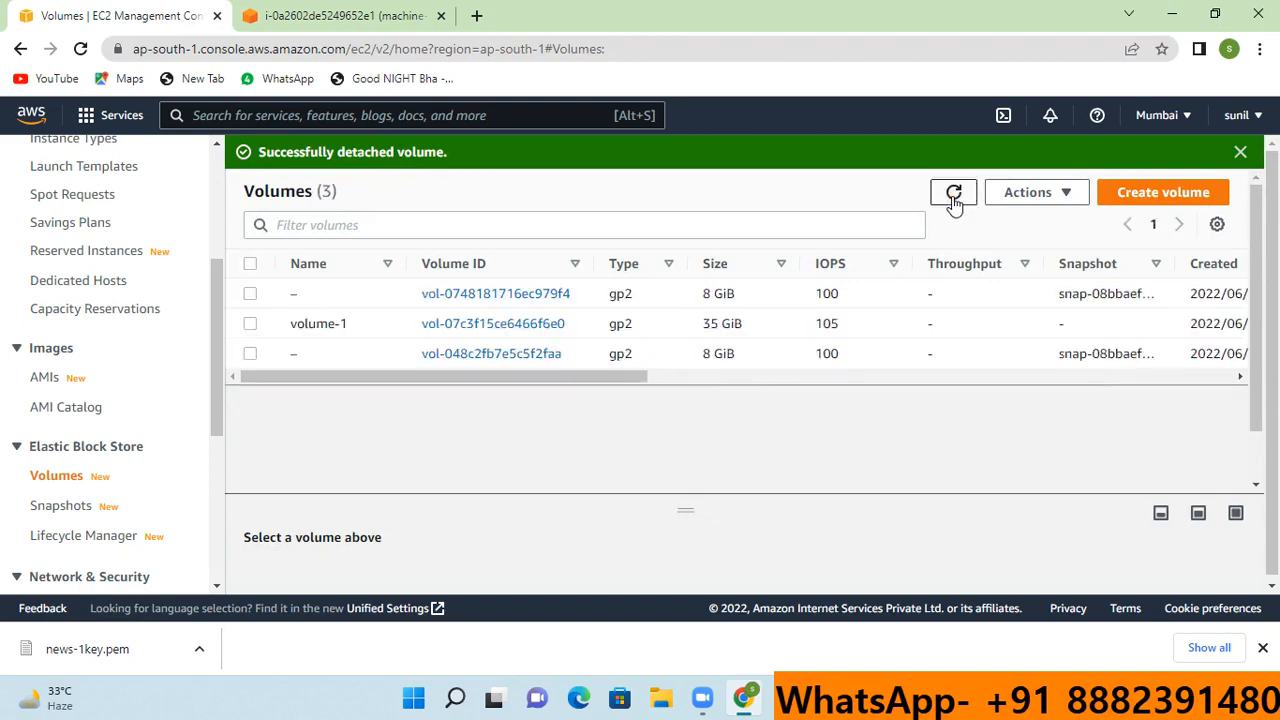
pyautogui.click(954, 196)
pyautogui.moveTo(612, 380); pyautogui.dragTo(815, 405)
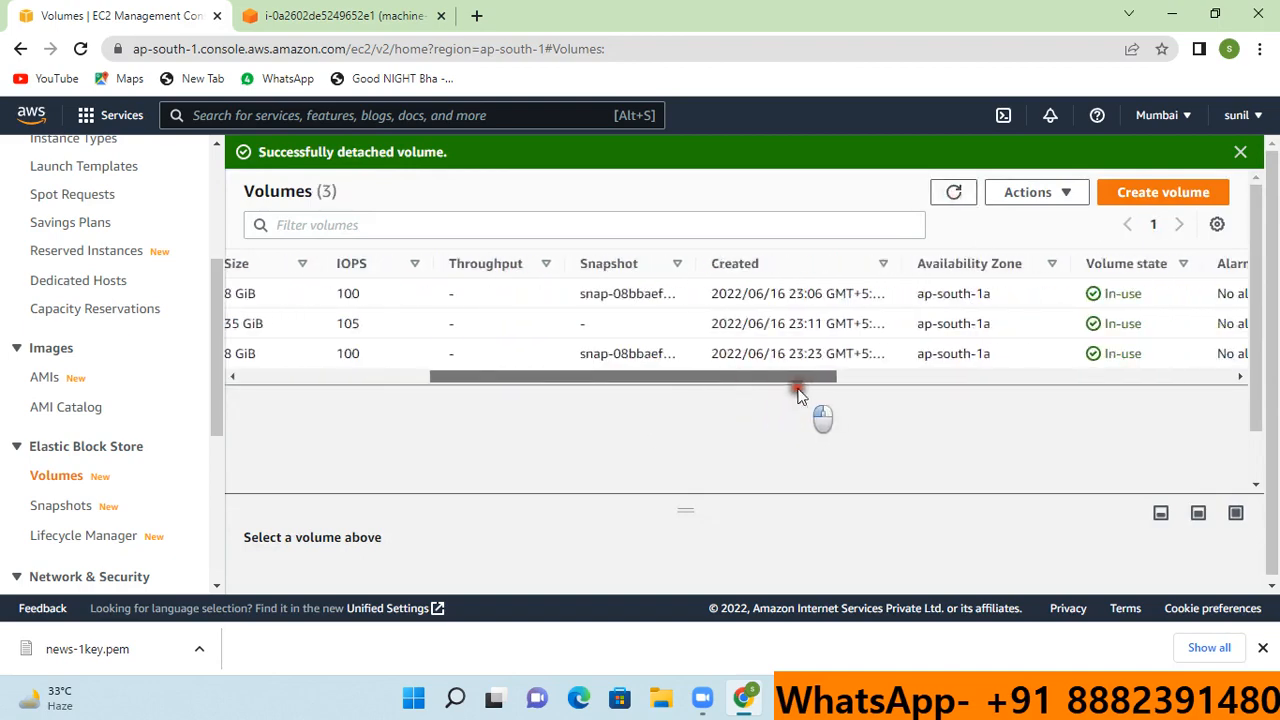
pyautogui.click(955, 197)
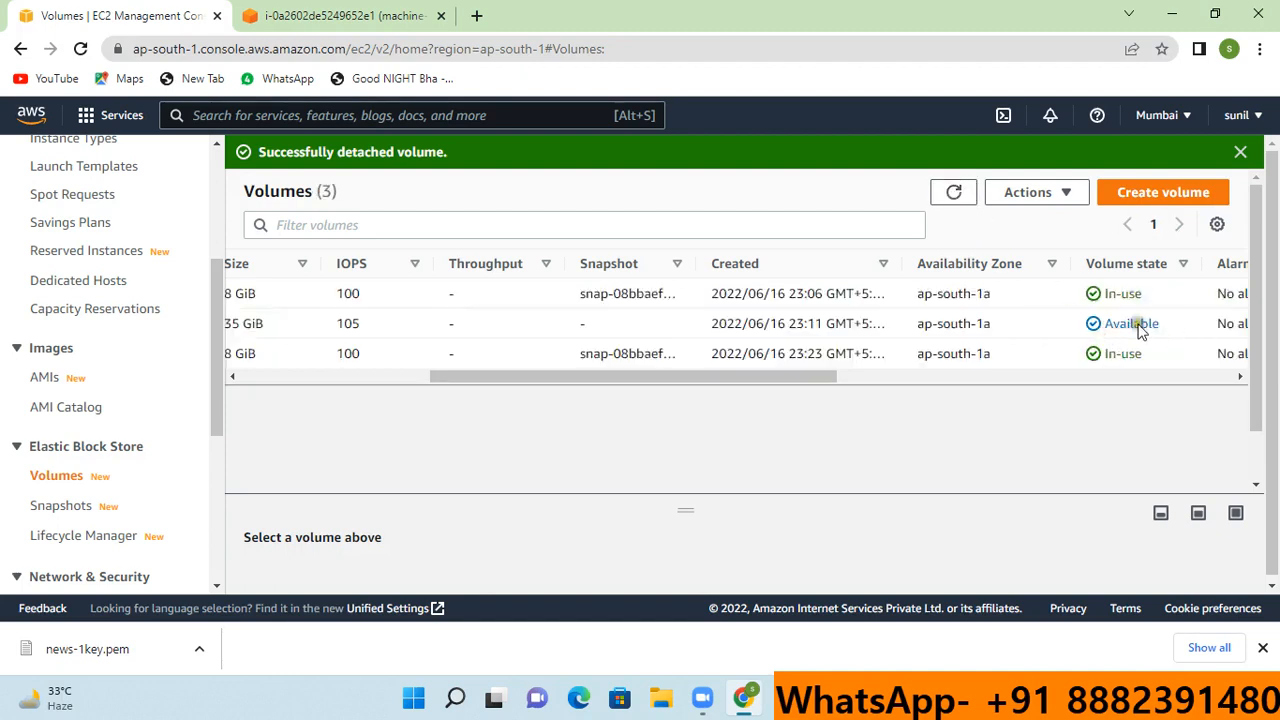
# - Switch to Paint and draw a black curved arrow from the "increase" box to the machine-2 box in the diagram
pyautogui.moveTo(720, 378); pyautogui.dragTo(364, 378)
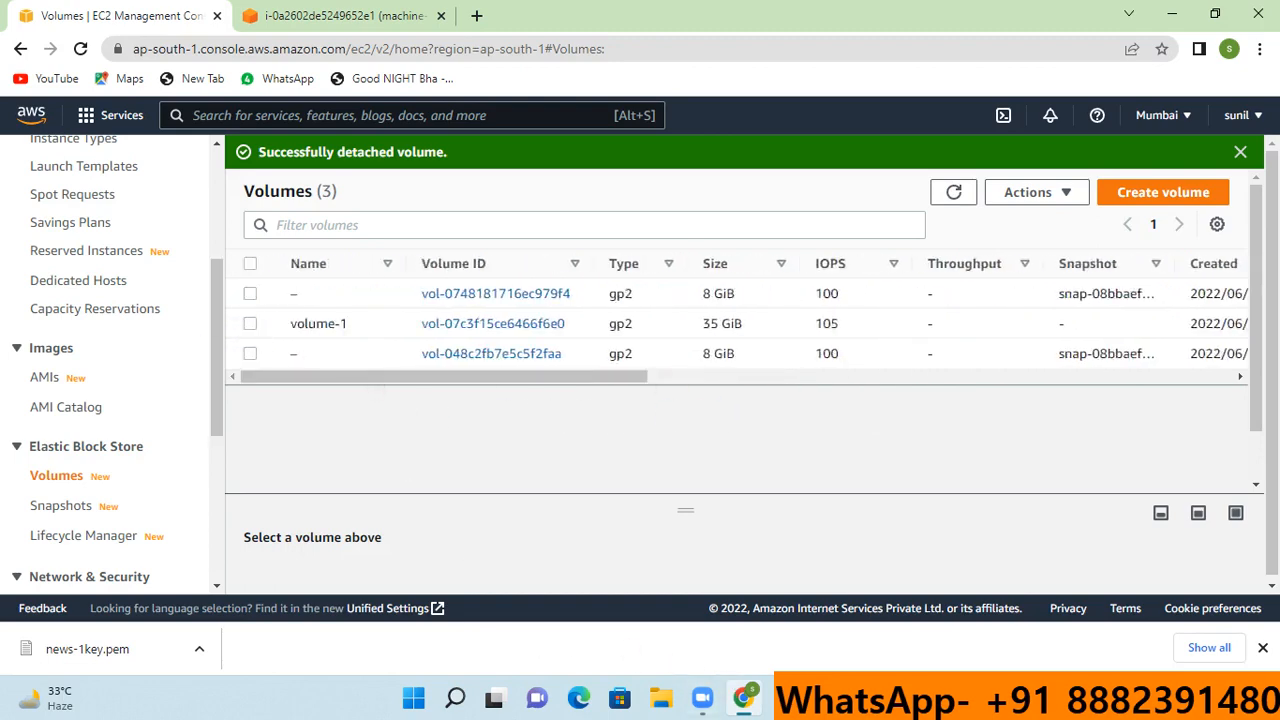
pyautogui.hotkey('alt', 'Tab')
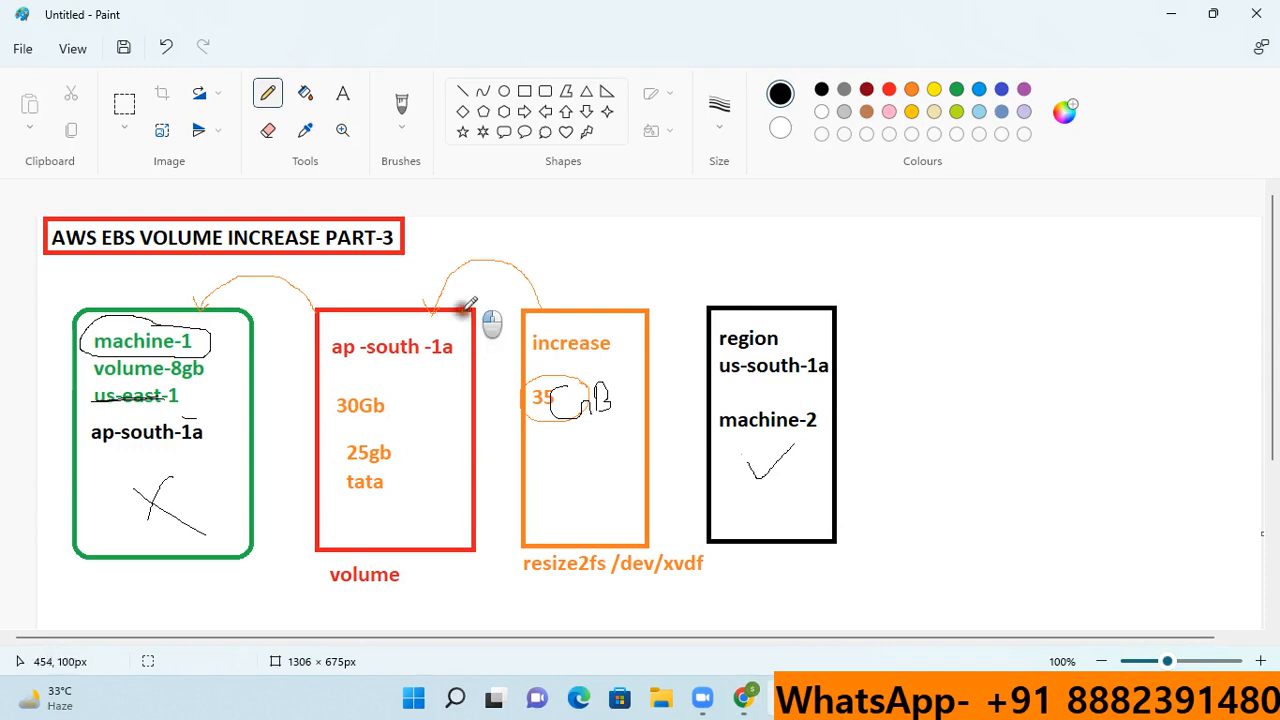
pyautogui.moveTo(590, 308)
pyautogui.mouseDown()
pyautogui.moveTo(697, 268)
pyautogui.moveTo(745, 286)
pyautogui.moveTo(748, 307)
pyautogui.mouseUp()
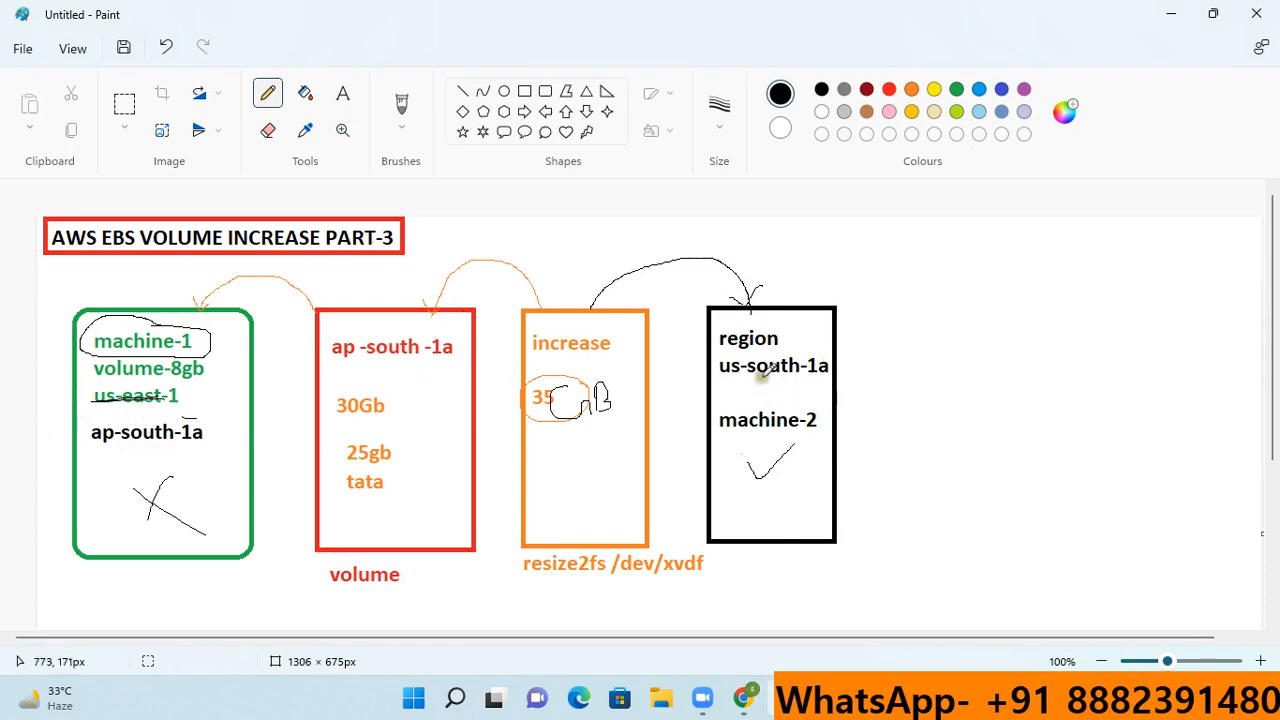
# - Return to the EC2 console, attach volume-1 to the machine-2 instance as /dev/sdf, and check its volume state in the refreshed list
pyautogui.click(745, 698)
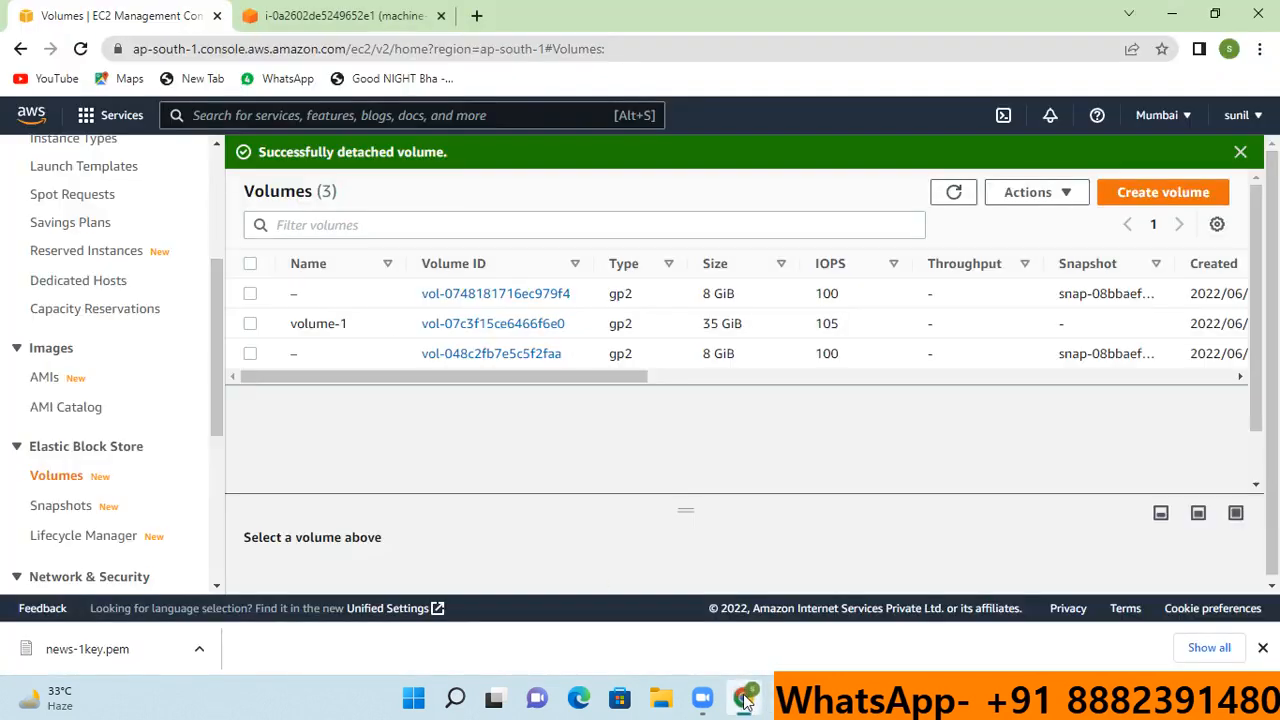
pyautogui.click(250, 323)
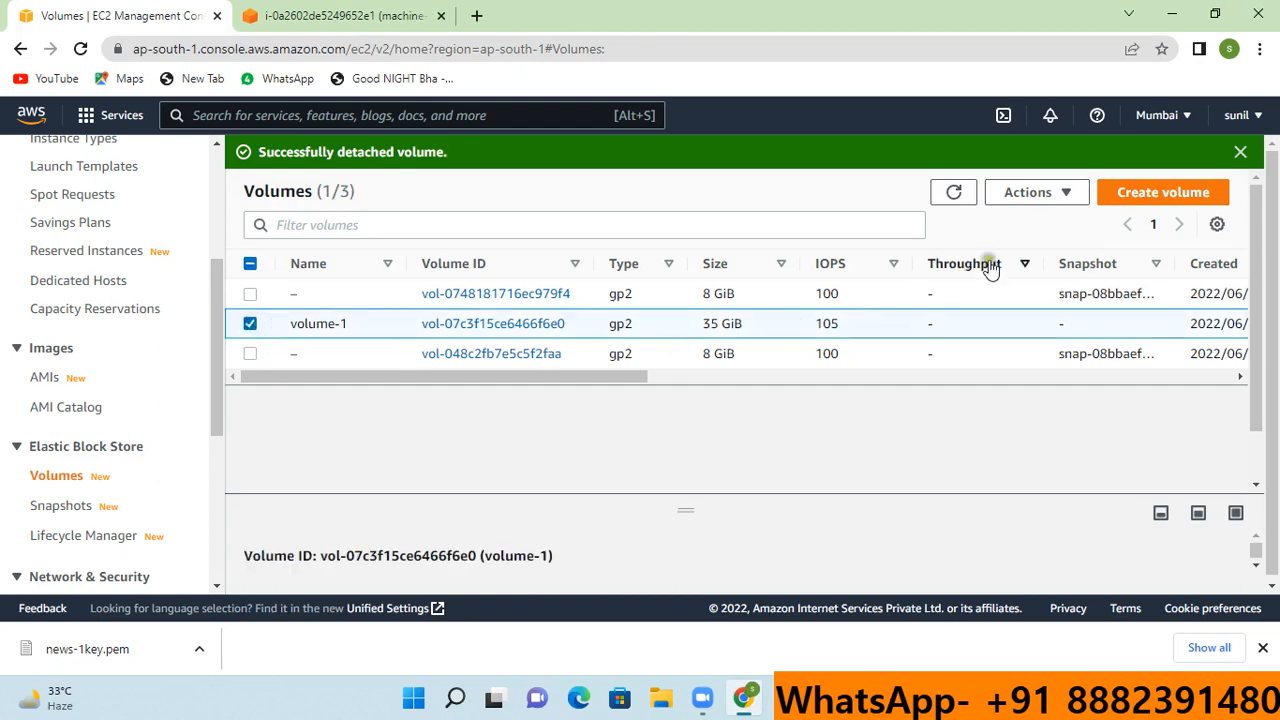
pyautogui.click(1040, 195)
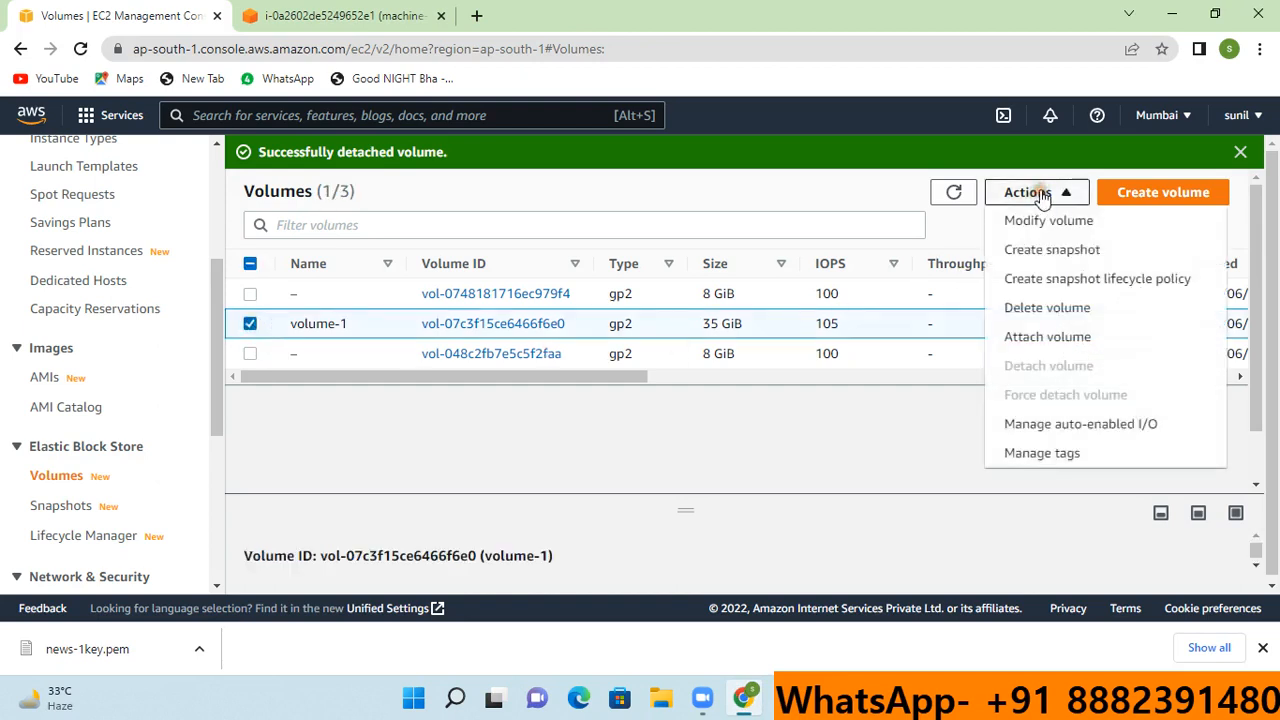
pyautogui.click(1054, 337)
pyautogui.scroll(-3, 457, 429)
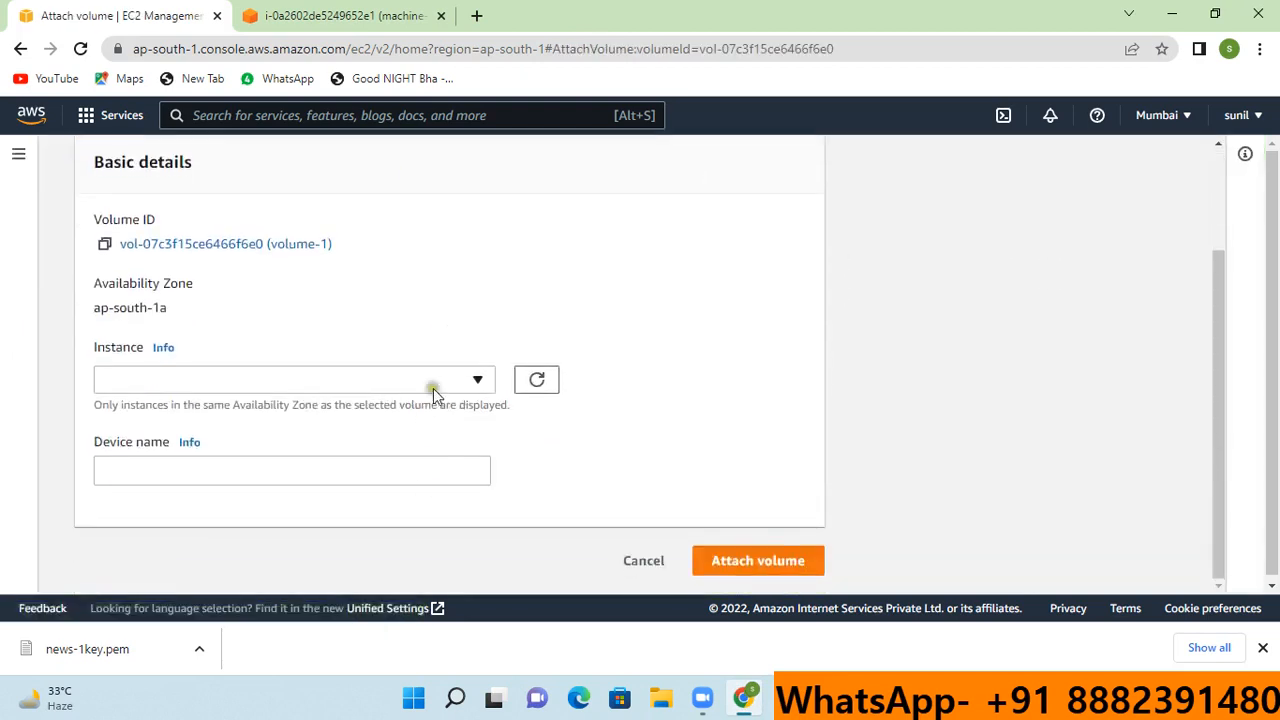
pyautogui.click(432, 385)
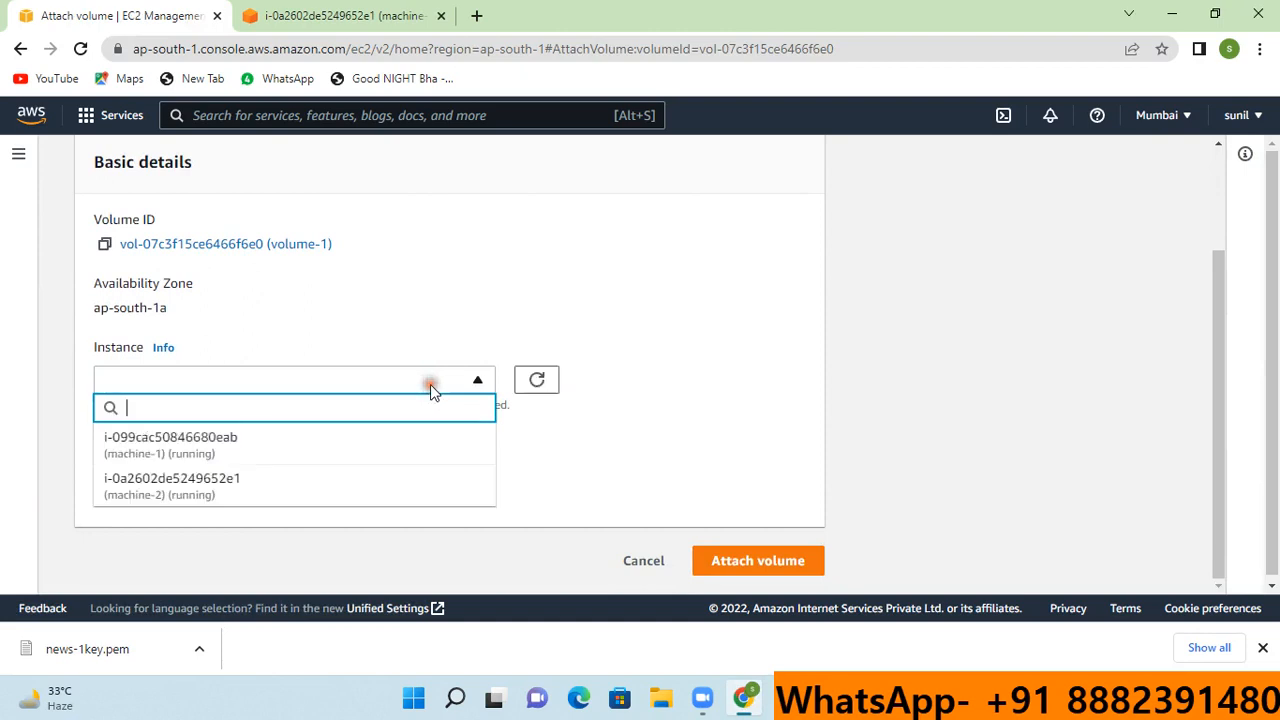
pyautogui.click(205, 482)
pyautogui.scroll(-1, 501, 406)
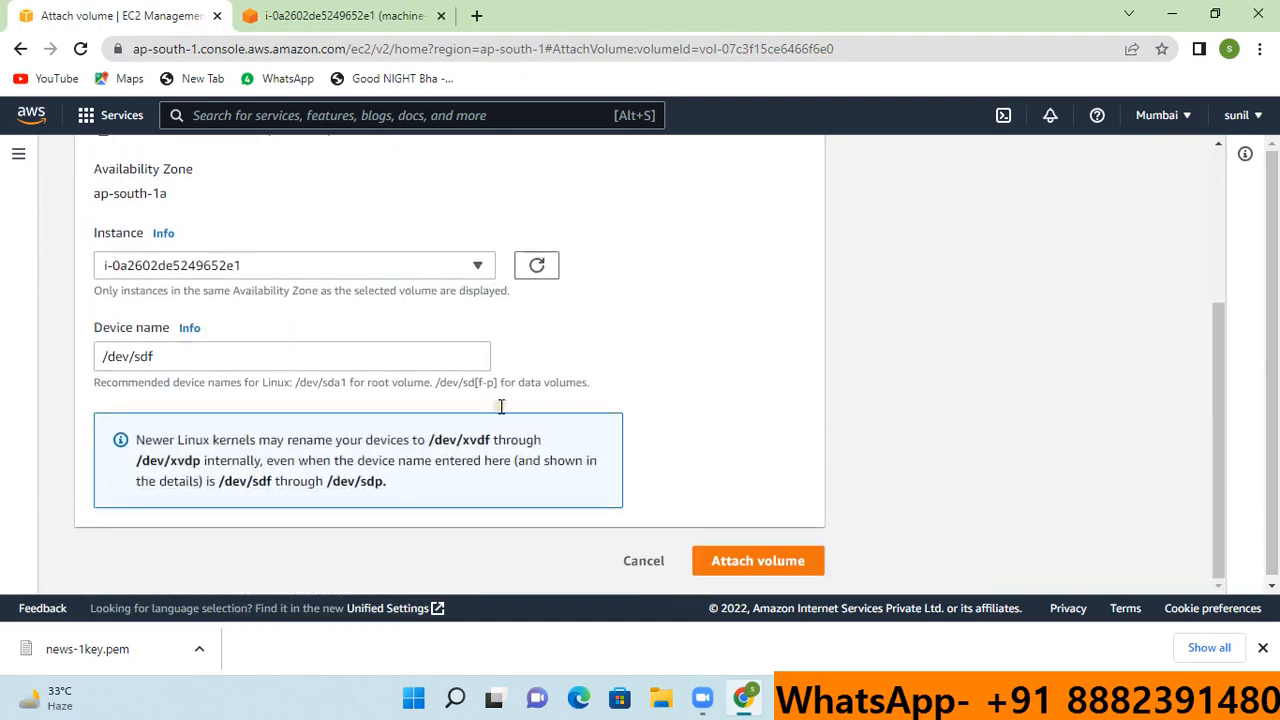
pyautogui.click(758, 562)
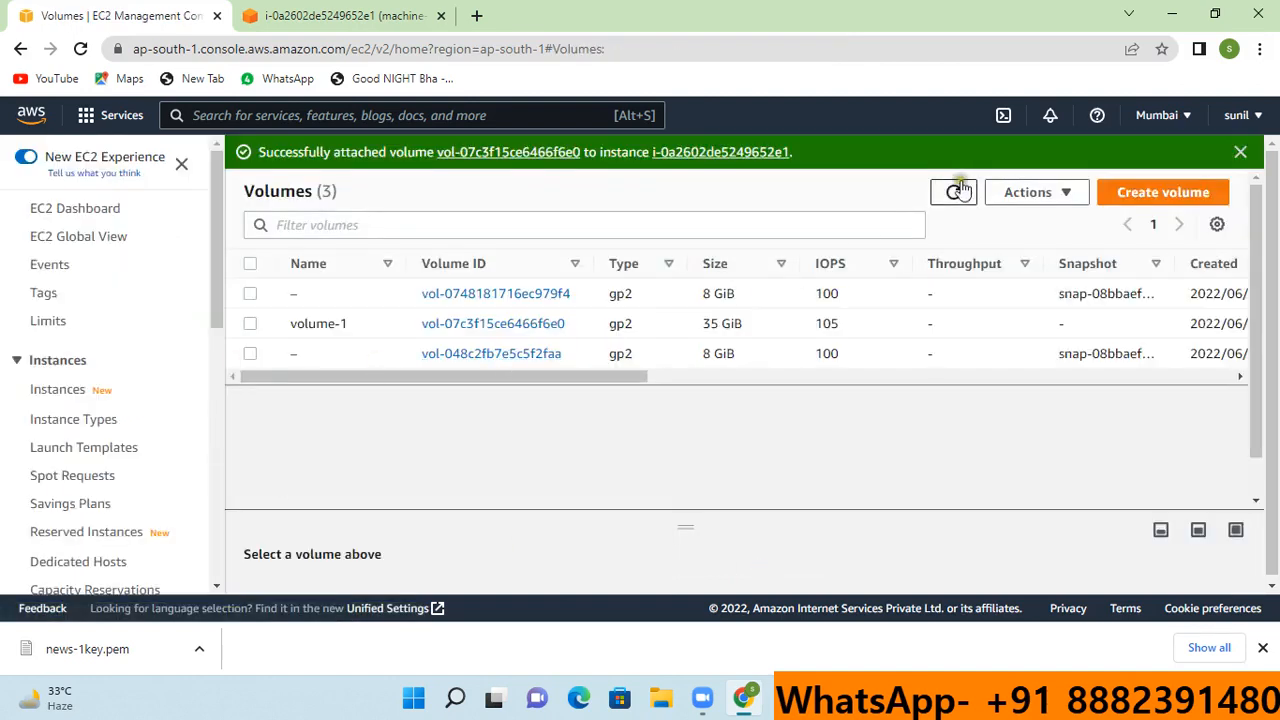
pyautogui.click(955, 192)
pyautogui.moveTo(612, 376); pyautogui.dragTo(828, 390)
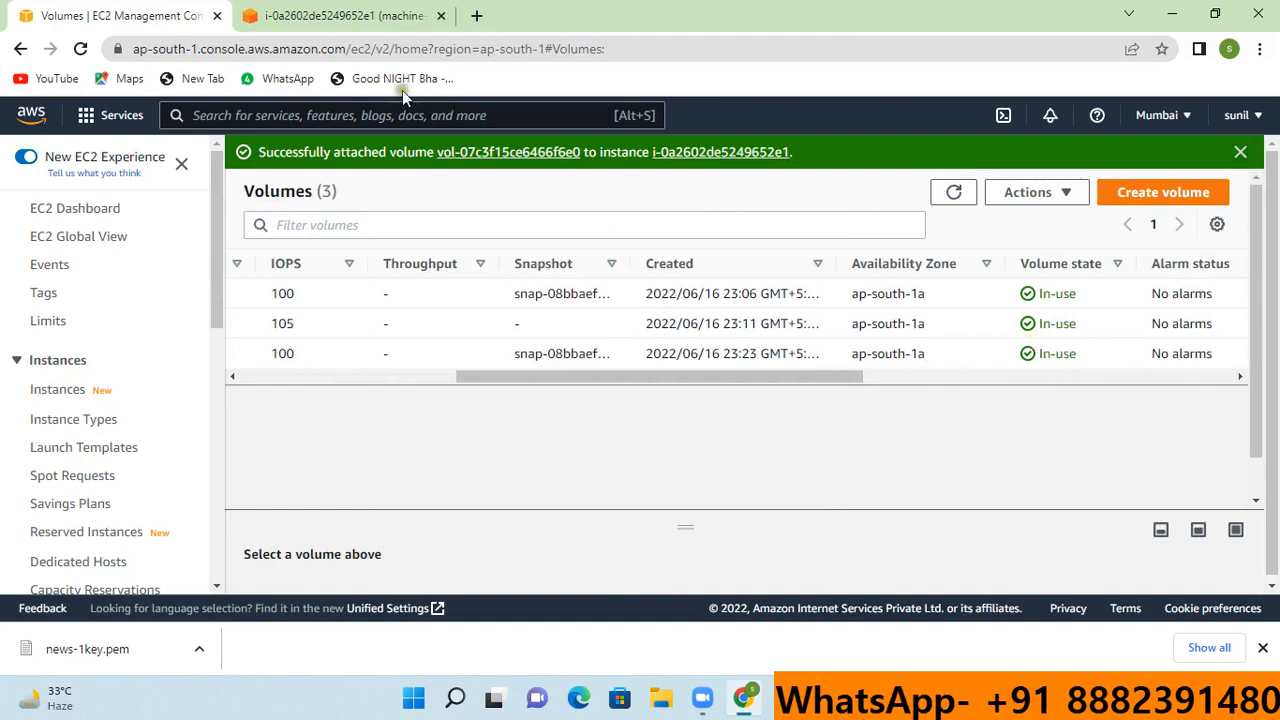
# - Switch to the machine-2 terminal, list the block devices with lsblk, and examine the xvdf disk entry
pyautogui.click(355, 12)
pyautogui.press('Return')
pyautogui.press('Return')
pyautogui.press('Return')
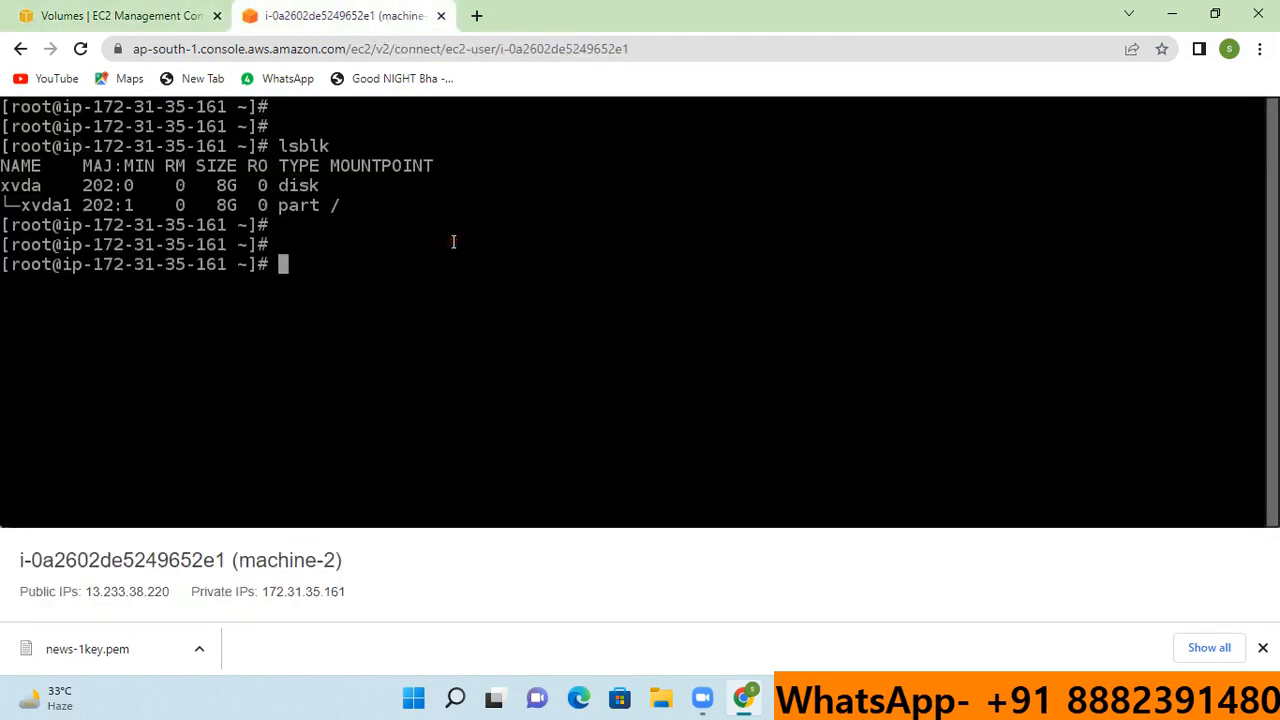
pyautogui.write('lsblk')
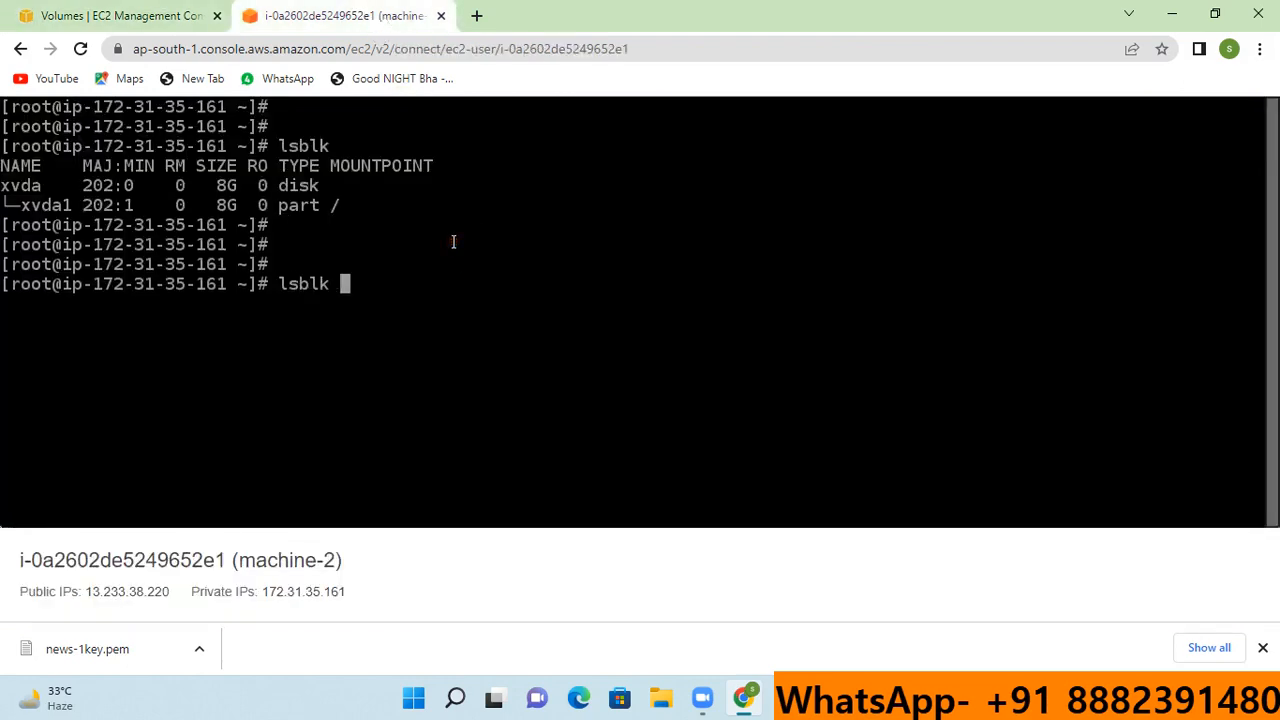
pyautogui.press('Return')
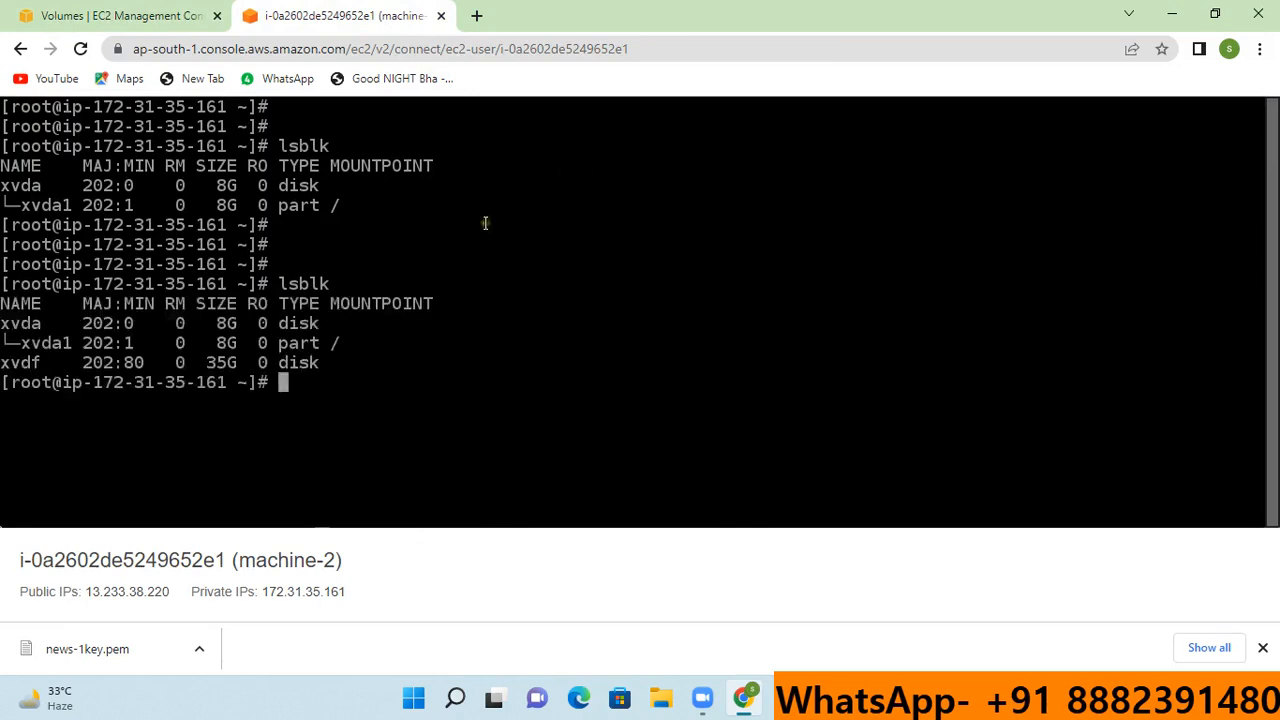
pyautogui.moveTo(348, 364); pyautogui.dragTo(4, 366)
pyautogui.click(296, 422)
# - Create a directory named after the account owner under / with mkdir and mount /dev/xvdf on it
pyautogui.write('mkdir /')
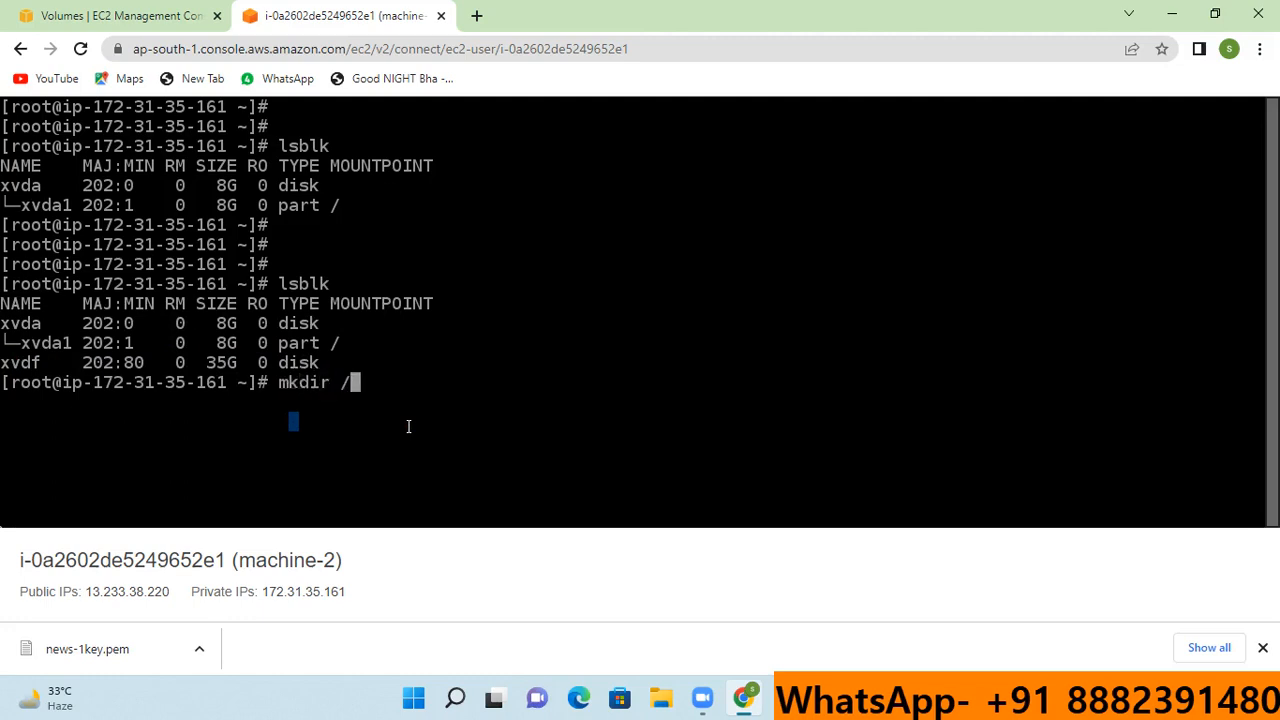
pyautogui.write('sunil')
pyautogui.press('Return')
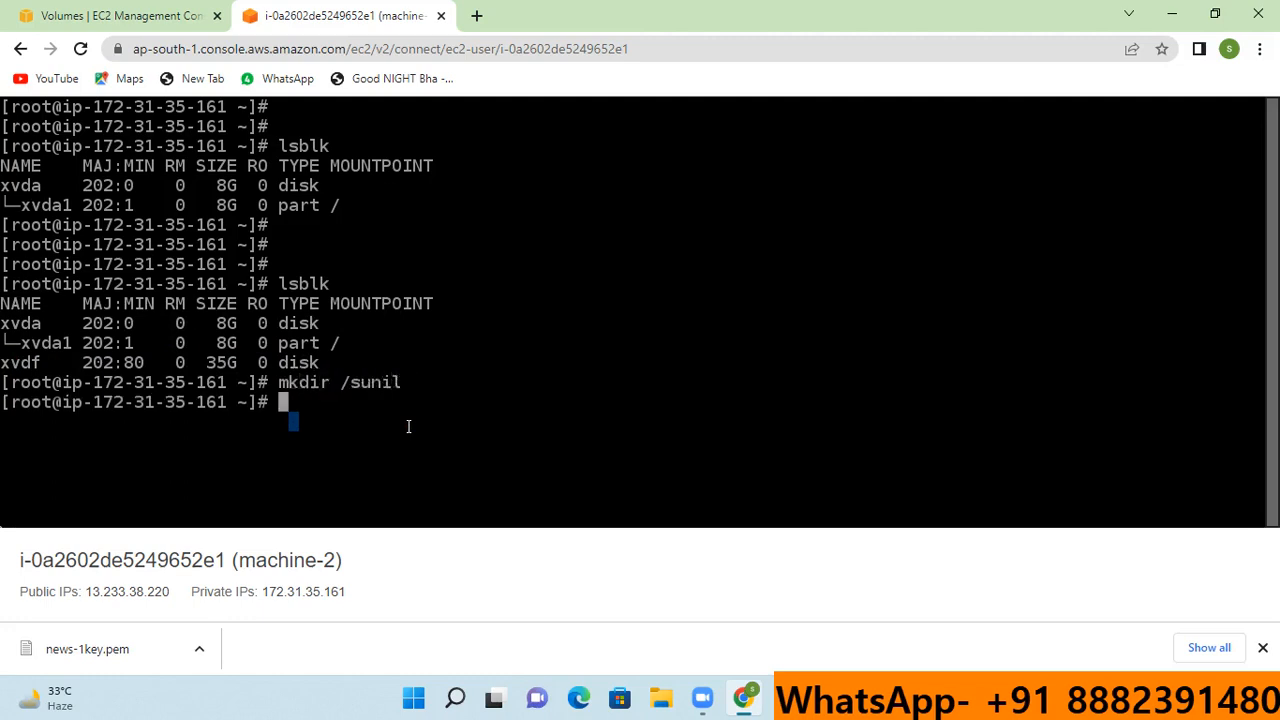
pyautogui.write('mount /dev/')
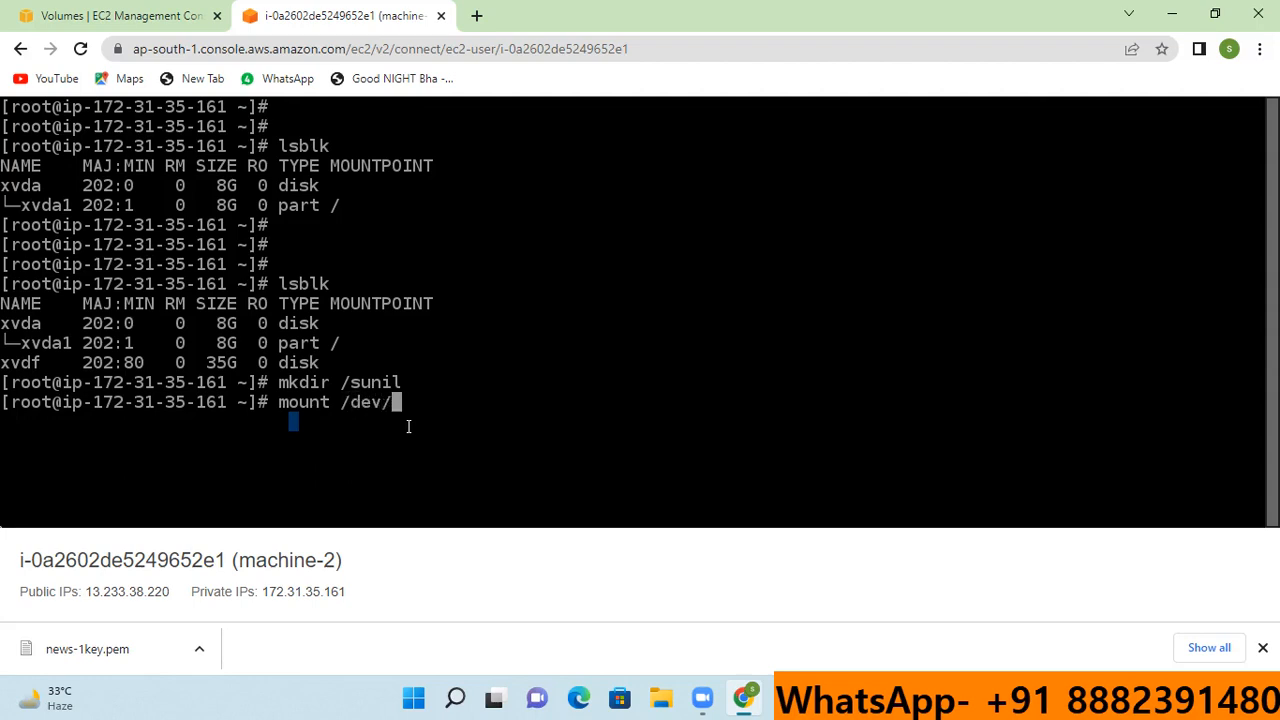
pyautogui.write('xvdf /sunil/')
pyautogui.press('Return')
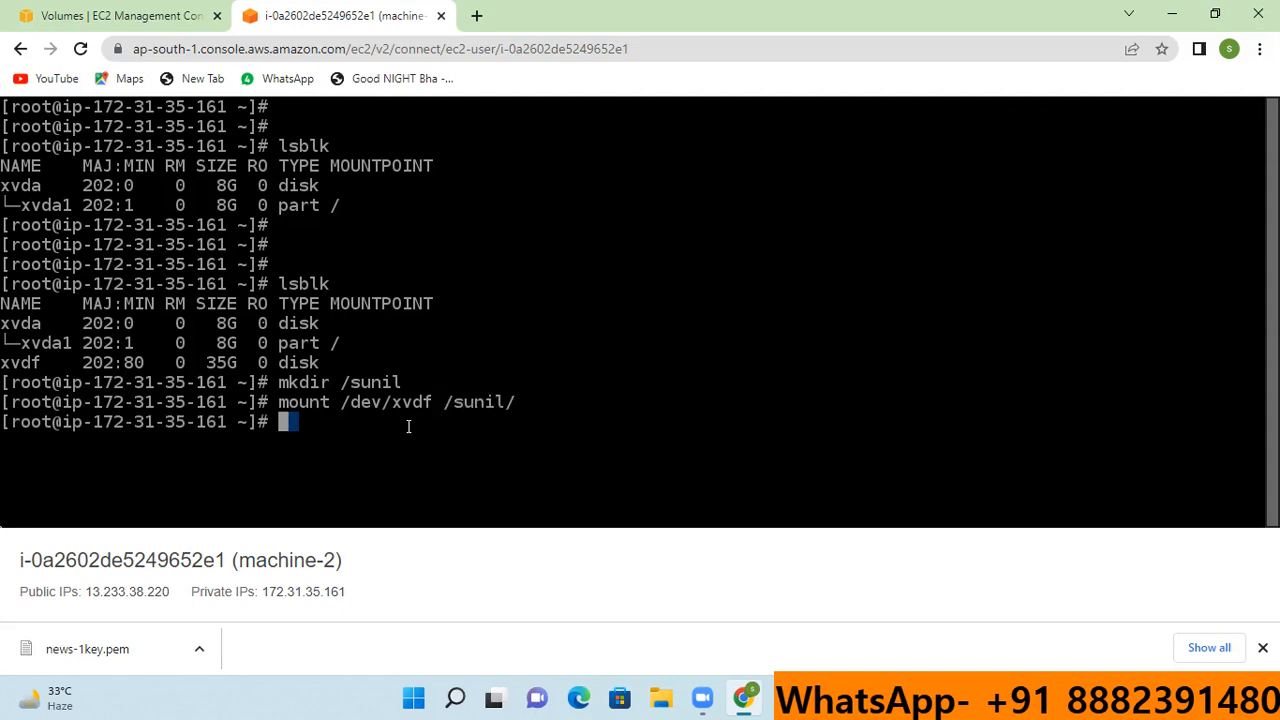
# - Change into the new mount directory with cd and list the volume's files with ls
pyautogui.write('cd /sunil/')
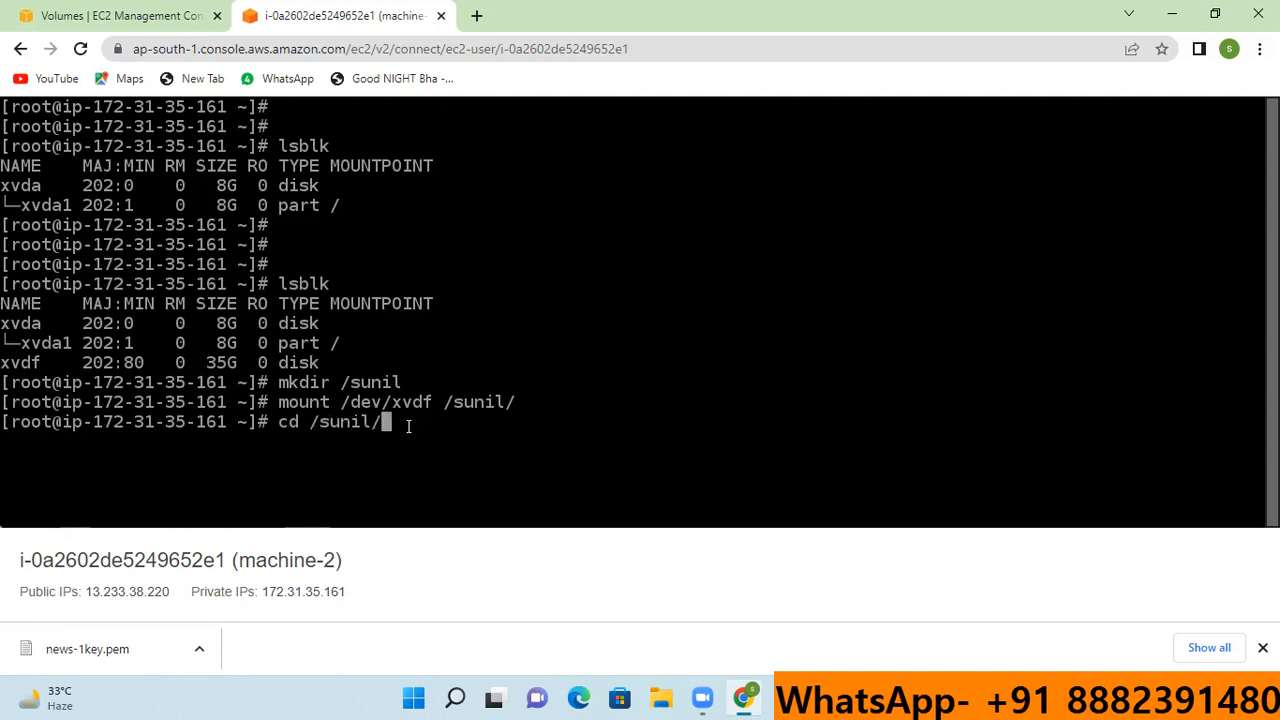
pyautogui.press('Return')
pyautogui.write('ls')
pyautogui.press('Return')
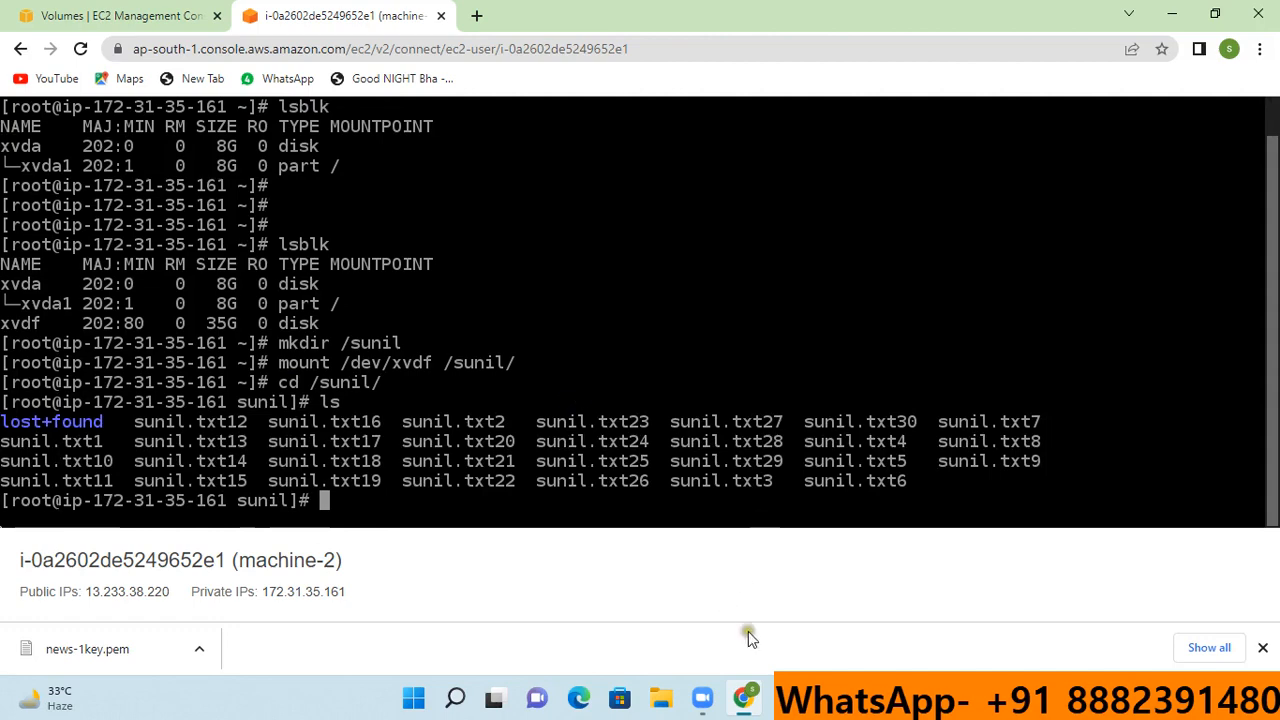
# - Switch to Paint, mark over the 30Gb label in the volume box and circle the 25gb tata text in black
pyautogui.click(785, 698)
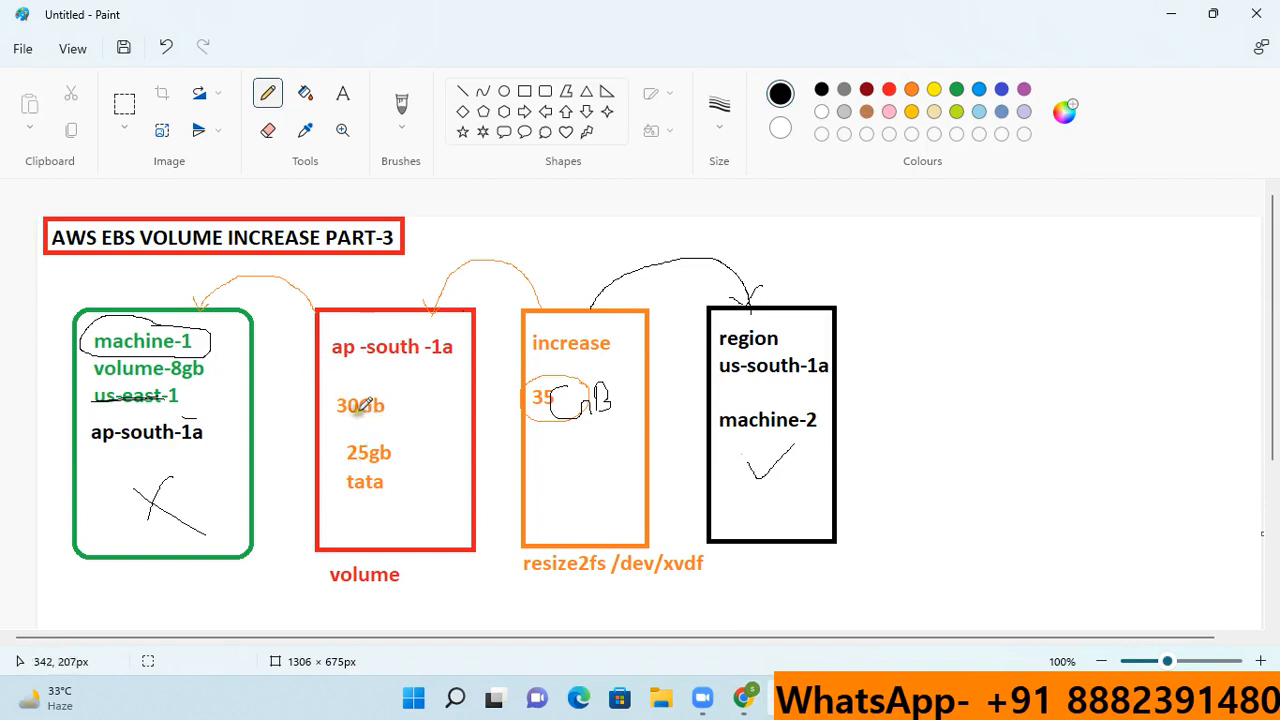
pyautogui.moveTo(364, 400)
pyautogui.mouseDown()
pyautogui.moveTo(350, 402)
pyautogui.moveTo(337, 470)
pyautogui.moveTo(396, 493)
pyautogui.moveTo(402, 440)
pyautogui.moveTo(373, 434)
pyautogui.mouseUp()
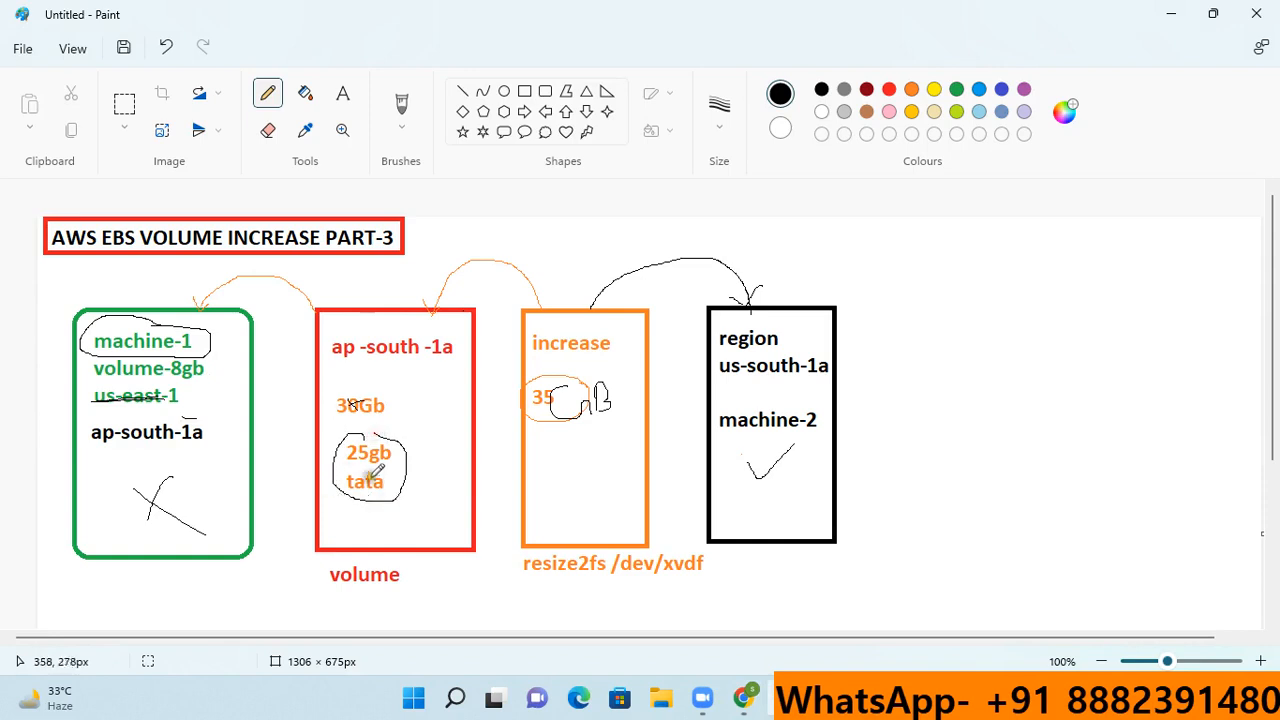
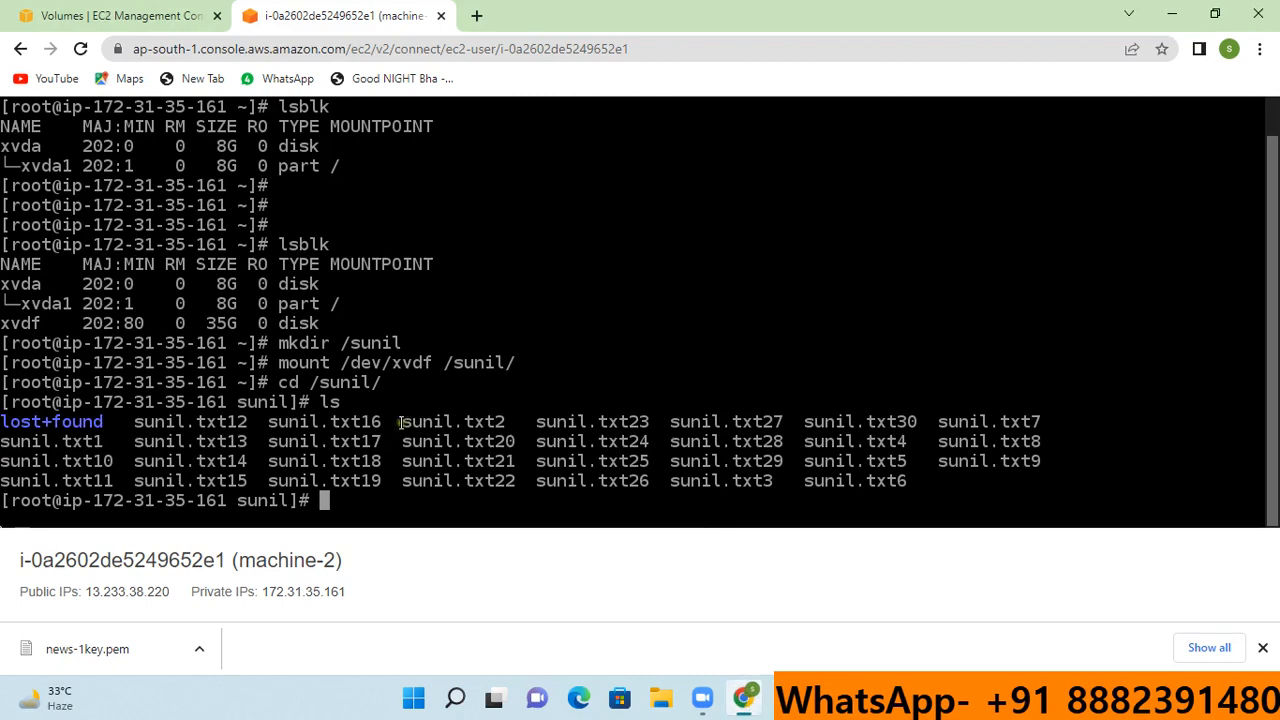
# - Return to the EC2 instances list in the browser, begin launching a new instance, and name it machine-3
pyautogui.click(120, 15)
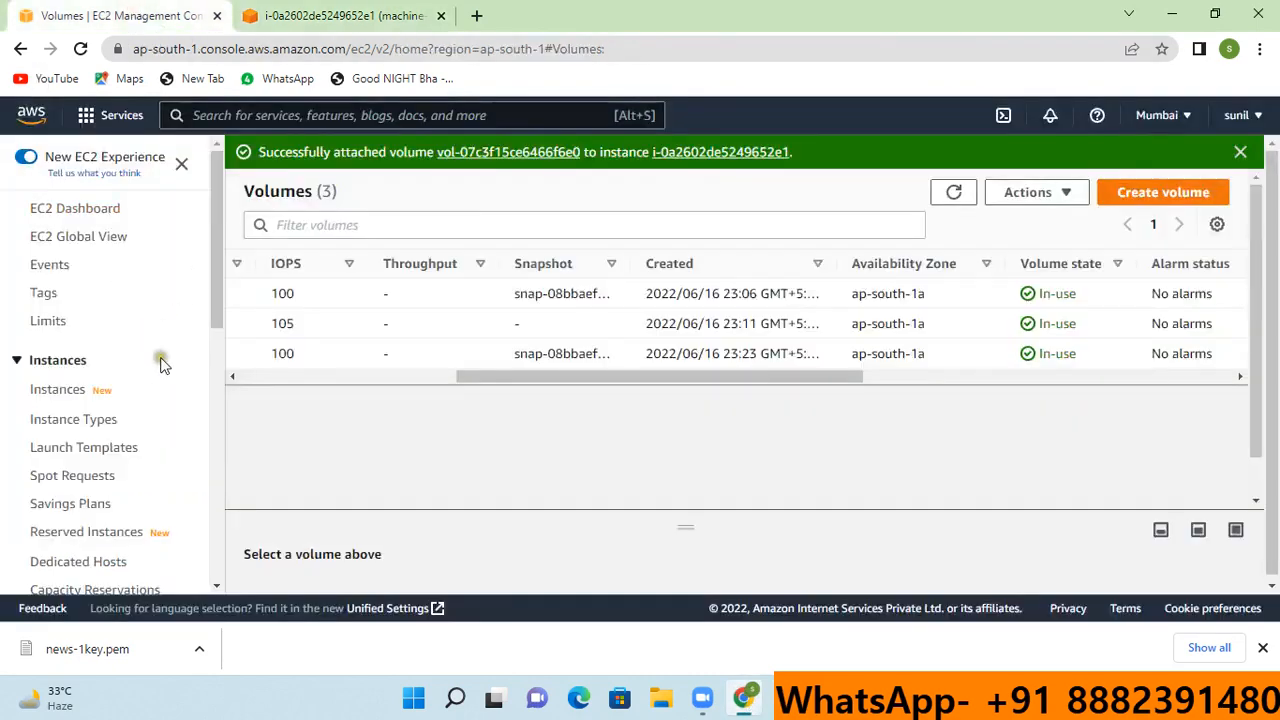
pyautogui.click(60, 395)
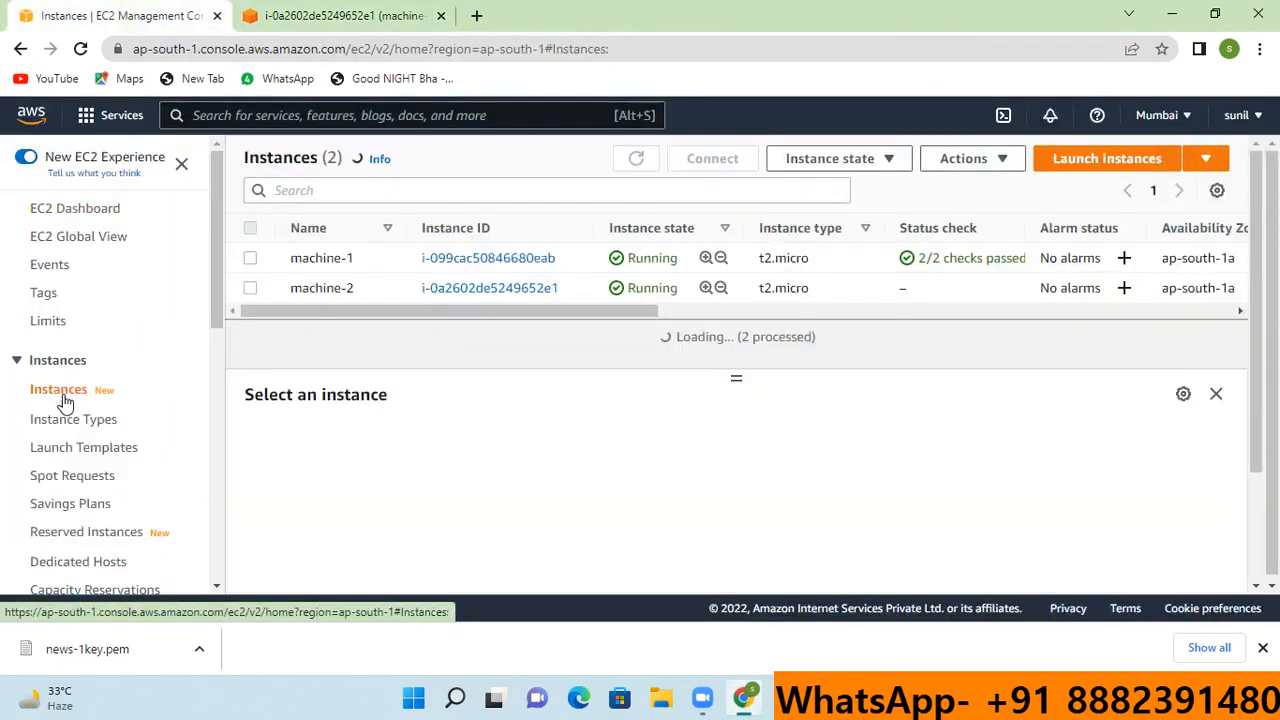
pyautogui.click(1080, 165)
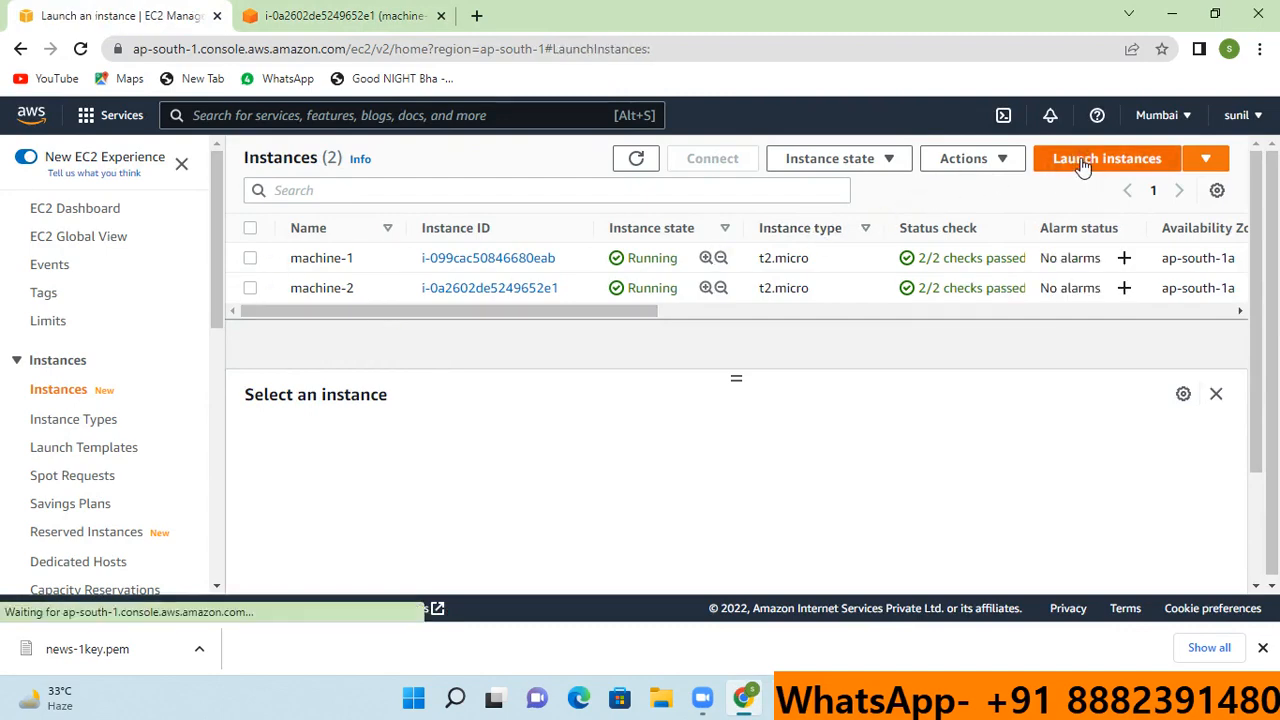
pyautogui.scroll(-1, 548, 398)
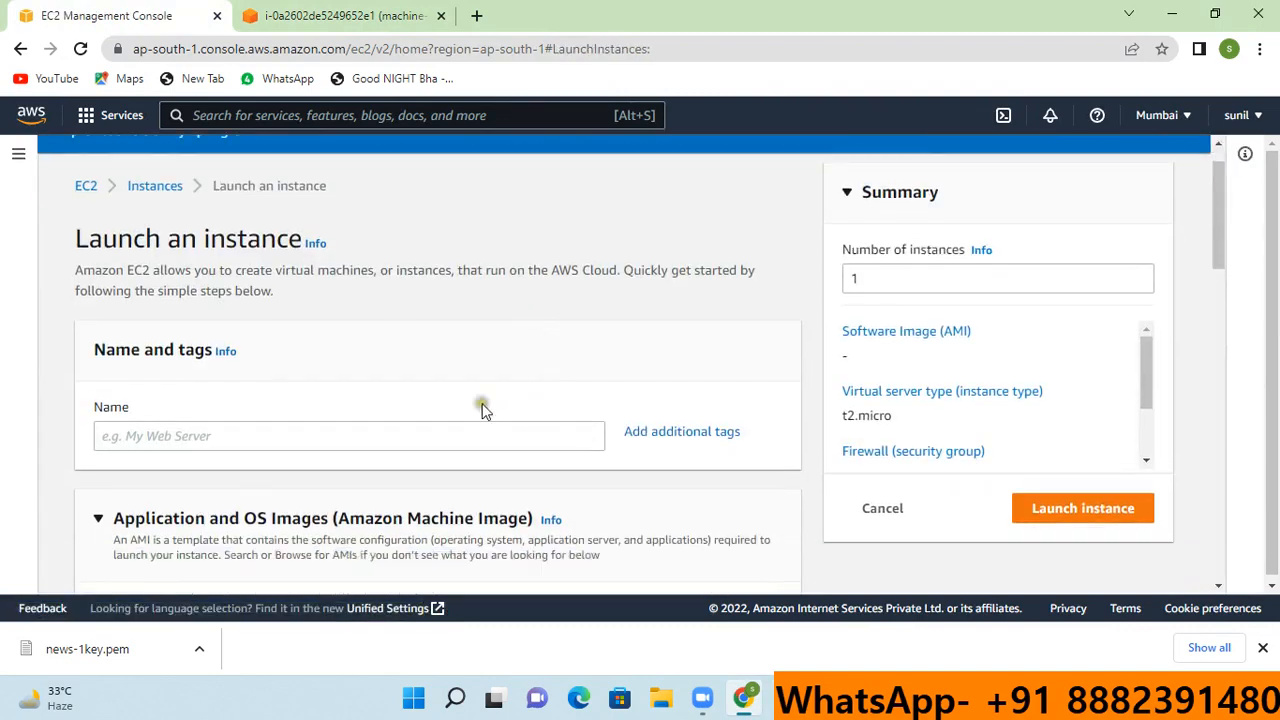
pyautogui.click(269, 431)
pyautogui.scroll(-2, 269, 431)
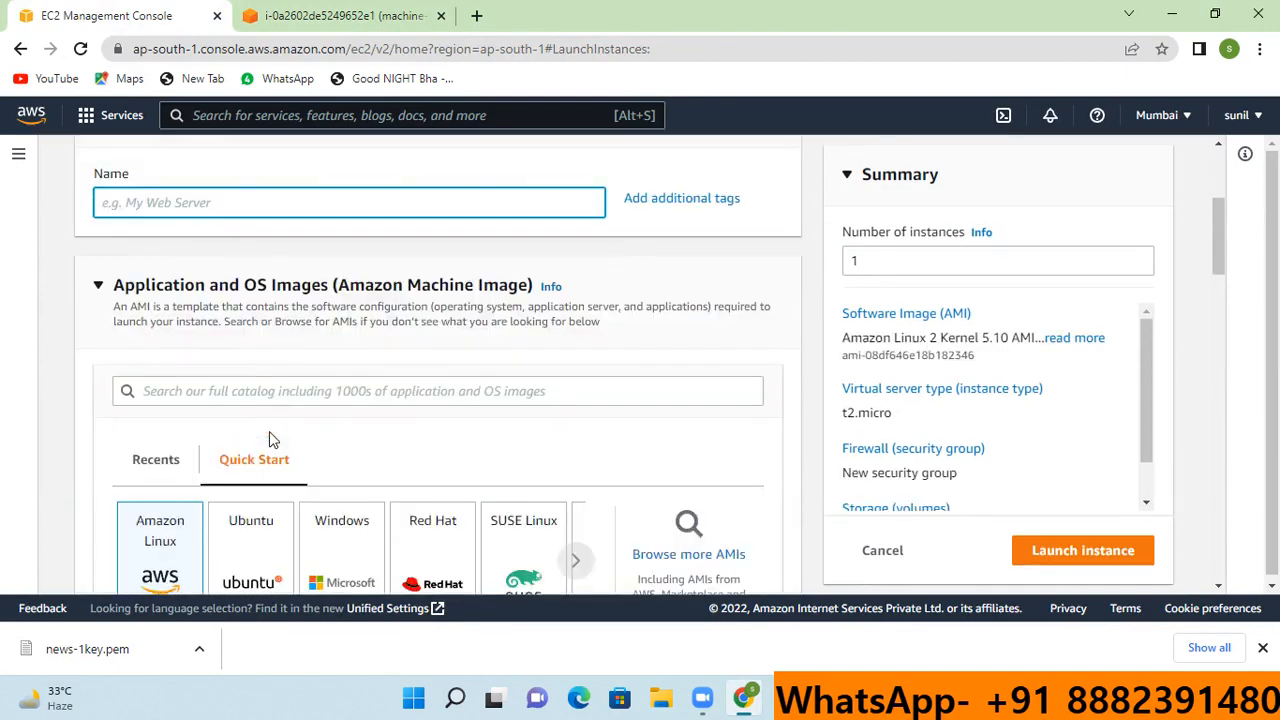
pyautogui.write('machine-3')
# - Edit the instance's network settings and select subnet-07479dc2235f2f07c in availability zone ap-south-1b
pyautogui.scroll(-2, 538, 361)
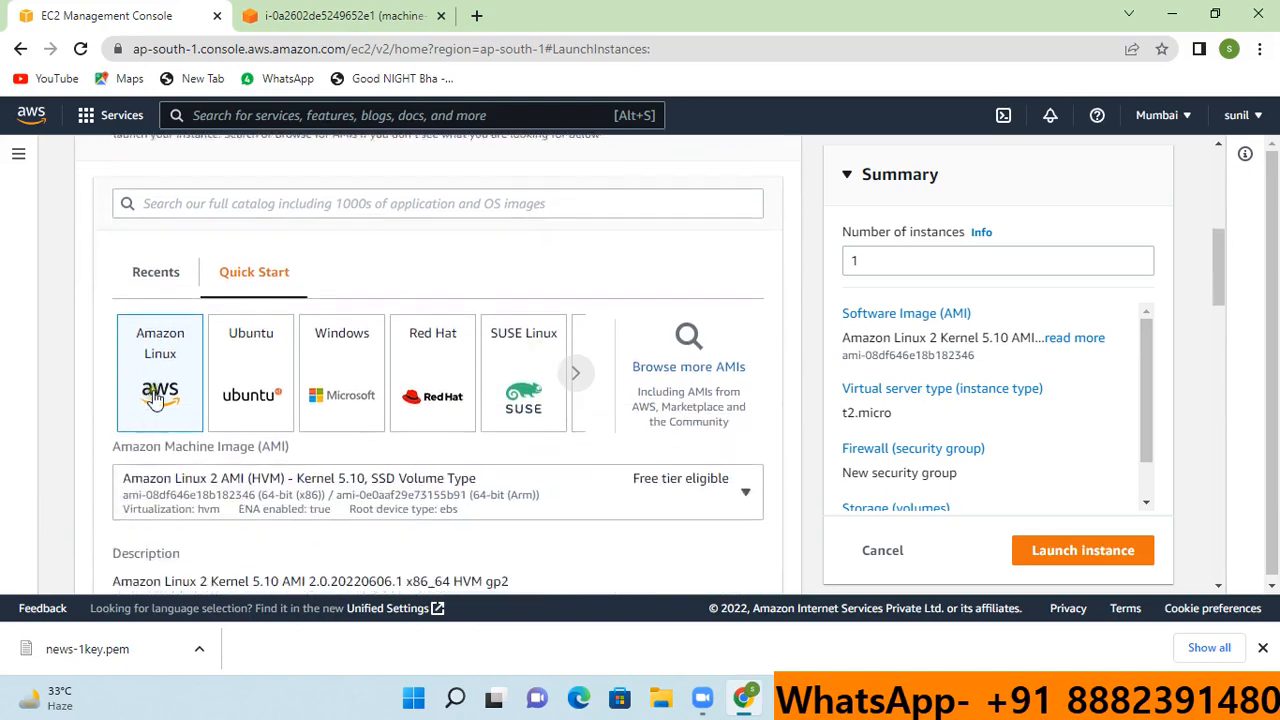
pyautogui.scroll(-5, 157, 400)
pyautogui.scroll(-4, 157, 398)
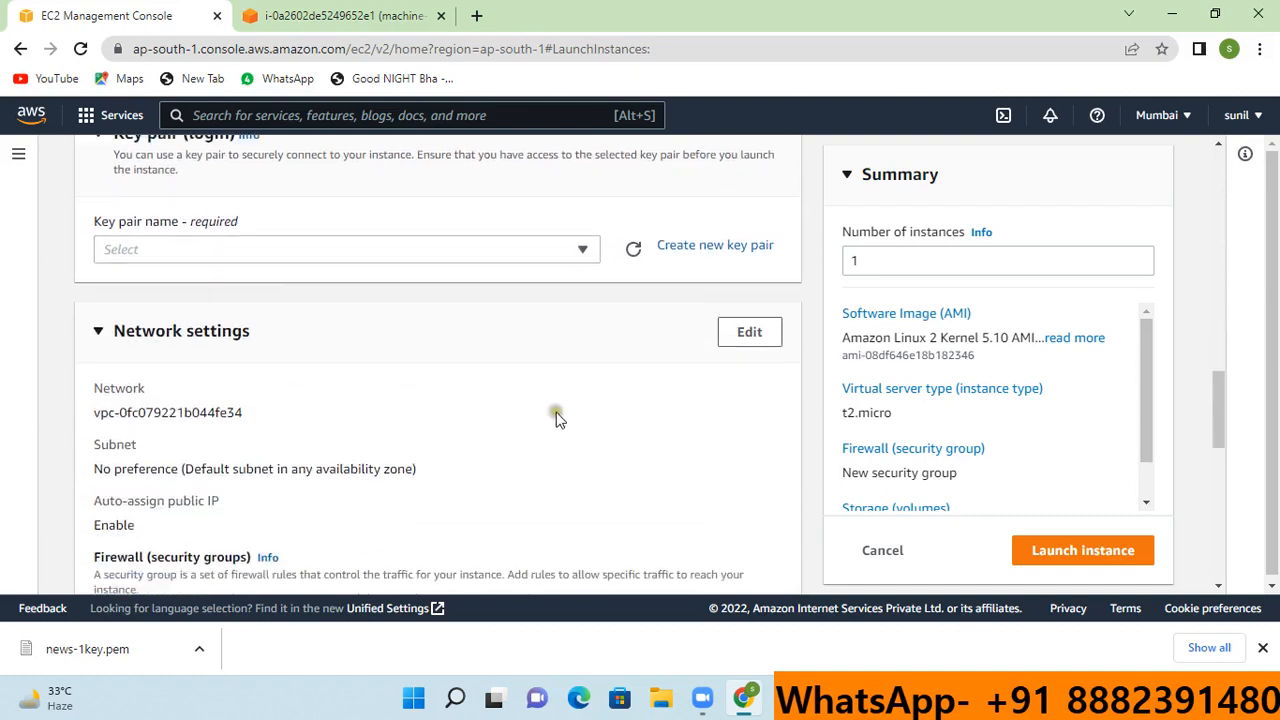
pyautogui.click(749, 333)
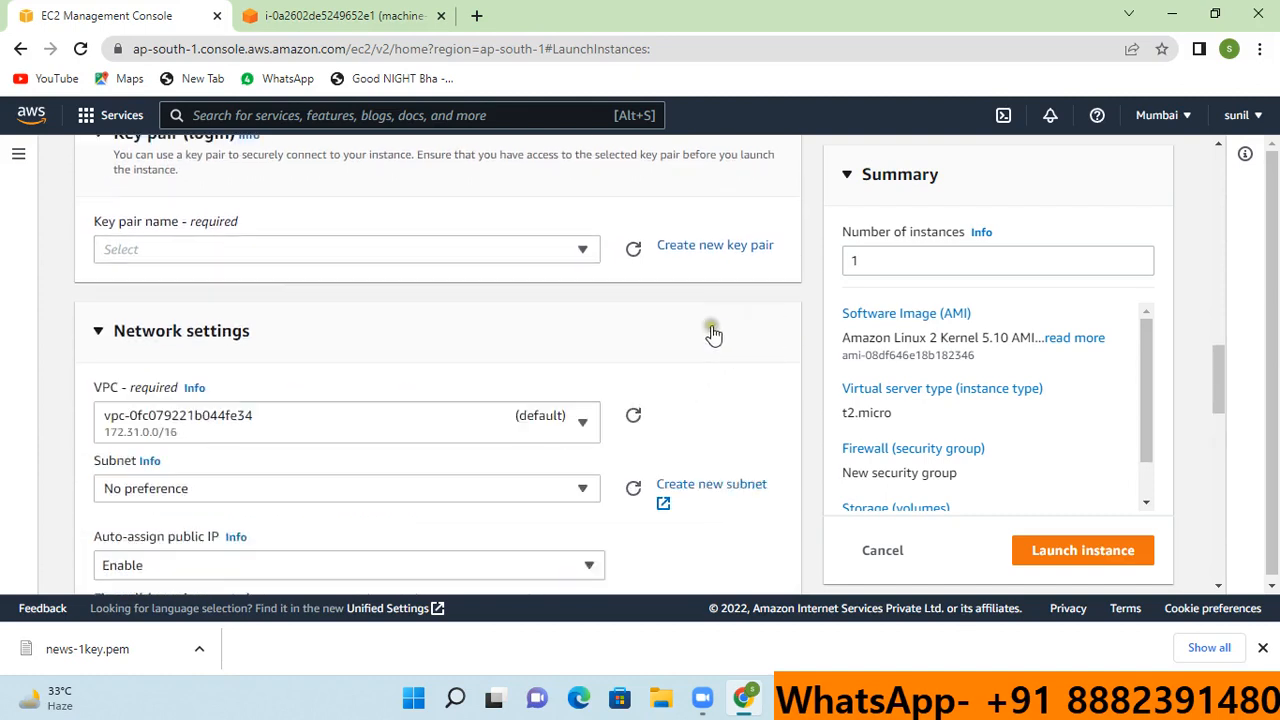
pyautogui.scroll(-1, 706, 330)
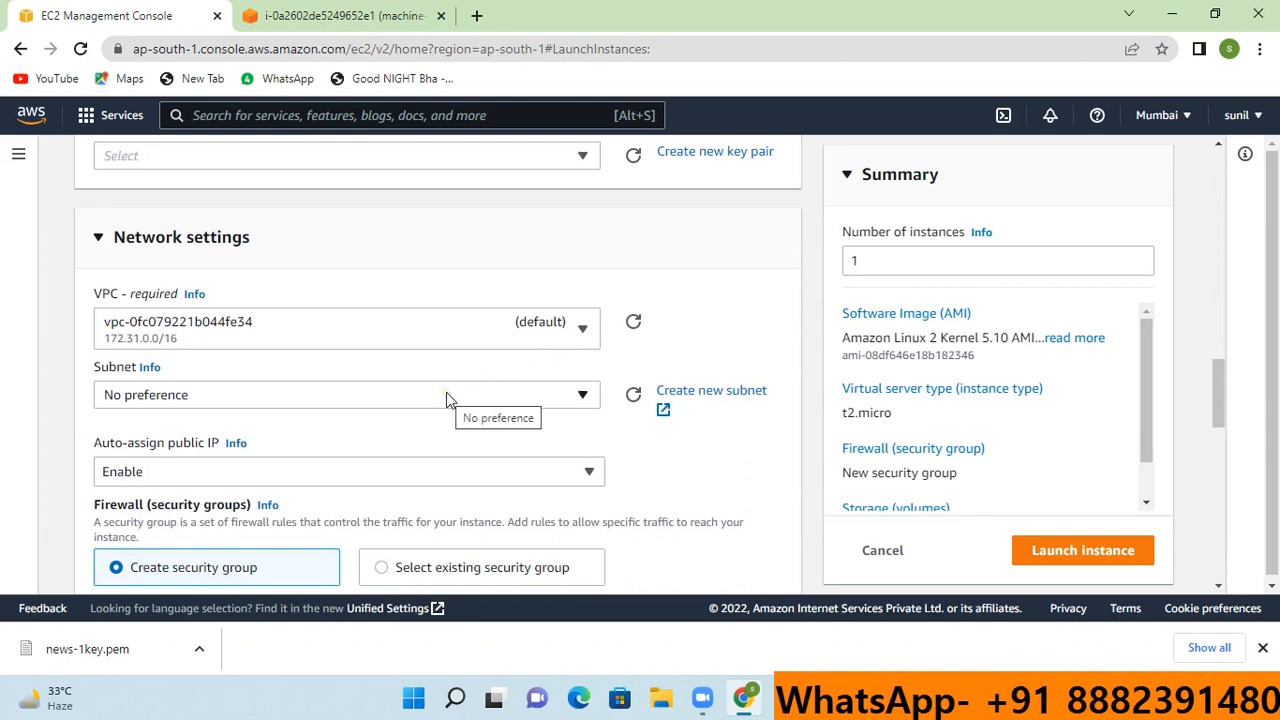
pyautogui.click(446, 395)
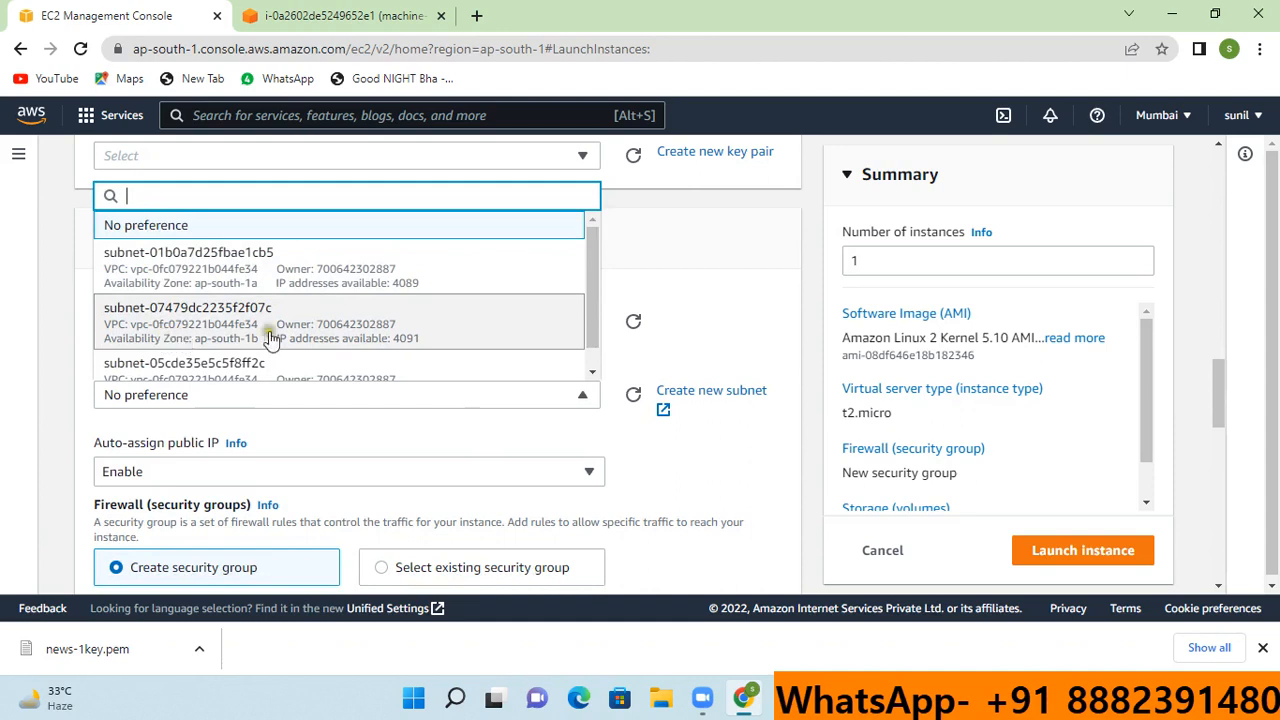
pyautogui.click(226, 330)
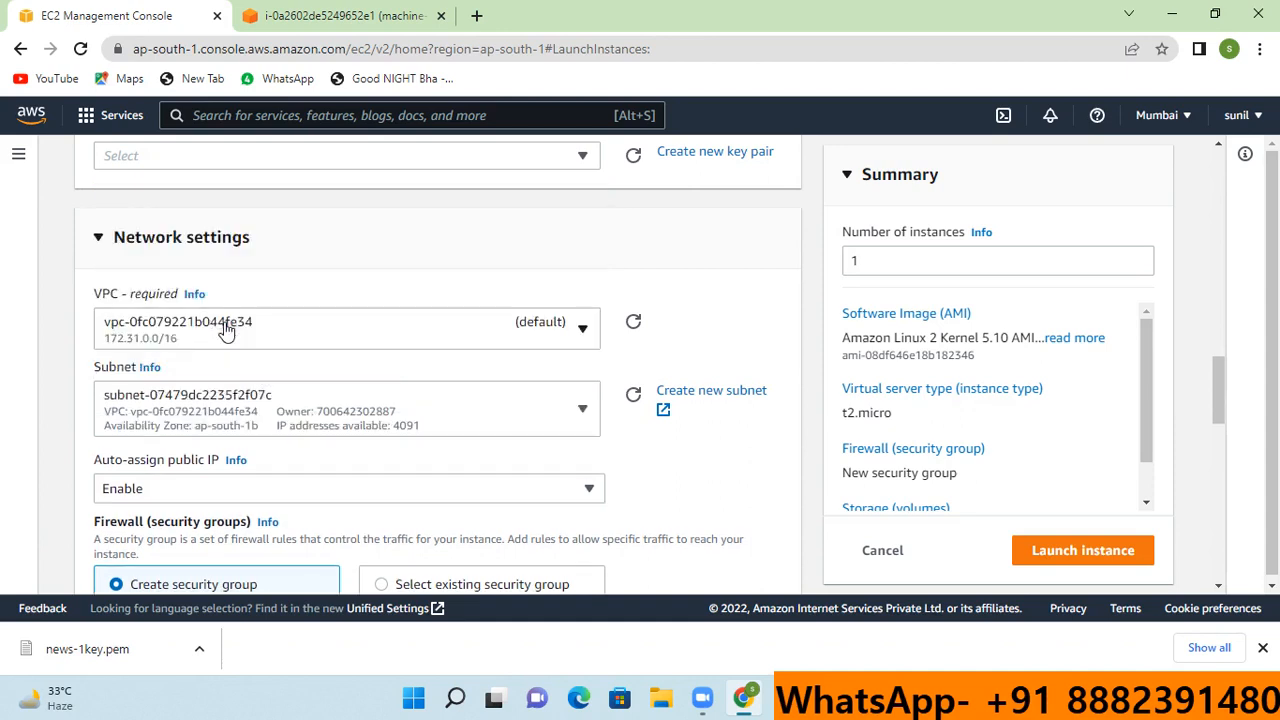
pyautogui.scroll(-1, 430, 341)
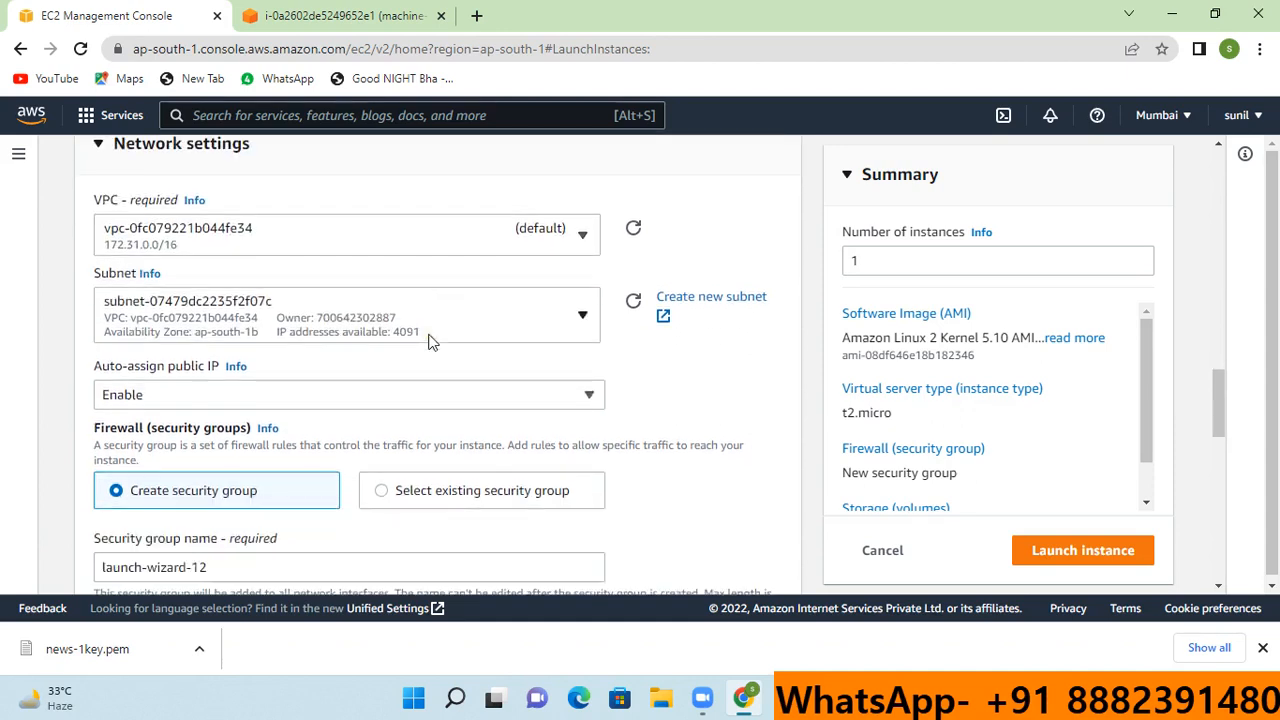
# - Review the security group and storage settings for the new instance and choose news-1key as its key pair
pyautogui.scroll(-10, 325, 310)
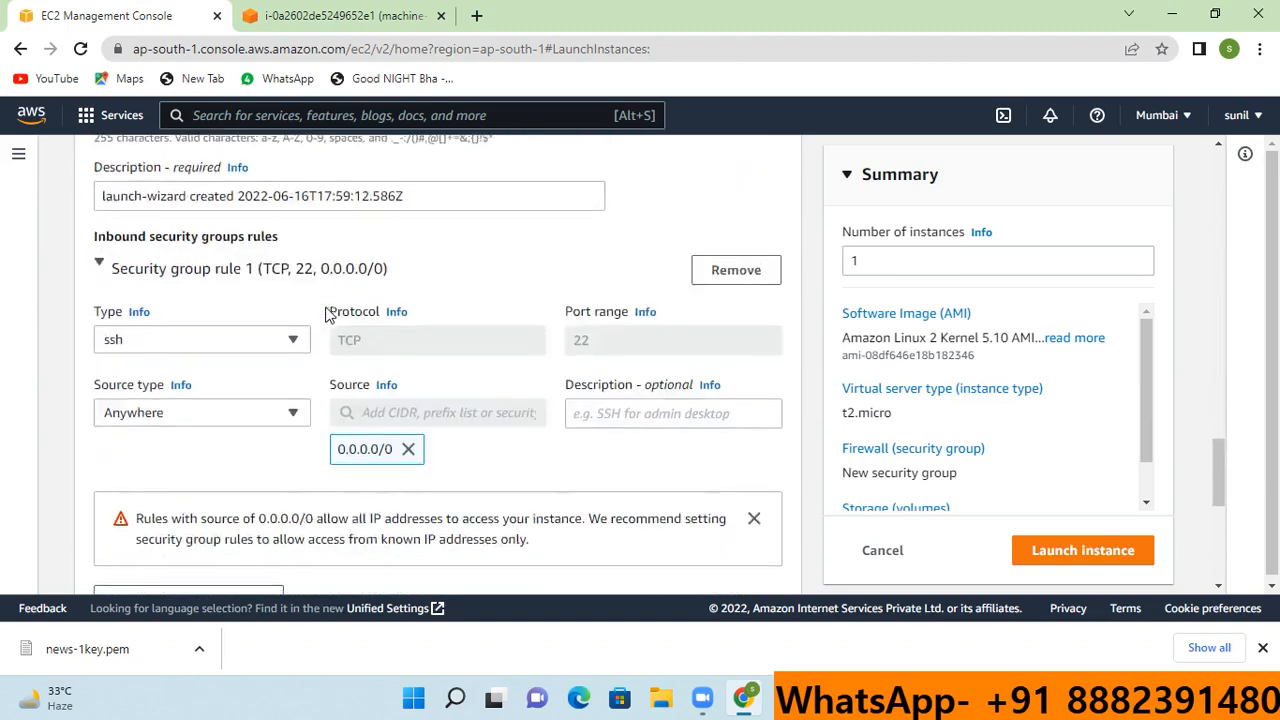
pyautogui.scroll(-1, 405, 356)
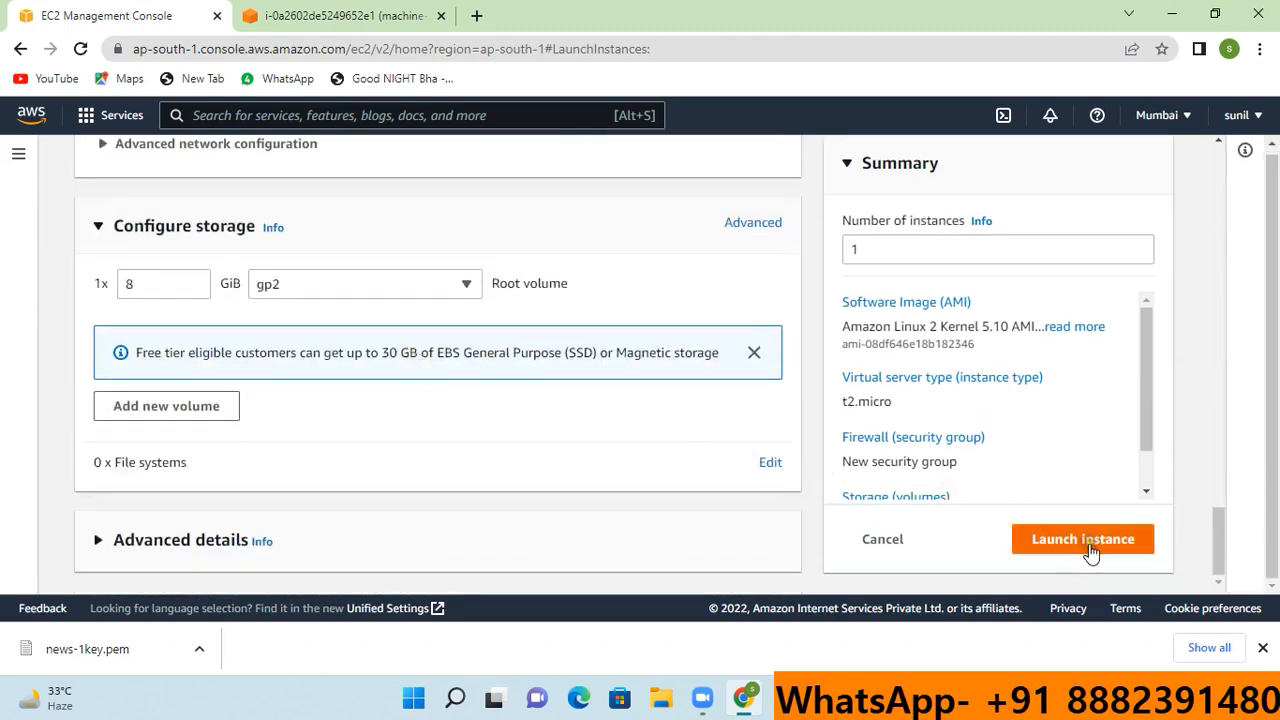
pyautogui.scroll(6, 386, 410)
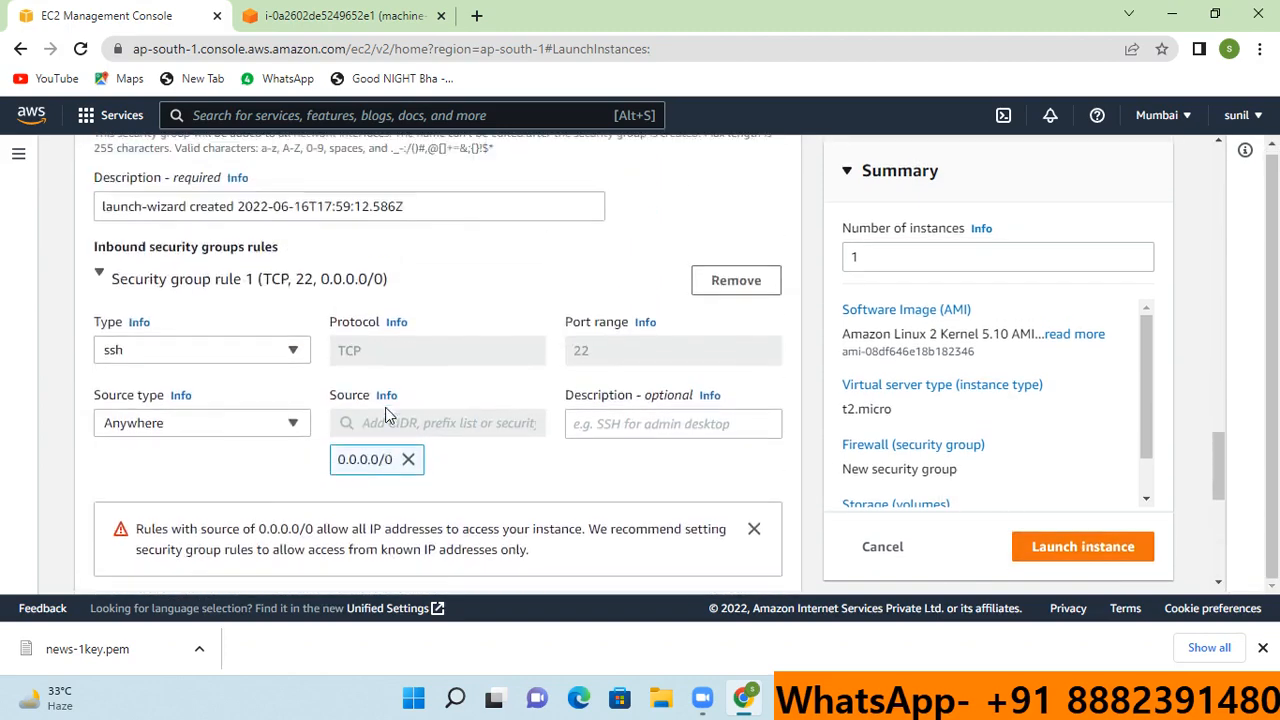
pyautogui.scroll(3, 391, 390)
pyautogui.scroll(-8, 391, 378)
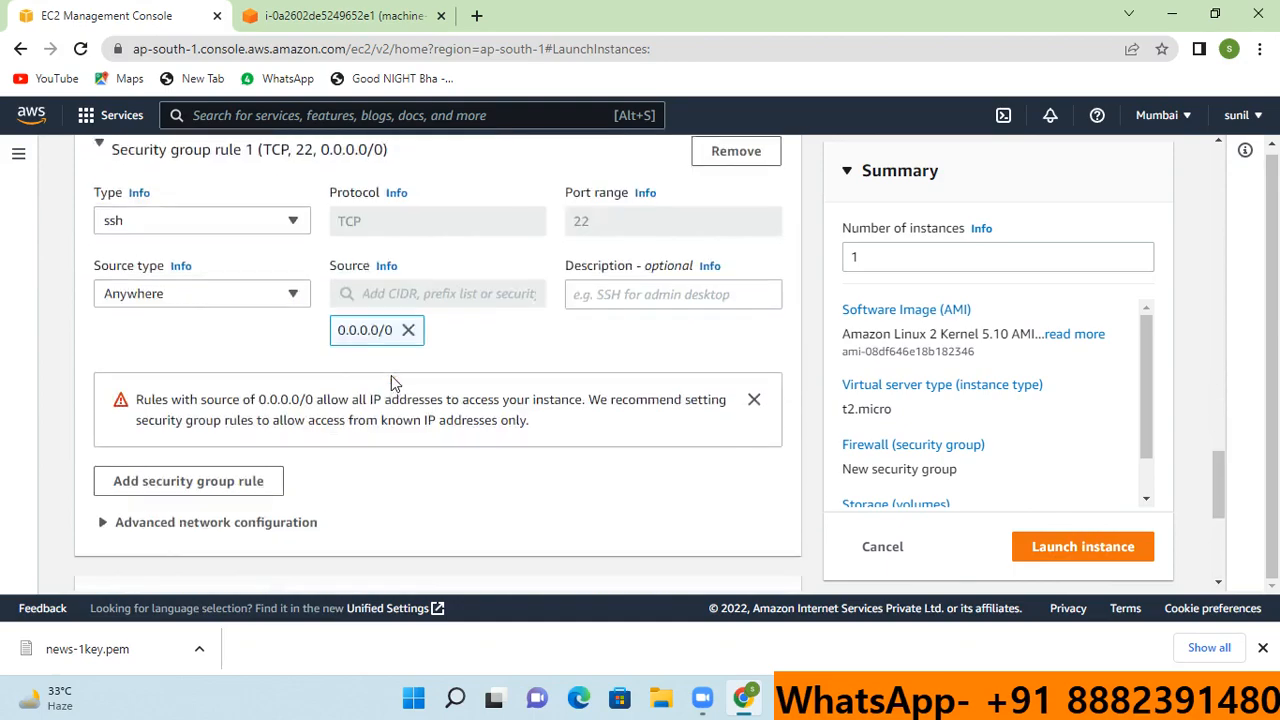
pyautogui.scroll(-2, 393, 383)
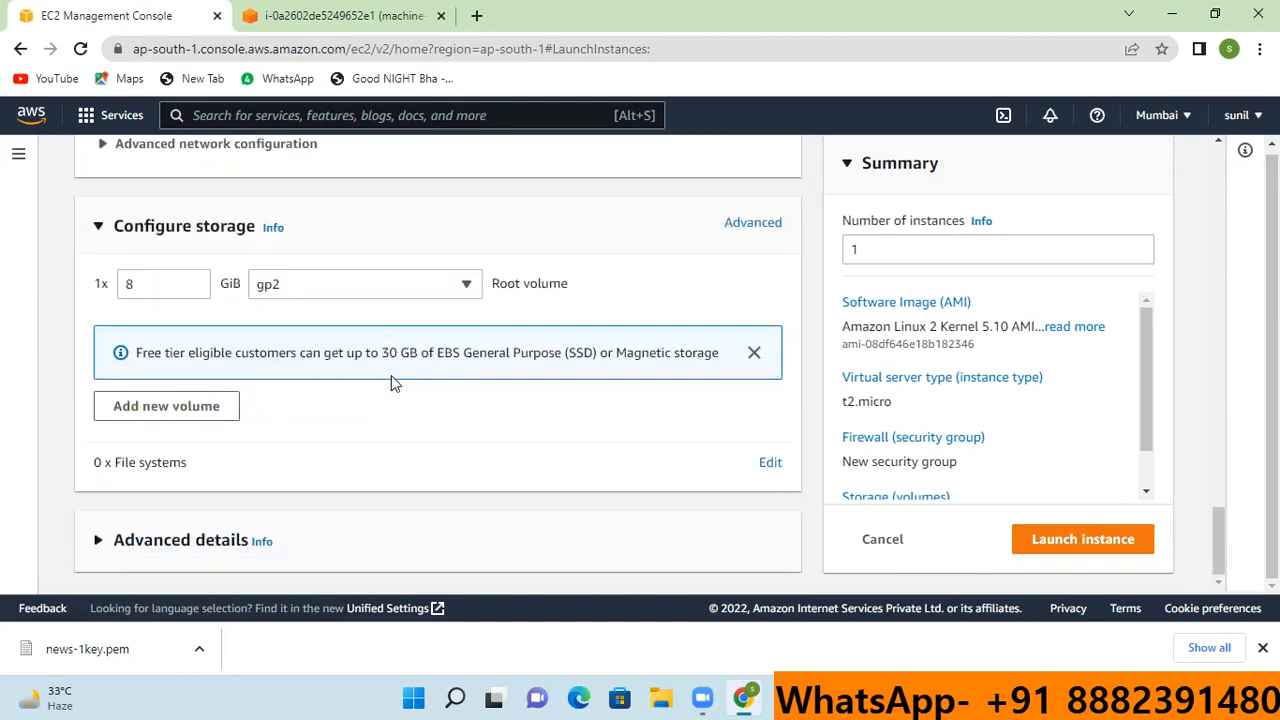
pyautogui.scroll(4, 393, 383)
pyautogui.scroll(8, 393, 383)
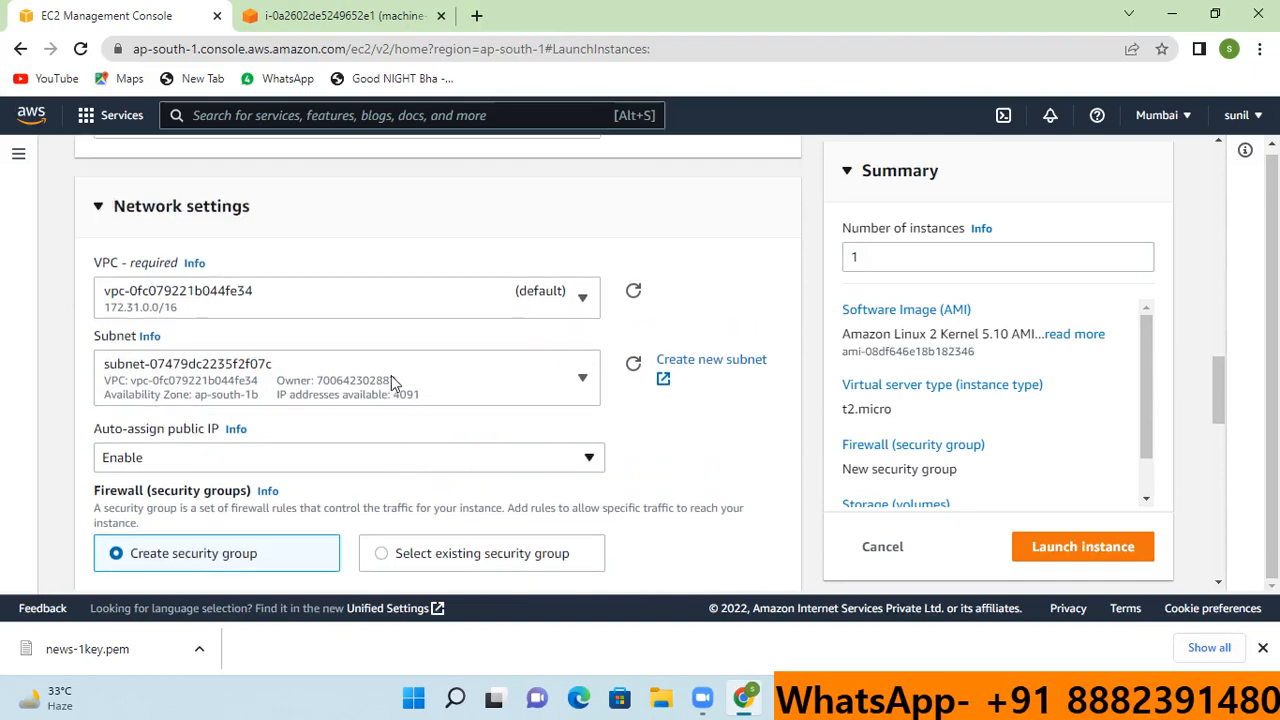
pyautogui.scroll(2, 393, 383)
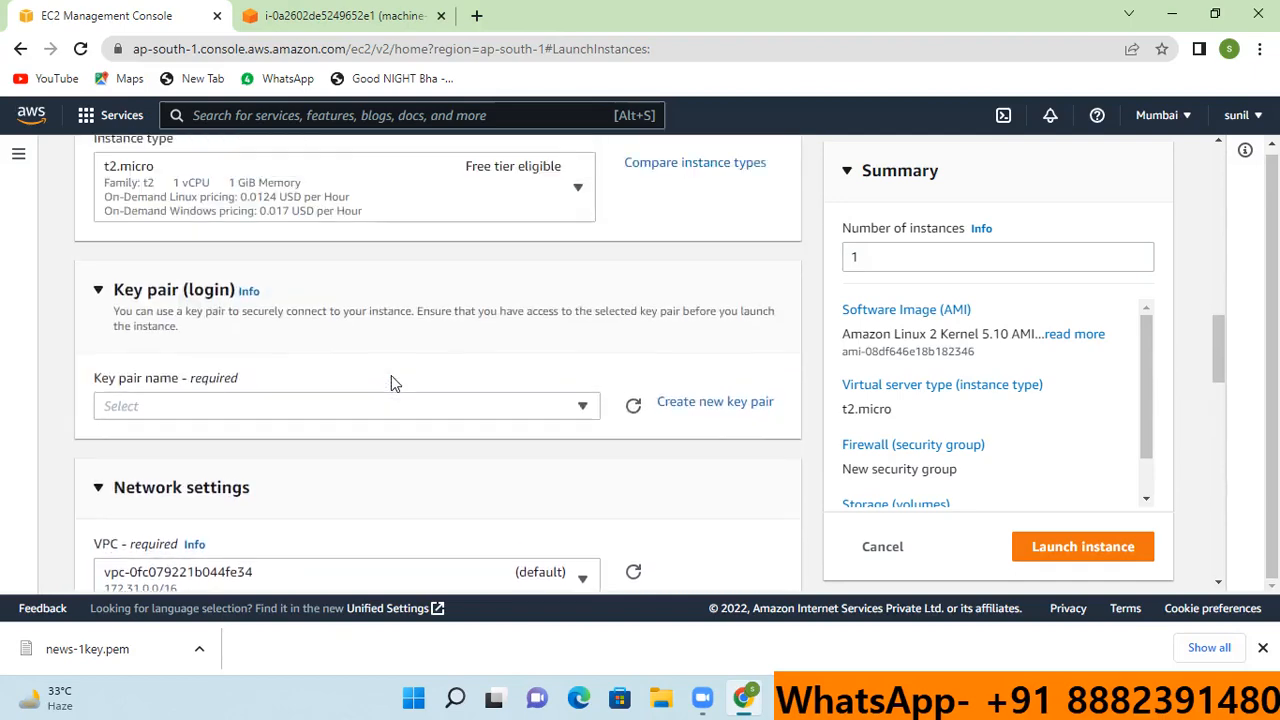
pyautogui.click(578, 408)
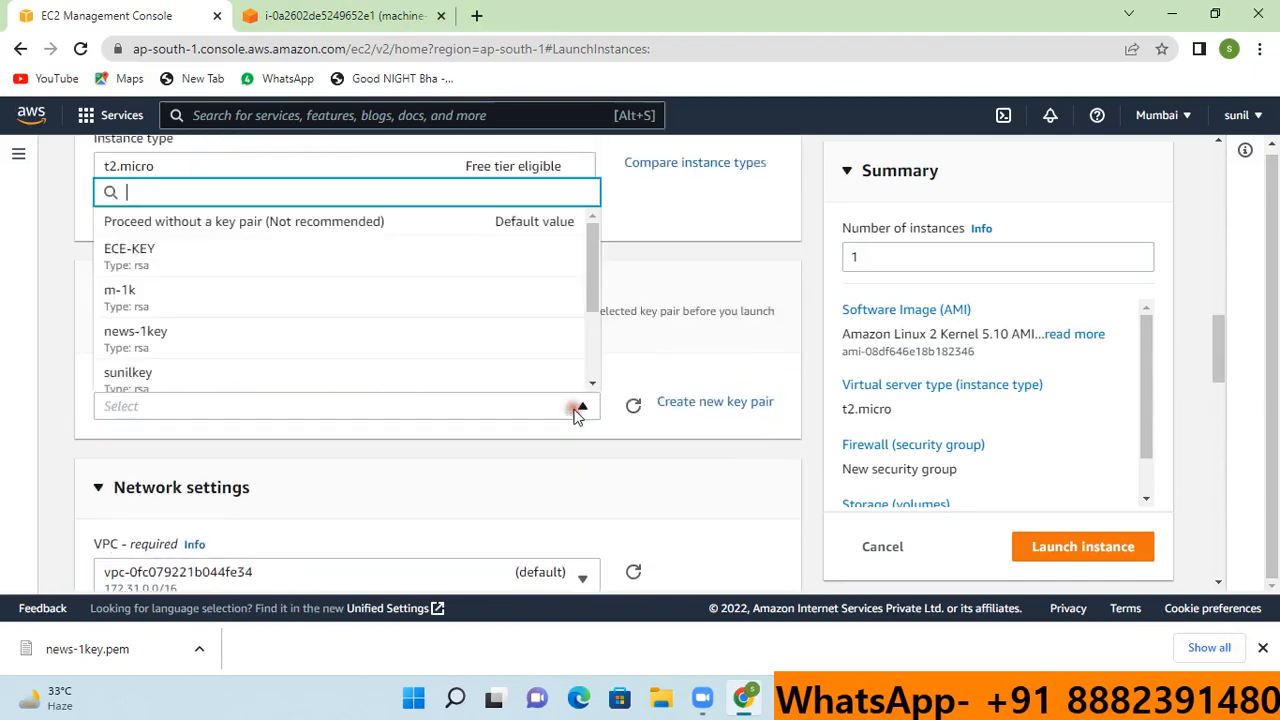
pyautogui.click(164, 345)
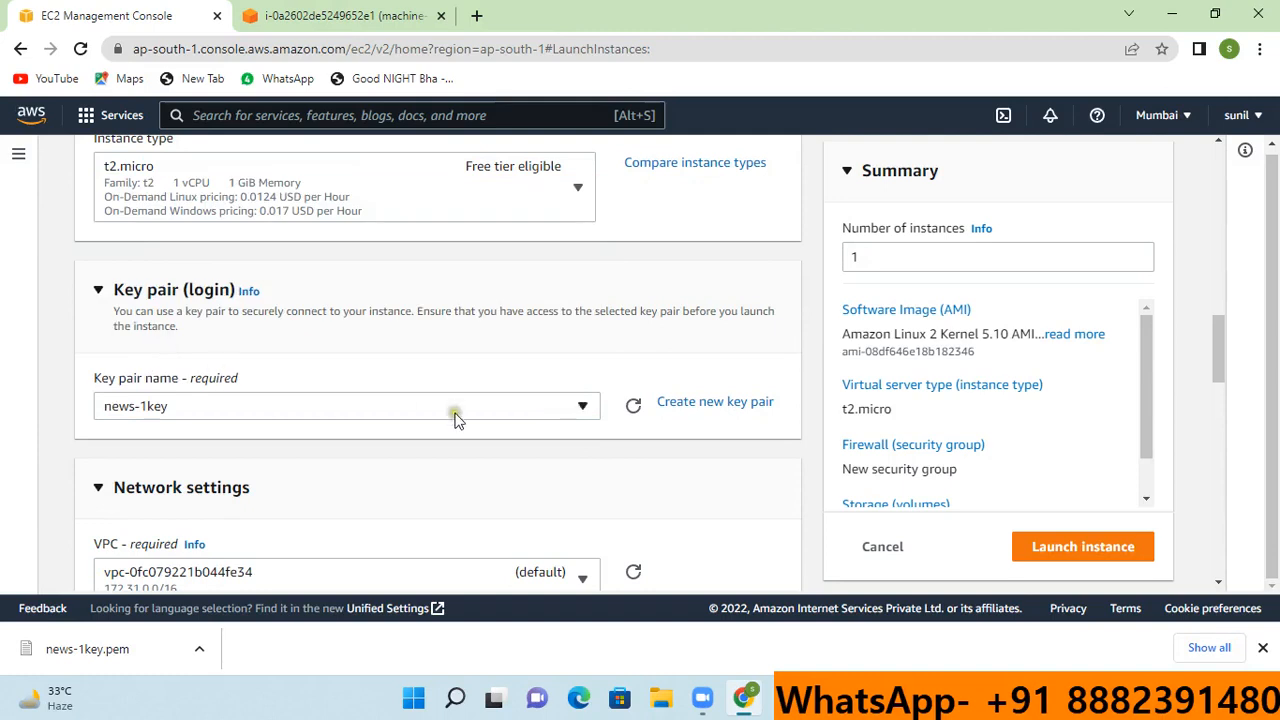
# - Recheck the available key pairs, keep news-1key selected and launch the instance
pyautogui.click(568, 406)
pyautogui.scroll(-1, 406, 345)
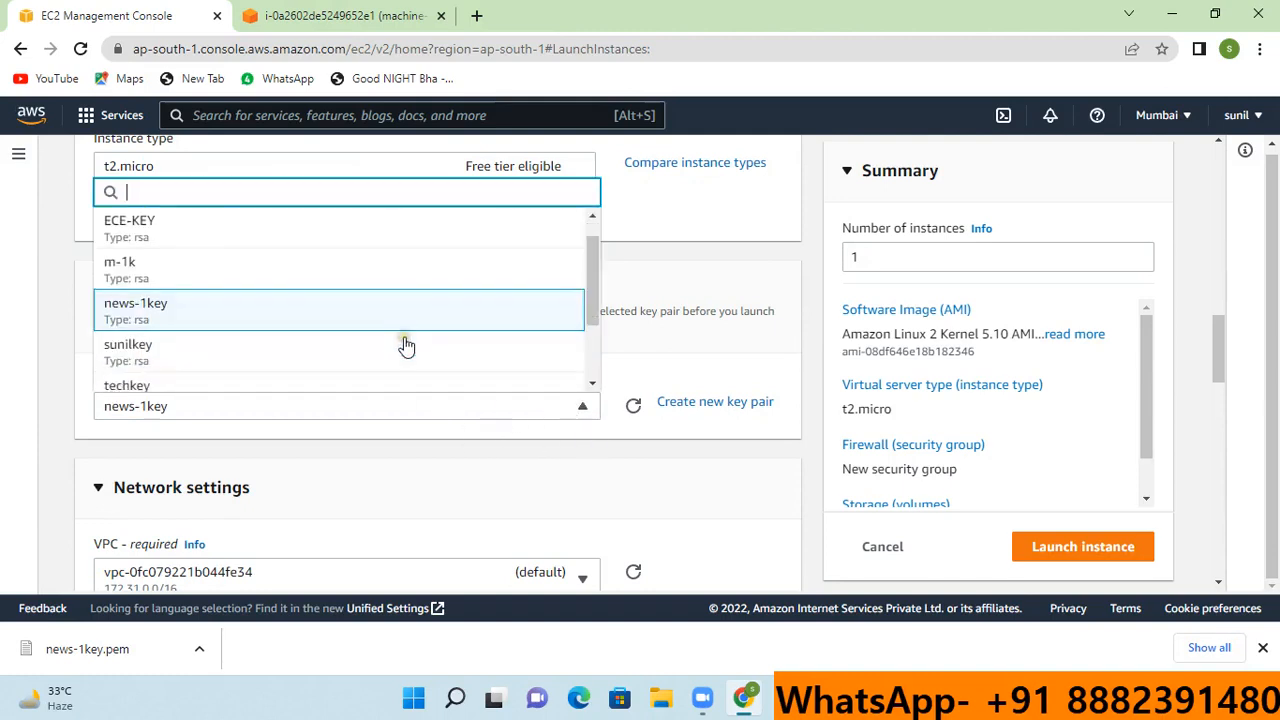
pyautogui.scroll(-2, 406, 345)
pyautogui.scroll(2, 403, 346)
pyautogui.click(178, 303)
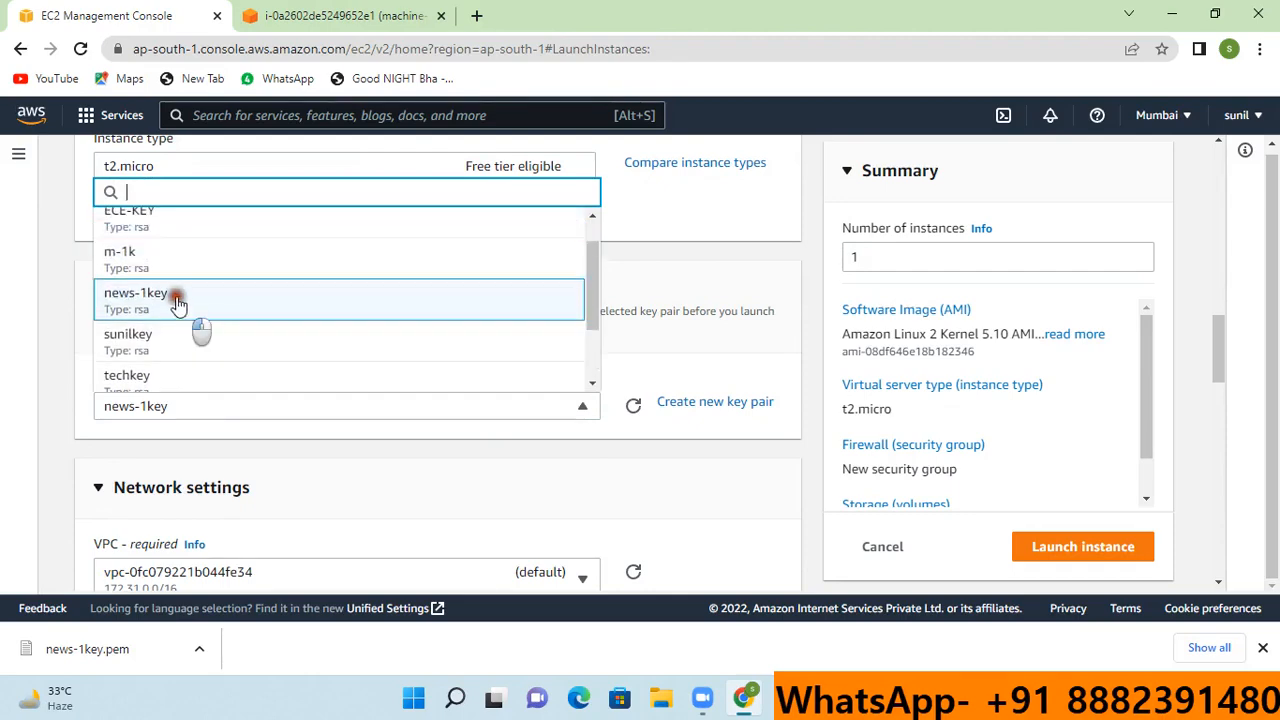
pyautogui.scroll(-3, 740, 485)
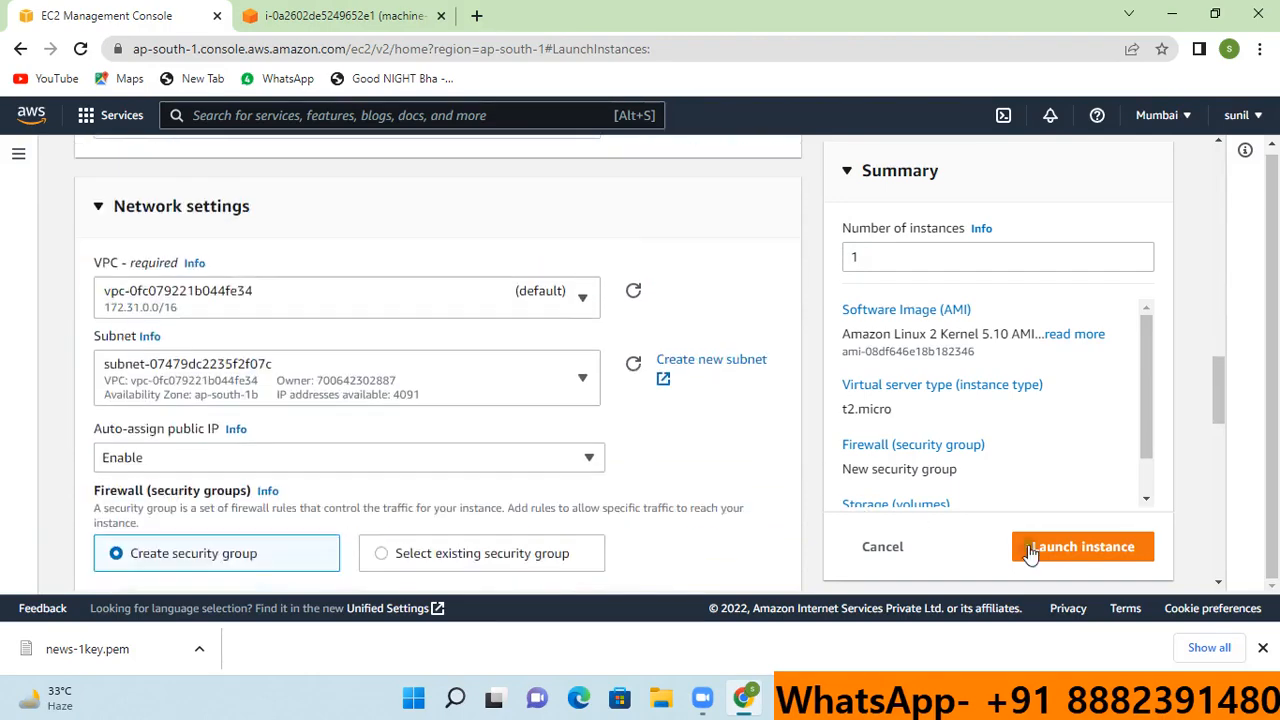
pyautogui.click(1088, 548)
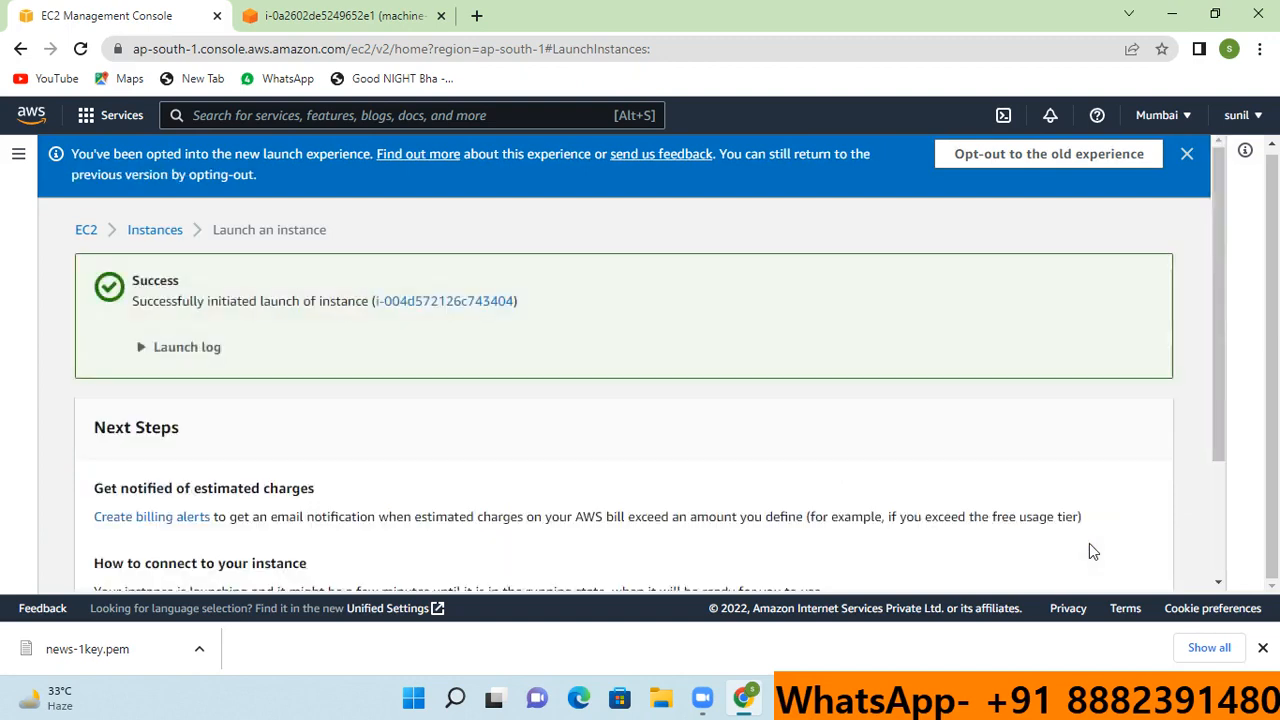
# - Open the list of all instances and refresh it to check the state of machine-3
pyautogui.click(1091, 547)
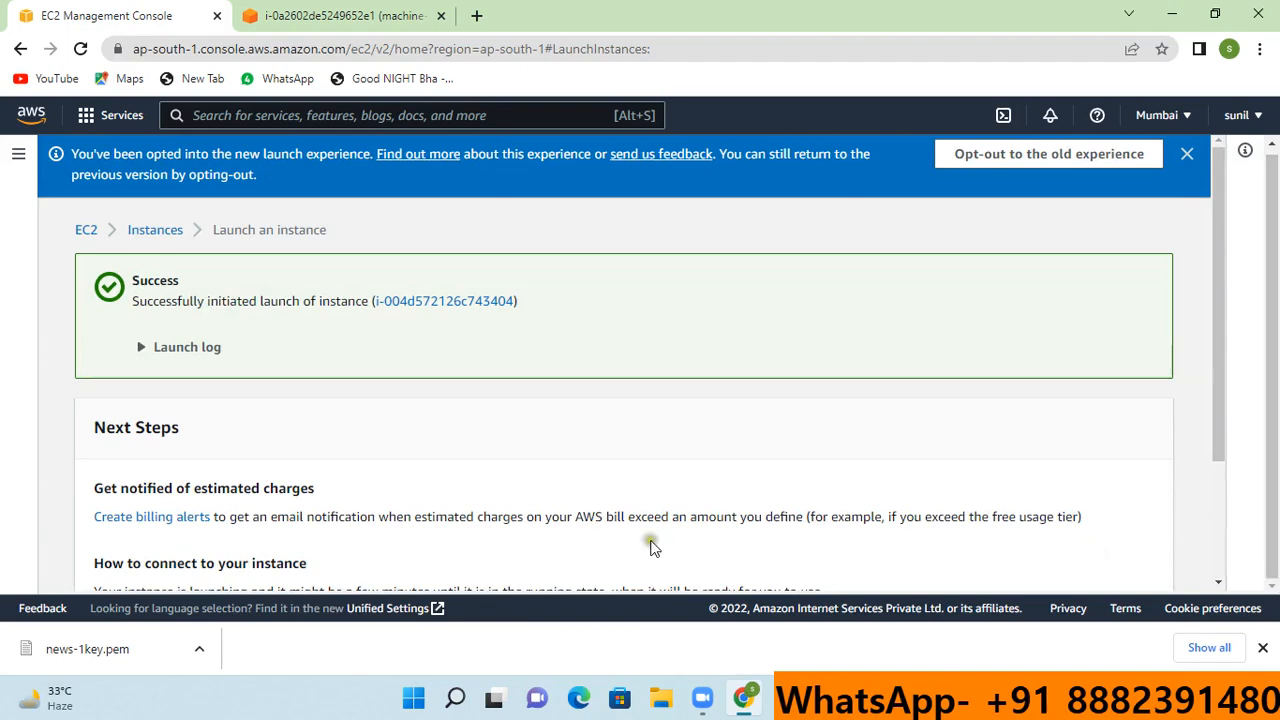
pyautogui.scroll(-2, 887, 517)
pyautogui.click(1097, 578)
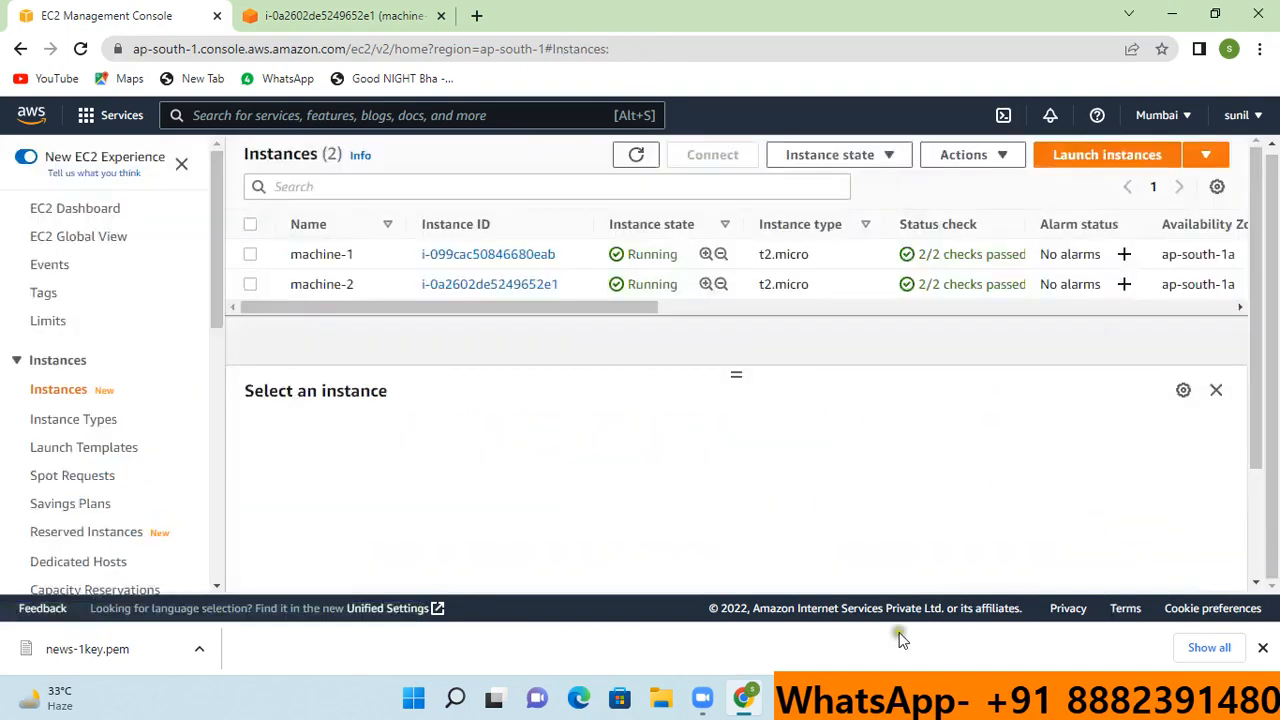
pyautogui.click(636, 156)
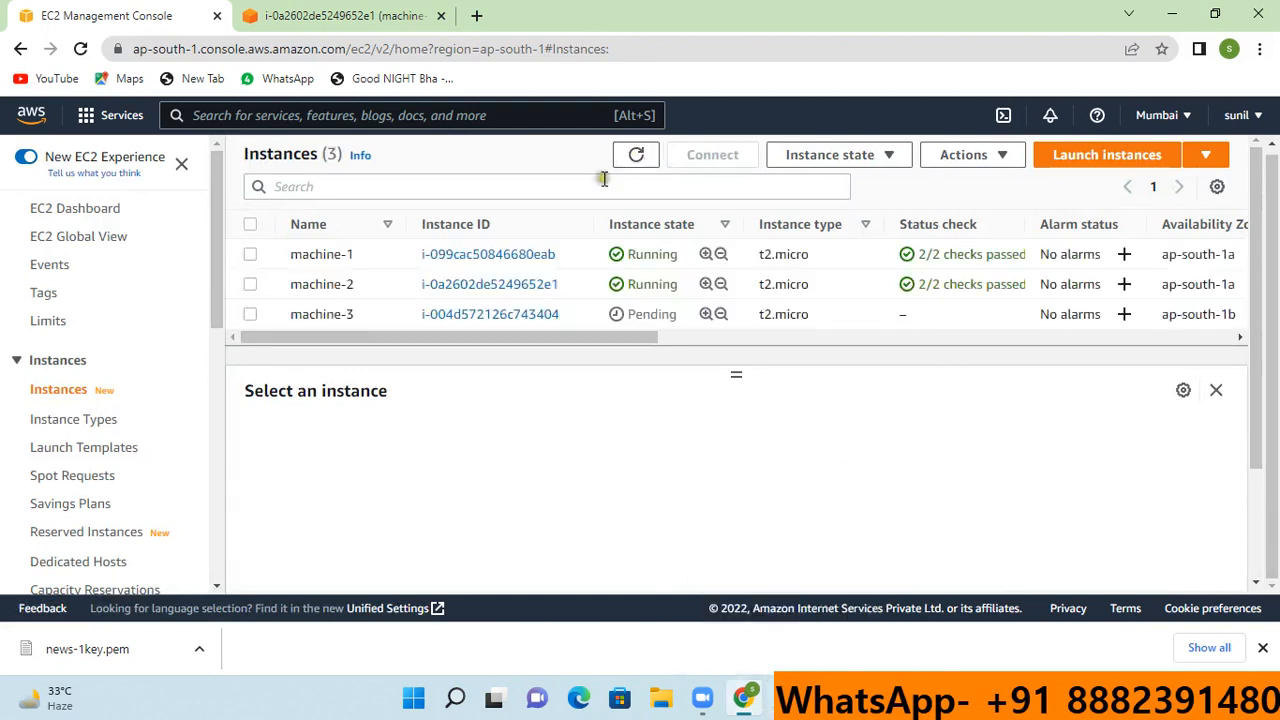
pyautogui.click(638, 157)
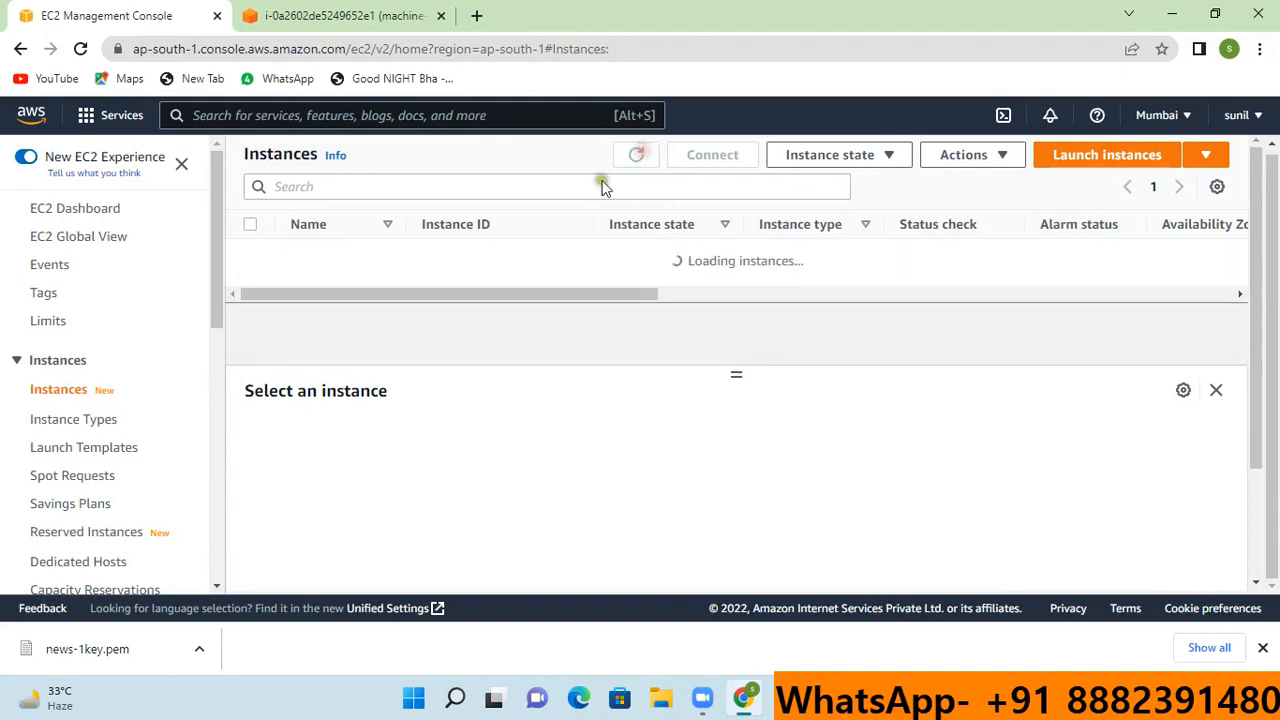
# - Glance at the Paint diagram, return to machine-2's terminal session in the browser, and leave the mount directory with cd
pyautogui.click(785, 698)
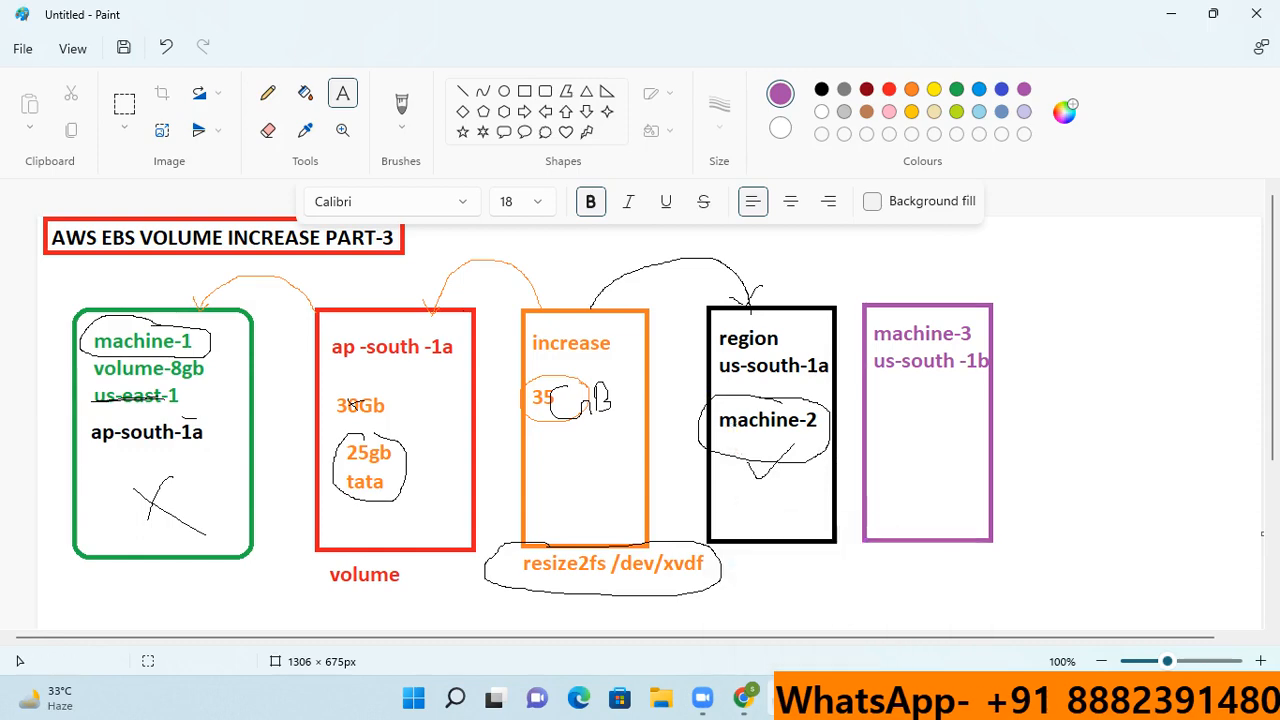
pyautogui.click(743, 698)
pyautogui.click(425, 17)
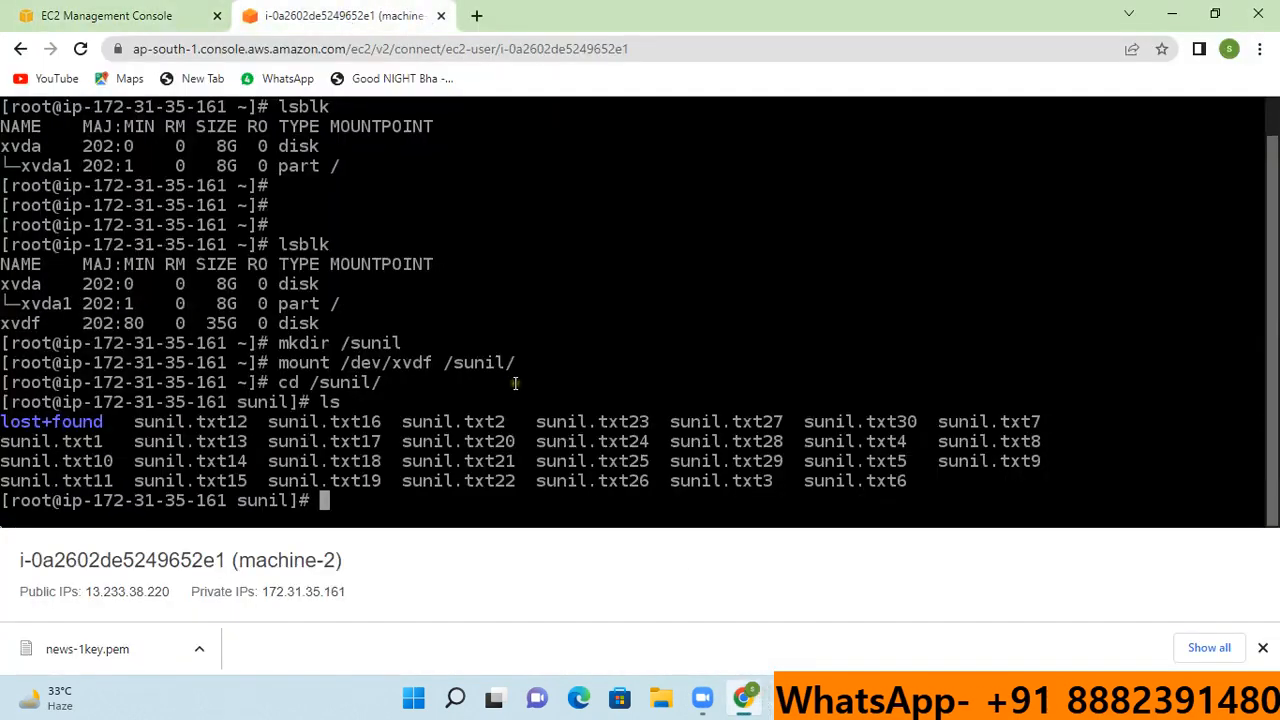
pyautogui.press('Return')
pyautogui.press('Return')
pyautogui.press('Return')
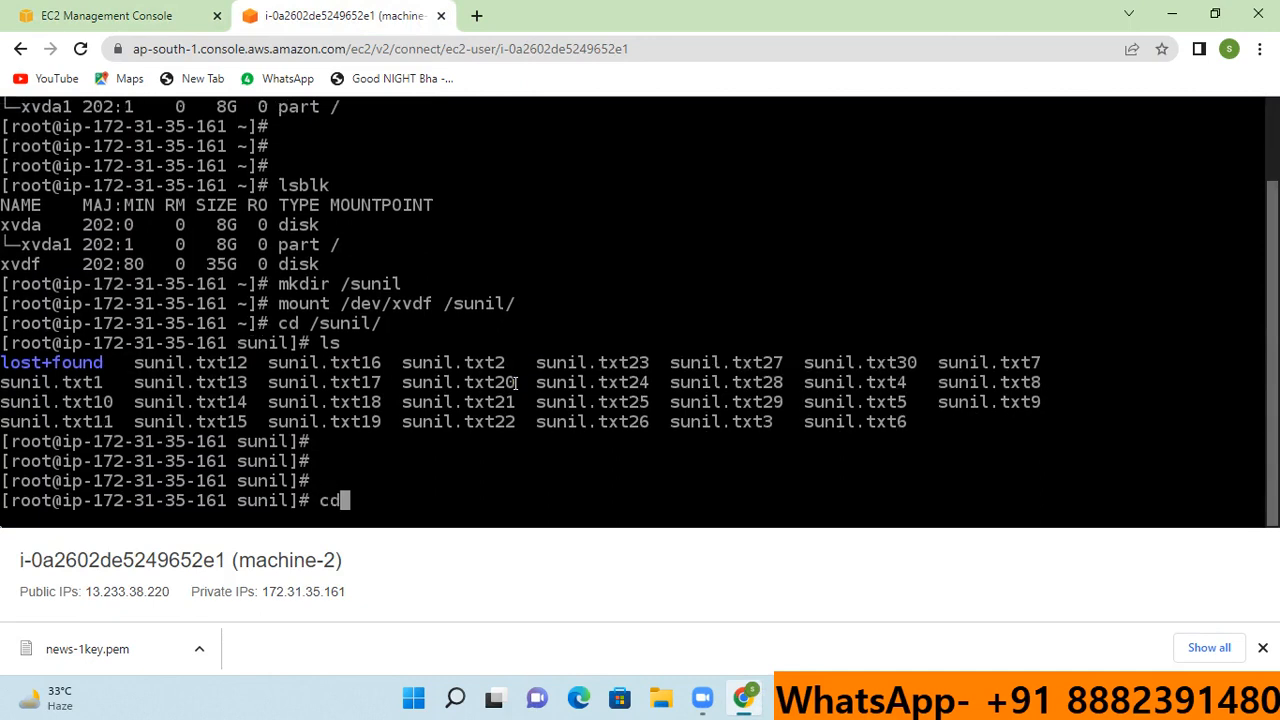
pyautogui.write('cd')
pyautogui.press('Return')
pyautogui.press('Return')
pyautogui.press('Return')
# - Unmount the volume's mount directory on machine-2 with umount and check the mounted filesystems with df -h
pyautogui.write('umo')
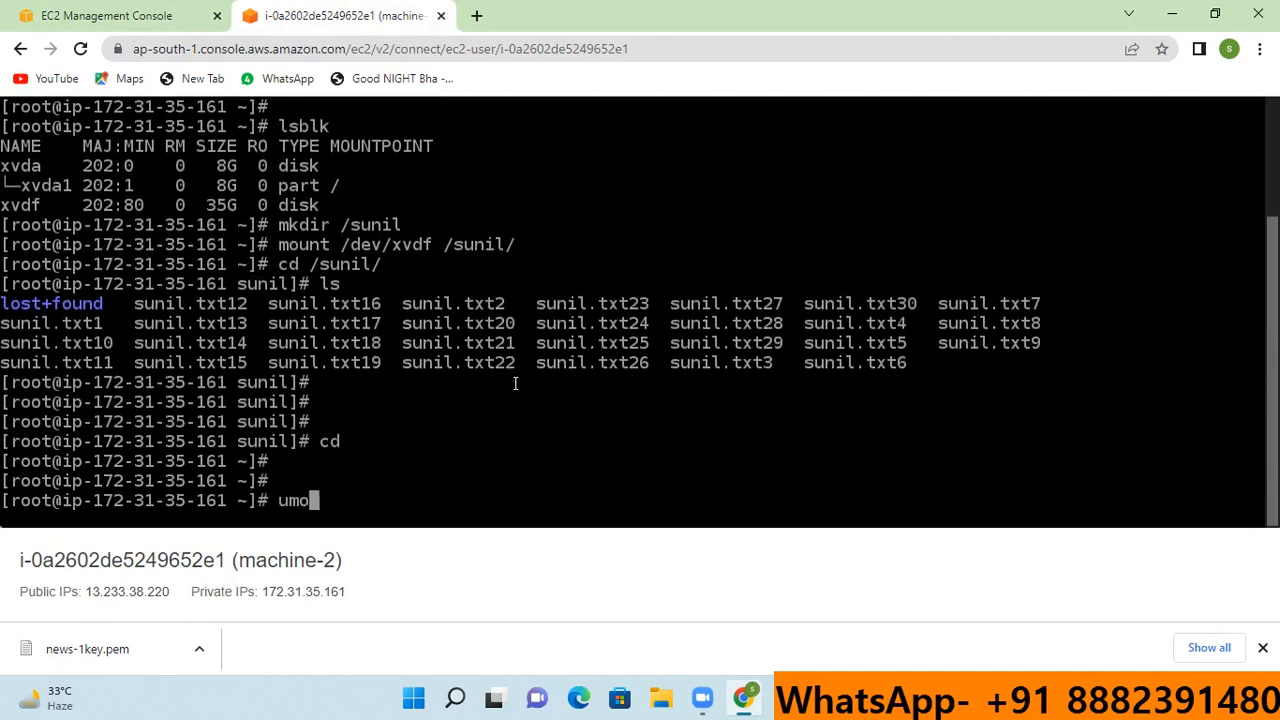
pyautogui.write('unt /sunil/')
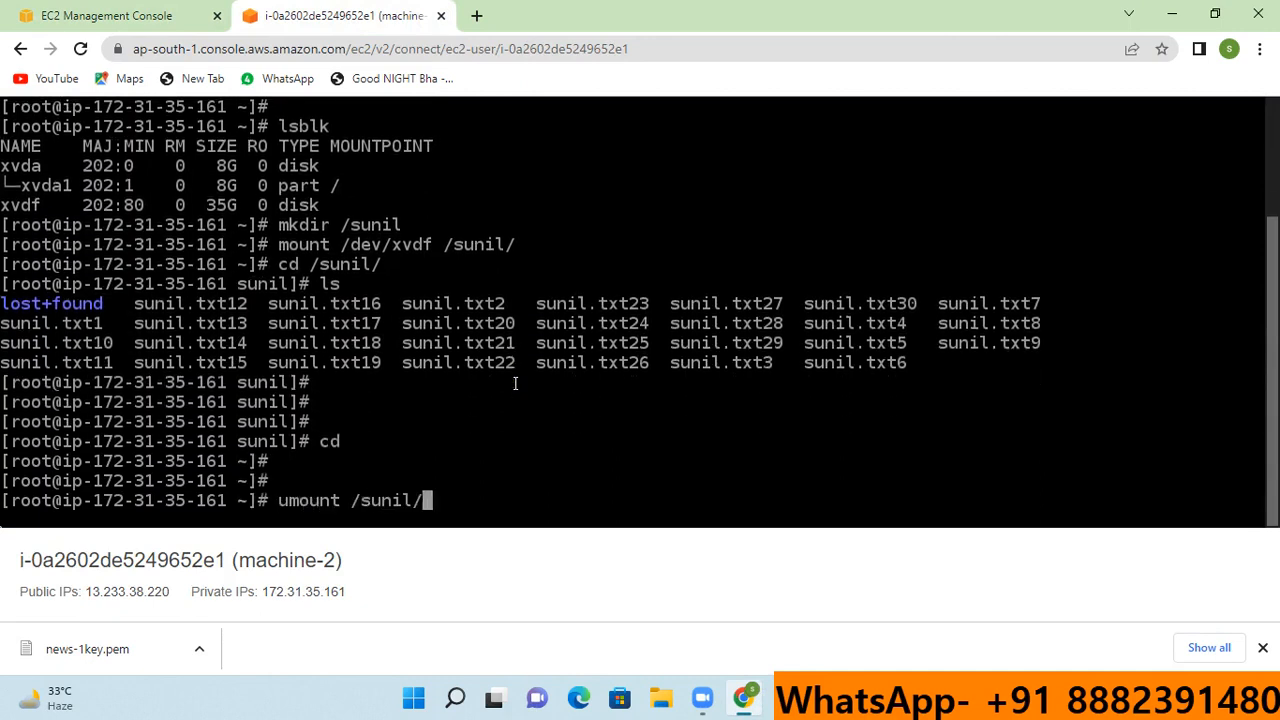
pyautogui.press('Return')
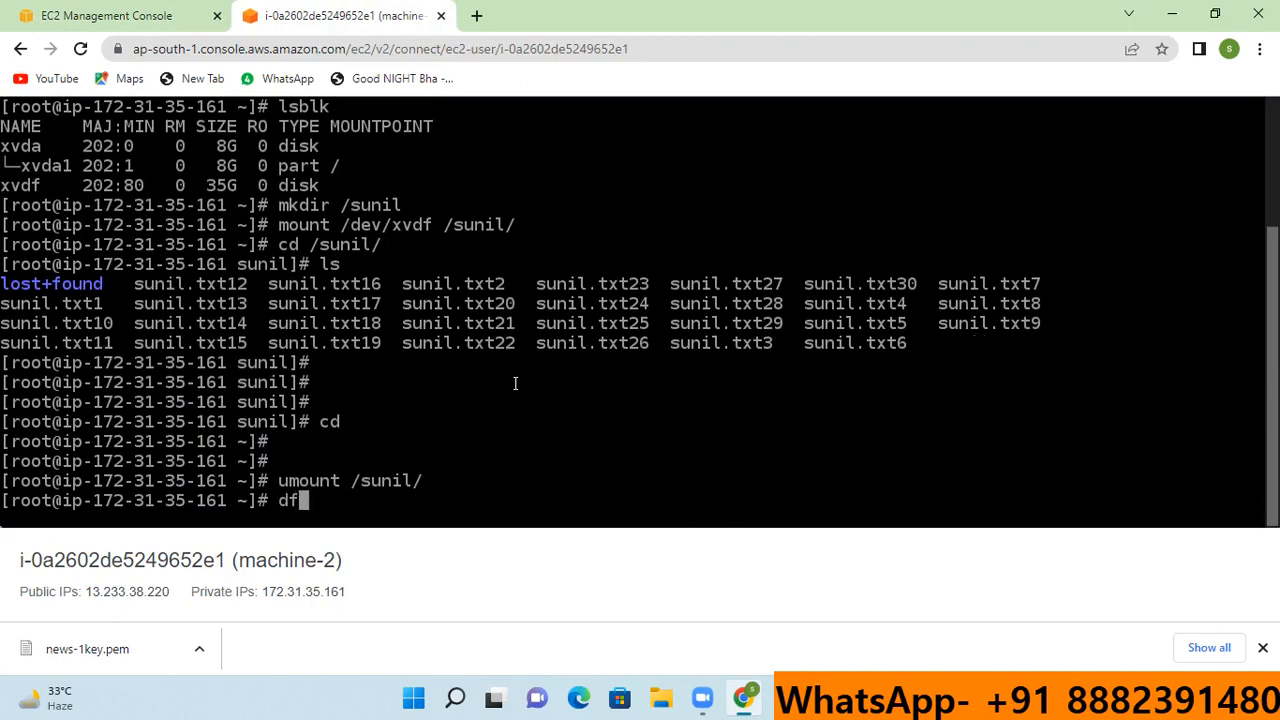
pyautogui.press('Return')
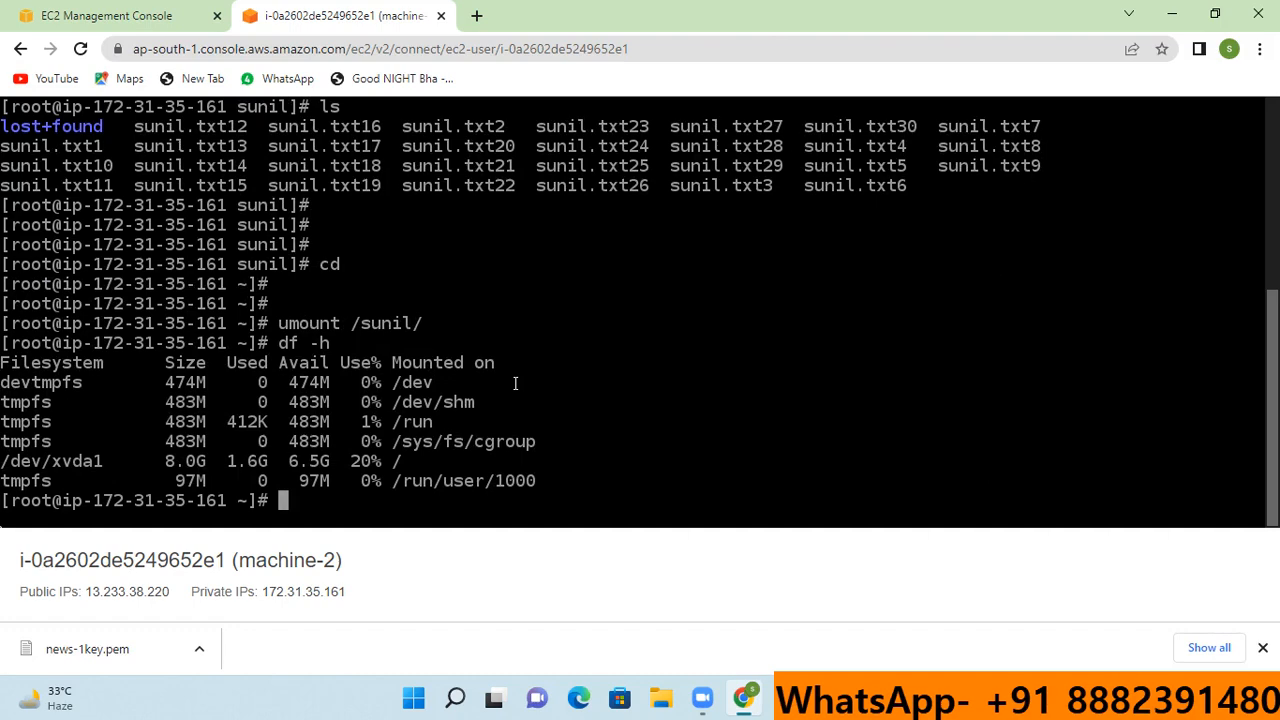
# - Close machine-2's terminal session and connect to machine-3 through EC2 Instance Connect as ec2-user
pyautogui.click(63, 14)
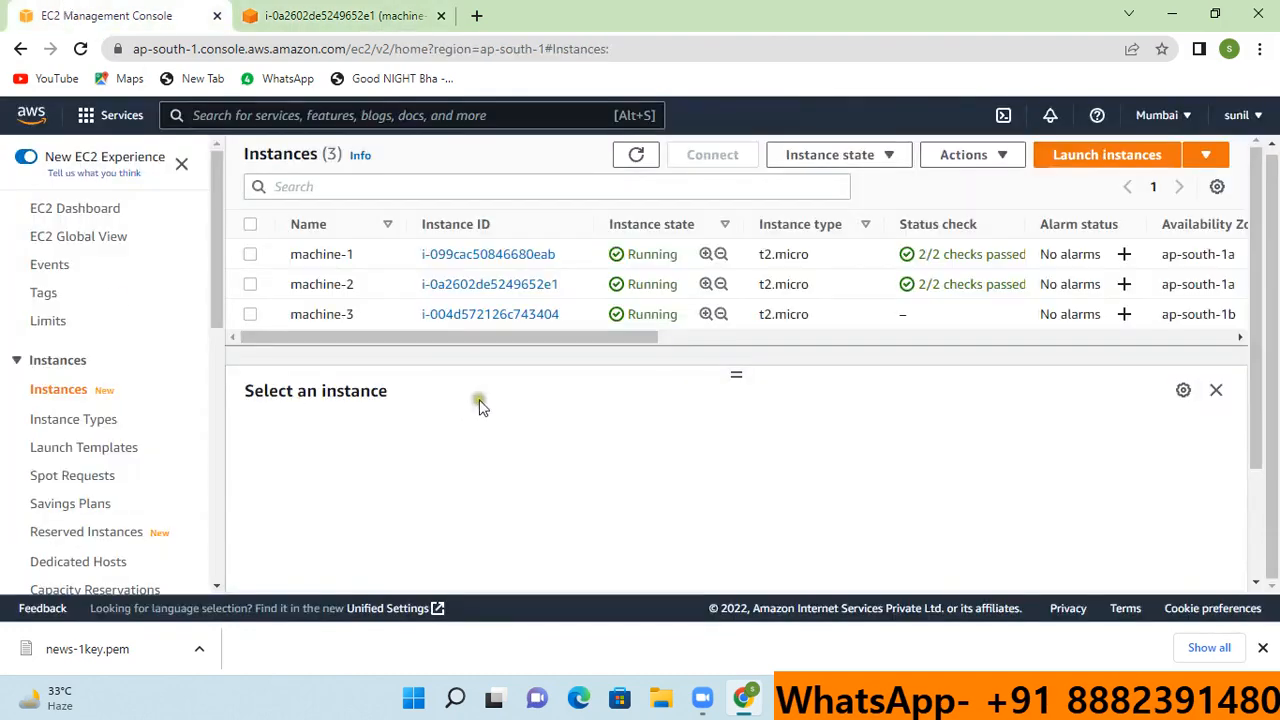
pyautogui.click(342, 18)
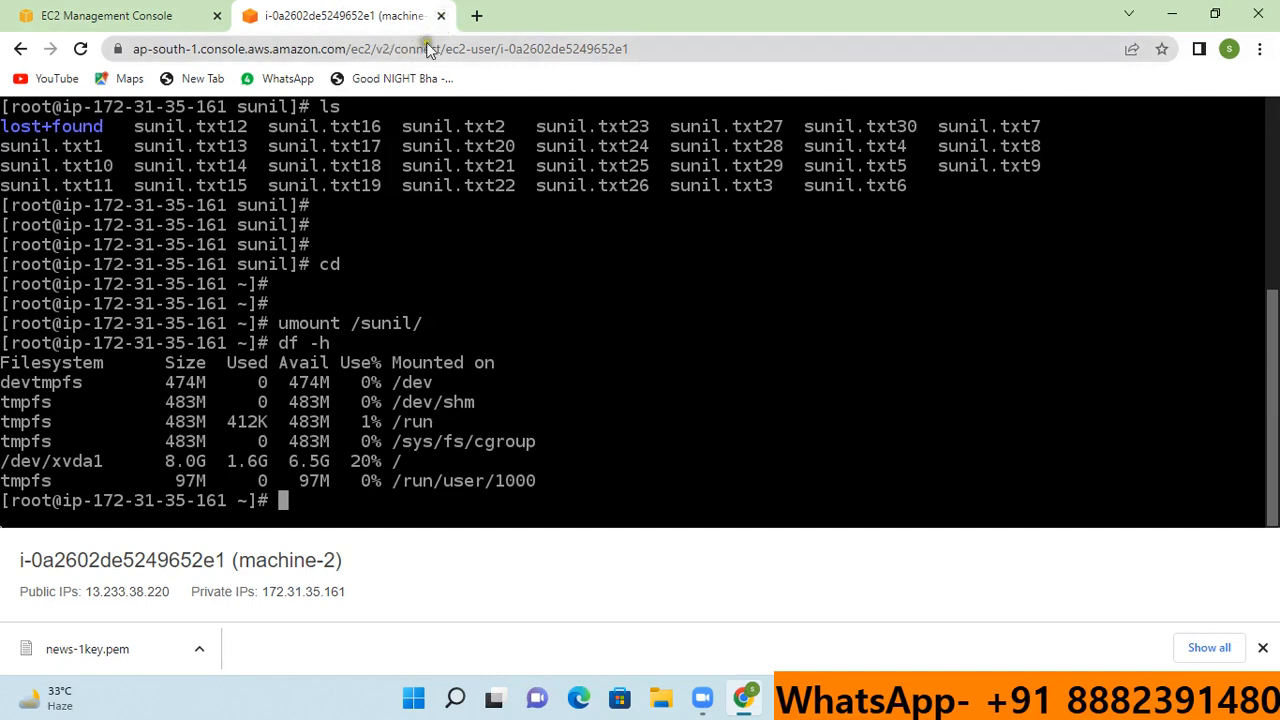
pyautogui.click(442, 16)
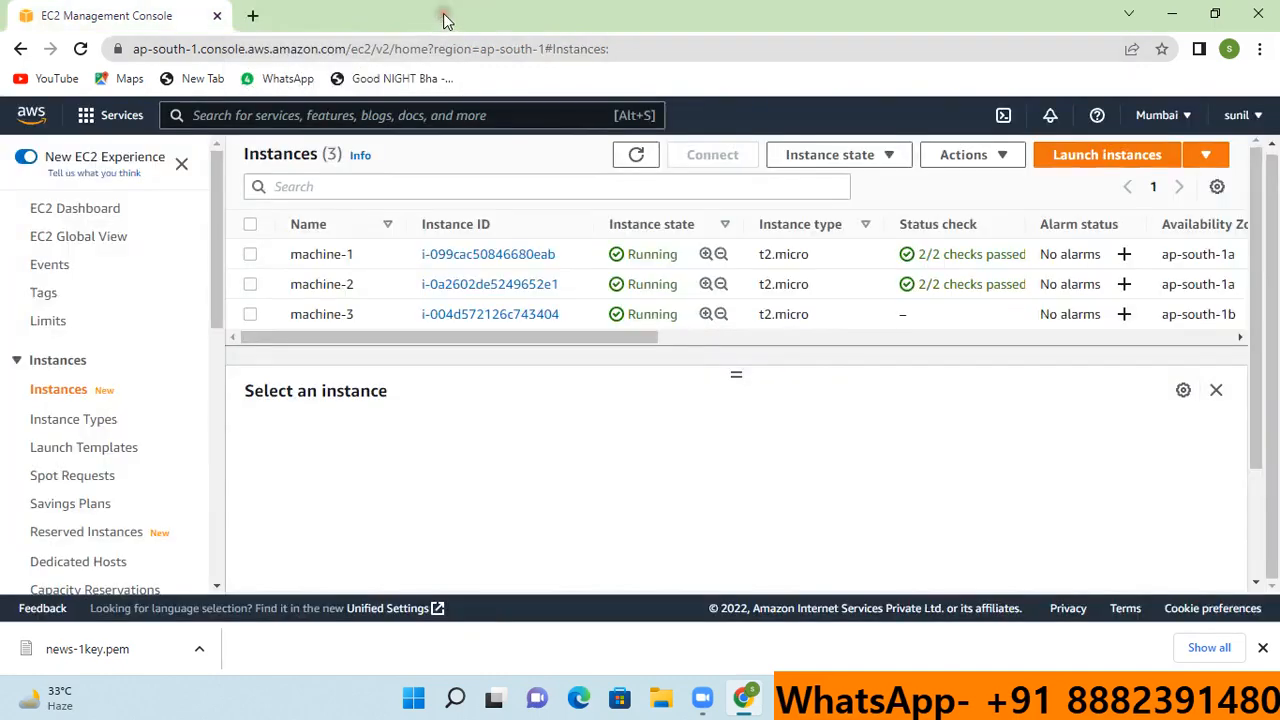
pyautogui.click(250, 316)
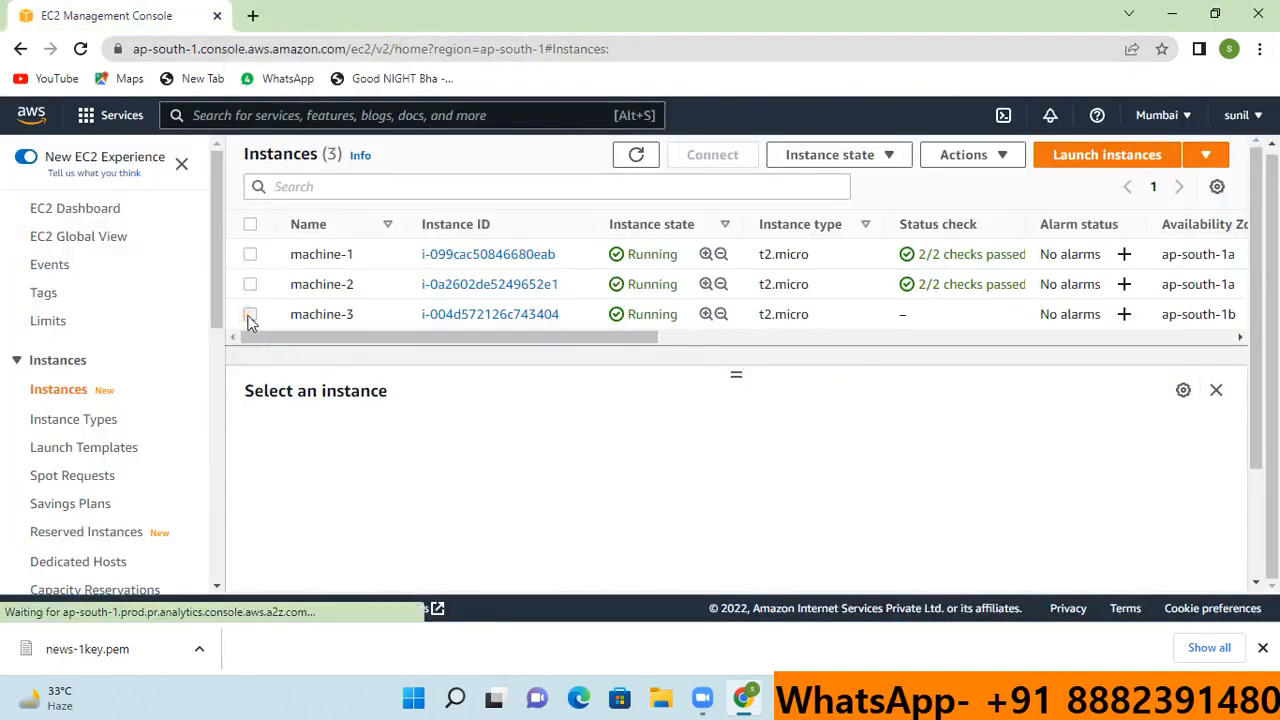
pyautogui.click(698, 160)
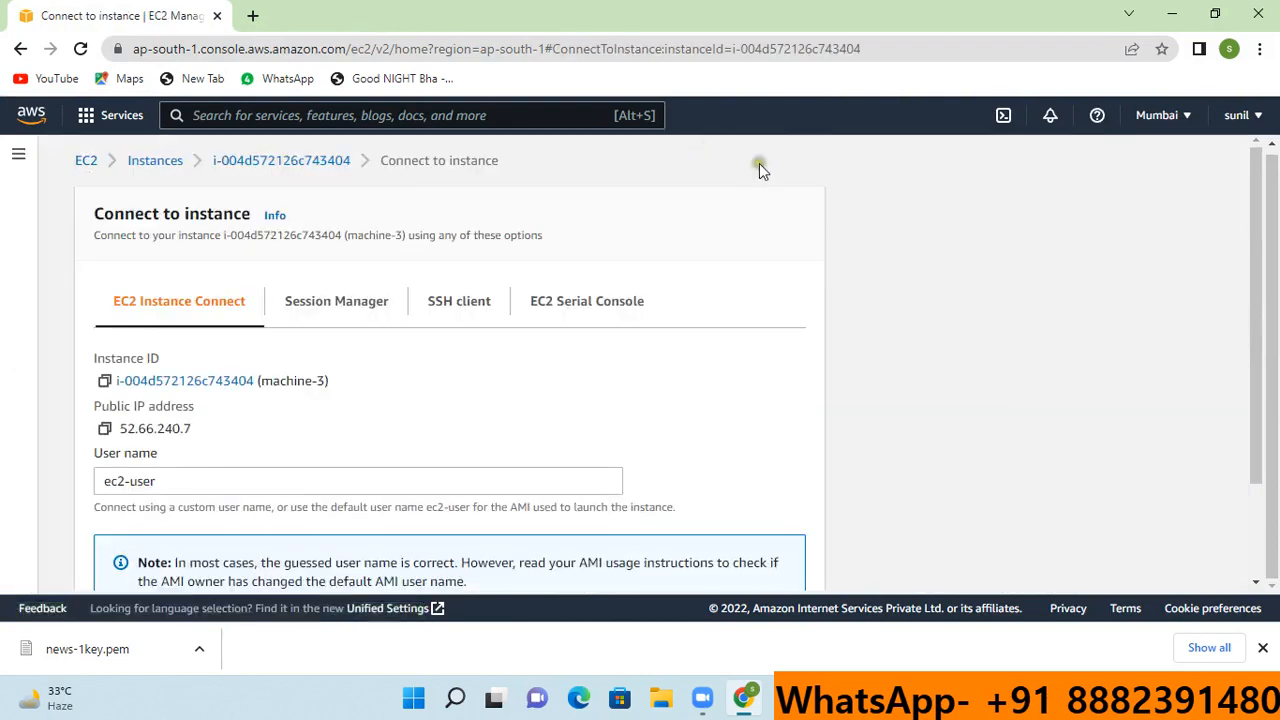
pyautogui.scroll(-2, 491, 400)
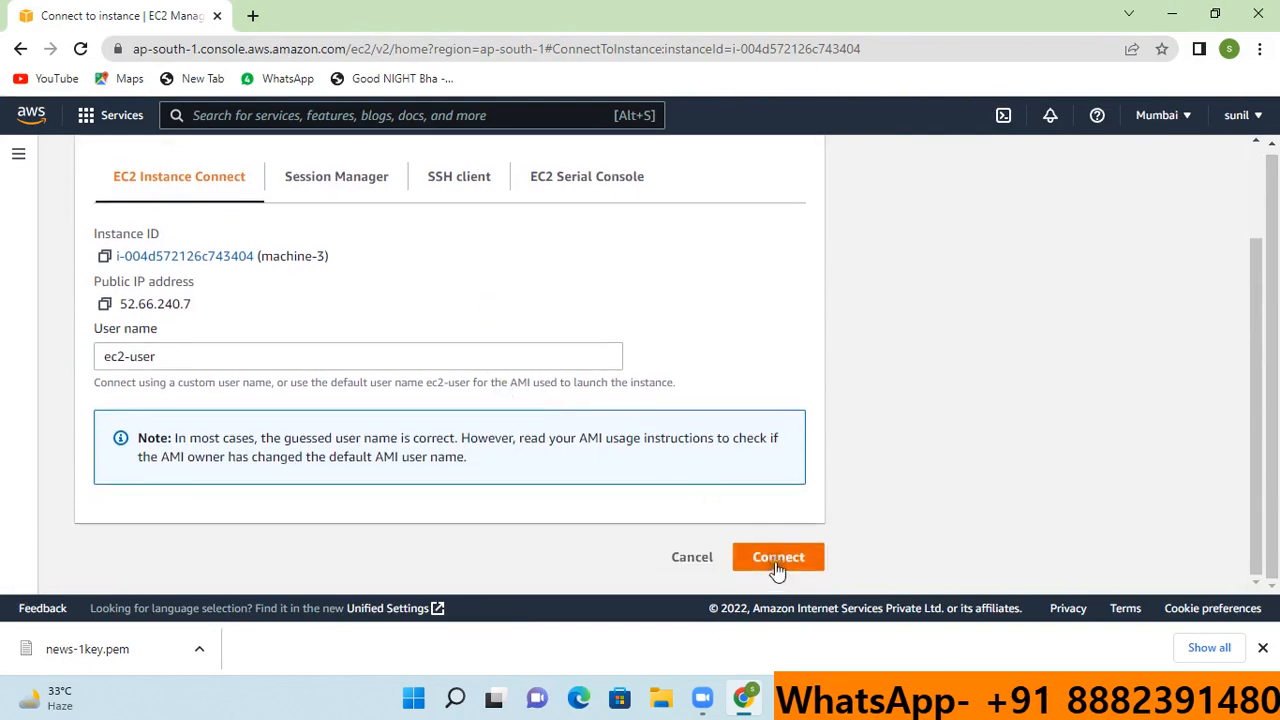
pyautogui.click(780, 562)
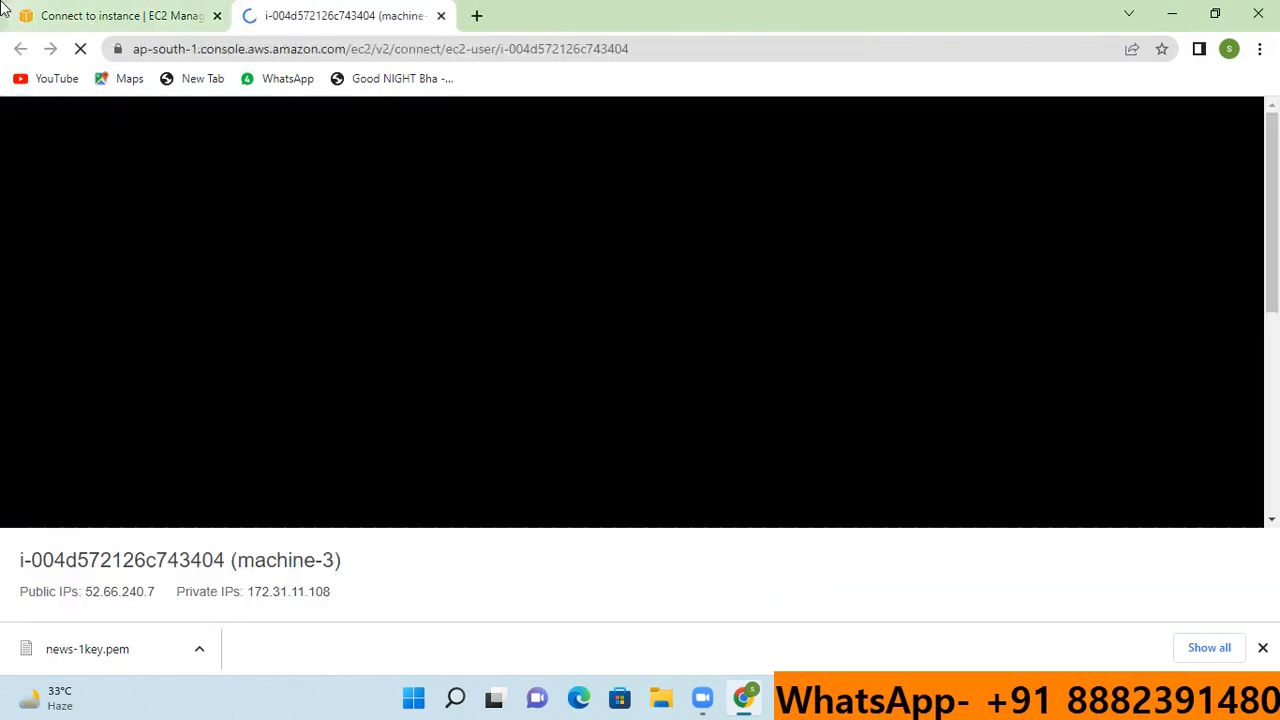
# - Return to the EC2 console tab, go to the dashboard and open the Elastic Block Store volumes list
pyautogui.click(40, 15)
pyautogui.scroll(3, 194, 290)
pyautogui.click(84, 166)
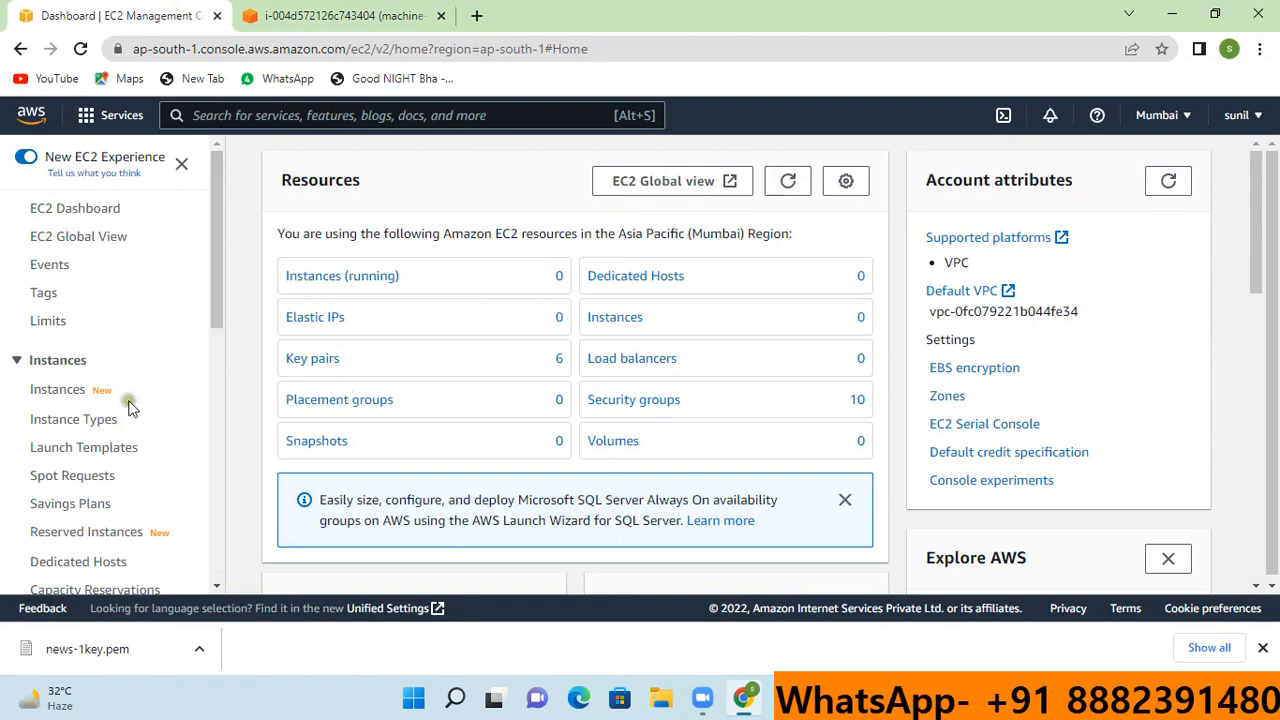
pyautogui.scroll(-4, 128, 404)
pyautogui.click(54, 388)
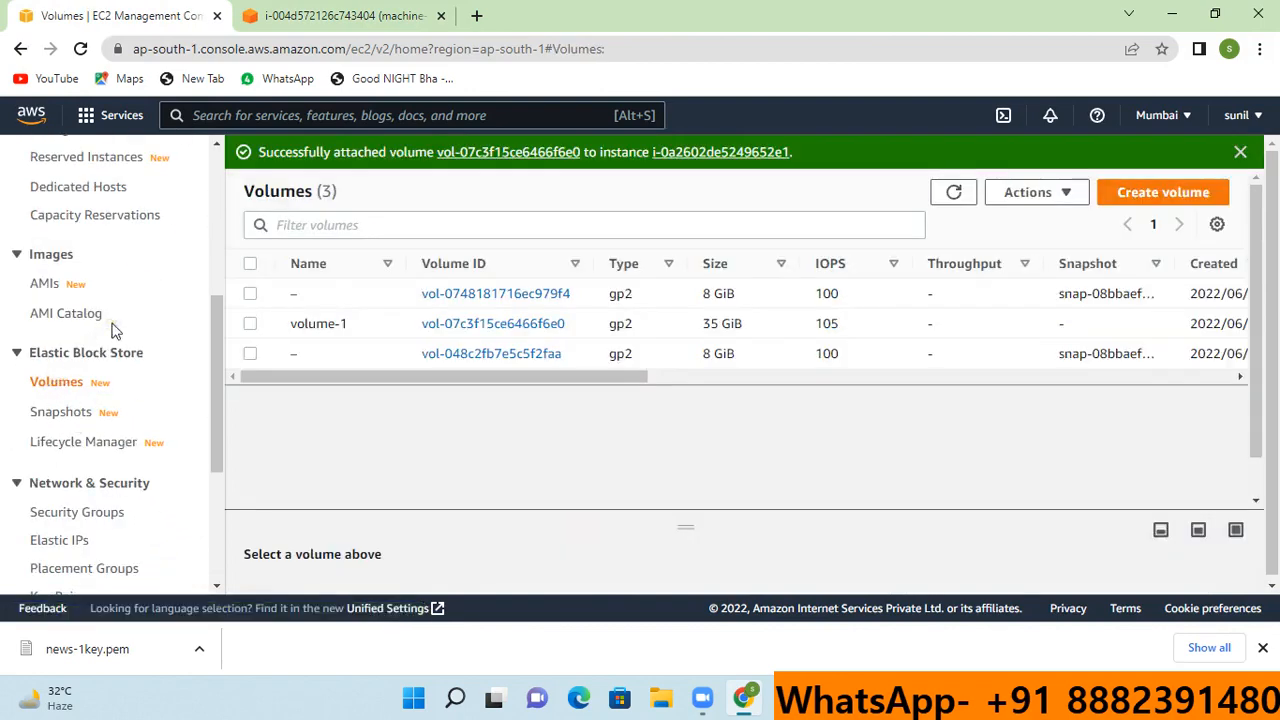
# - Refresh the volumes list and select the 35 GiB volume-1
pyautogui.click(250, 323)
pyautogui.click(955, 193)
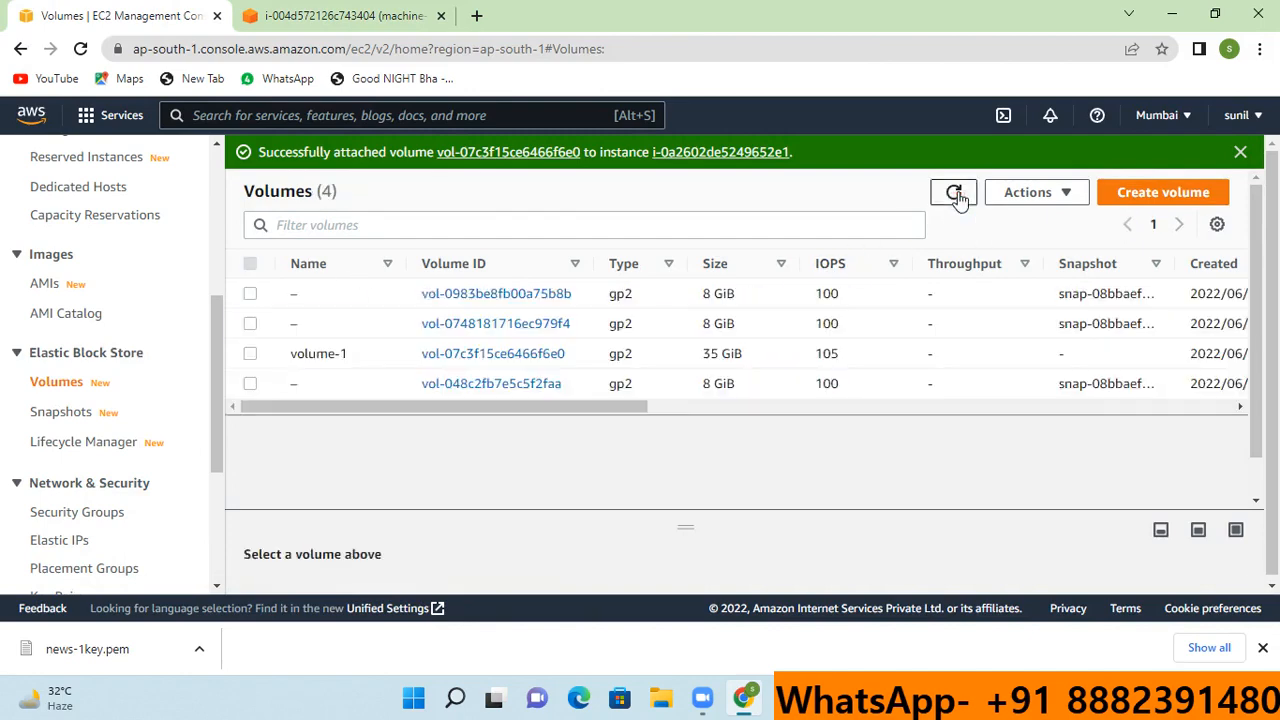
pyautogui.click(255, 354)
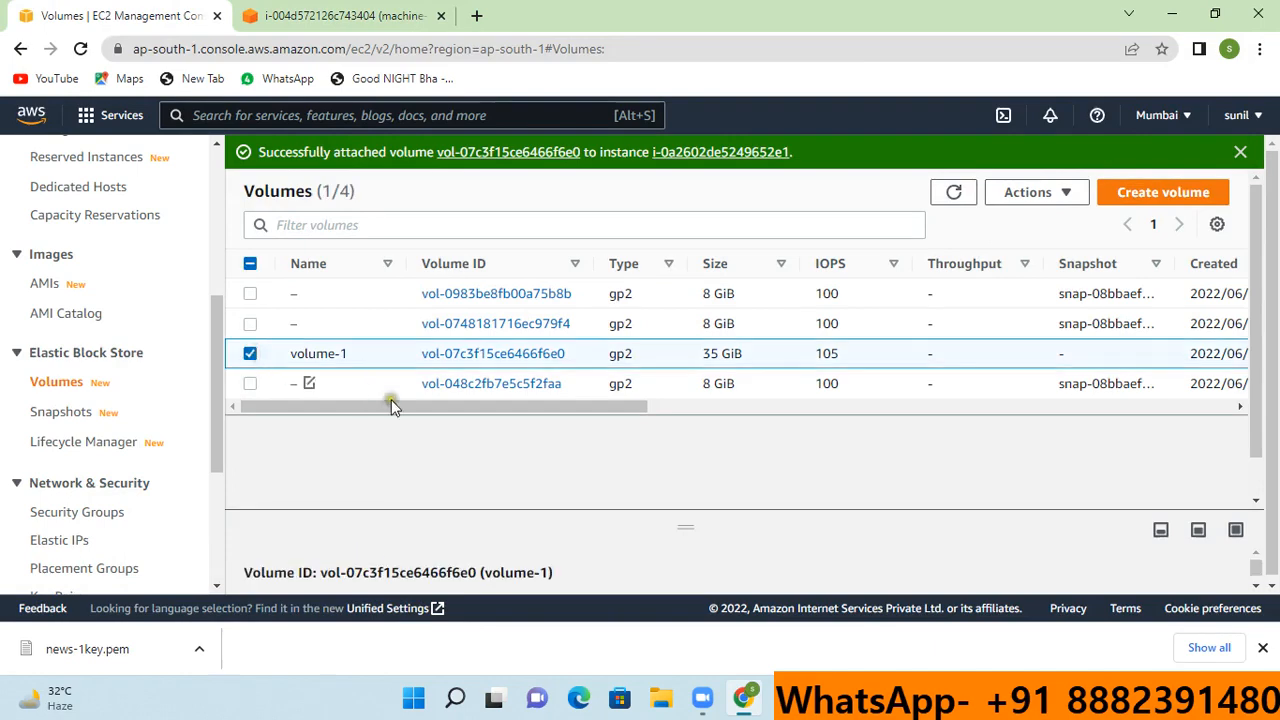
# - Detach the 35 GiB volume-1 from its instance and refresh the volumes list
pyautogui.moveTo(391, 405); pyautogui.dragTo(686, 417)
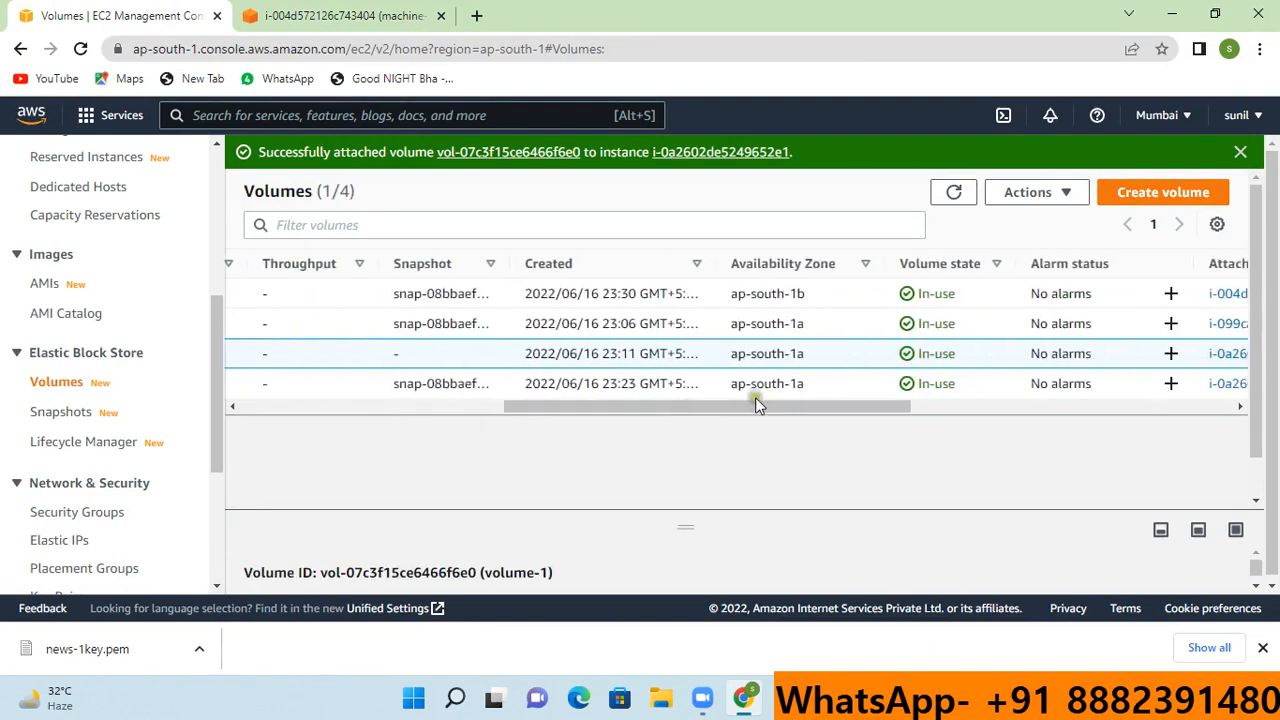
pyautogui.moveTo(755, 397); pyautogui.dragTo(826, 401)
pyautogui.click(1050, 196)
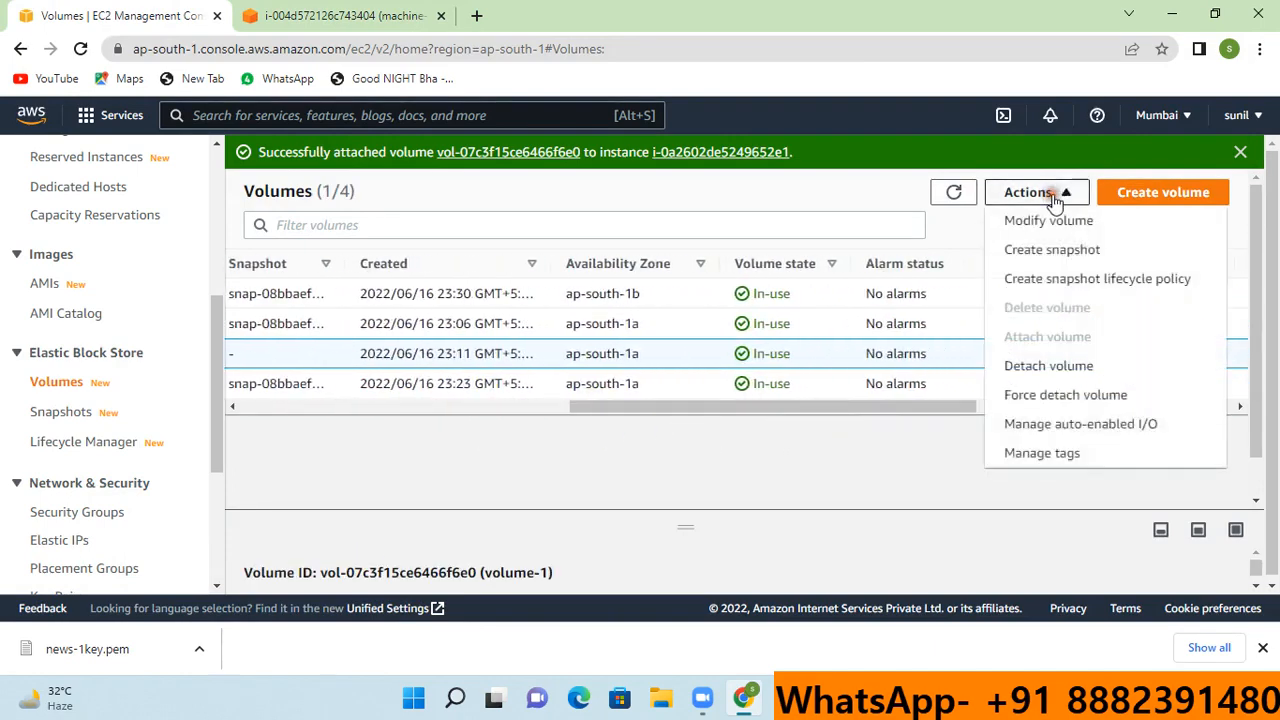
pyautogui.click(1086, 367)
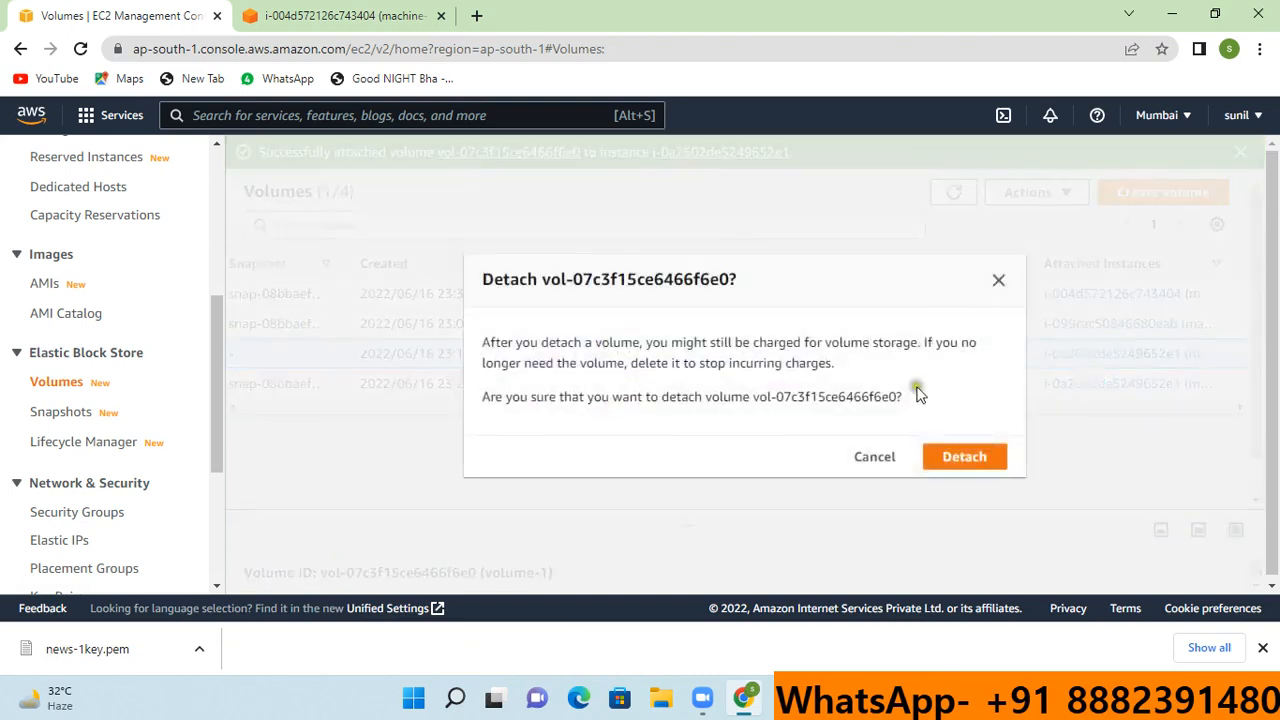
pyautogui.click(965, 458)
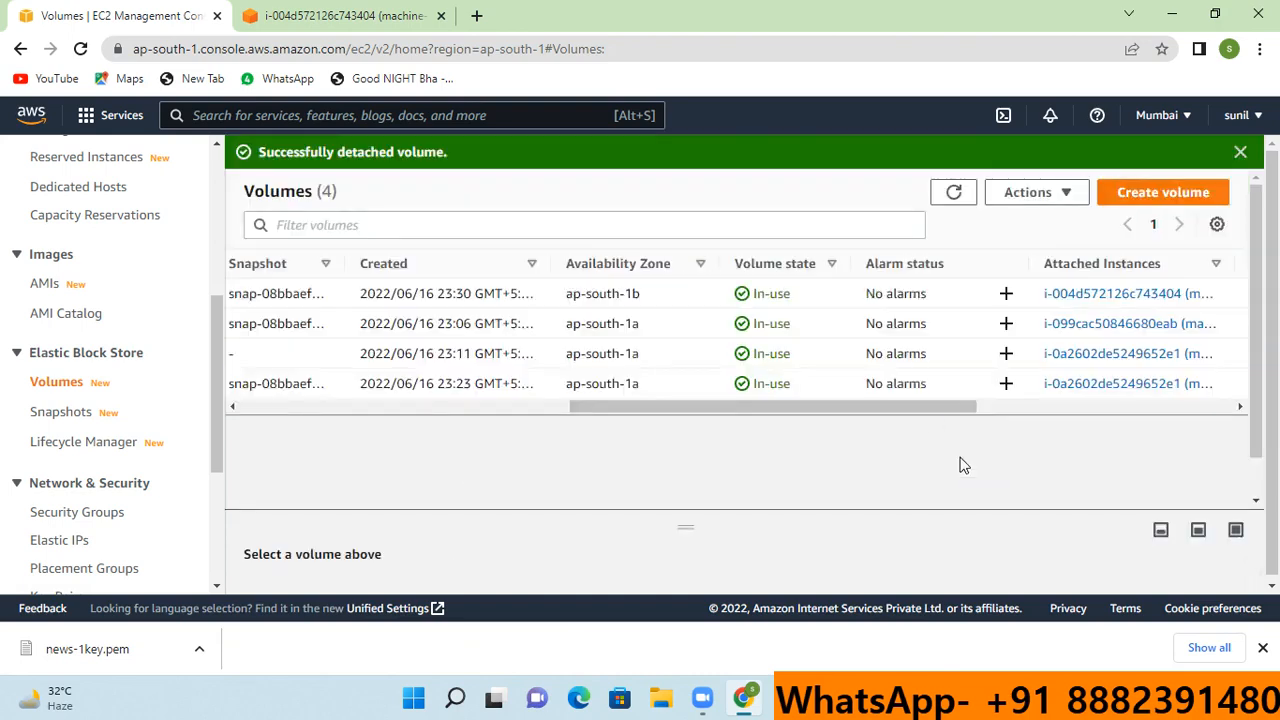
pyautogui.click(953, 196)
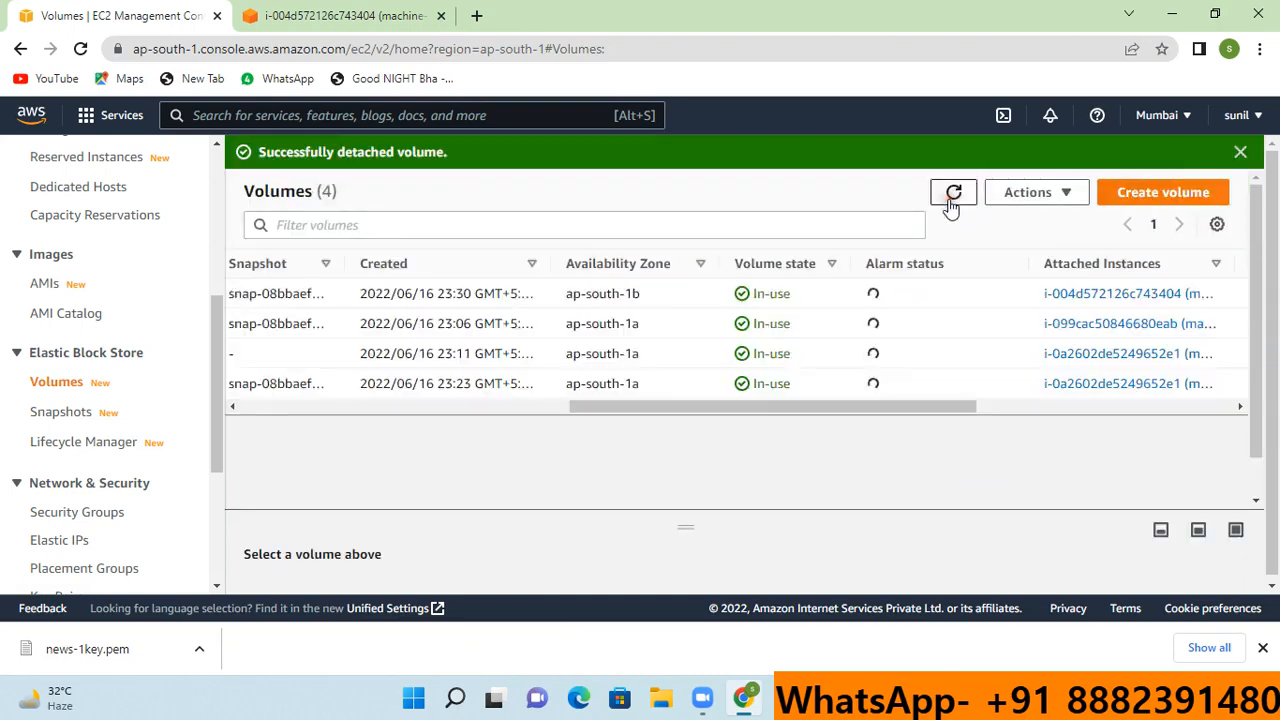
pyautogui.click(953, 194)
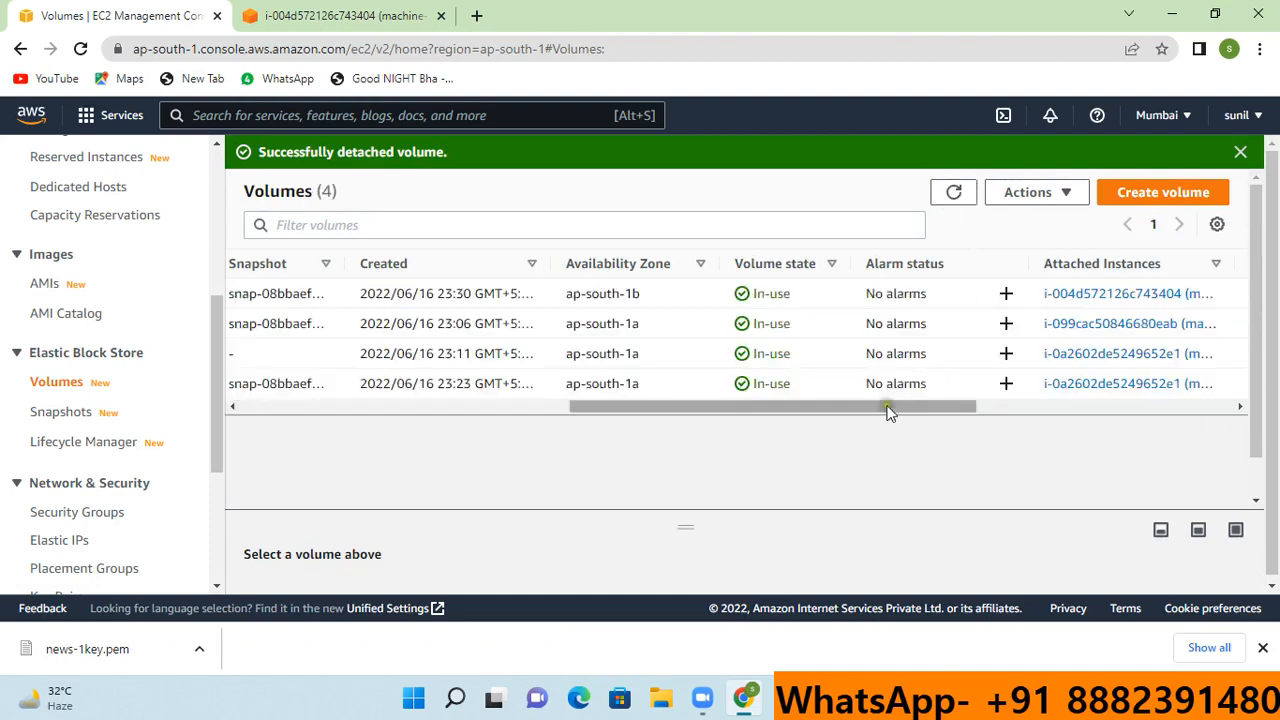
pyautogui.moveTo(889, 411); pyautogui.dragTo(389, 383)
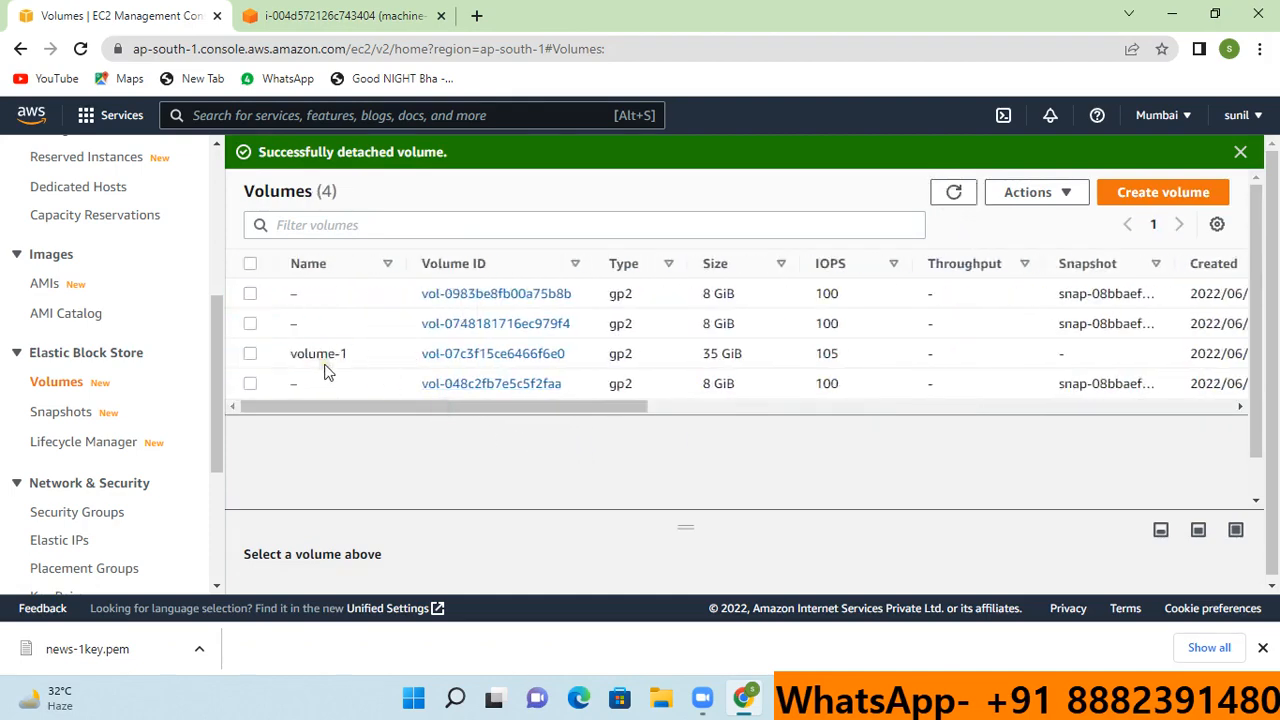
# - Switch to machine-3's terminal session, become root with sudo su - and change to the home directory with cd
pyautogui.click(316, 8)
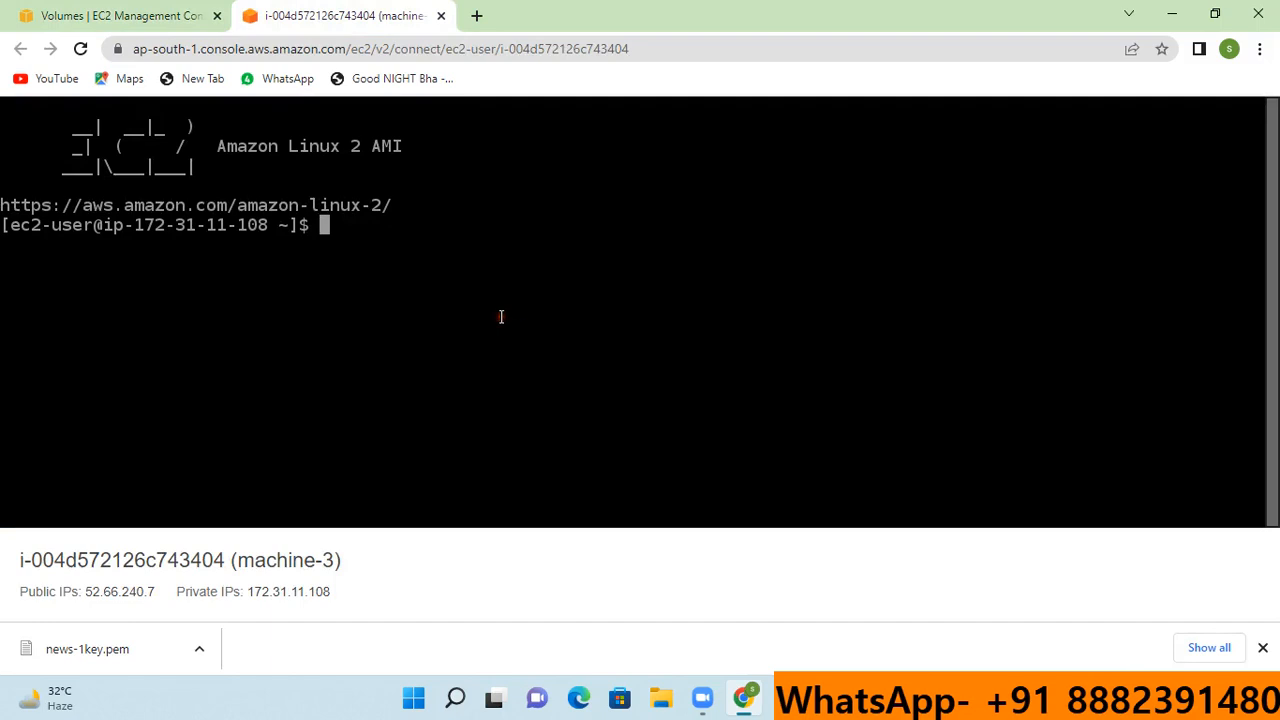
pyautogui.press('Return')
pyautogui.press('Return')
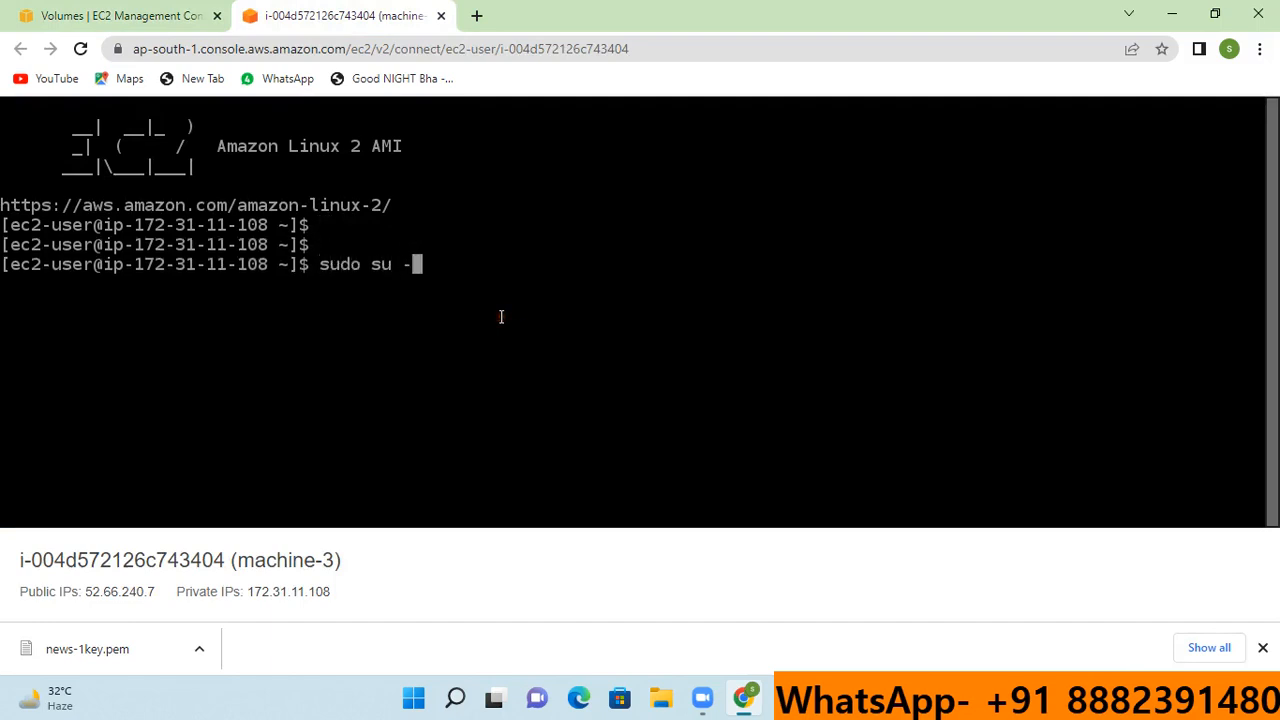
pyautogui.write('sudo su -')
pyautogui.press('Return')
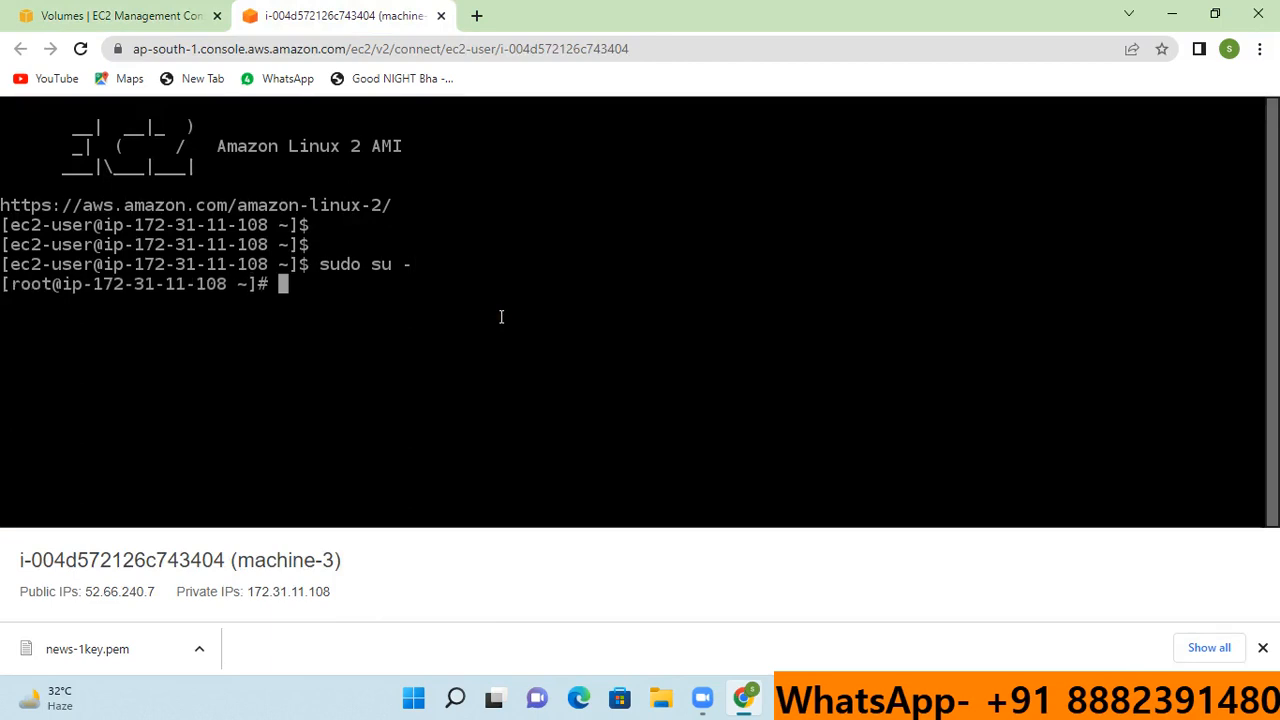
pyautogui.write('cd')
pyautogui.press('Return')
pyautogui.press('Return')
pyautogui.press('Return')
pyautogui.press('Return')
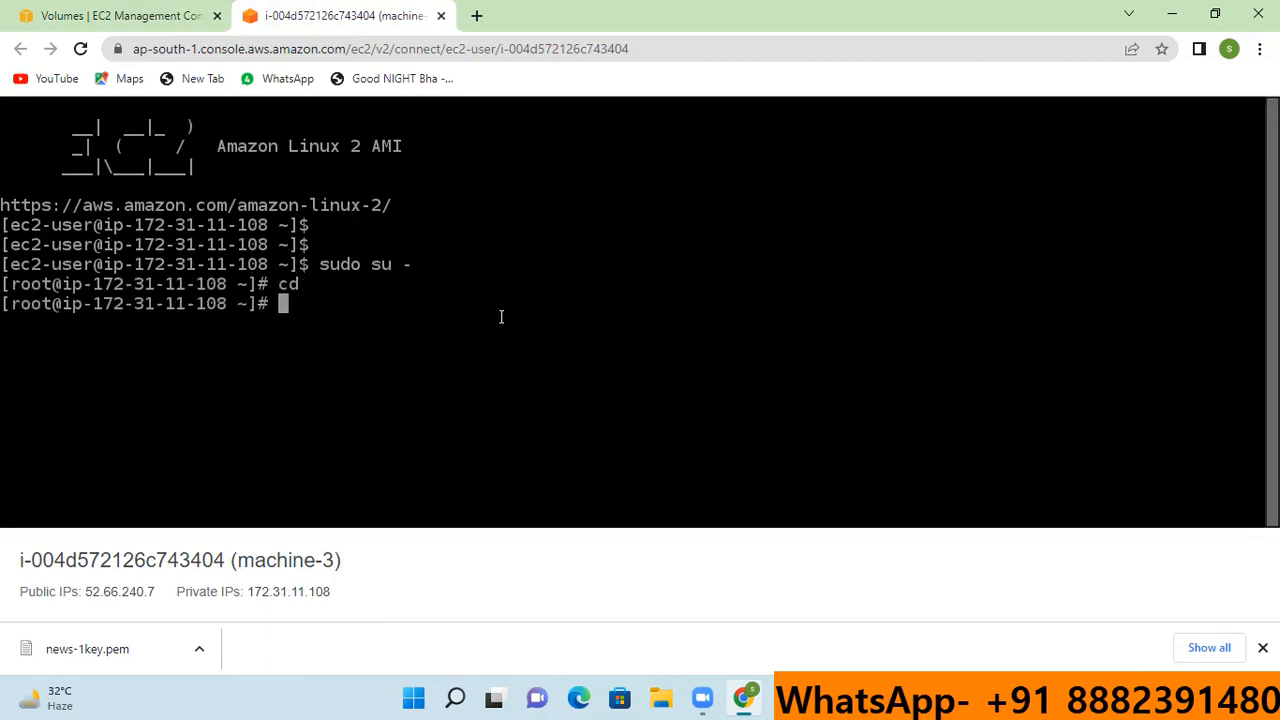
# - List machine-3's block devices with lsblk
pyautogui.write('ls')
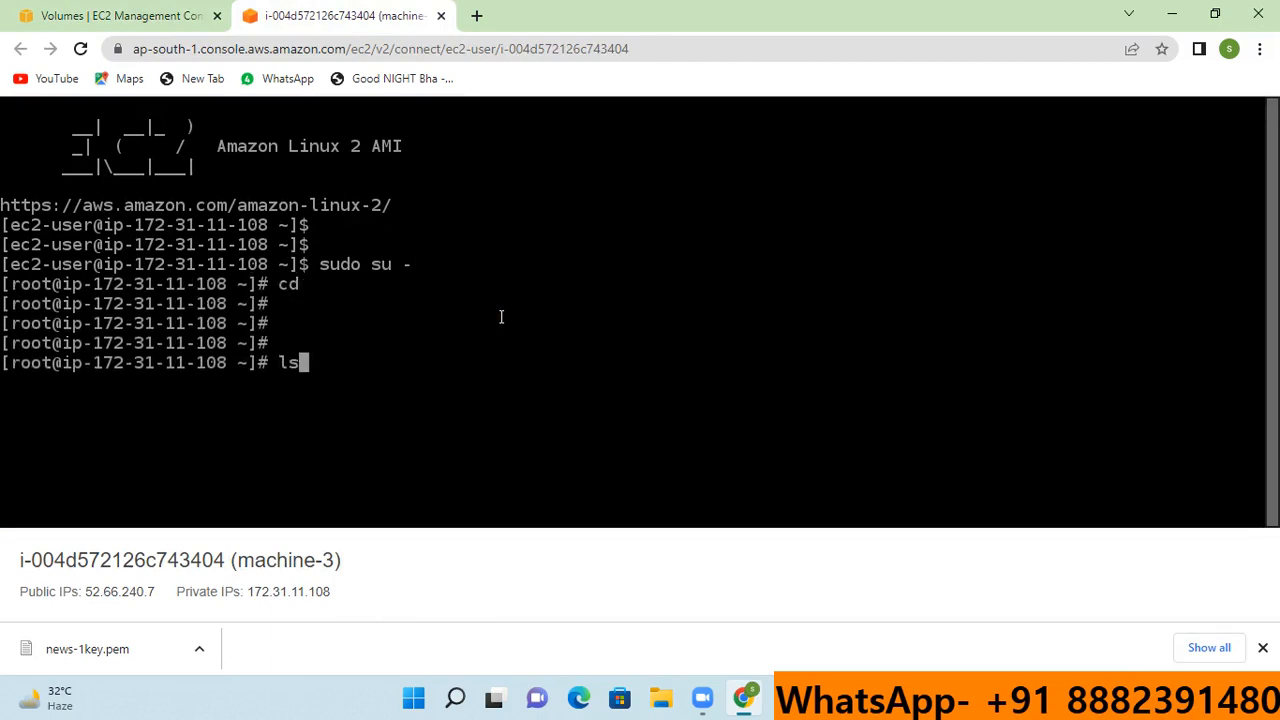
pyautogui.write('blk')
pyautogui.press('Return')
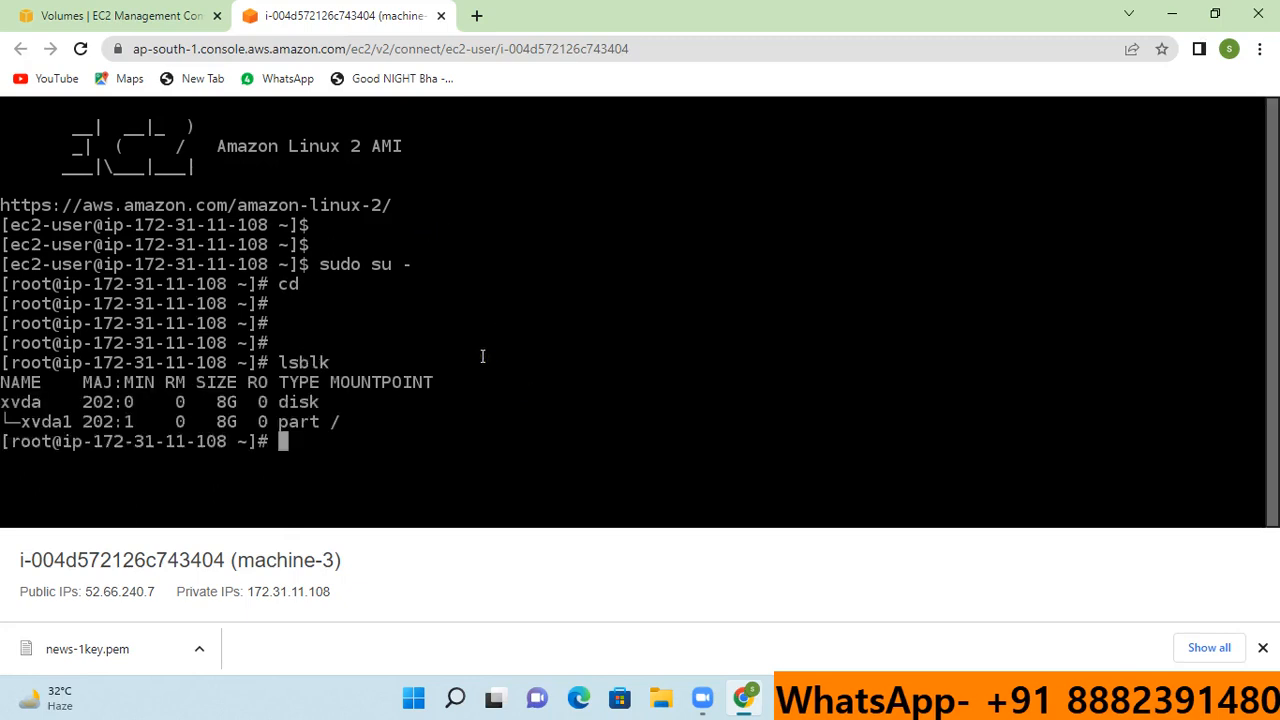
# - Set the hostname to machine-3 with hostnamectl set-hostname and start a new bash shell
pyautogui.write('hostnamectl s')
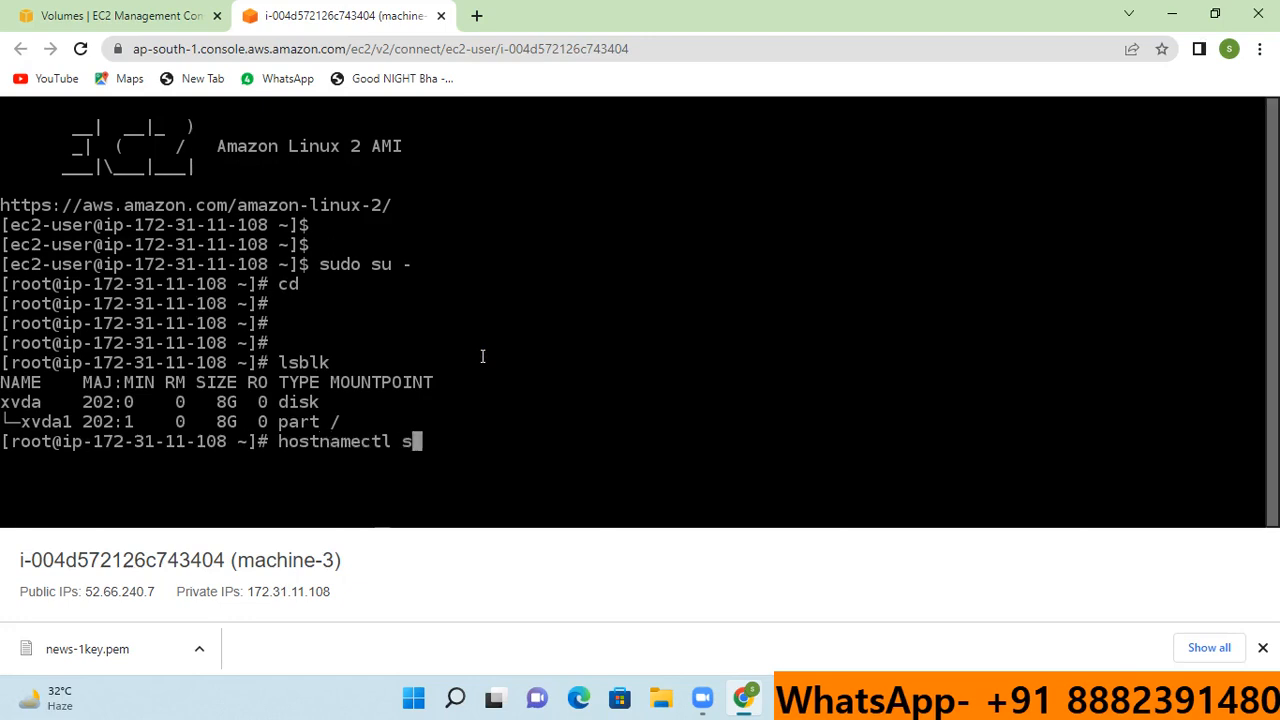
pyautogui.write('et-hostname ')
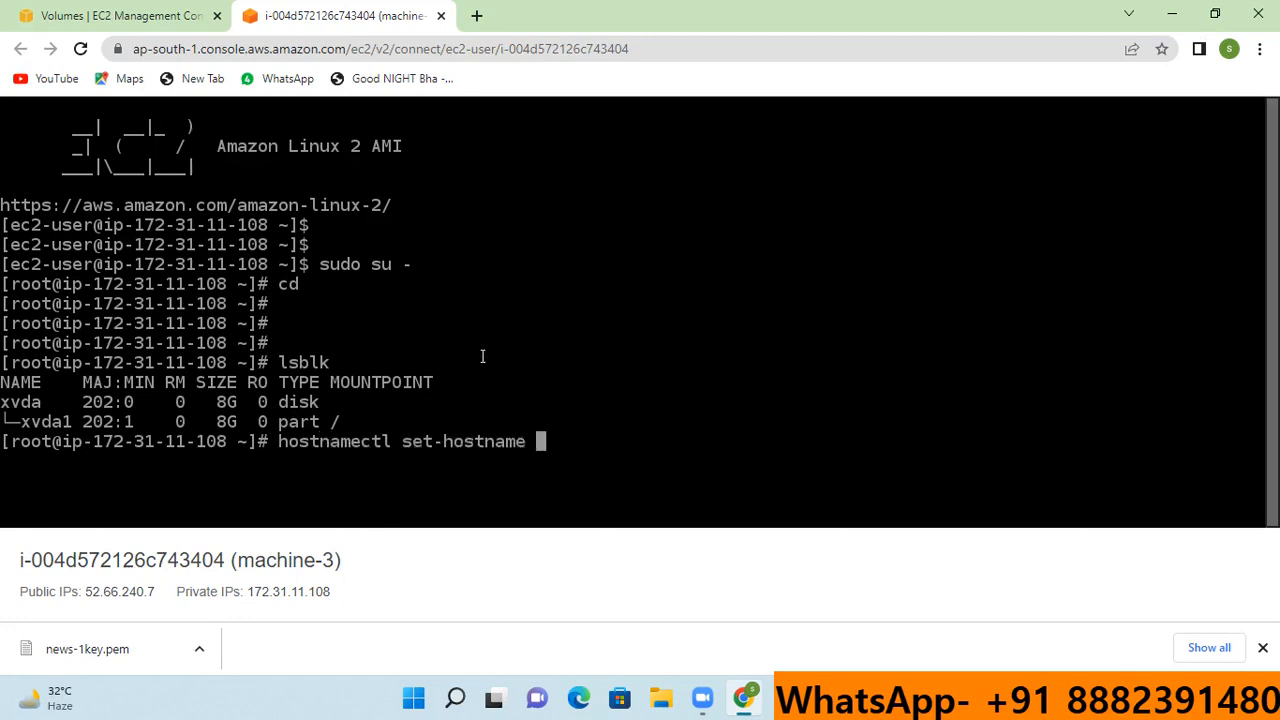
pyautogui.write('machine-3')
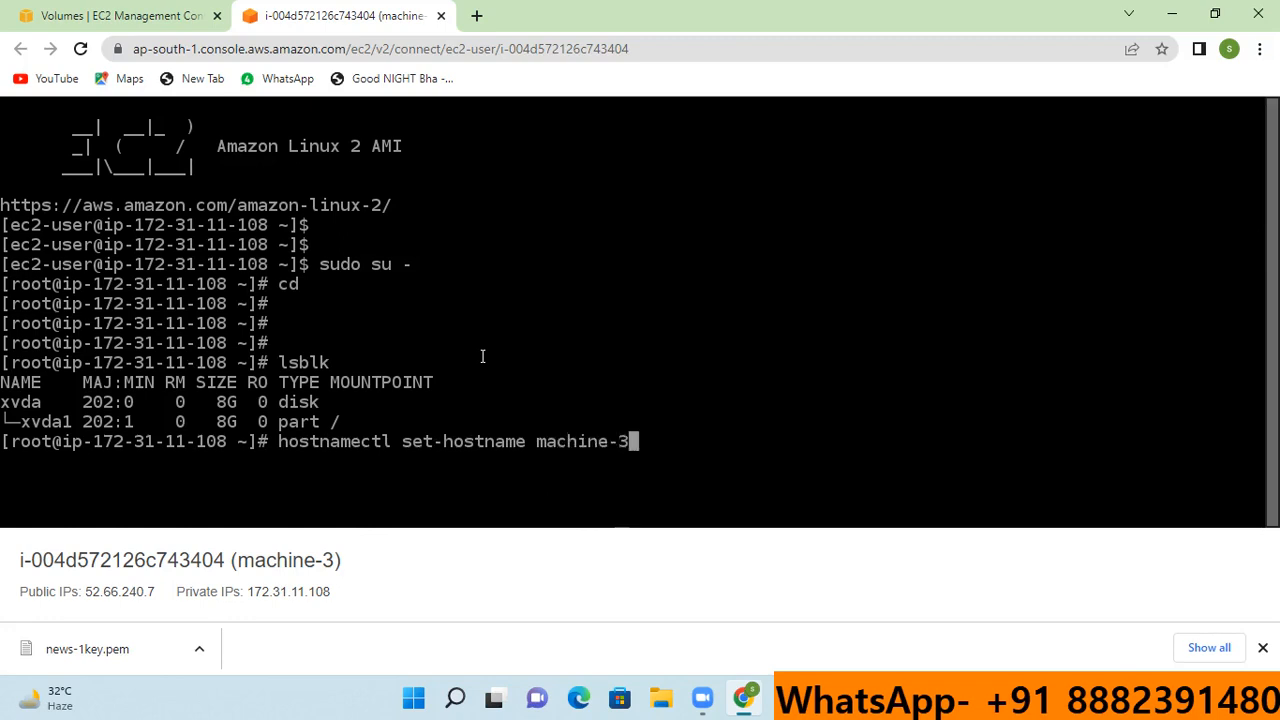
pyautogui.press('Return')
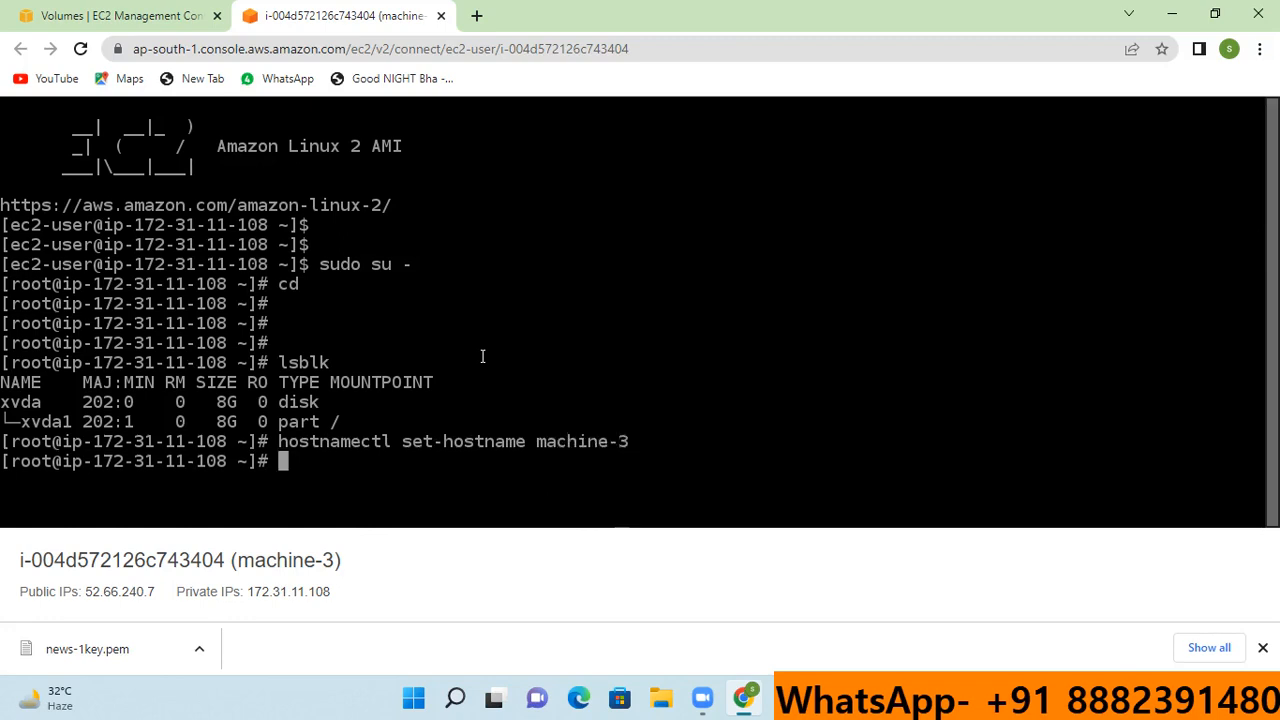
pyautogui.write('bash')
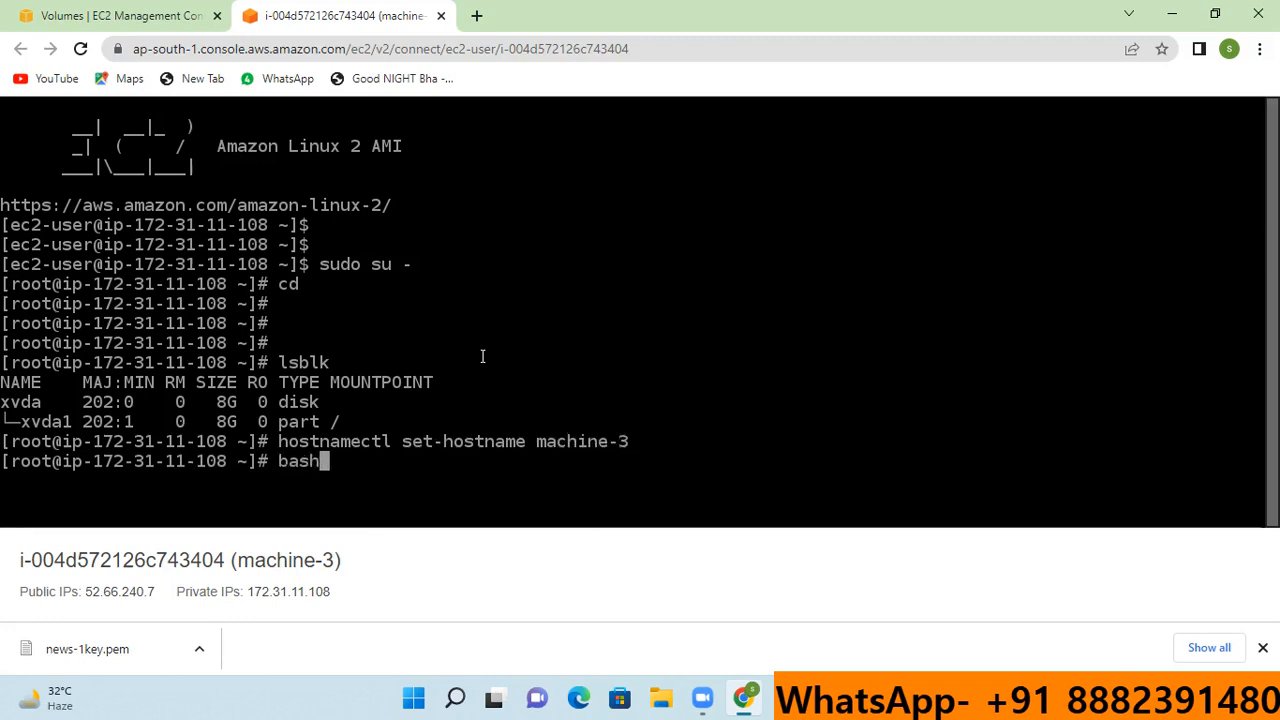
pyautogui.press('Return')
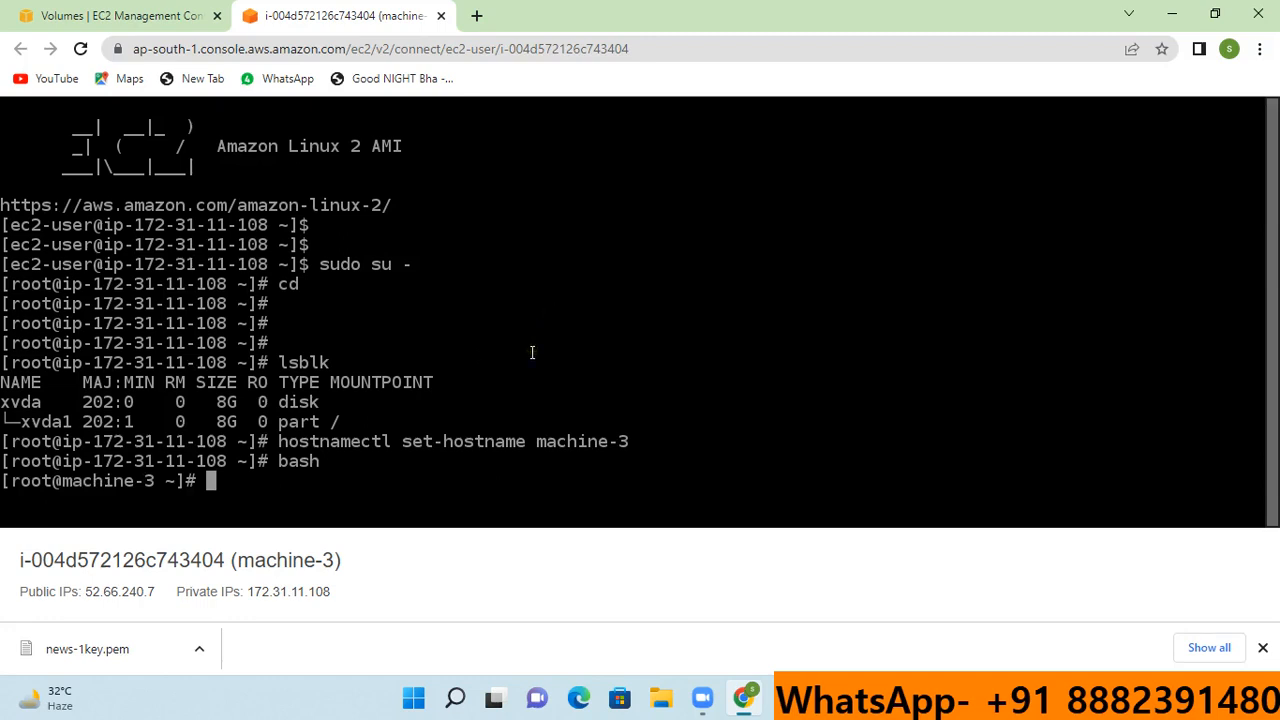
# - Clear the terminal and run lsblk again to check the disks on machine-3
pyautogui.write('clear')
pyautogui.press('Return')
pyautogui.press('Return')
pyautogui.press('Return')
pyautogui.press('Return')
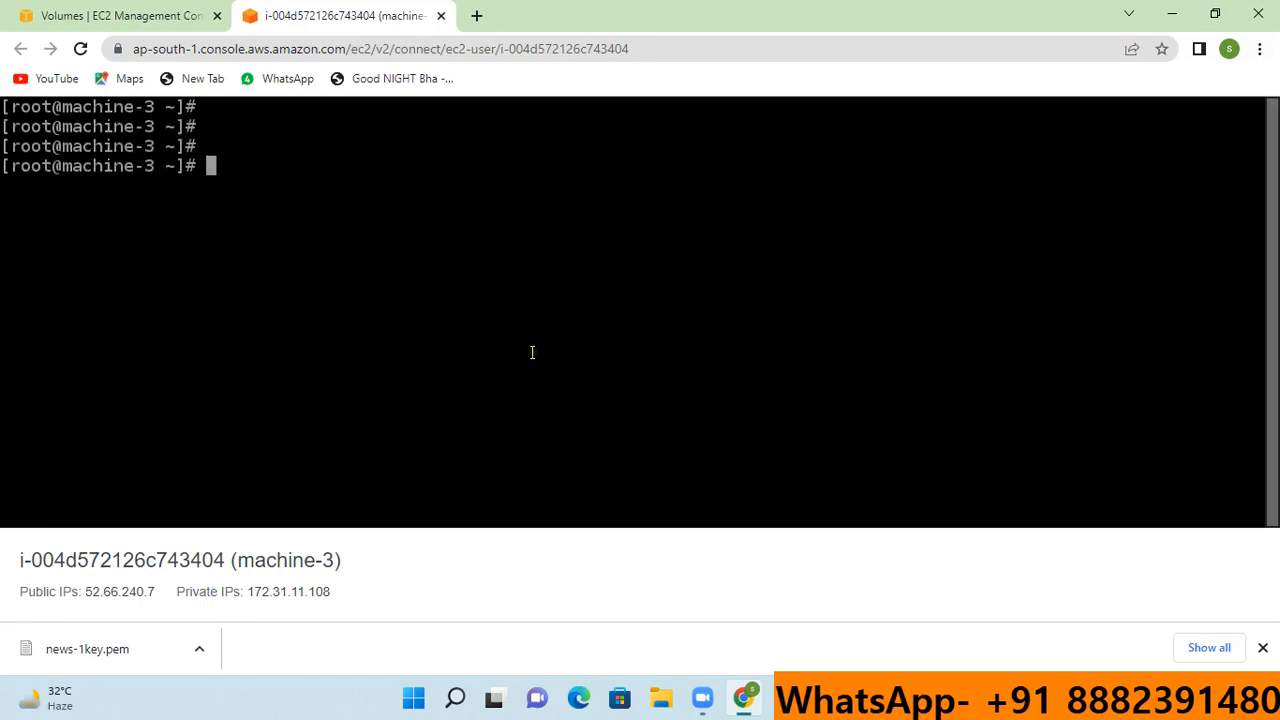
pyautogui.write('lsblk')
pyautogui.press('Return')
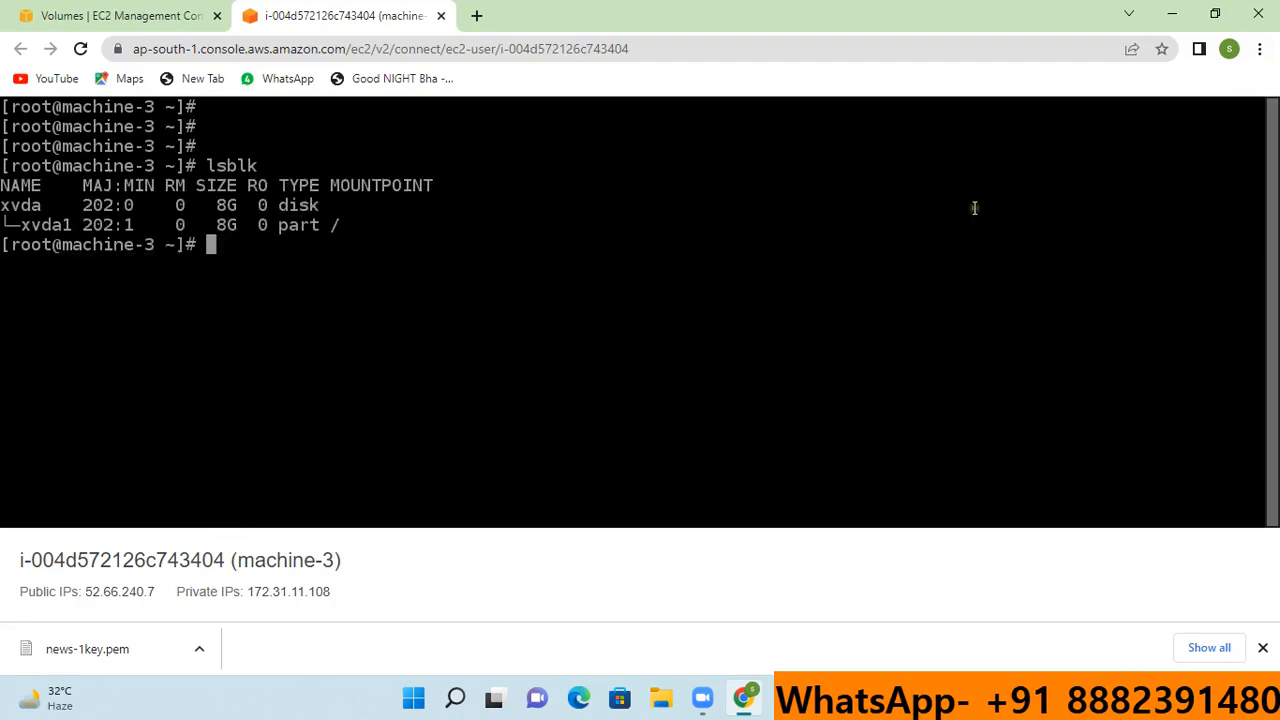
# - Return to the EC2 volumes list and refresh it to check volume-1's state and availability zone
pyautogui.click(1172, 14)
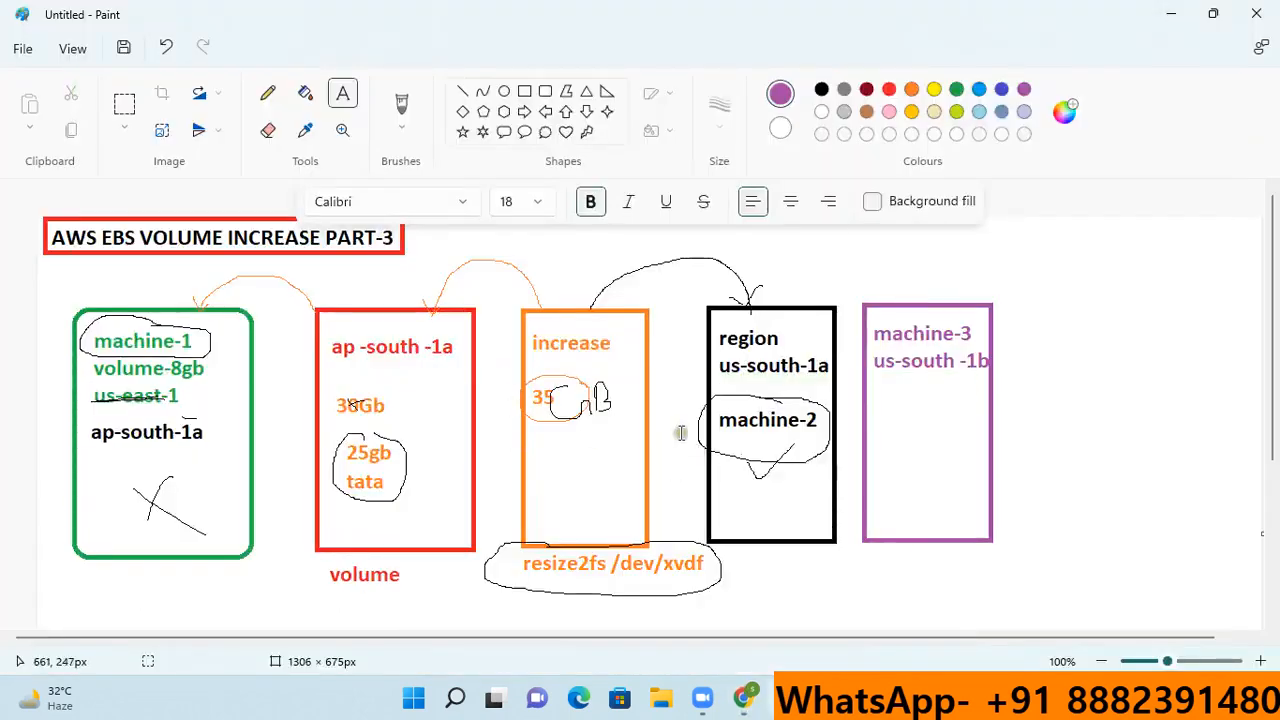
pyautogui.click(745, 700)
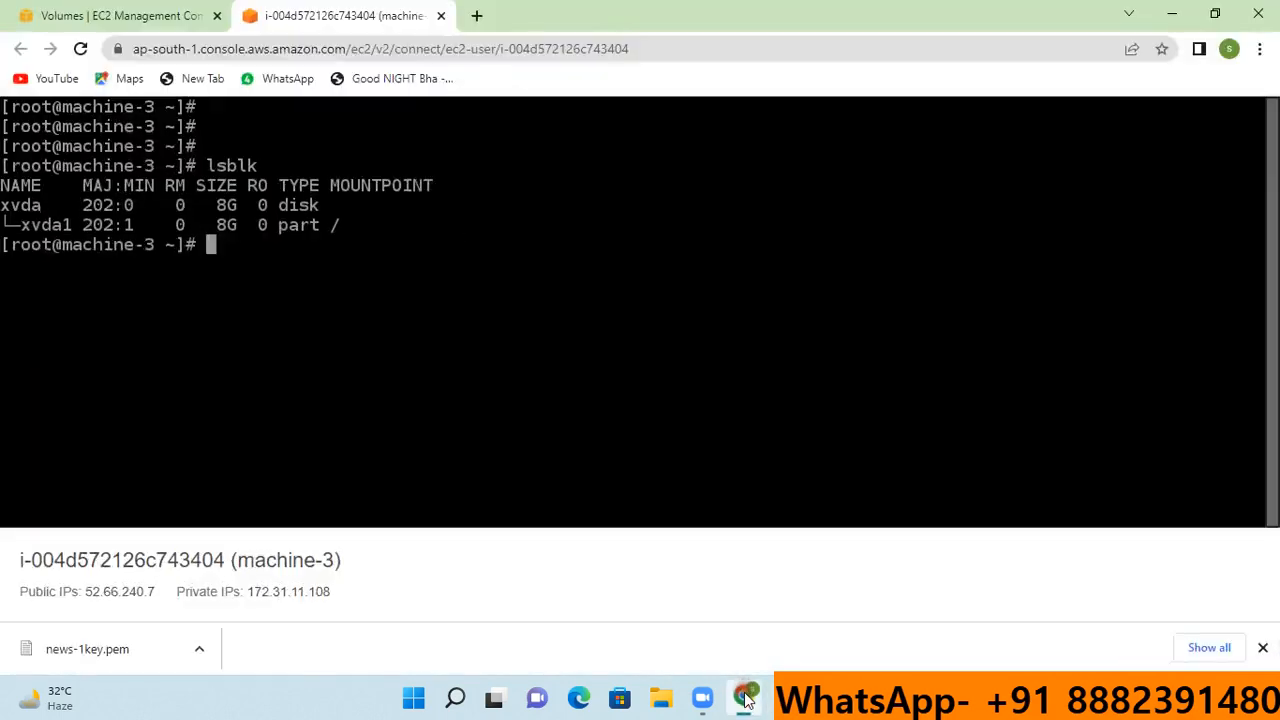
pyautogui.click(150, 12)
pyautogui.moveTo(430, 410); pyautogui.dragTo(664, 408)
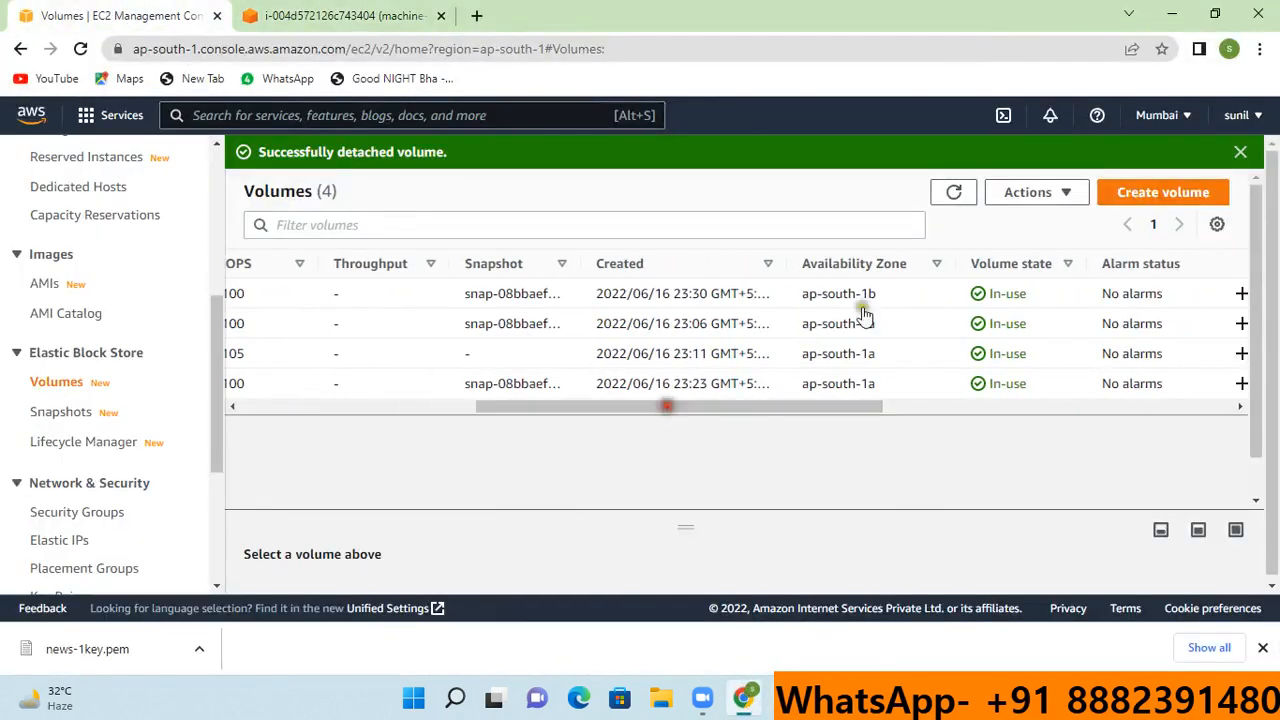
pyautogui.click(953, 193)
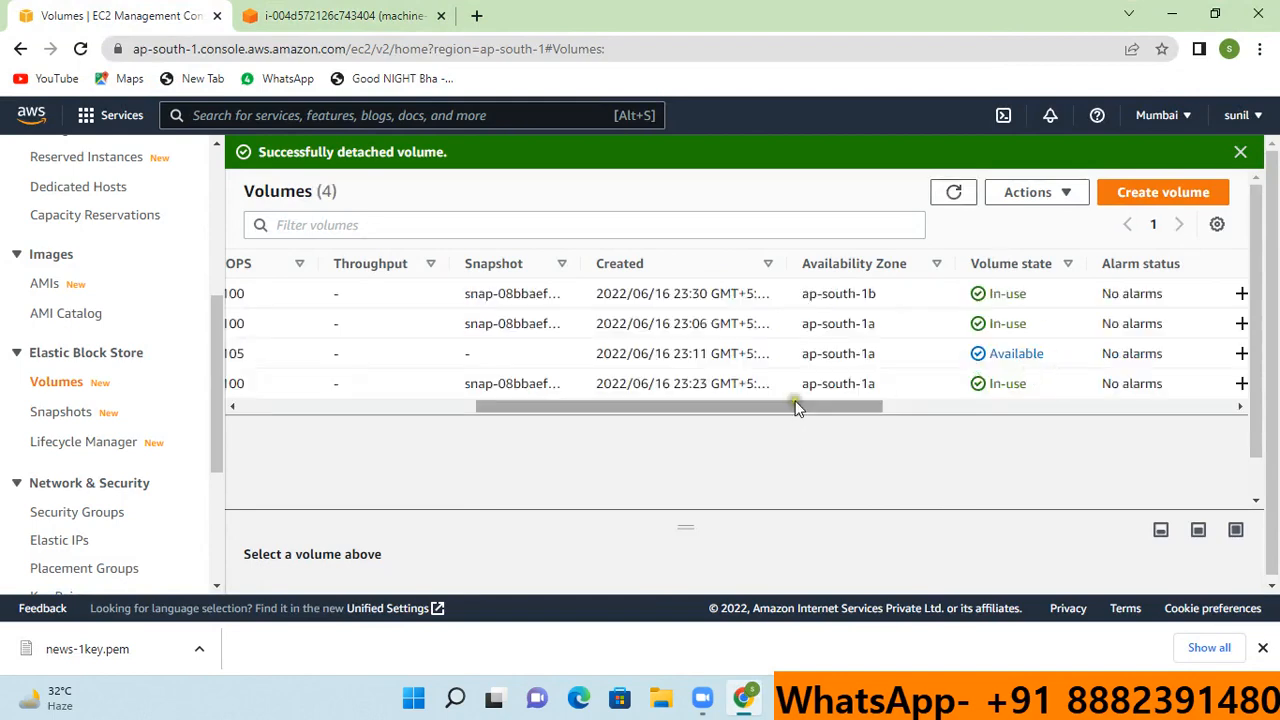
pyautogui.moveTo(797, 406); pyautogui.dragTo(425, 415)
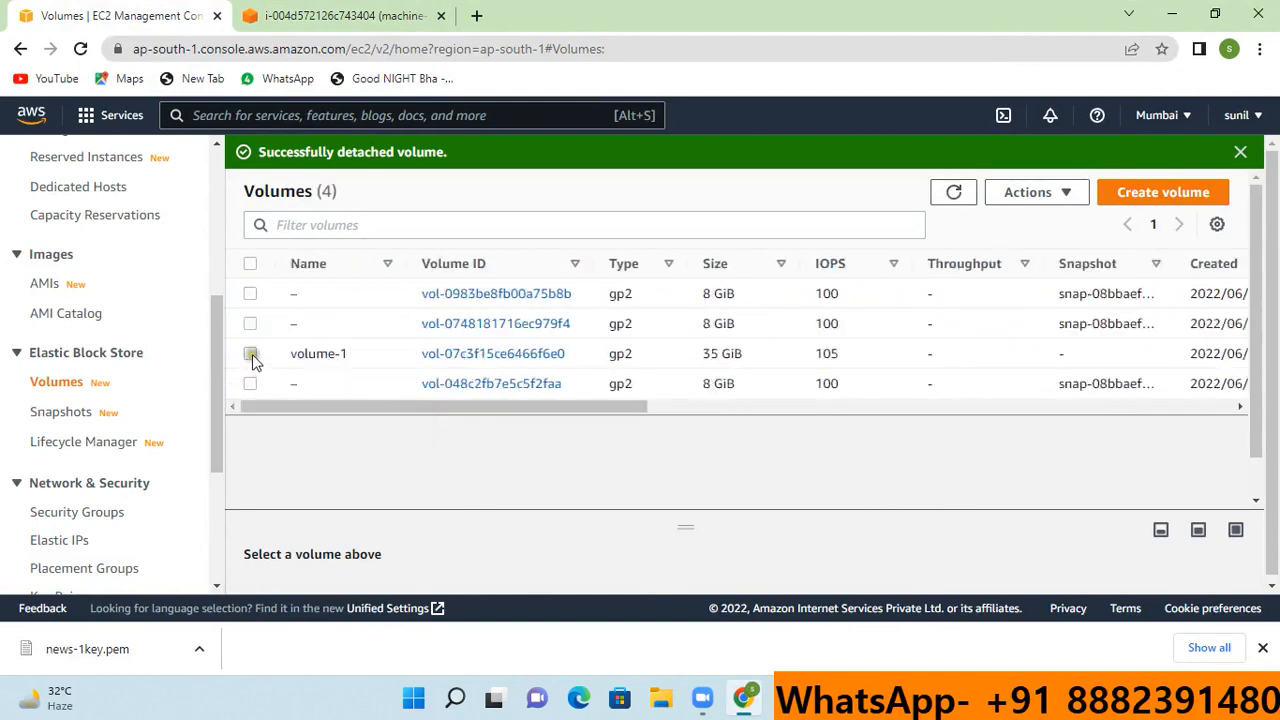
# - Open the attach form for volume-1 and examine which instances are offered for its availability zone
pyautogui.click(250, 353)
pyautogui.click(1057, 200)
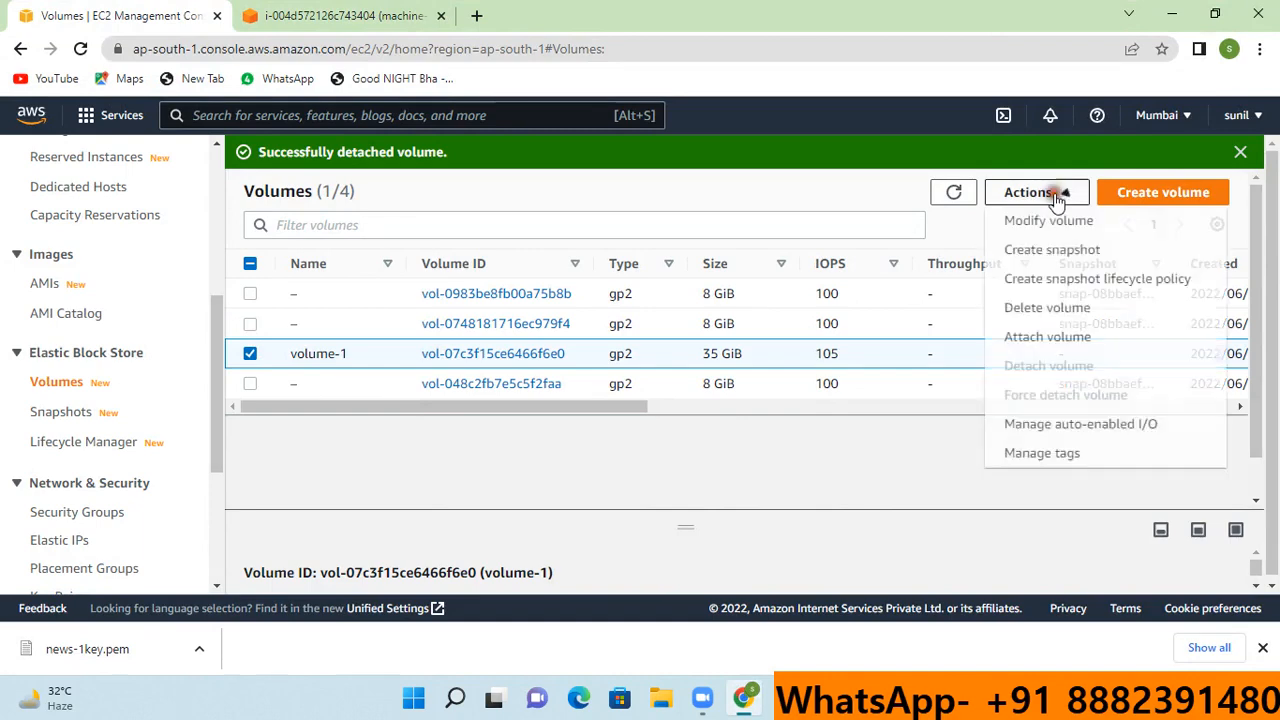
pyautogui.click(1045, 338)
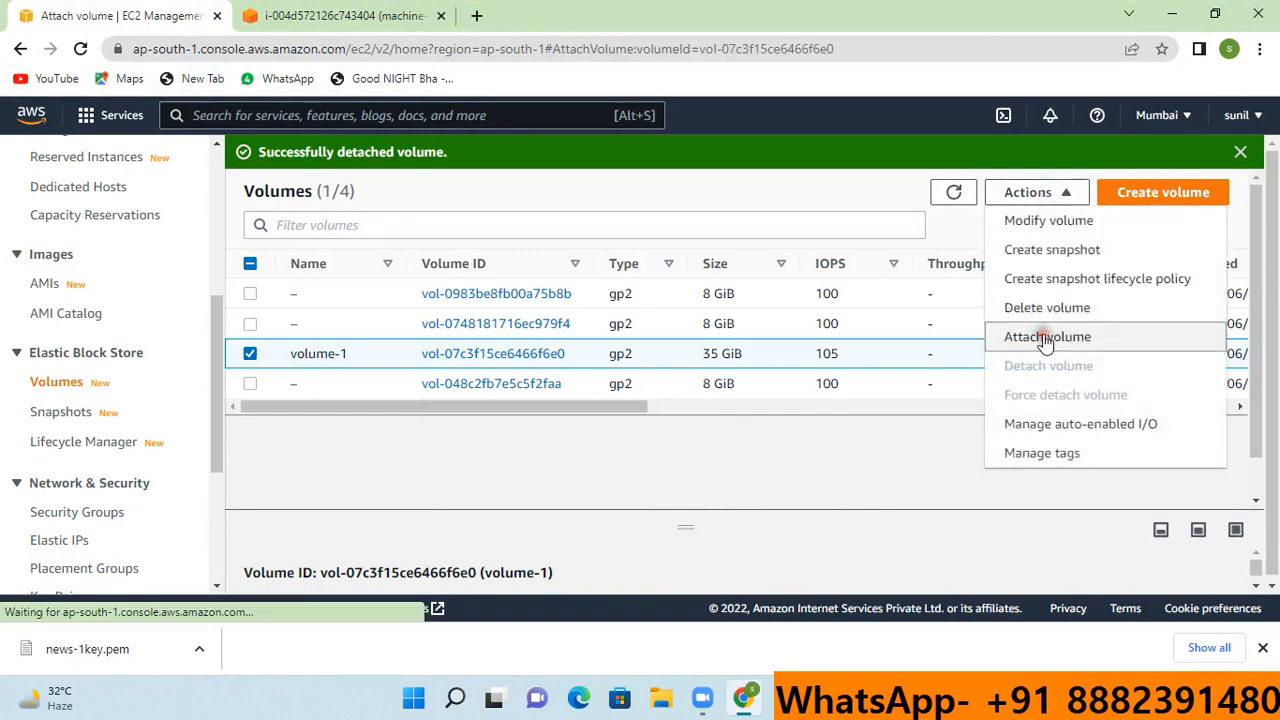
pyautogui.scroll(-3, 600, 400)
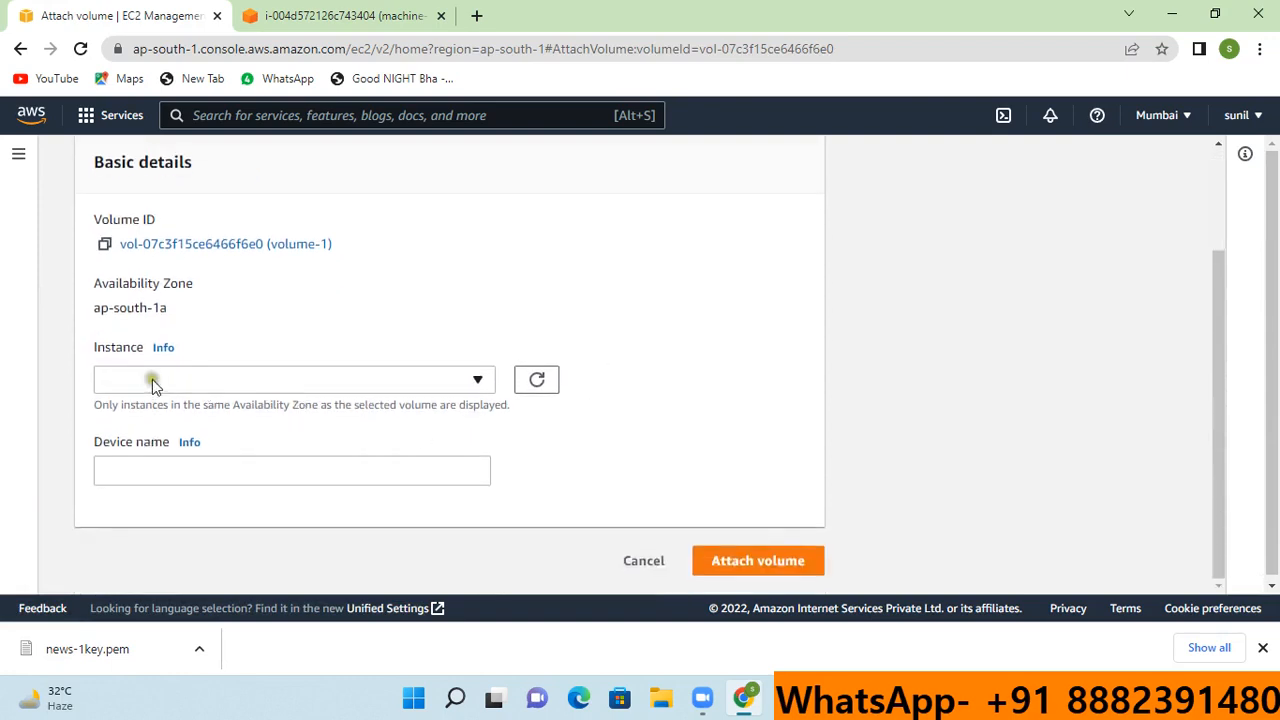
pyautogui.click(457, 381)
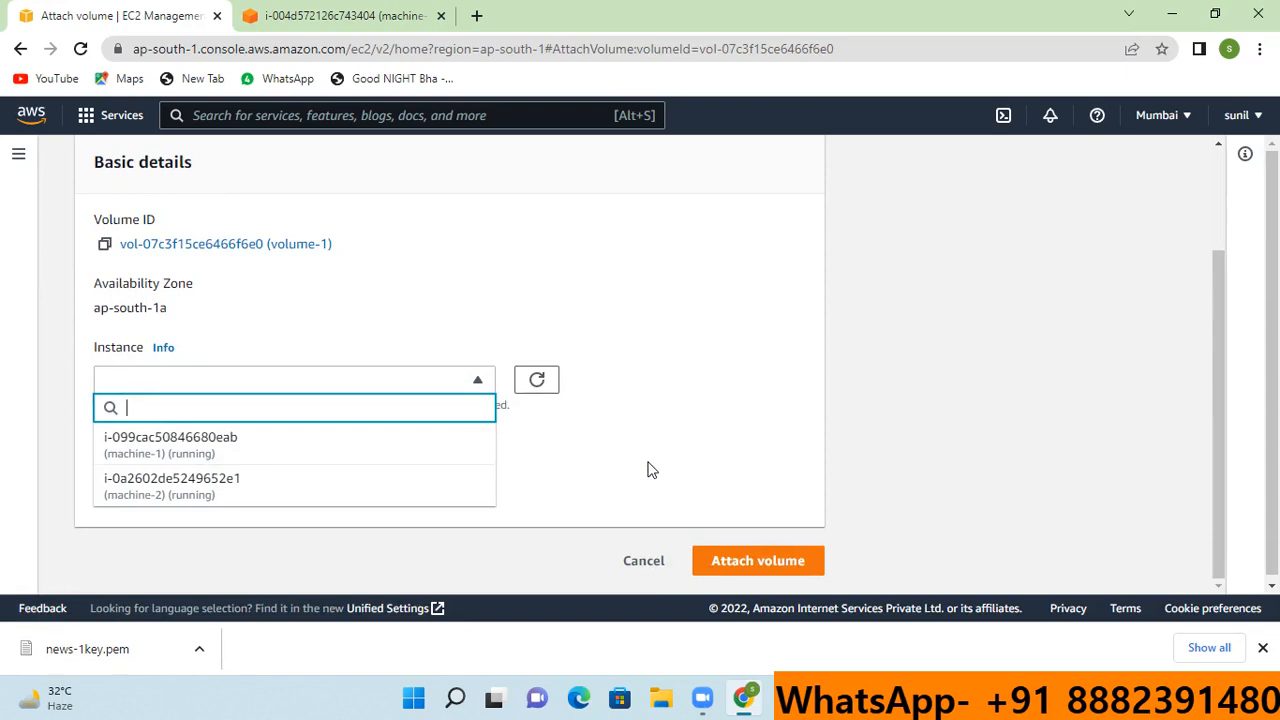
pyautogui.hotkey('alt', 'Tab')
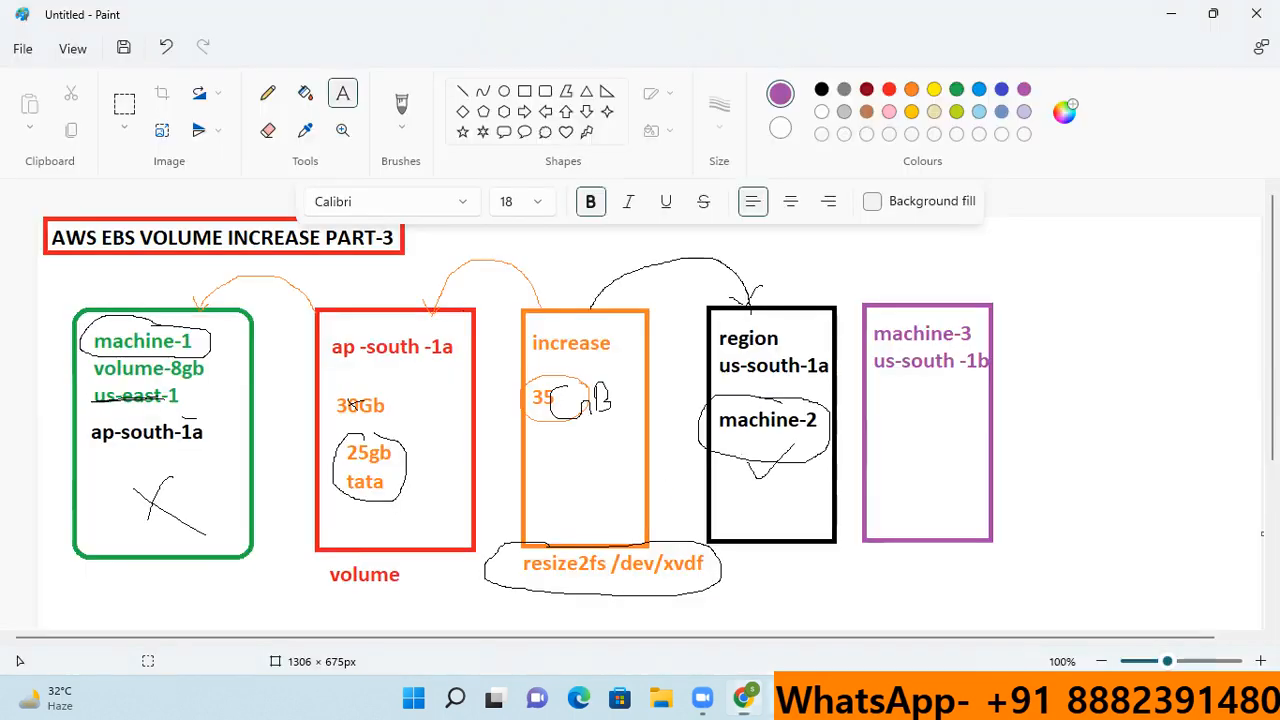
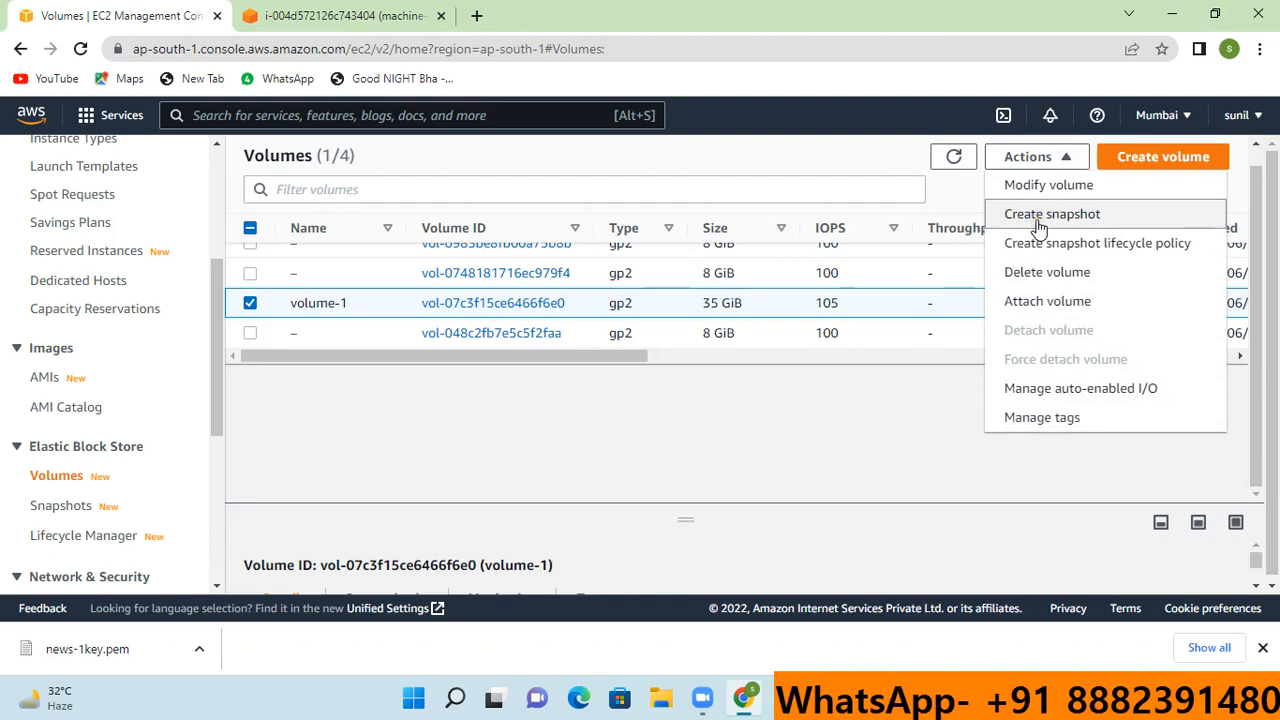
# - Start a snapshot of volume-1 and give it the description snap-volume
pyautogui.click(1040, 228)
pyautogui.scroll(-2, 594, 350)
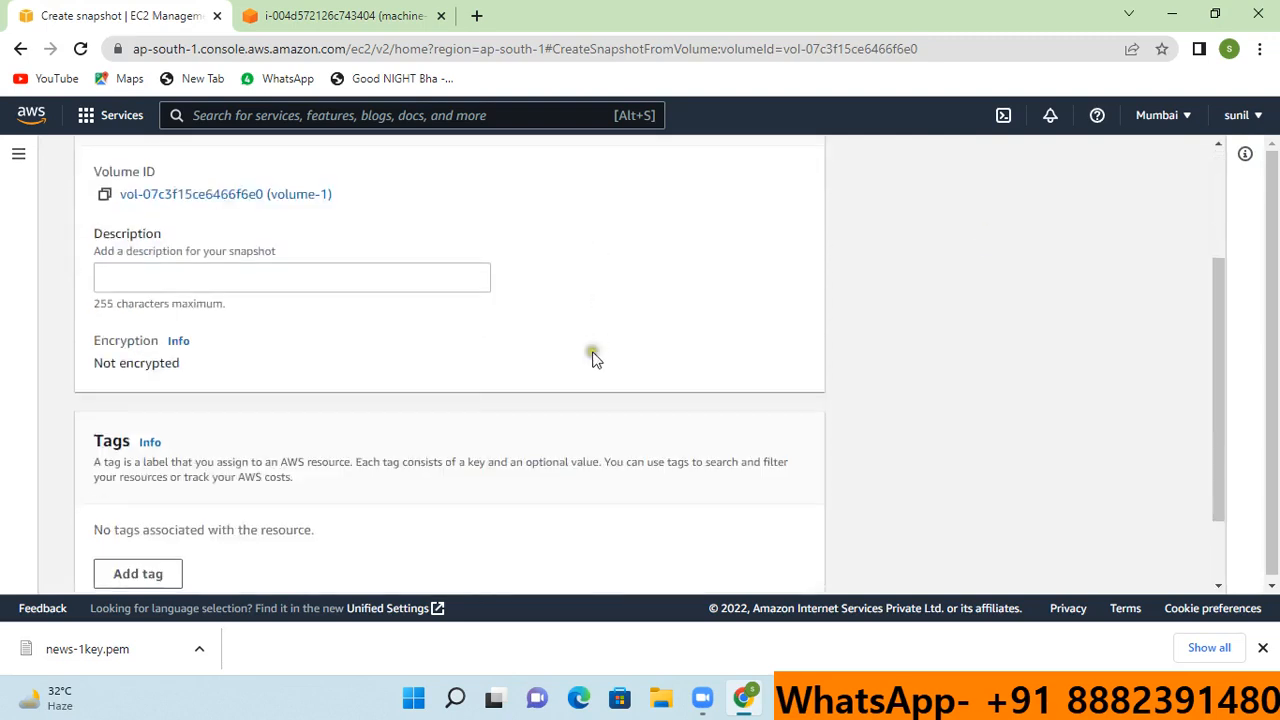
pyautogui.click(201, 281)
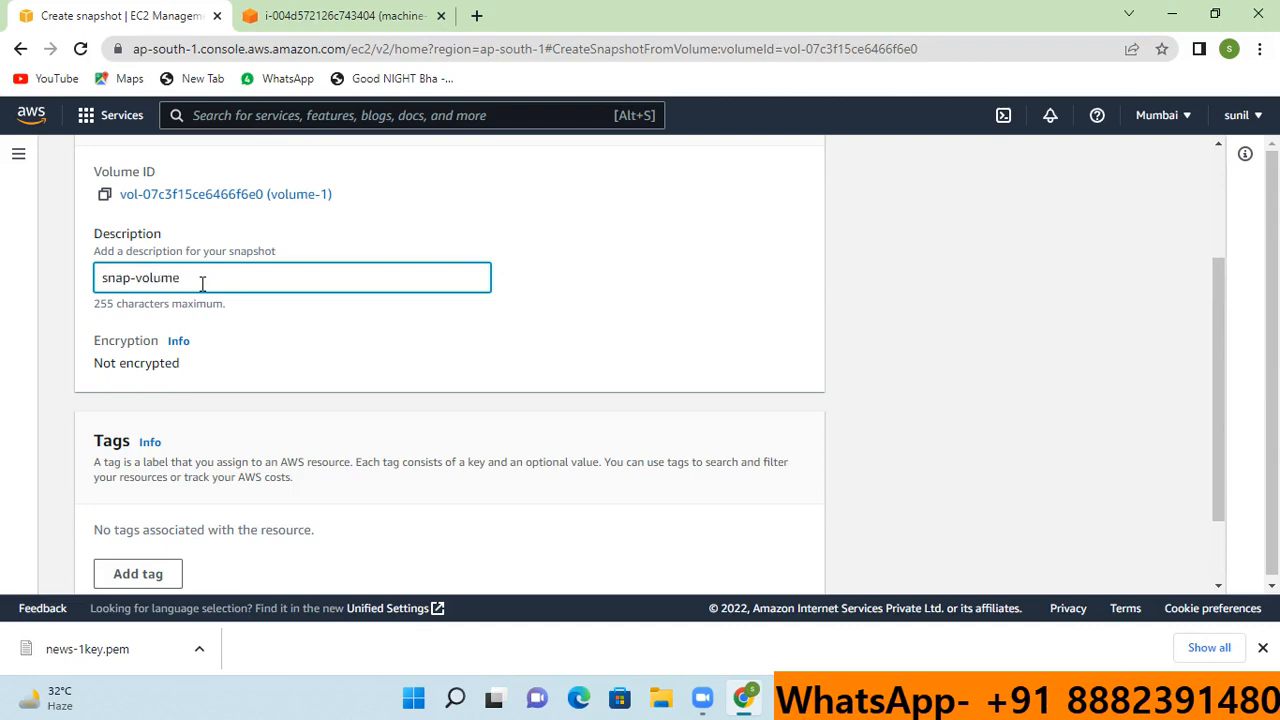
pyautogui.scroll(-1, 594, 437)
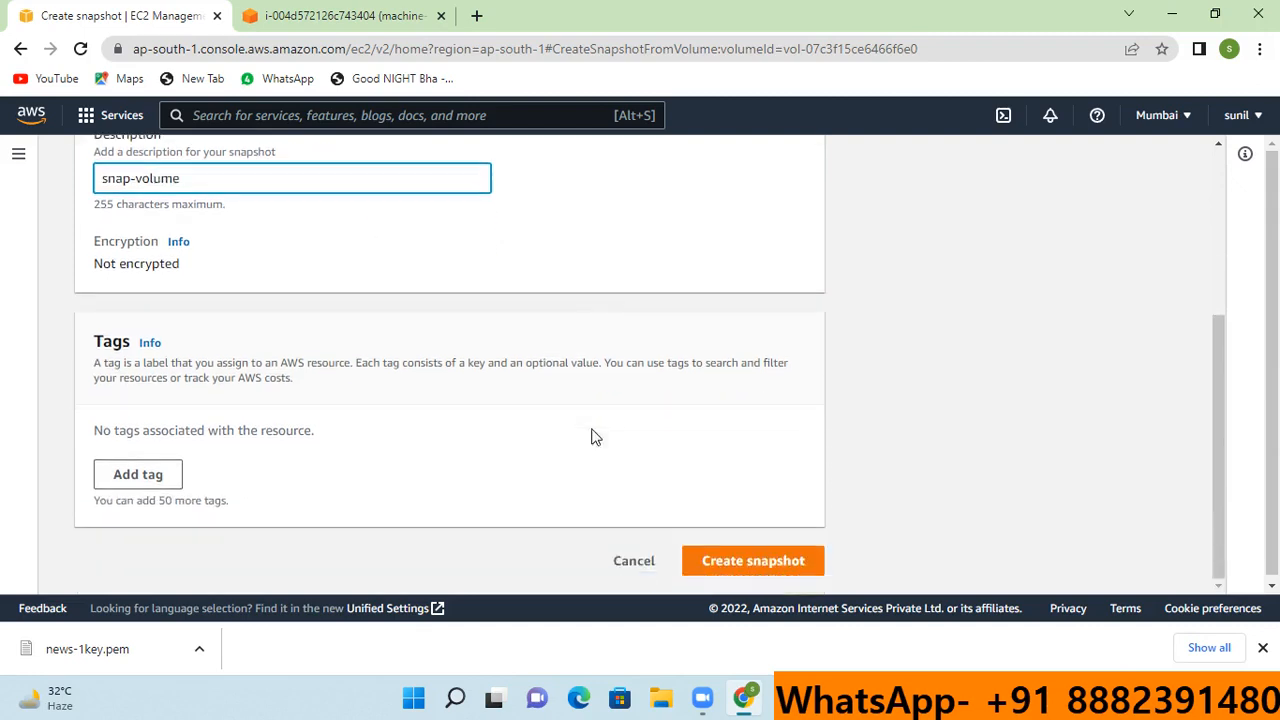
# - Add a tag with key Name and value snap-volume, and create the snapshot
pyautogui.click(160, 475)
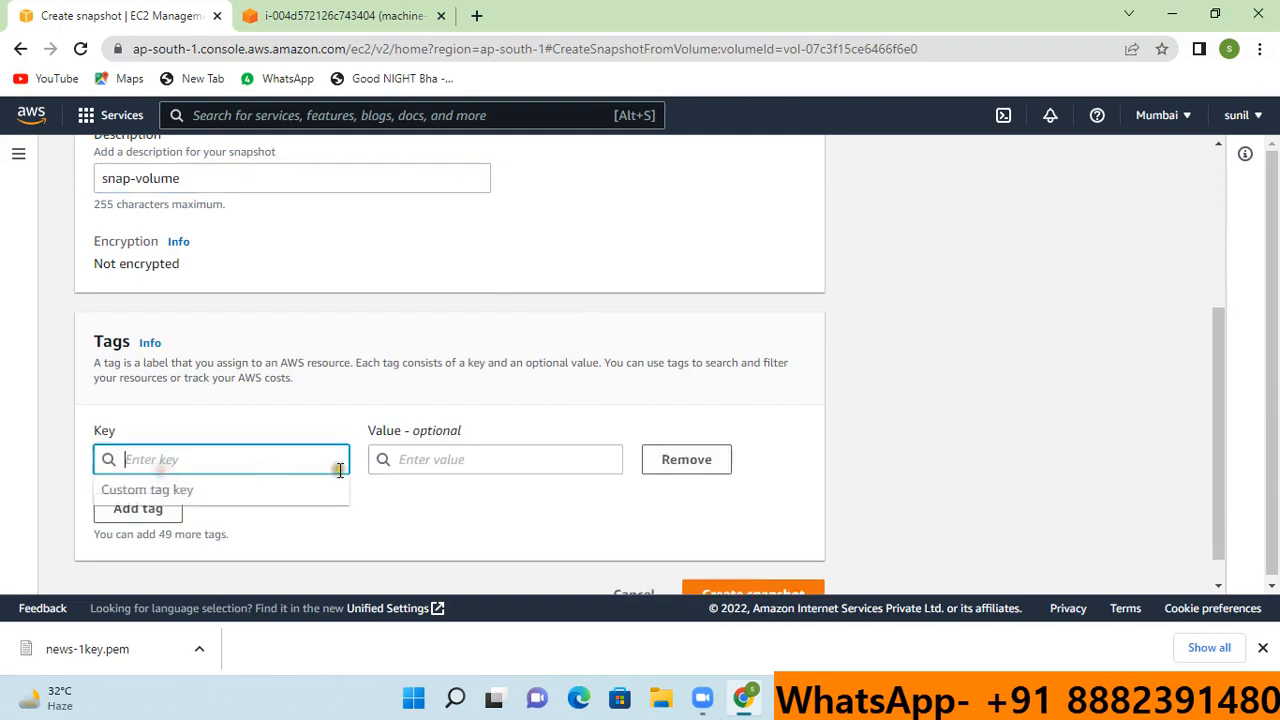
pyautogui.write('Name')
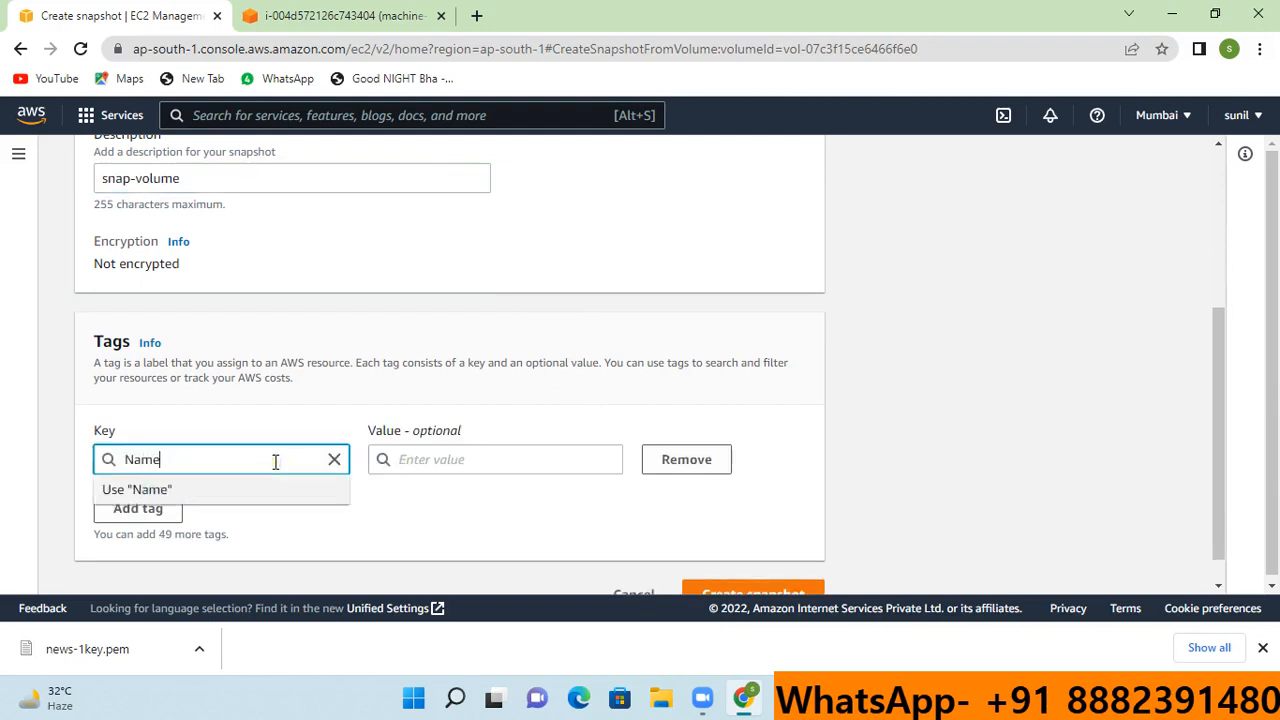
pyautogui.click(442, 458)
pyautogui.write('snap-vol')
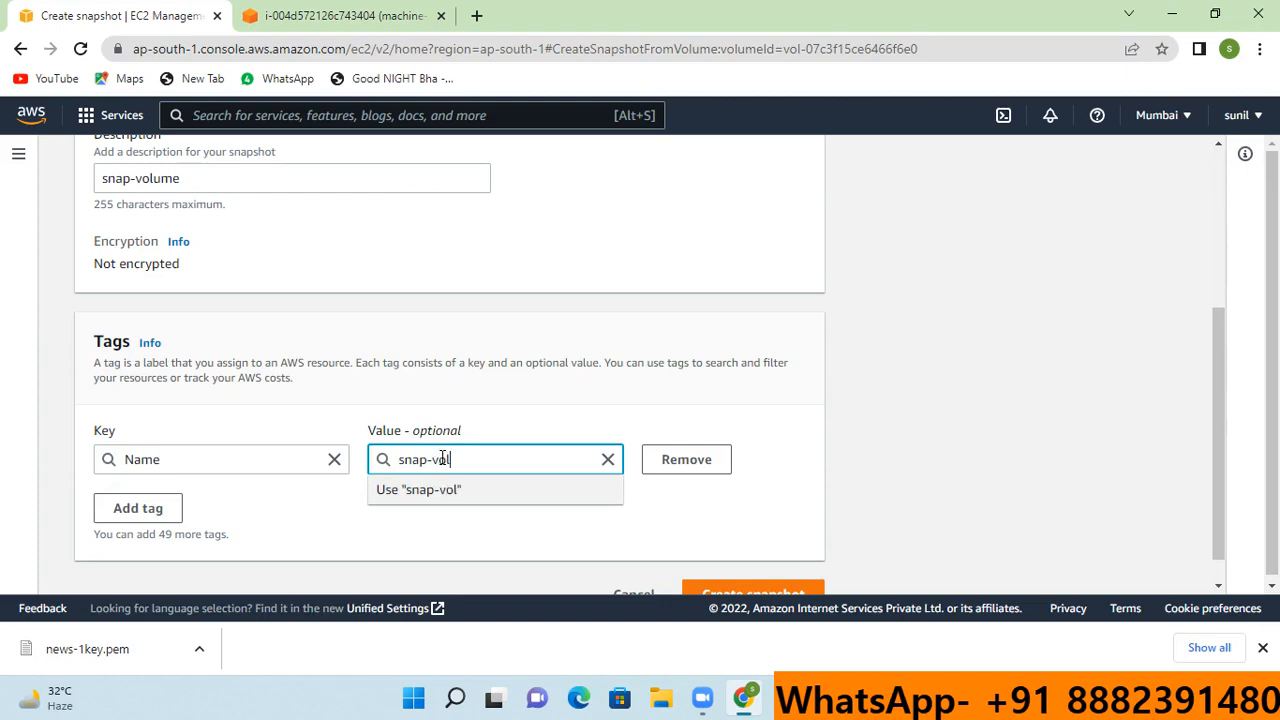
pyautogui.write('ume')
pyautogui.click(492, 514)
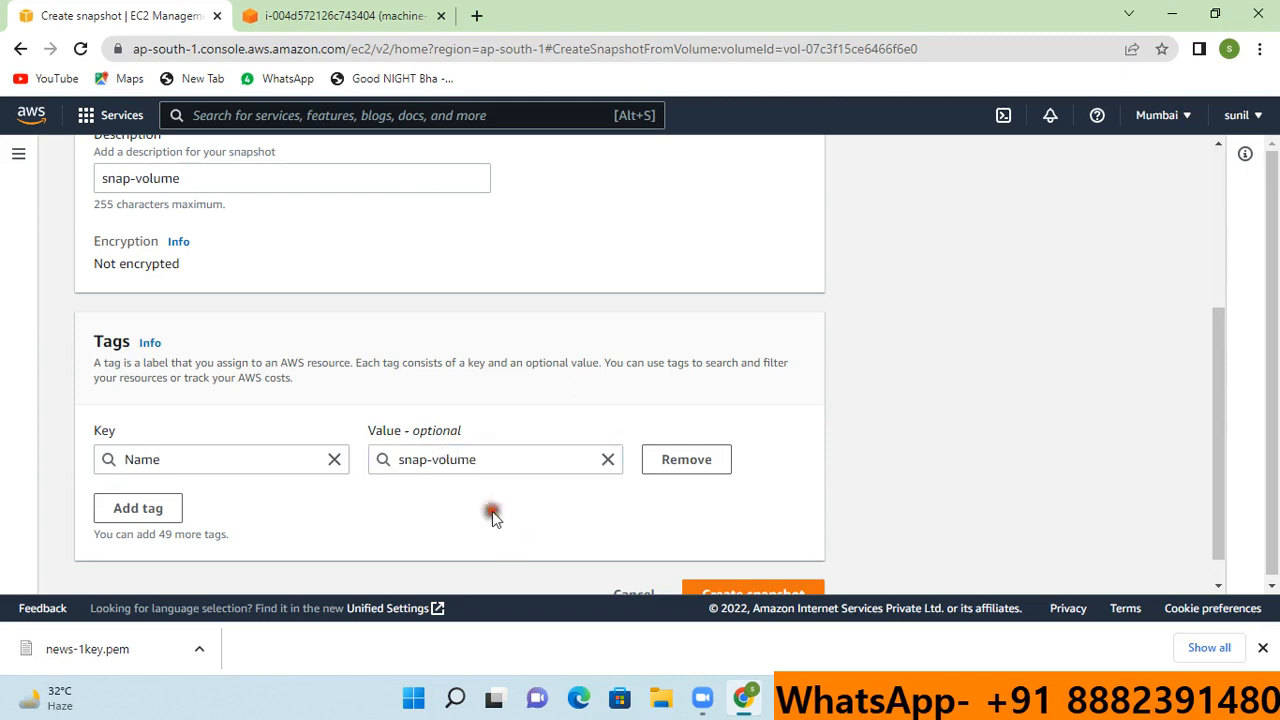
pyautogui.scroll(-1, 617, 490)
pyautogui.click(728, 561)
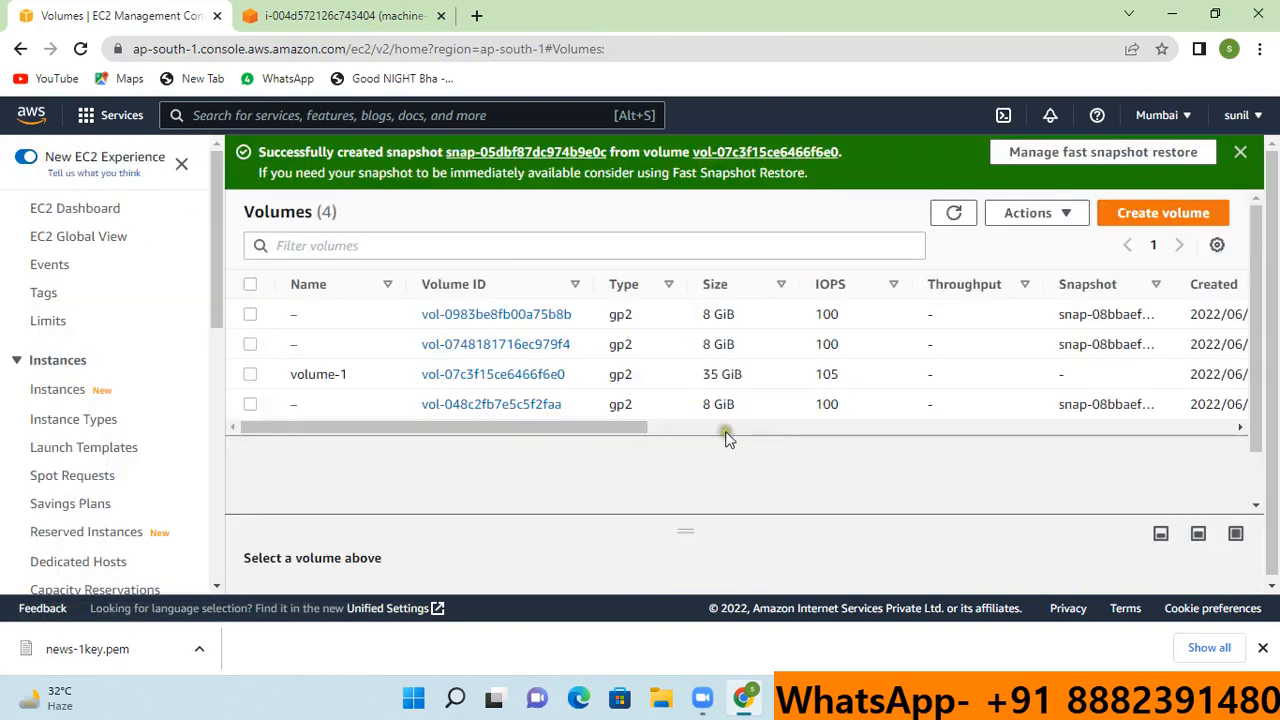
# - Open the EC2 snapshots list to check the snapshot's status
pyautogui.moveTo(221, 249); pyautogui.dragTo(192, 376)
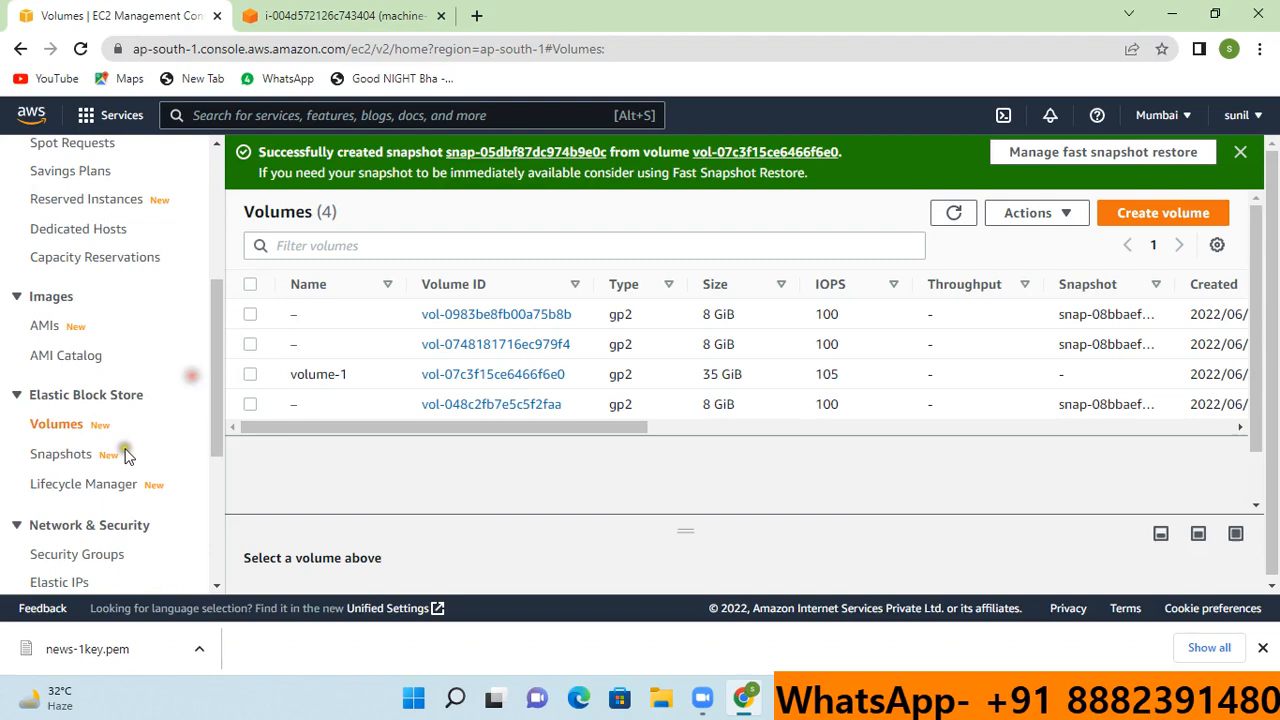
pyautogui.click(68, 454)
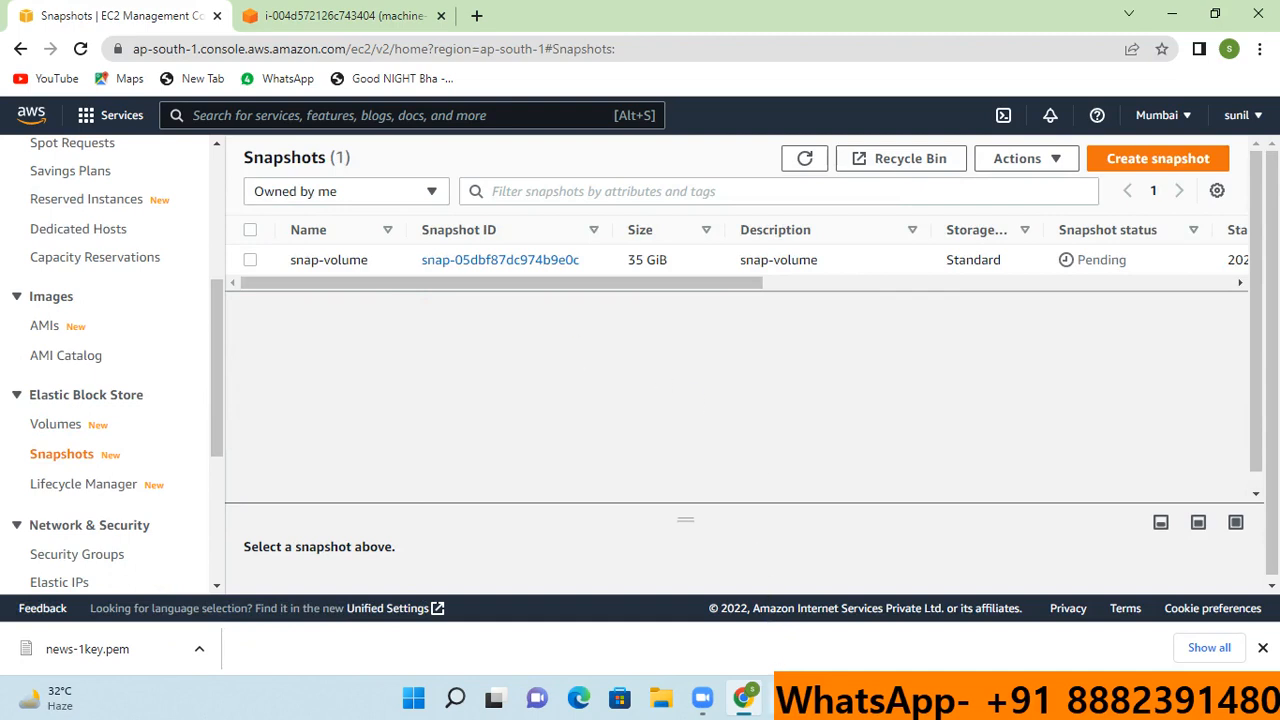
# - Switch to Paint and draw purple rectangles around machine-3's "us-south -1b" text and in the empty area below the snapshot box
pyautogui.click(826, 698)
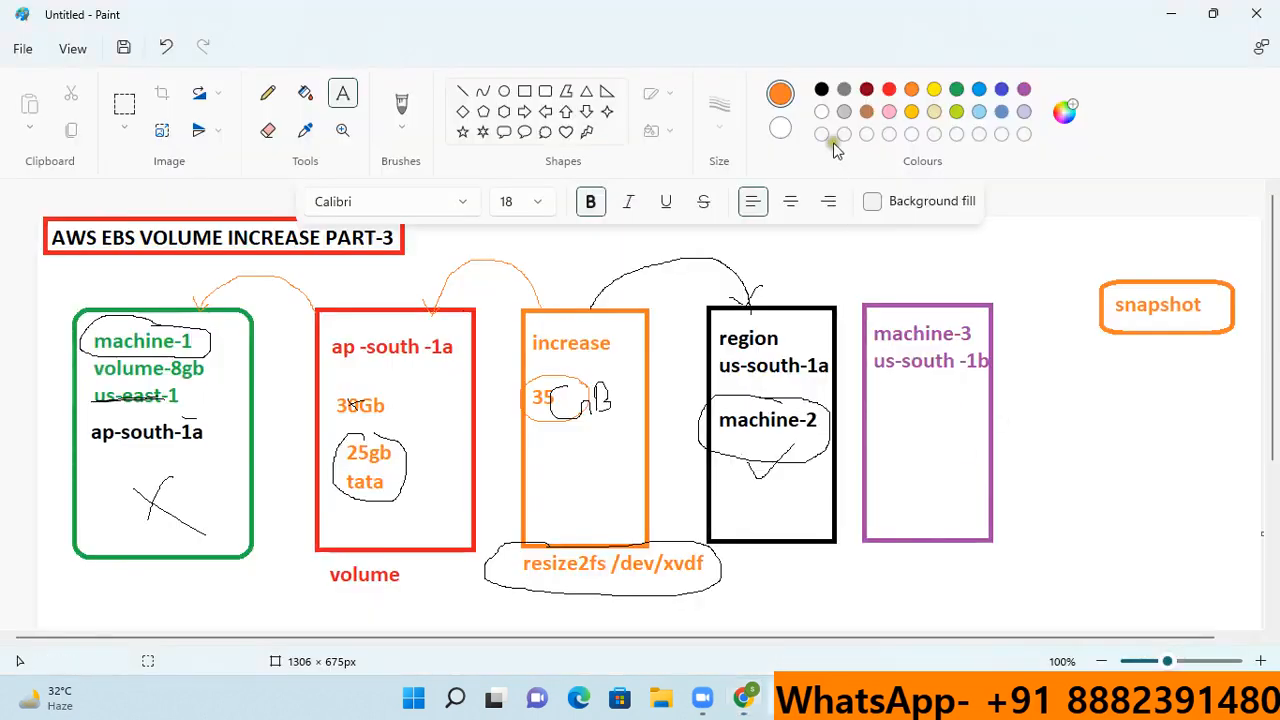
pyautogui.click(1024, 89)
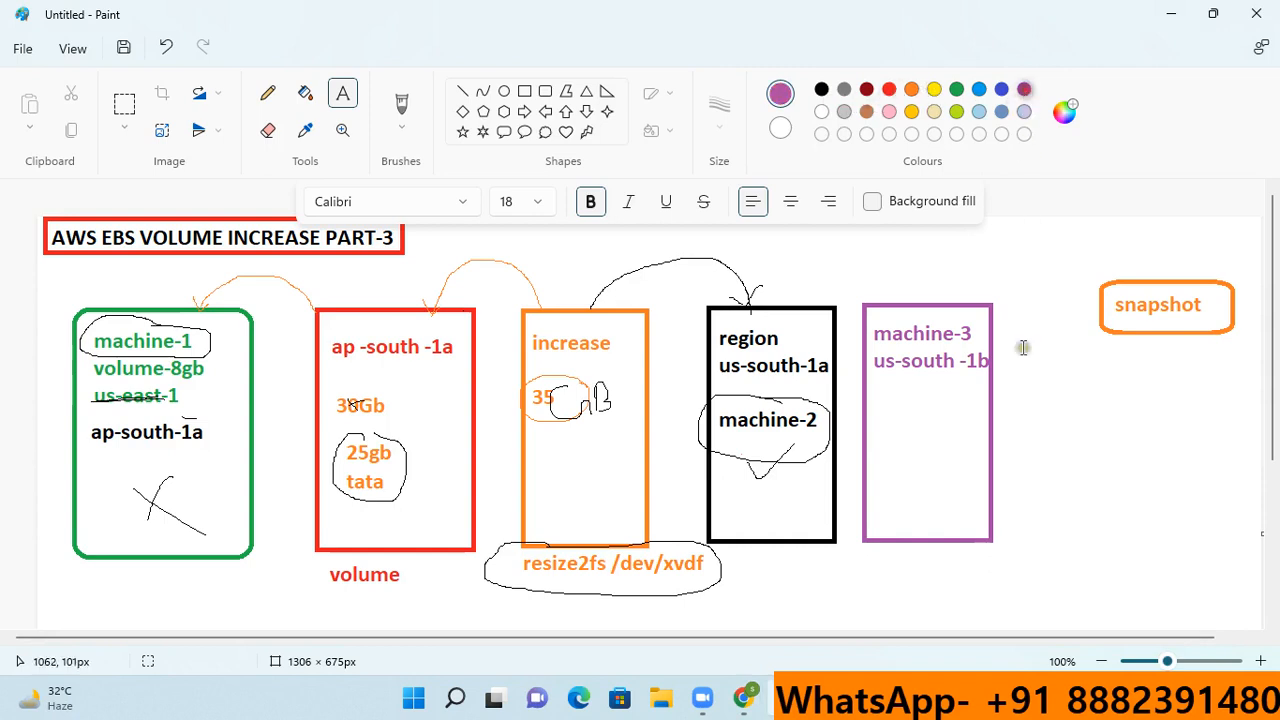
pyautogui.click(524, 91)
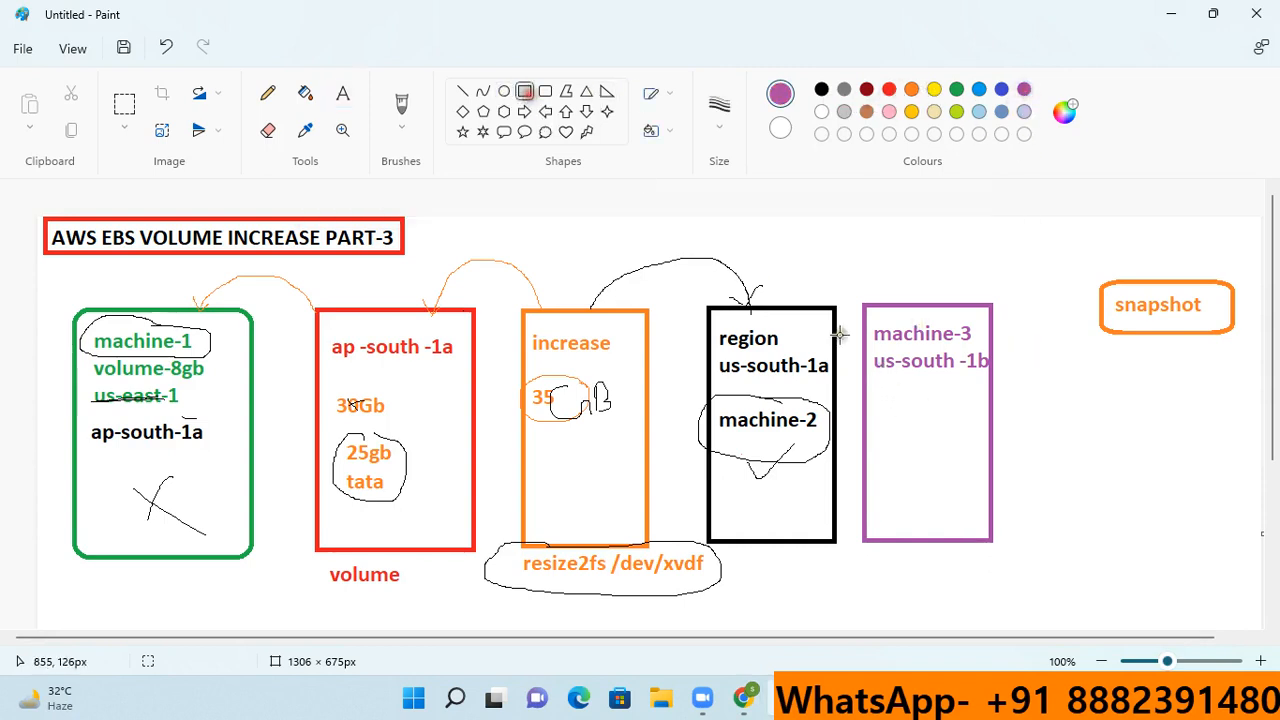
pyautogui.moveTo(870, 348); pyautogui.dragTo(993, 378)
pyautogui.moveTo(1043, 492); pyautogui.dragTo(1214, 565)
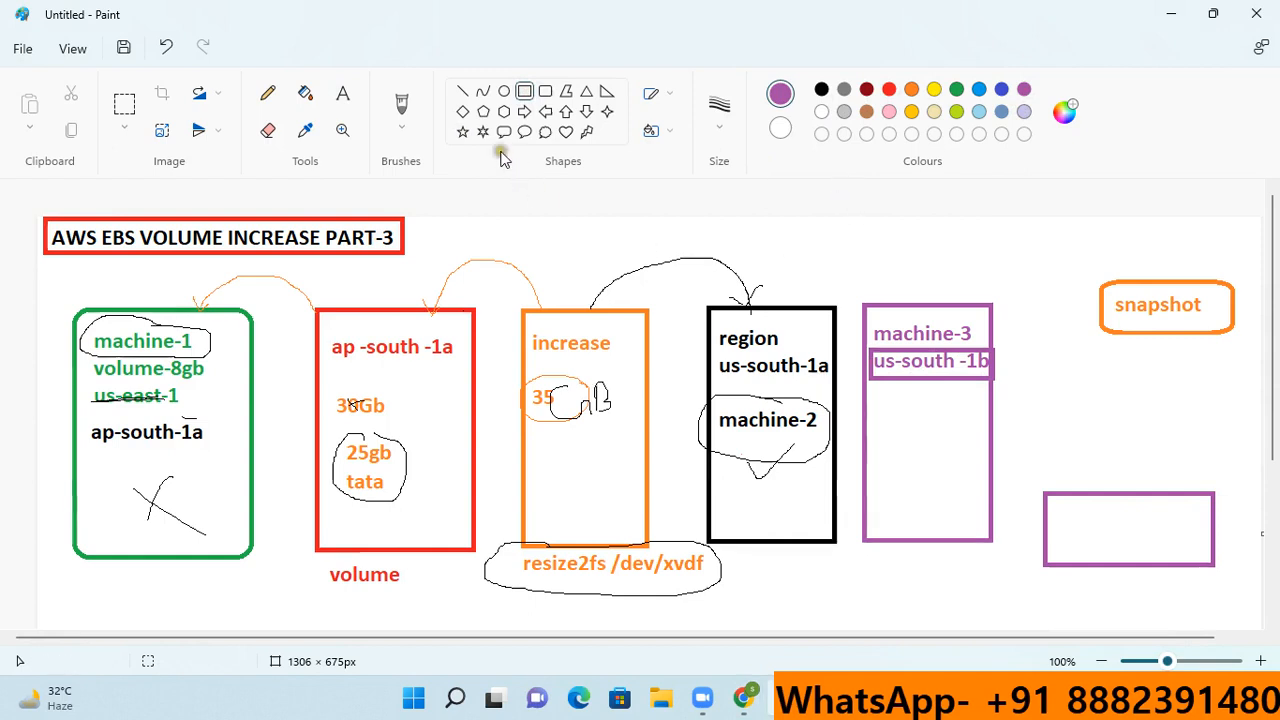
# - Label the new purple rectangle below the snapshot box with the text "volume-snap"
pyautogui.click(342, 93)
pyautogui.click(1058, 504)
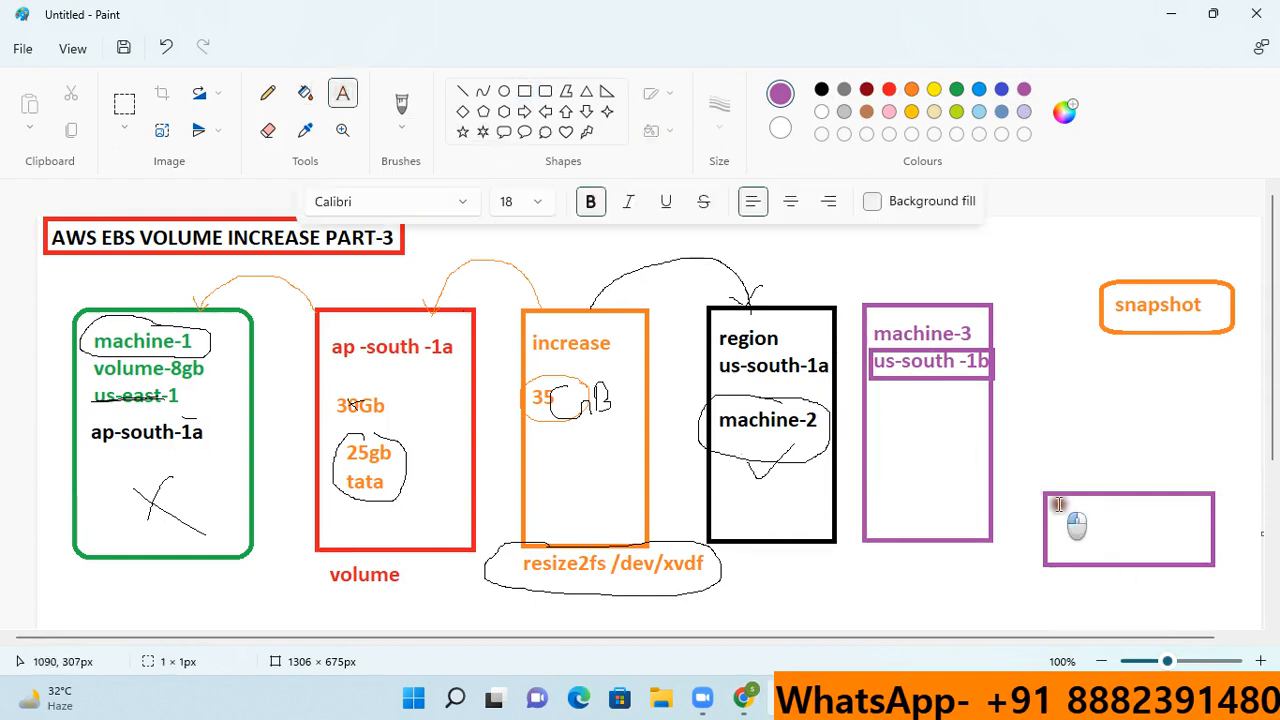
pyautogui.moveTo(1058, 504); pyautogui.dragTo(1206, 546)
pyautogui.write('vol,')
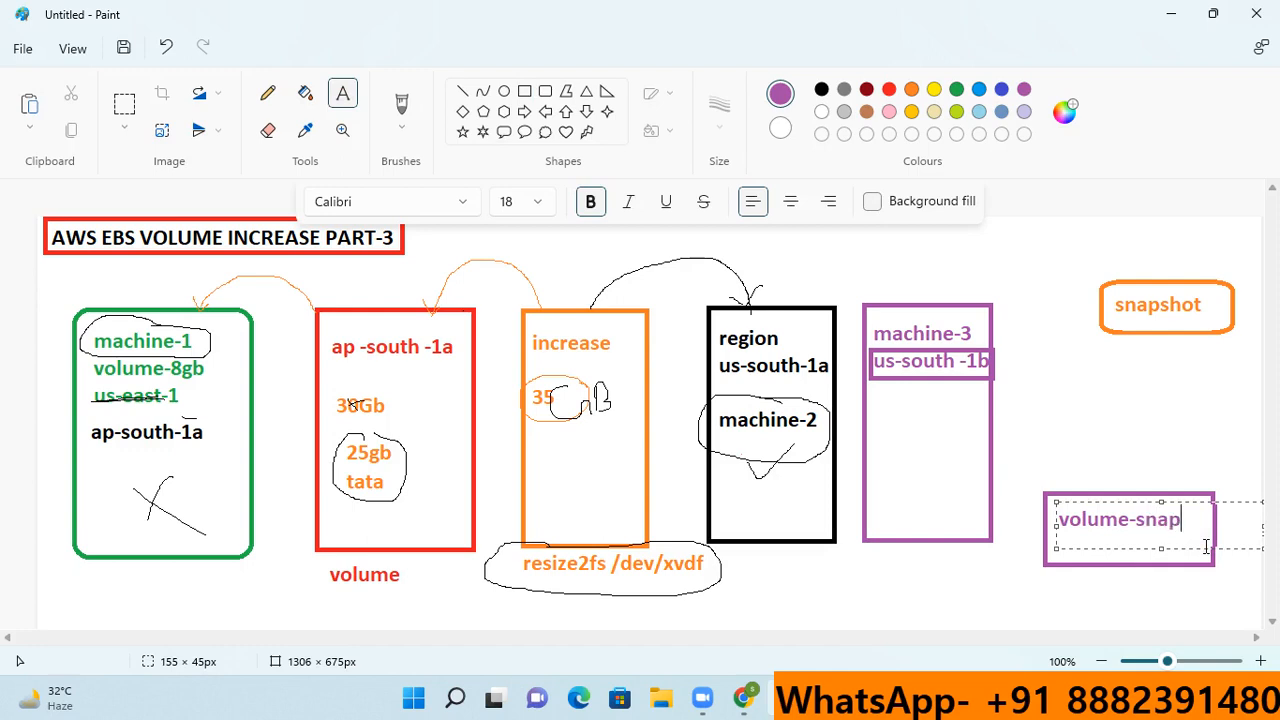
pyautogui.click(965, 612)
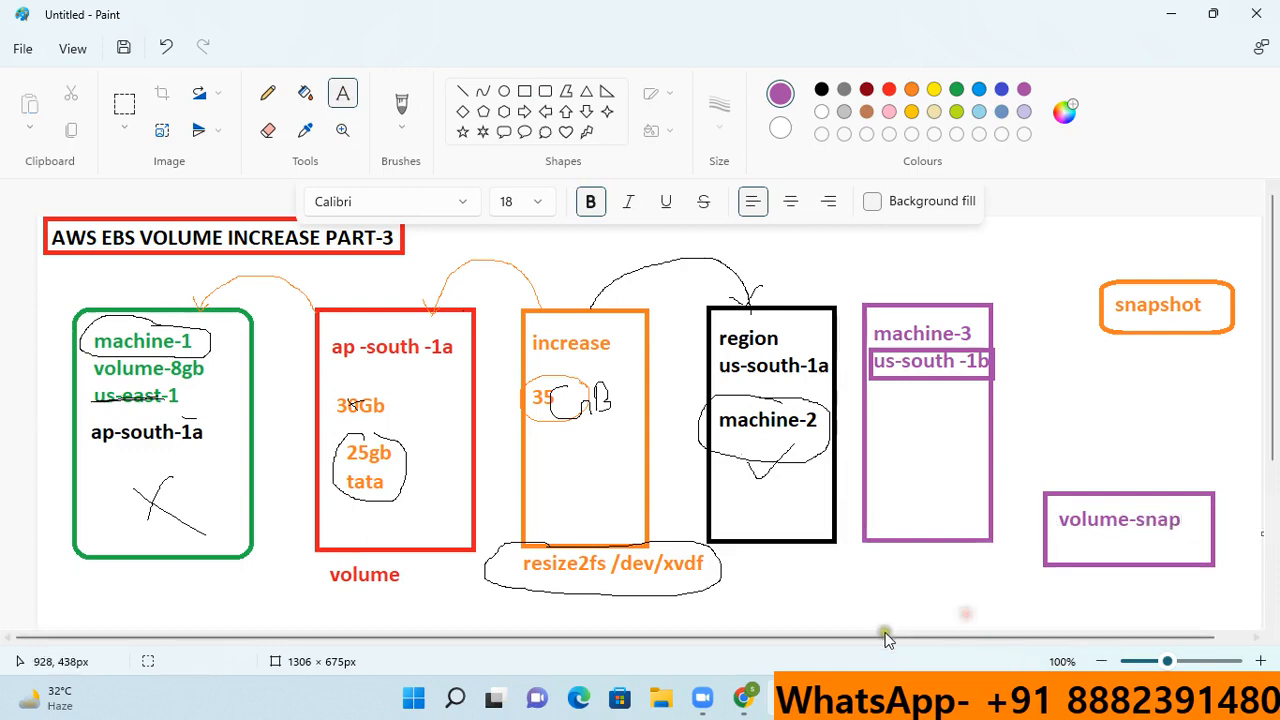
# - Return to the snapshots list in the browser, select snap-volume and check which actions are available for it
pyautogui.click(744, 712)
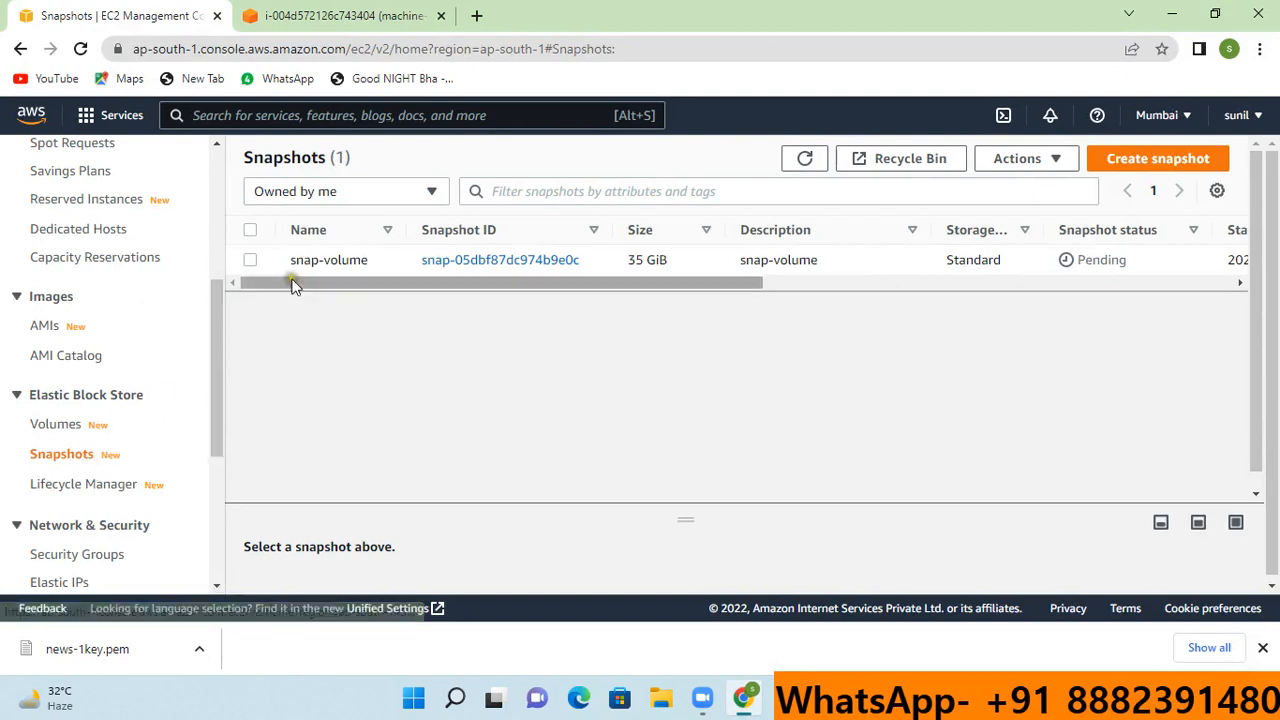
pyautogui.click(251, 260)
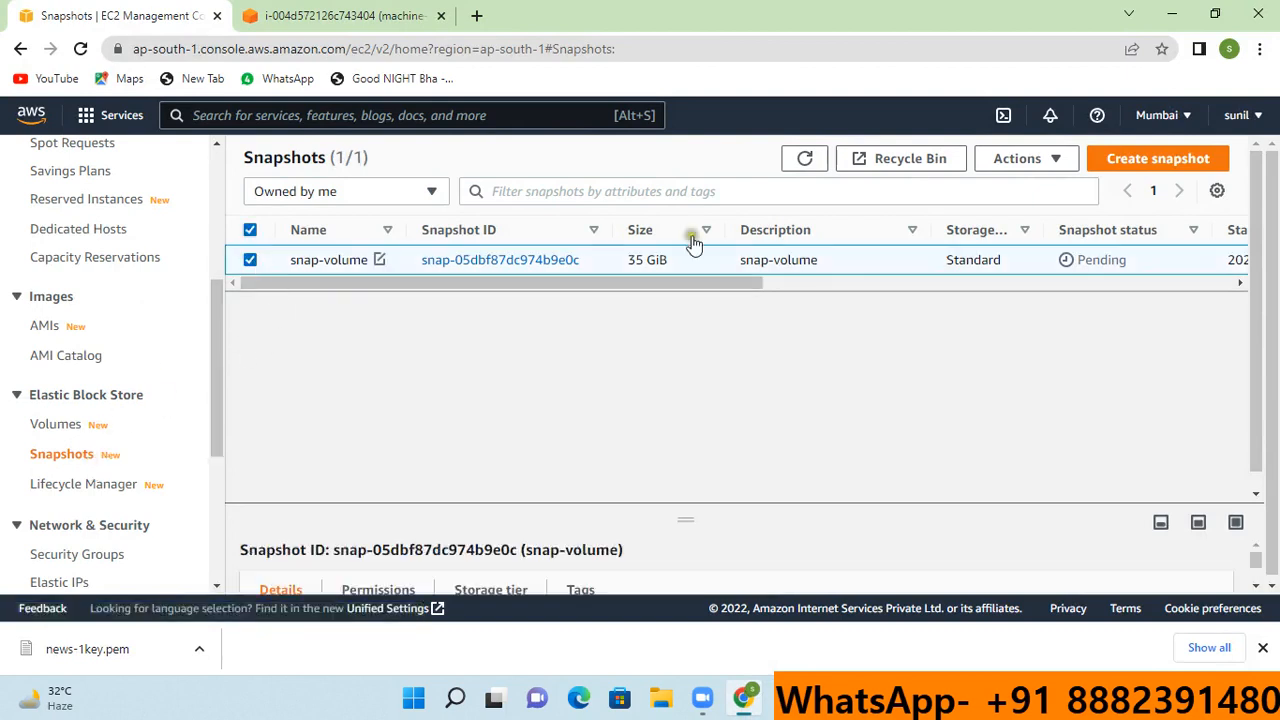
pyautogui.click(1061, 168)
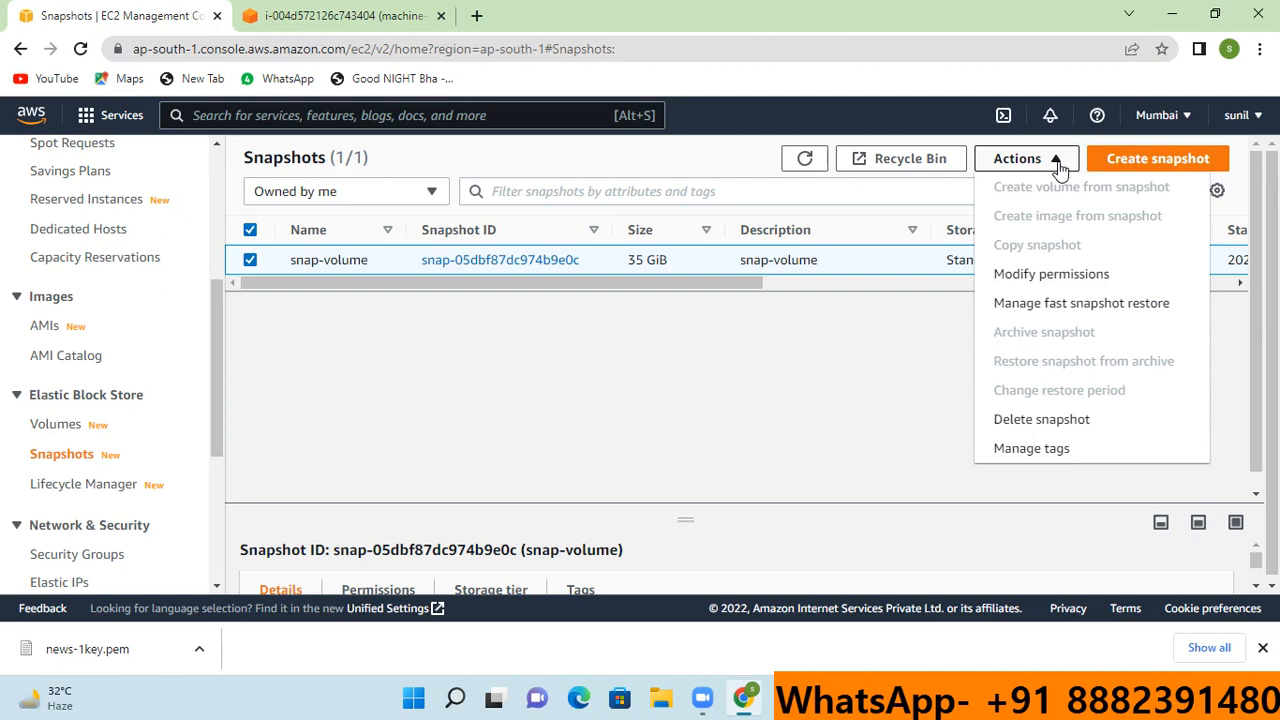
pyautogui.click(828, 376)
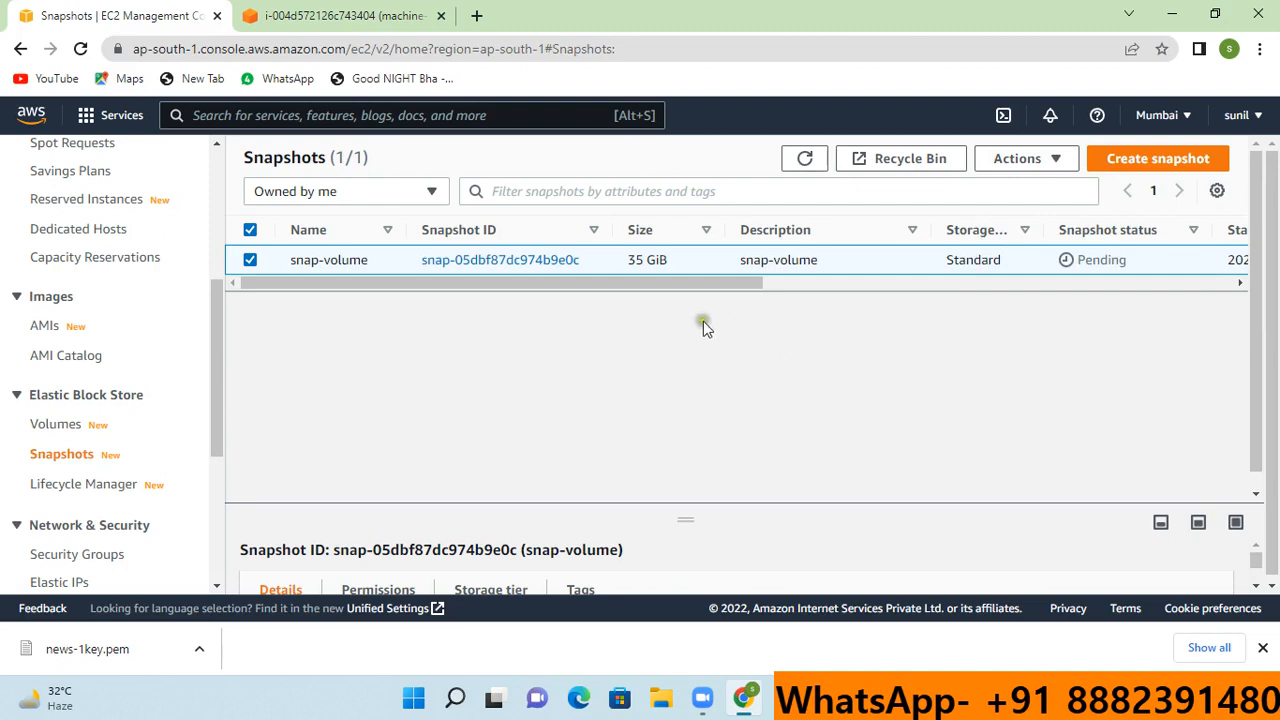
pyautogui.moveTo(686, 293); pyautogui.dragTo(457, 334)
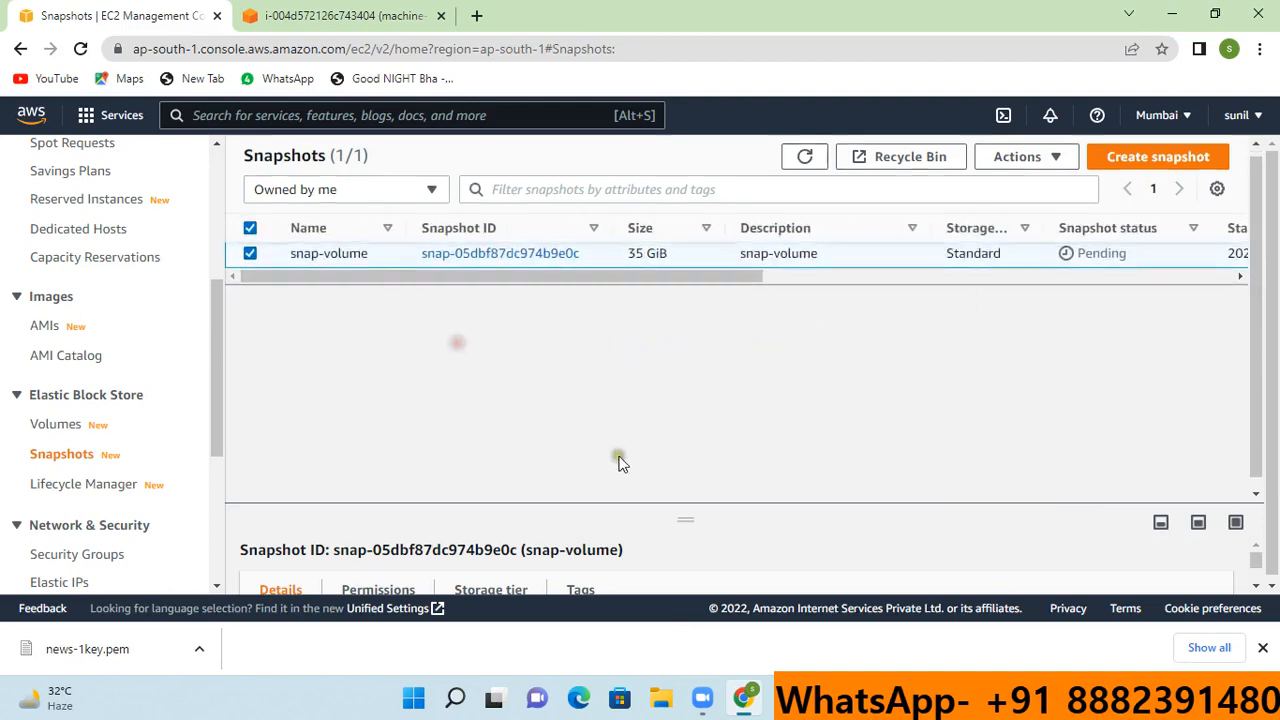
# - Open the details of snap-volume and examine its progress, status, permissions and available actions
pyautogui.click(510, 262)
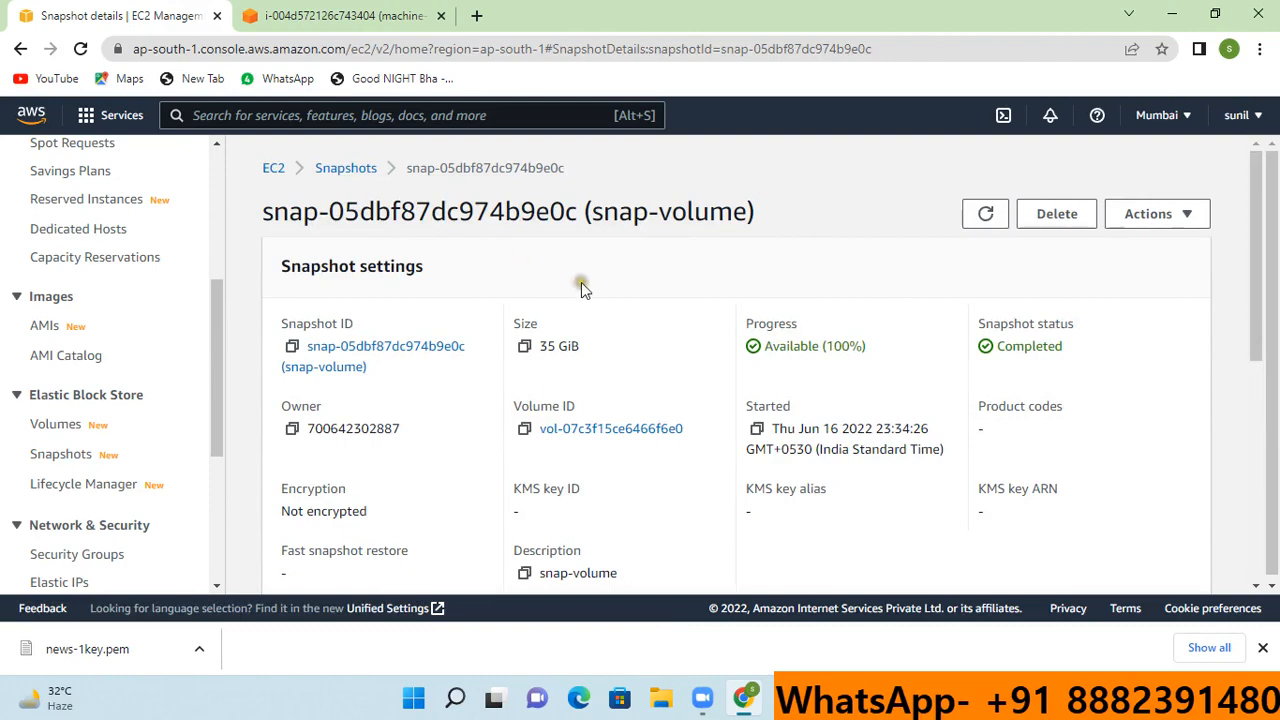
pyautogui.scroll(-2, 566, 380)
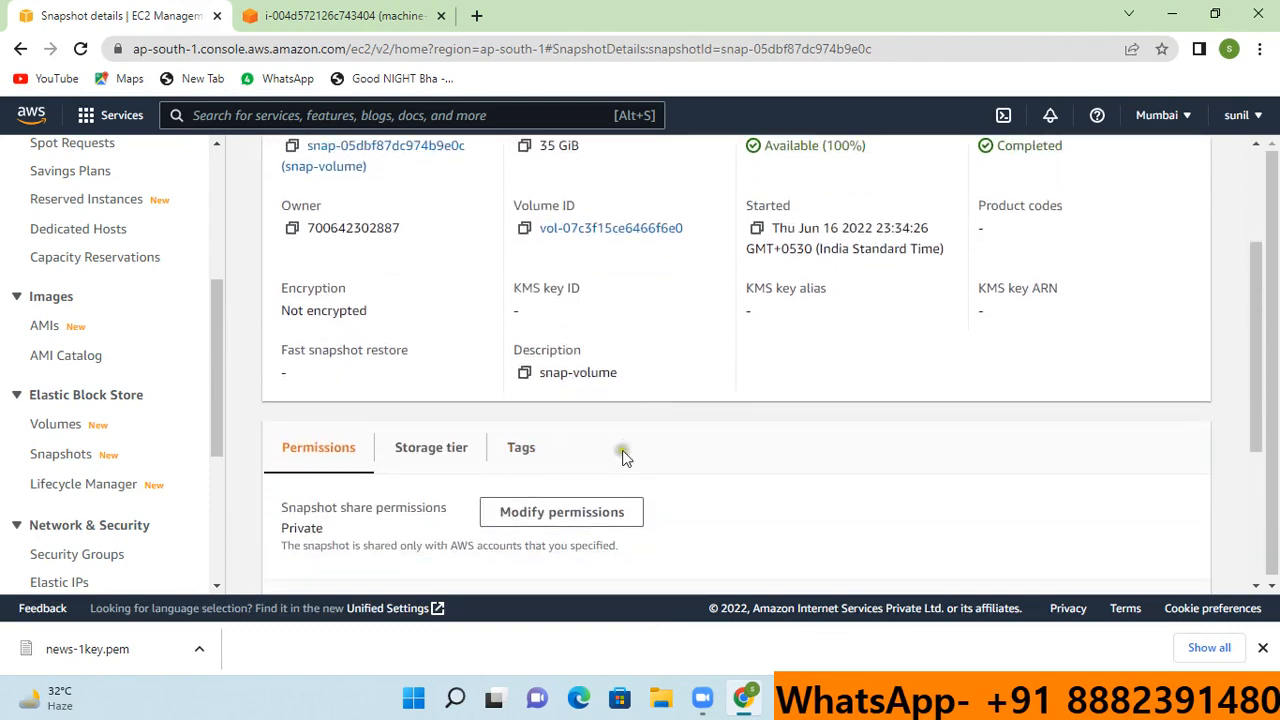
pyautogui.scroll(-3, 622, 457)
pyautogui.scroll(5, 622, 457)
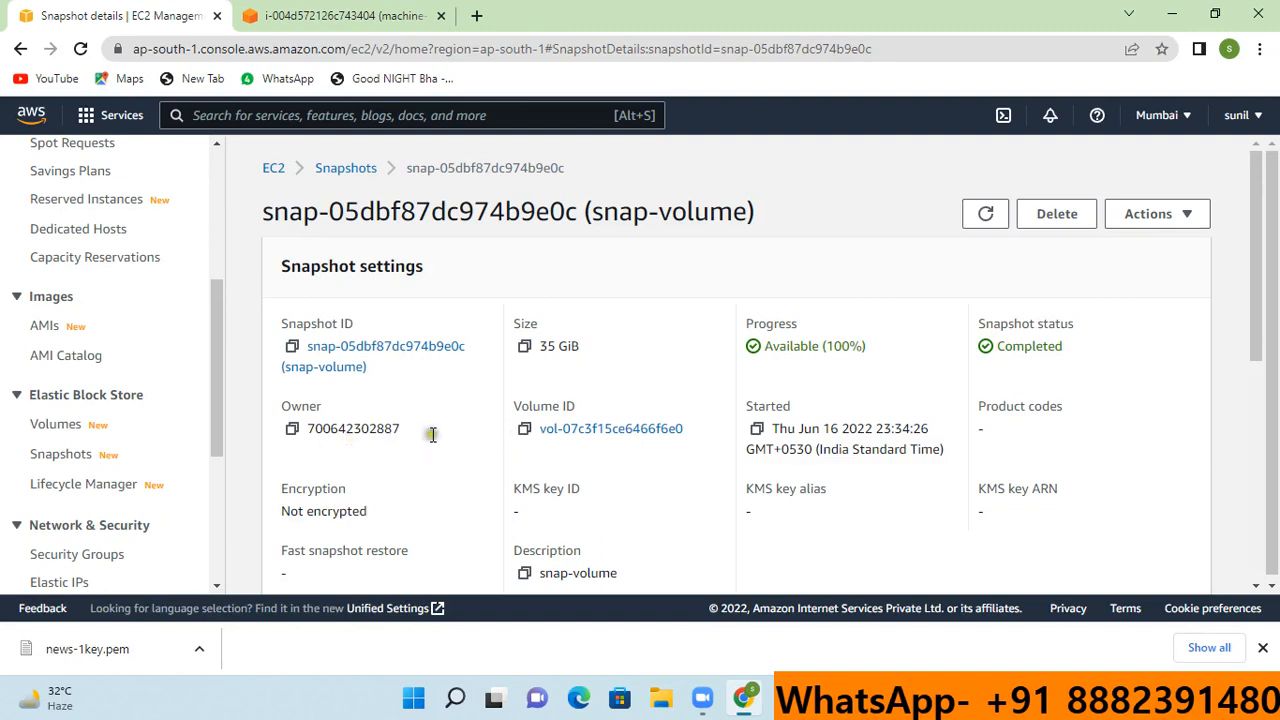
pyautogui.click(1188, 216)
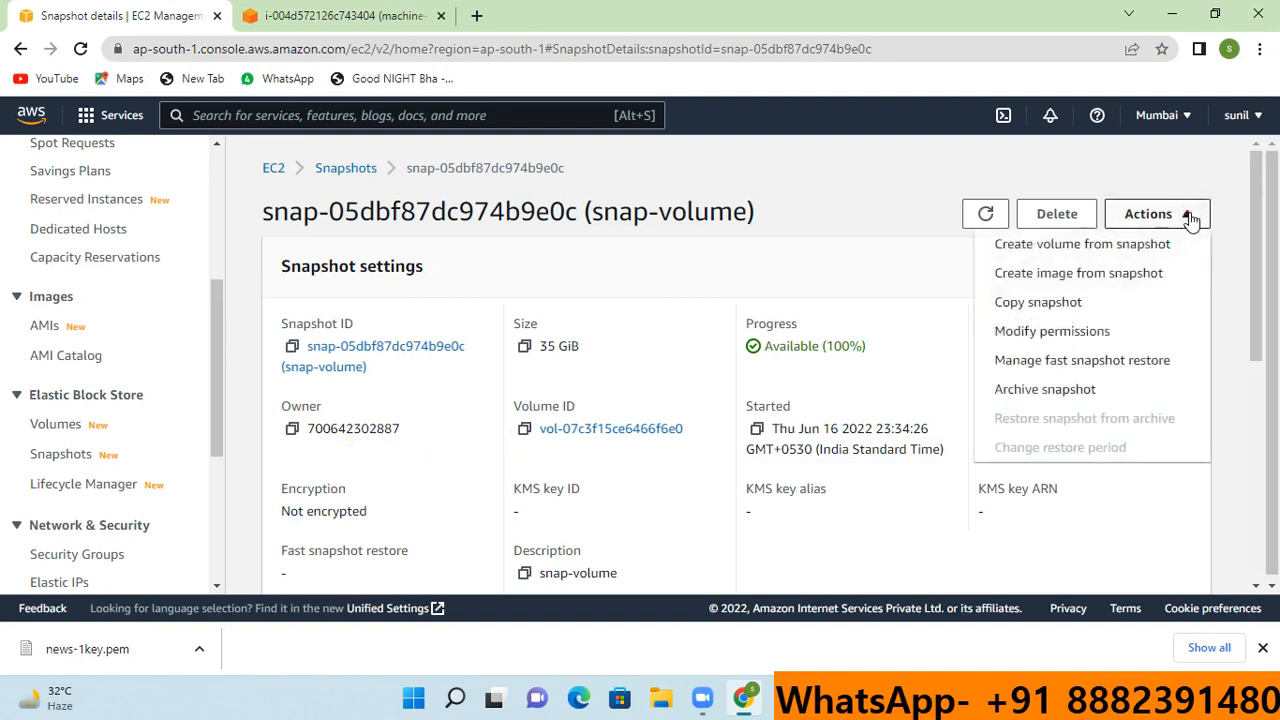
pyautogui.click(830, 264)
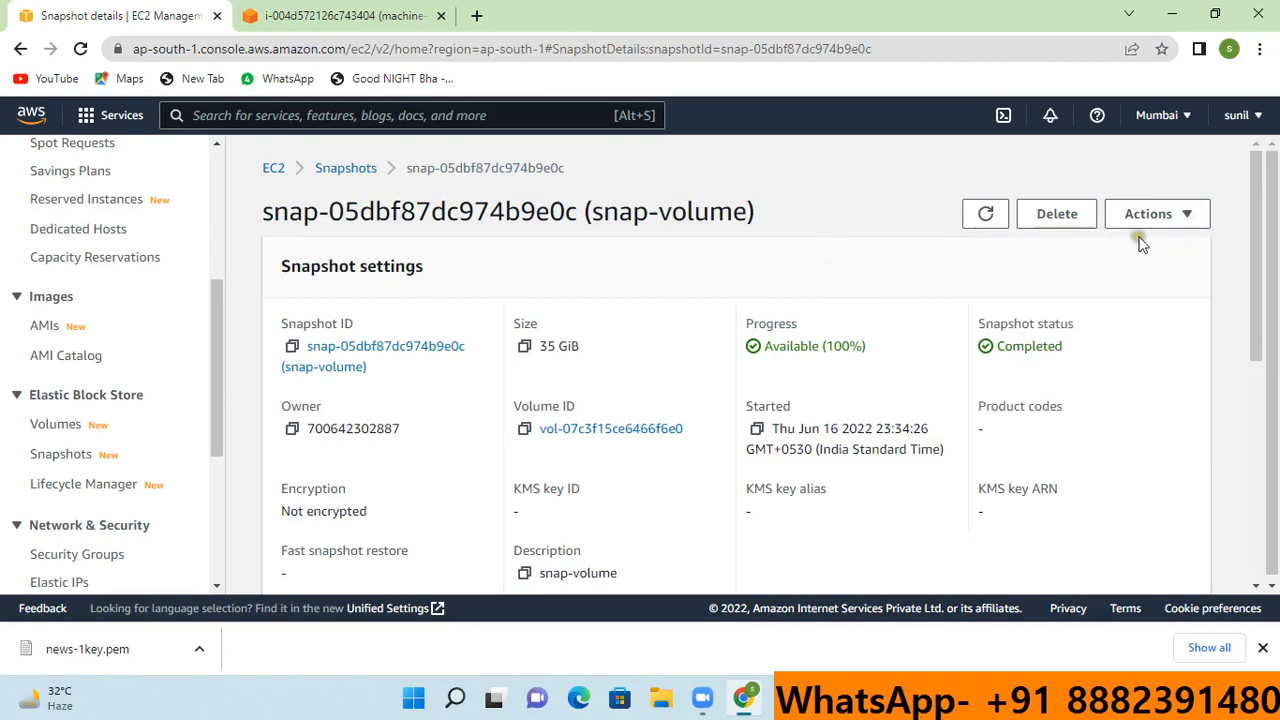
# - Start creating a volume from the snap-volume snapshot and review the volume type, size and availability zone settings
pyautogui.click(1170, 216)
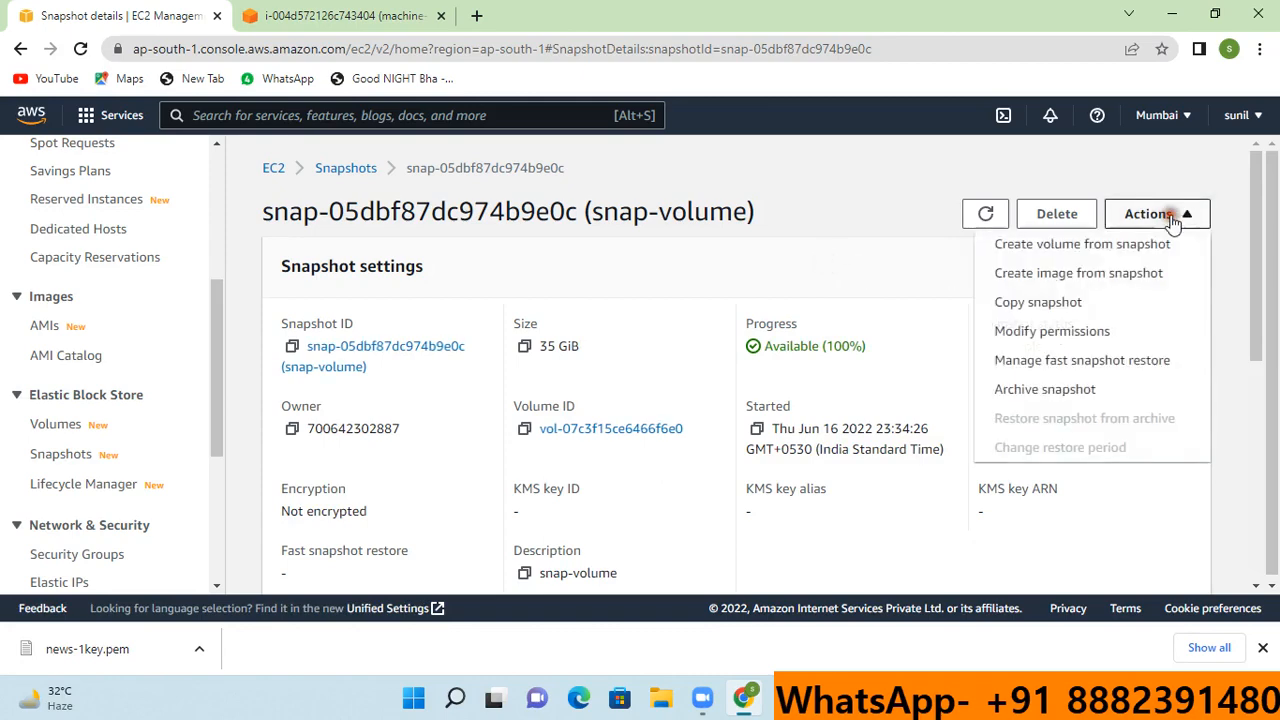
pyautogui.click(1075, 251)
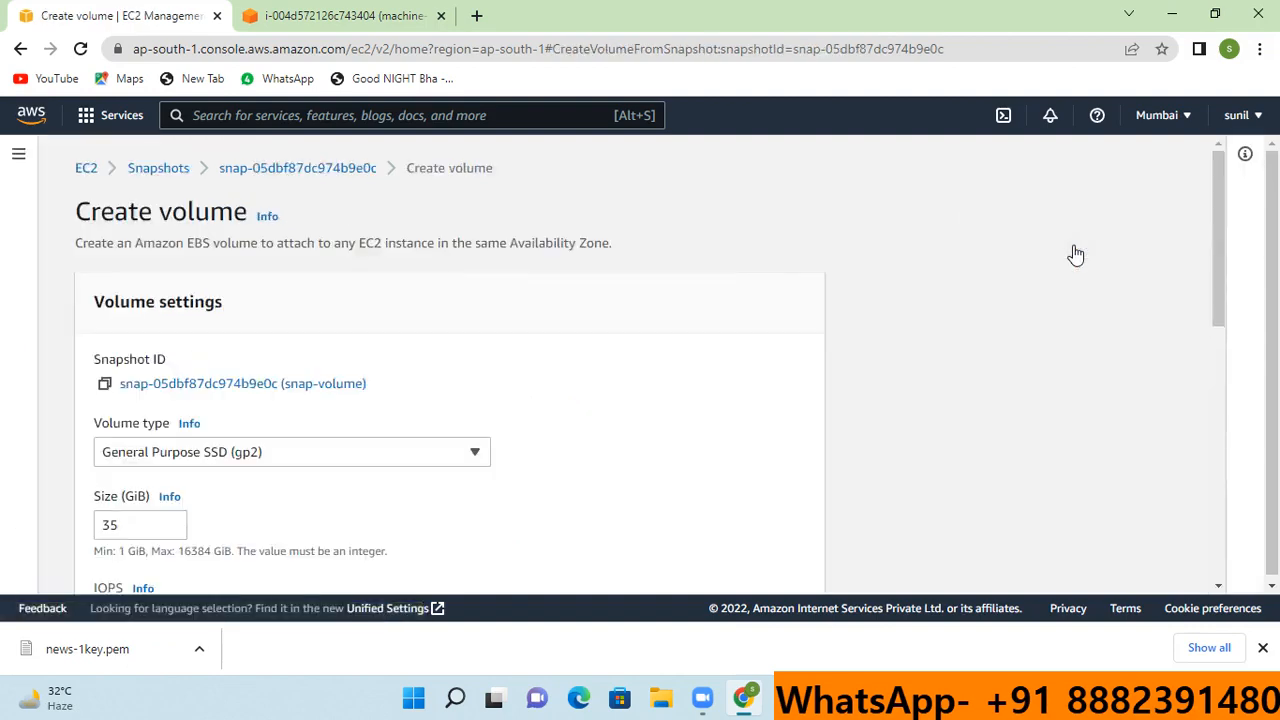
pyautogui.scroll(-4, 680, 343)
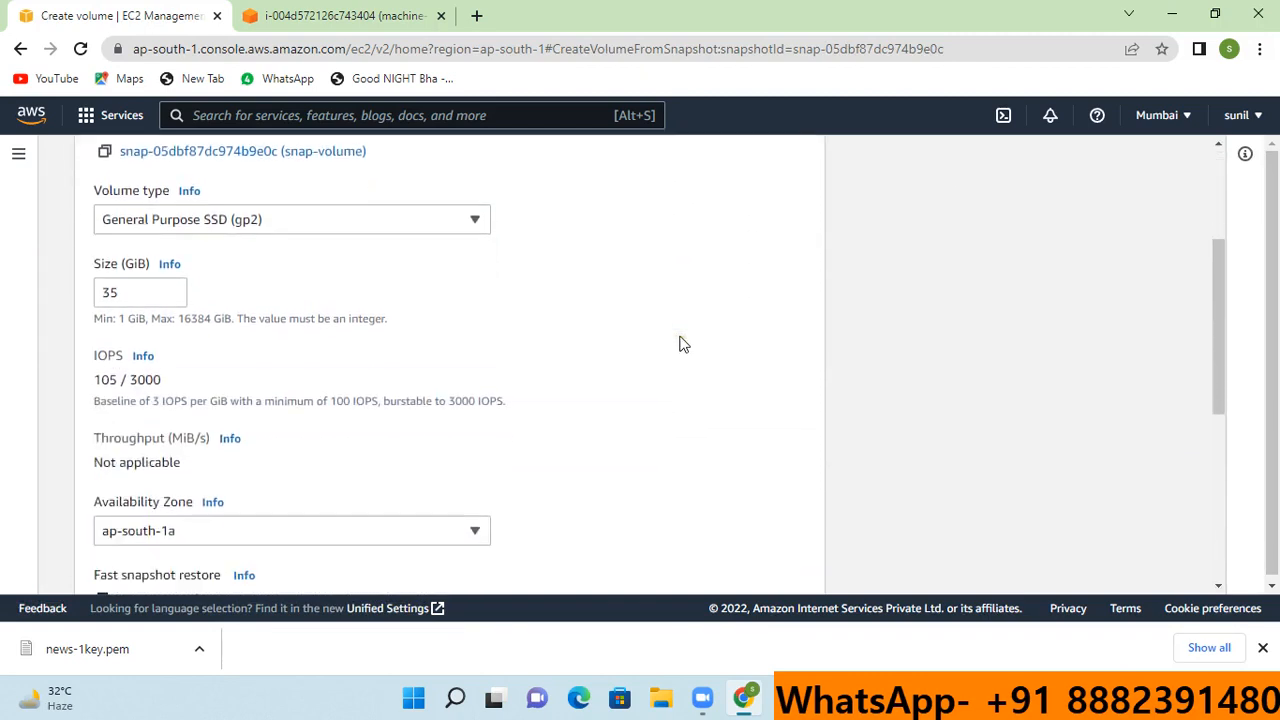
# - Switch to Paint and add the text "us-south -1b" above the volume-snap rectangle
pyautogui.click(786, 698)
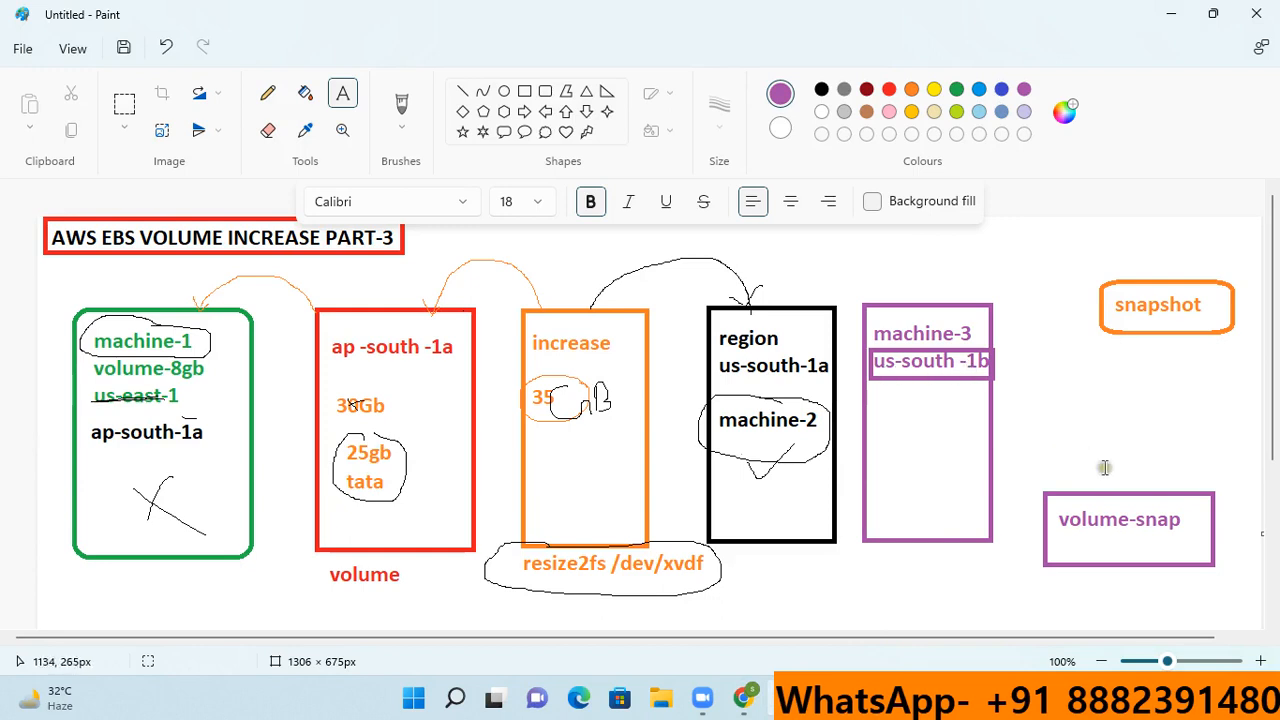
pyautogui.moveTo(1050, 457); pyautogui.dragTo(1188, 492)
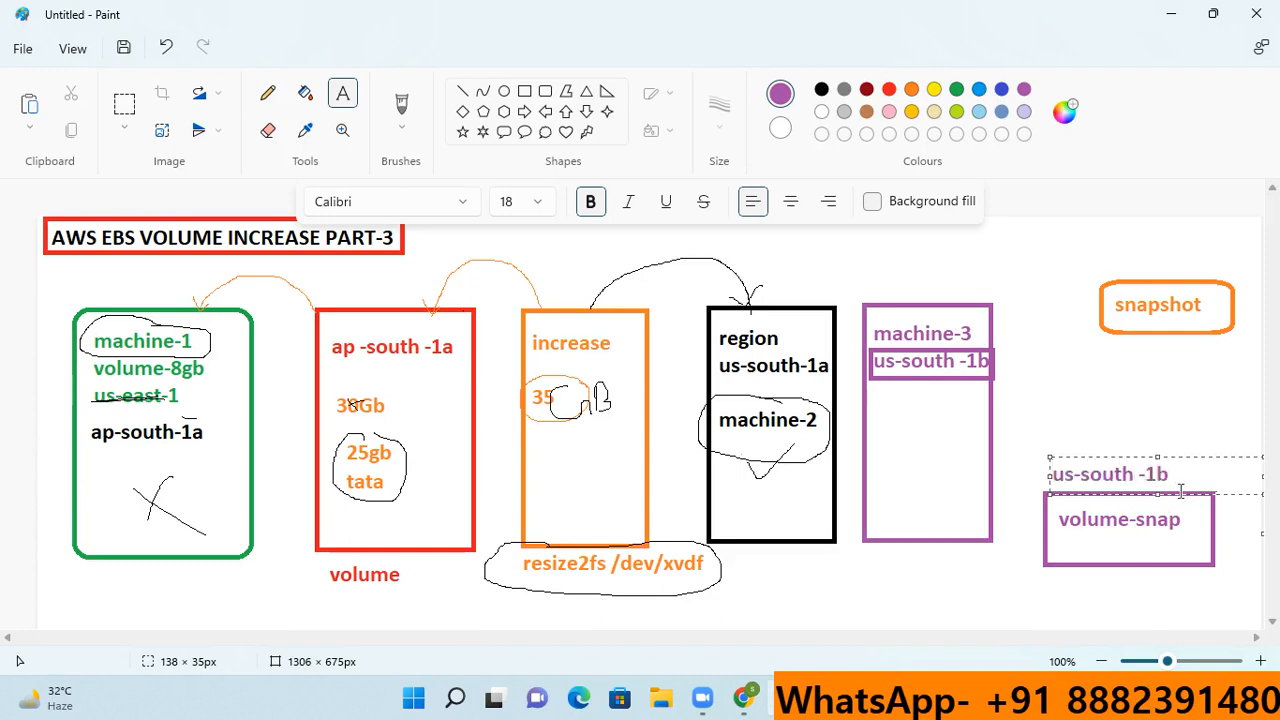
pyautogui.click(1152, 402)
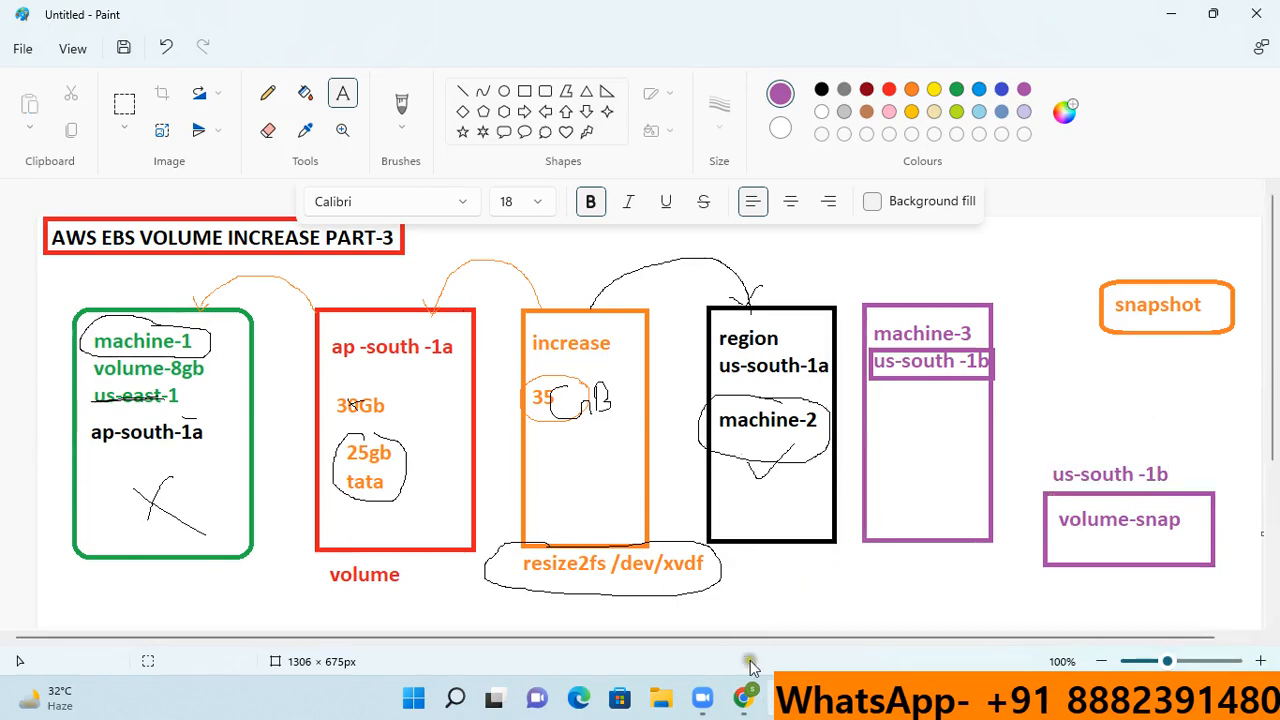
# - Return to the create volume form in the browser and set the availability zone to ap-south-1b
pyautogui.click(744, 698)
pyautogui.scroll(-1, 290, 400)
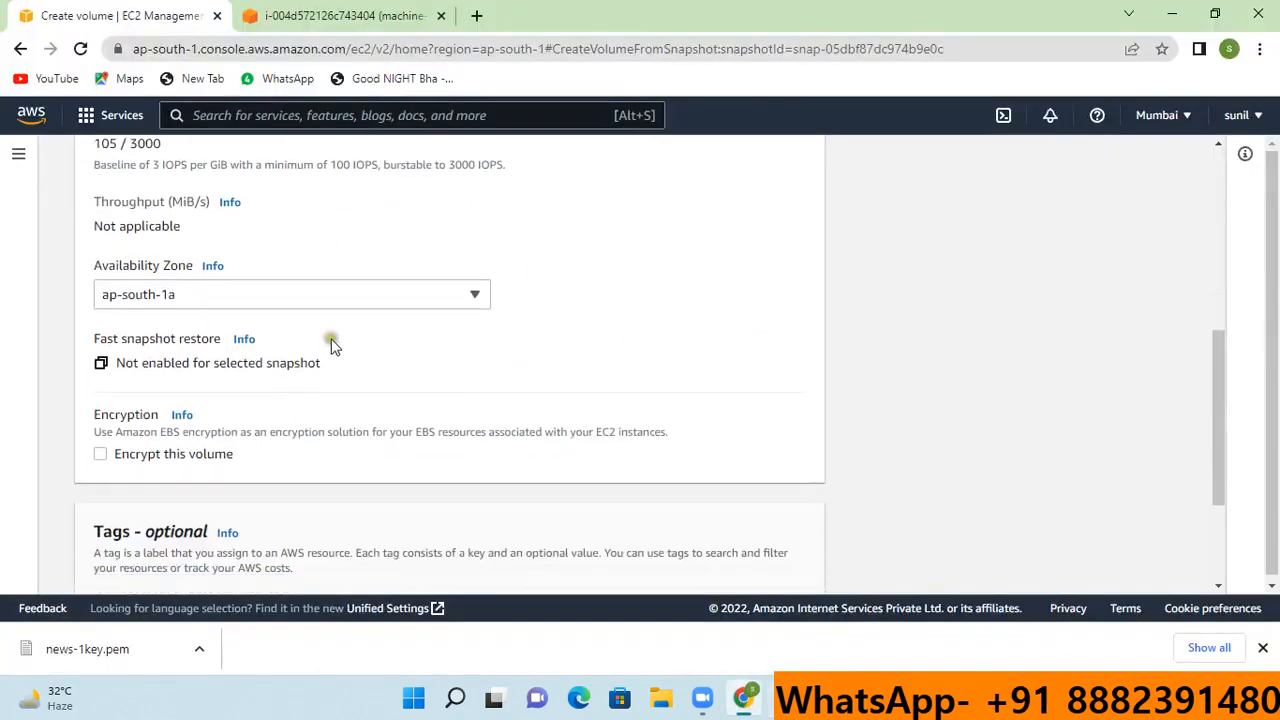
pyautogui.click(346, 298)
pyautogui.click(172, 384)
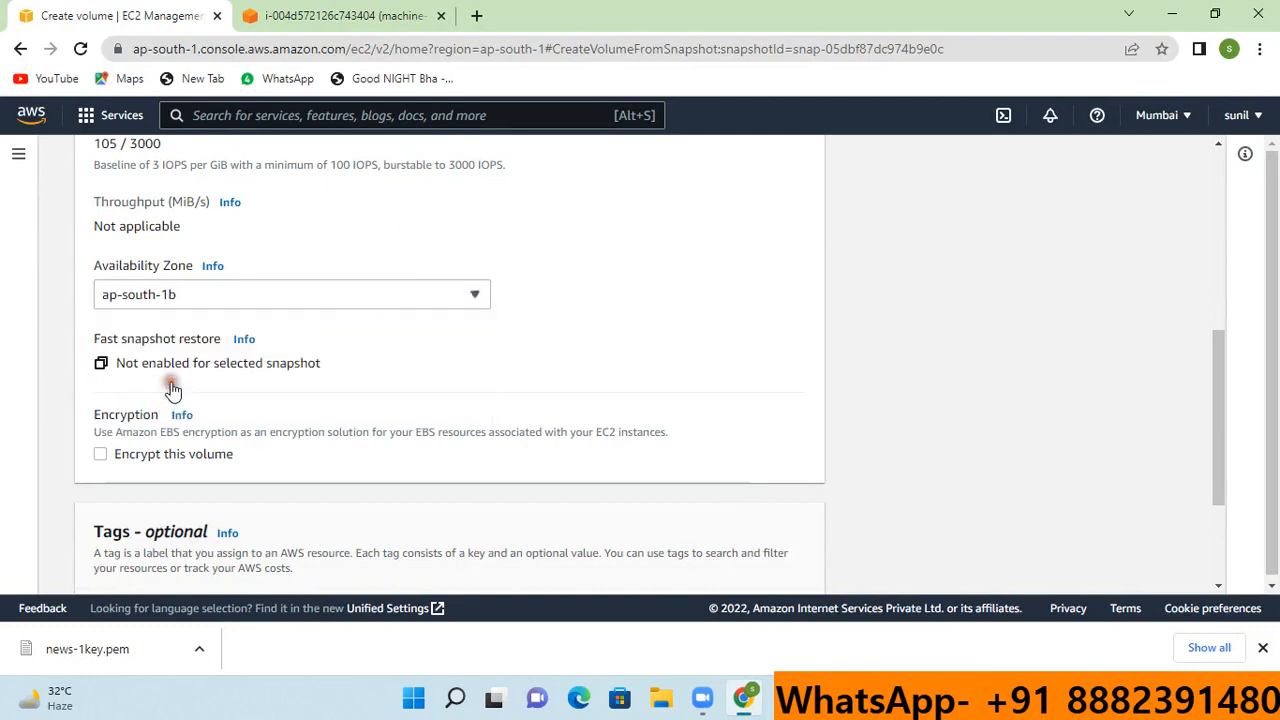
# - Add a tag with key Name and value sunil-tag, and create the volume from the snapshot
pyautogui.scroll(-1, 567, 330)
pyautogui.scroll(-1, 567, 330)
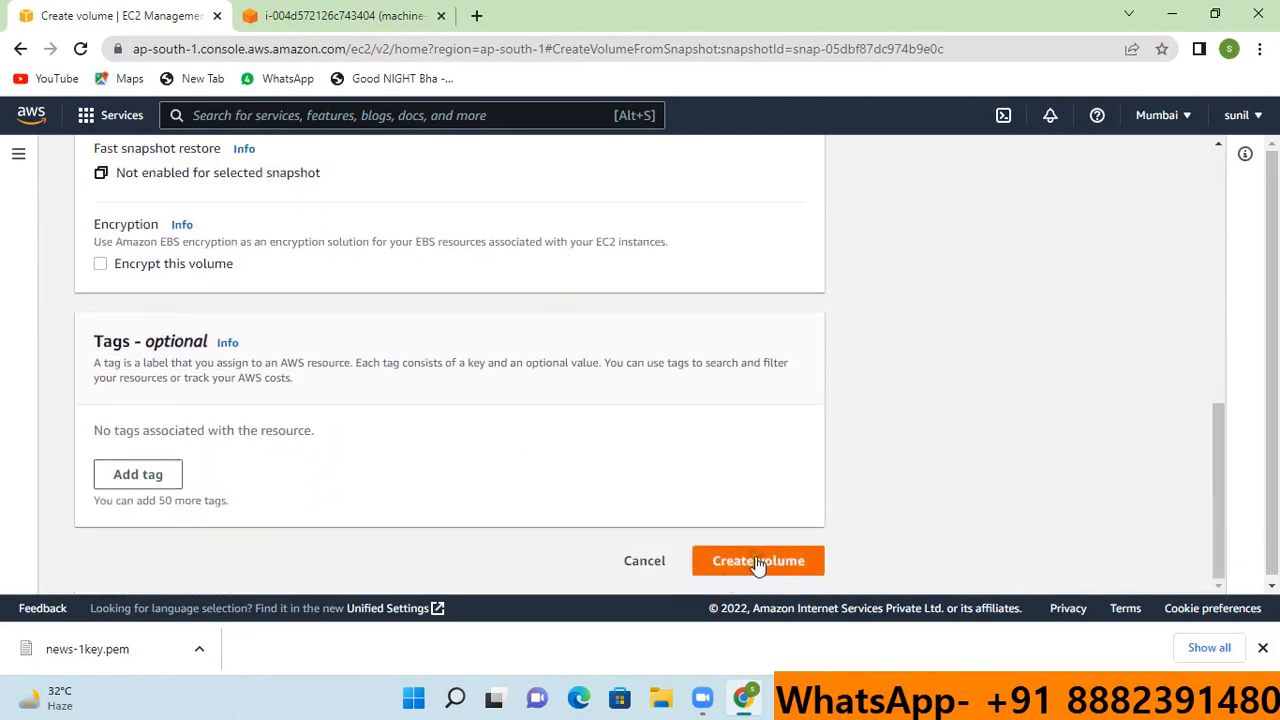
pyautogui.click(145, 478)
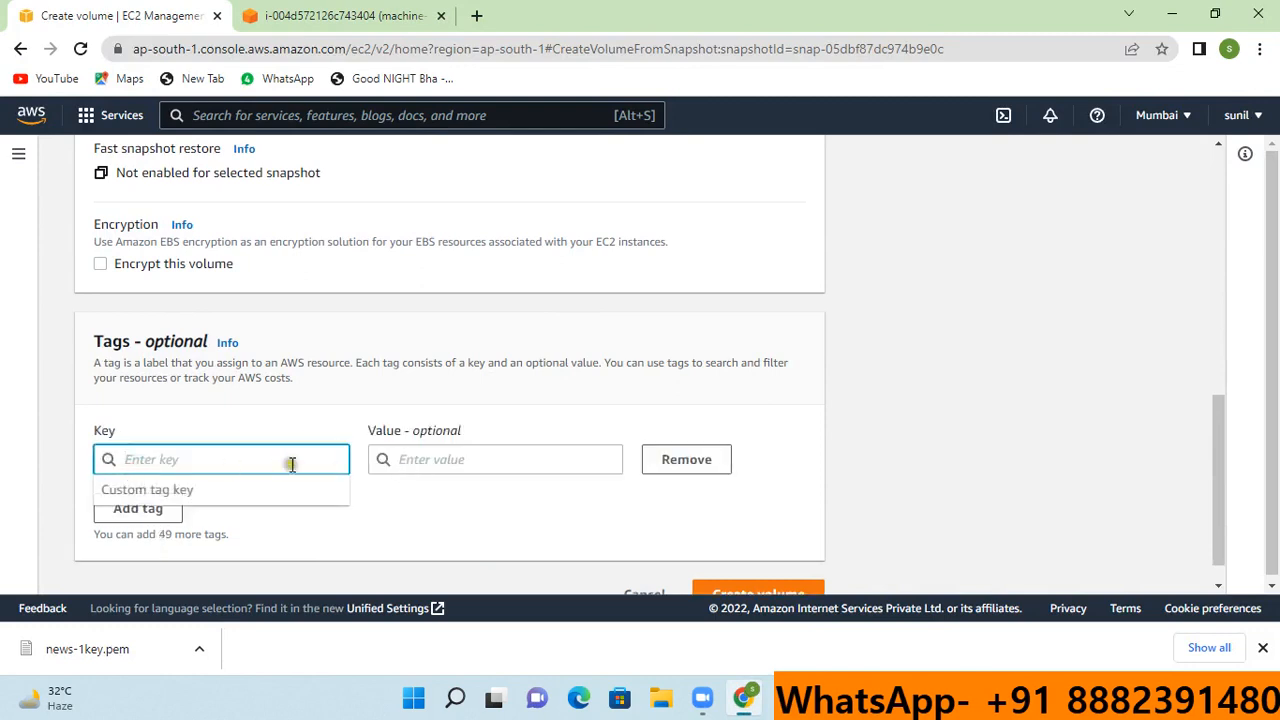
pyautogui.click(262, 456)
pyautogui.write('Name')
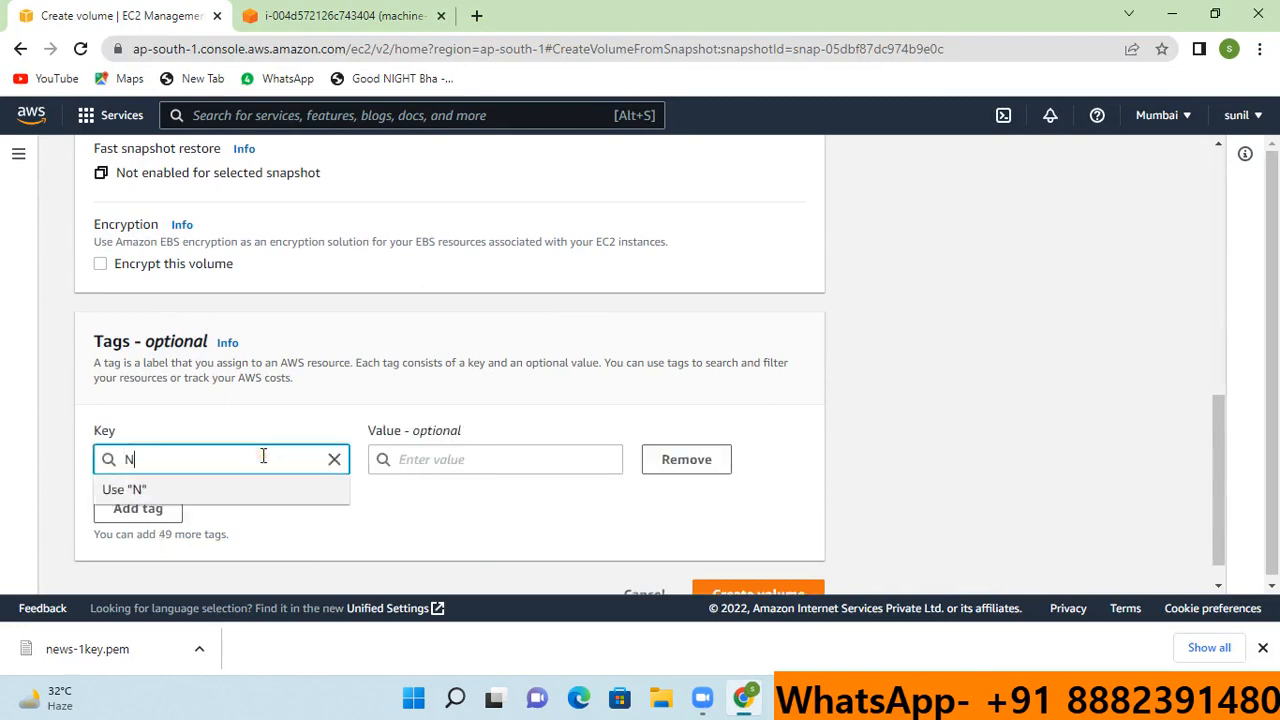
pyautogui.click(412, 459)
pyautogui.write('sunil-tag')
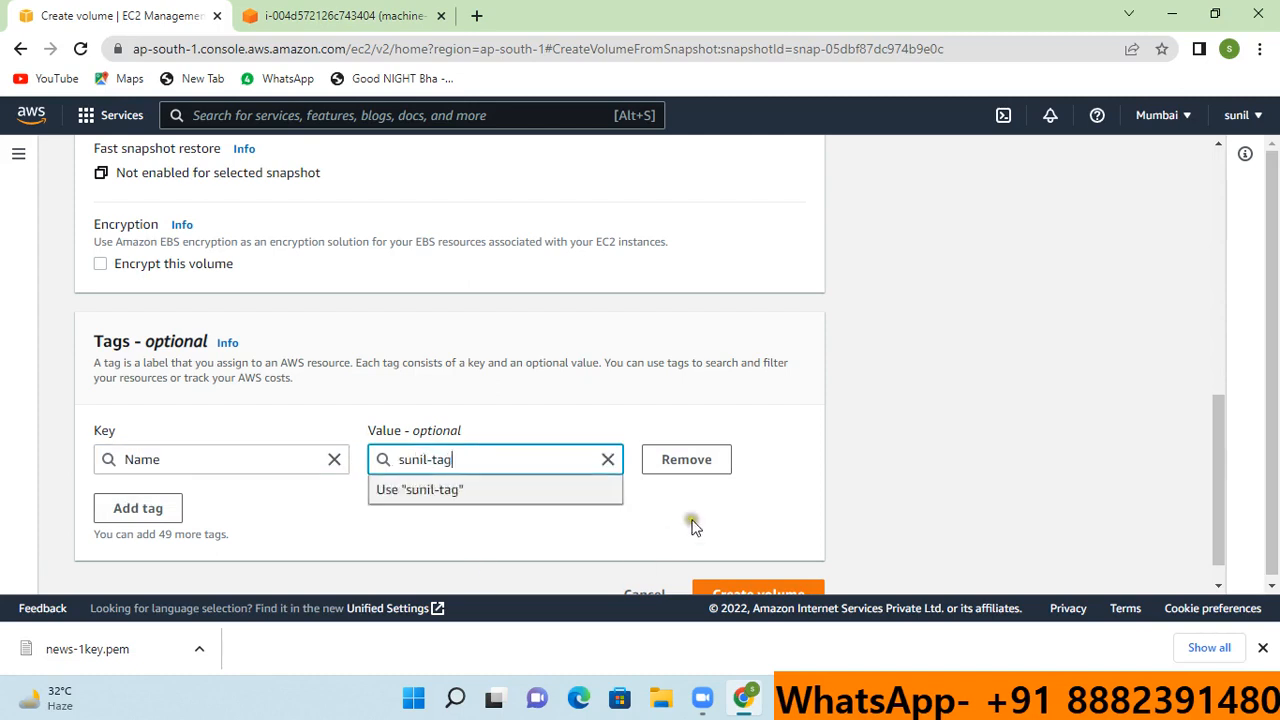
pyautogui.click(810, 418)
pyautogui.scroll(-1, 774, 431)
pyautogui.click(757, 561)
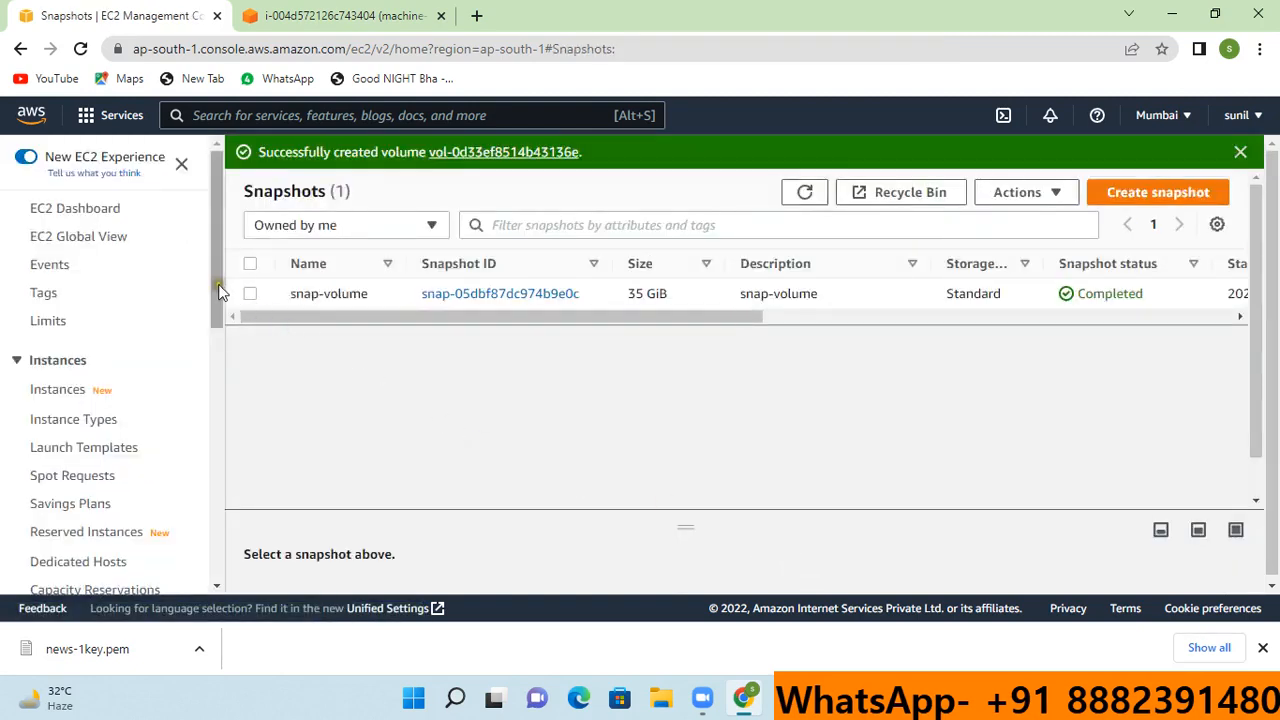
# - Open the list of EBS volumes and refresh it to check the sunil-tag volume
pyautogui.moveTo(220, 286); pyautogui.dragTo(195, 398)
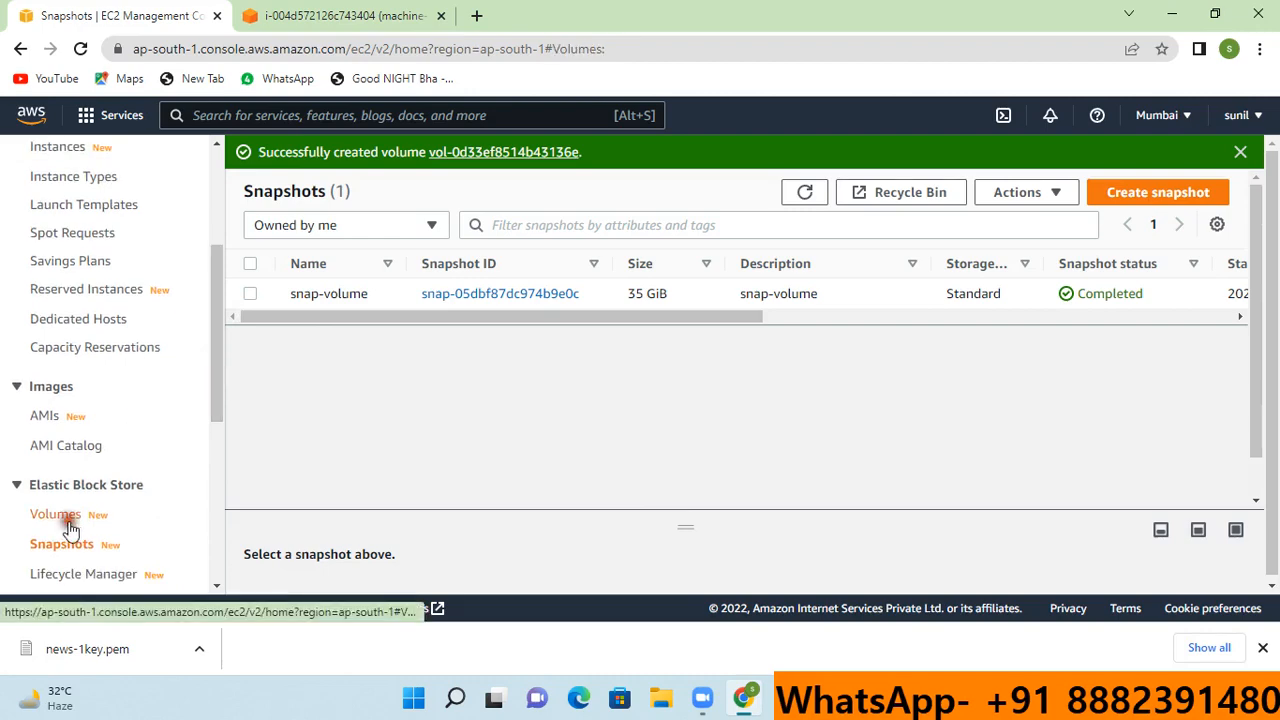
pyautogui.click(67, 517)
pyautogui.moveTo(352, 292)
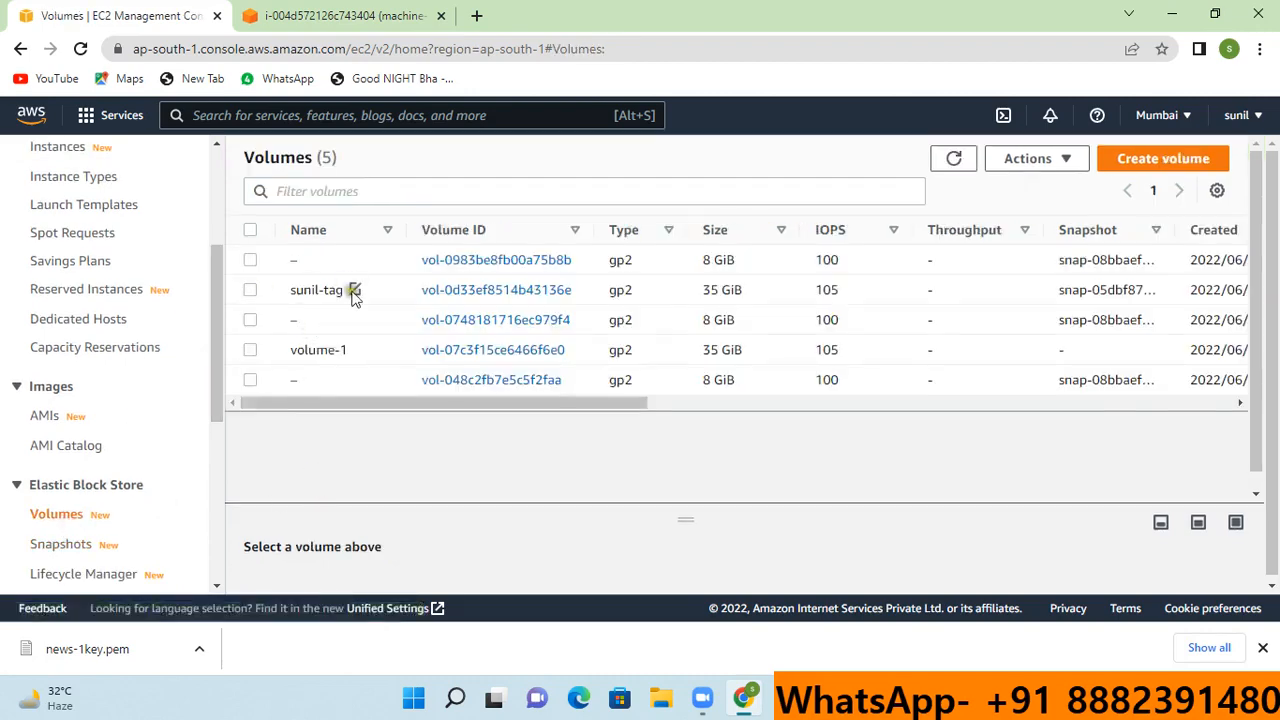
pyautogui.click(952, 160)
pyautogui.click(953, 162)
pyautogui.click(952, 162)
pyautogui.moveTo(567, 405); pyautogui.dragTo(457, 406)
pyautogui.moveTo(557, 409); pyautogui.dragTo(437, 404)
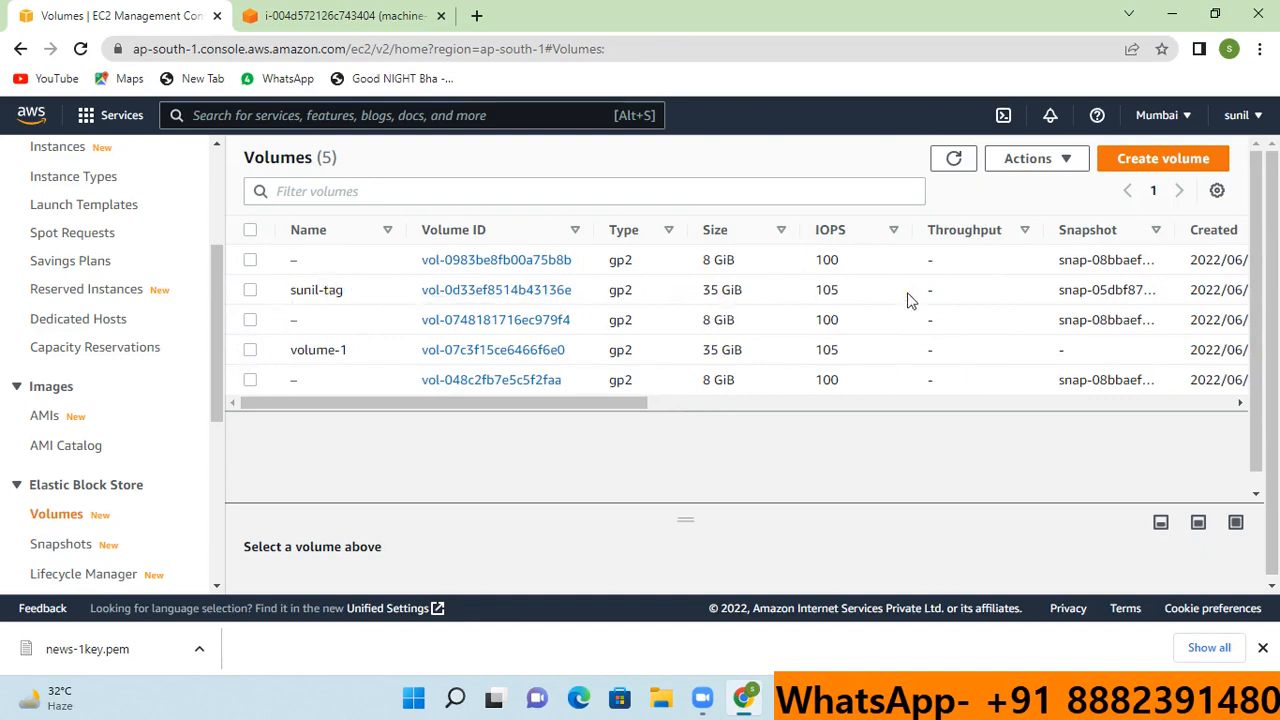
# - Attach the sunil-tag volume to the machine-3 instance i-004d572126c743404 with device name /dev/sdf
pyautogui.click(251, 291)
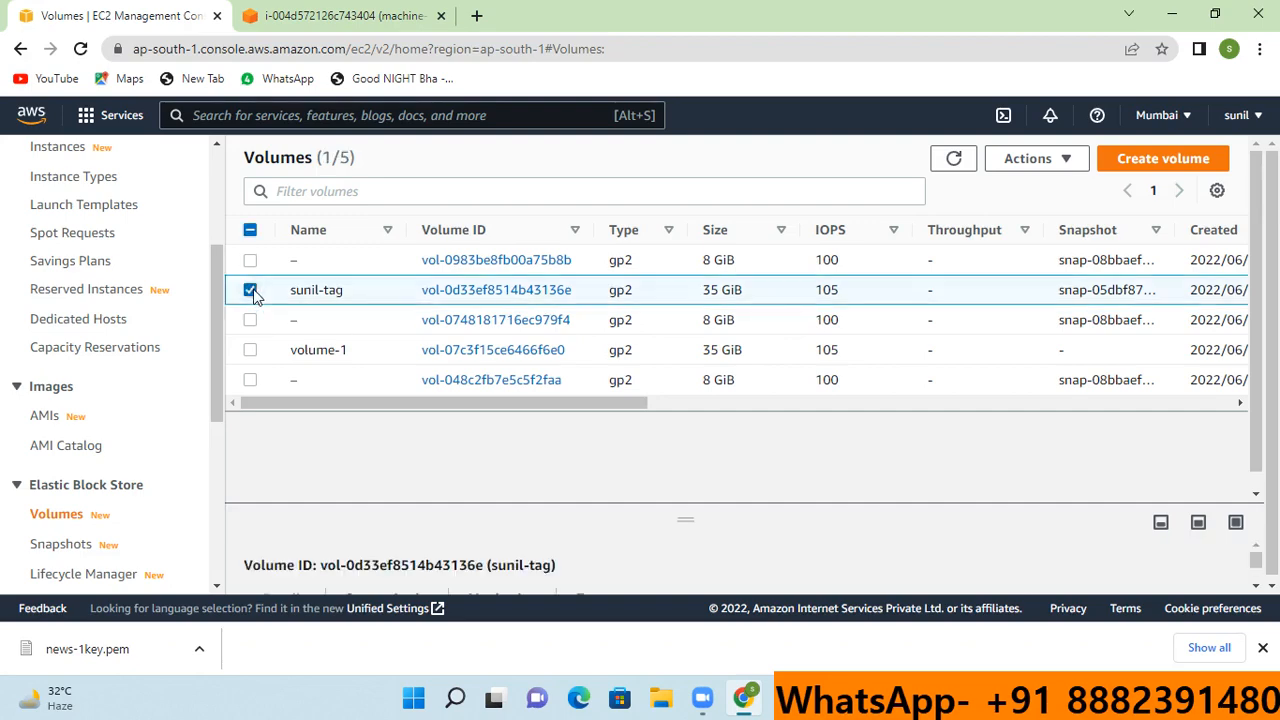
pyautogui.moveTo(490, 400); pyautogui.dragTo(291, 409)
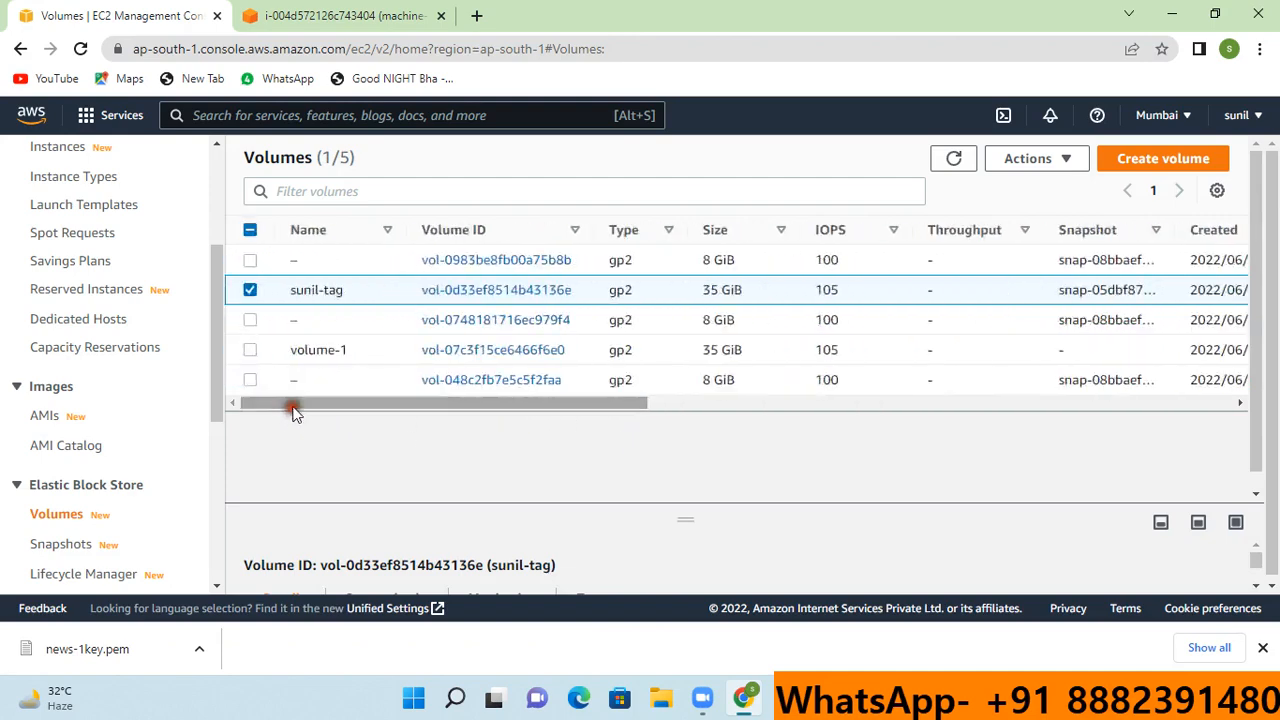
pyautogui.click(1030, 160)
pyautogui.click(1045, 302)
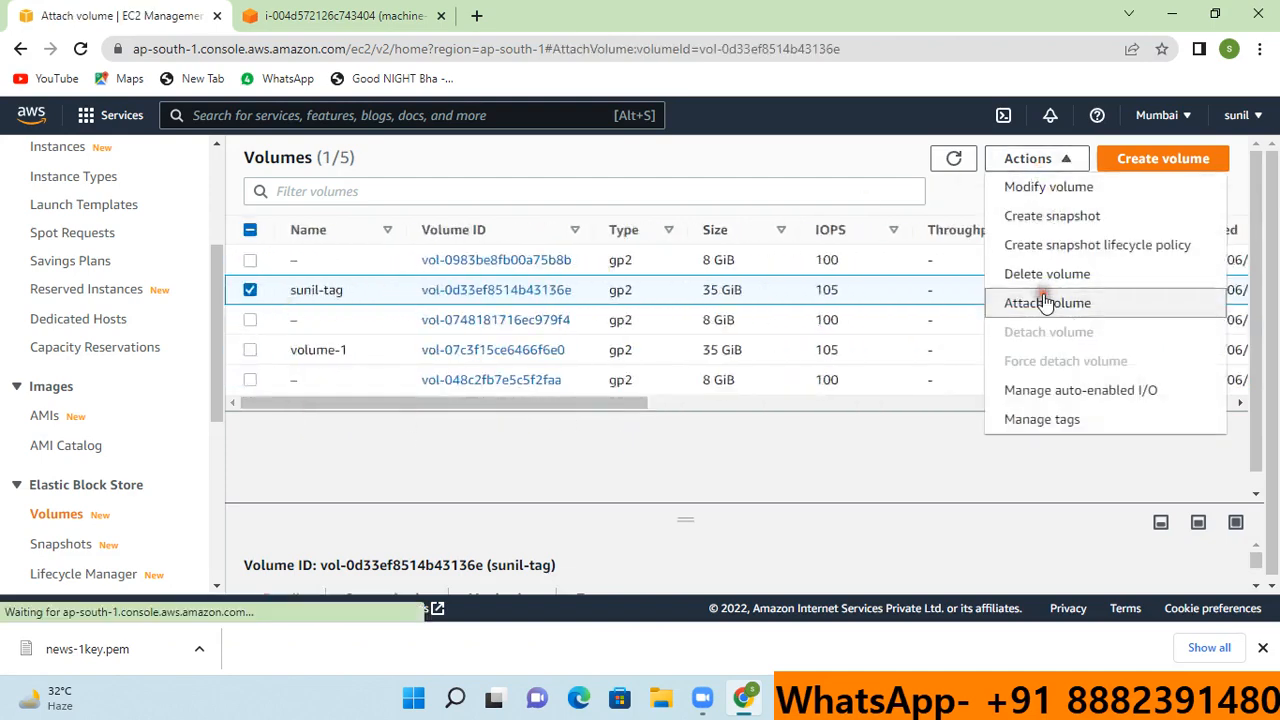
pyautogui.scroll(-3, 680, 320)
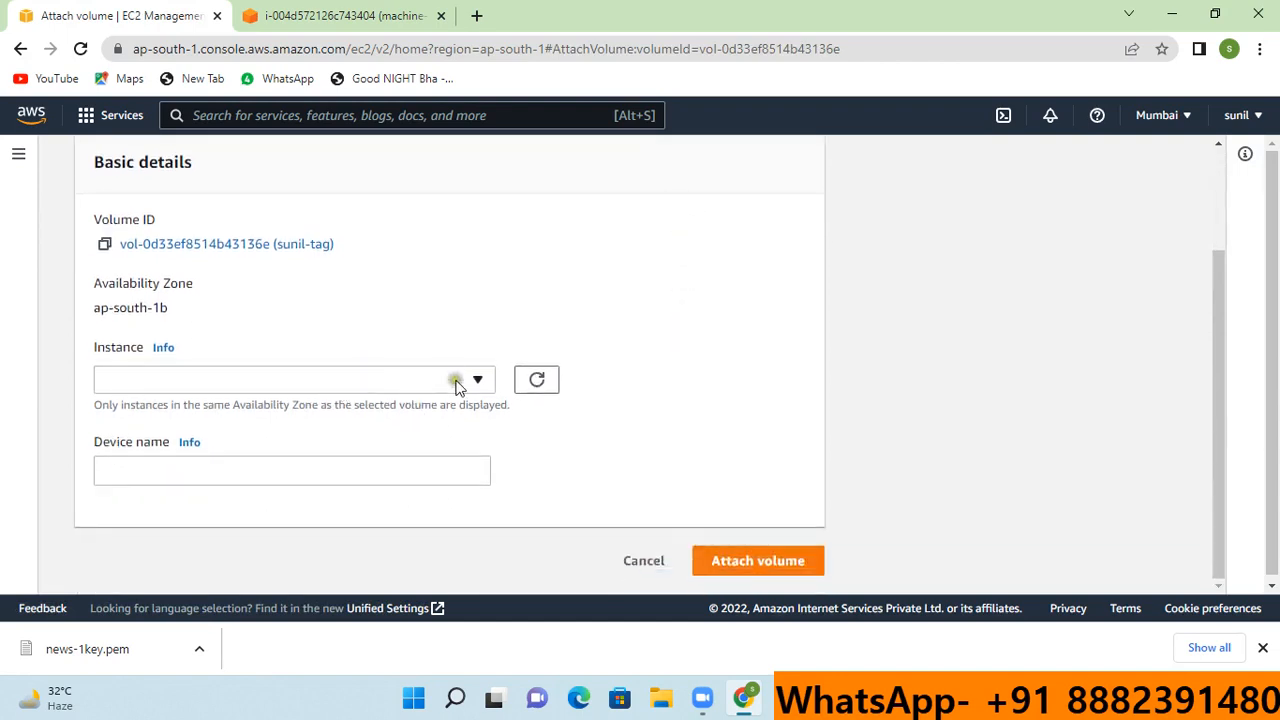
pyautogui.click(456, 380)
pyautogui.click(160, 443)
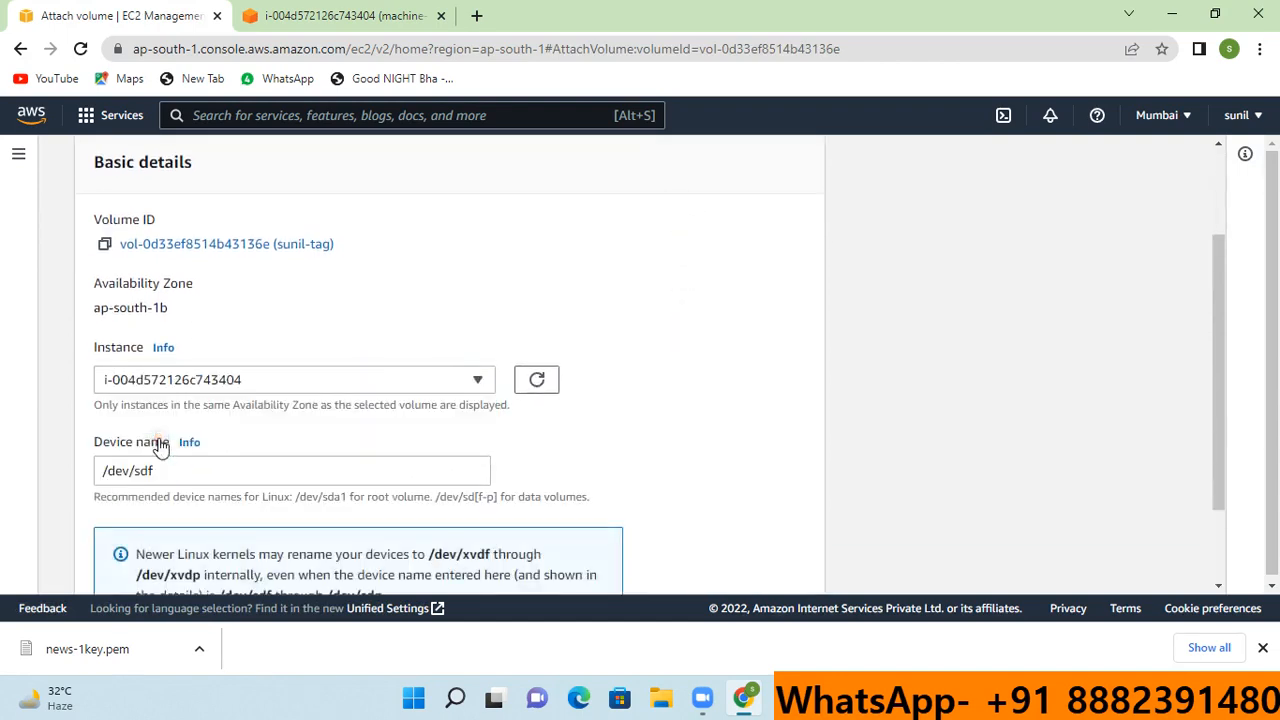
pyautogui.scroll(-2, 163, 443)
pyautogui.click(772, 562)
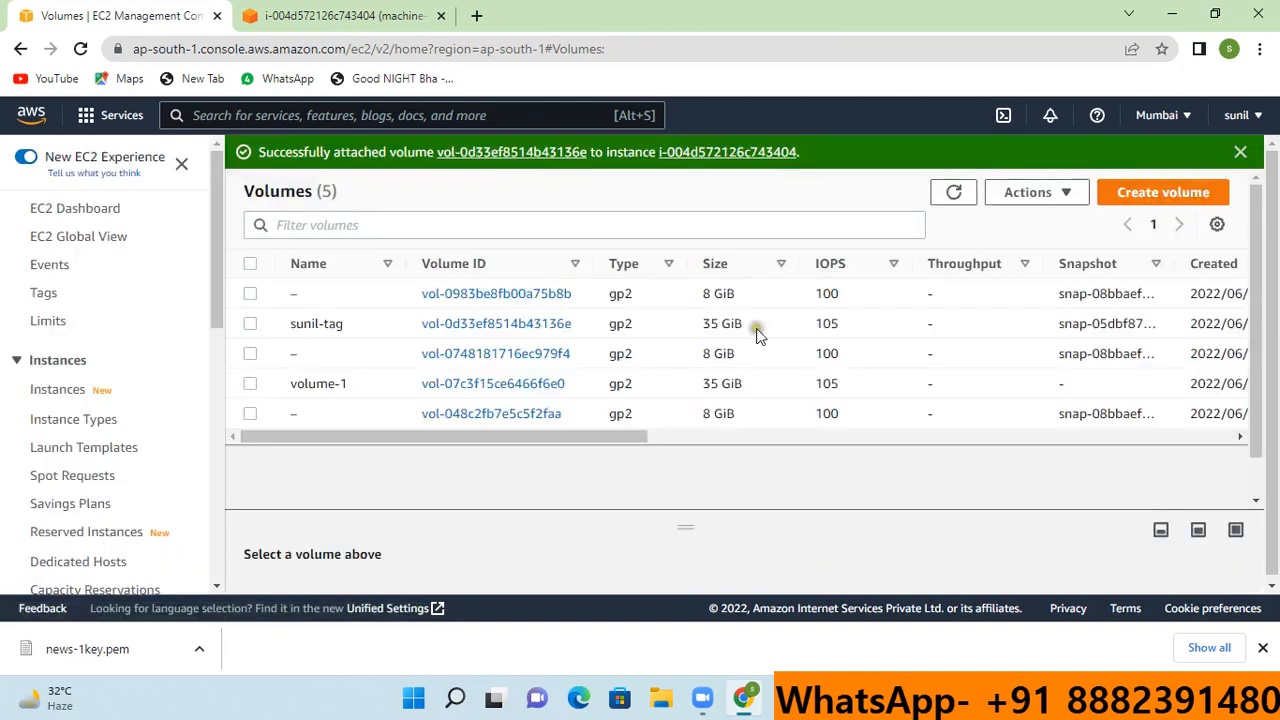
# - Switch to the machine-3 terminal and list its block devices with lsblk
pyautogui.click(333, 26)
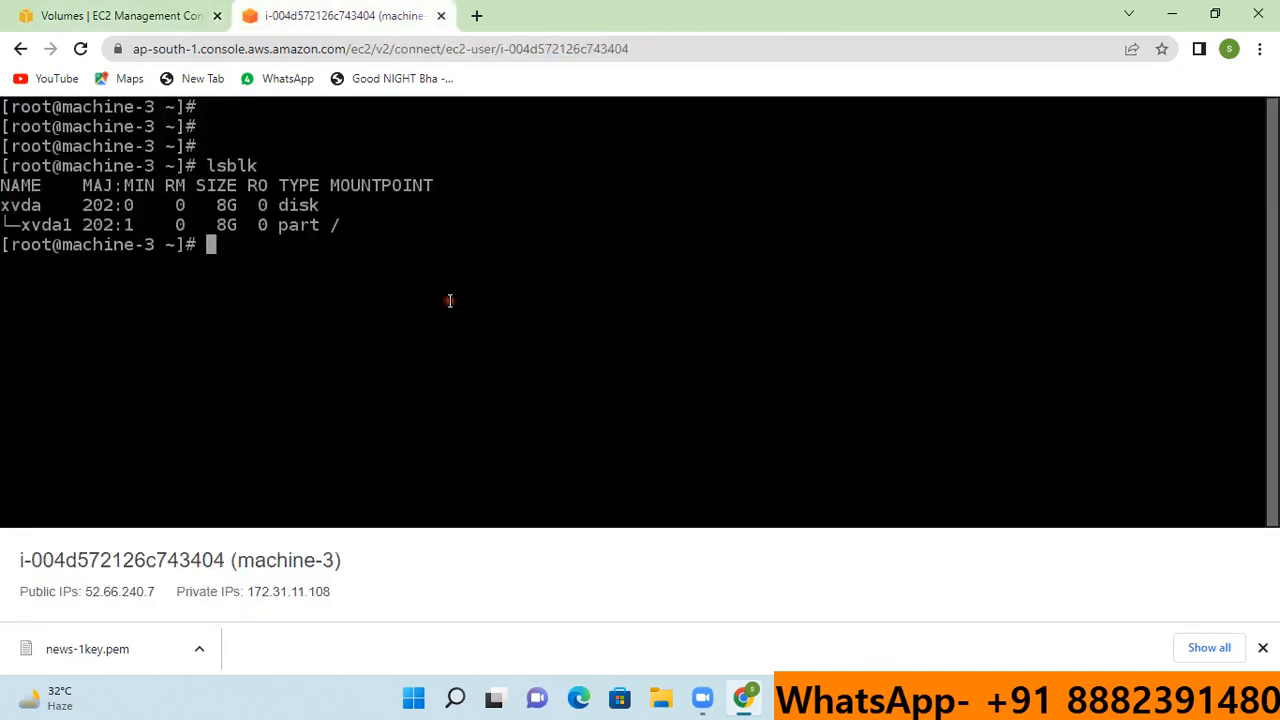
pyautogui.press('Return')
pyautogui.press('Return')
pyautogui.press('Return')
pyautogui.write('lsblk')
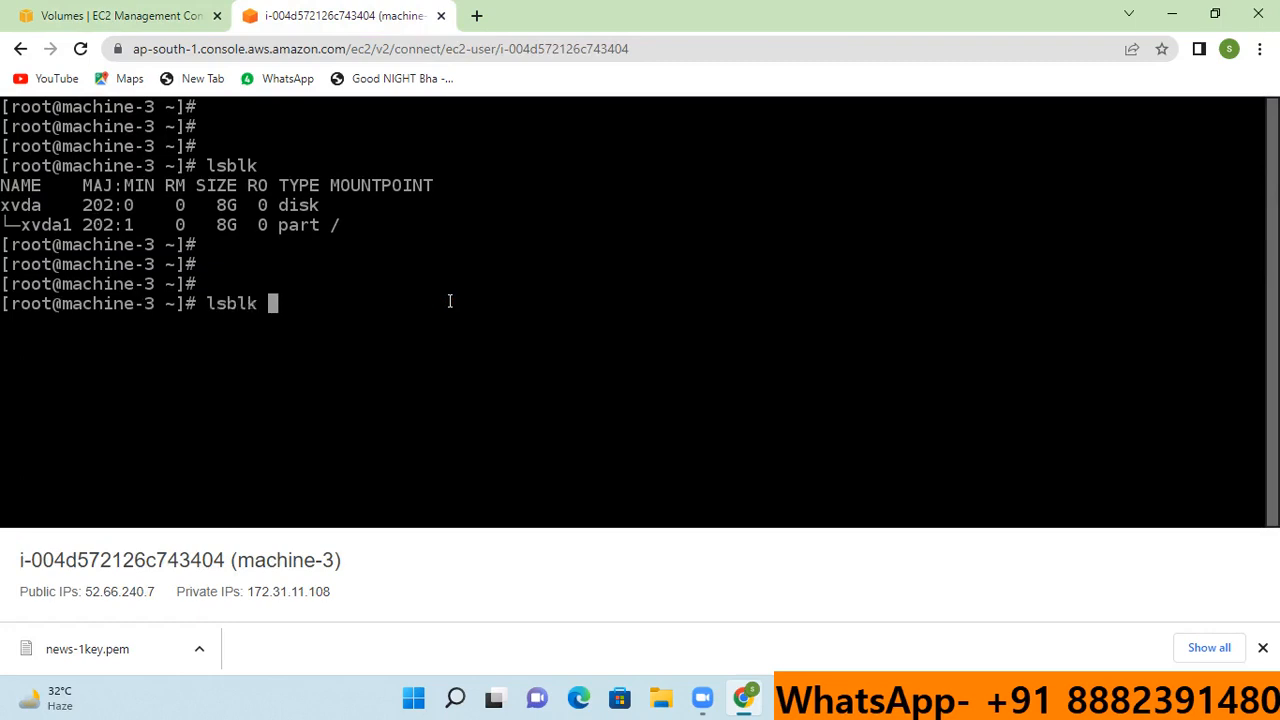
pyautogui.press('Return')
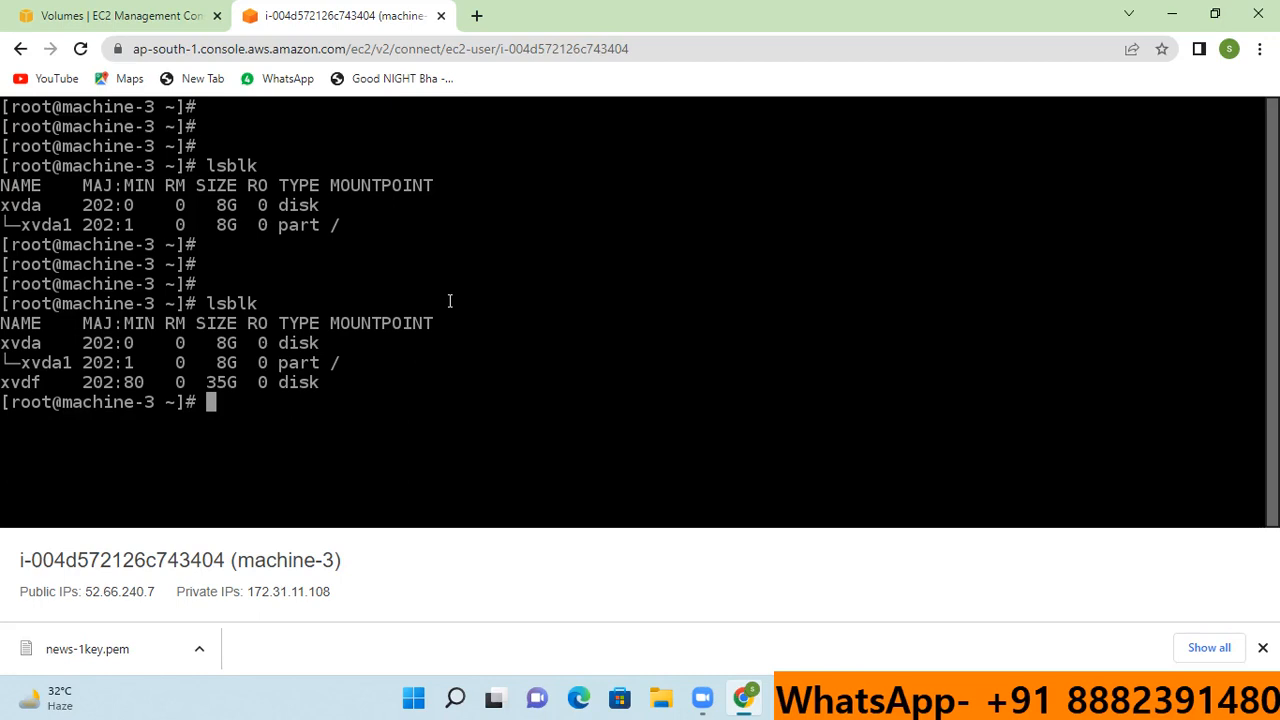
# - Create the directory /titu and mount /dev/xvdf on it
pyautogui.write('mkdir /titu')
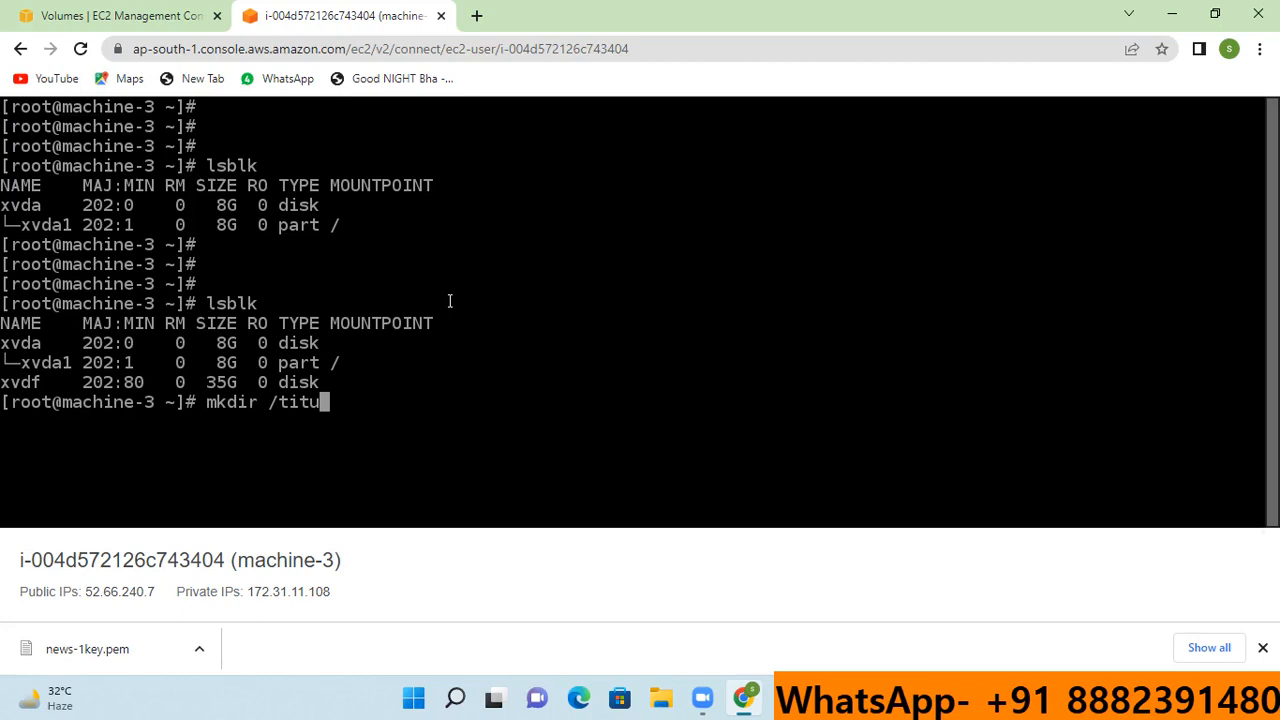
pyautogui.press('Return')
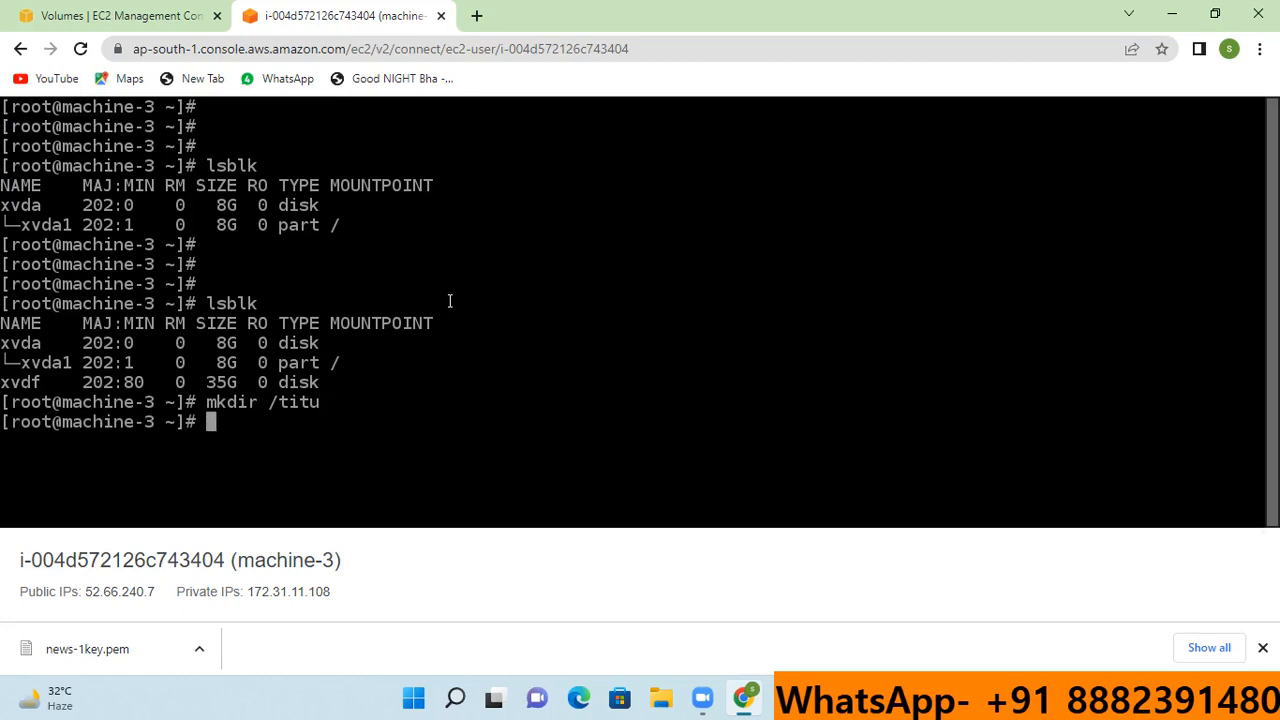
pyautogui.write('mount /dev/')
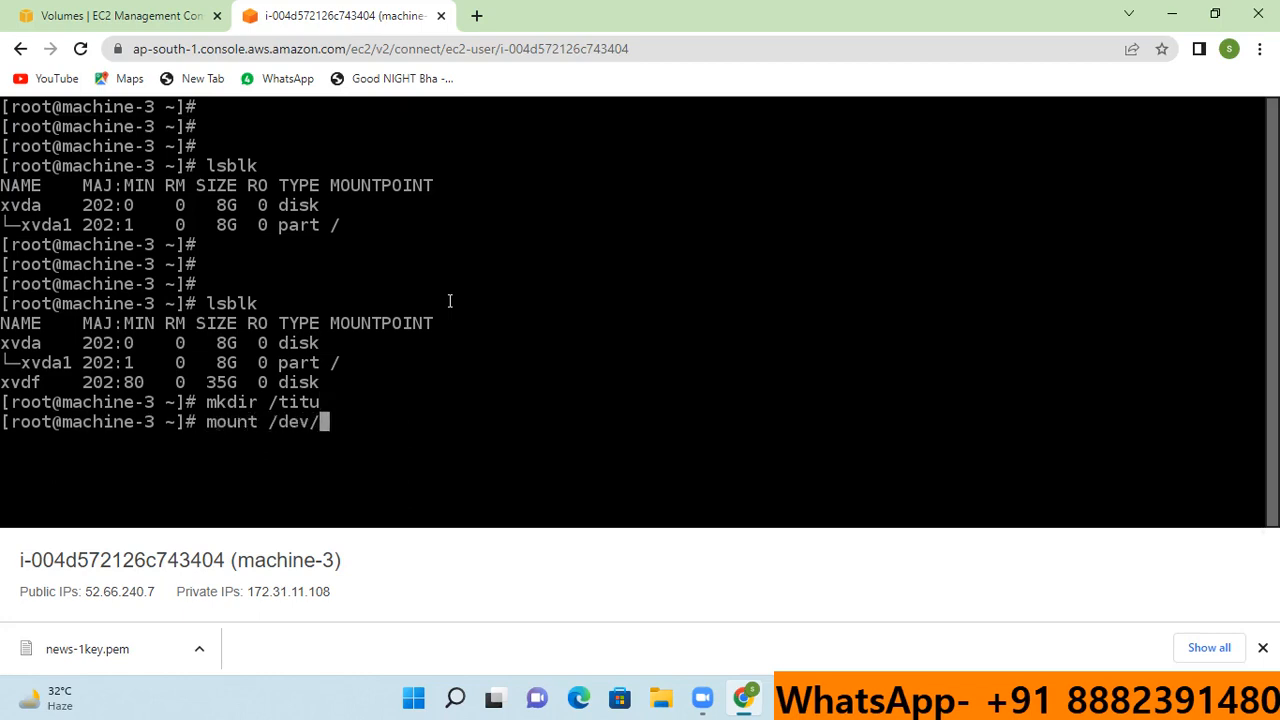
pyautogui.write('xvdf ')
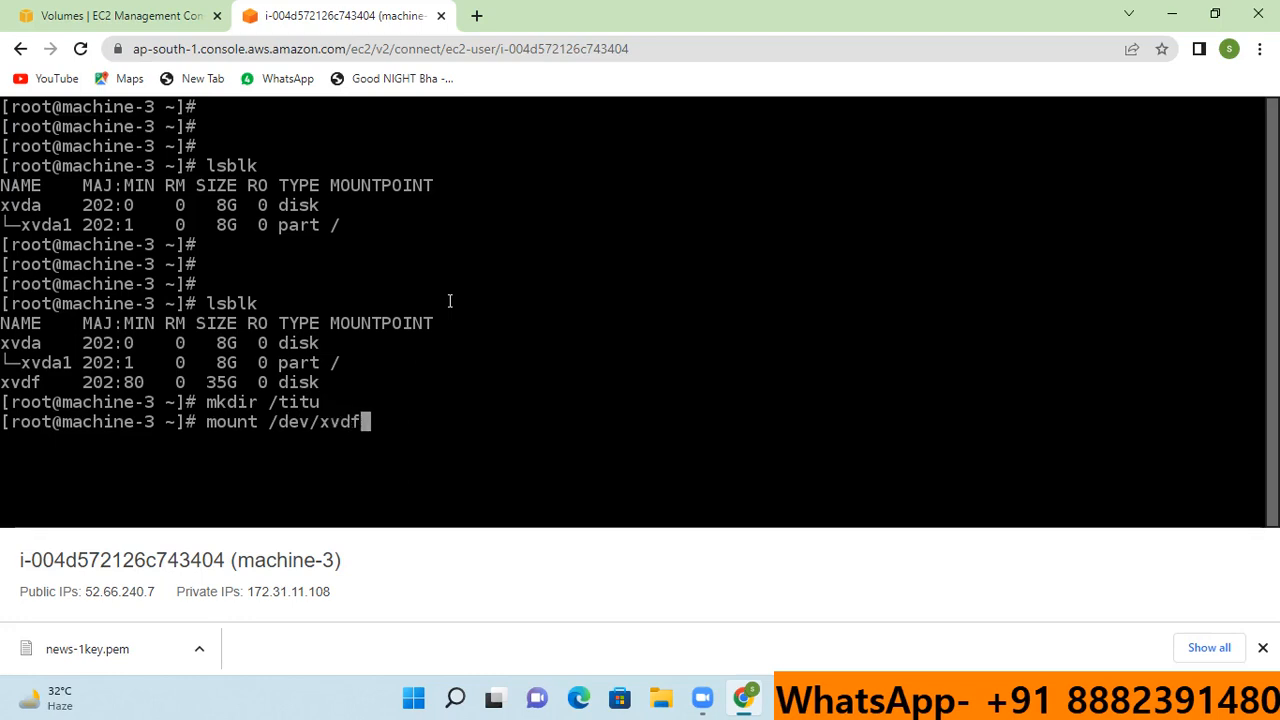
pyautogui.write('/titu/')
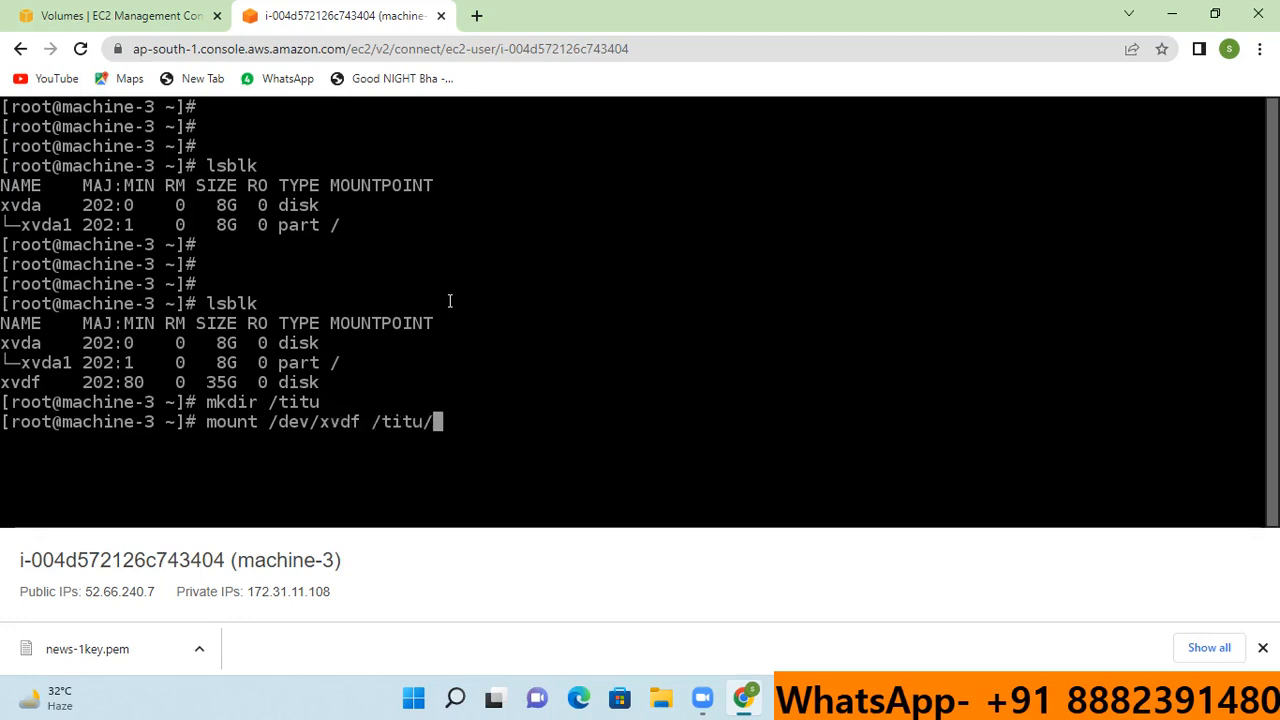
pyautogui.press('Return')
# - Change into the /titu directory and list its files
pyautogui.write('cd /t')
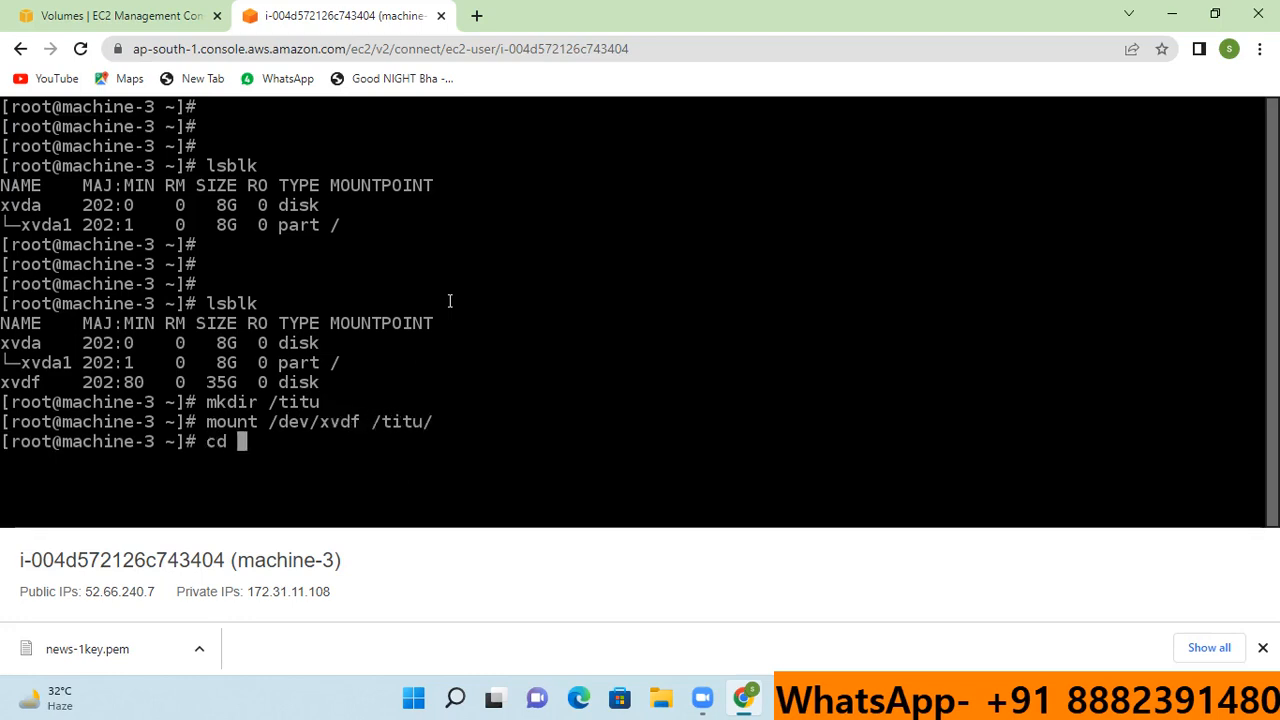
pyautogui.write('itu/')
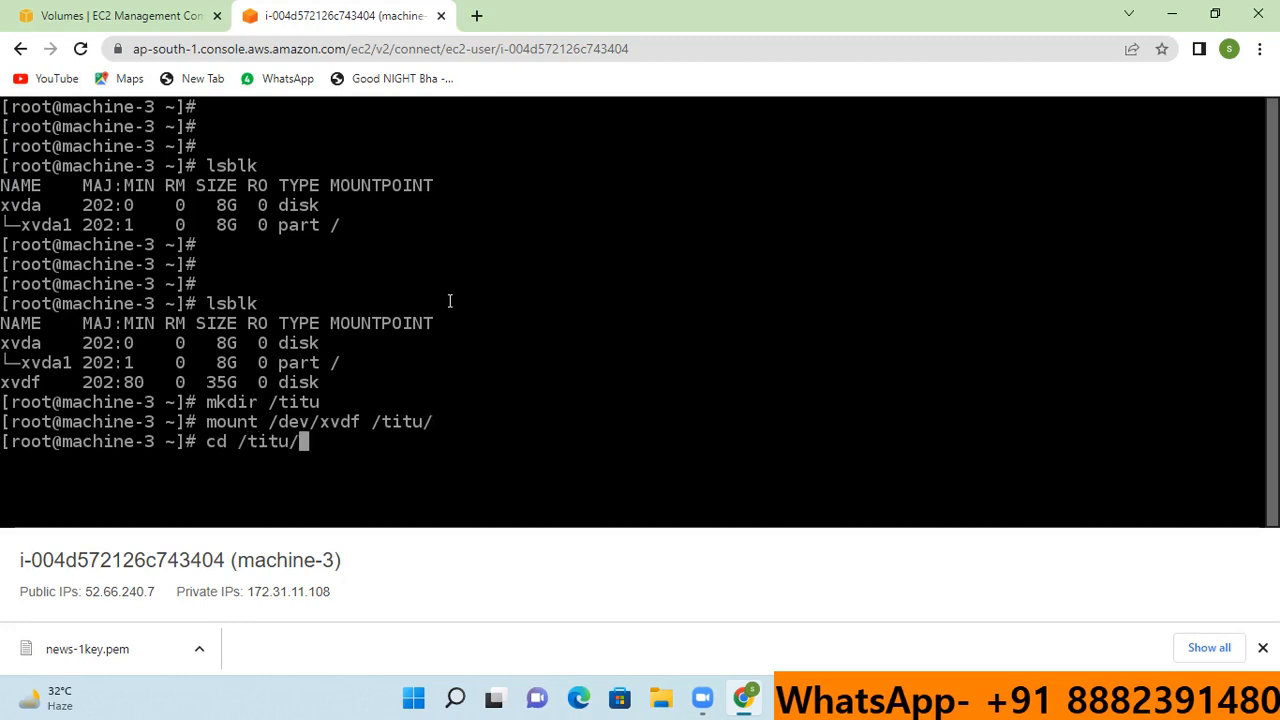
pyautogui.press('Return')
pyautogui.write('ls')
pyautogui.press('Return')
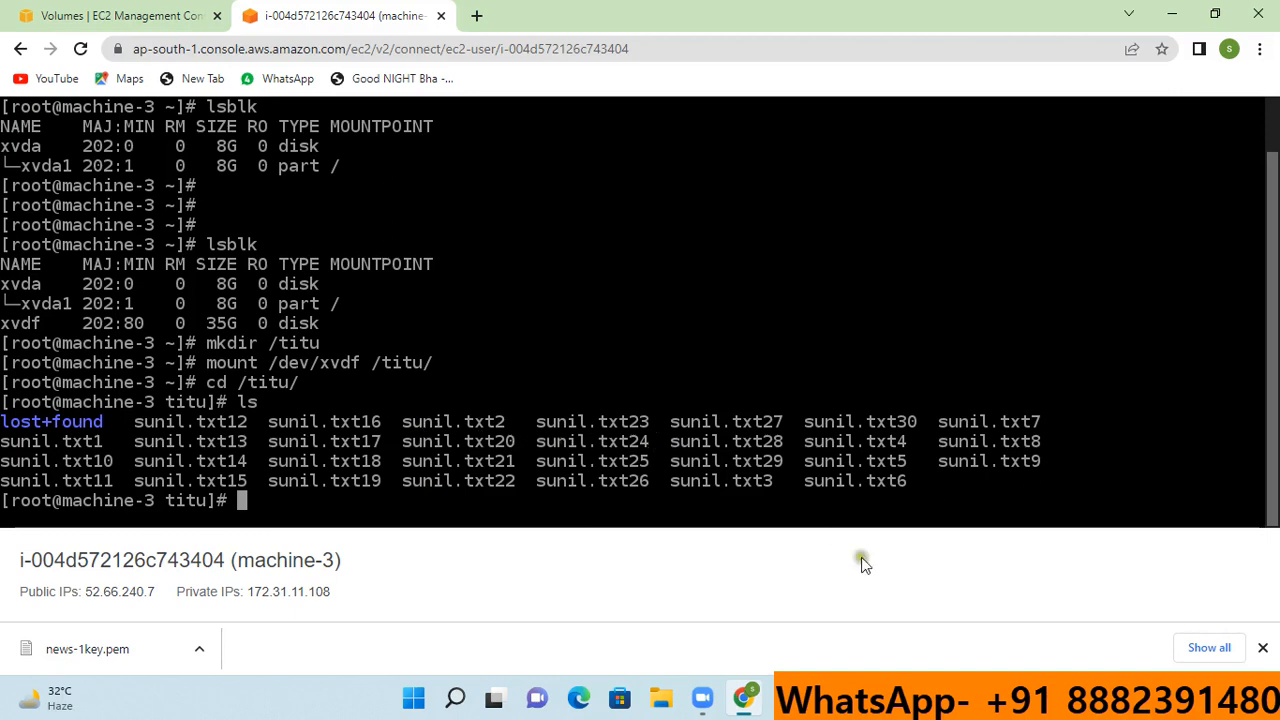
# - Switch to Paint and draw lime rectangles about 138 × 41 px inside the machine-1 box and about 135 × 33 px inside the red volume box
pyautogui.click(790, 697)
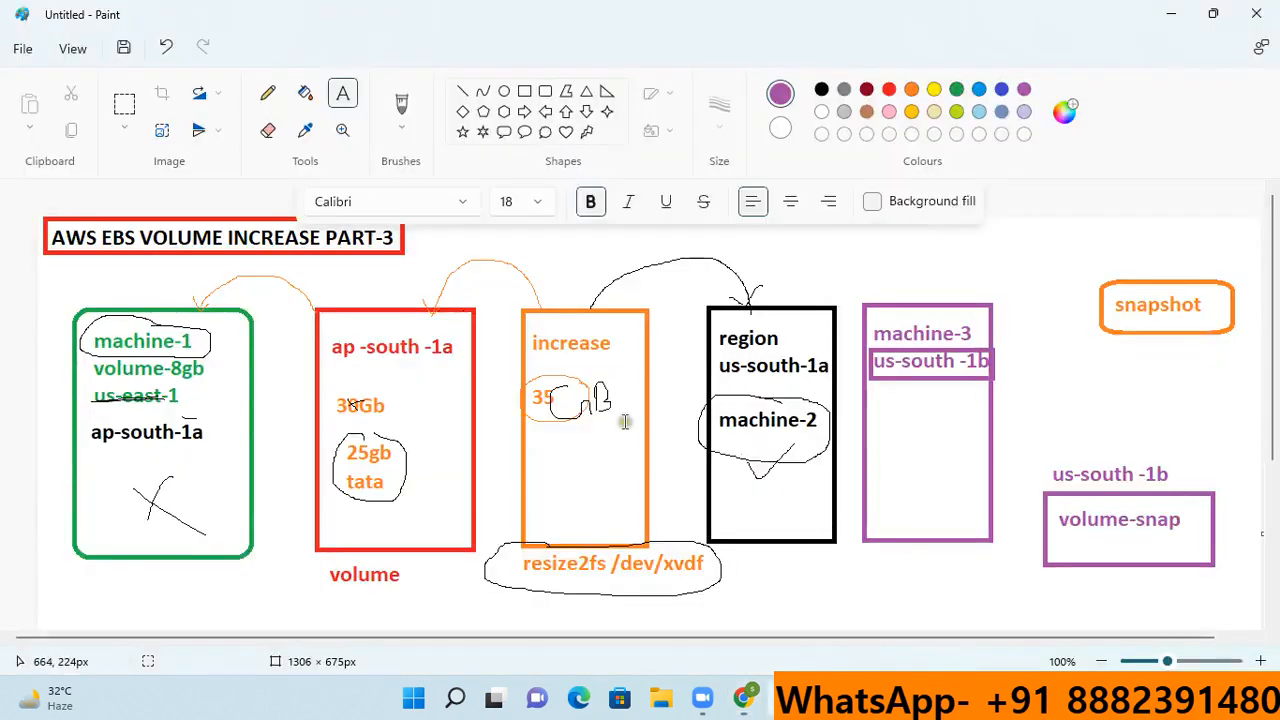
pyautogui.click(524, 91)
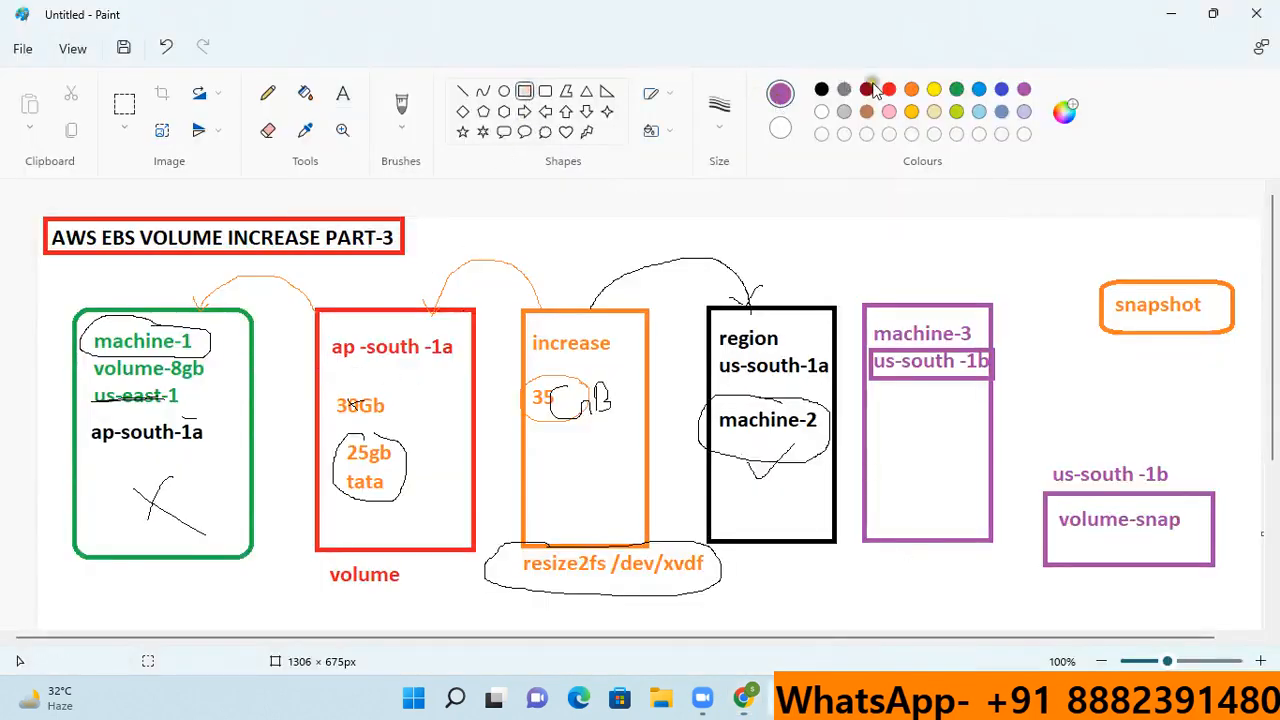
pyautogui.click(956, 110)
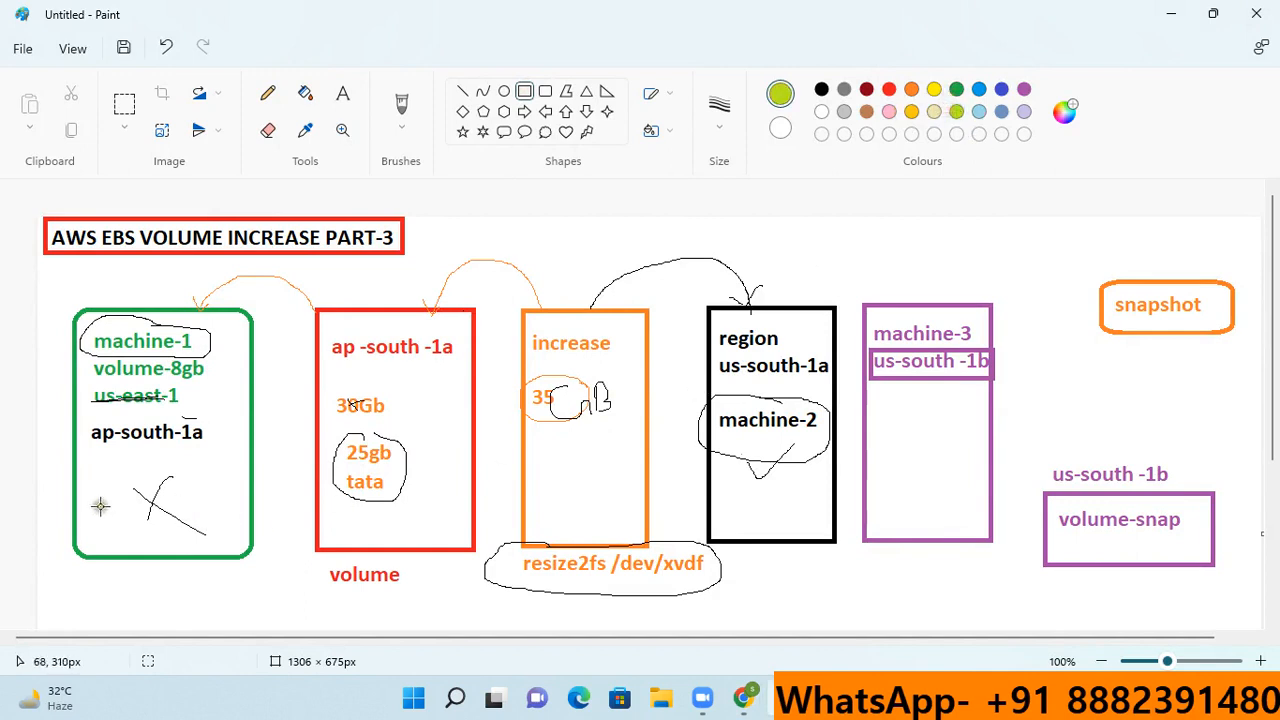
pyautogui.moveTo(89, 502); pyautogui.dragTo(219, 540)
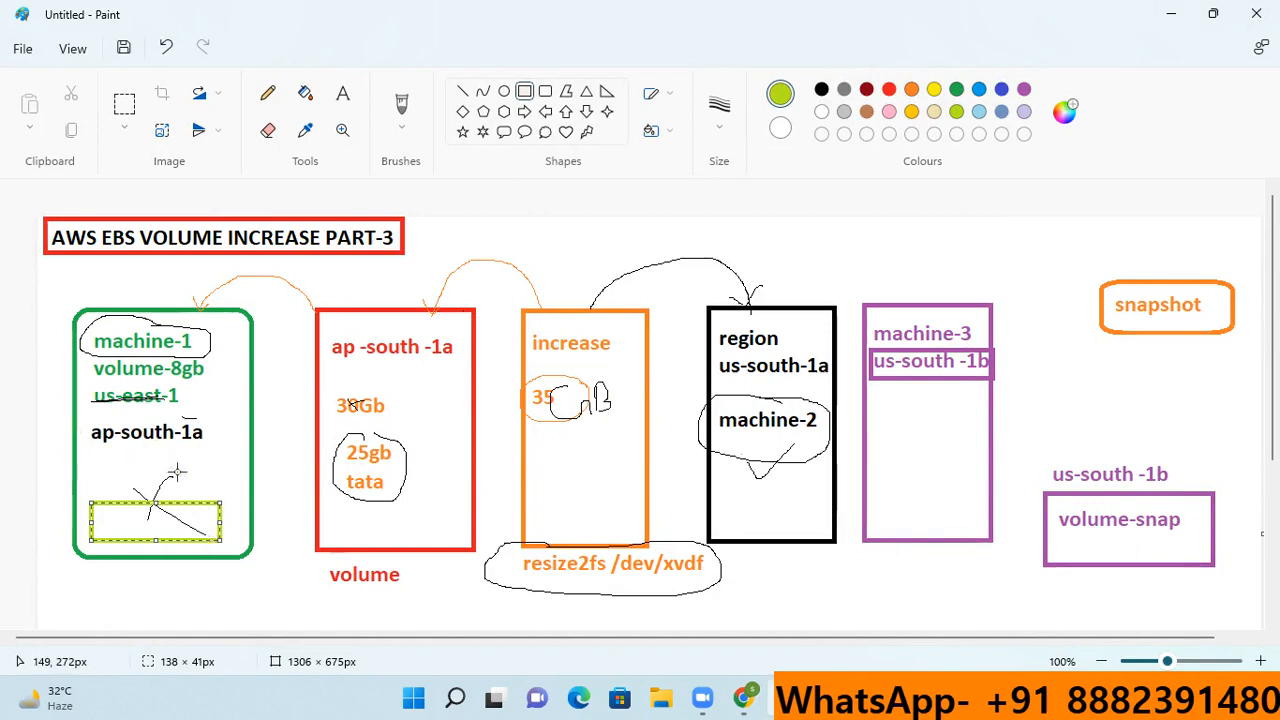
pyautogui.moveTo(329, 502); pyautogui.dragTo(456, 533)
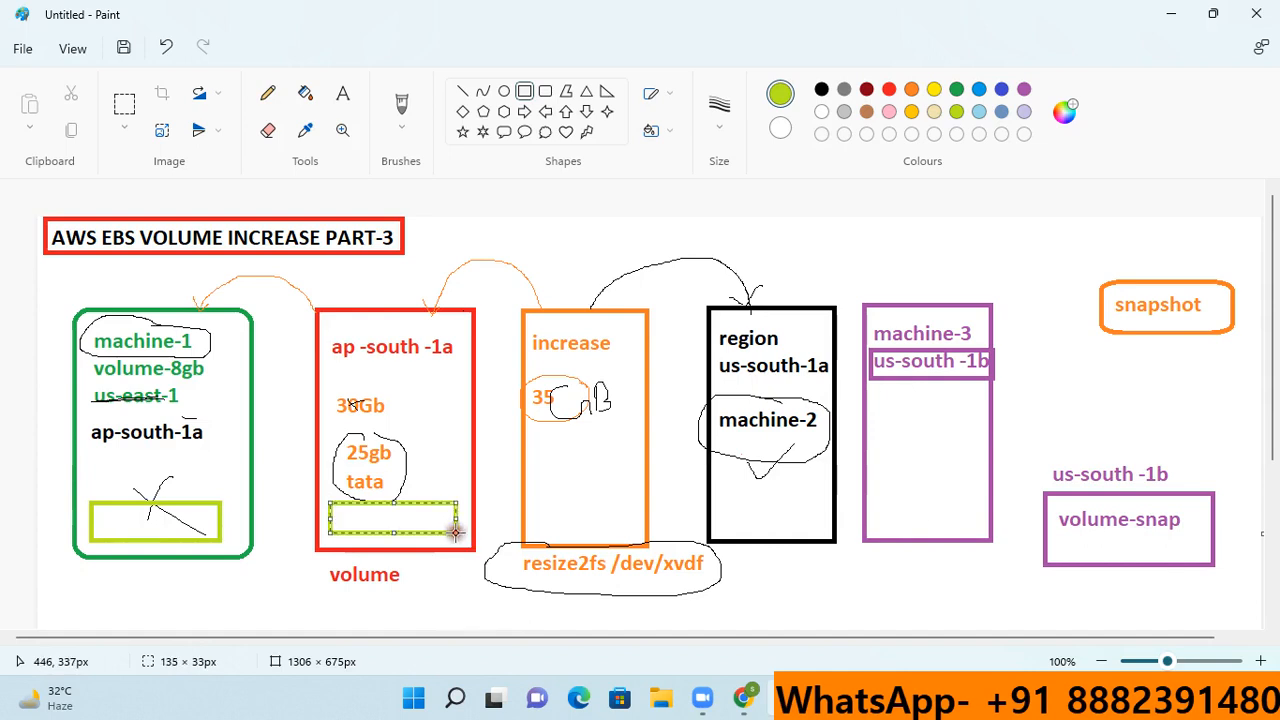